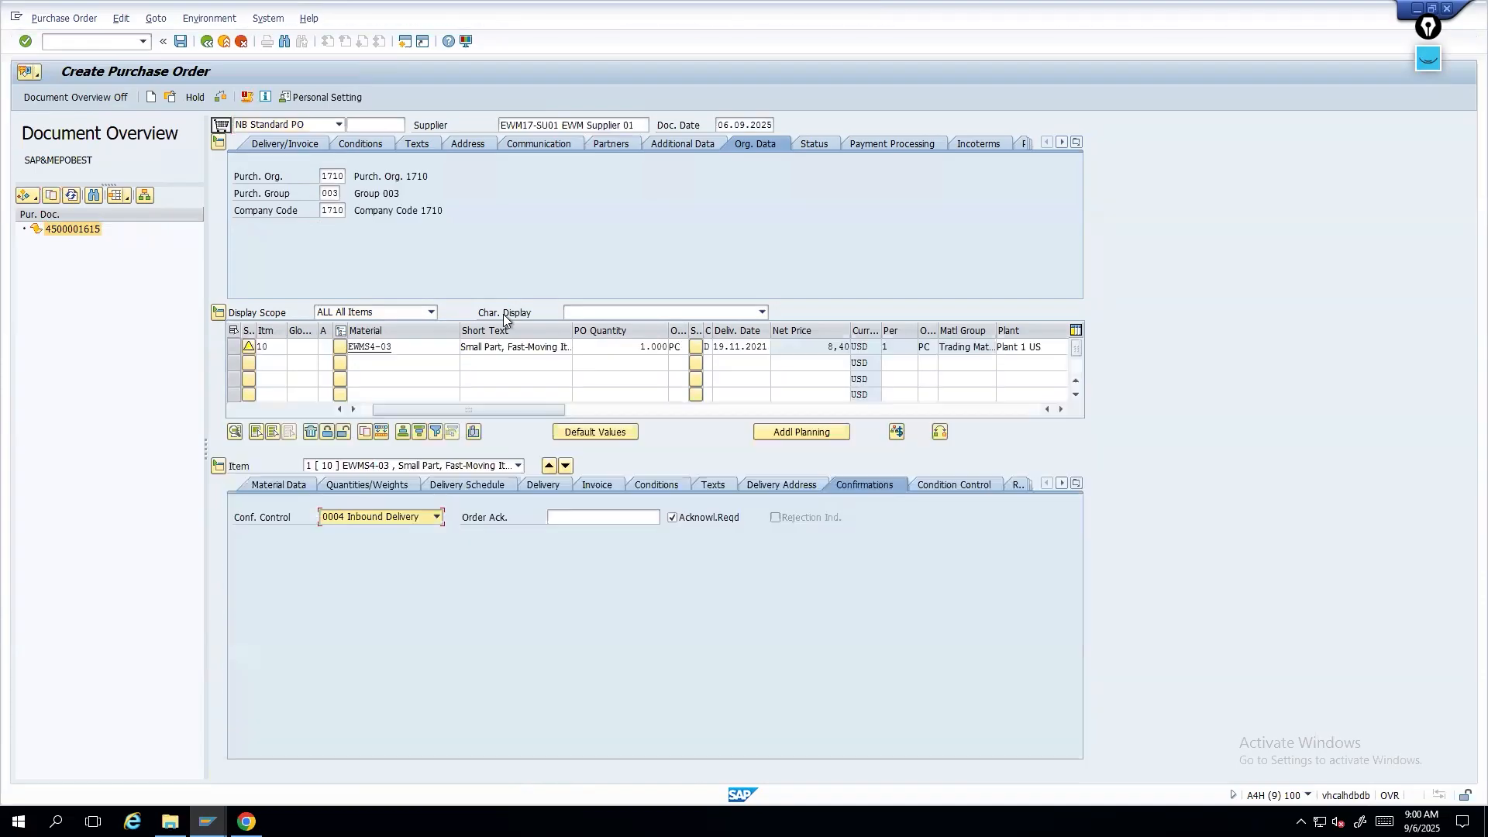
# - Set the purchase order item's delivery date to 06.09.2025 and save the purchase order
pyautogui.click(747, 350)
pyautogui.click(776, 347)
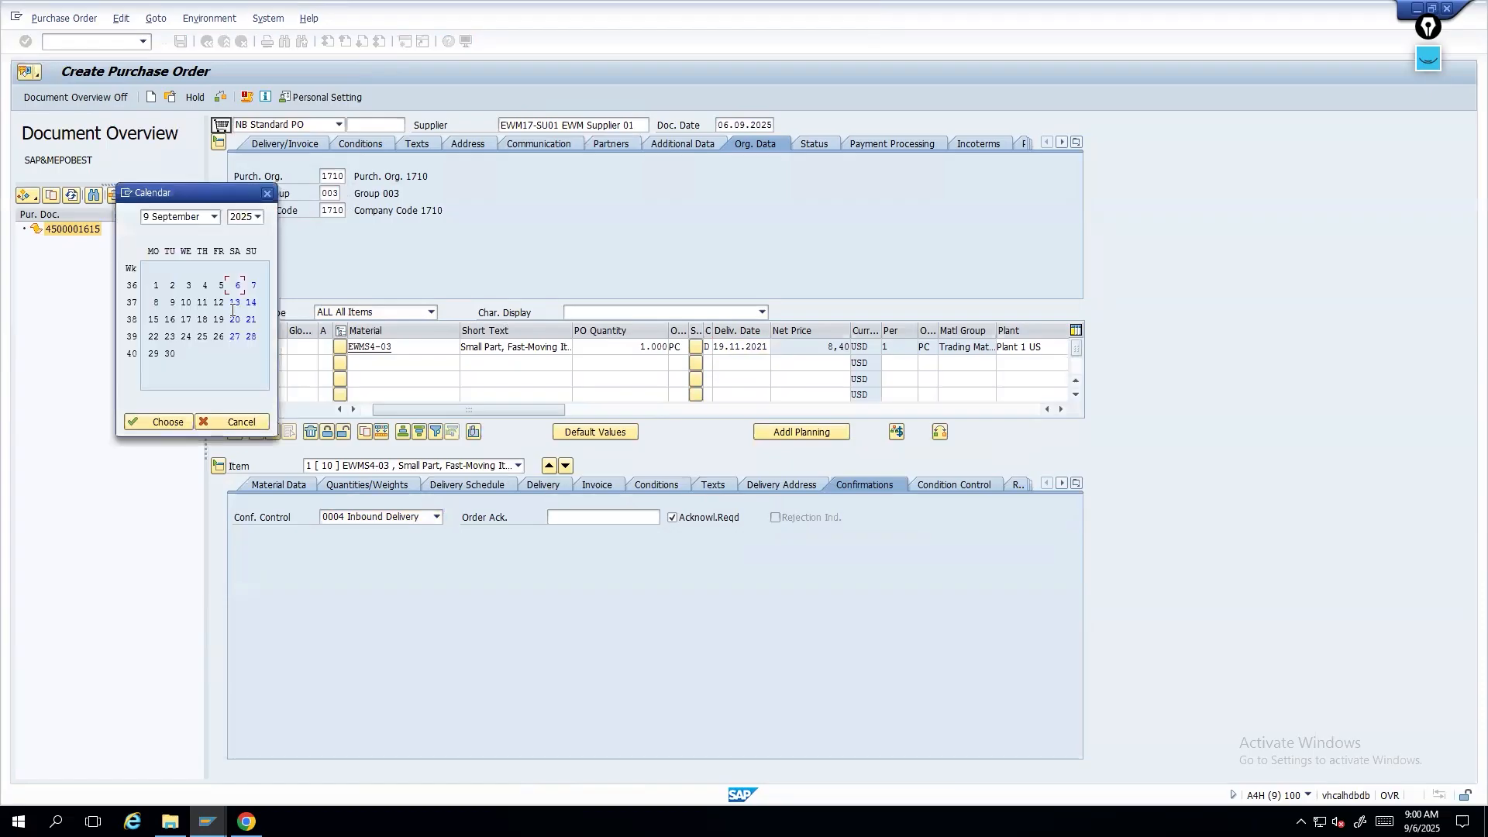
pyautogui.doubleClick(238, 290)
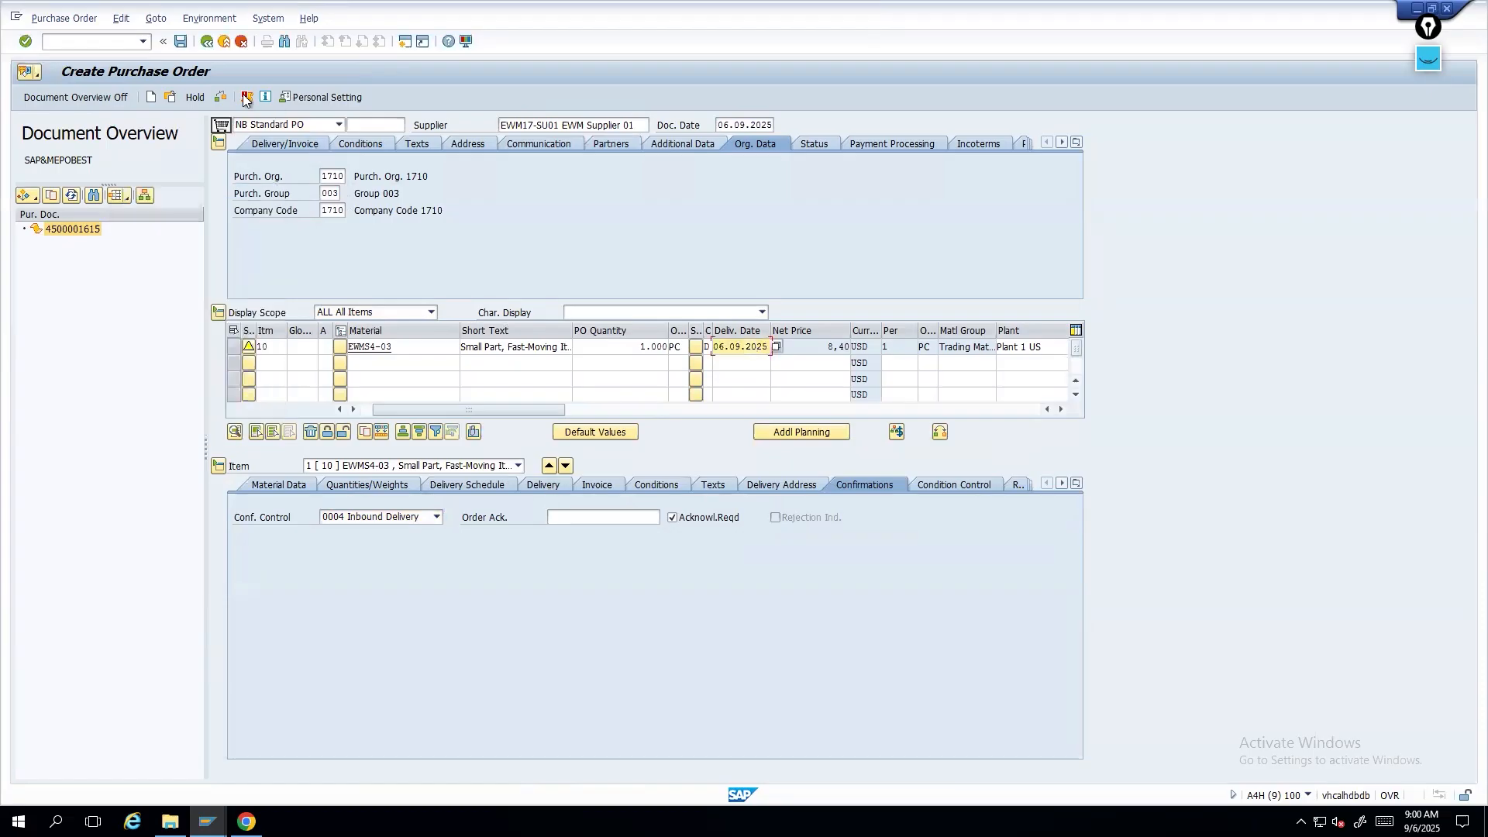
pyautogui.click(180, 41)
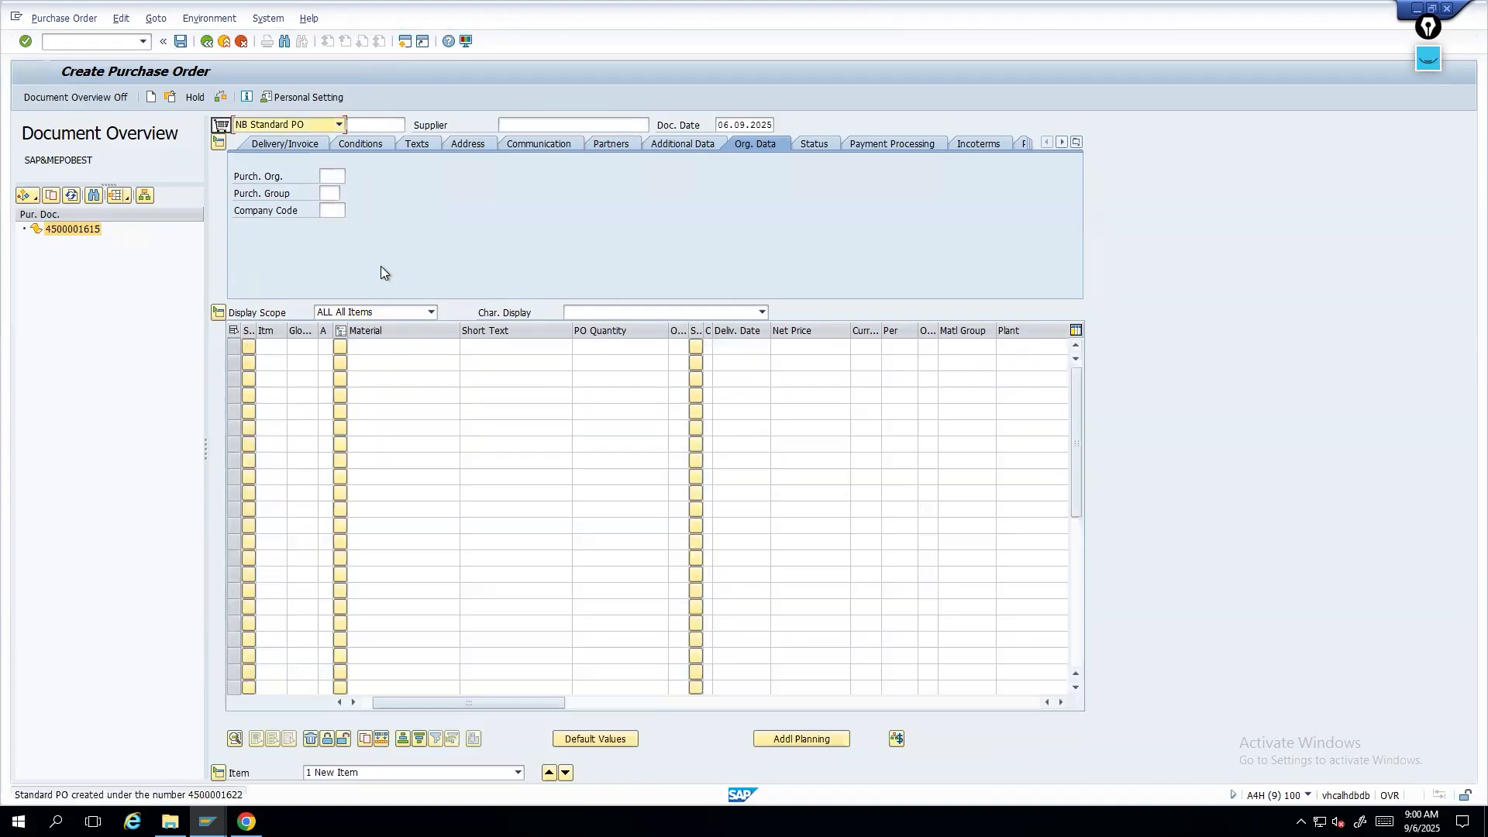
# - Start transaction VL31N to create an inbound delivery for the purchase order
pyautogui.click(87, 36)
pyautogui.write('/nvl31n')
pyautogui.press('Return')
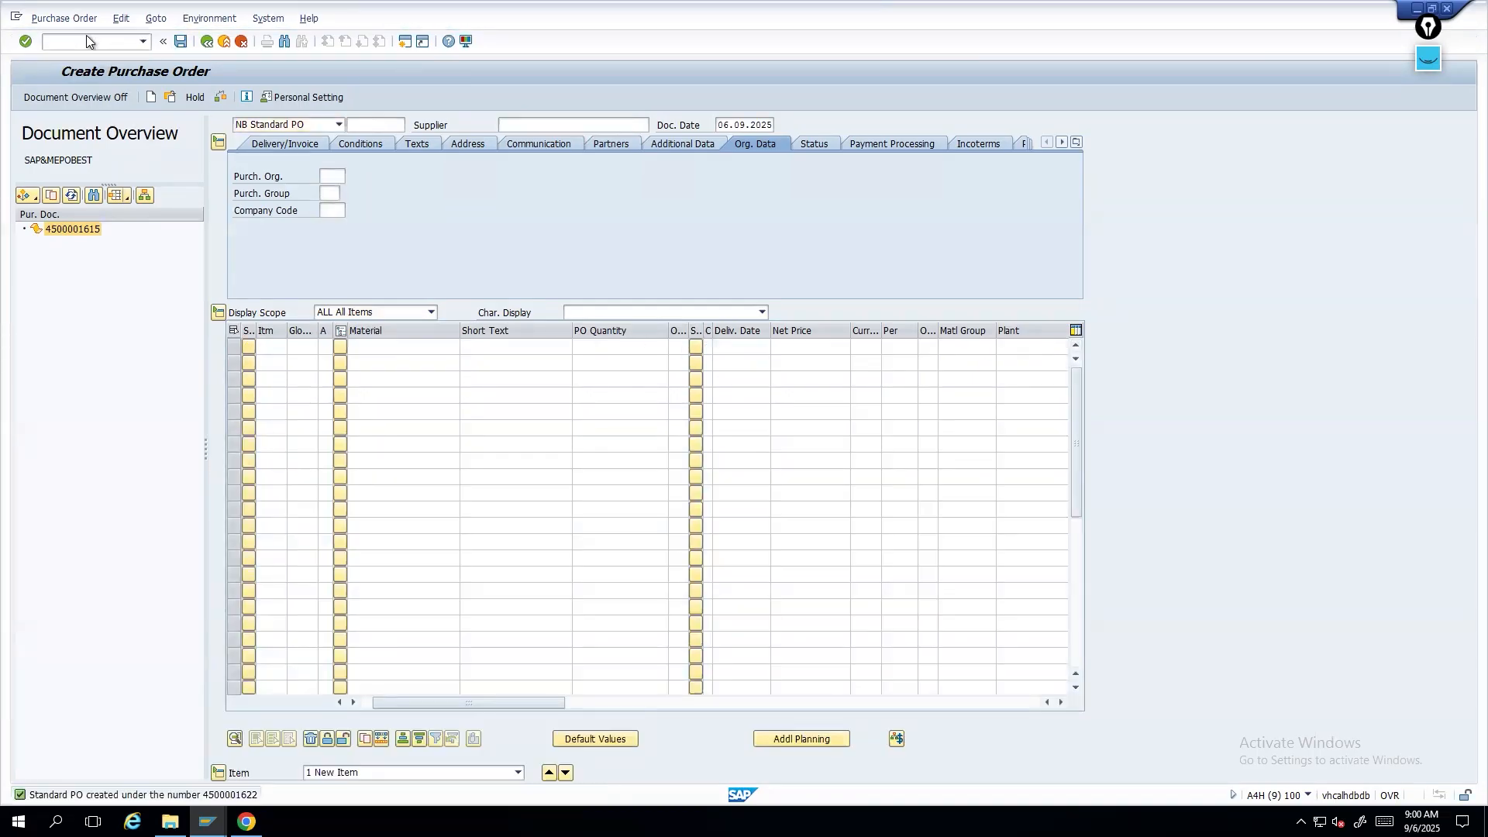
# - Enter ASYNC GR as the external ID and continue to the inbound delivery overview
pyautogui.click(233, 245)
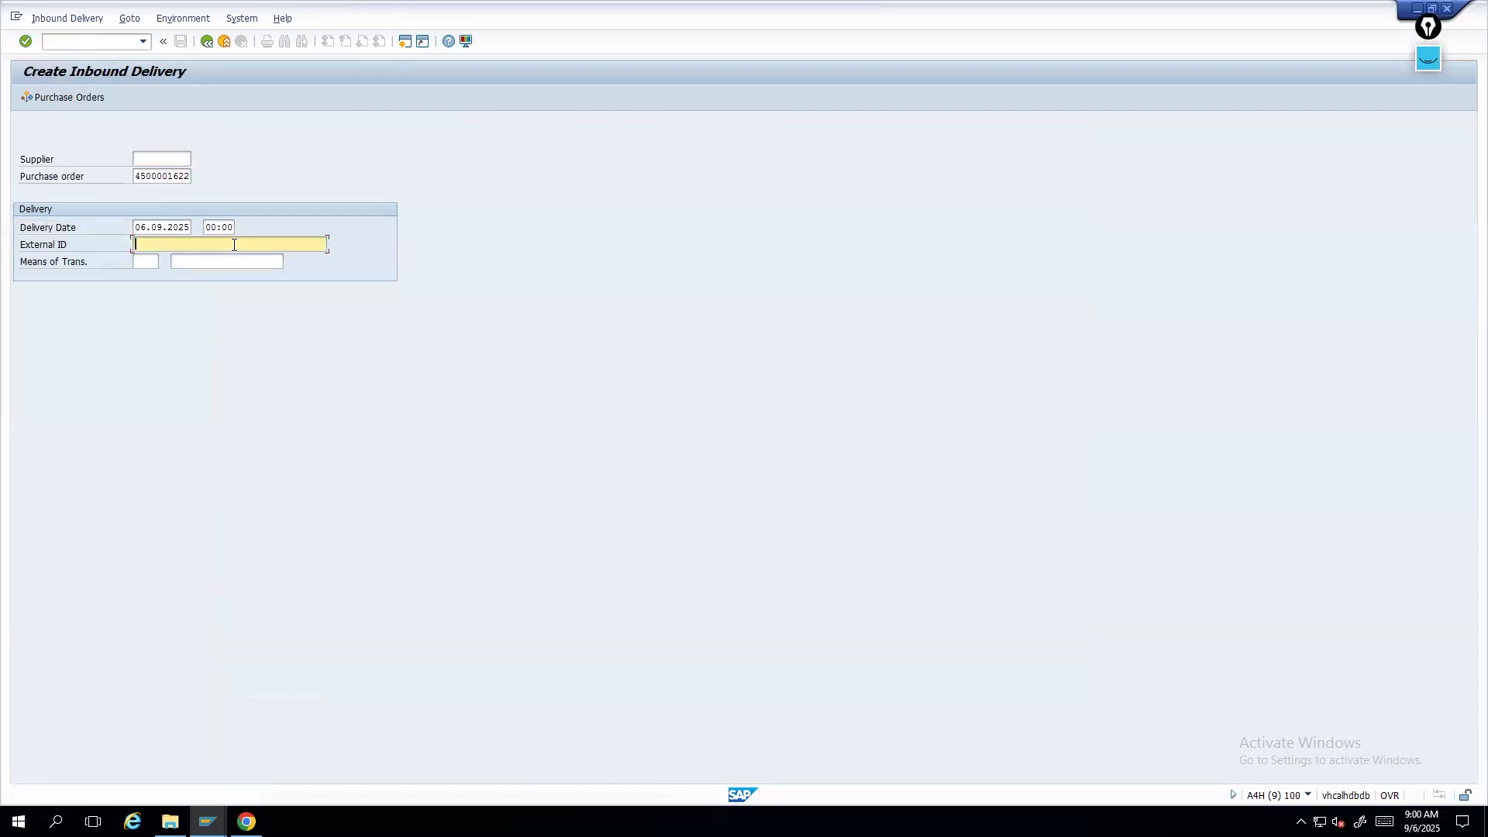
pyautogui.write('aSN')
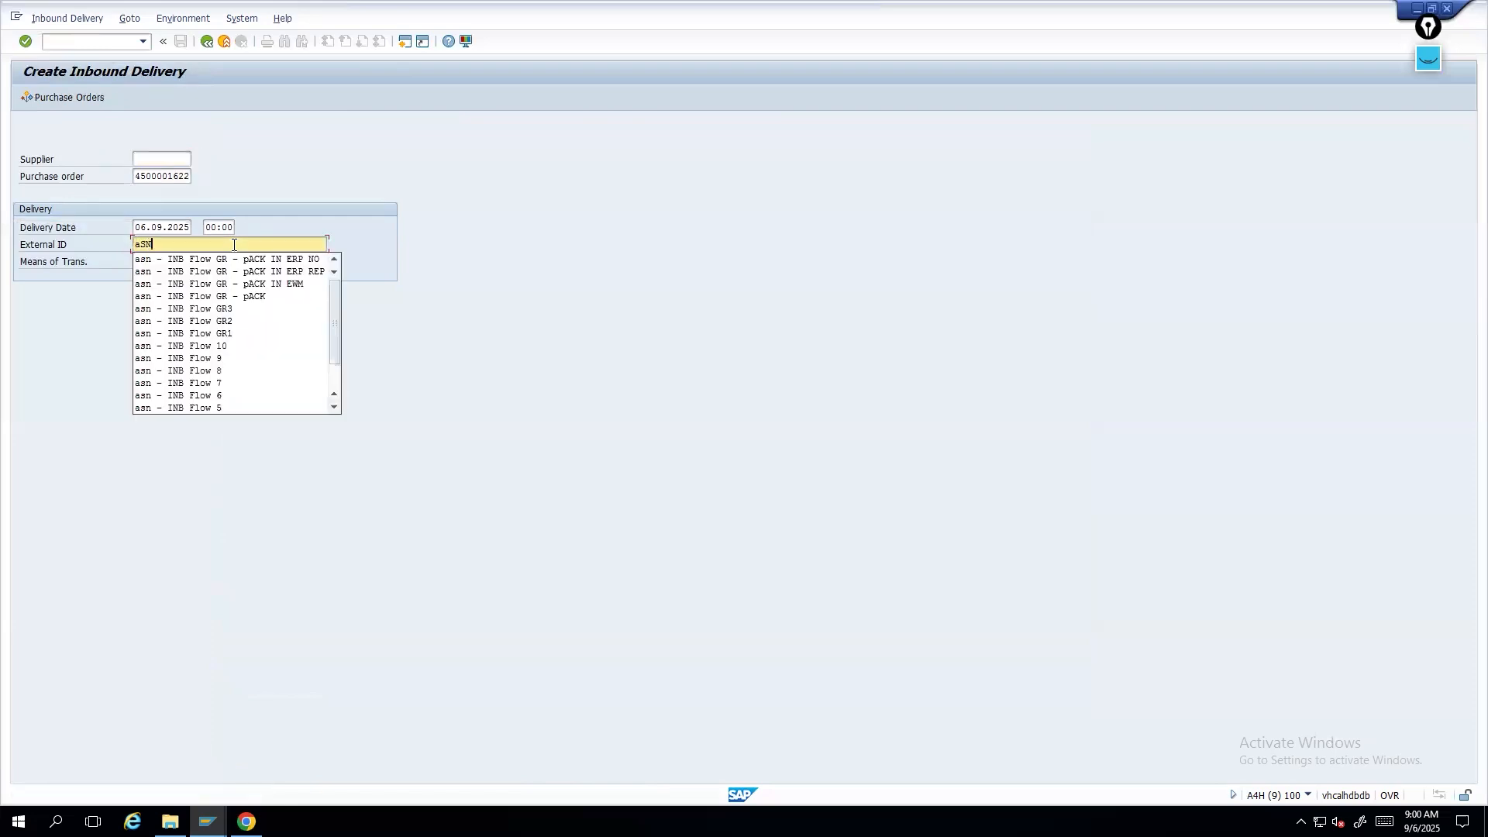
pyautogui.press('BackSpace')
pyautogui.press('BackSpace')
pyautogui.press('BackSpace')
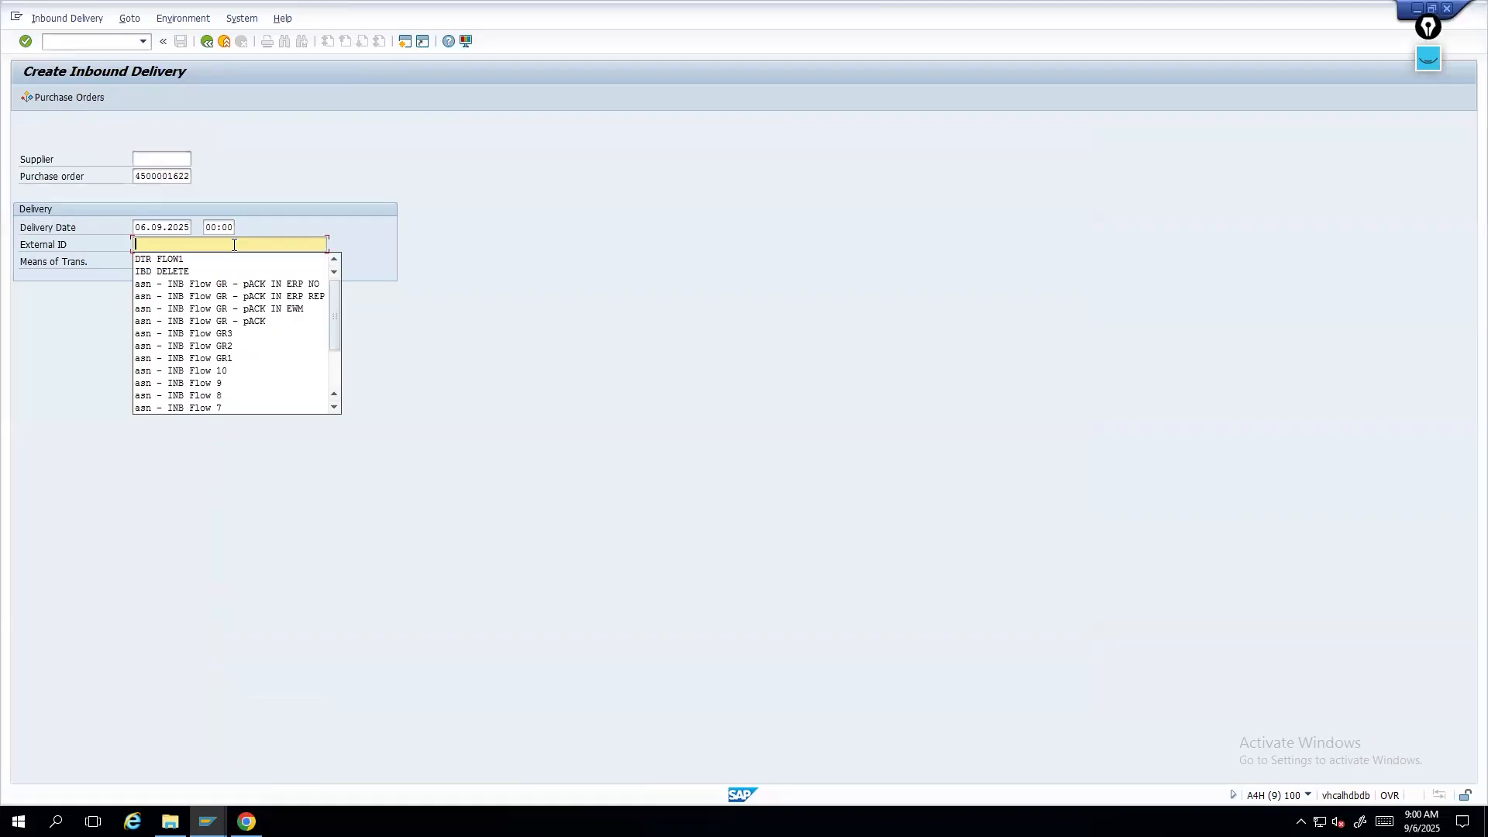
pyautogui.write('AS')
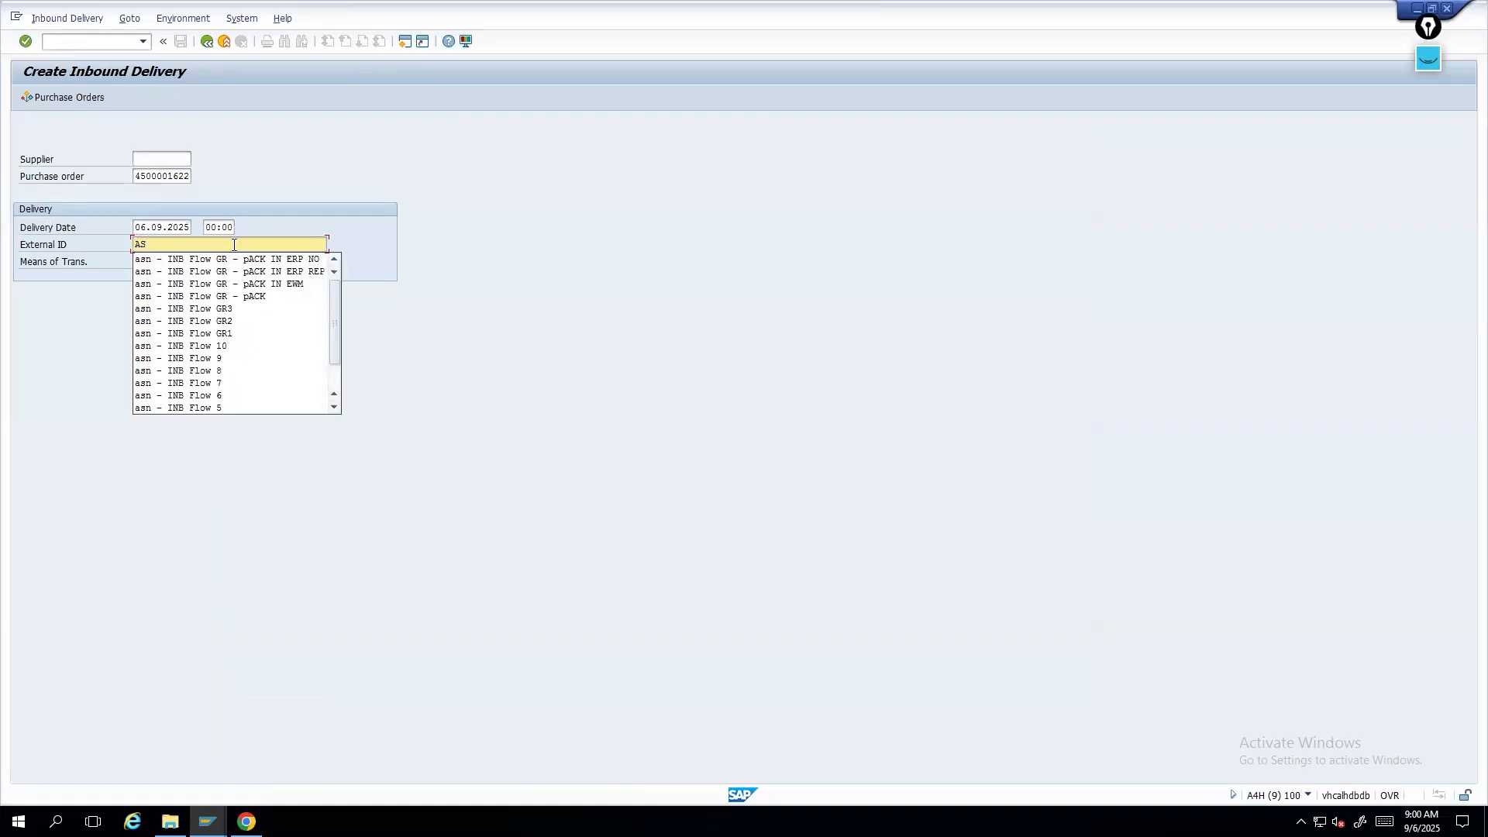
pyautogui.write('YNC GR')
pyautogui.press('Return')
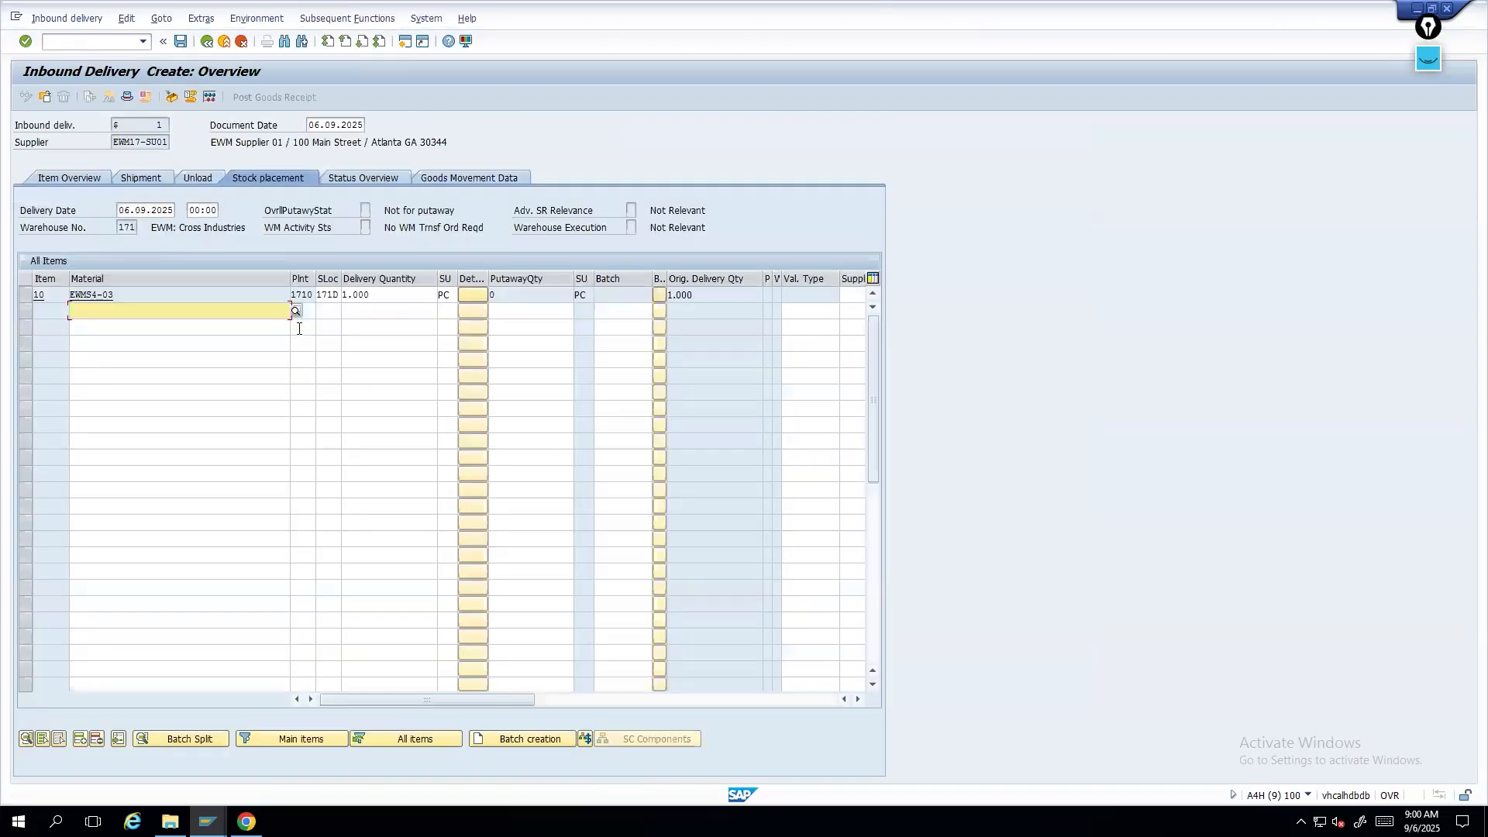
# - Review the item's storage location and warehouse number, then save the inbound delivery
pyautogui.click(333, 298)
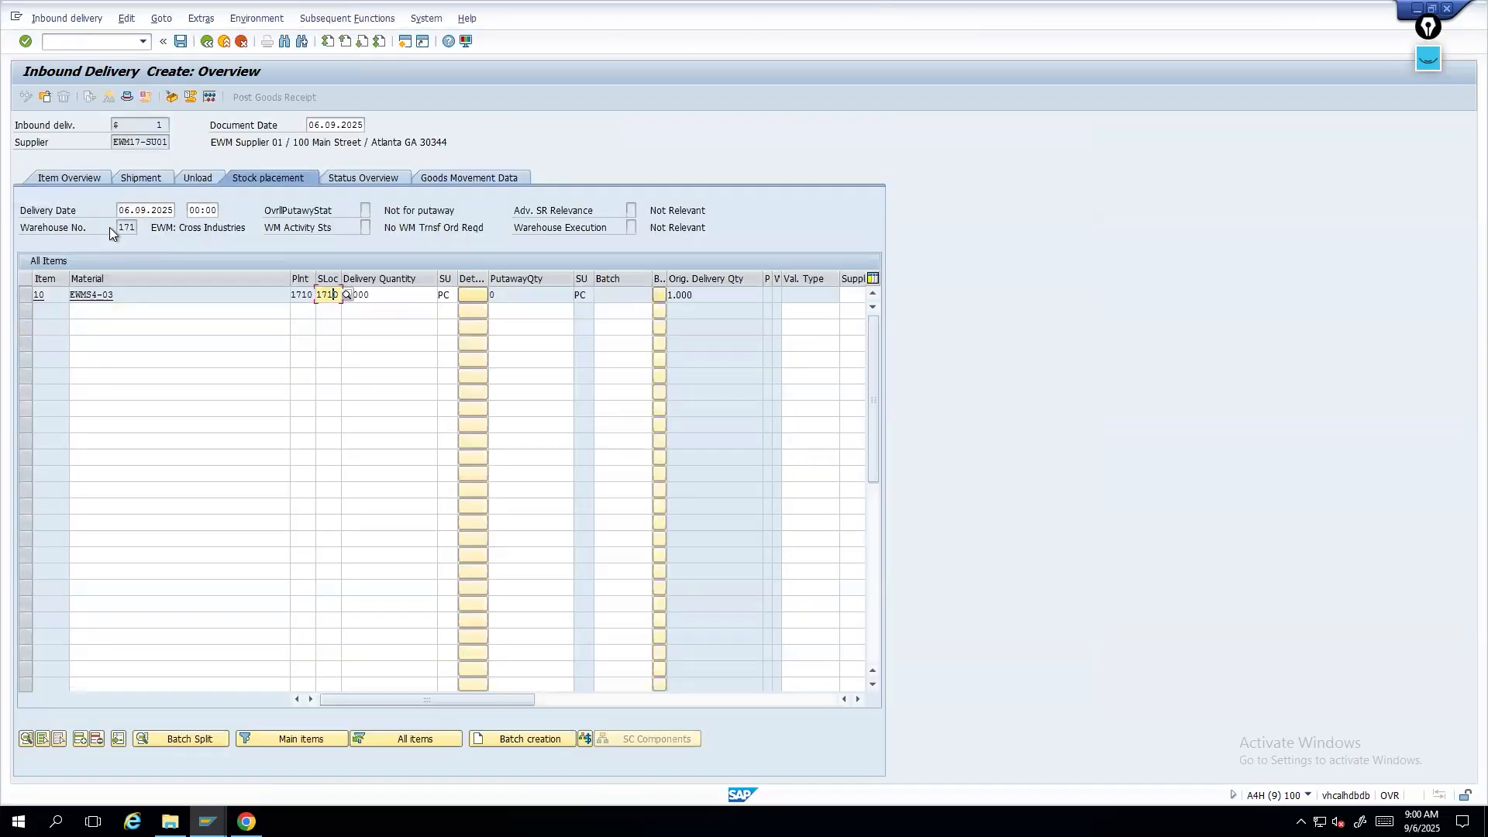
pyautogui.click(121, 225)
pyautogui.click(127, 97)
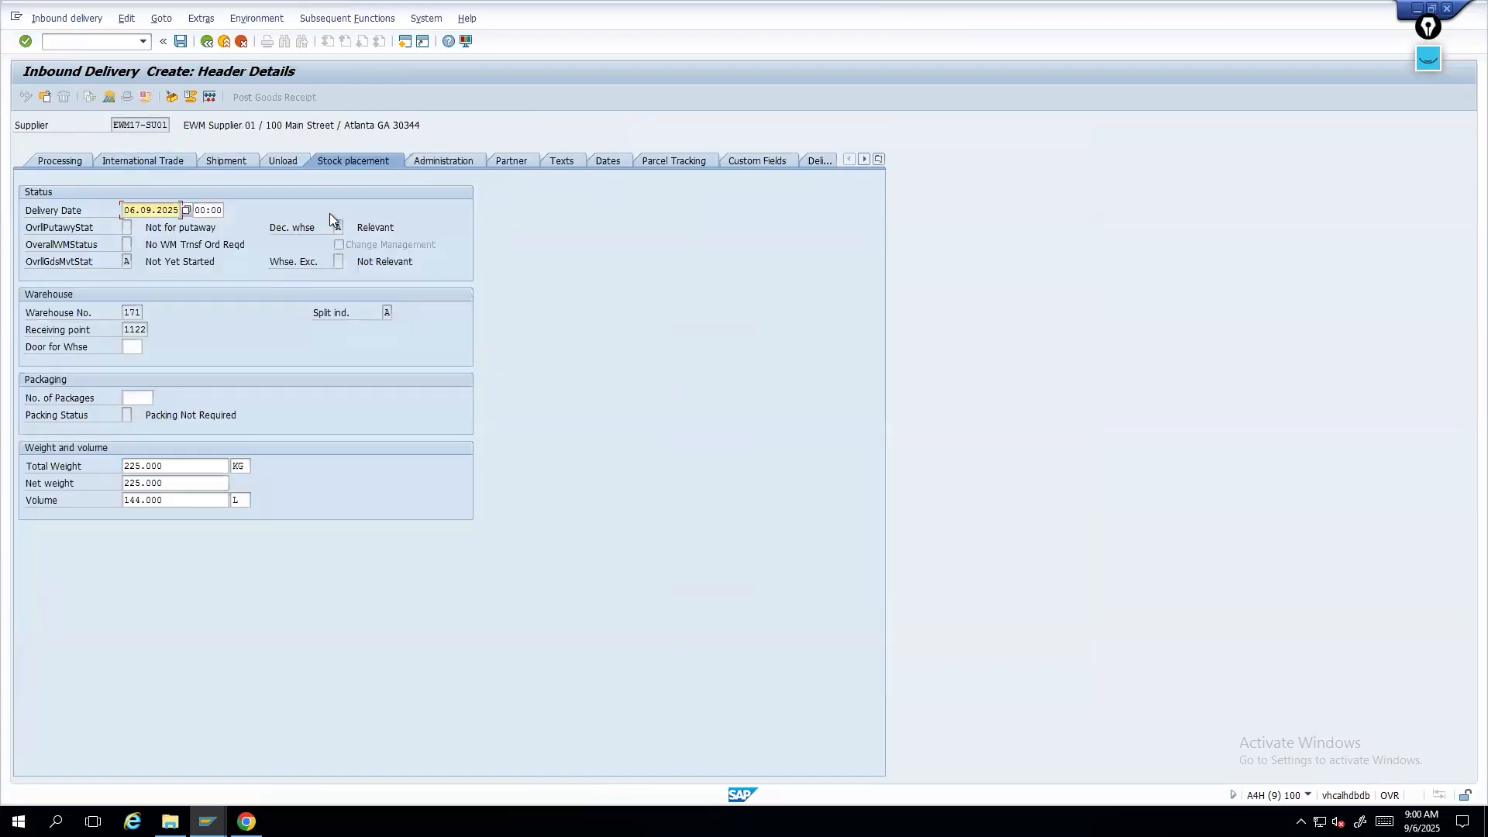
pyautogui.click(337, 227)
pyautogui.click(180, 41)
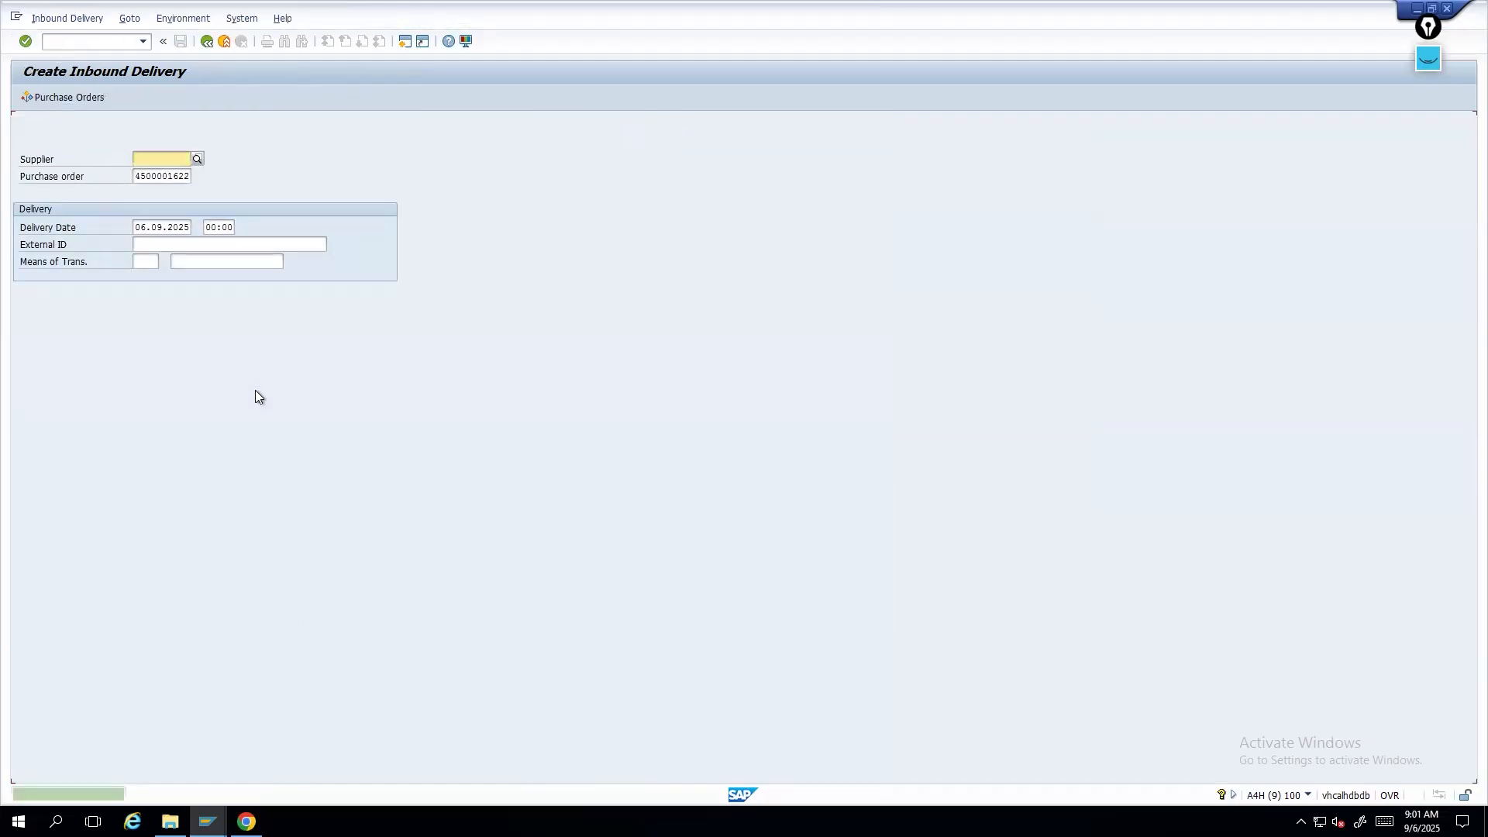
# - Open the saved inbound delivery 180000419 in display mode
pyautogui.click(69, 17)
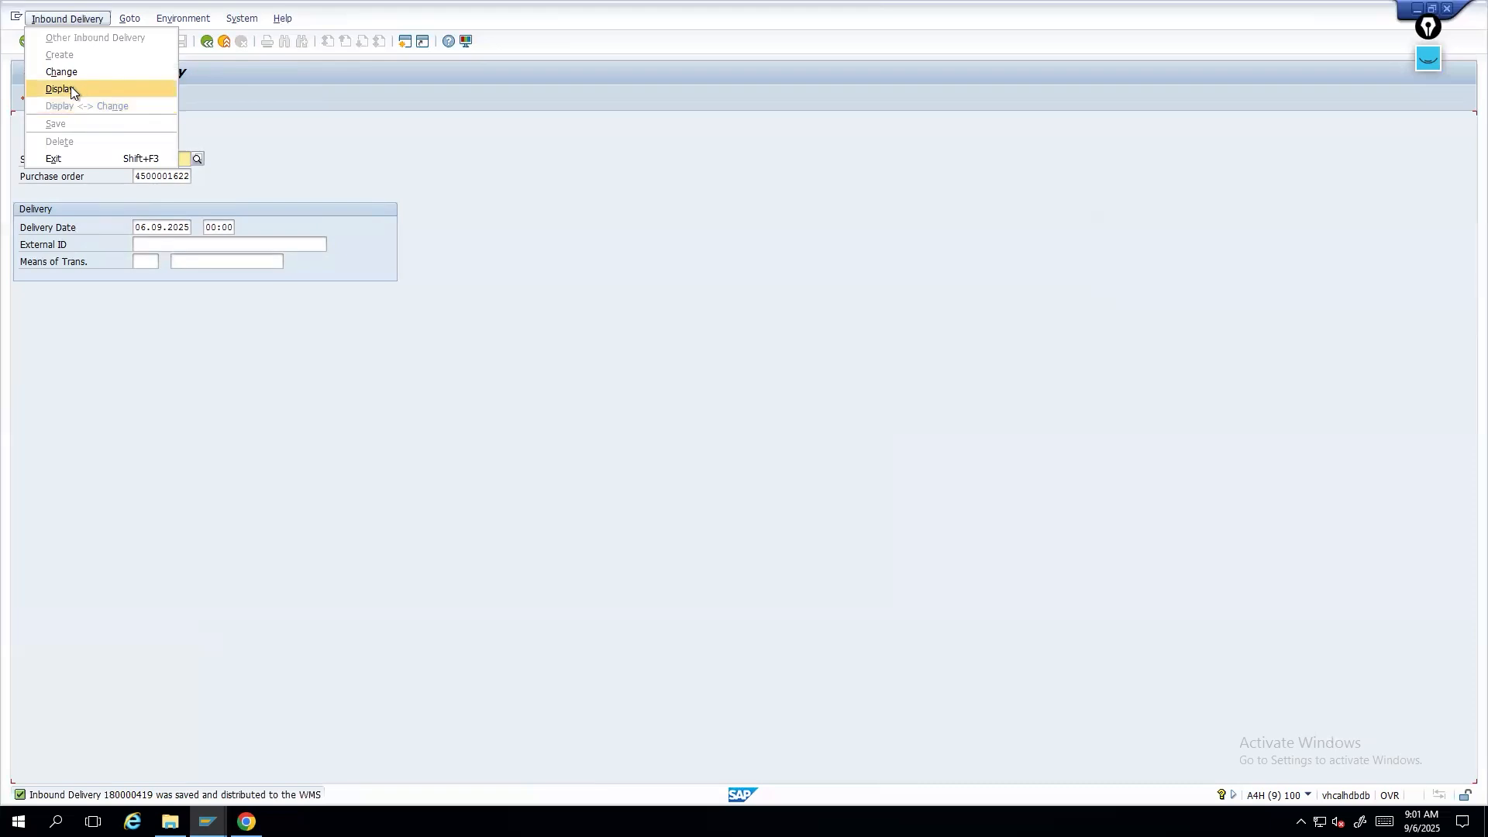
pyautogui.click(72, 88)
pyautogui.press('Return')
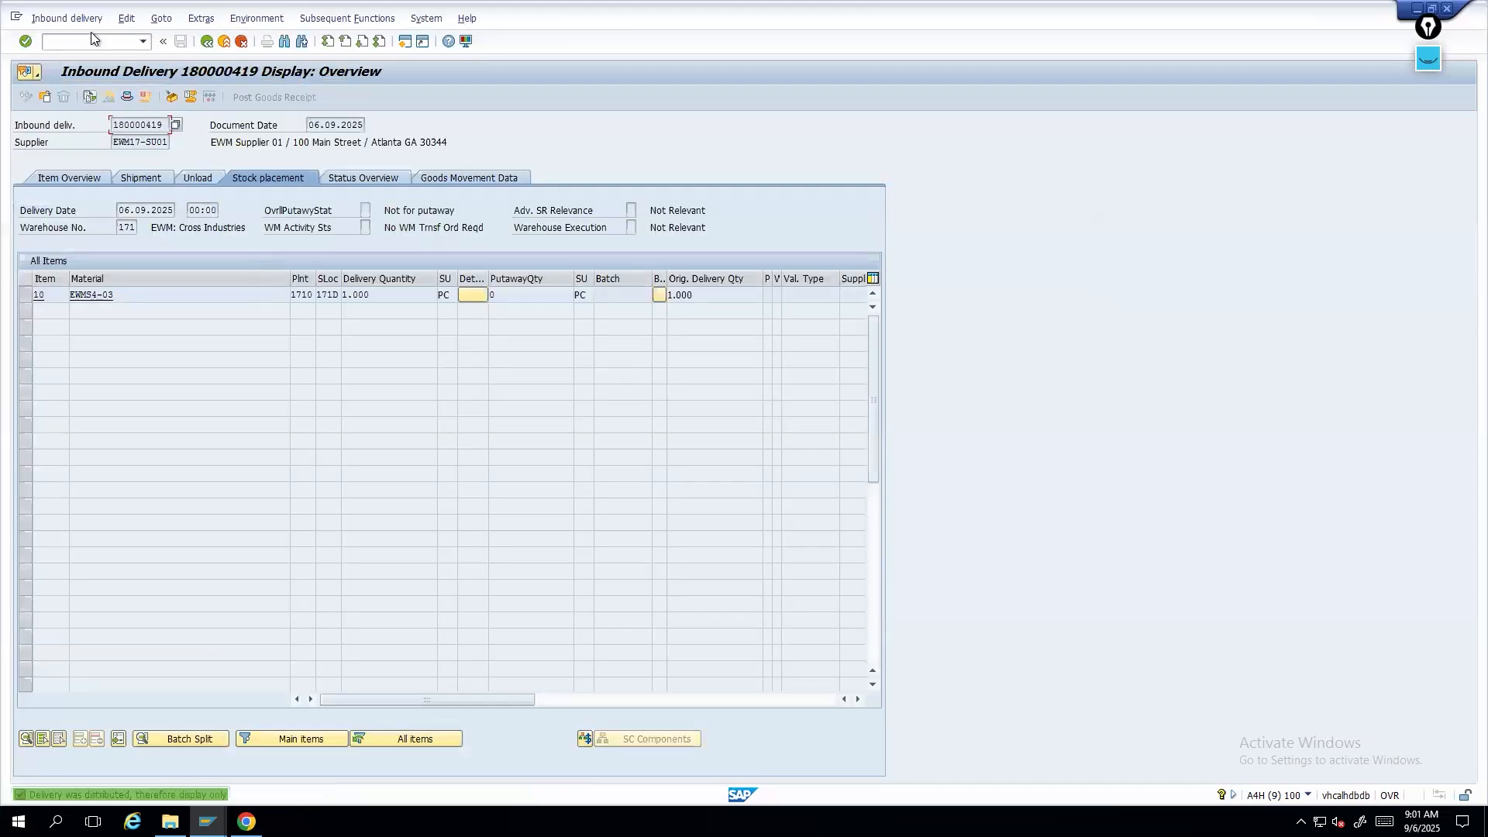
# - Try to switch the inbound delivery to change mode
pyautogui.click(78, 24)
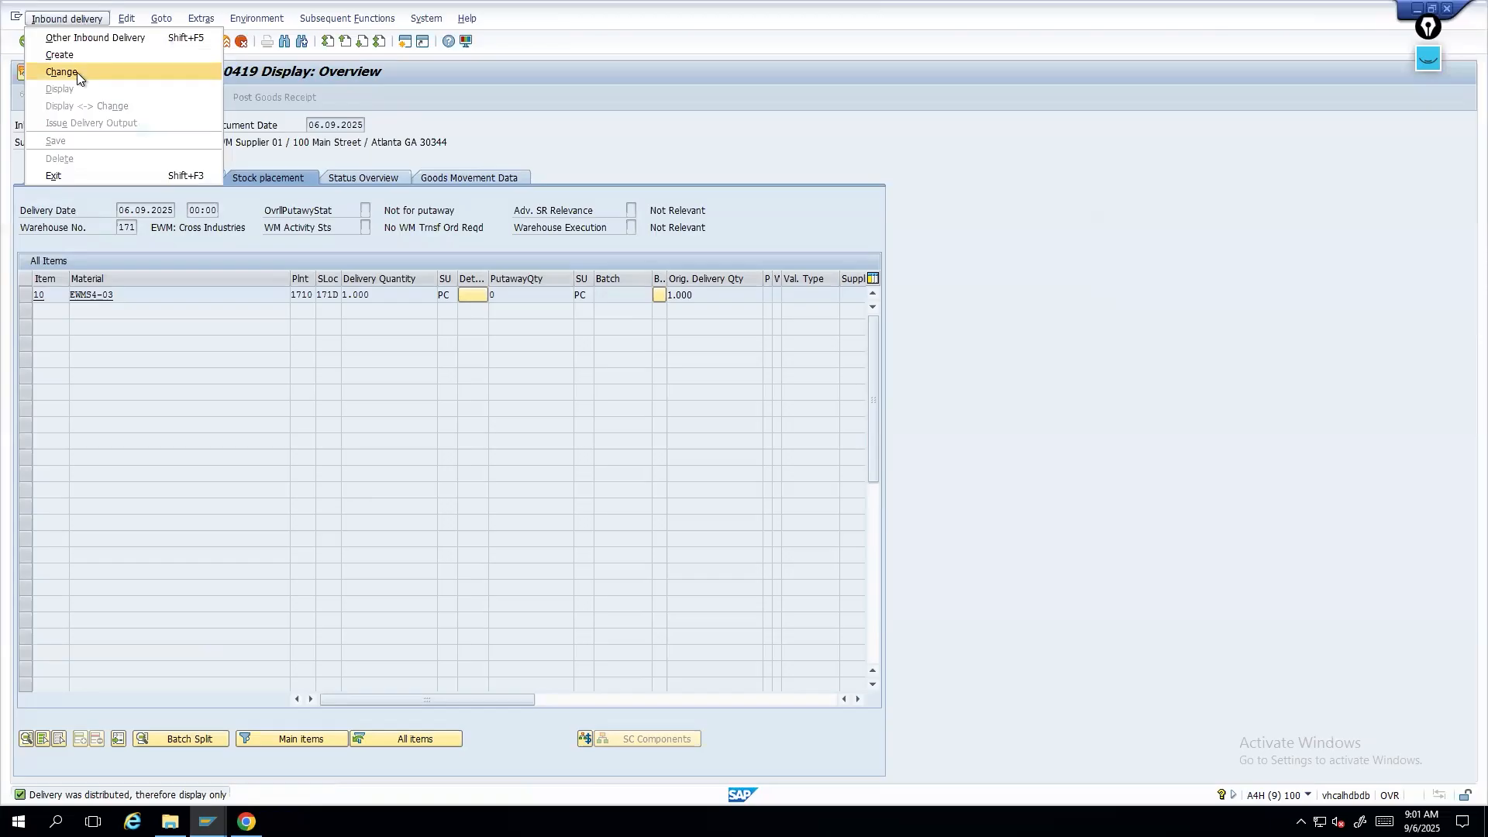
pyautogui.click(77, 72)
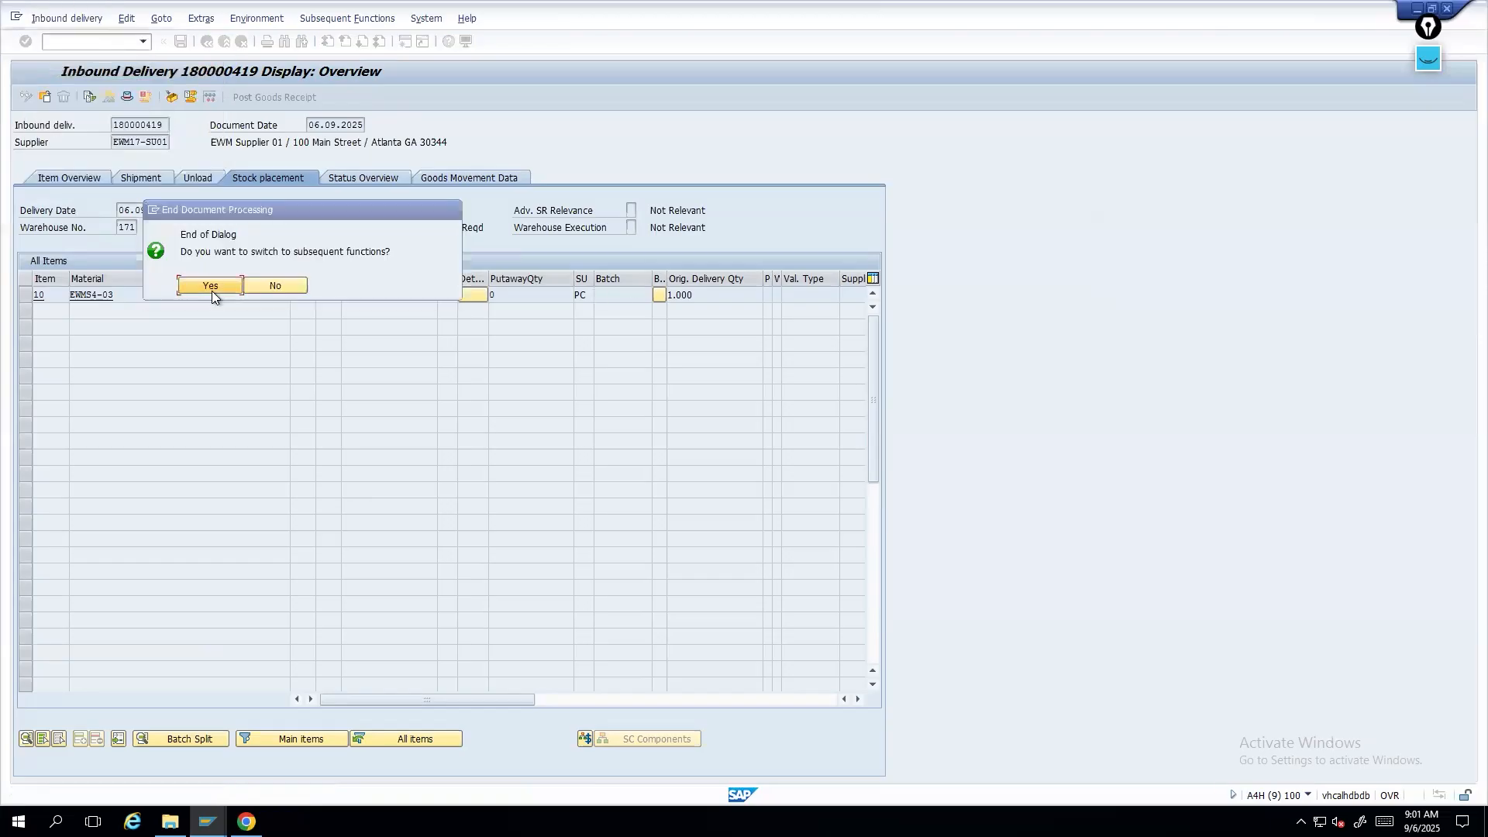
pyautogui.click(211, 286)
pyautogui.press('Return')
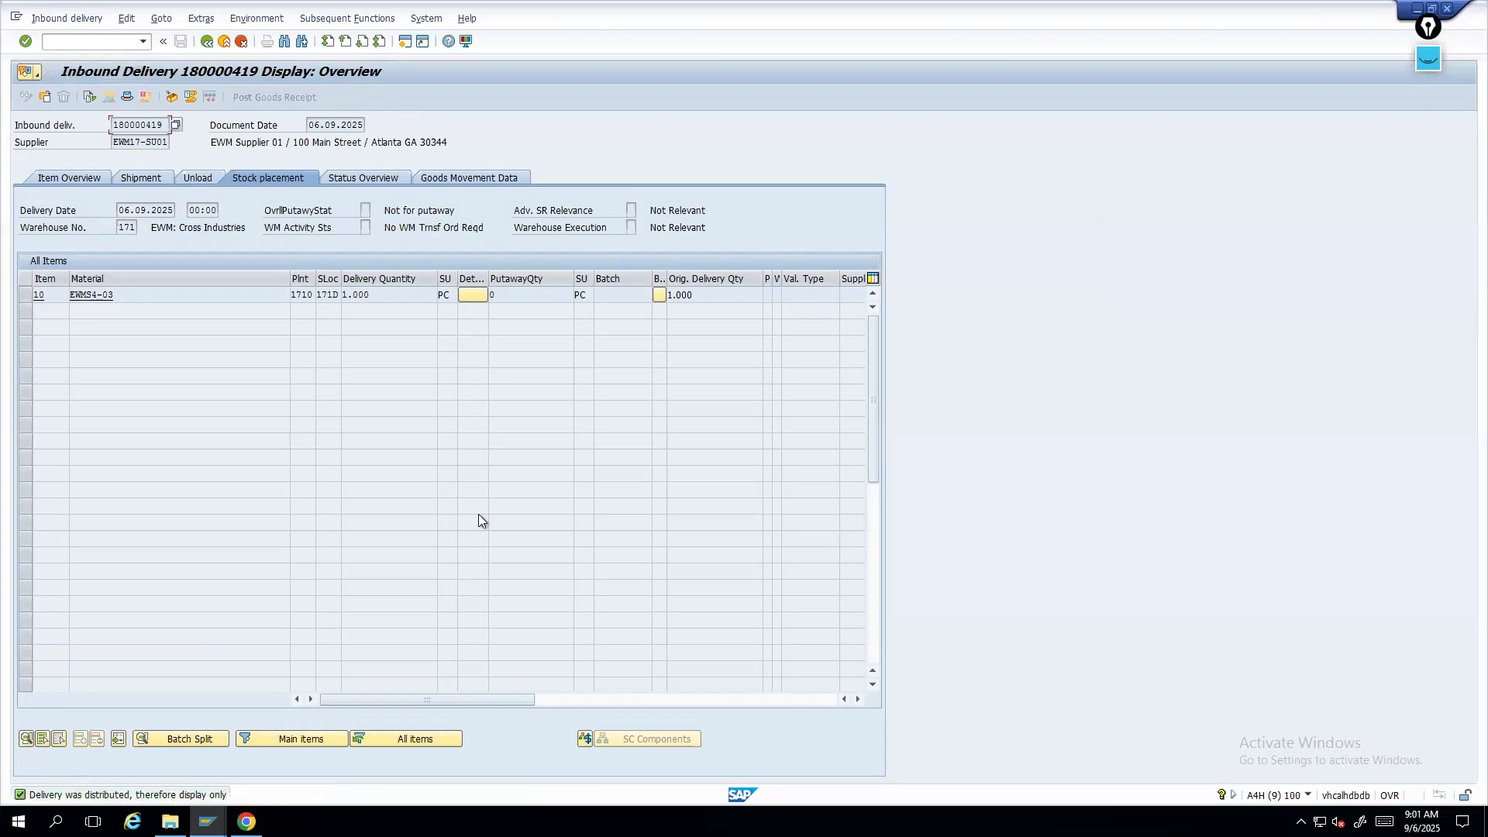
# - Open the delivery header details and inspect the warehouse distribution status
pyautogui.click(126, 96)
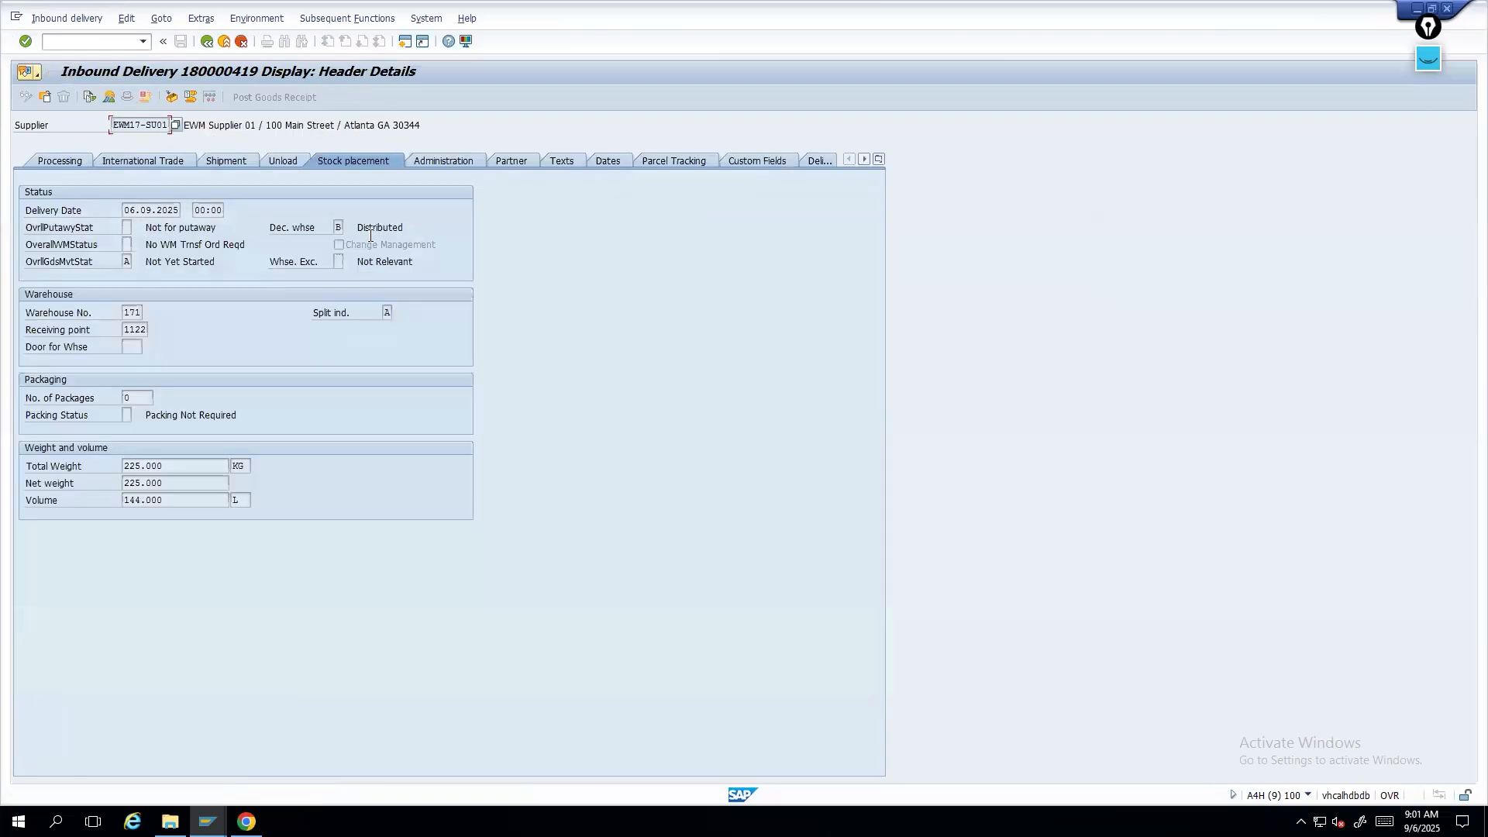
pyautogui.click(338, 225)
pyautogui.click(206, 41)
# - Copy delivery number 180000419 and search for it in Maintain Inbound Delivery by ERP logistics execution delivery
pyautogui.moveTo(162, 122); pyautogui.dragTo(107, 118)
pyautogui.hotkey('ctrl', 'c')
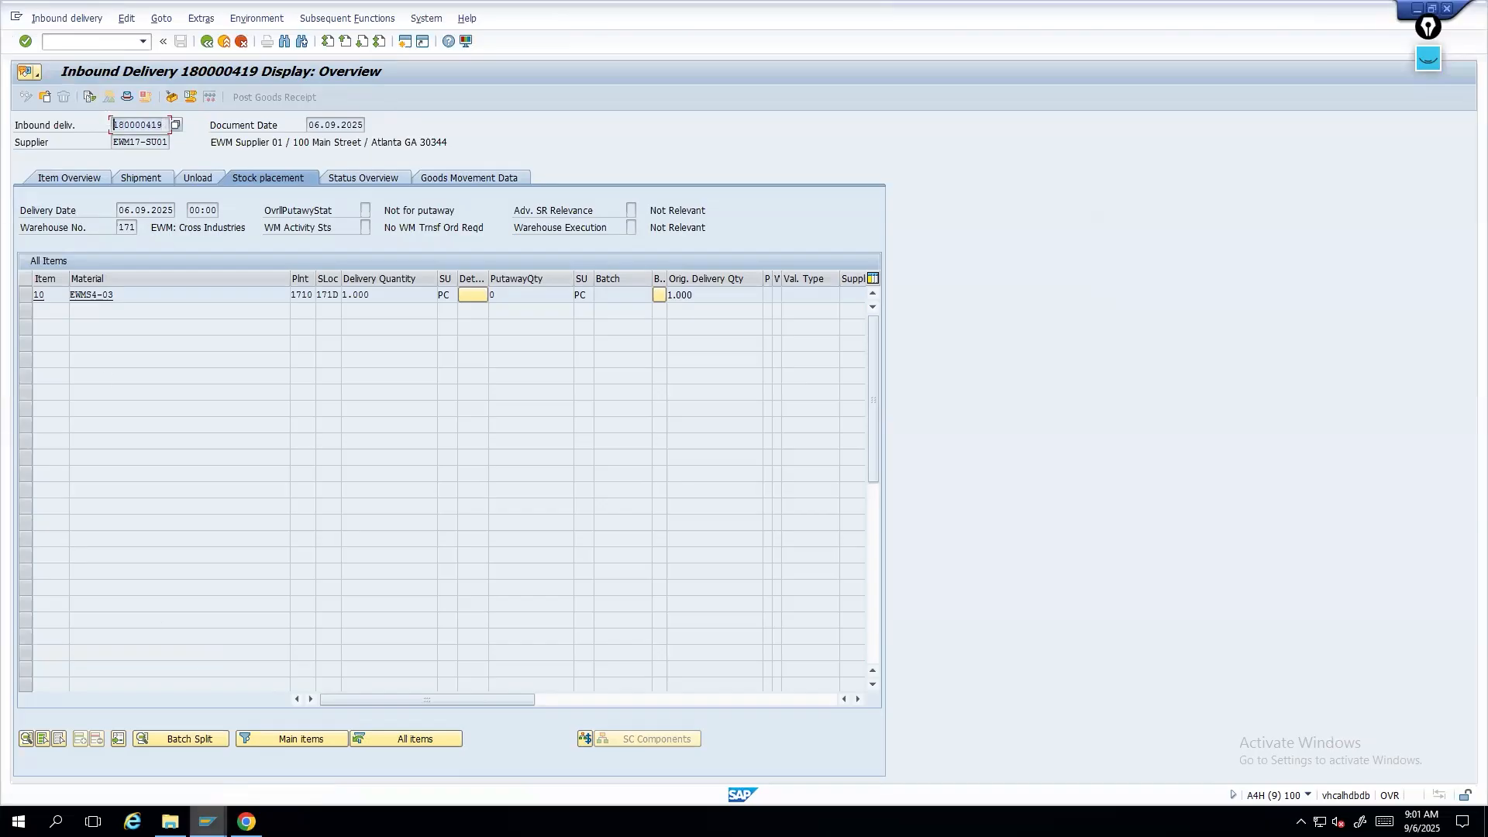
pyautogui.click(206, 822)
pyautogui.click(1383, 766)
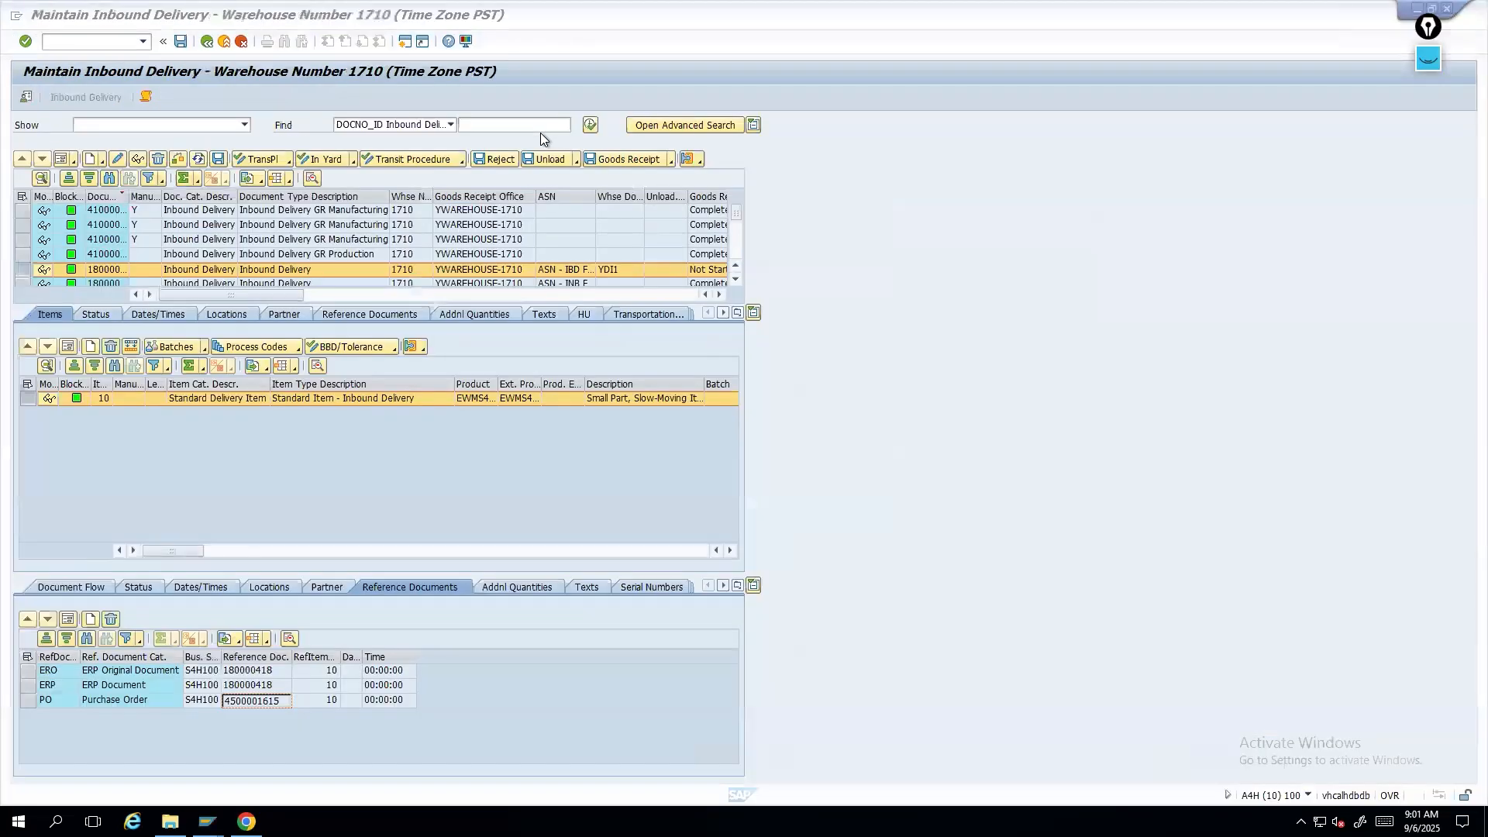
pyautogui.click(450, 125)
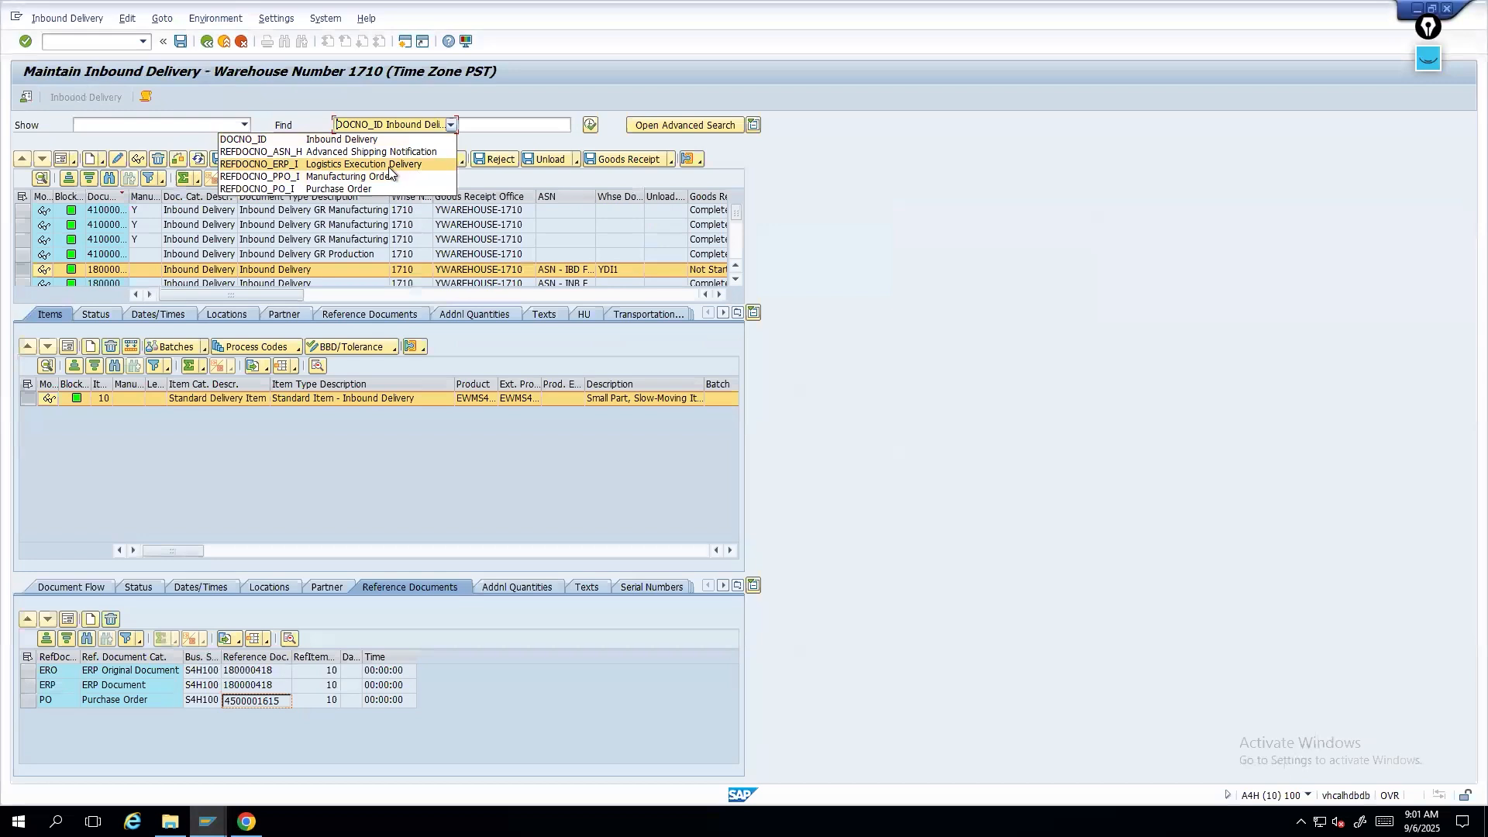
pyautogui.click(372, 175)
pyautogui.click(474, 122)
pyautogui.hotkey('ctrl', 'v')
pyautogui.click(535, 124)
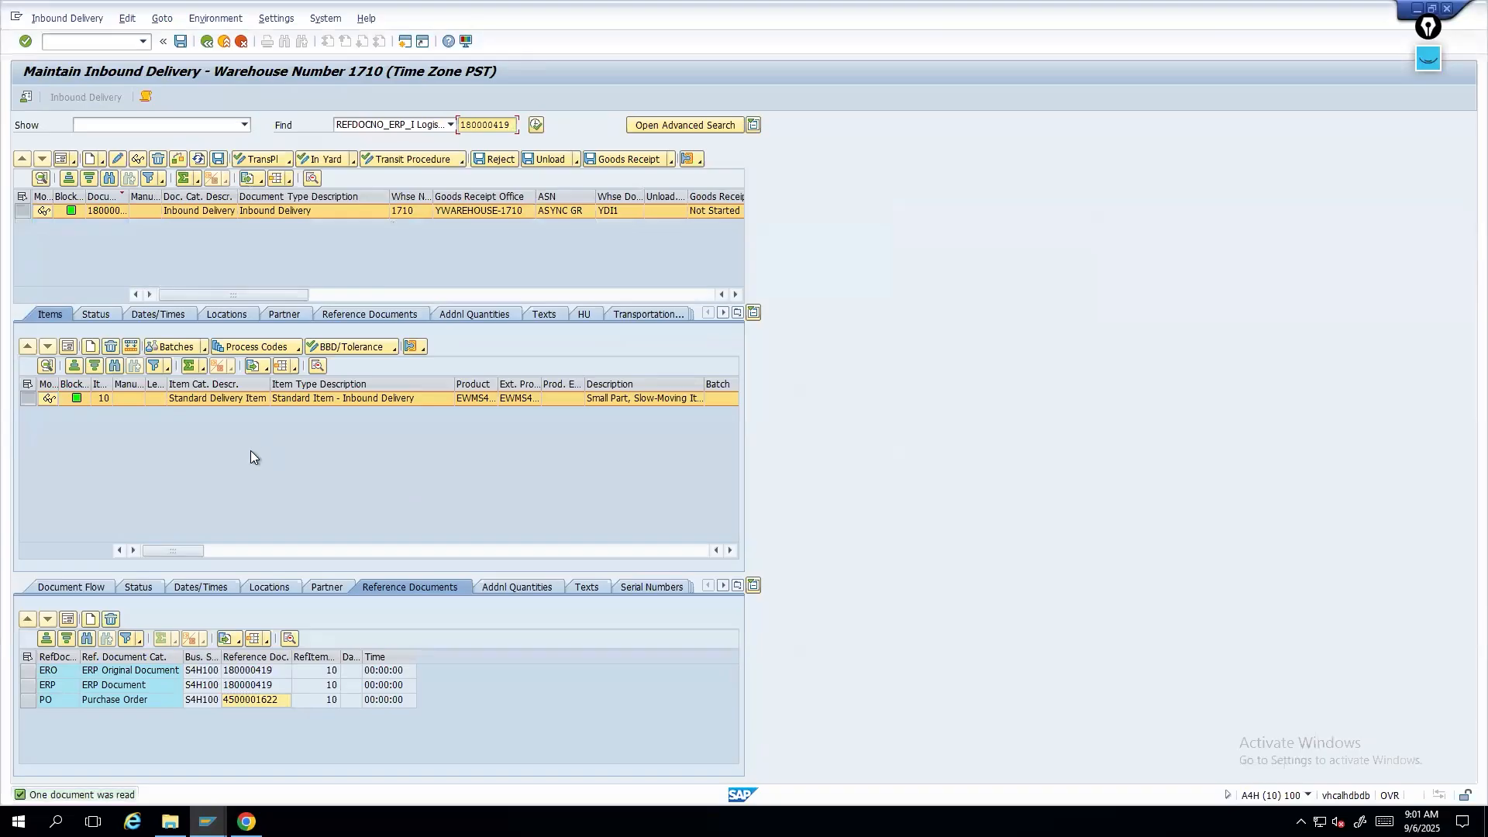
# - Try to post the goods receipt for the EWM inbound delivery
pyautogui.click(632, 160)
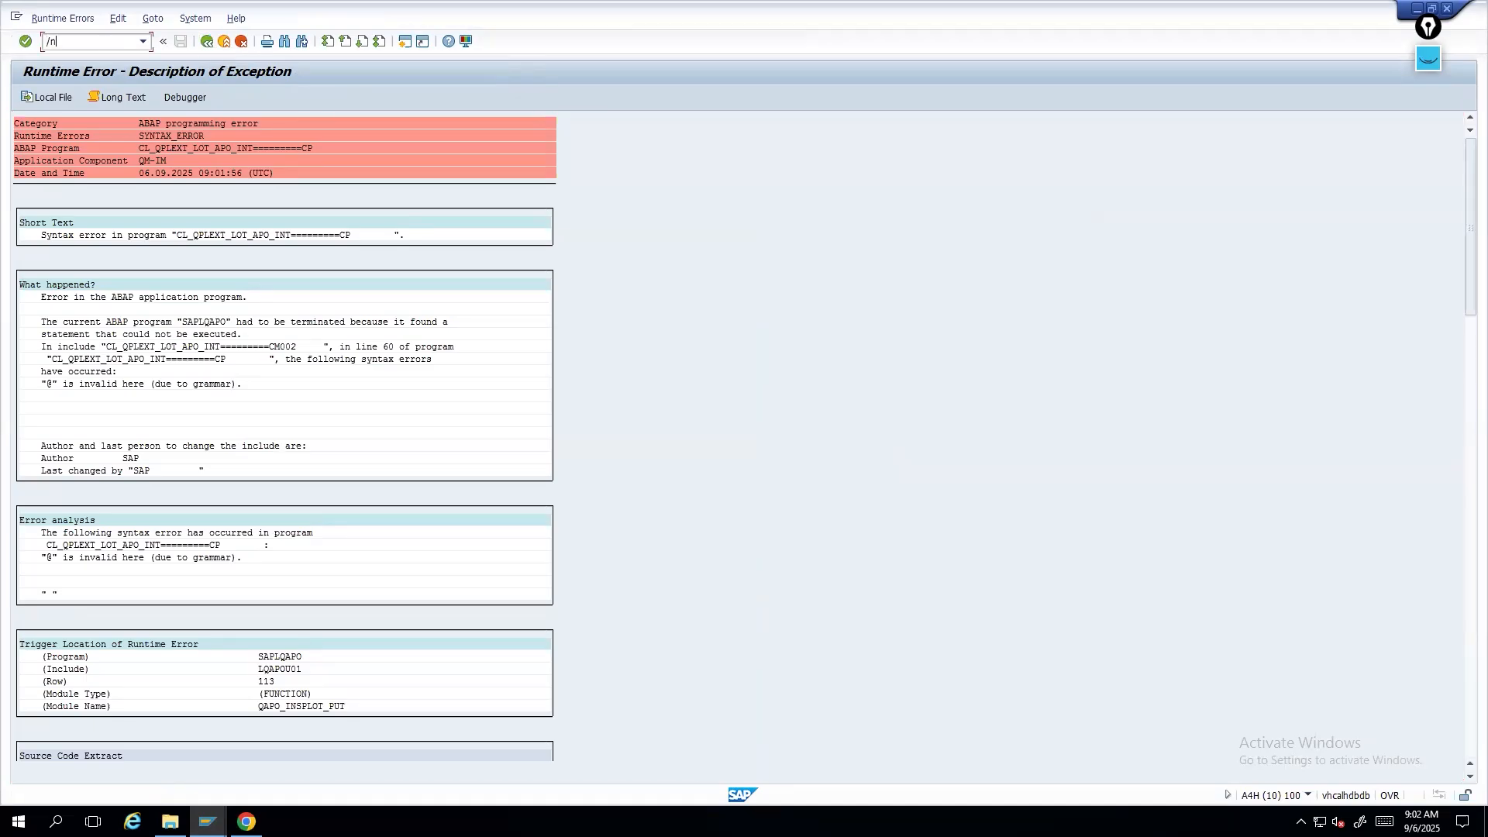
# - Reopen the Maintain Inbound Delivery transaction /n/scwm/prdi from the runtime error screen
pyautogui.write('/sccwm/prd')
pyautogui.press('Return')
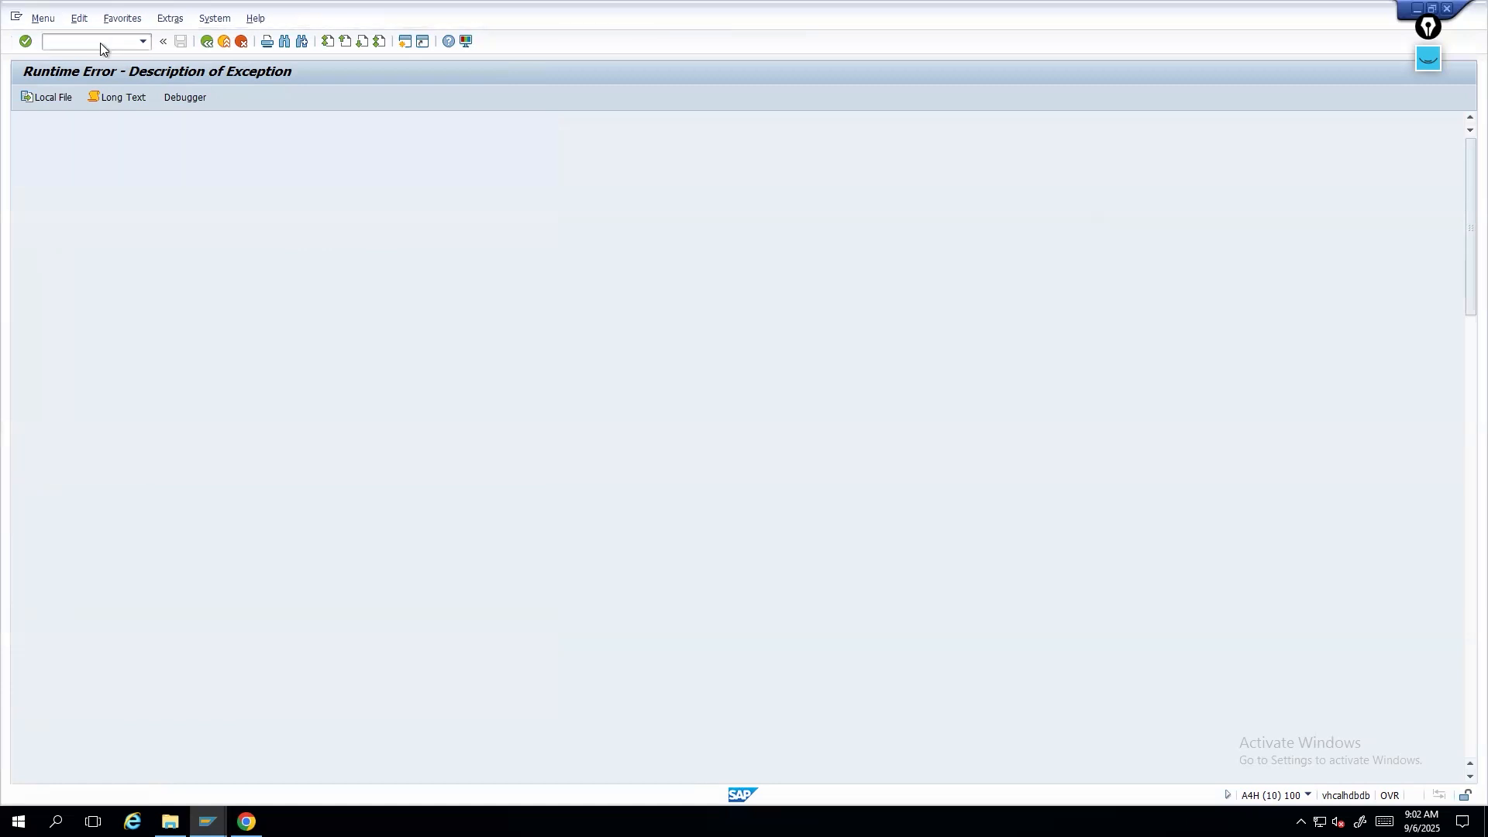
pyautogui.click(143, 41)
pyautogui.click(90, 59)
pyautogui.write('/n/scwm/prdi')
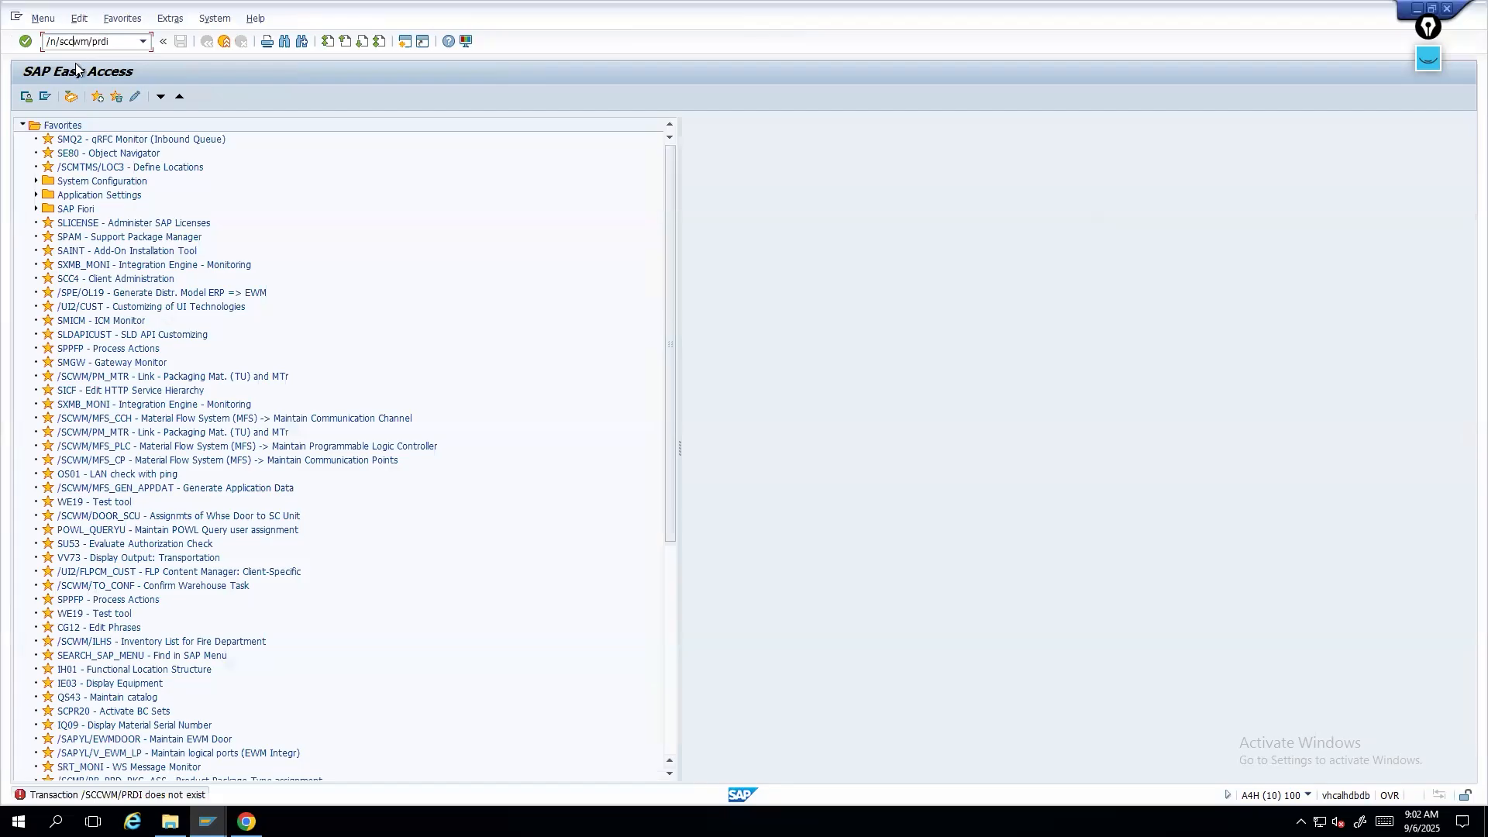
pyautogui.press('Return')
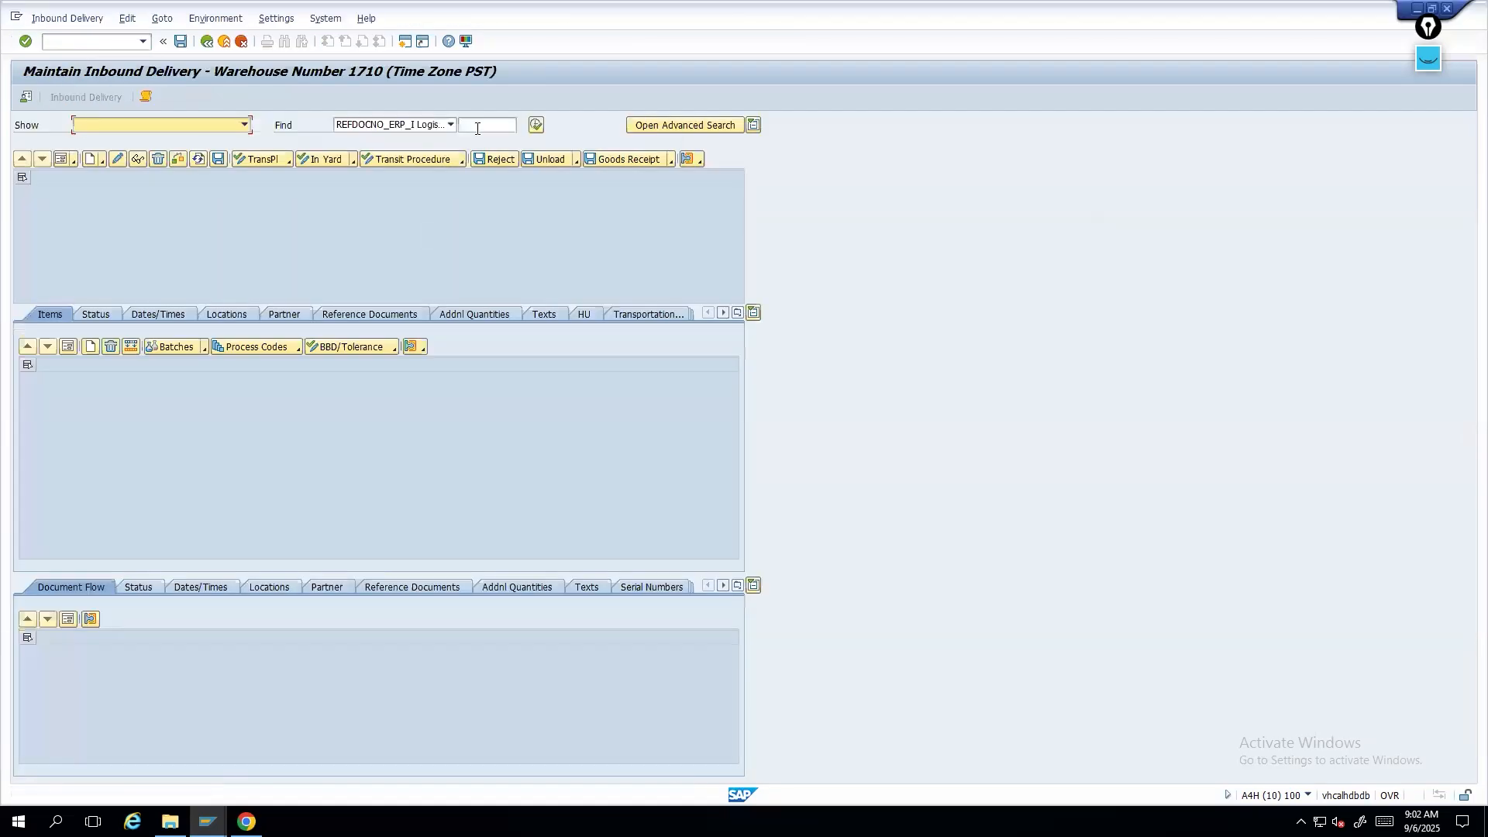
# - Search again for delivery 180000419 and post its goods receipt
pyautogui.click(477, 128)
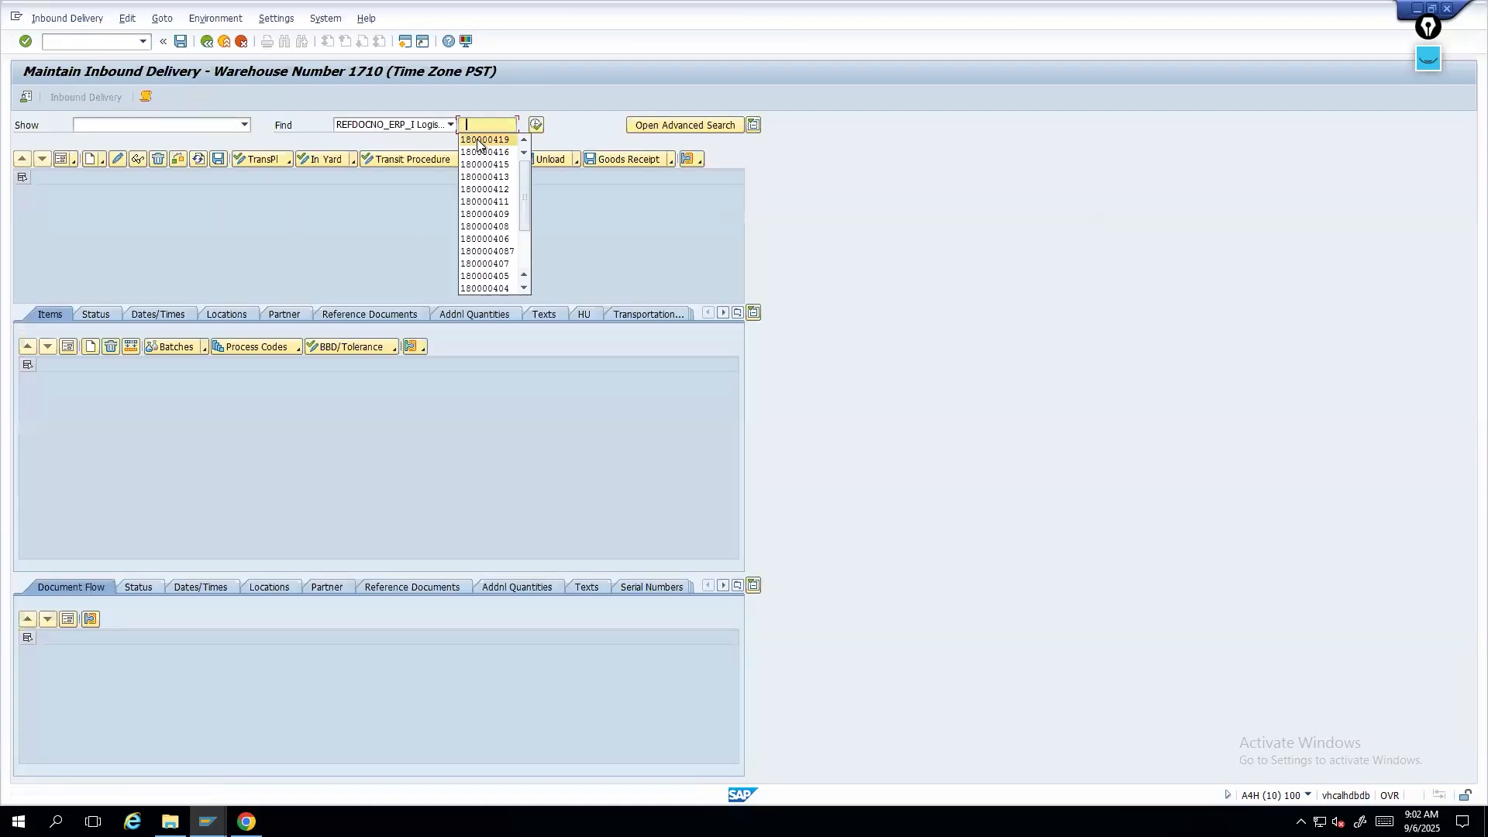
pyautogui.click(484, 139)
pyautogui.press('Return')
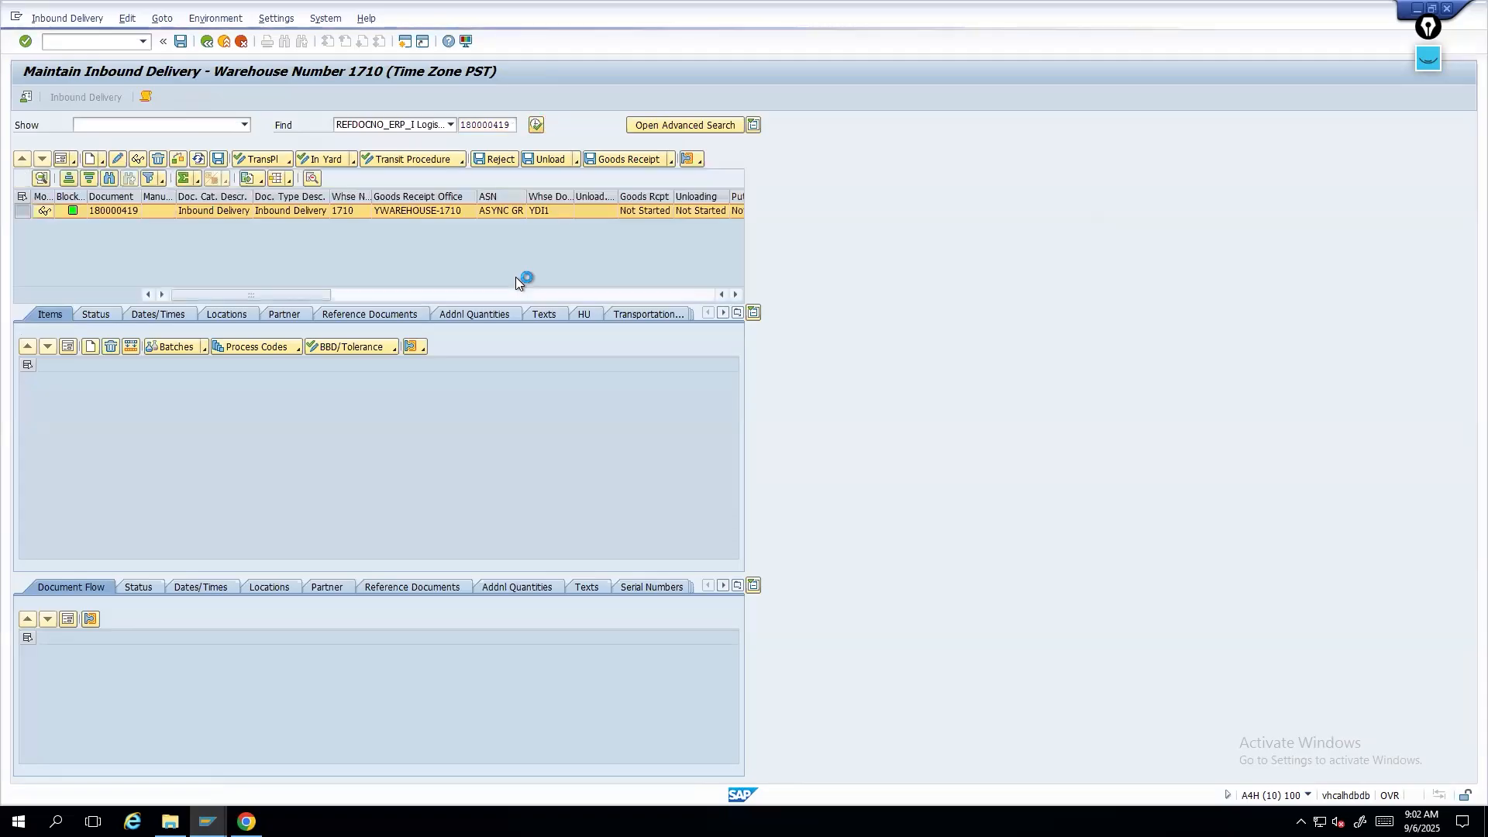
pyautogui.click(630, 160)
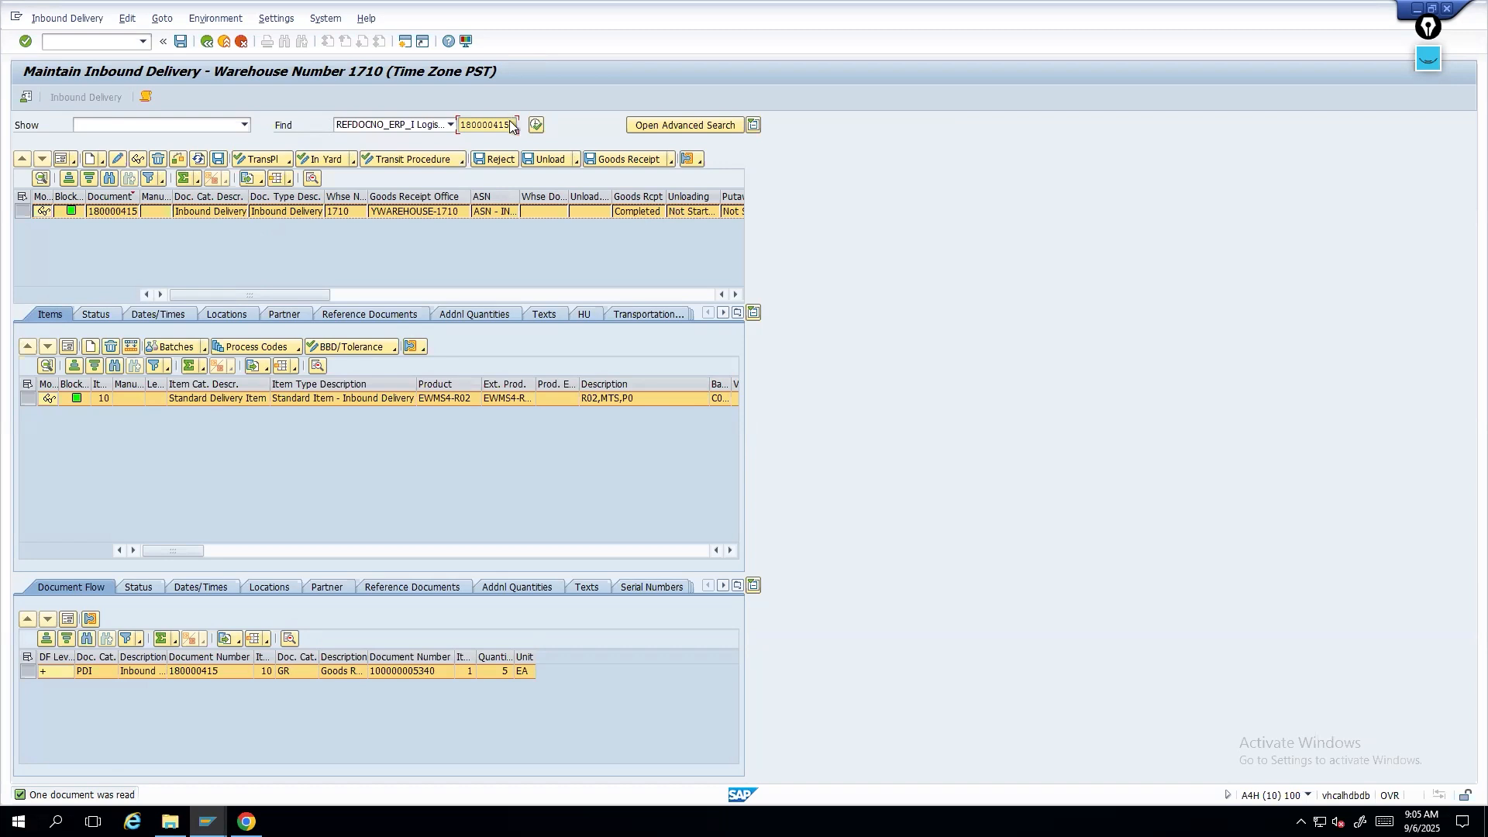
# - Copy delivery number 180000415 and display that inbound delivery in the inbound delivery window
pyautogui.moveTo(461, 121); pyautogui.dragTo(531, 123)
pyautogui.hotkey('ctrl', 'c')
pyautogui.click(206, 821)
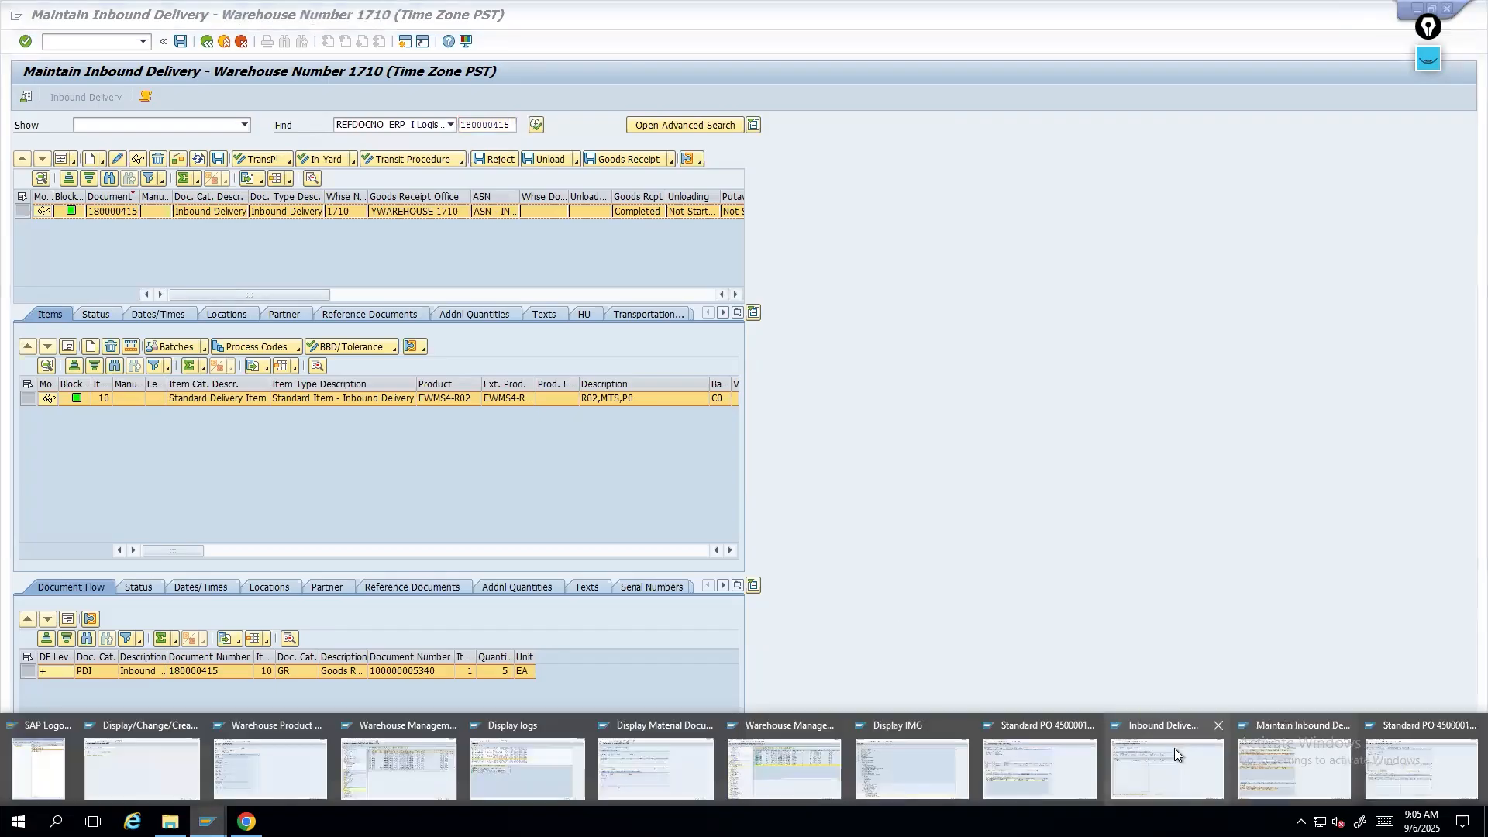
pyautogui.click(1174, 747)
pyautogui.click(208, 42)
pyautogui.write('180000415')
pyautogui.press('Return')
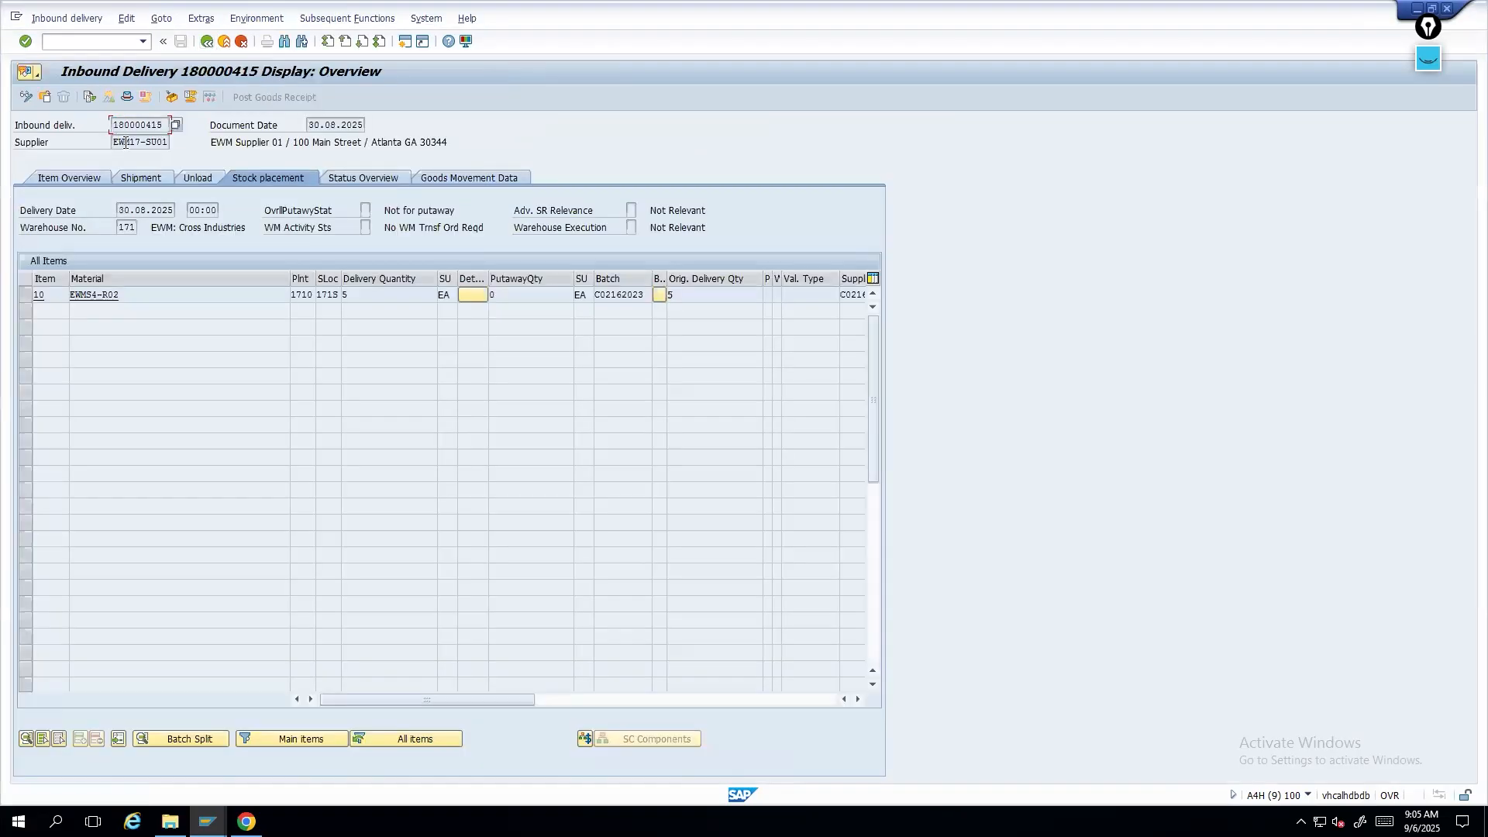
# - Inspect the delivery's goods movement status and open its material document from the document flow
pyautogui.click(467, 172)
pyautogui.click(364, 210)
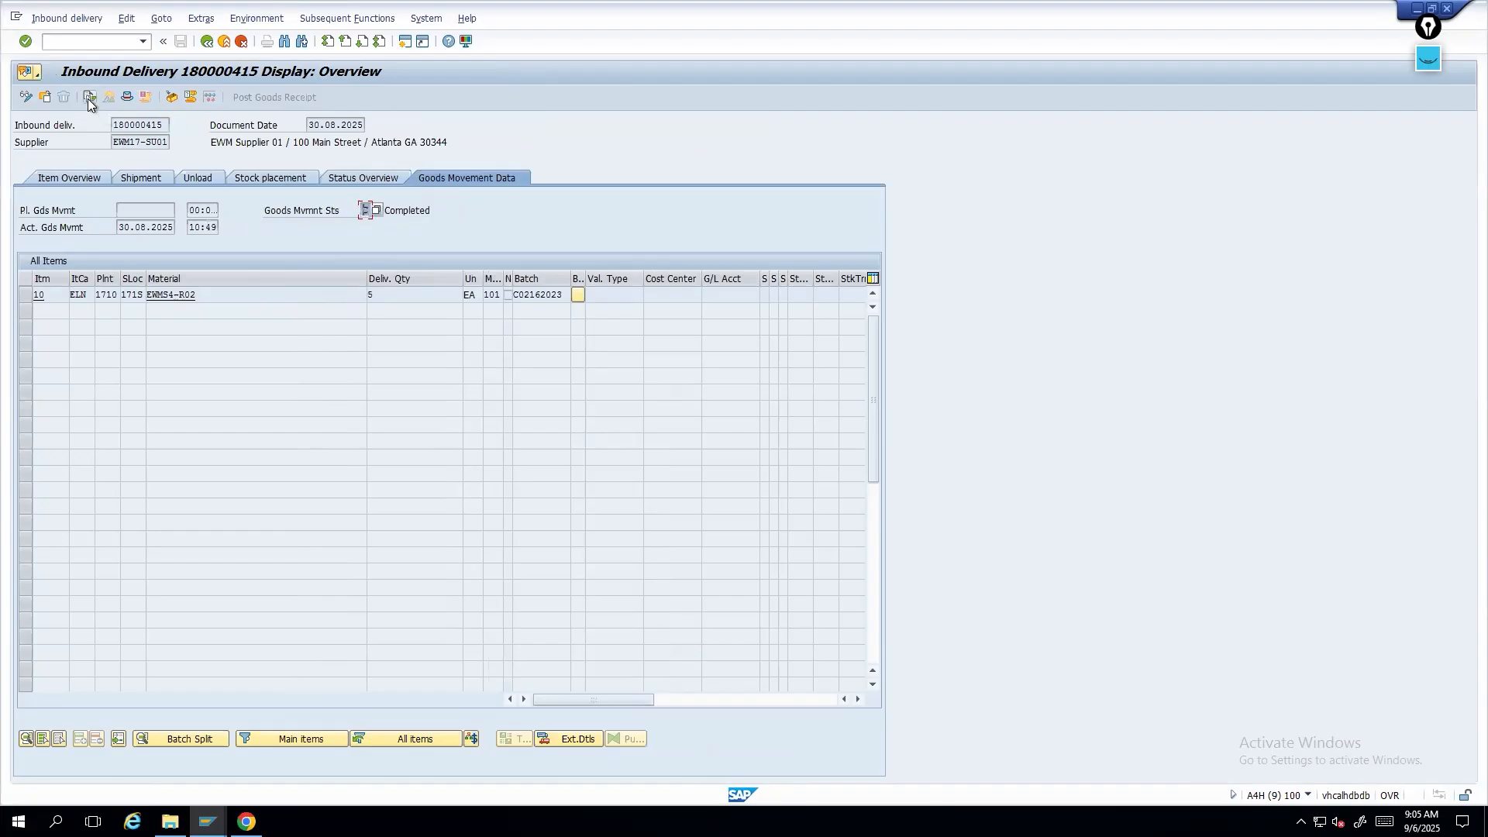
pyautogui.click(88, 98)
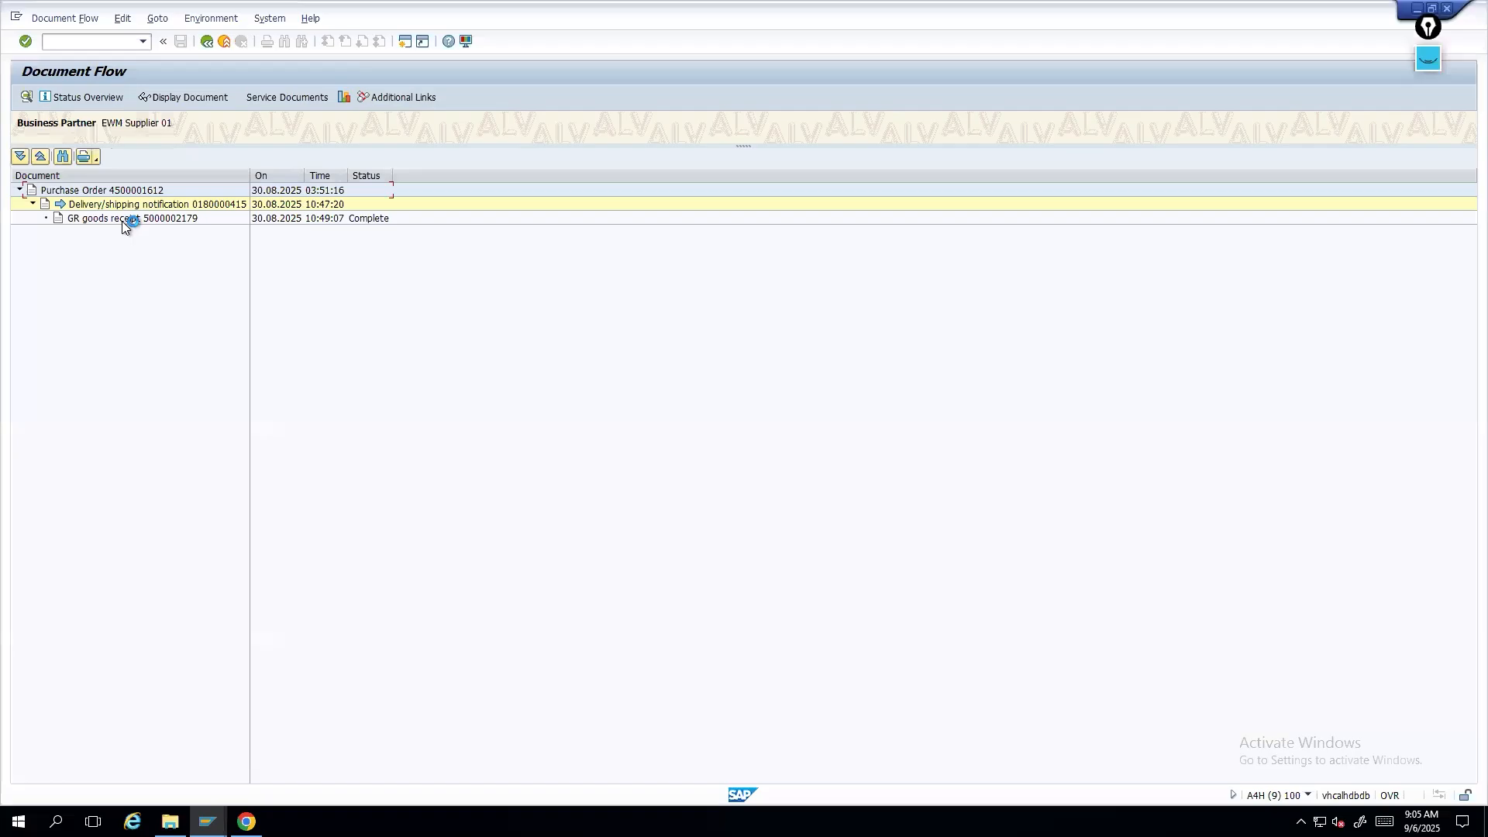
pyautogui.click(123, 220)
pyautogui.click(198, 98)
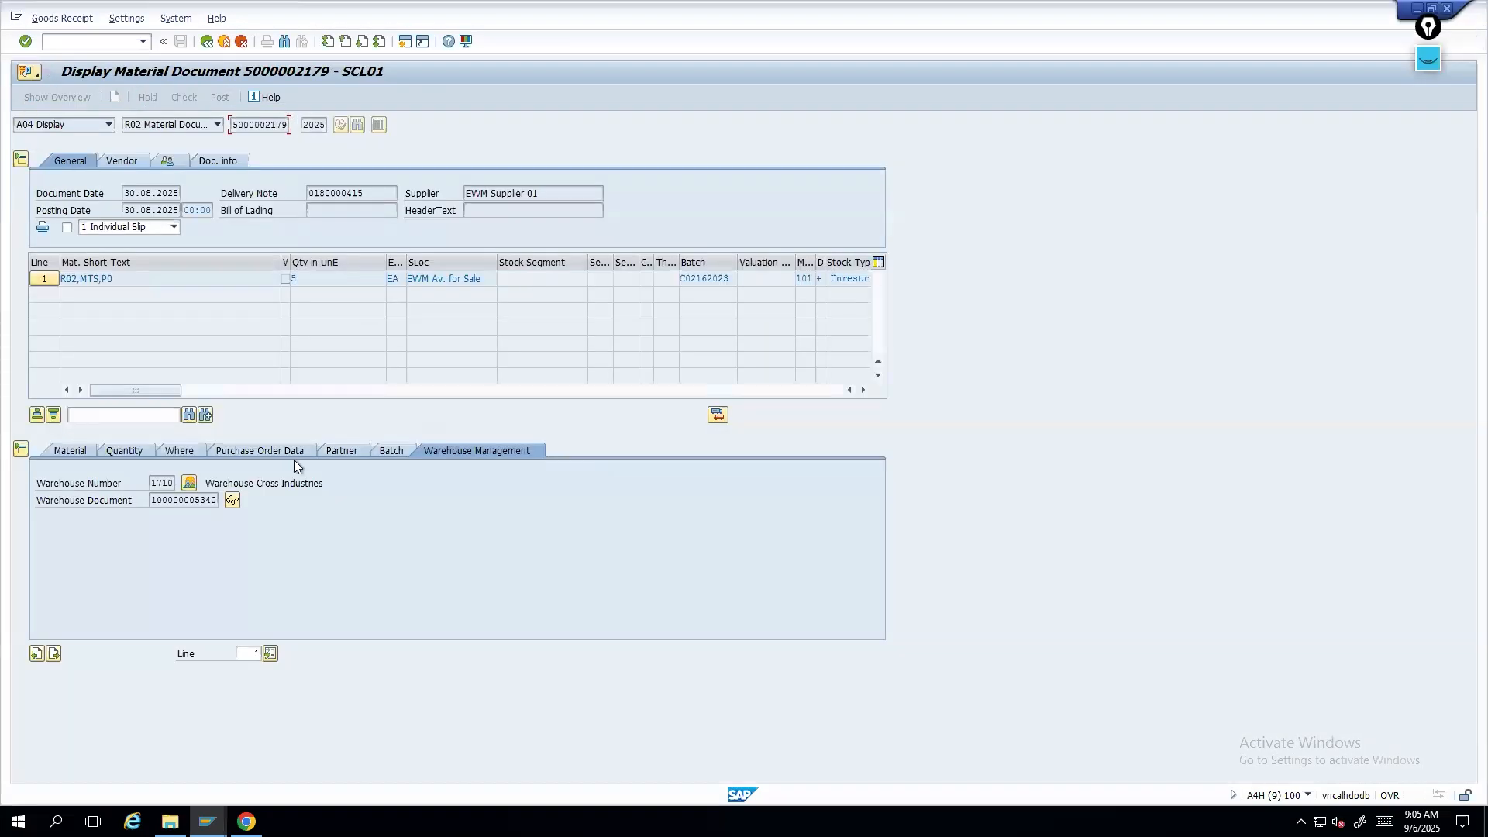
# - View the purchase order data of the material document item
pyautogui.click(254, 451)
pyautogui.moveTo(629, 2)
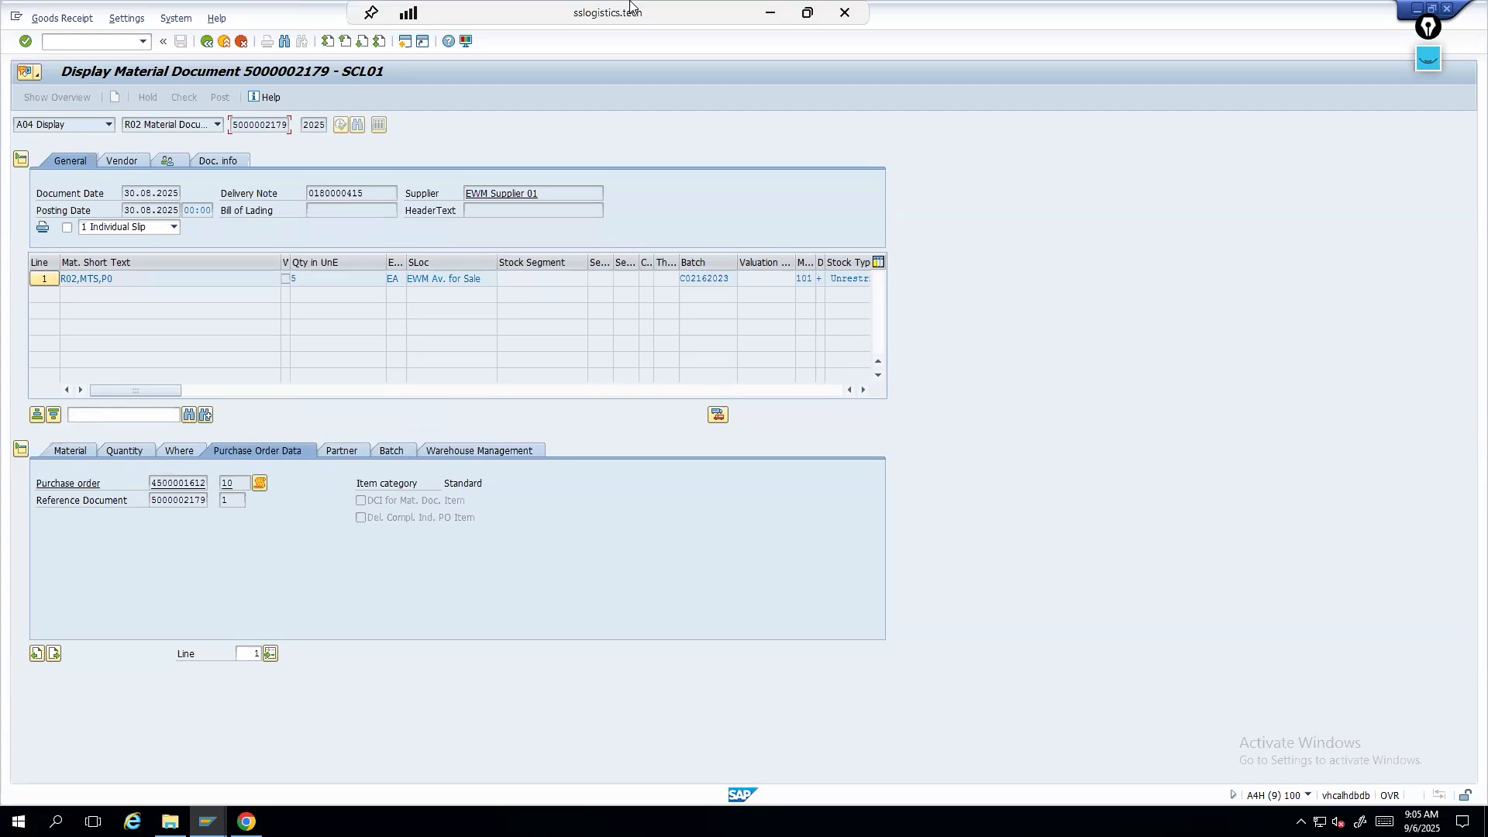
pyautogui.moveTo(614, 10); pyautogui.dragTo(331, 2)
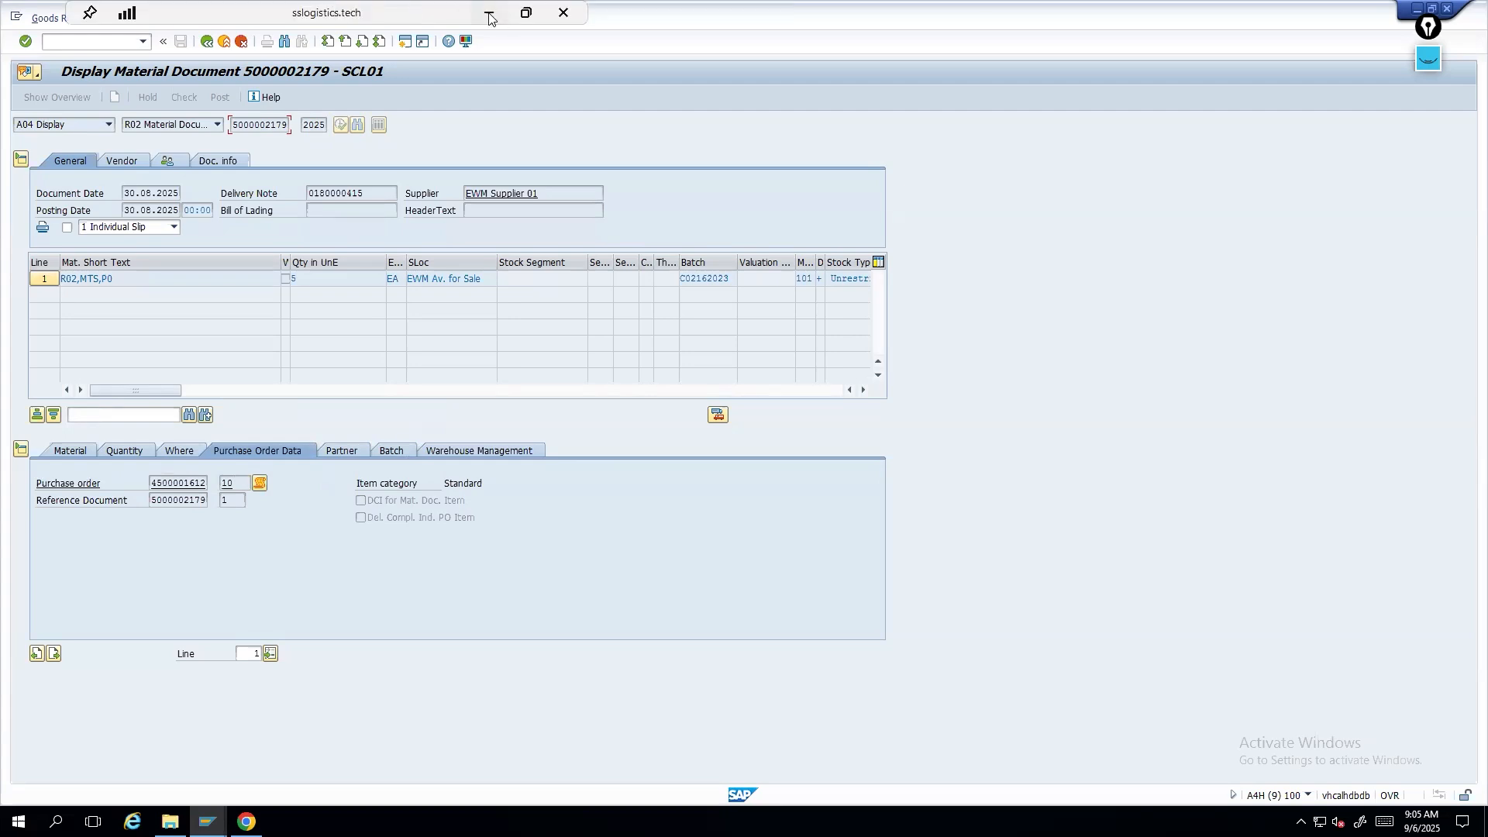
pyautogui.click(489, 13)
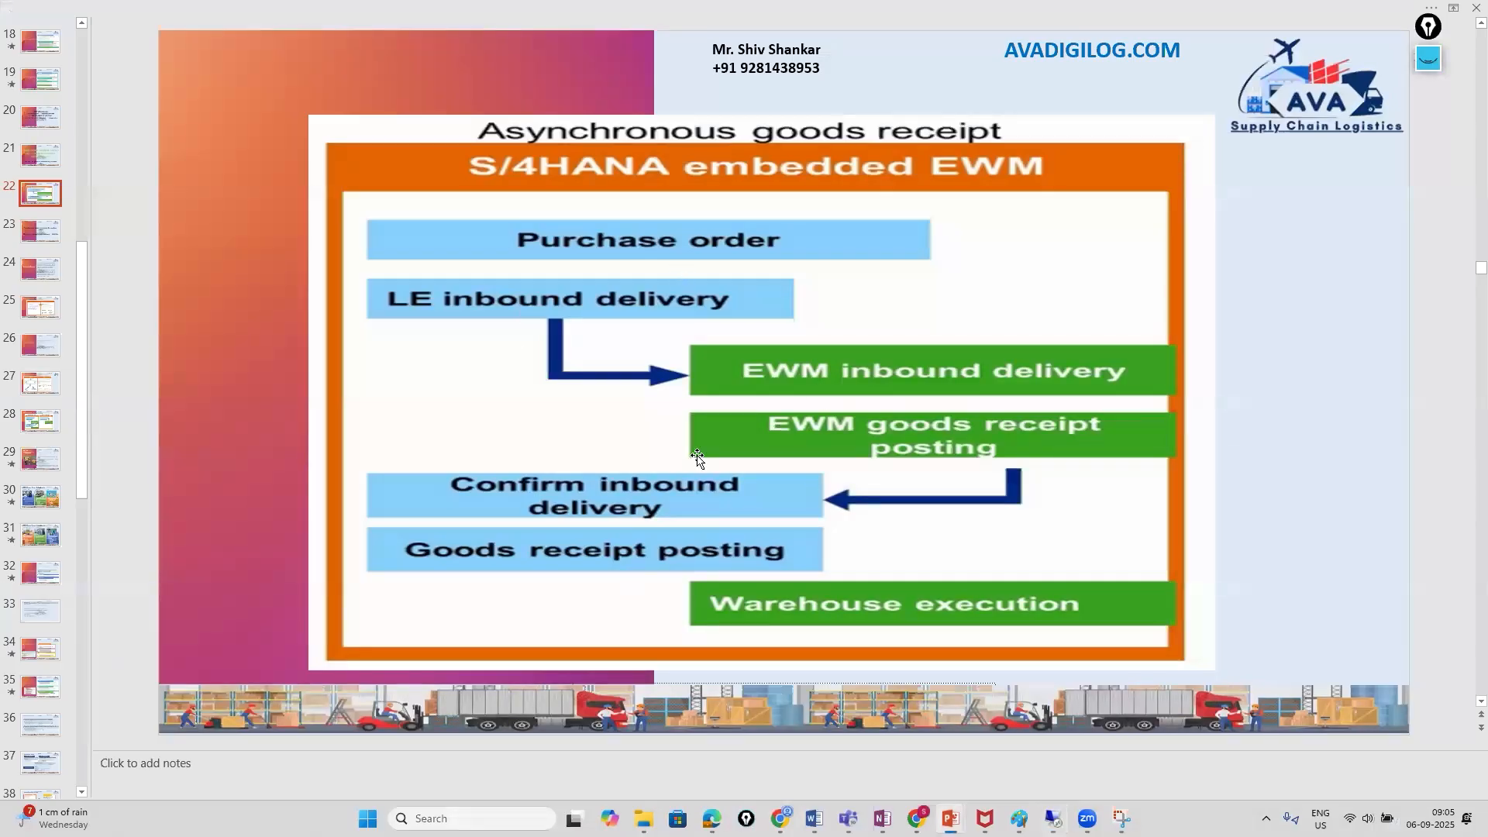
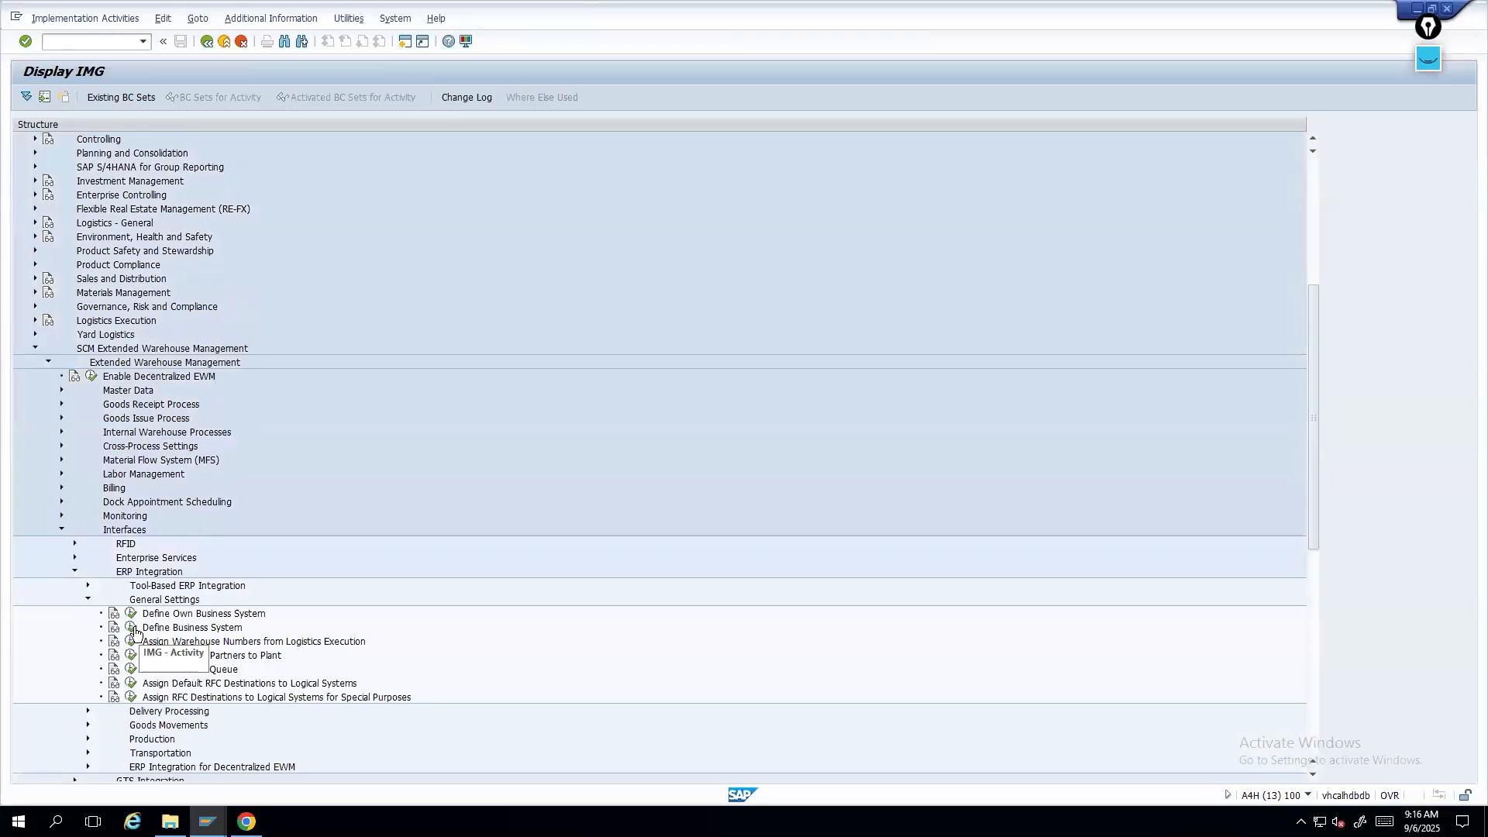
# - Open Define Business System and examine the business systems with their assigned logical systems
pyautogui.click(132, 628)
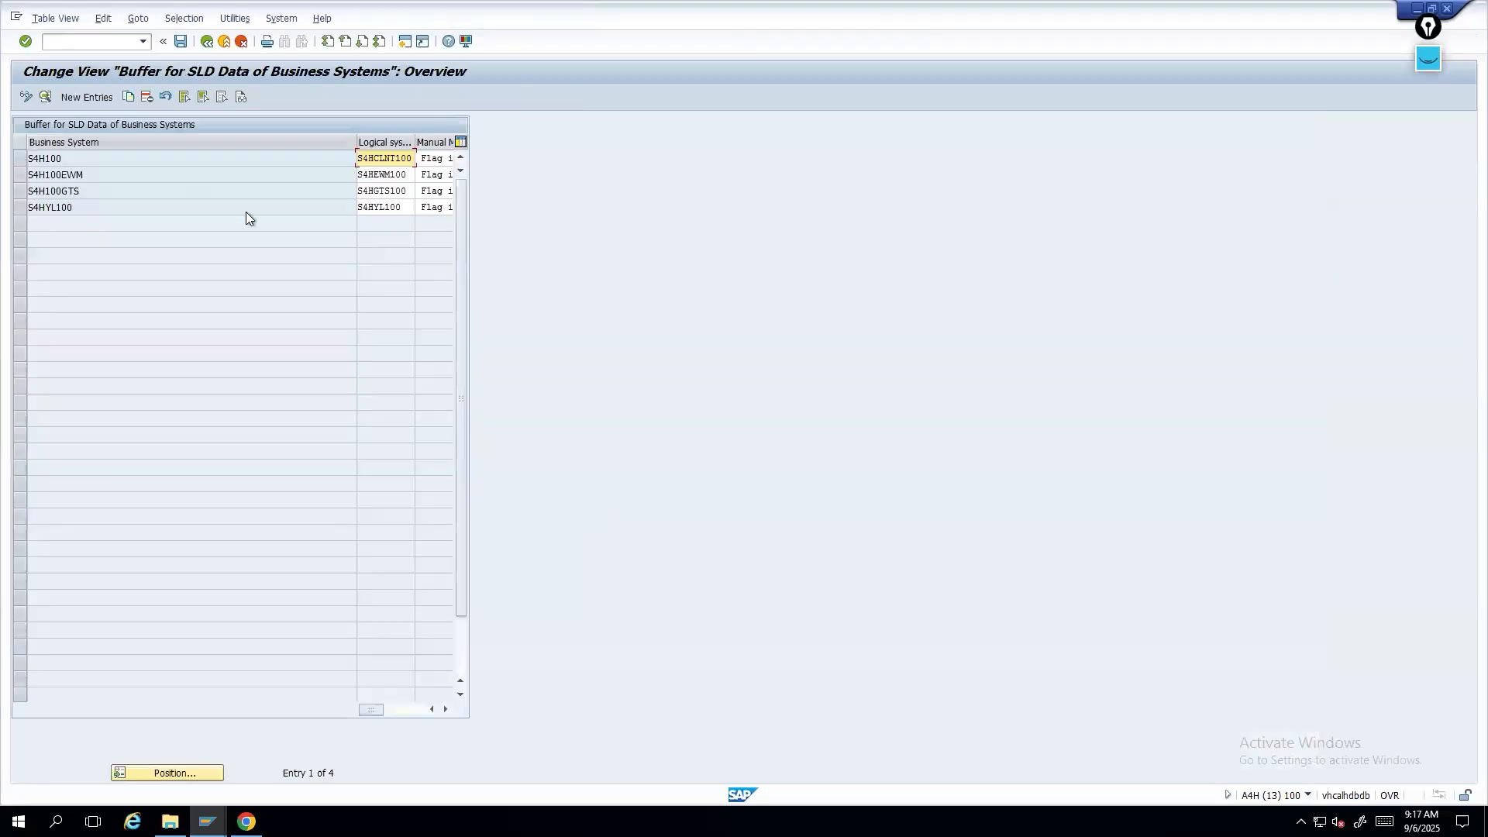
pyautogui.moveTo(86, 163); pyautogui.dragTo(3, 157)
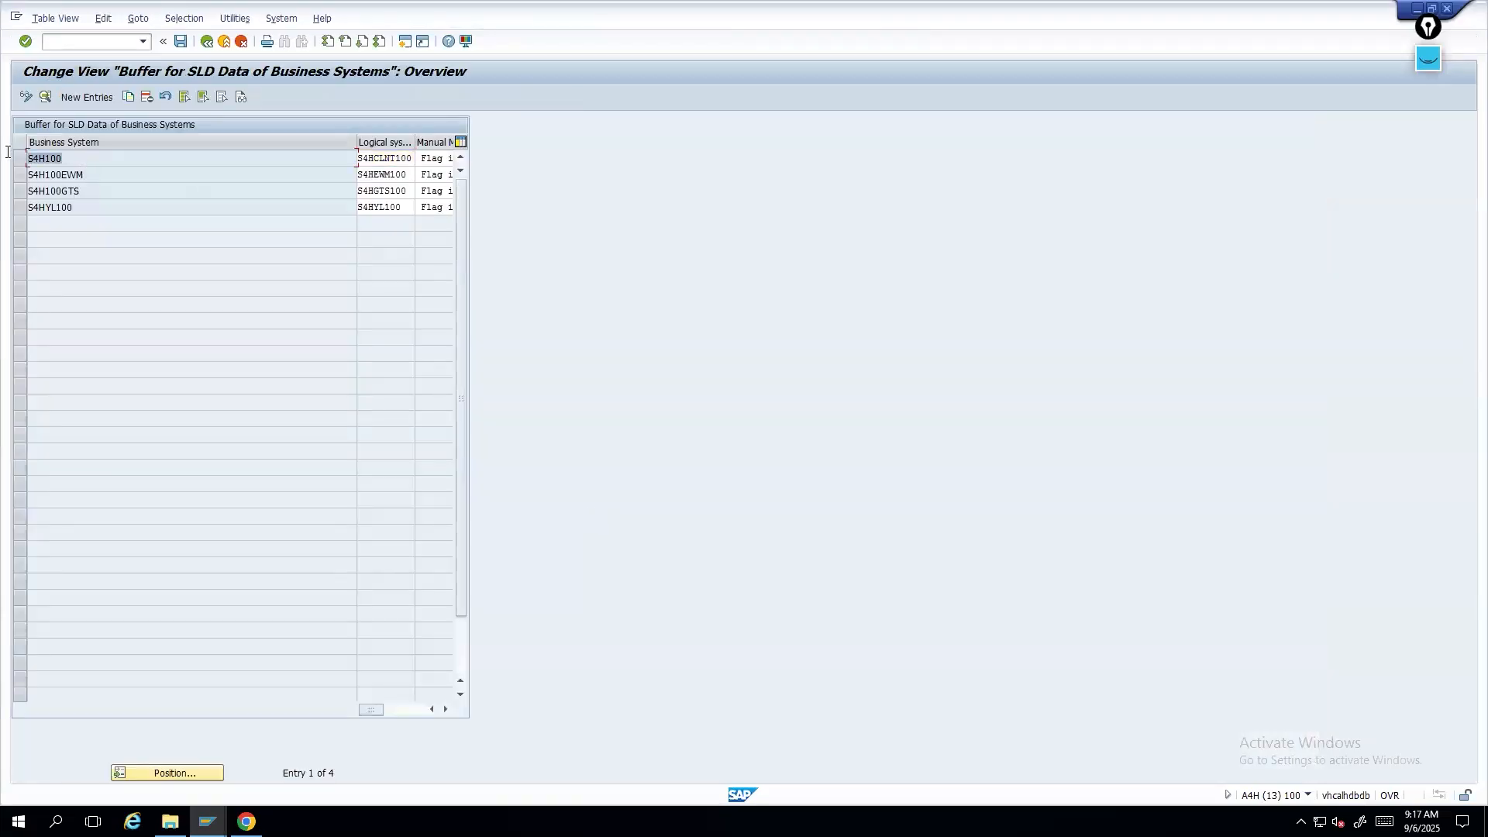
pyautogui.doubleClick(97, 172)
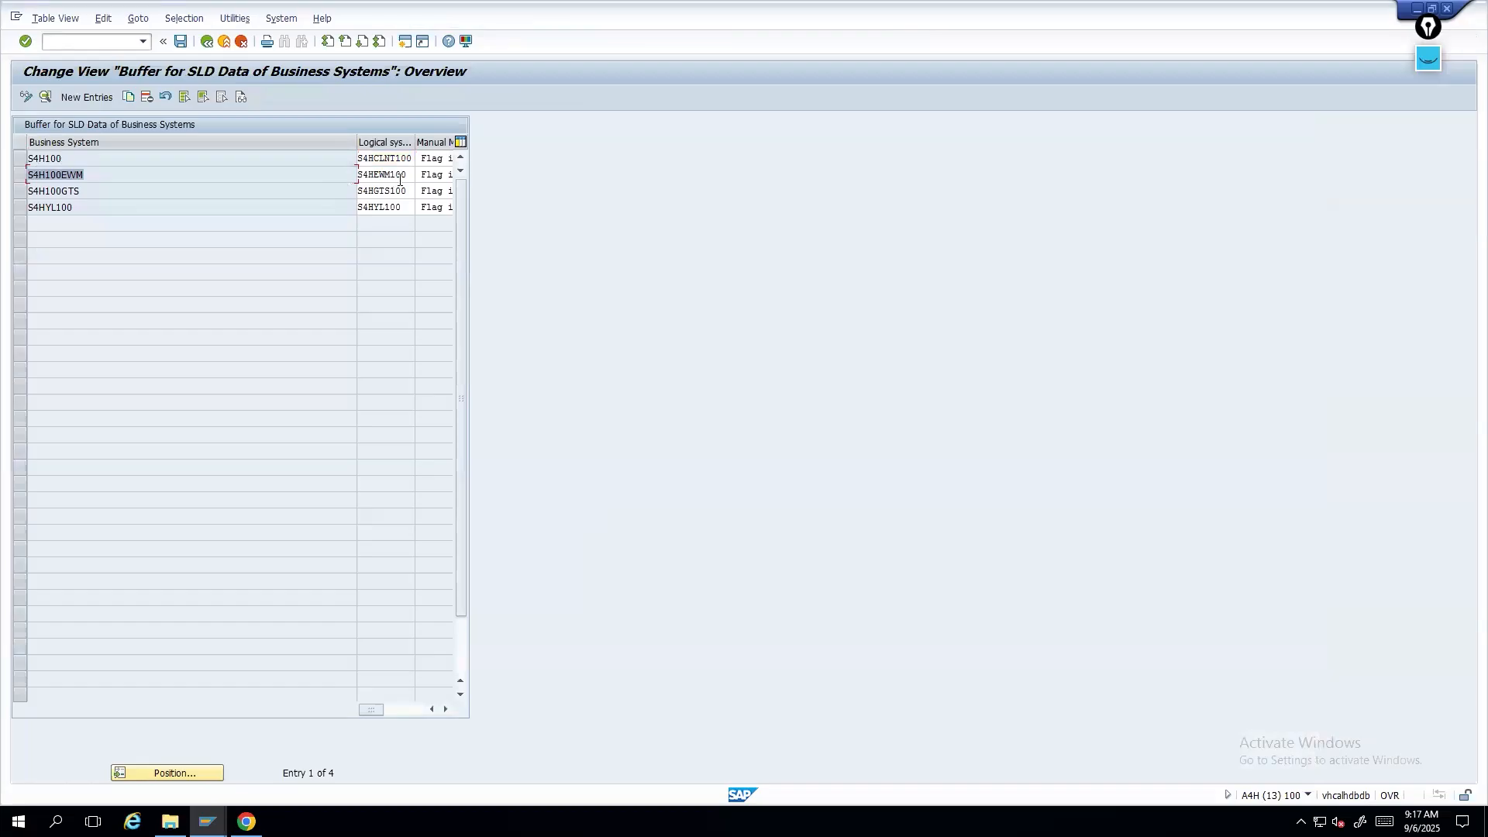
pyautogui.moveTo(402, 174); pyautogui.dragTo(297, 175)
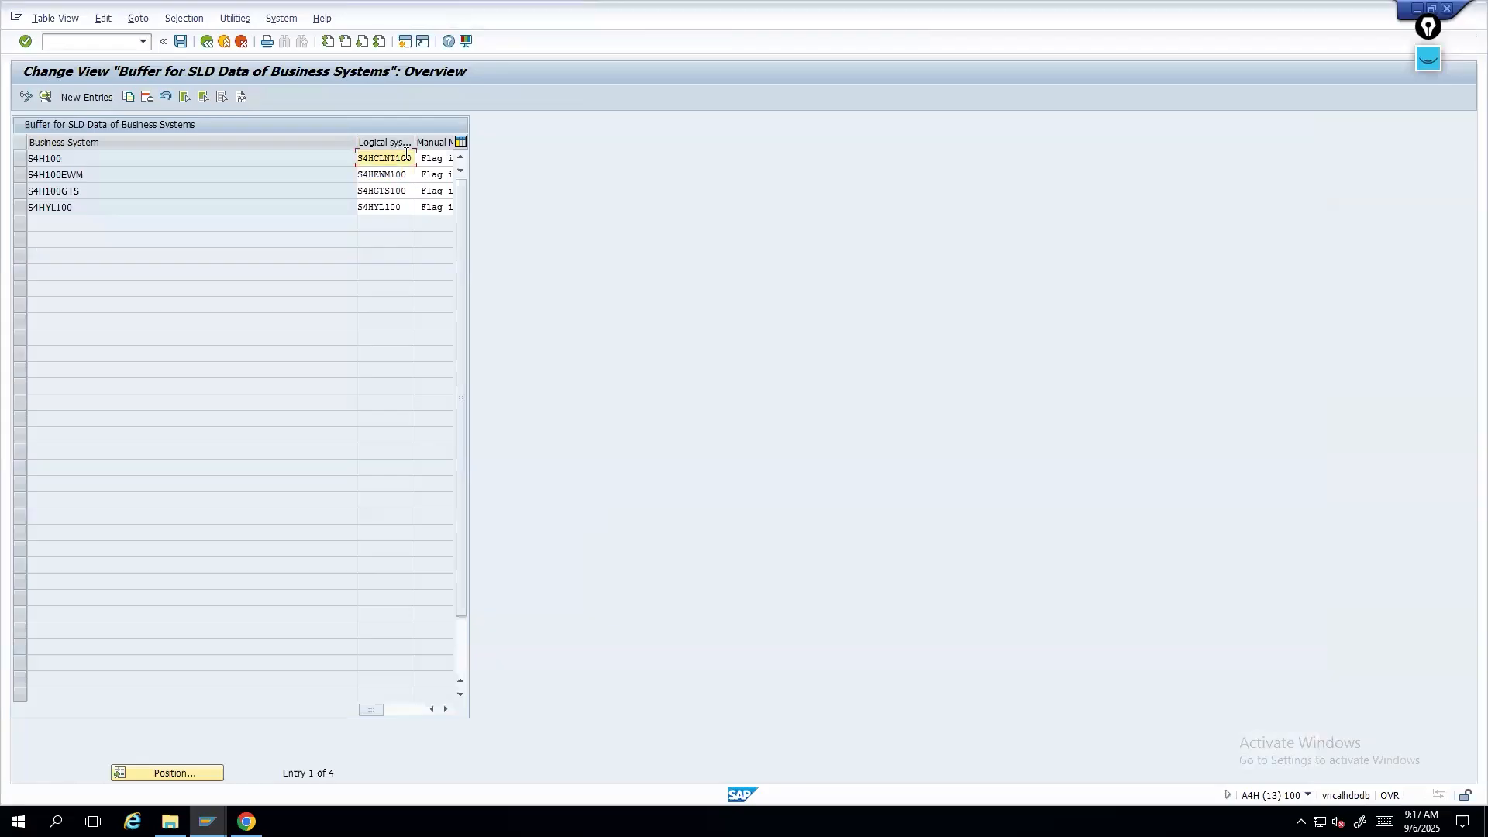
# - Check the session's system status and open client 100's details to review its logical system
pyautogui.click(77, 44)
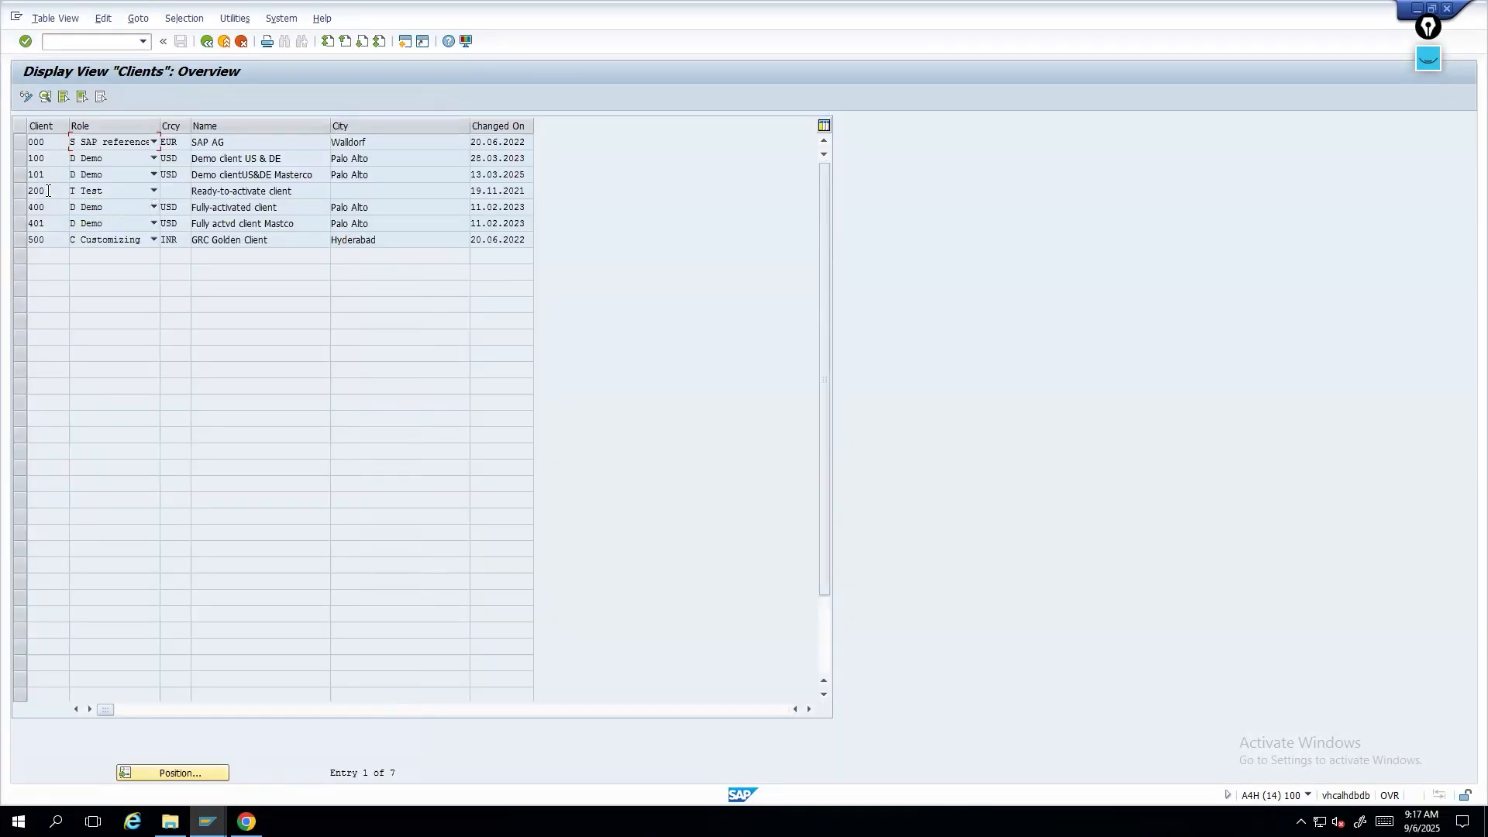
pyautogui.click(281, 18)
pyautogui.click(306, 206)
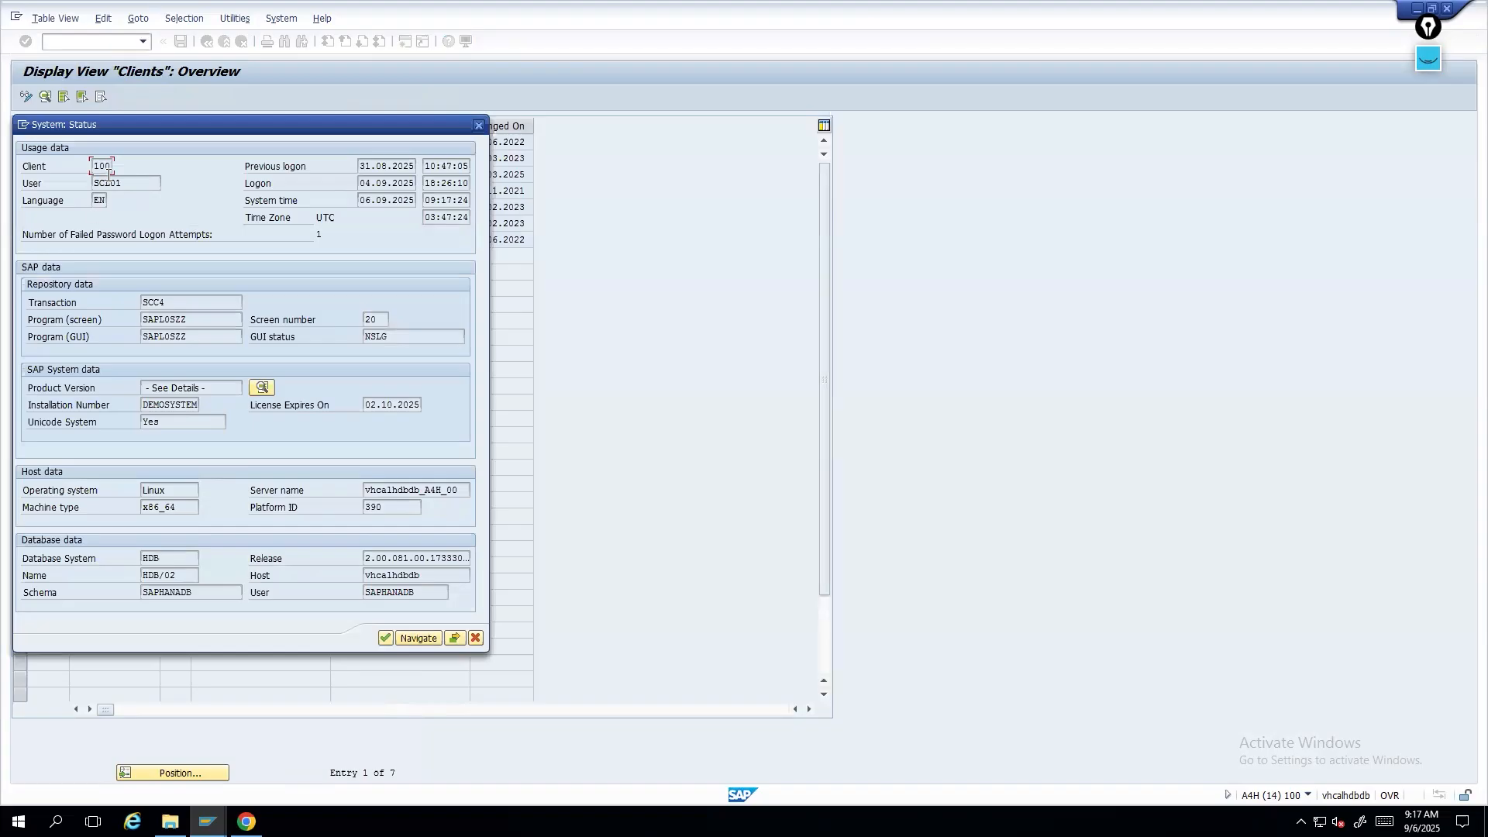
pyautogui.click(478, 125)
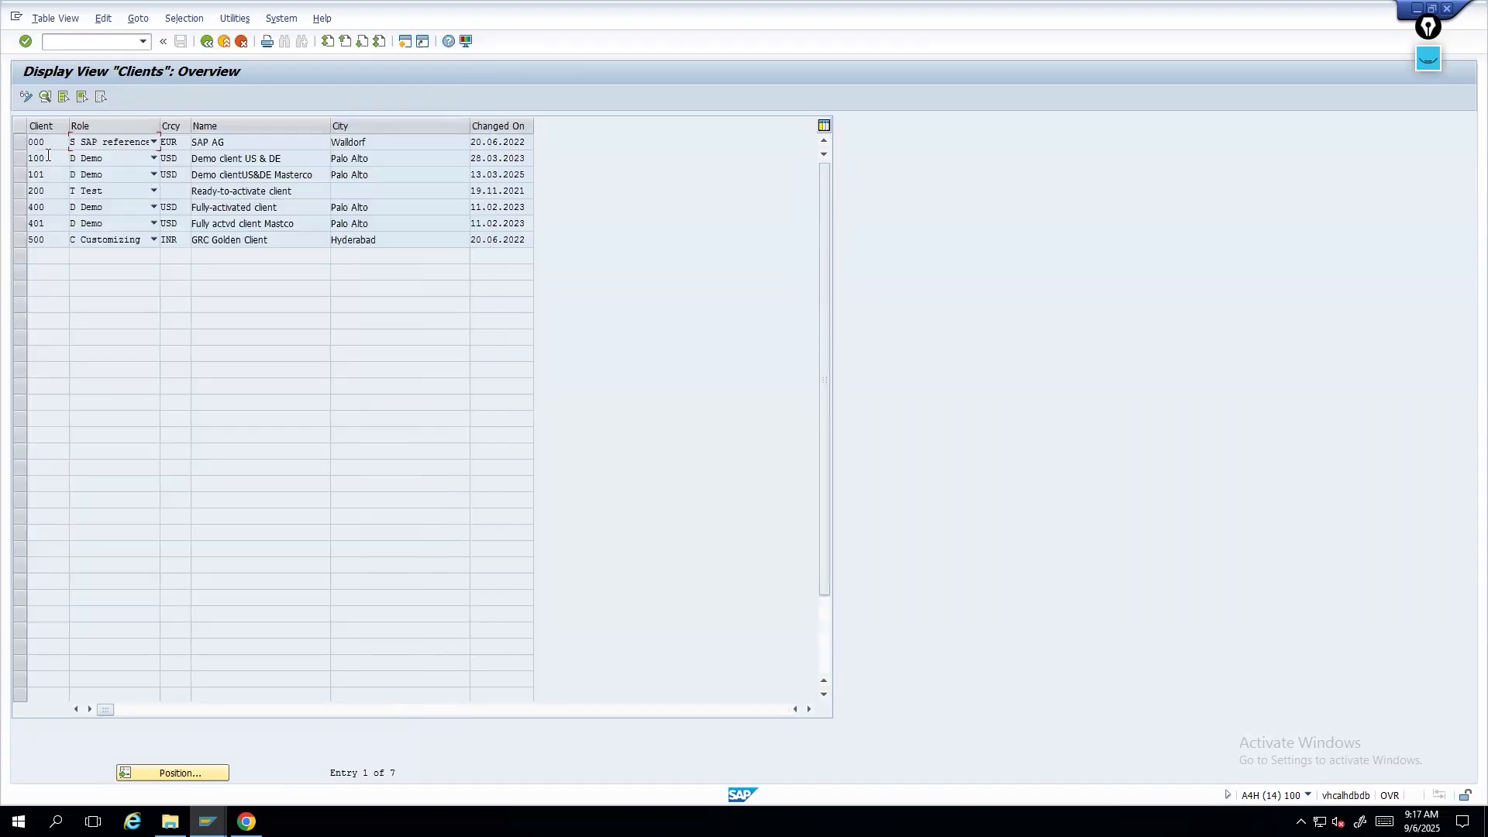
pyautogui.doubleClick(44, 156)
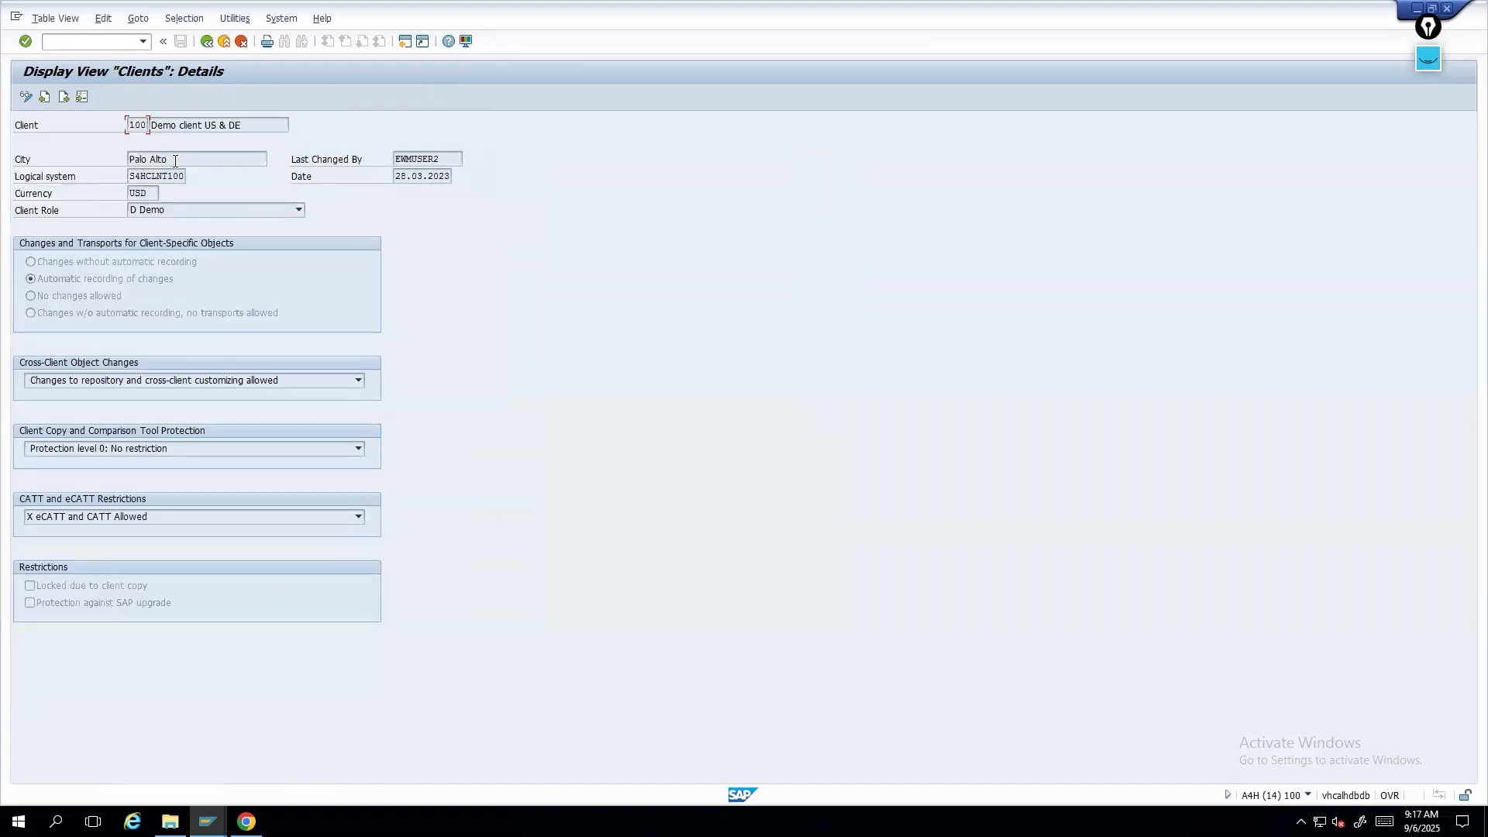
pyautogui.moveTo(179, 159); pyautogui.dragTo(217, 174)
# - Return to the SLD business systems buffer and compare each business system with its logical system
pyautogui.click(208, 823)
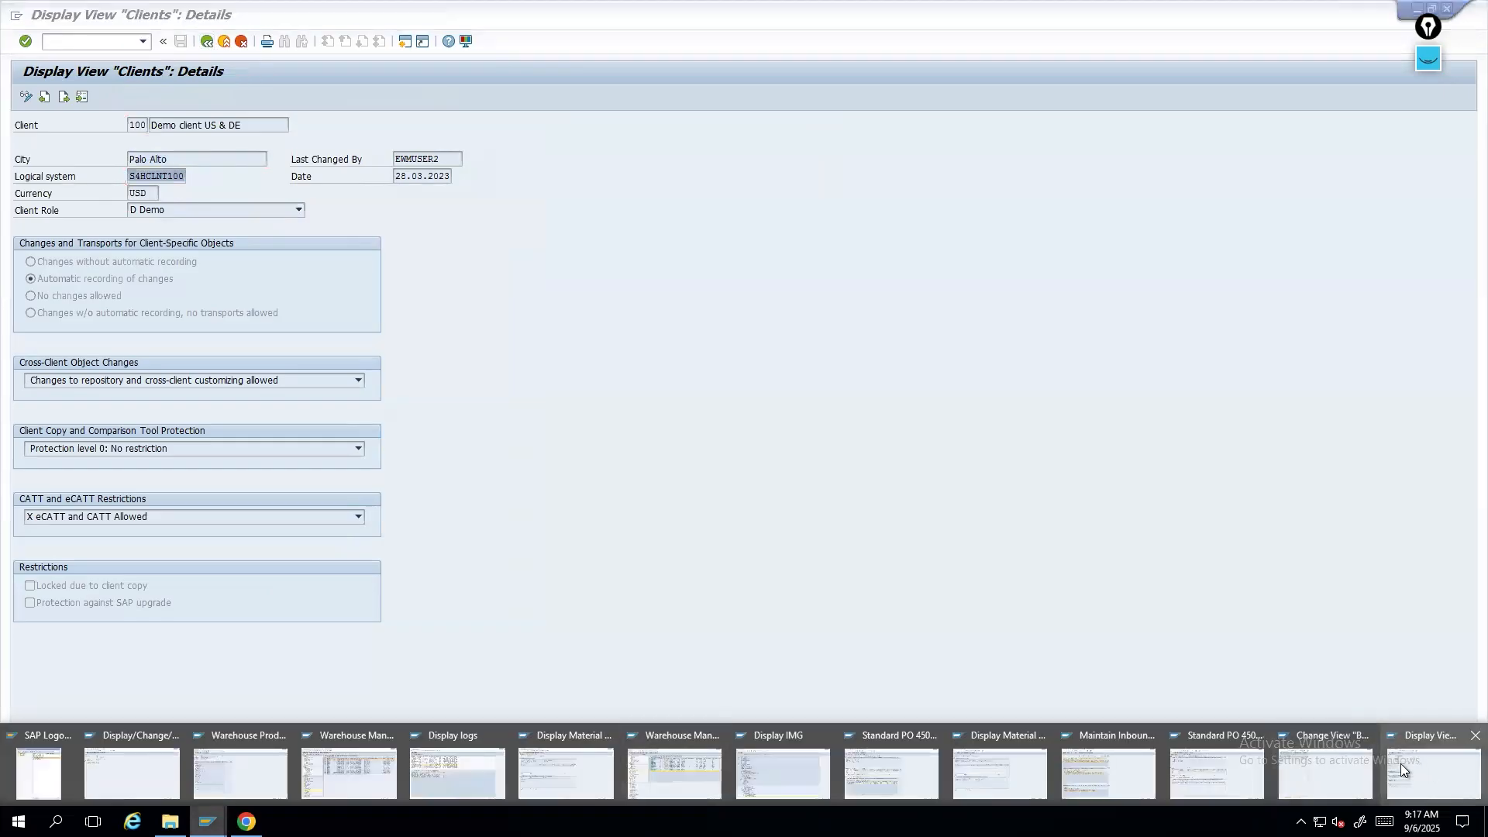
pyautogui.click(1340, 764)
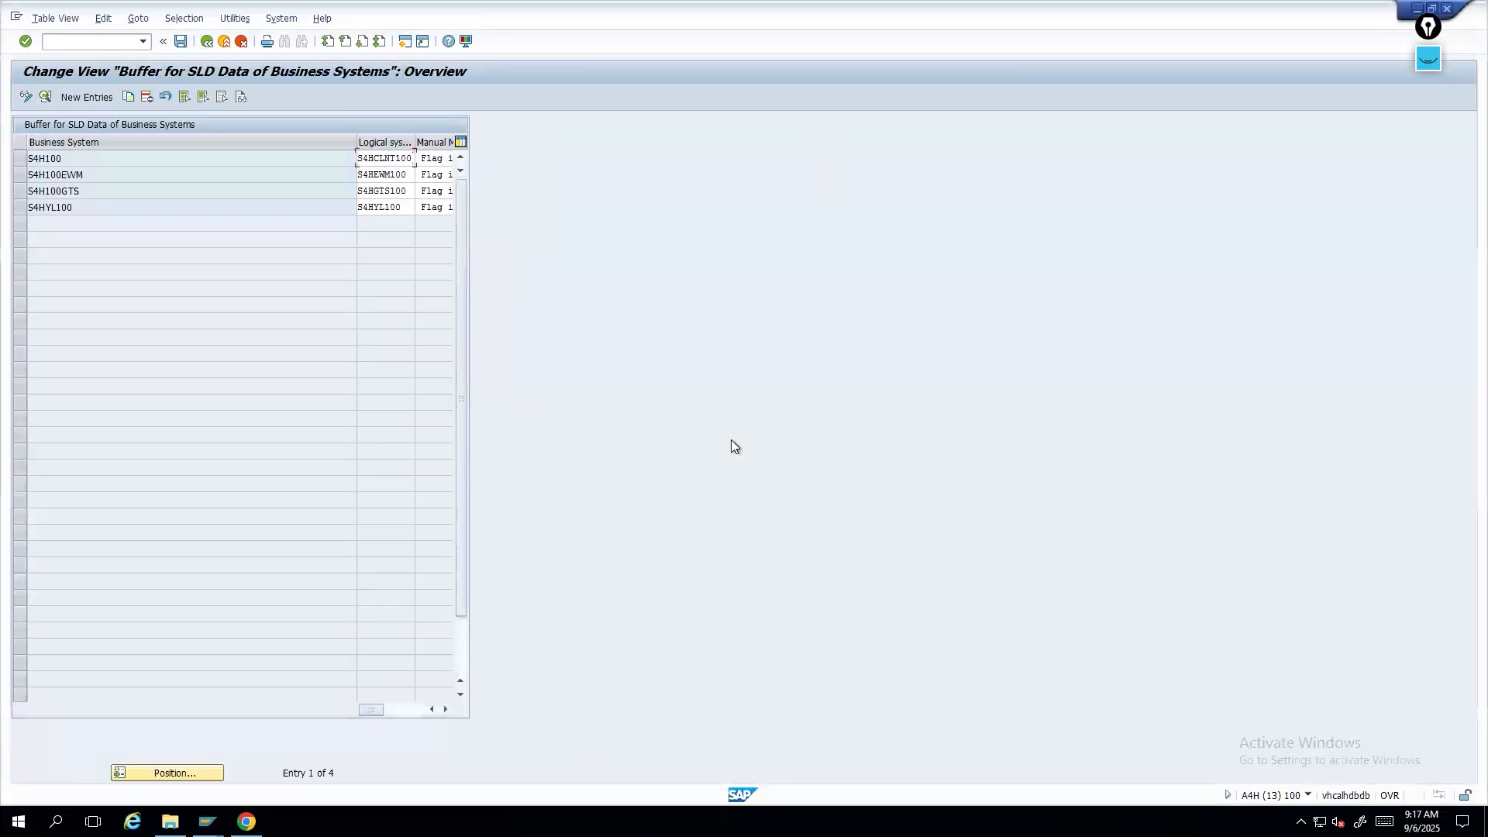
pyautogui.moveTo(356, 142); pyautogui.dragTo(226, 141)
pyautogui.moveTo(86, 179); pyautogui.dragTo(26, 158)
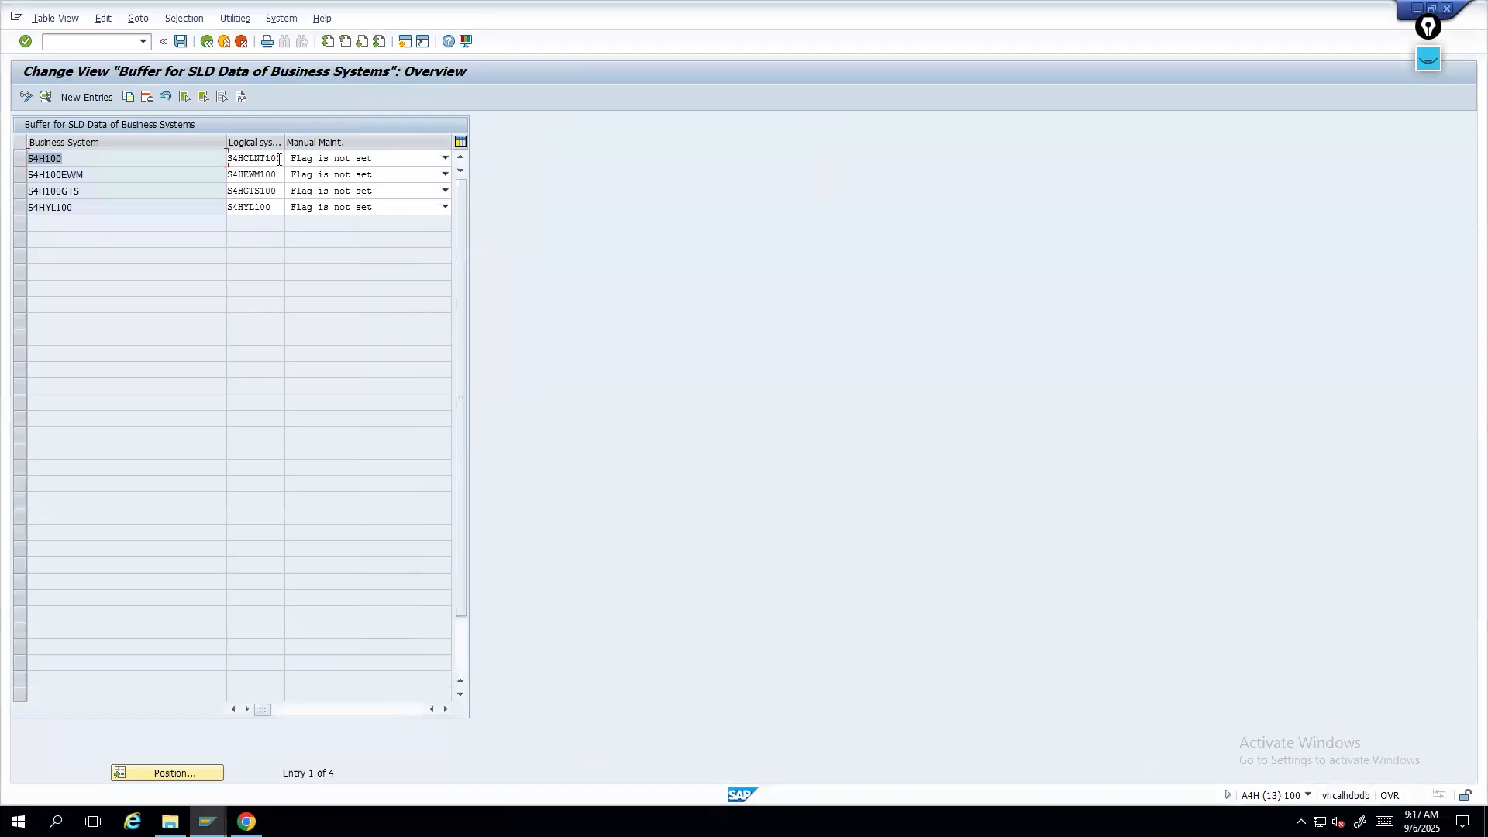
pyautogui.moveTo(282, 158); pyautogui.dragTo(207, 159)
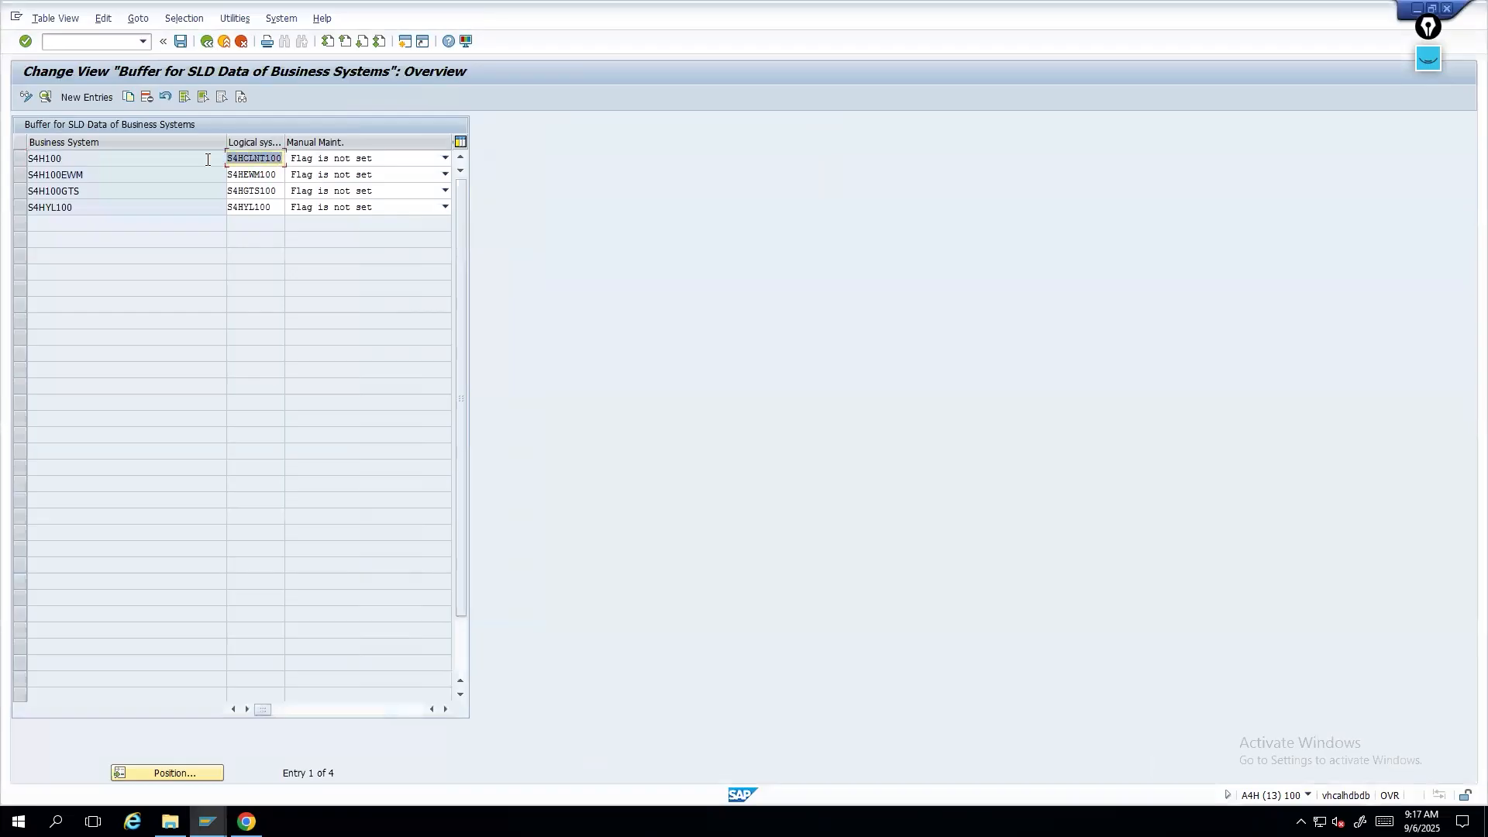
pyautogui.click(241, 161)
pyautogui.moveTo(66, 158); pyautogui.dragTo(10, 158)
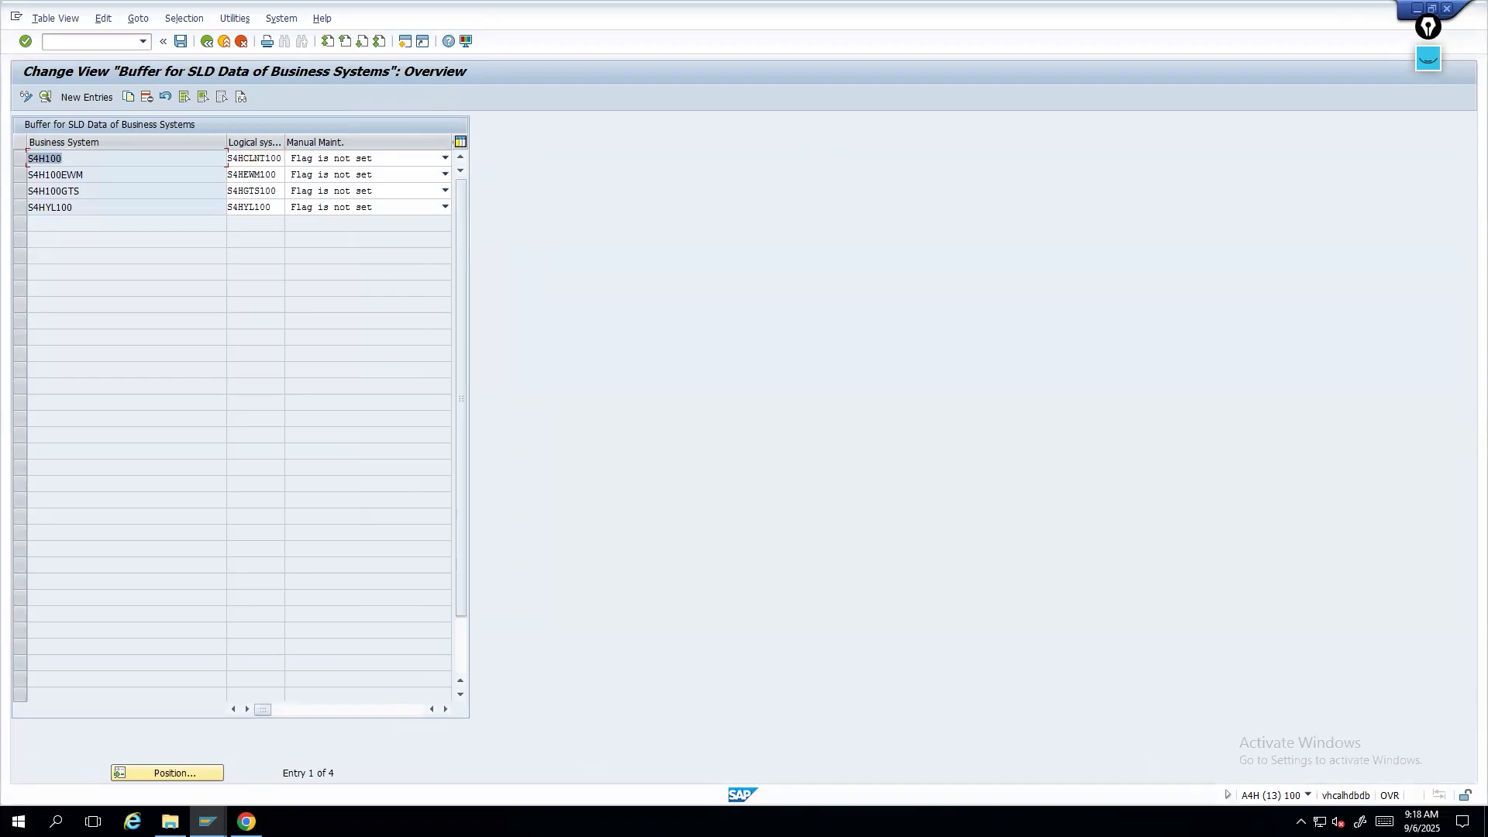
# - In the ERP integration settings, review the own business system entries and the warehouse number mapping
pyautogui.click(205, 42)
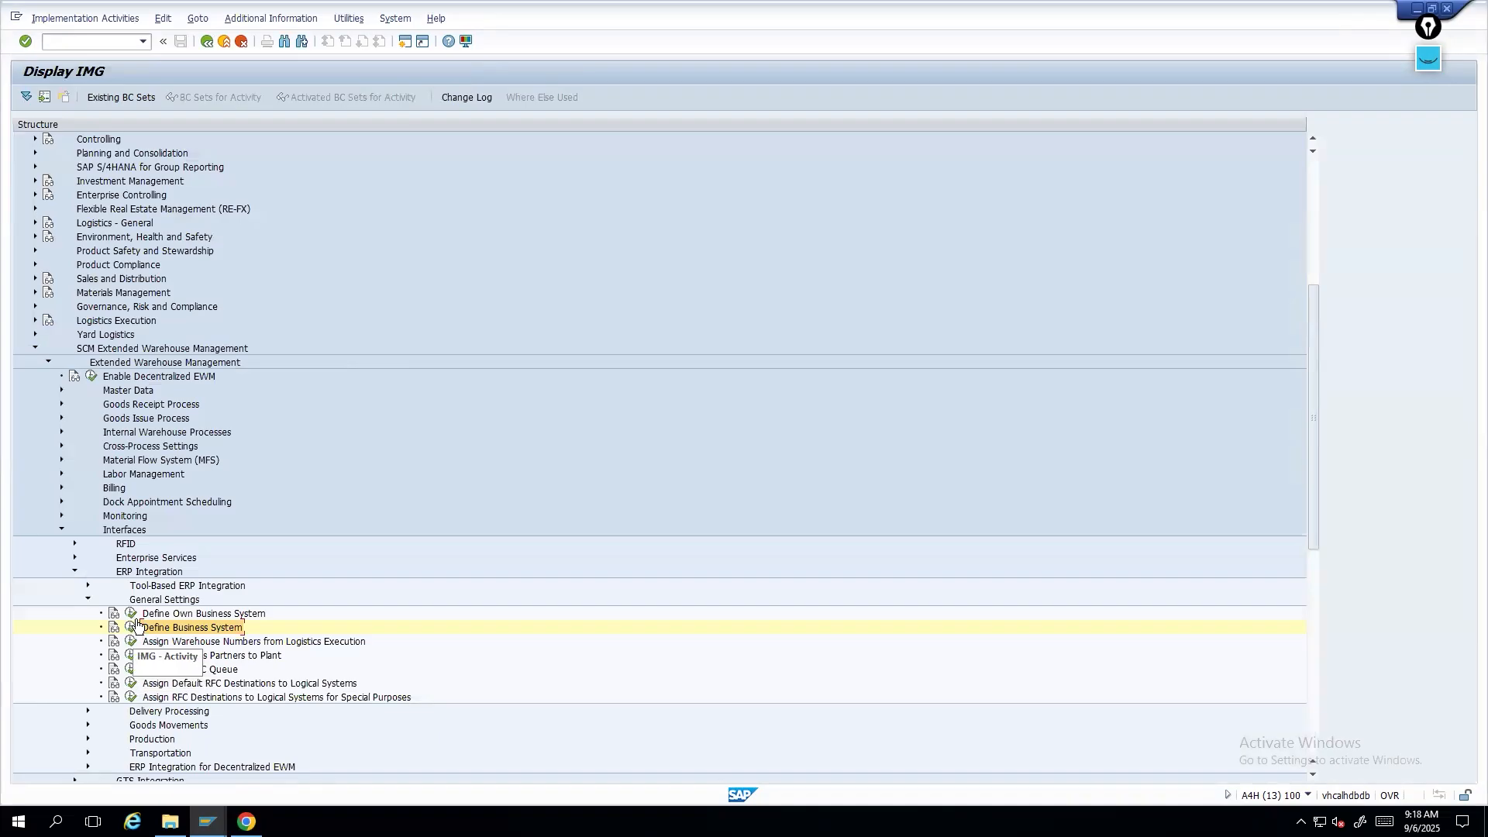
pyautogui.click(131, 613)
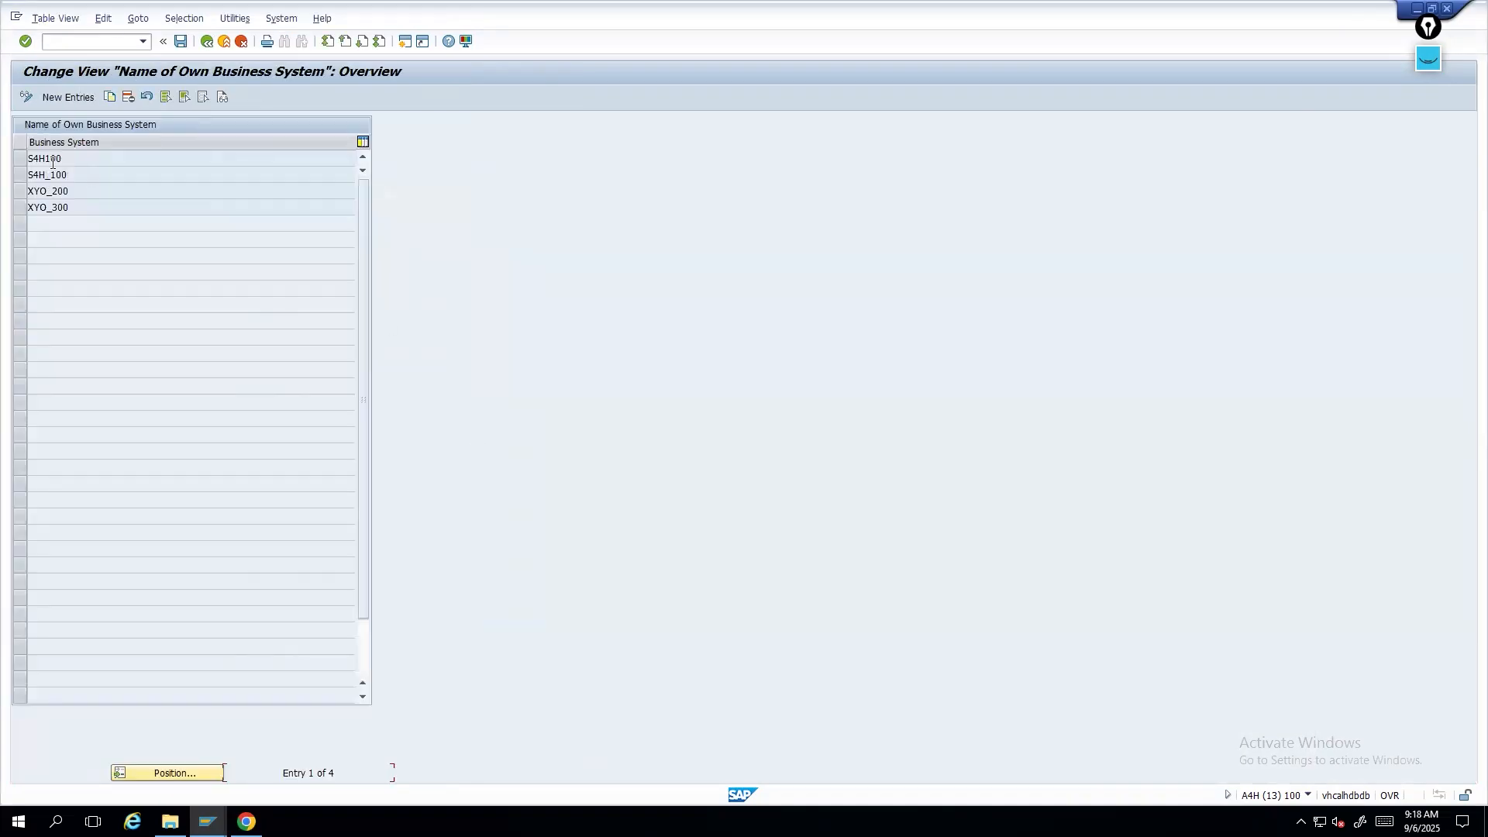
pyautogui.moveTo(67, 157); pyautogui.dragTo(14, 155)
pyautogui.click(206, 41)
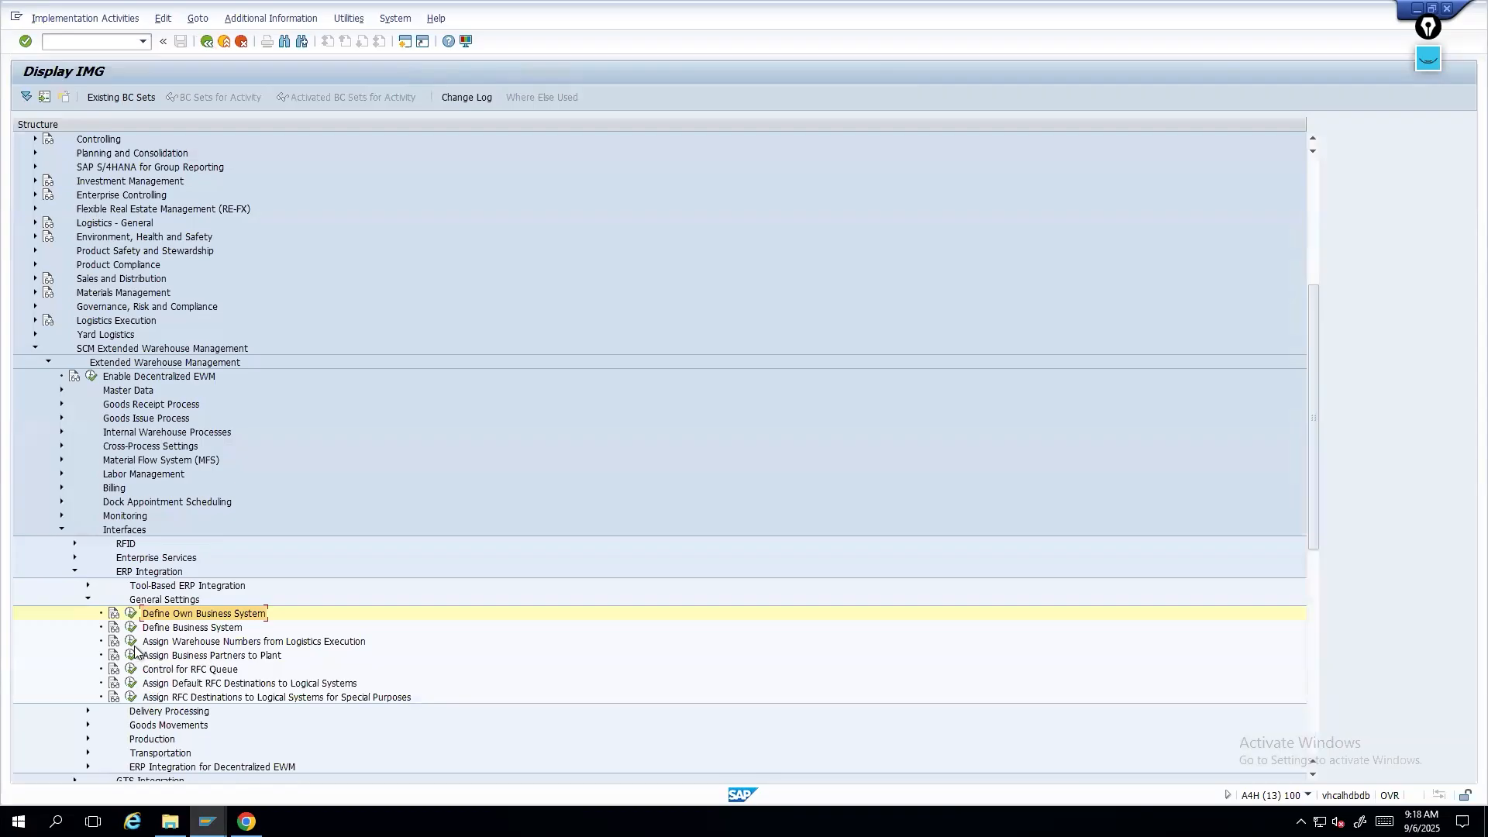
pyautogui.click(133, 643)
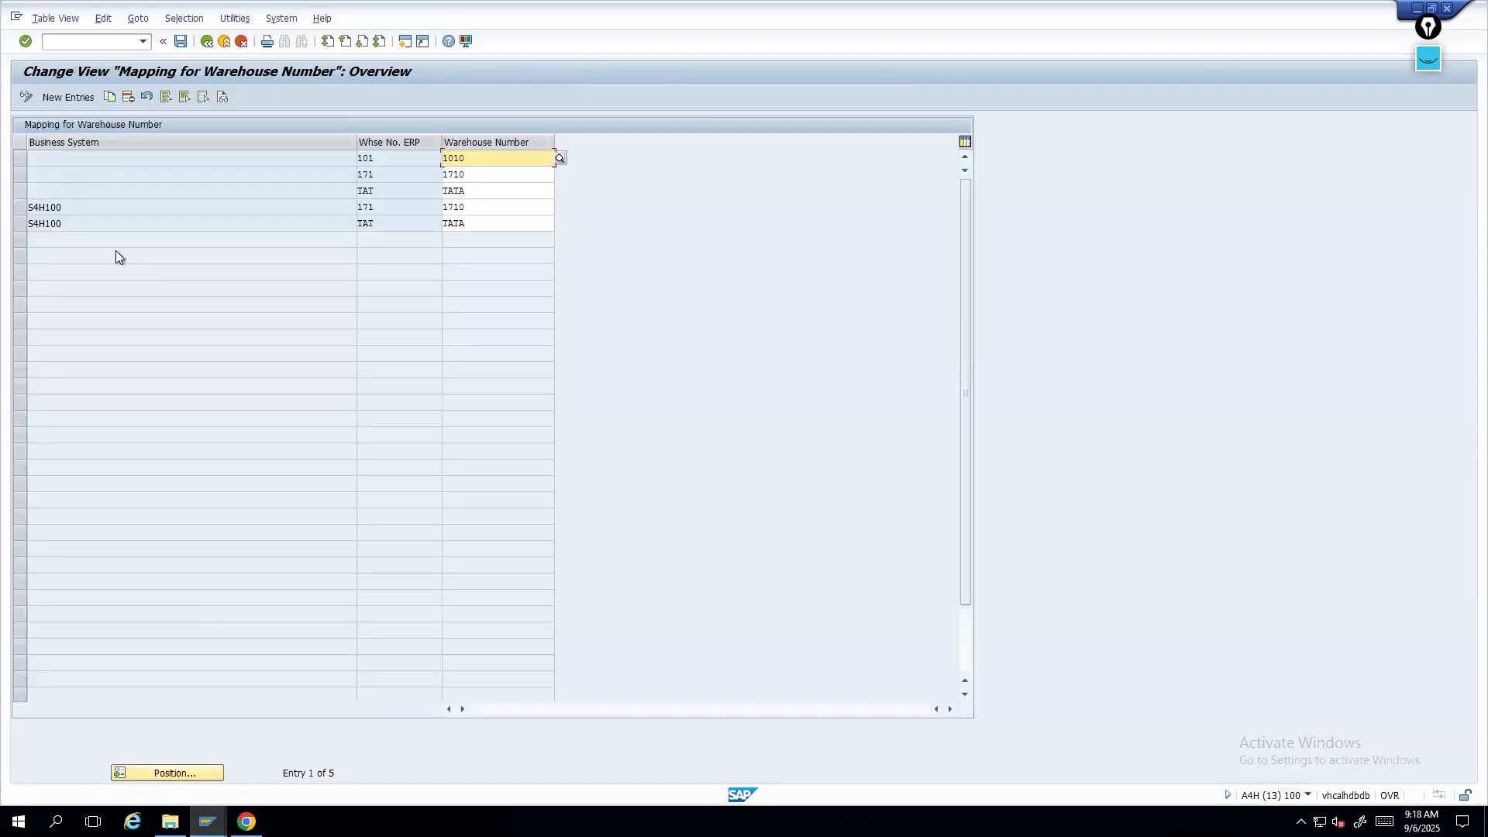
pyautogui.moveTo(477, 13)
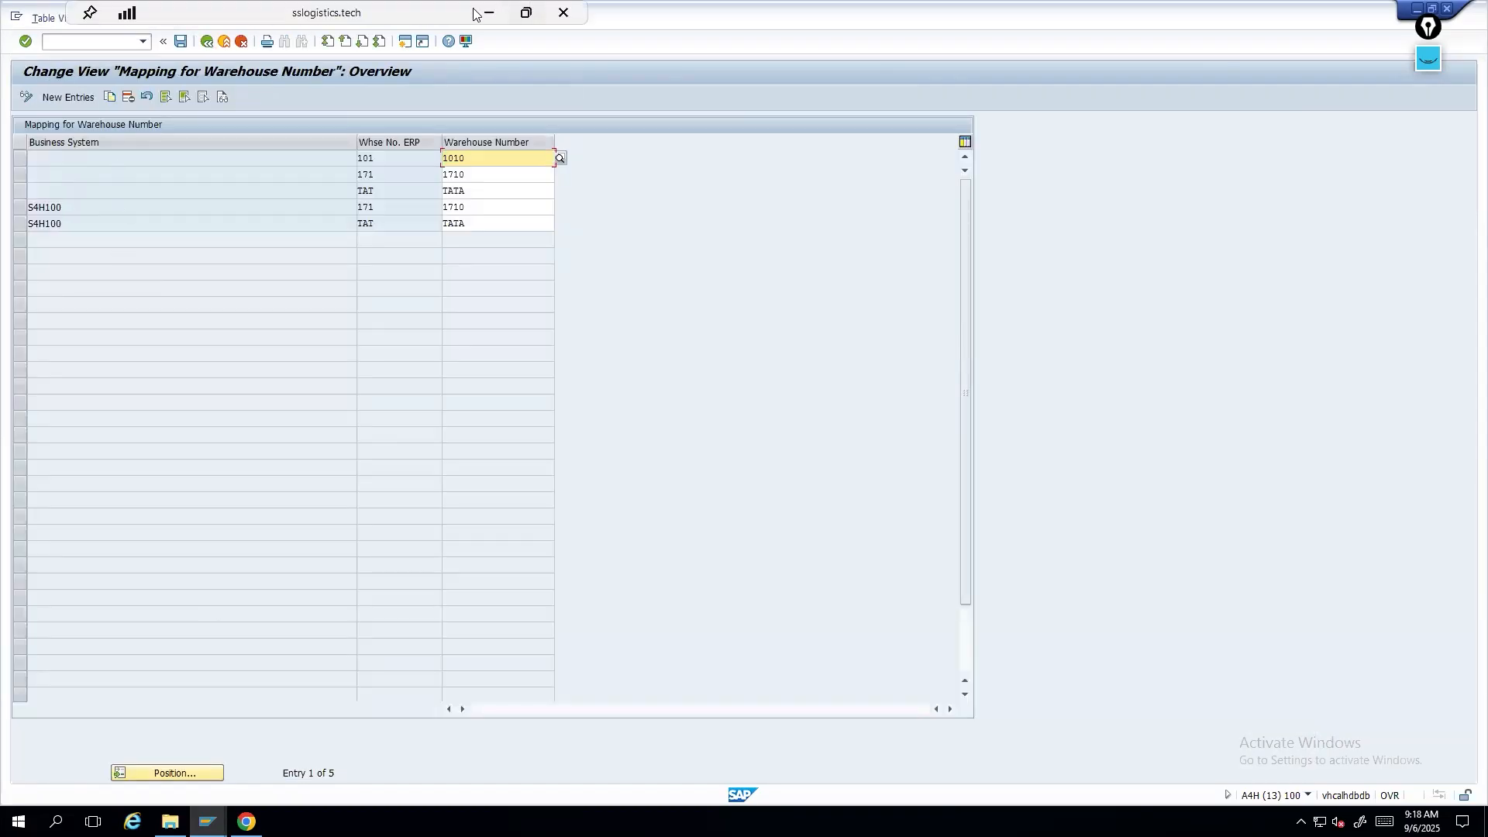
# - Switch to the presentation, show the organizational integration slide, and return to SAP
pyautogui.click(486, 16)
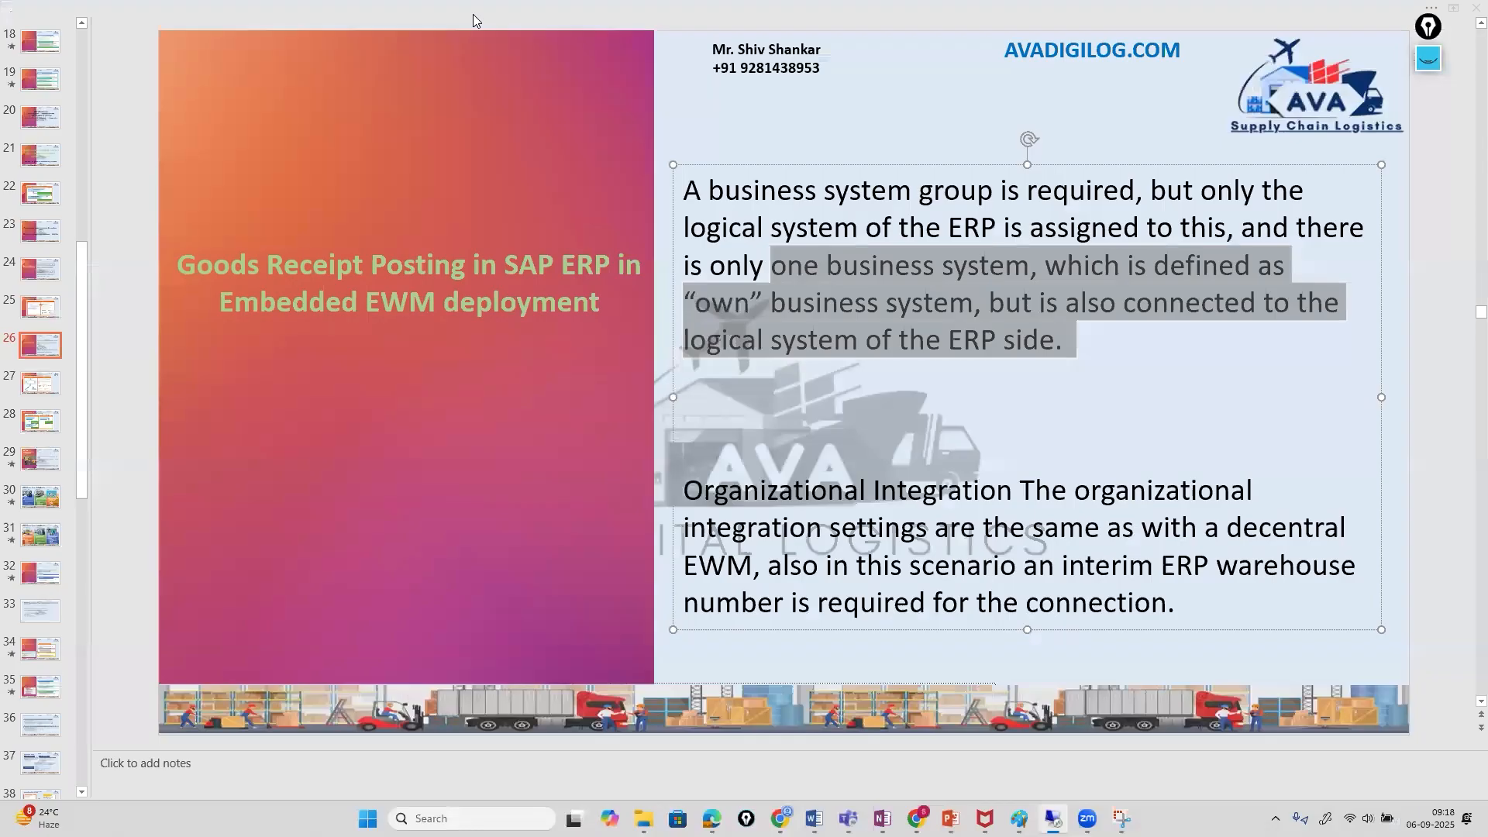
pyautogui.click(37, 386)
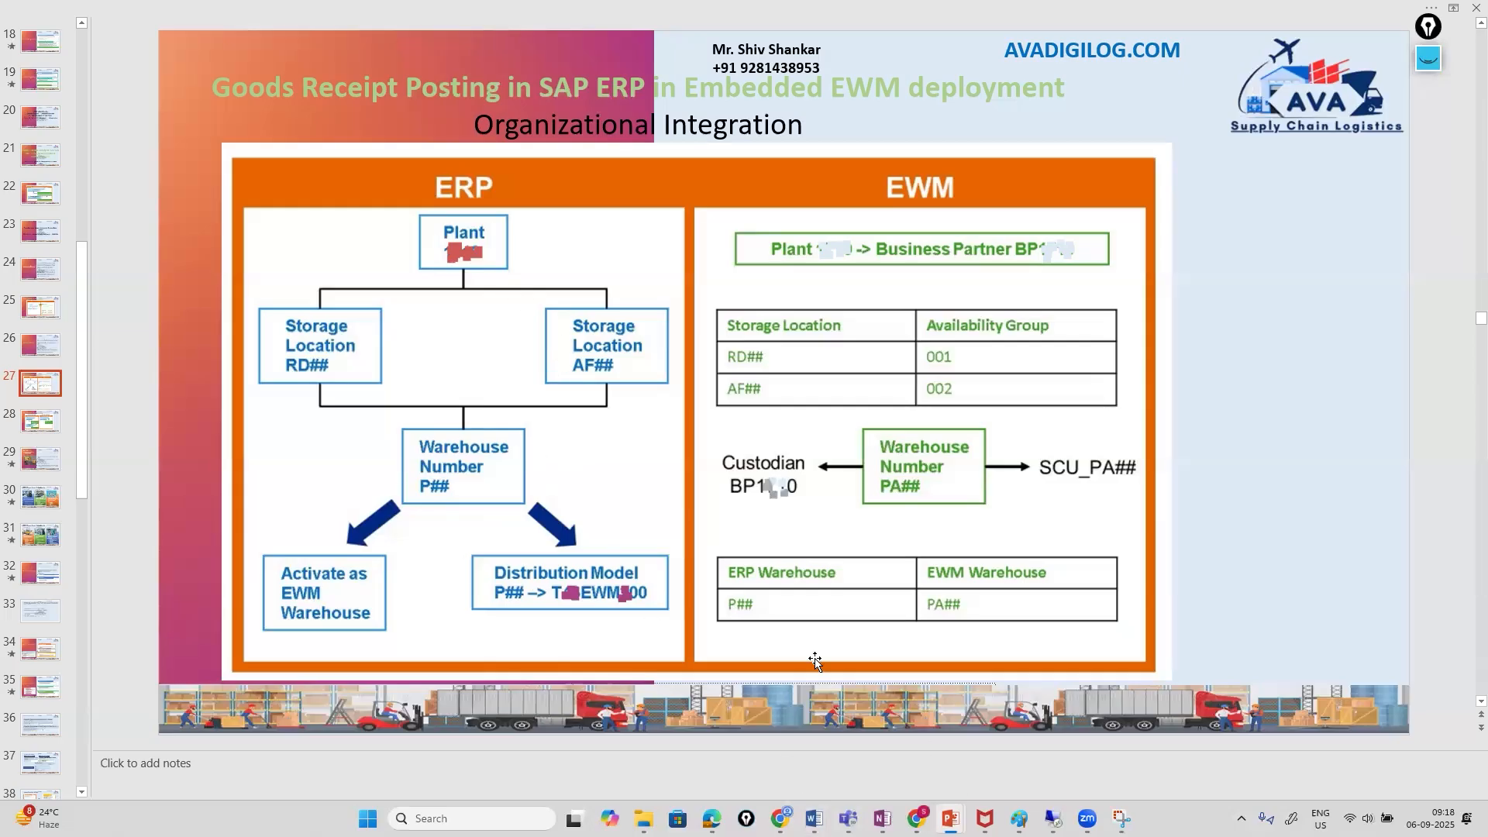
pyautogui.moveTo(1052, 818)
pyautogui.click(1057, 744)
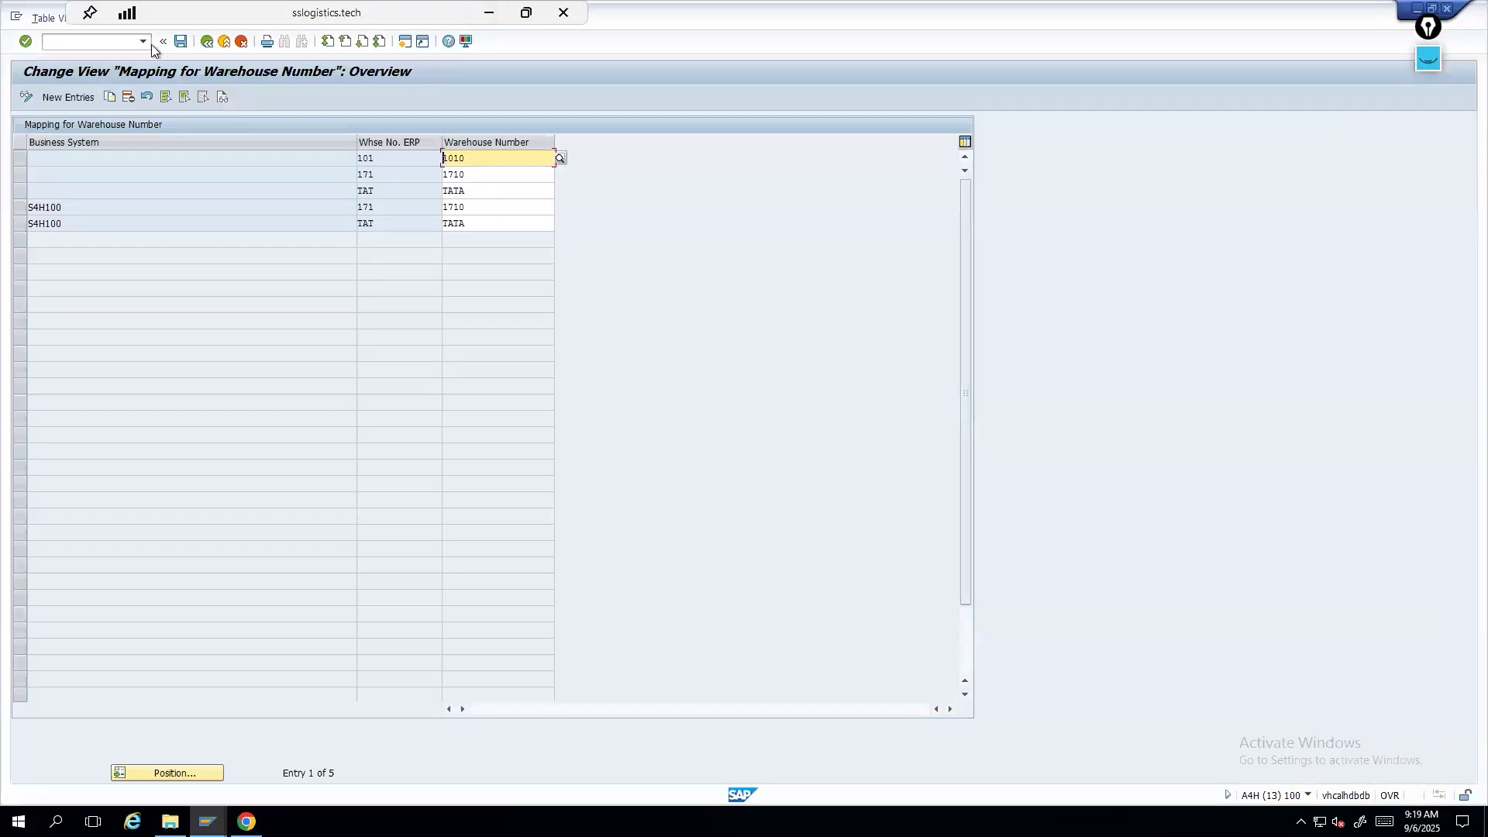
# - Open Assign Warehouse Number to Plant and Storage Location under the enterprise structure's Logistics Execution assignments
pyautogui.click(224, 43)
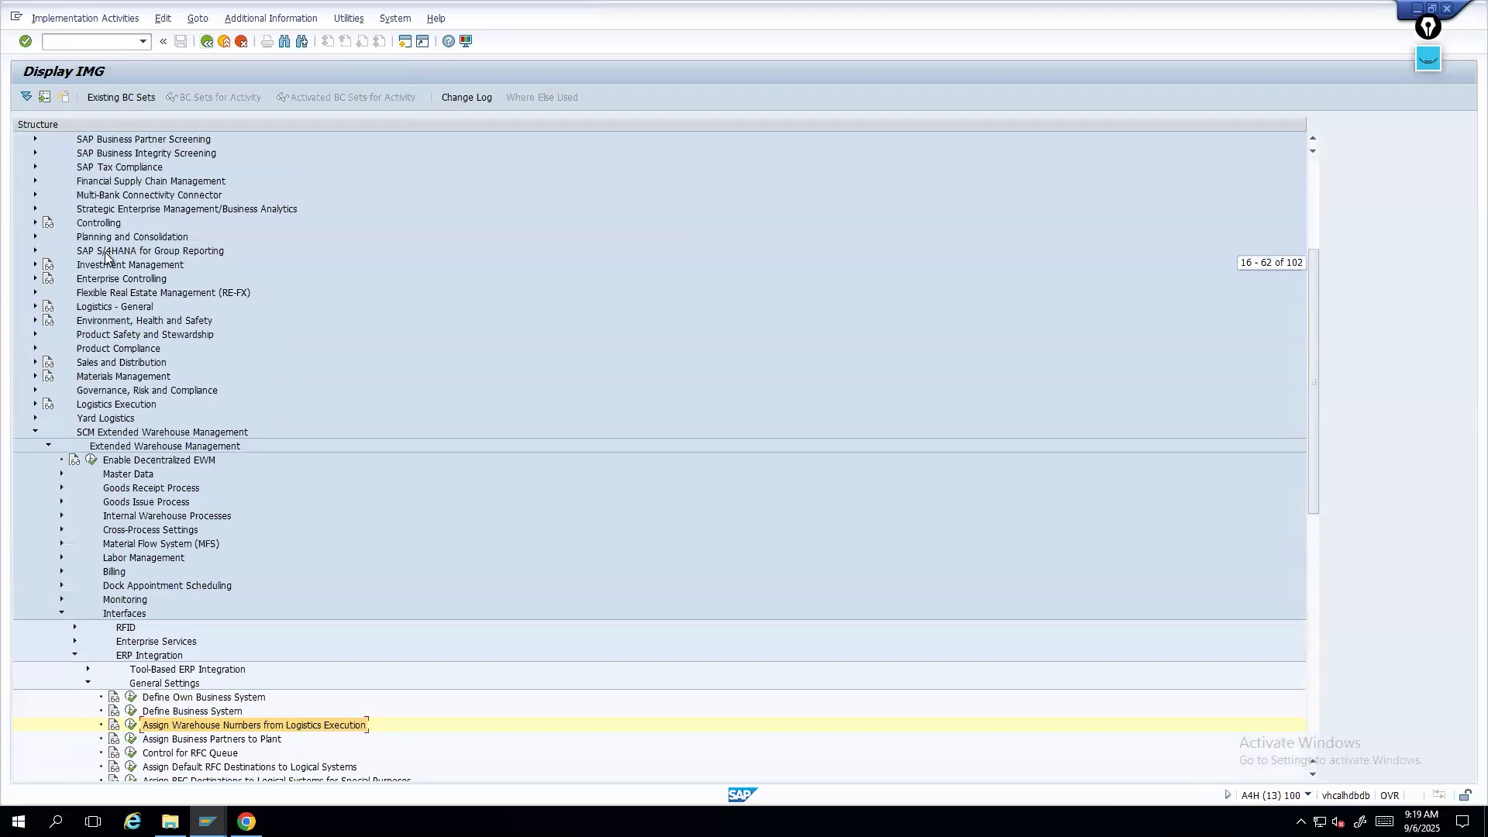
pyautogui.scroll(5, 105, 253)
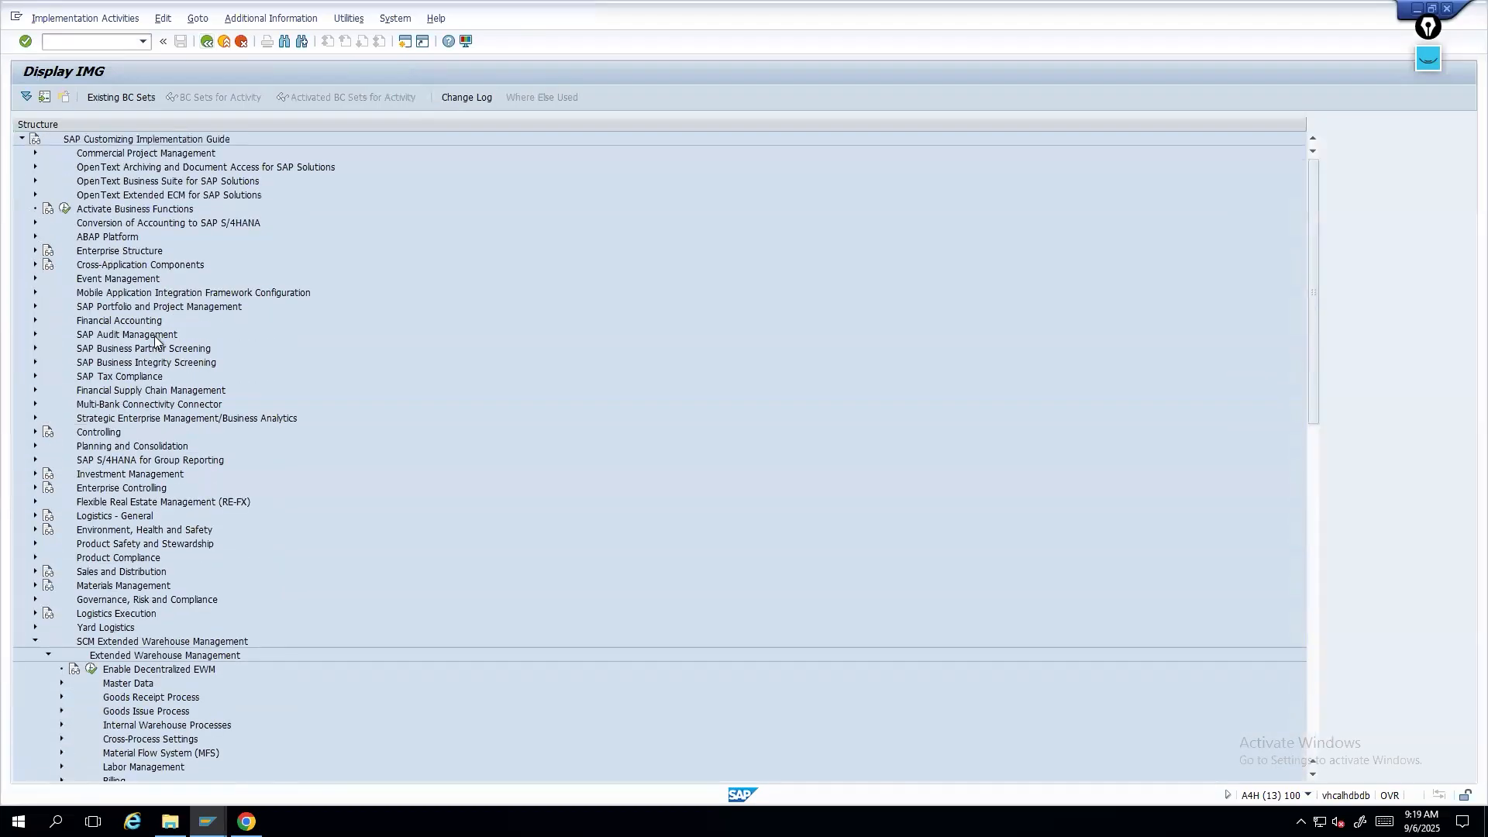
pyautogui.click(120, 212)
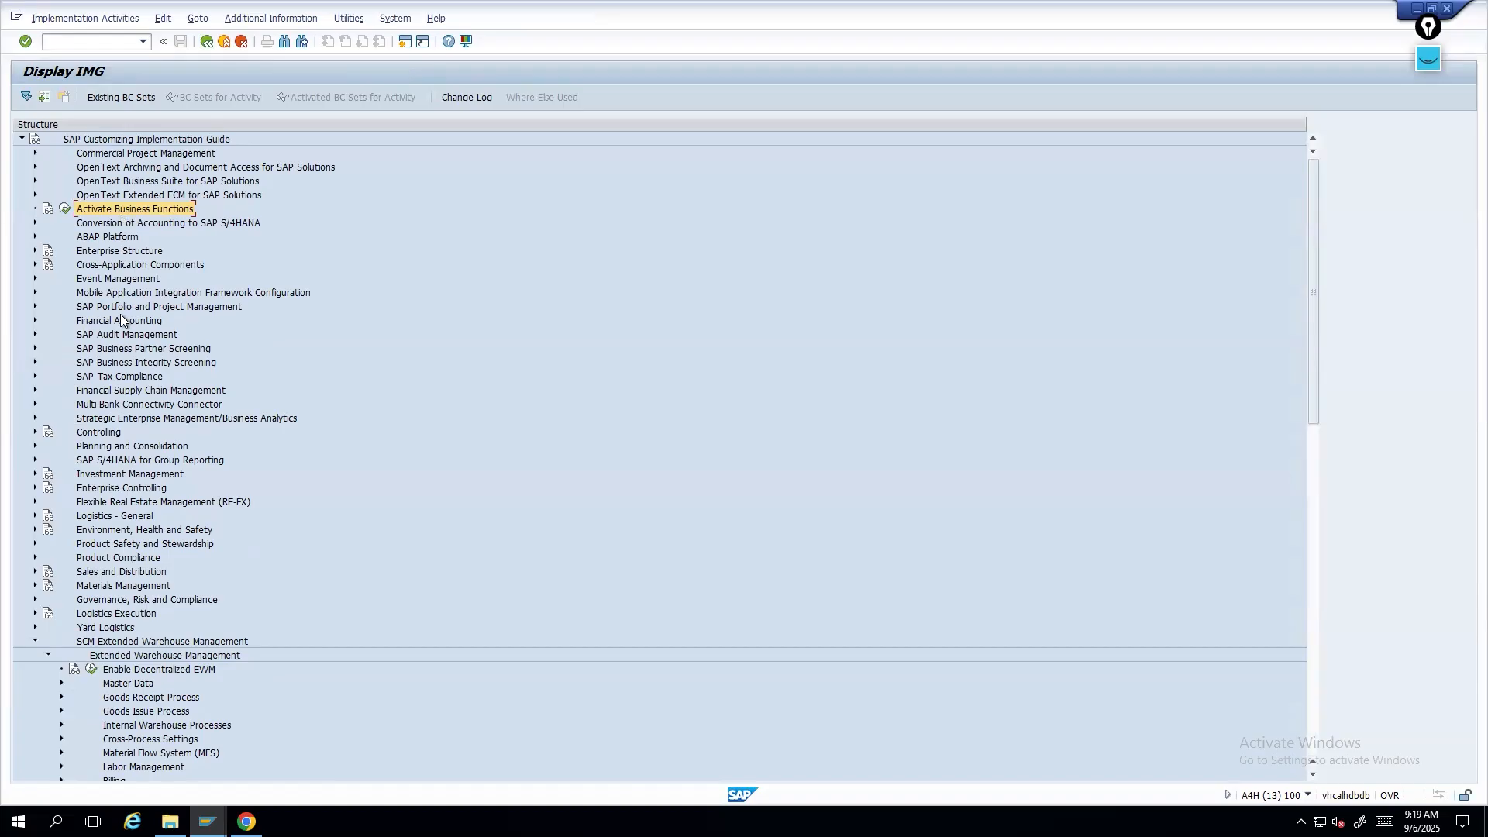
pyautogui.click(35, 249)
pyautogui.click(47, 278)
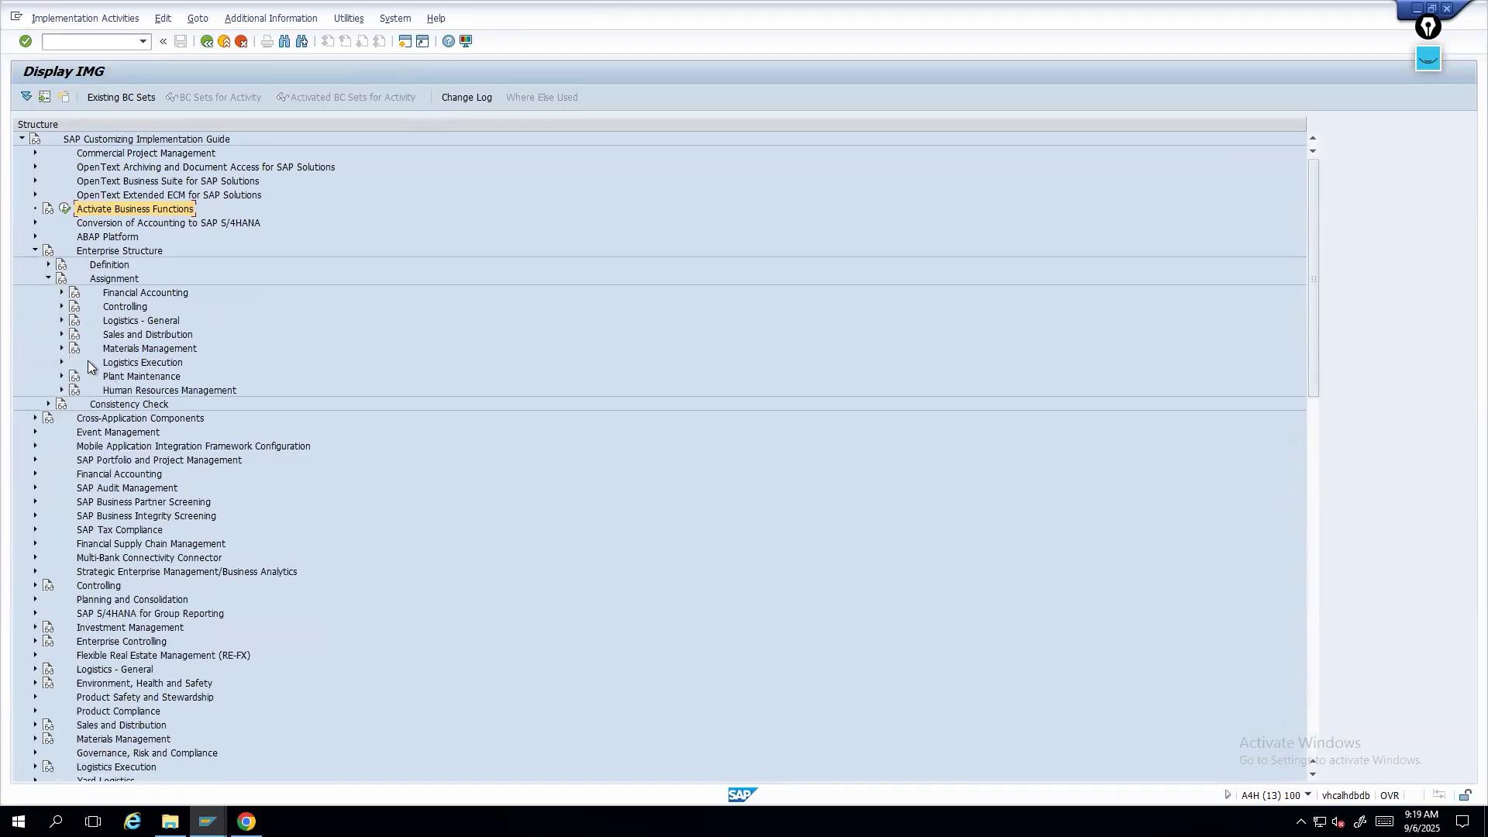
pyautogui.click(62, 361)
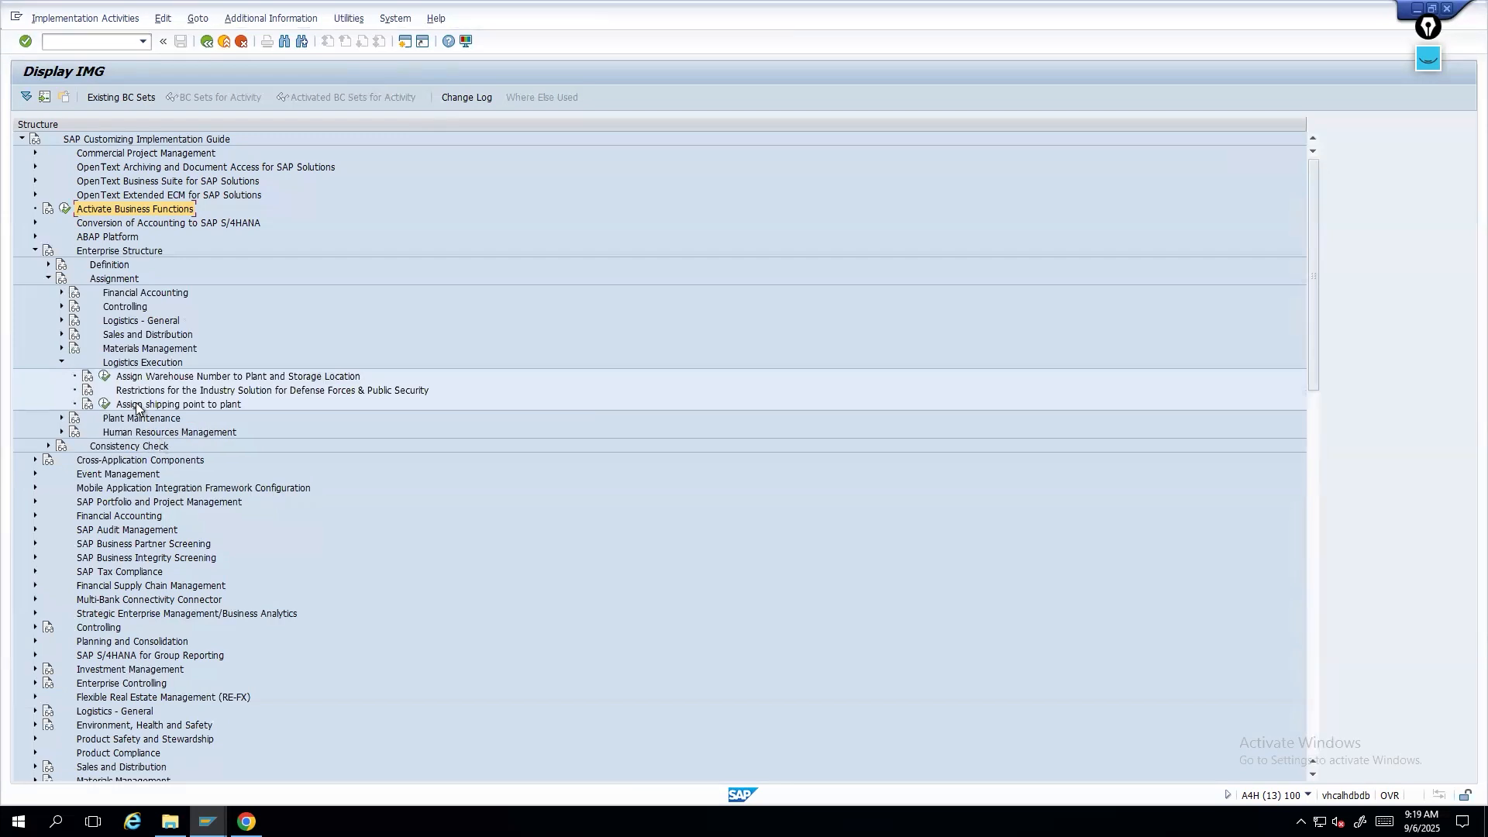
pyautogui.click(104, 376)
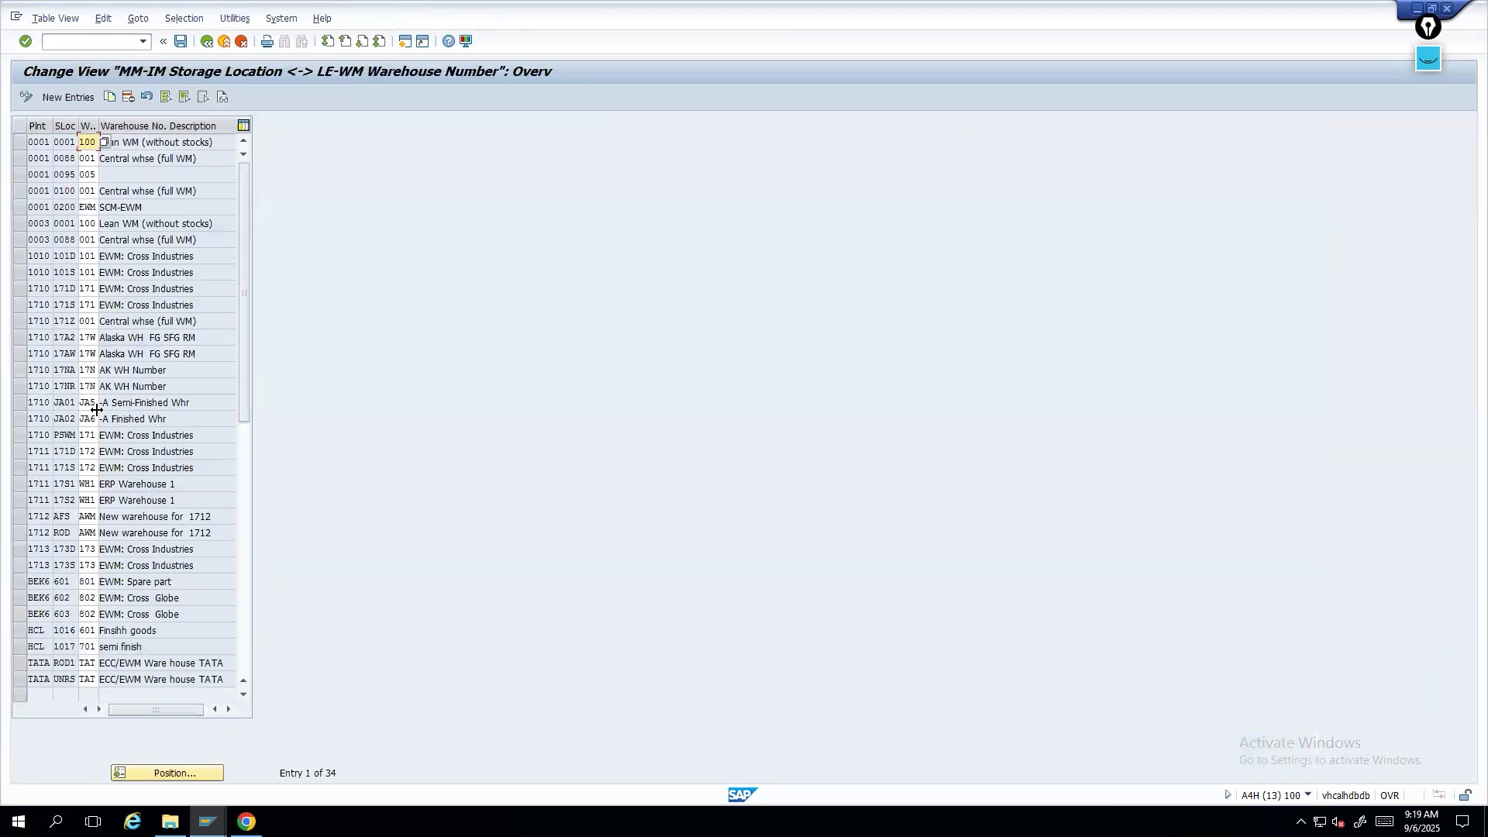
# - Position the warehouse assignment table at plant 1710 and inspect its storage location and warehouse entries
pyautogui.click(160, 773)
pyautogui.write('1710')
pyautogui.press('Return')
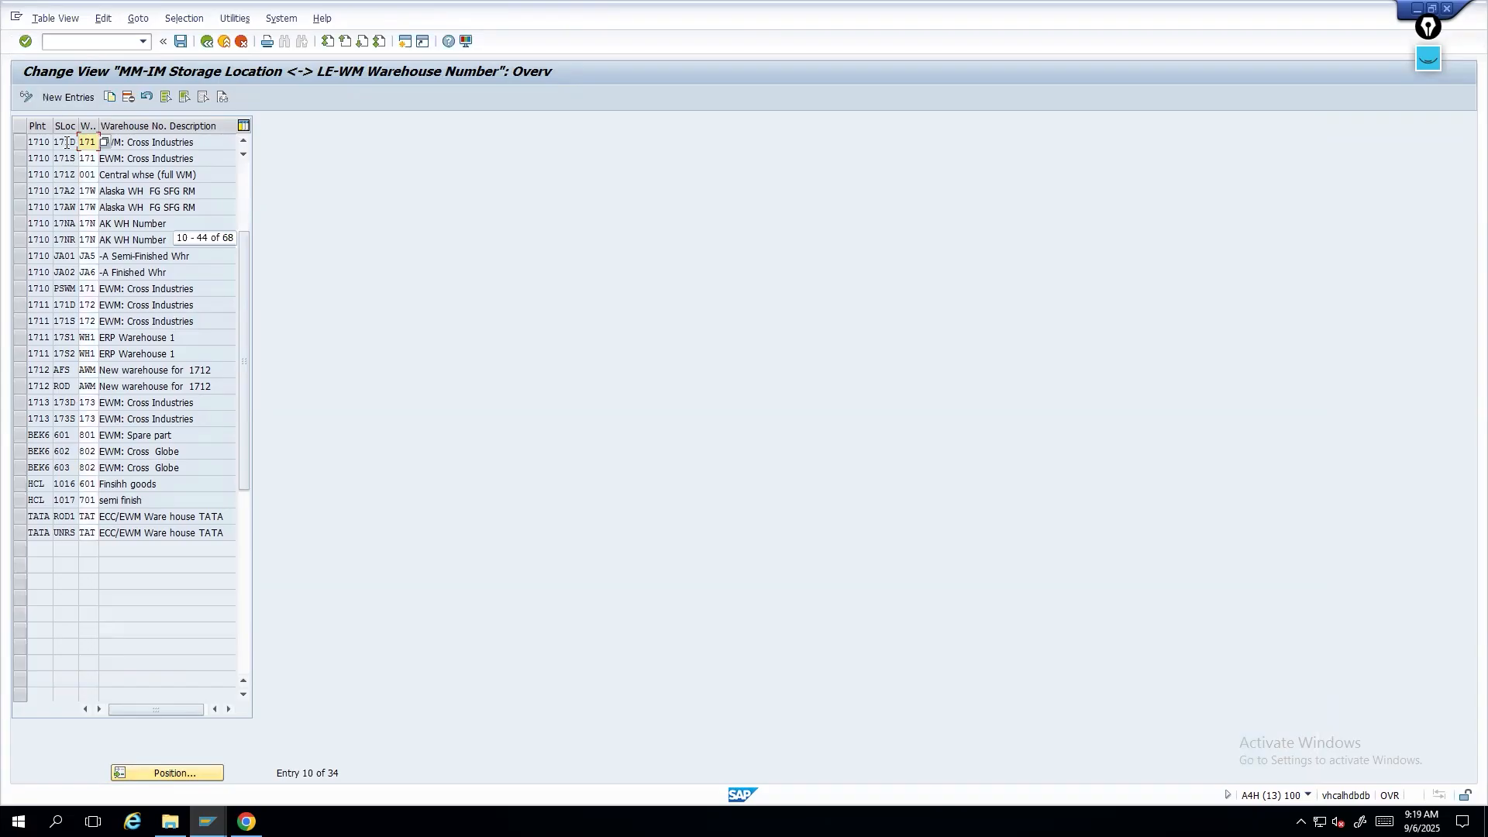
pyautogui.click(37, 143)
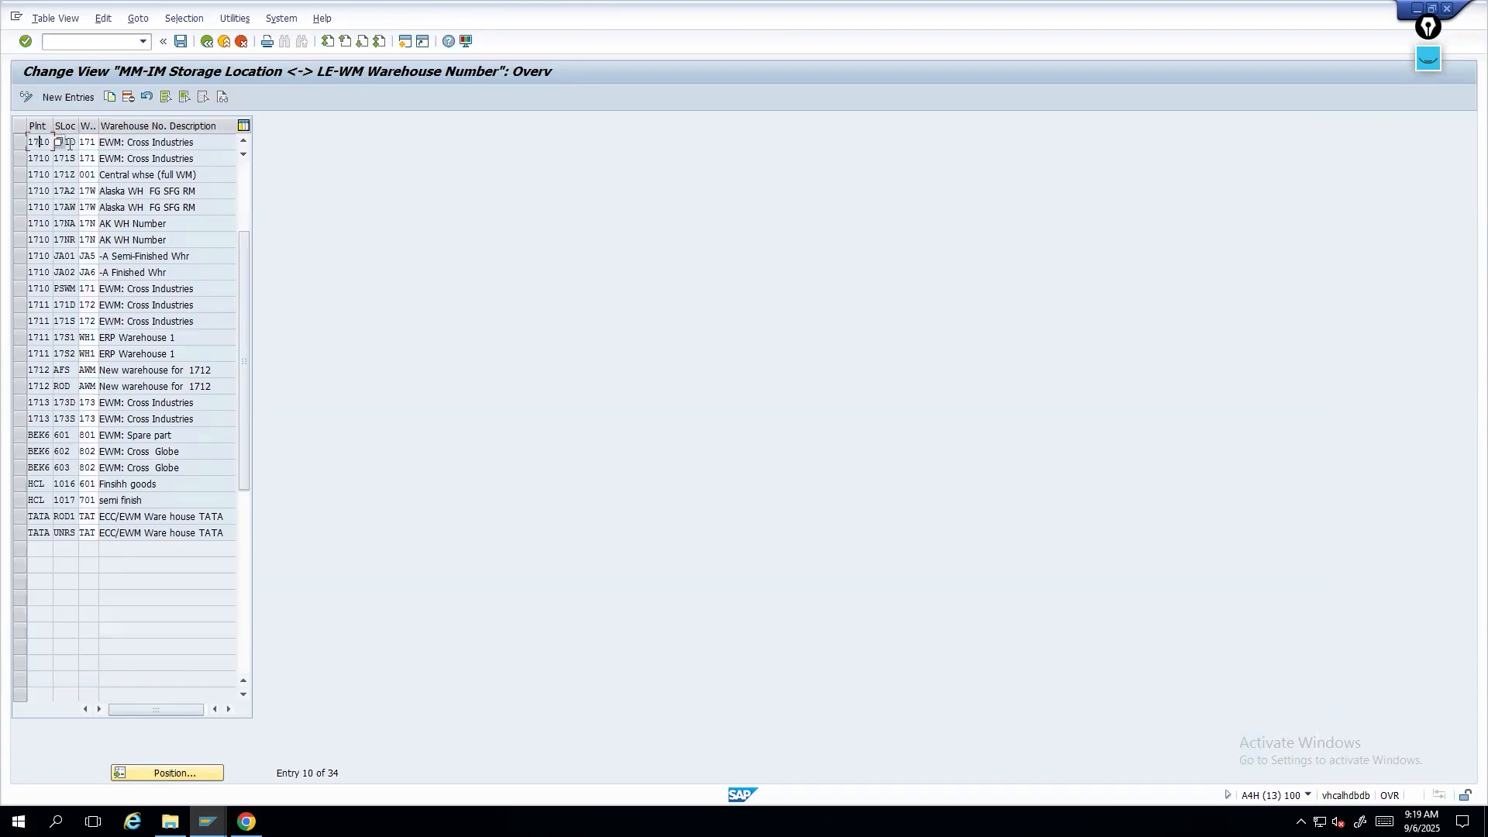
pyautogui.click(65, 158)
pyautogui.click(87, 158)
# - Leave the assignment table and open Configure SAP EWM-Specific Parameters under Logistics Execution's Extended Warehouse Management Integration basic connectivity setup
pyautogui.click(208, 46)
pyautogui.click(118, 587)
pyautogui.scroll(-3, 87, 608)
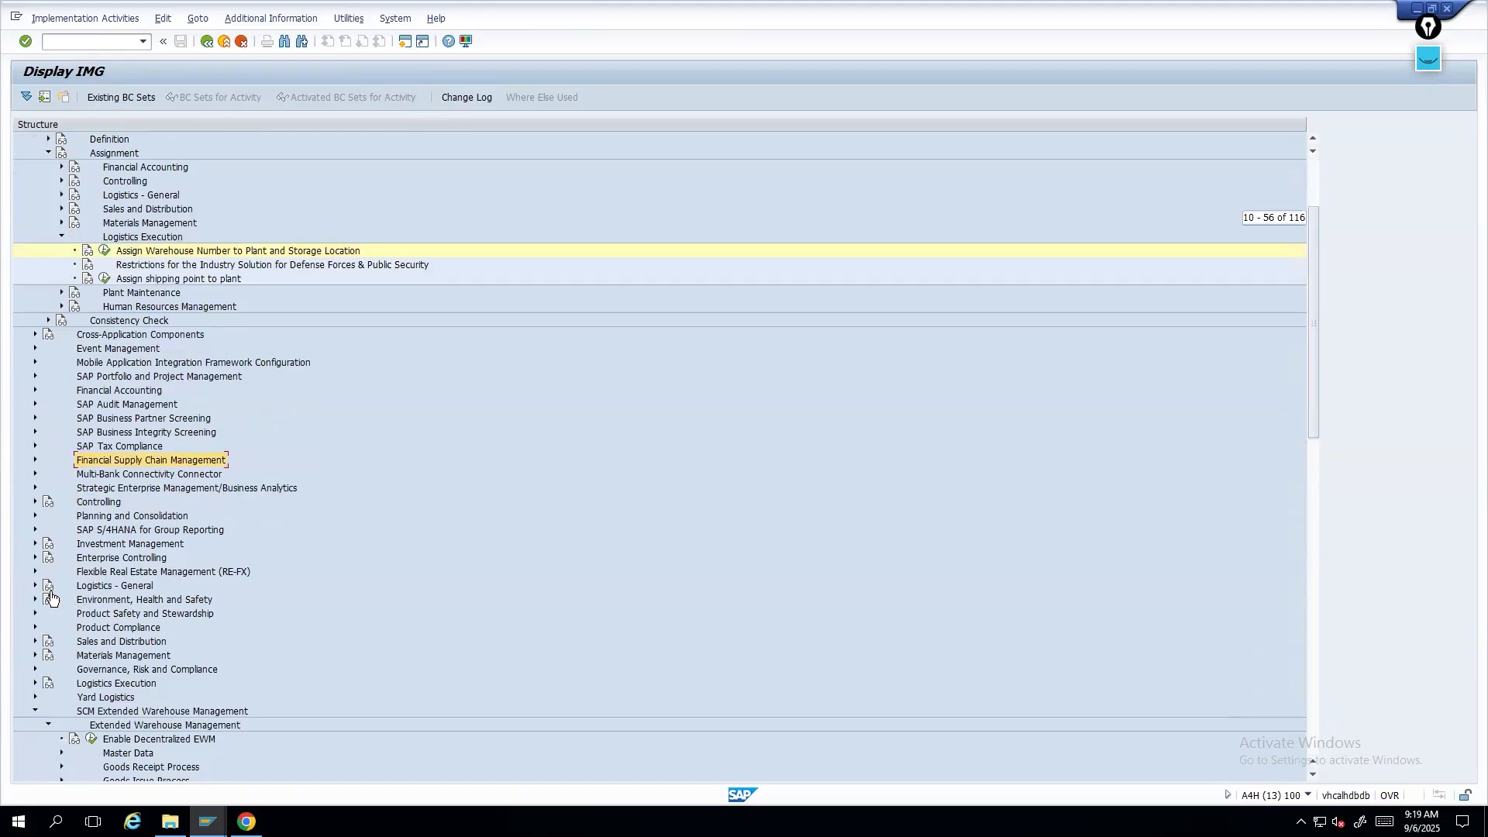
pyautogui.click(35, 682)
pyautogui.scroll(-3, 236, 327)
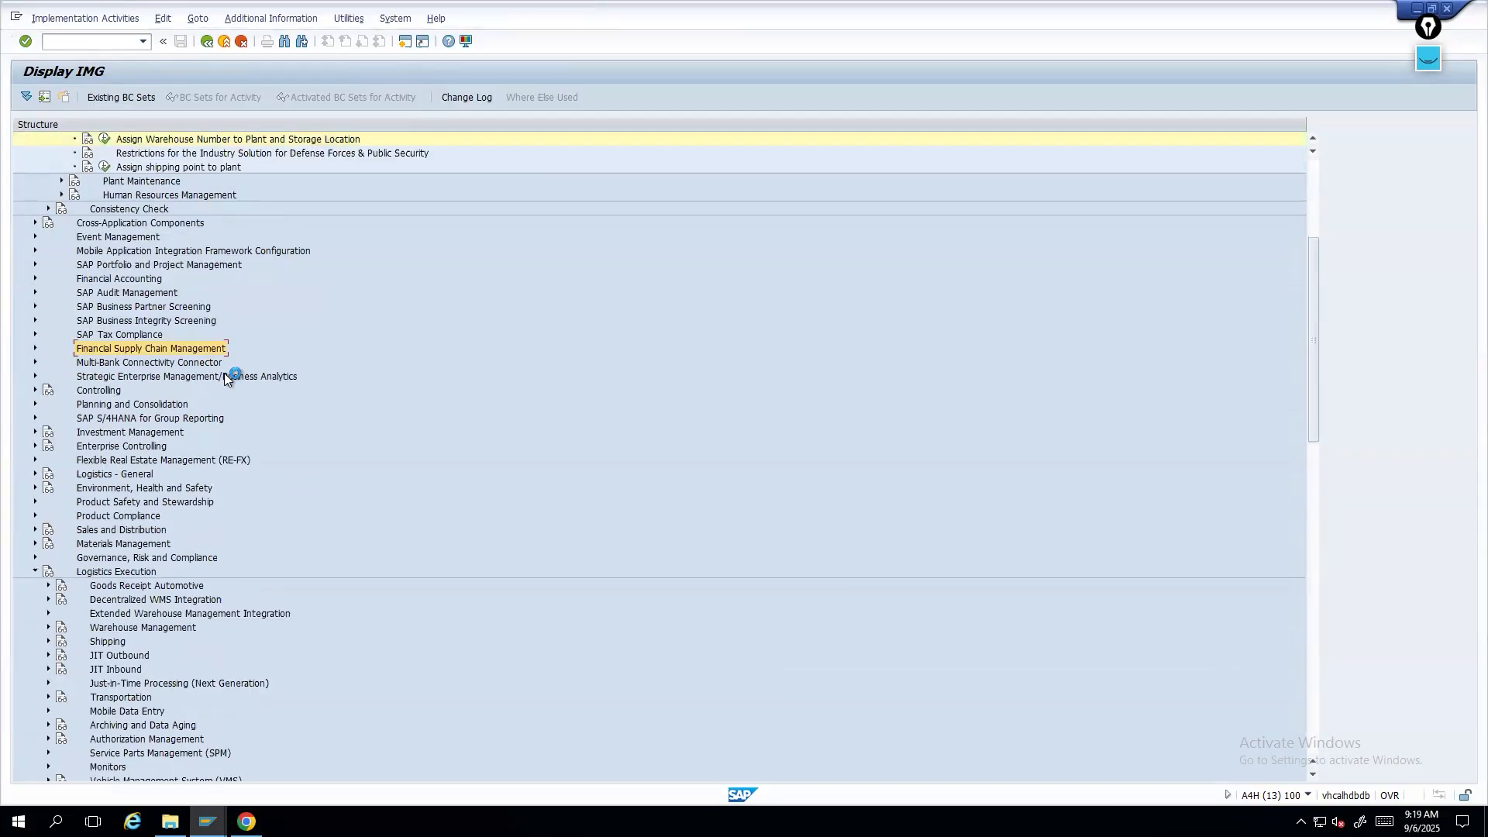
pyautogui.click(48, 613)
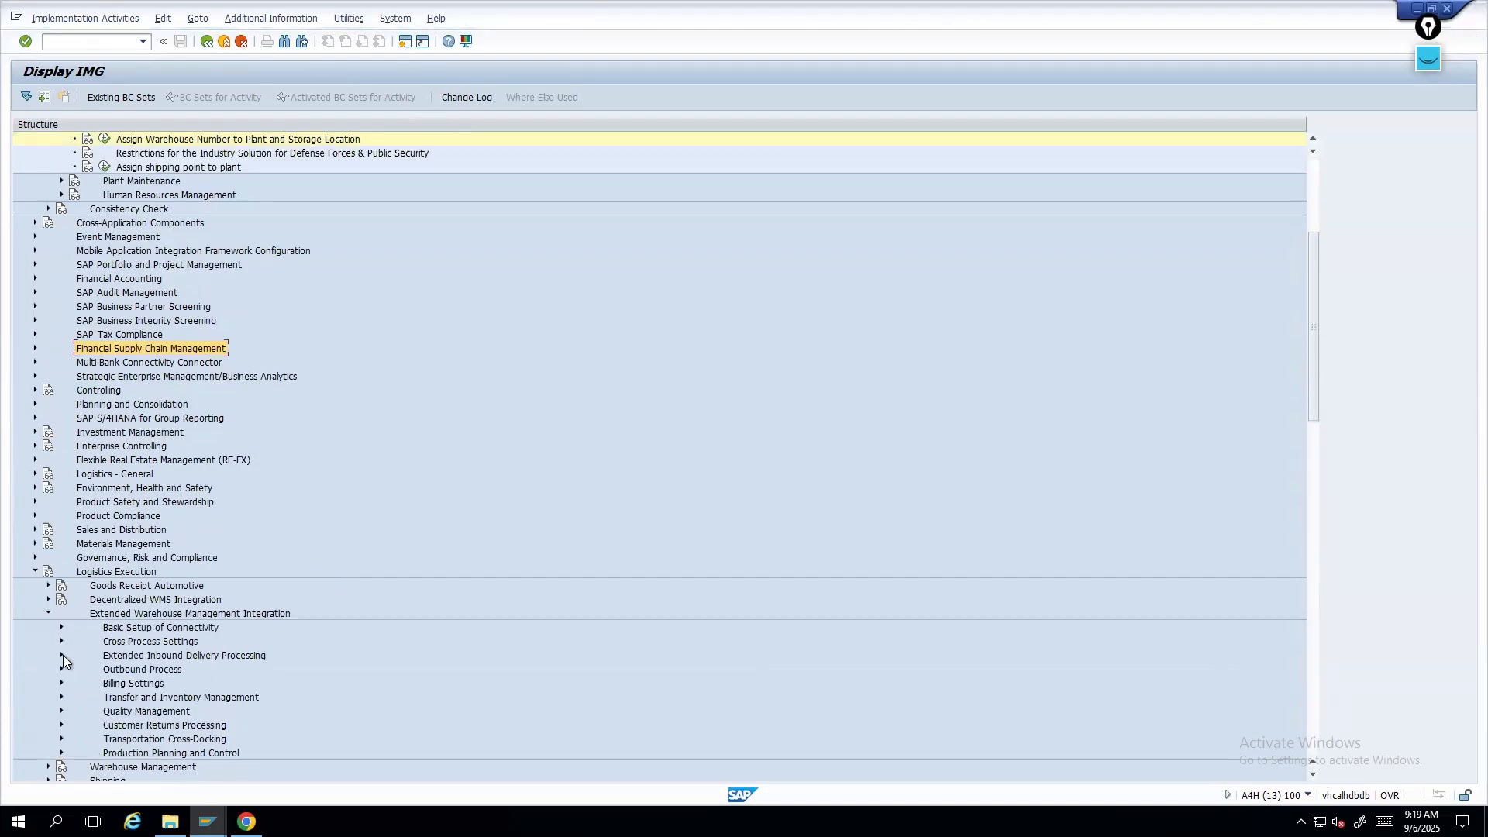
pyautogui.click(61, 627)
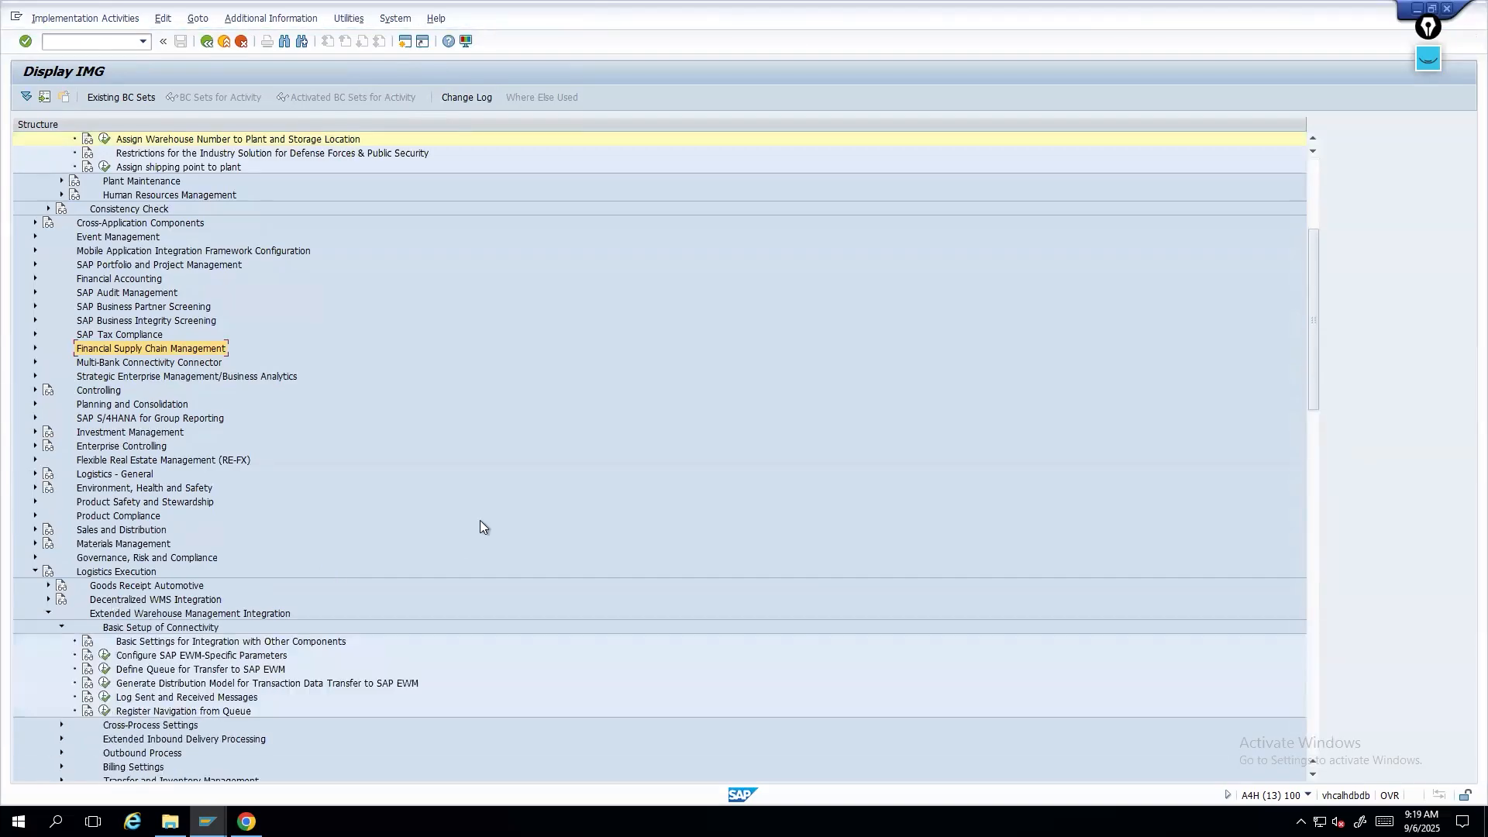
pyautogui.scroll(-1, 465, 558)
pyautogui.click(104, 613)
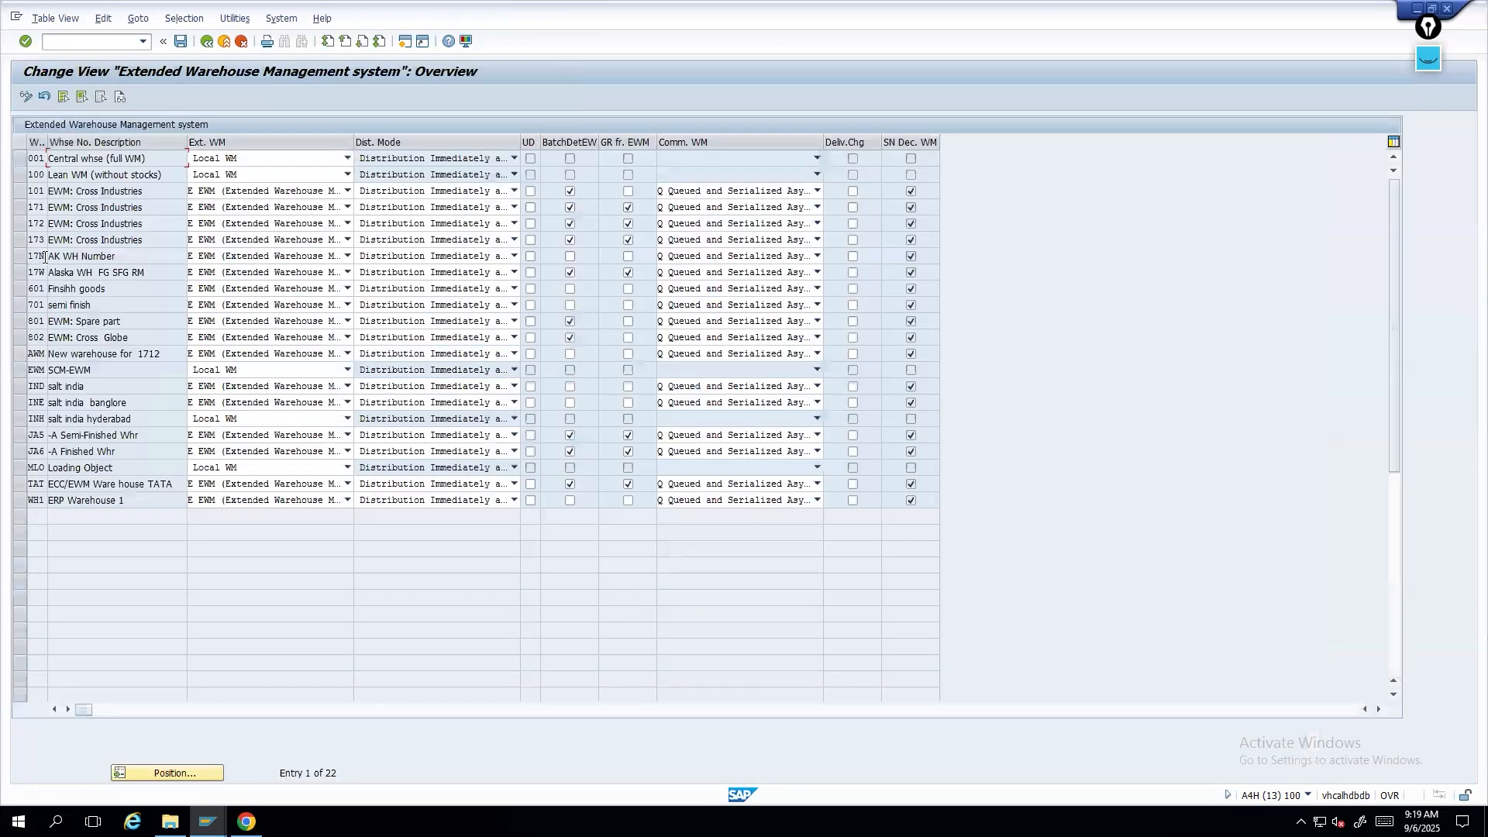
# - Select warehouse 171 and inspect its external WM options, then leave the EWM system overview
pyautogui.click(21, 208)
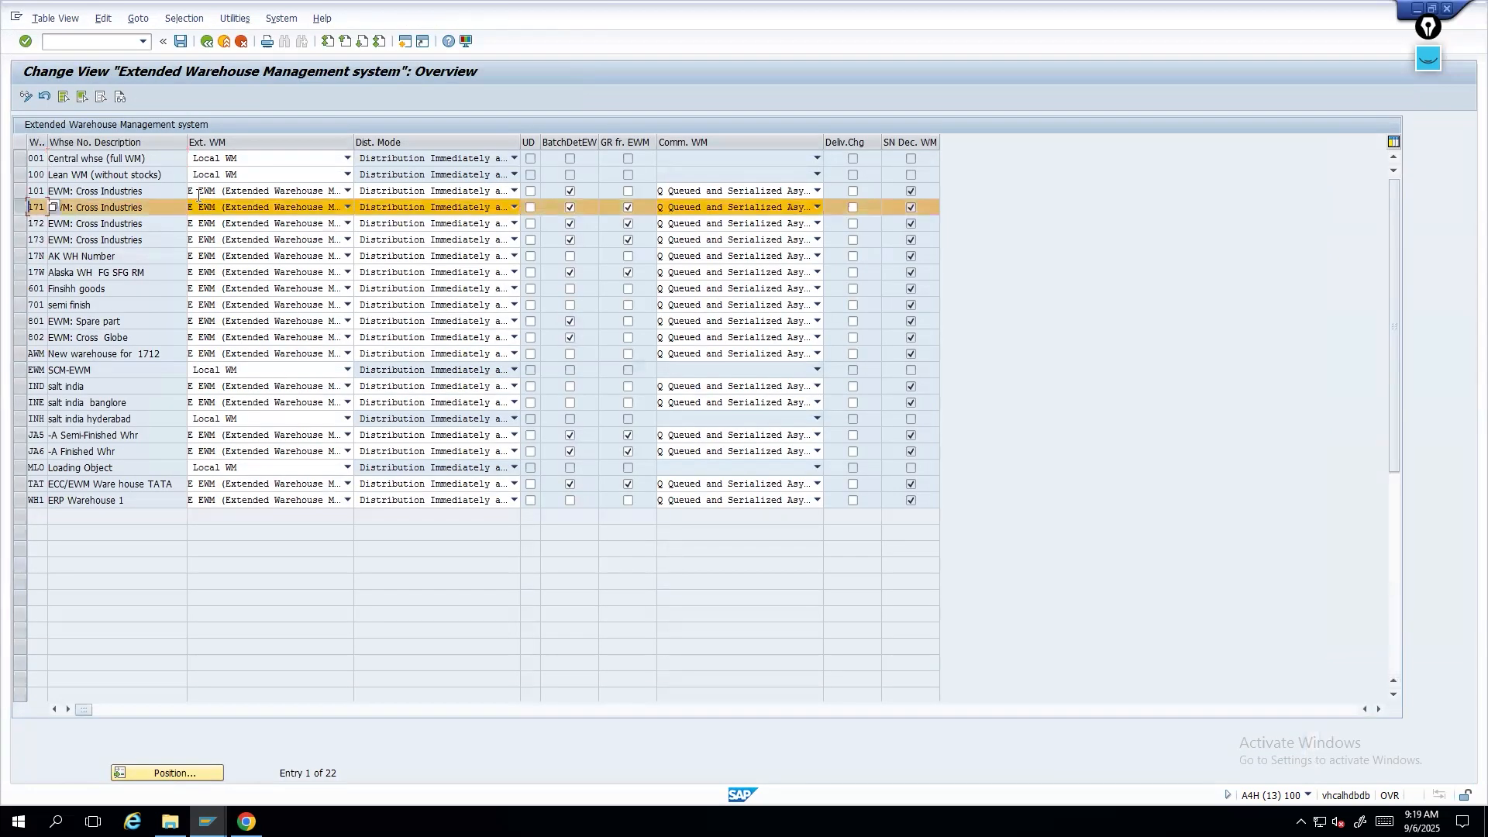
pyautogui.click(347, 207)
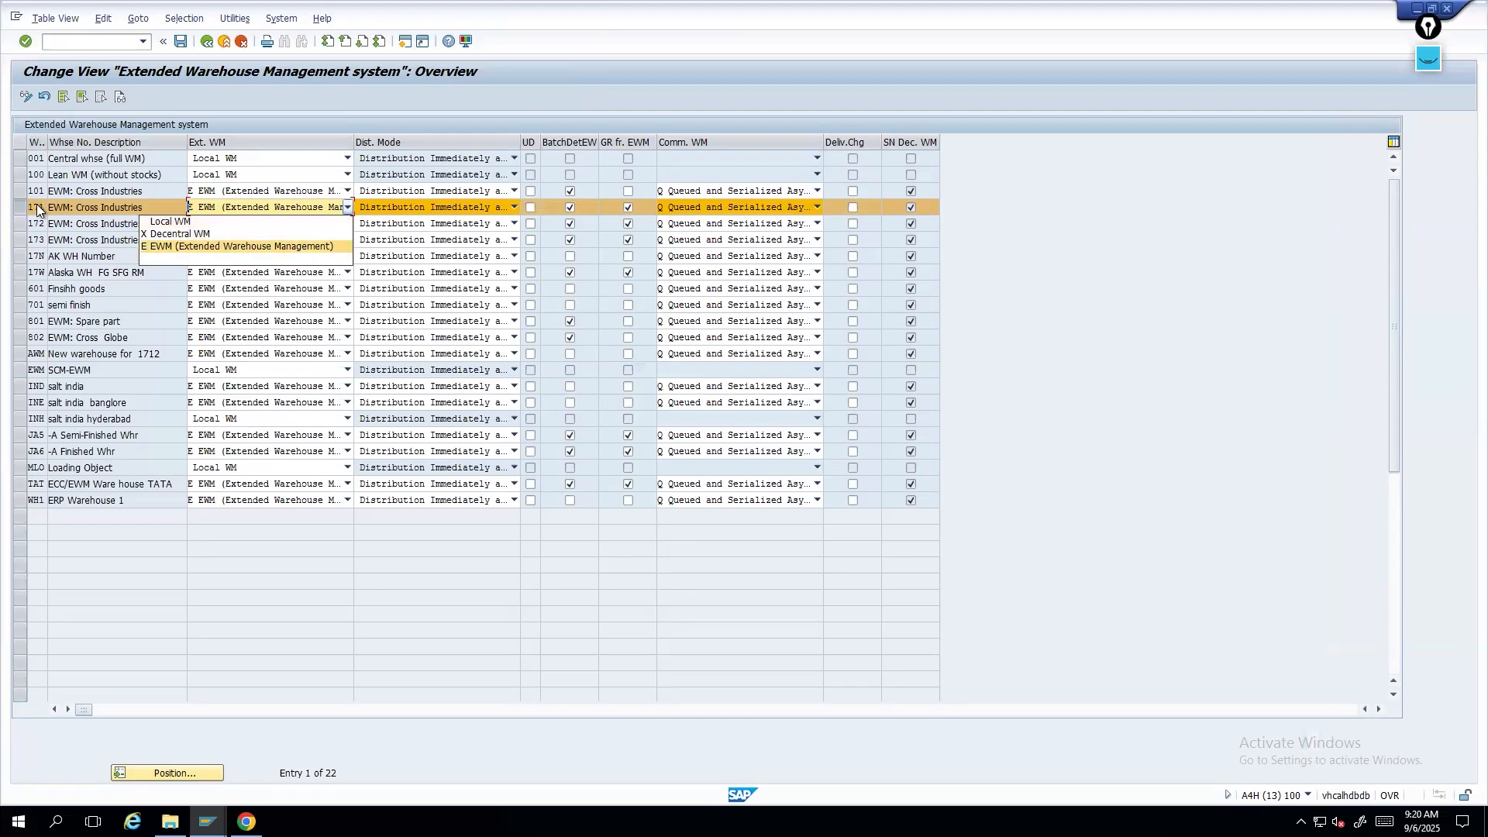
pyautogui.click(207, 44)
pyautogui.click(207, 41)
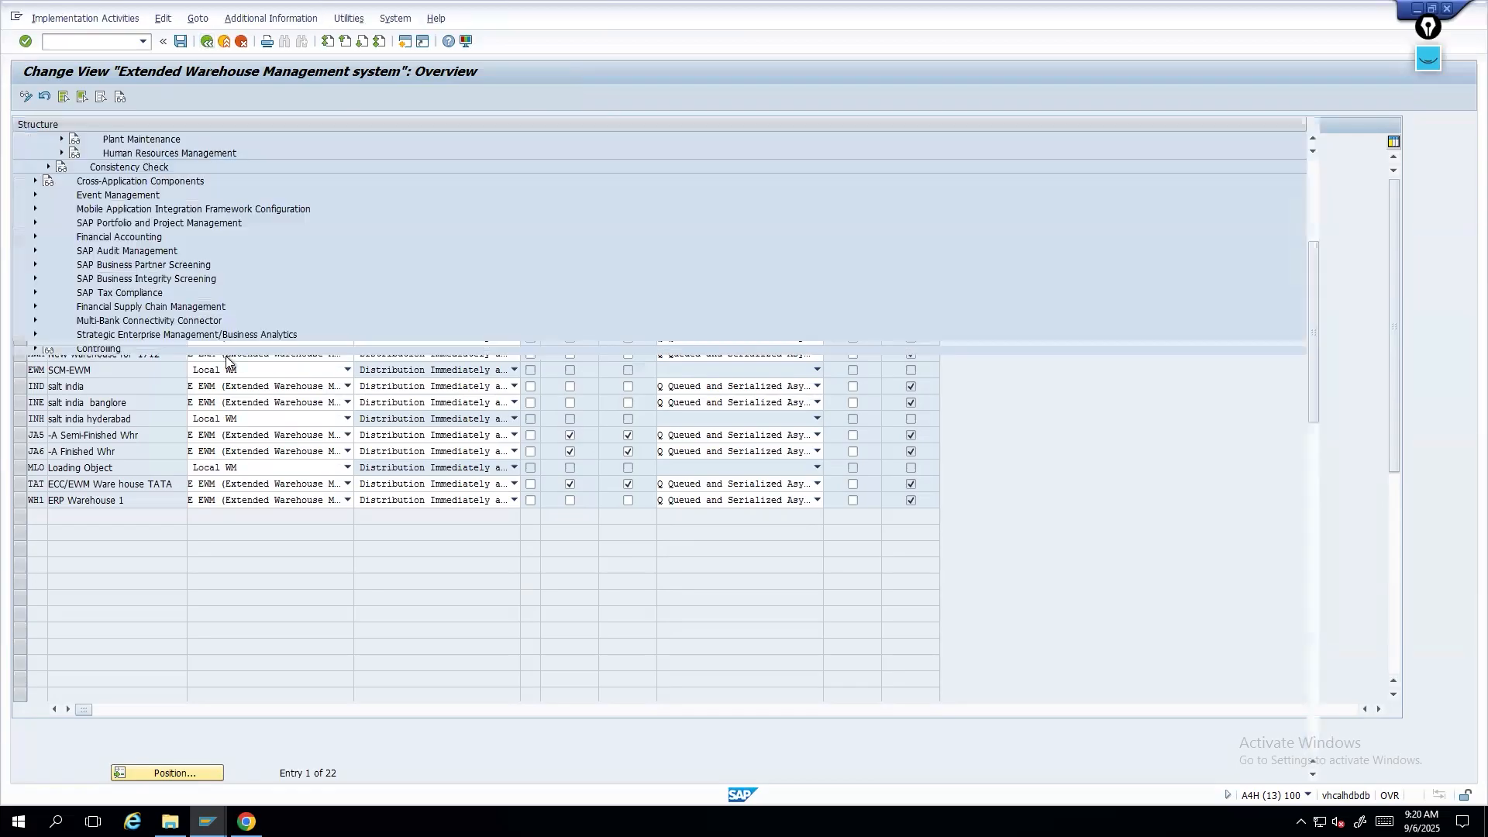
# - Open Assign Warehouse Numbers from Logistics Execution under SCM Extended Warehouse Management's ERP Integration general settings
pyautogui.scroll(-1, 169, 661)
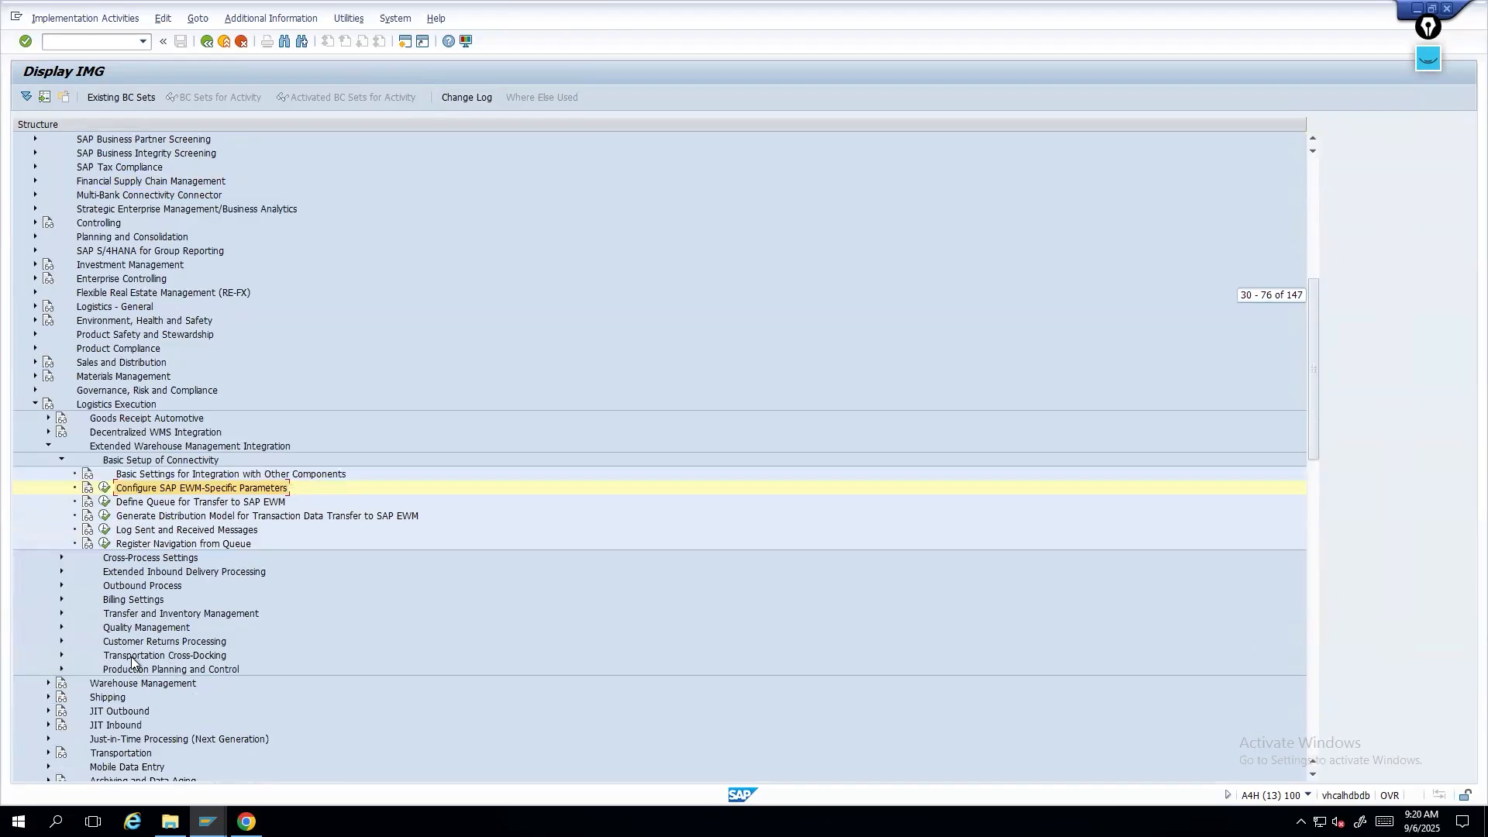
pyautogui.scroll(-4, 114, 612)
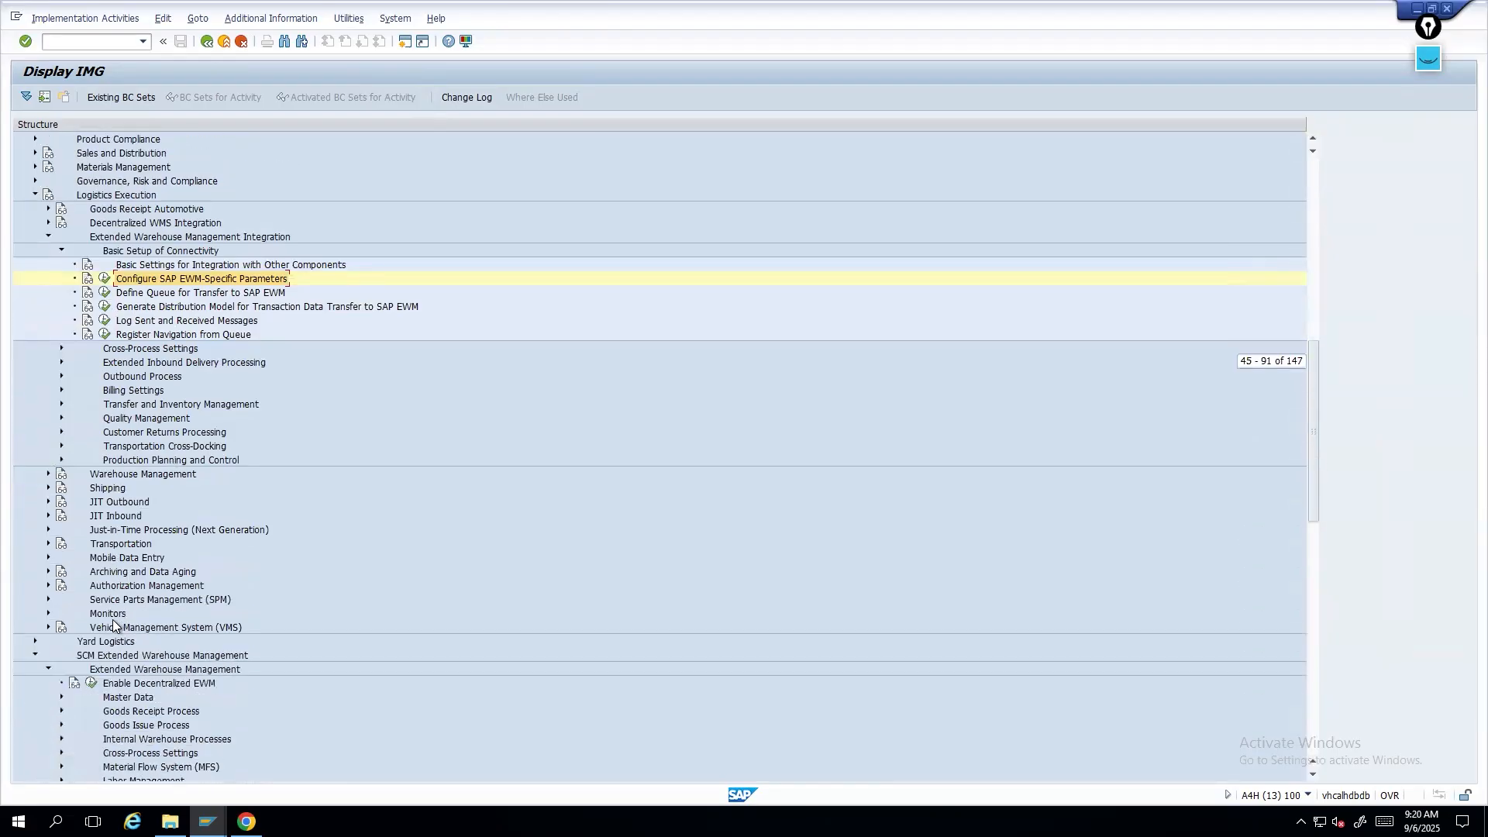
pyautogui.scroll(-8, 115, 620)
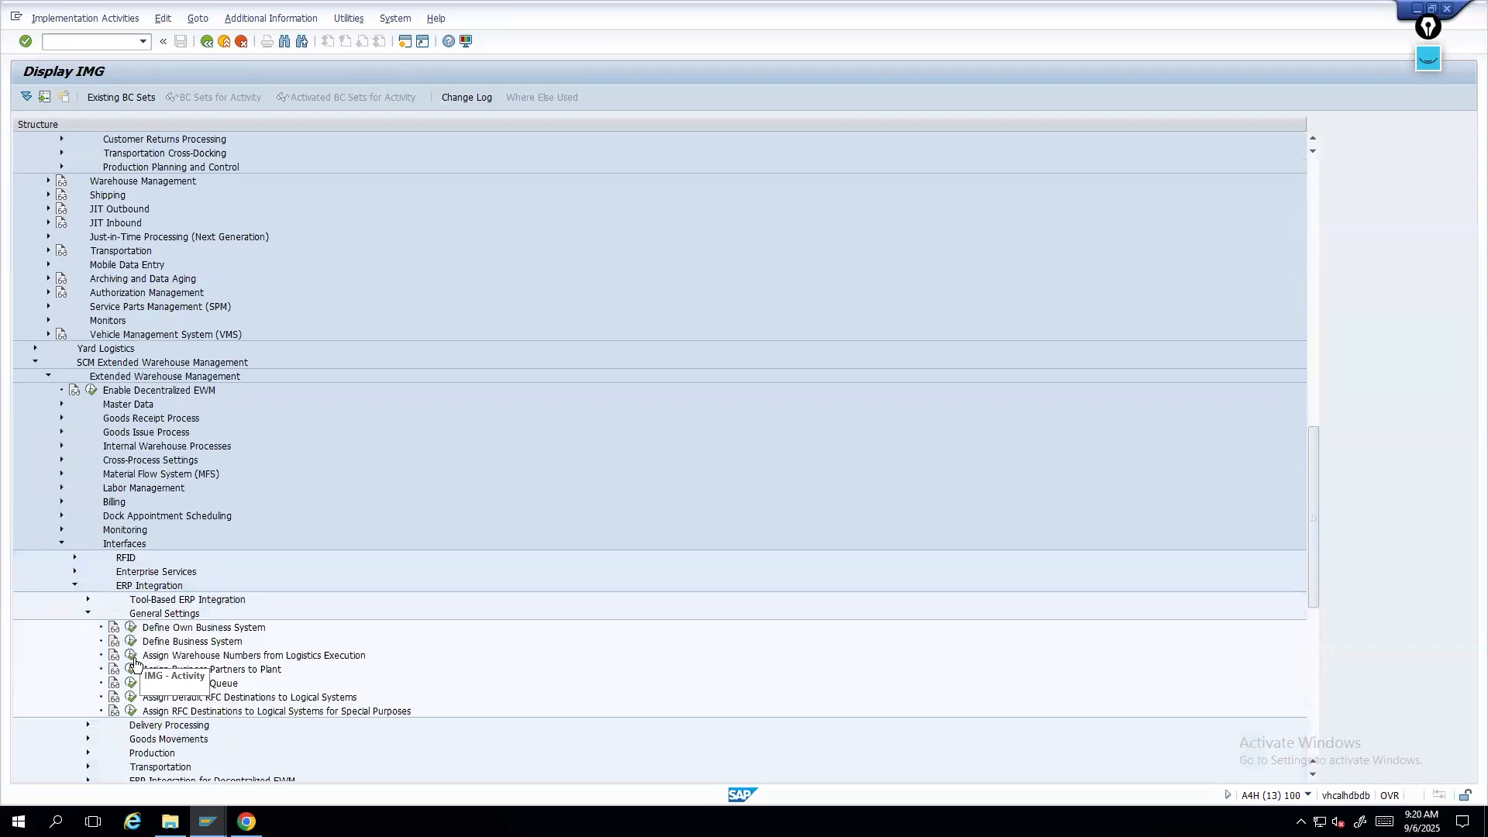
pyautogui.click(131, 655)
pyautogui.moveTo(369, 211); pyautogui.dragTo(350, 207)
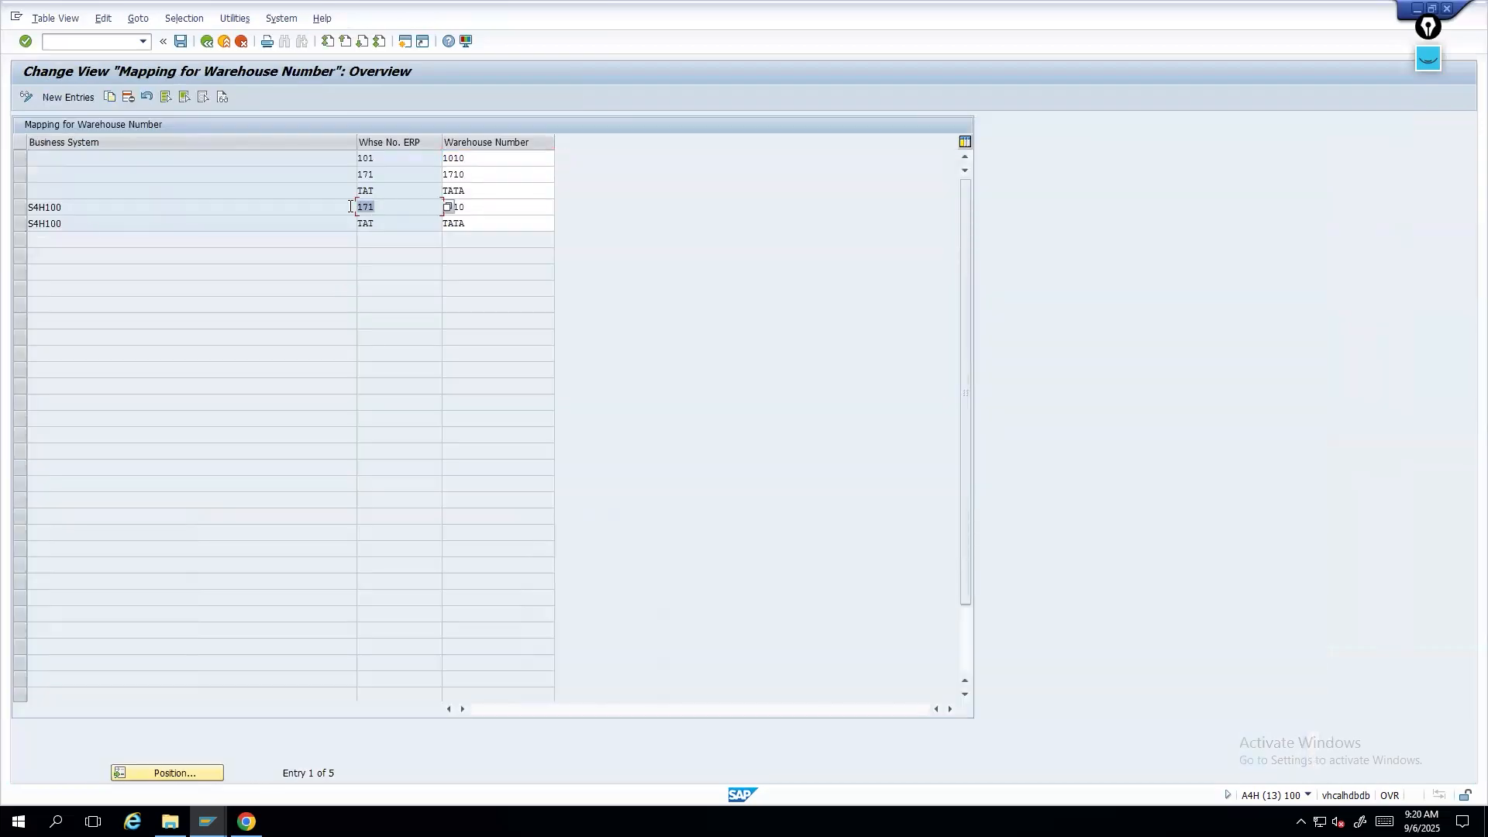
pyautogui.click(494, 209)
# - Inspect the mapping row for business system S4H100, ERP warehouse 171 and its EWM warehouse number
pyautogui.click(47, 201)
pyautogui.doubleClick(46, 201)
pyautogui.moveTo(381, 205); pyautogui.dragTo(356, 203)
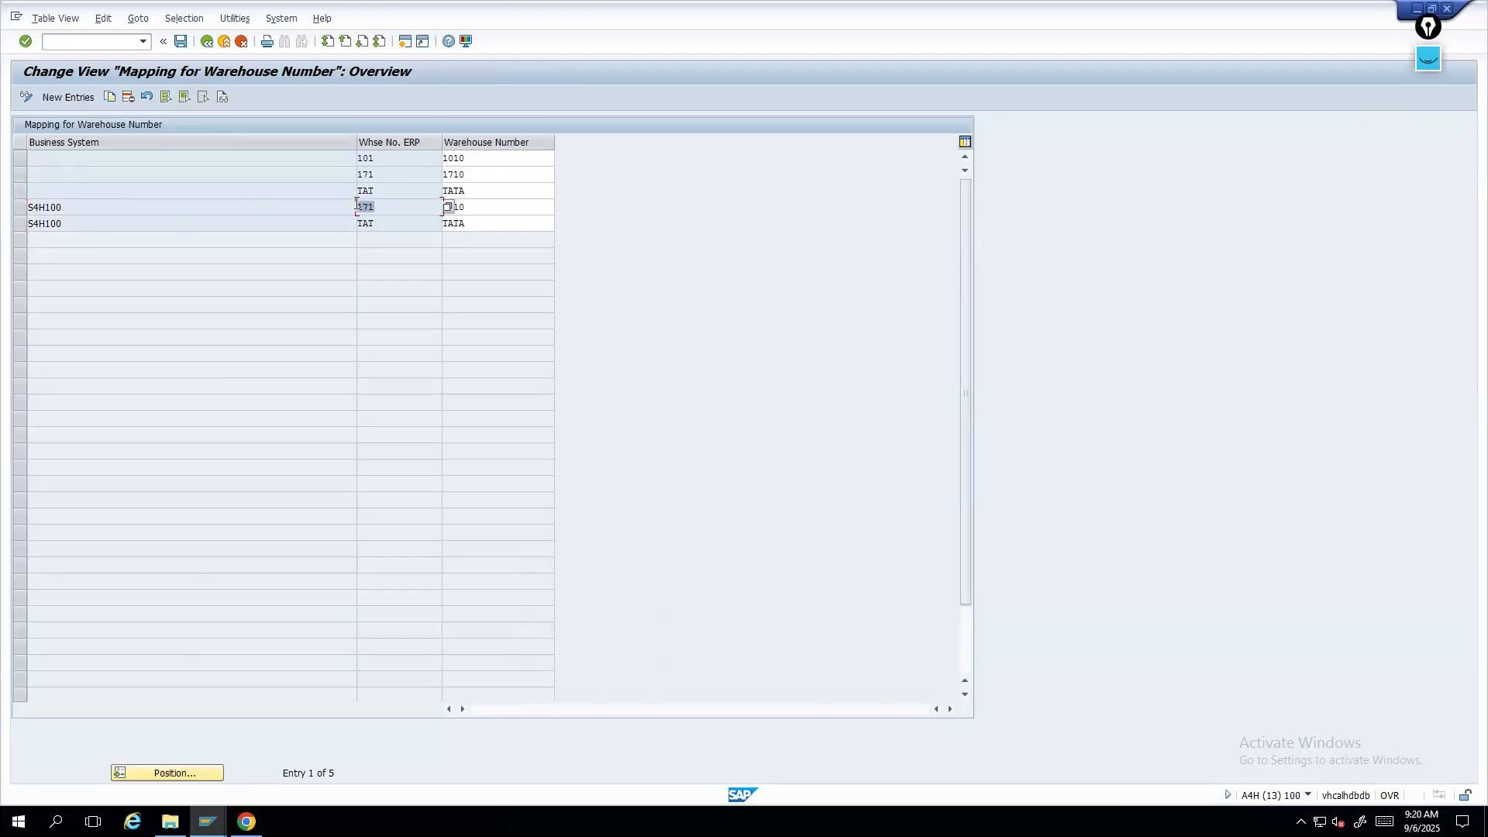
pyautogui.doubleClick(512, 209)
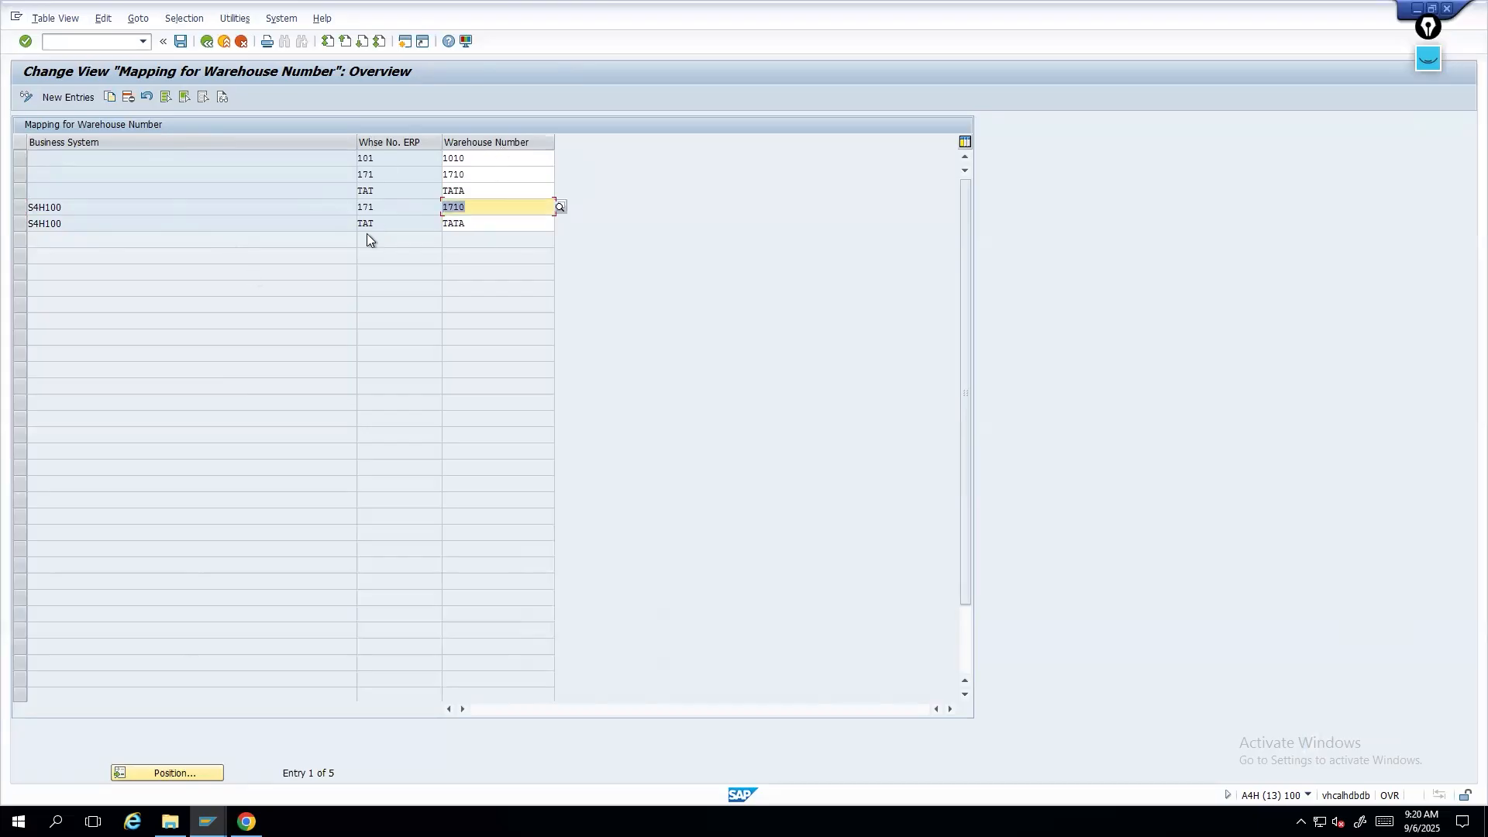
pyautogui.moveTo(82, 203); pyautogui.dragTo(28, 204)
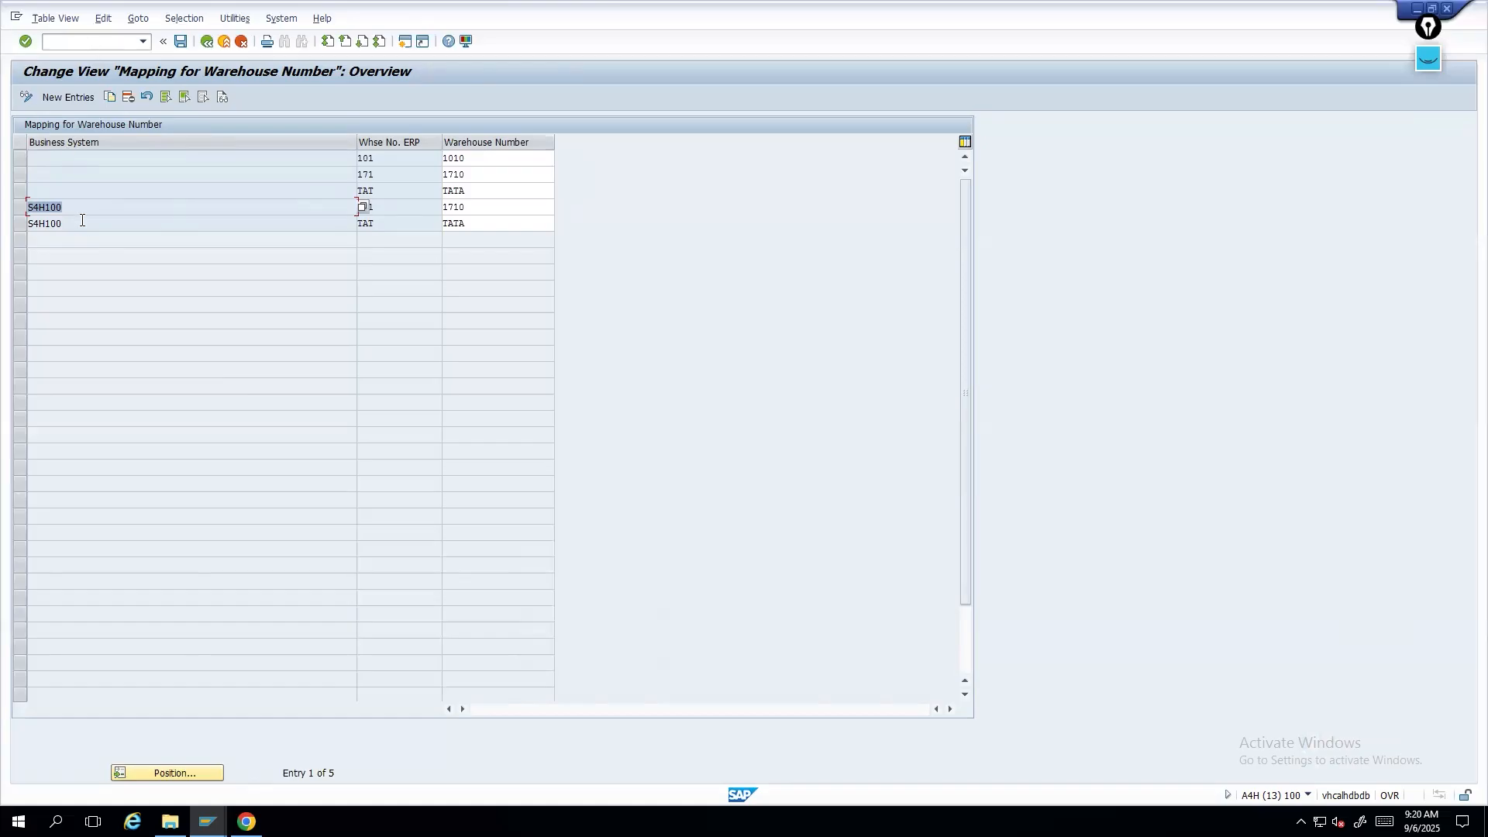
# - Return to the IMG, switch to the presentation and move on to the next slide
pyautogui.click(206, 40)
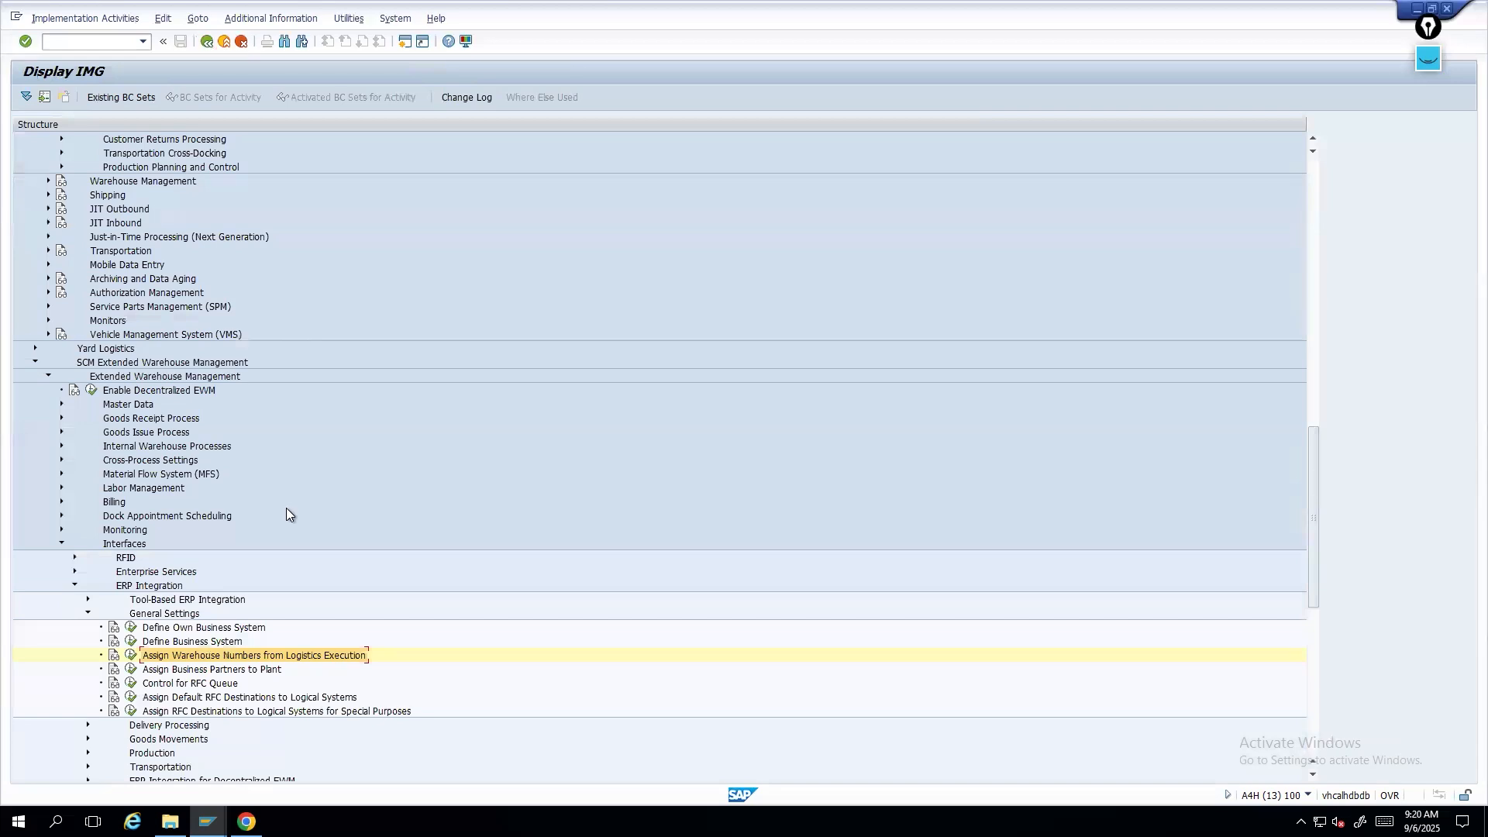
pyautogui.click(487, 11)
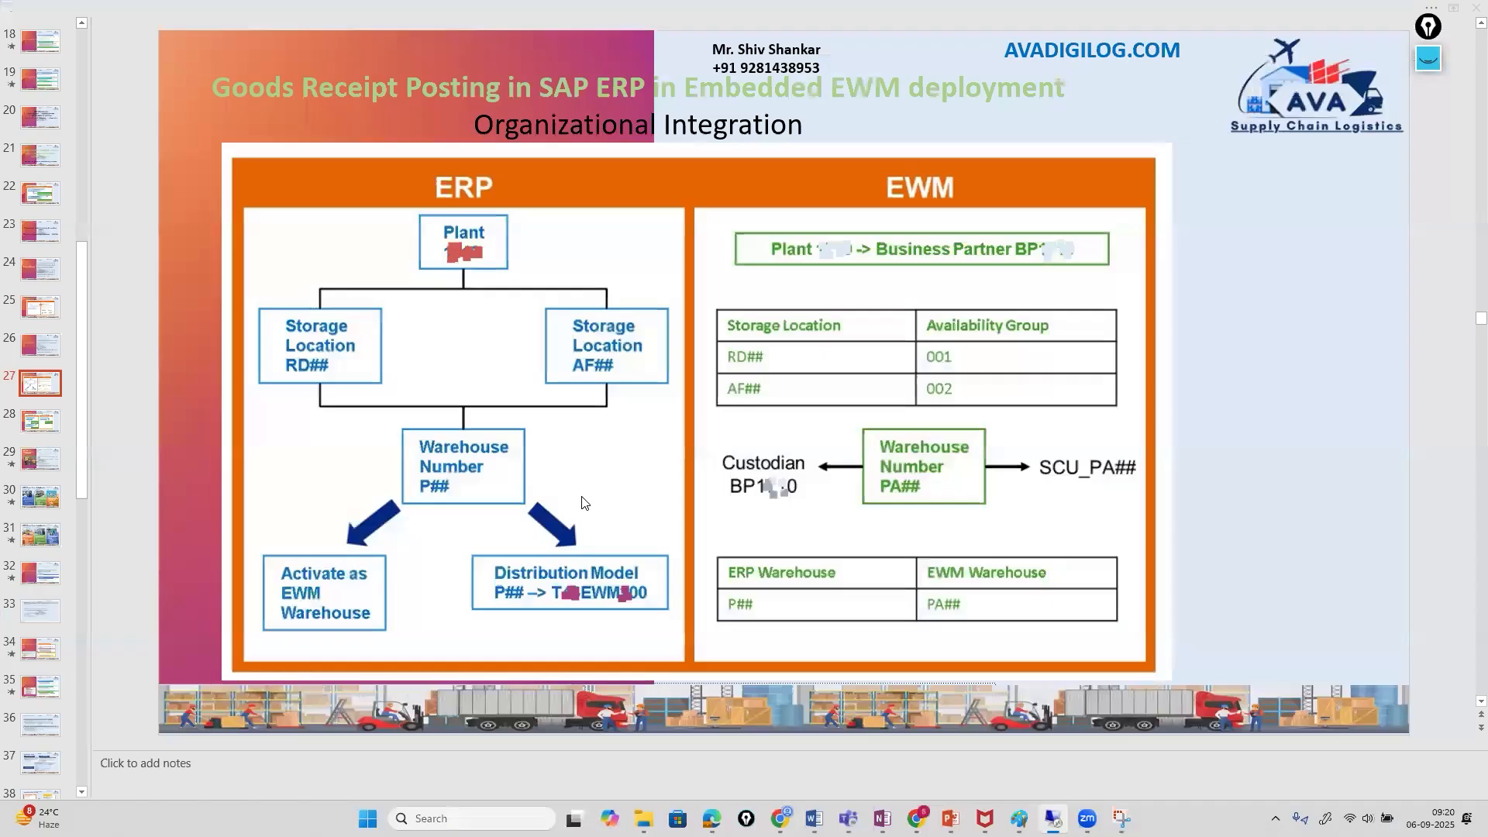
pyautogui.click(52, 434)
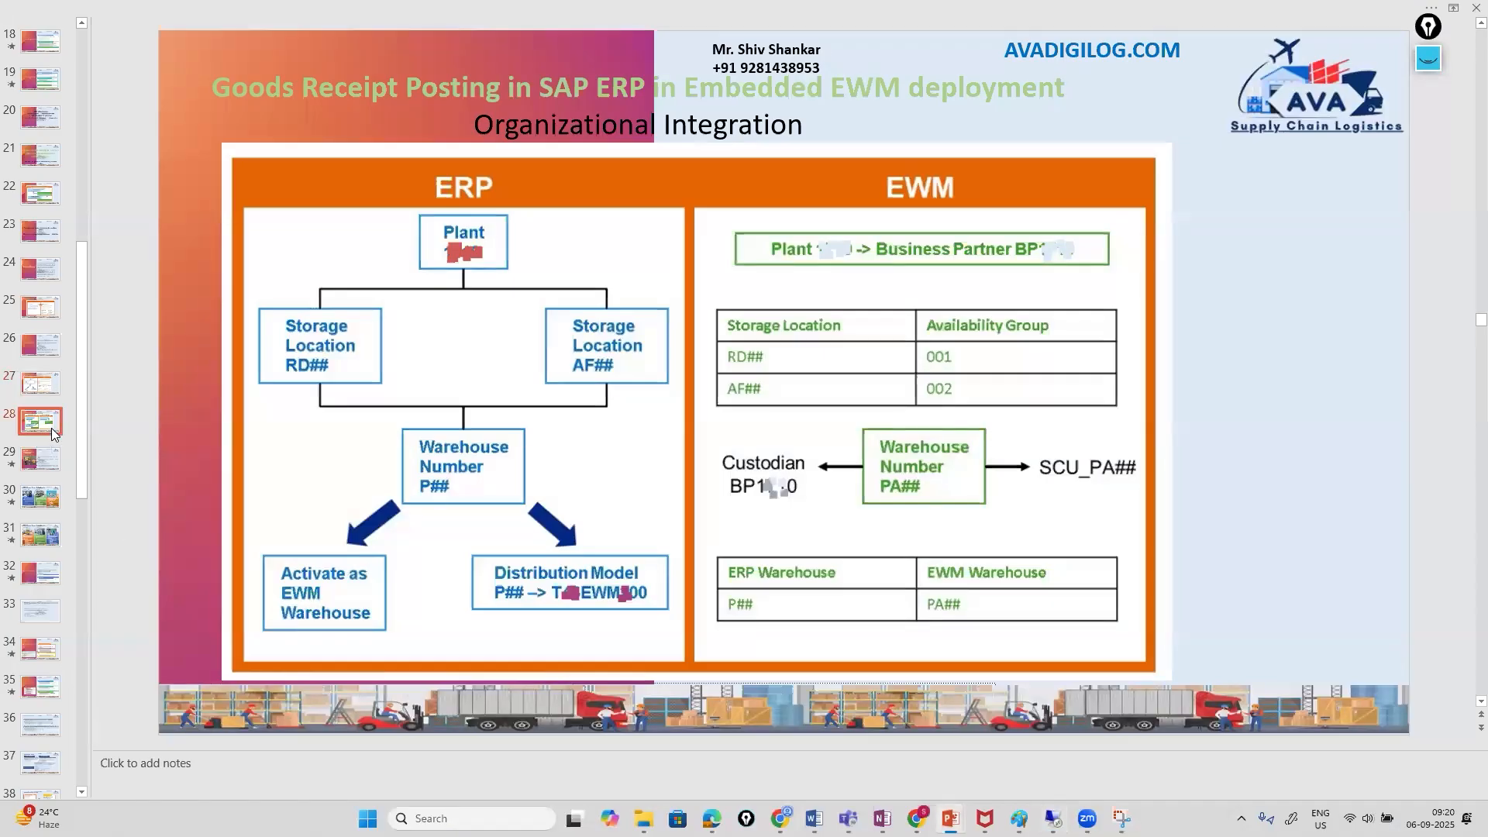
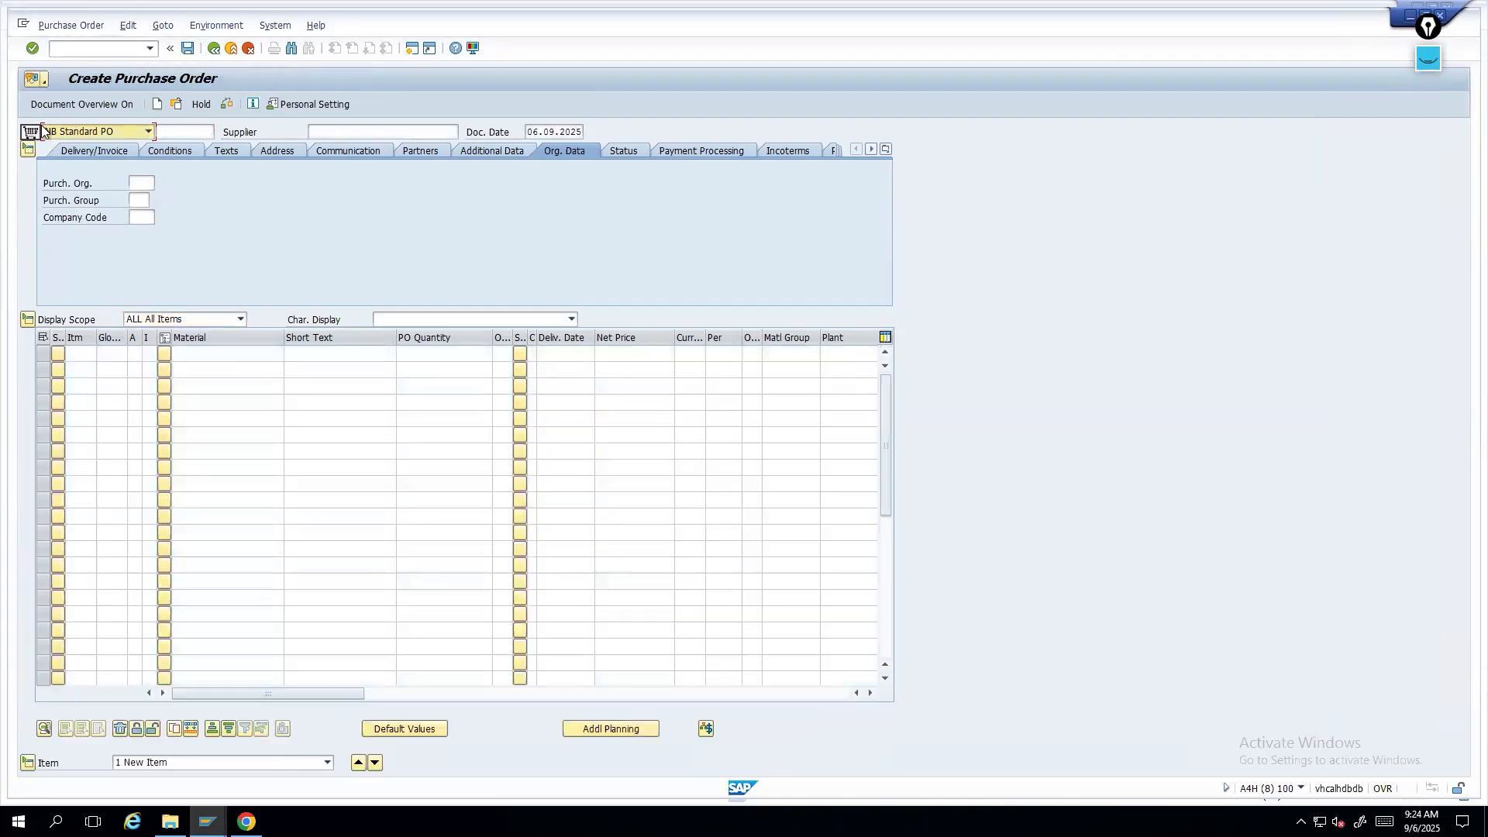
pyautogui.click(64, 106)
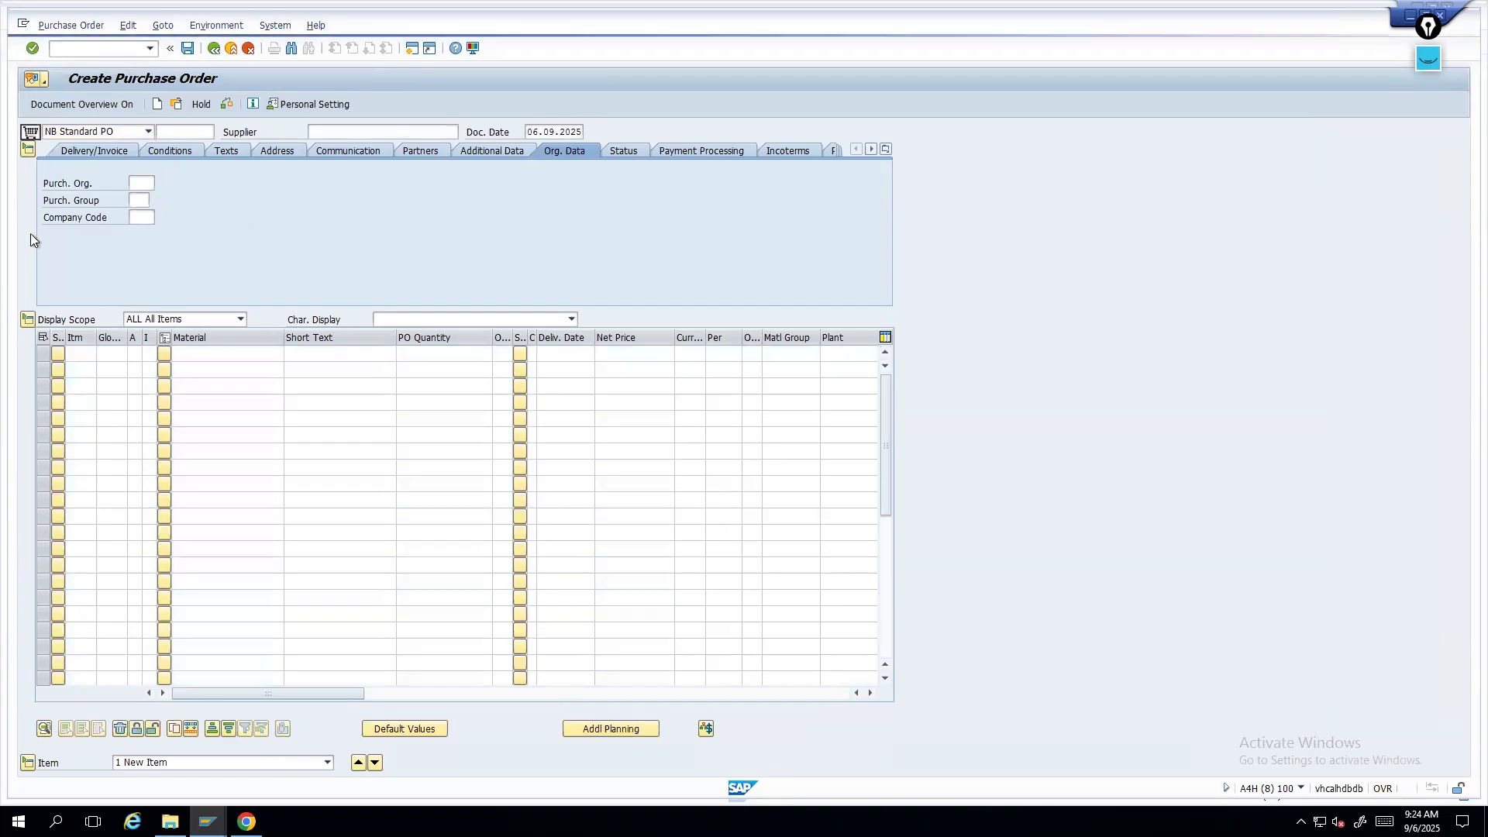
pyautogui.click(37, 203)
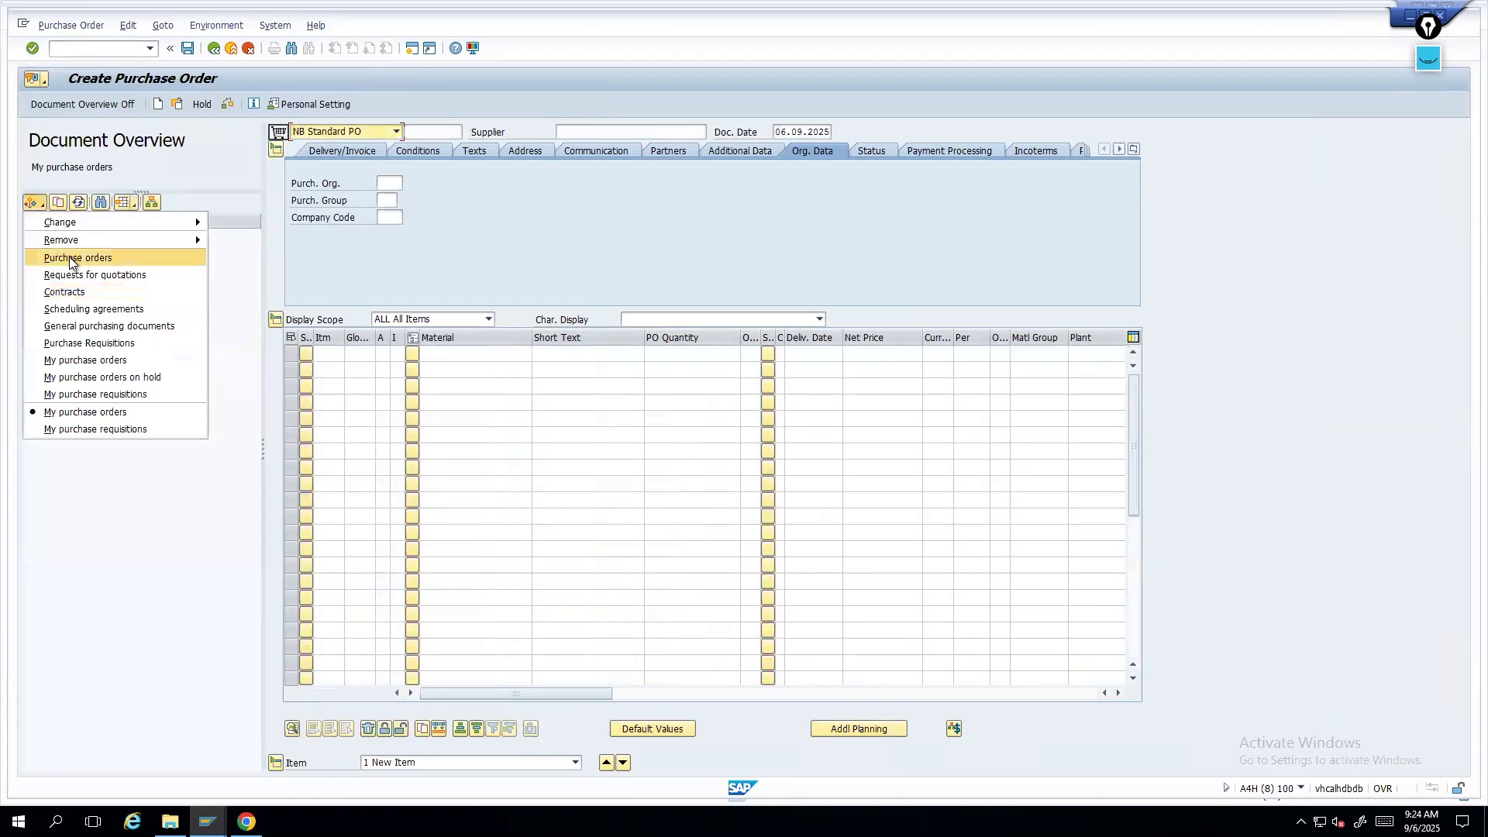
pyautogui.click(239, 290)
pyautogui.click(64, 335)
pyautogui.click(62, 205)
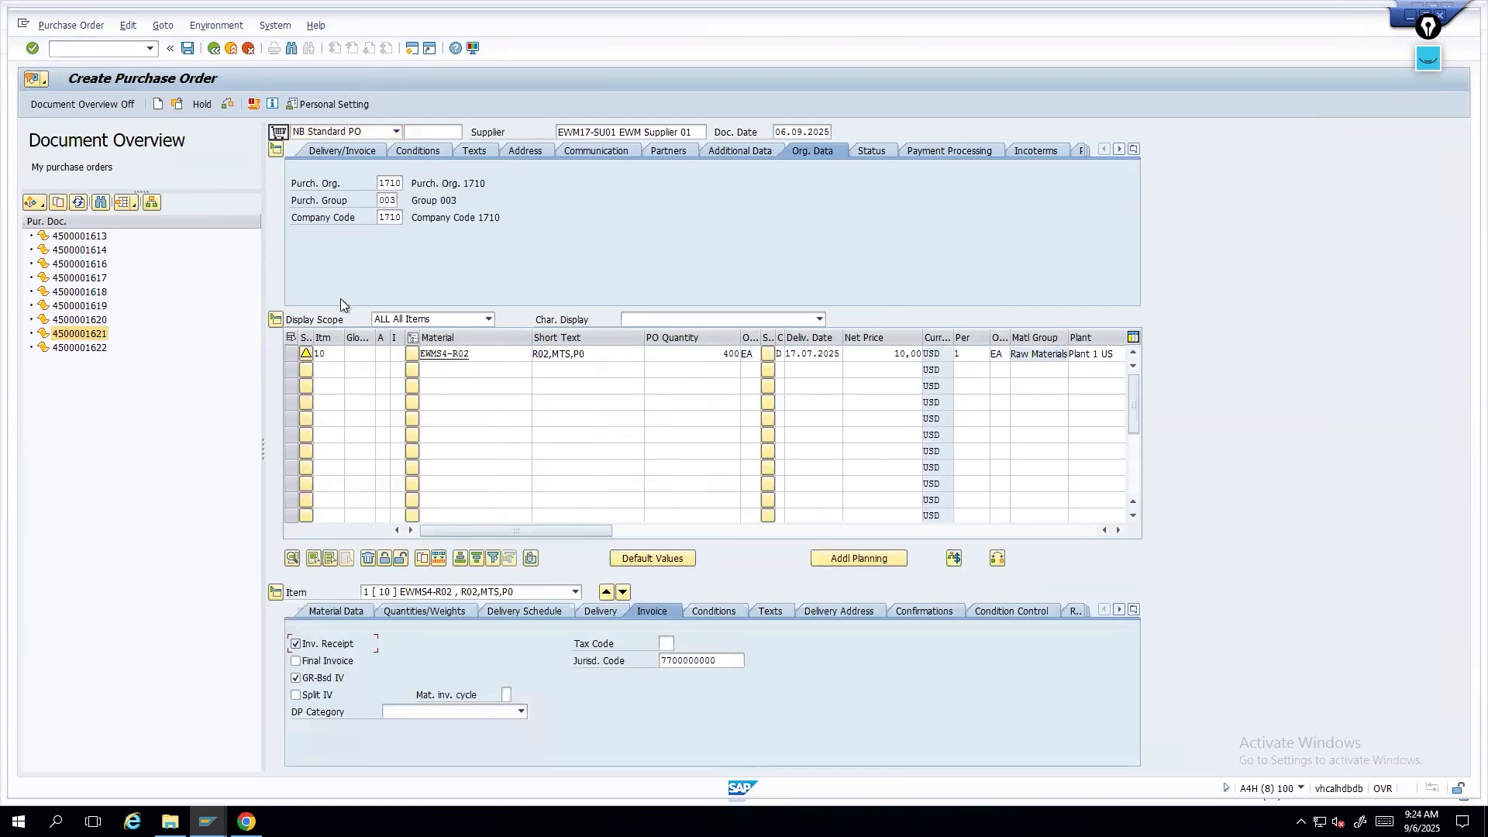
pyautogui.moveTo(261, 447); pyautogui.dragTo(154, 433)
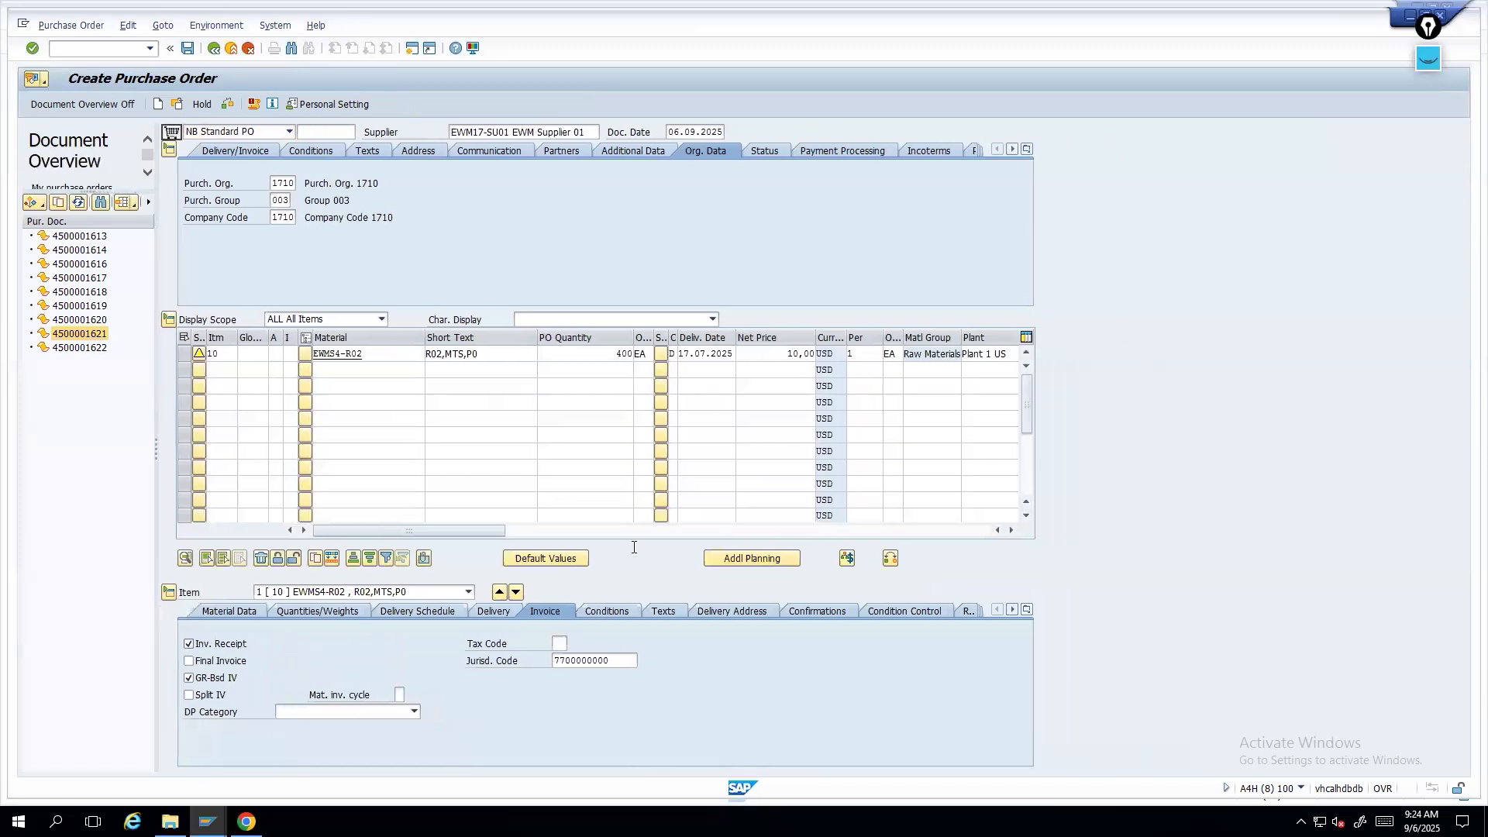
pyautogui.click(1011, 531)
pyautogui.click(1011, 532)
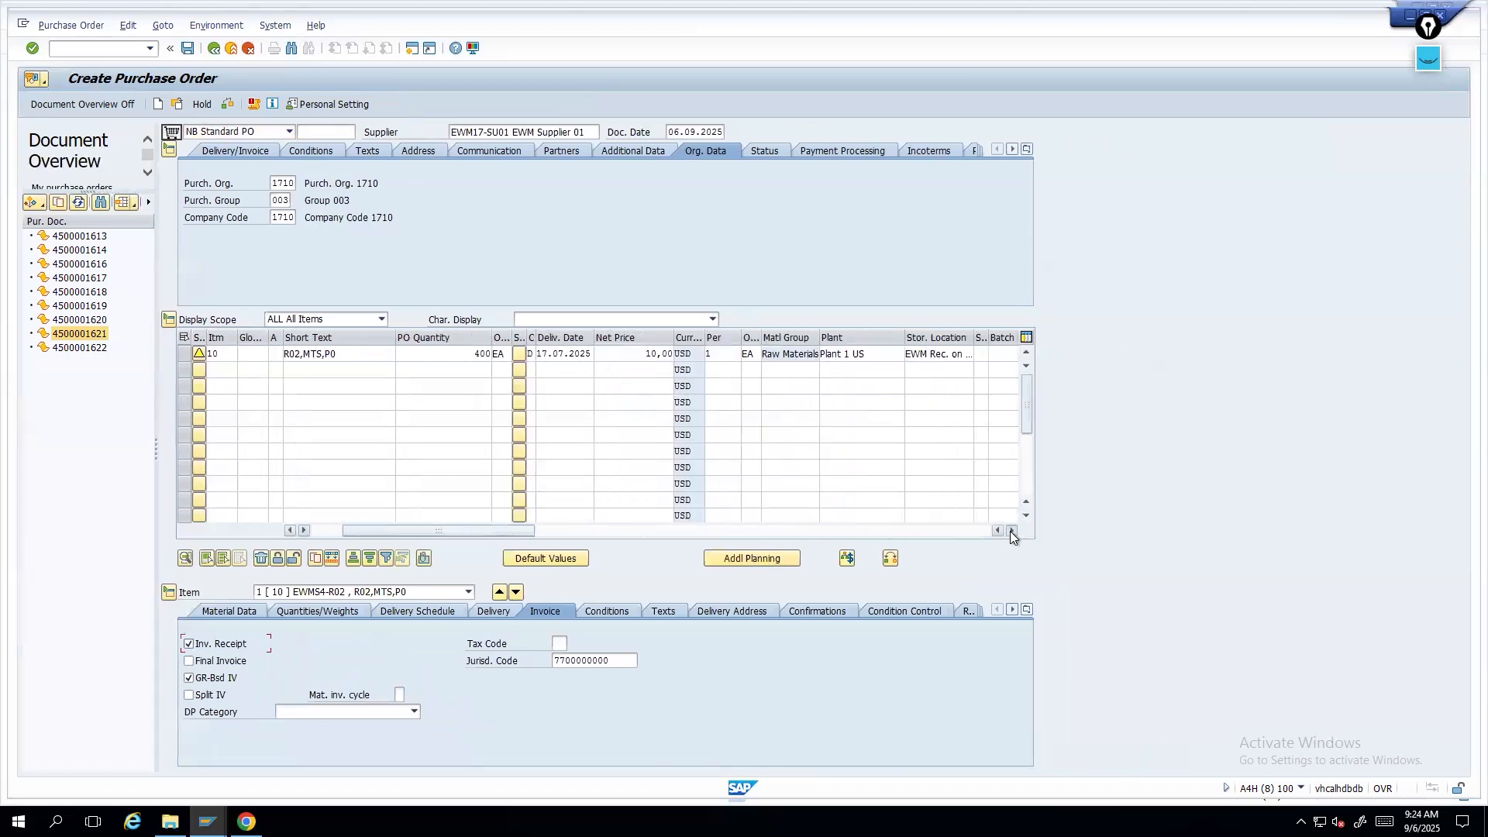
pyautogui.click(1011, 532)
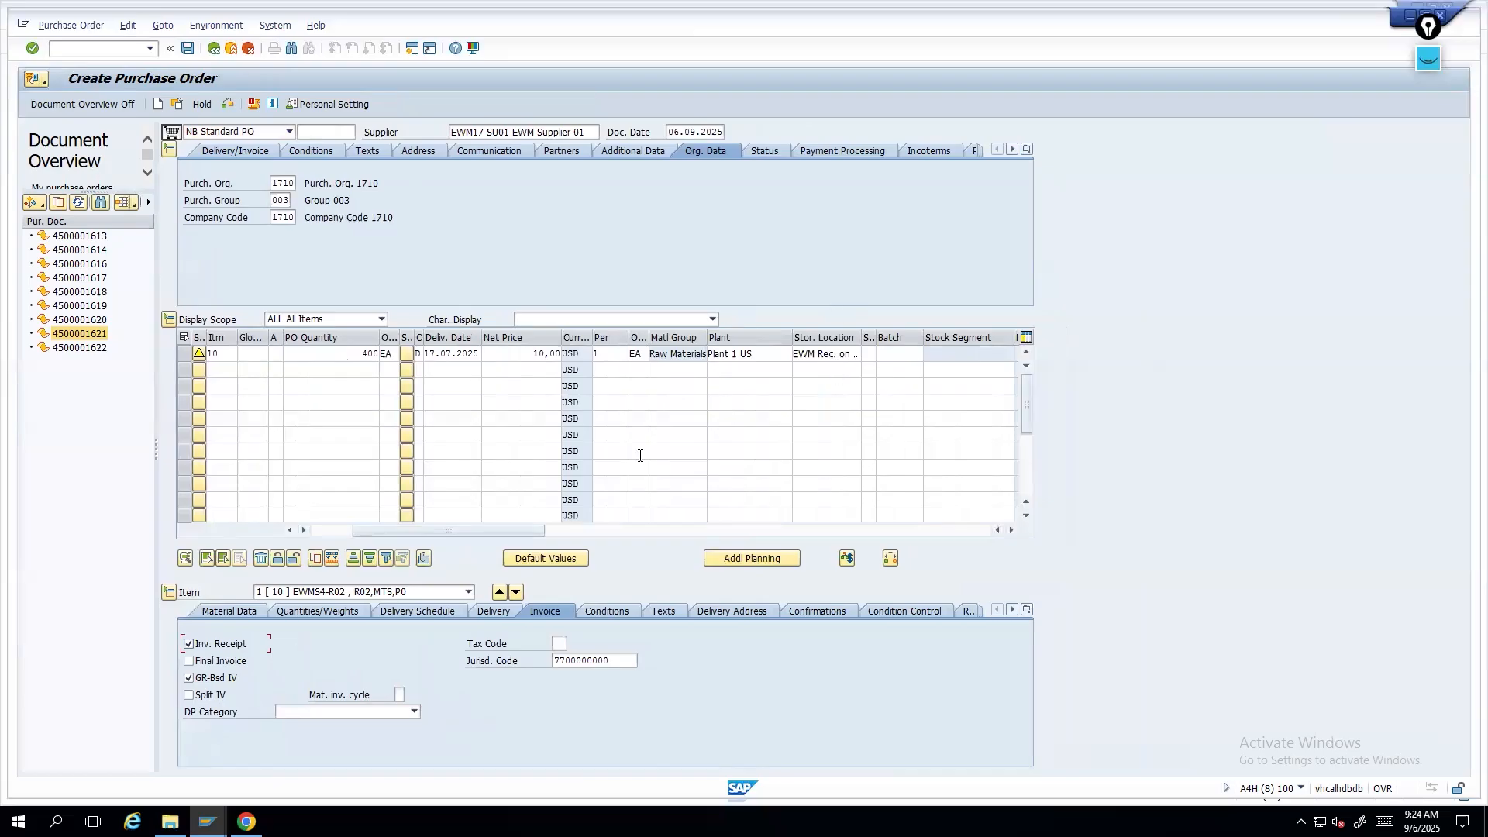
pyautogui.click(812, 611)
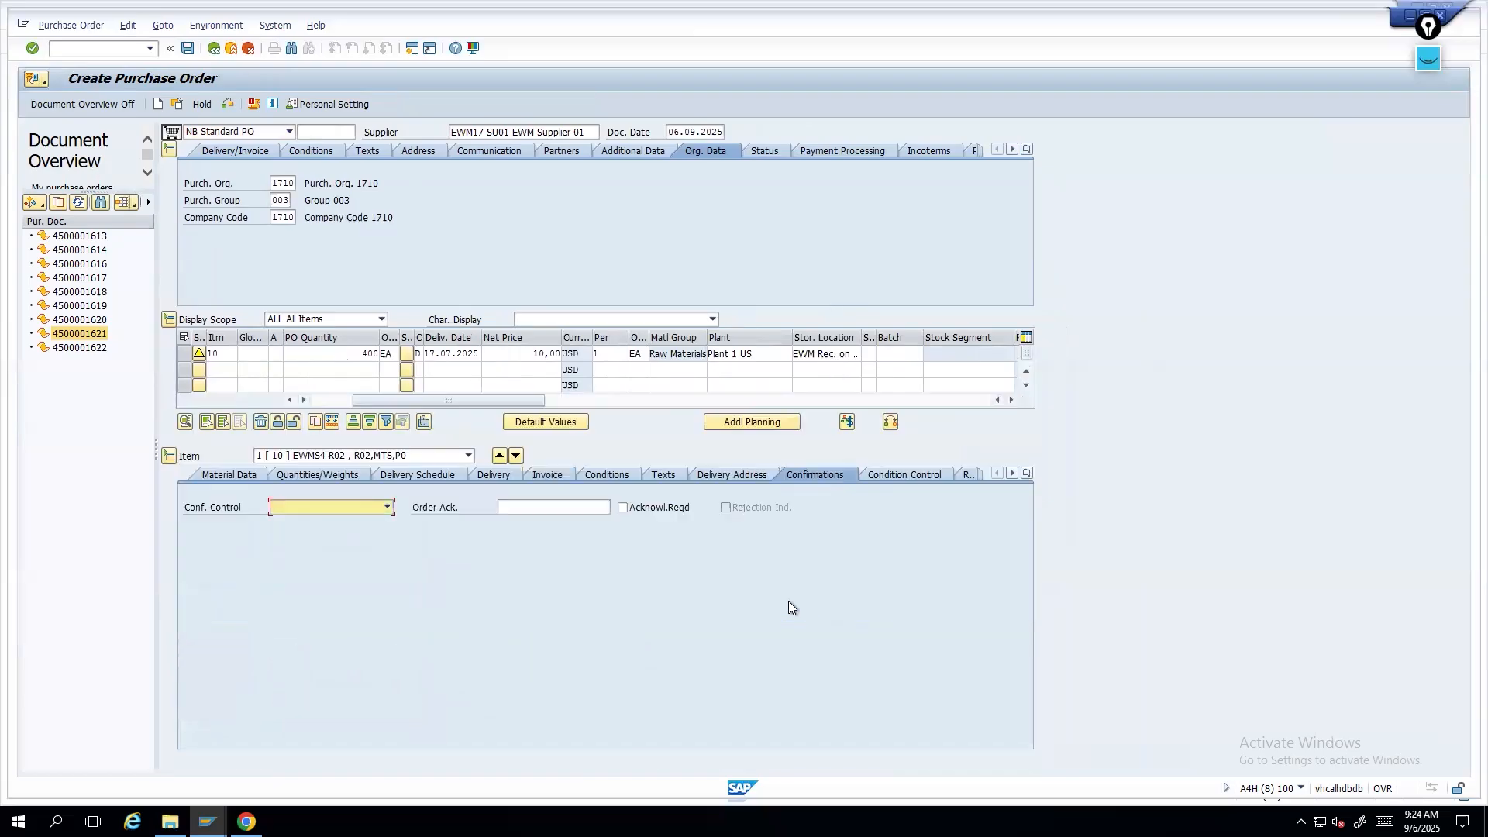
pyautogui.click(383, 508)
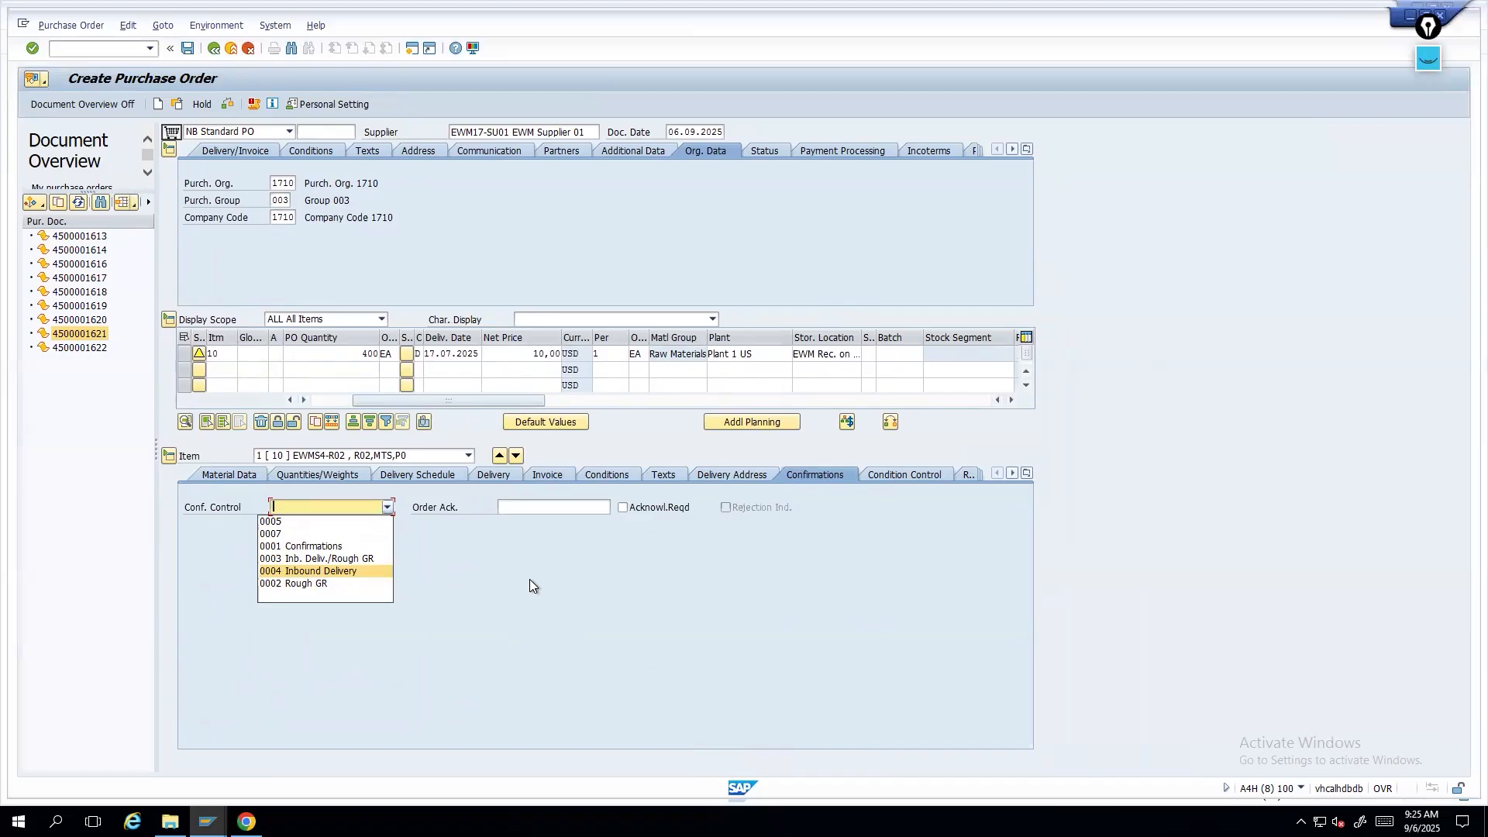
pyautogui.click(206, 821)
pyautogui.moveTo(1194, 761)
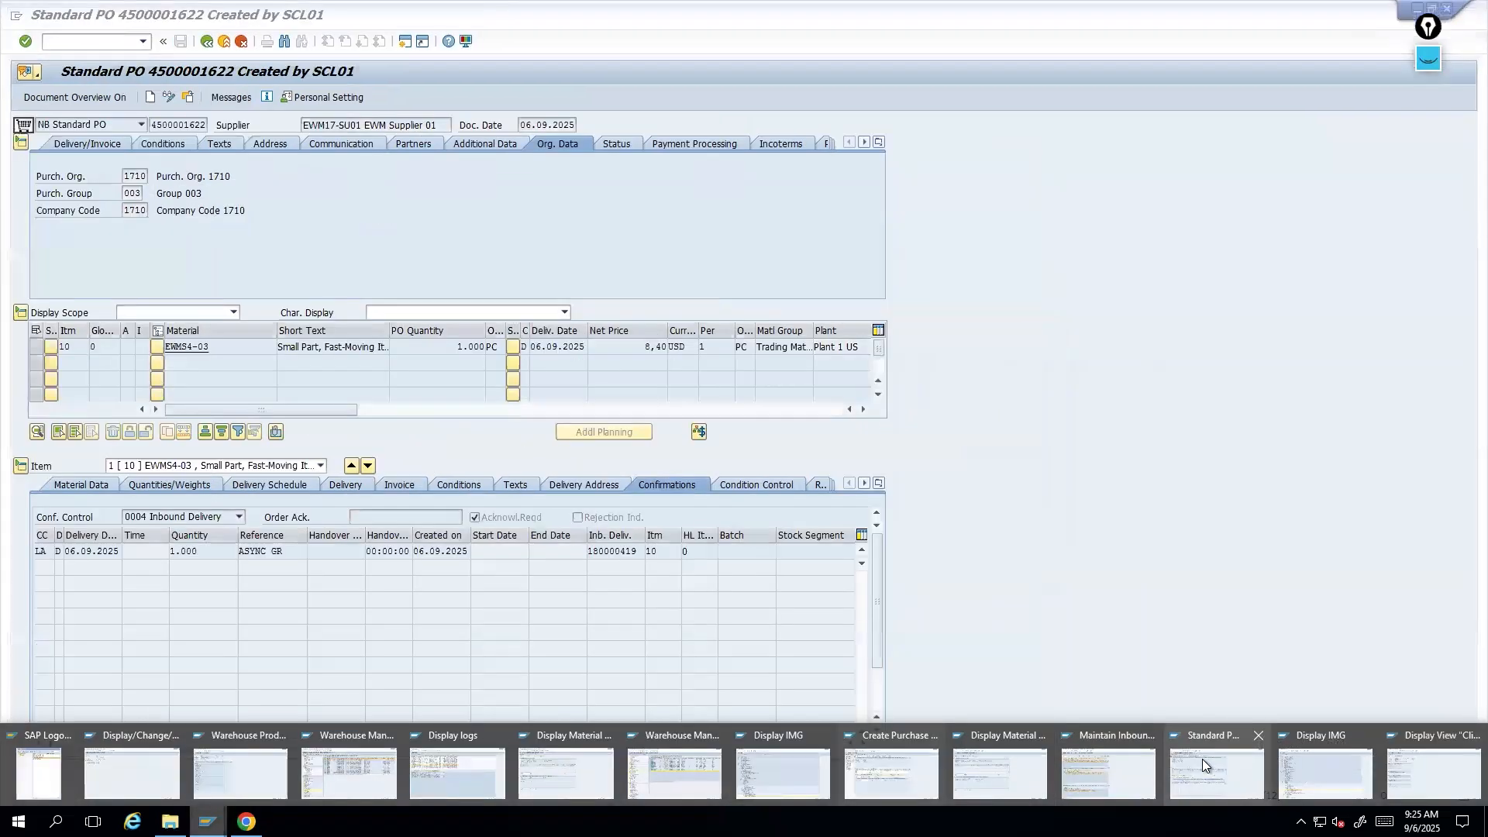
pyautogui.click(1183, 767)
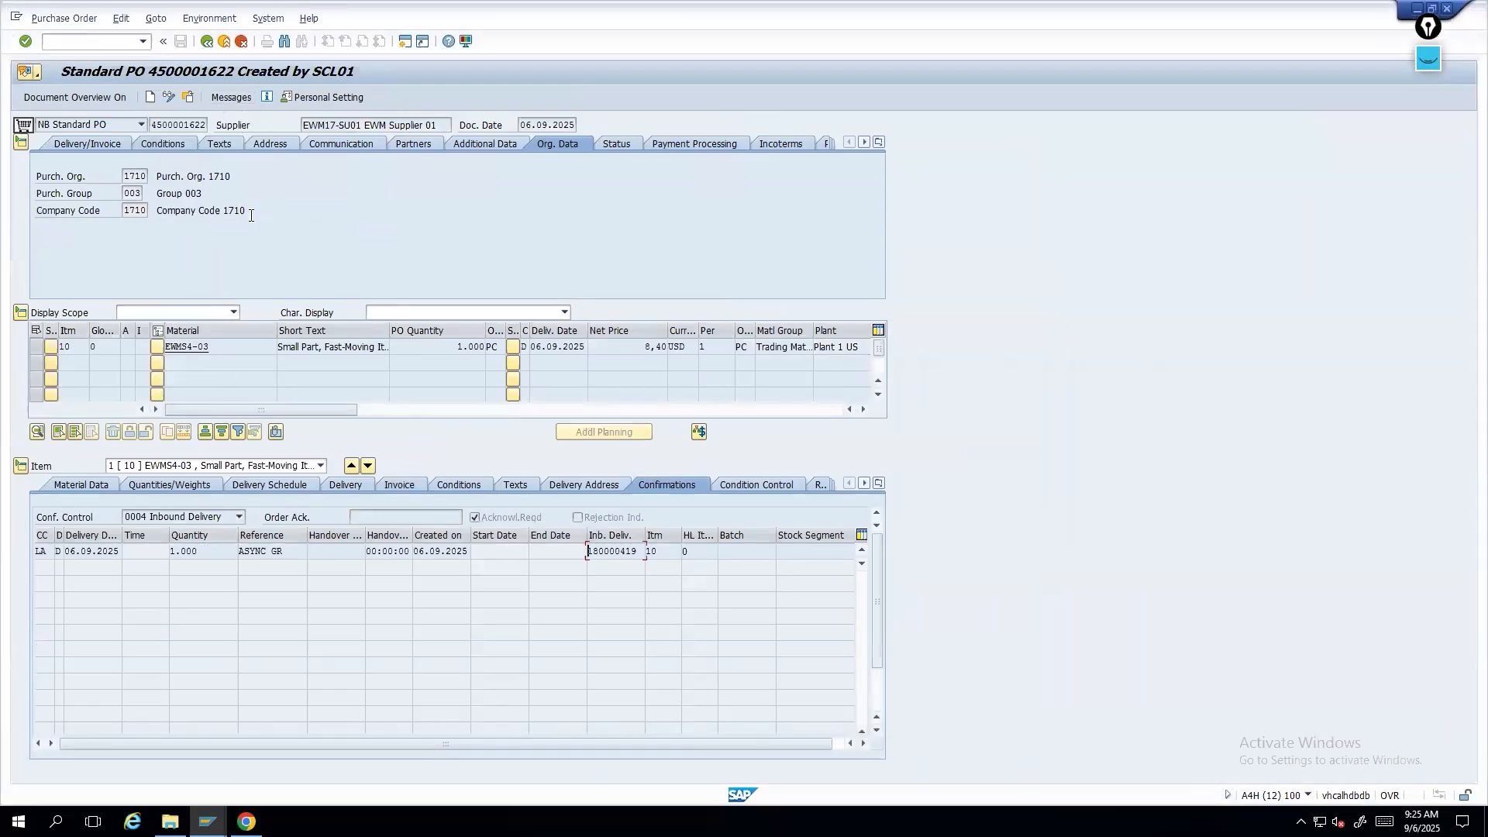
pyautogui.click(238, 517)
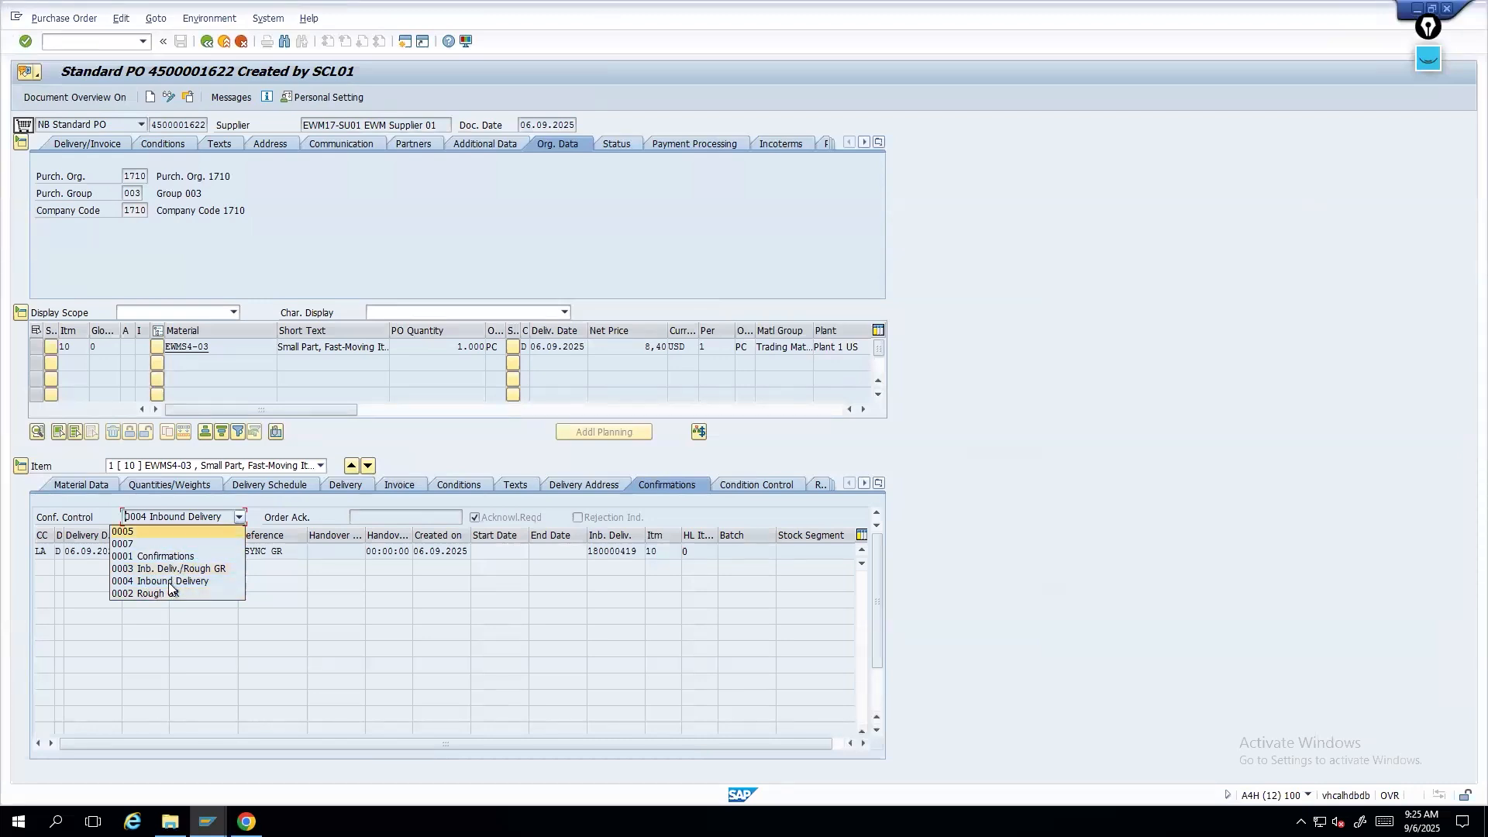
pyautogui.click(601, 558)
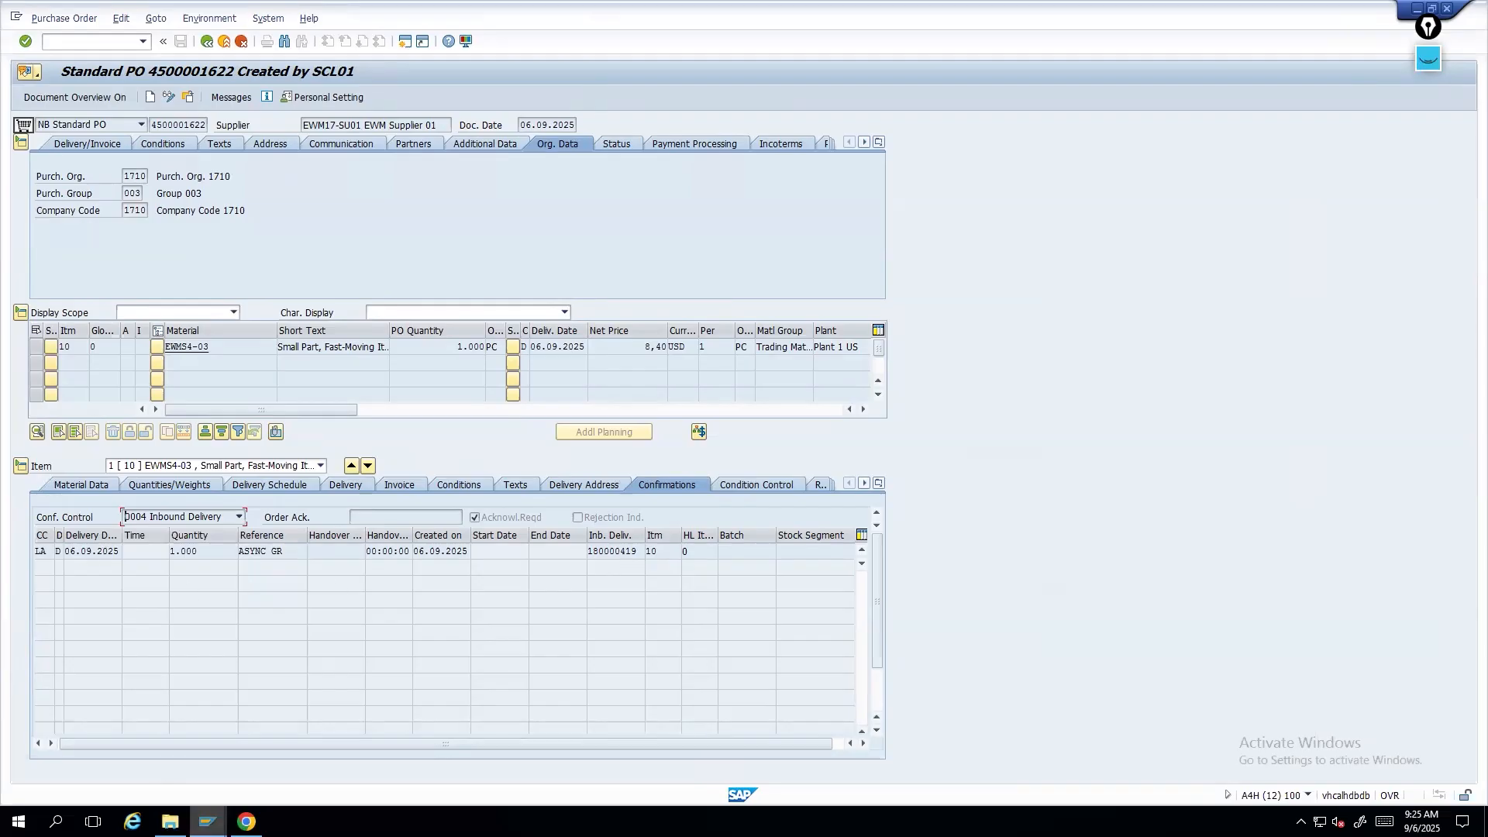
pyautogui.click(207, 821)
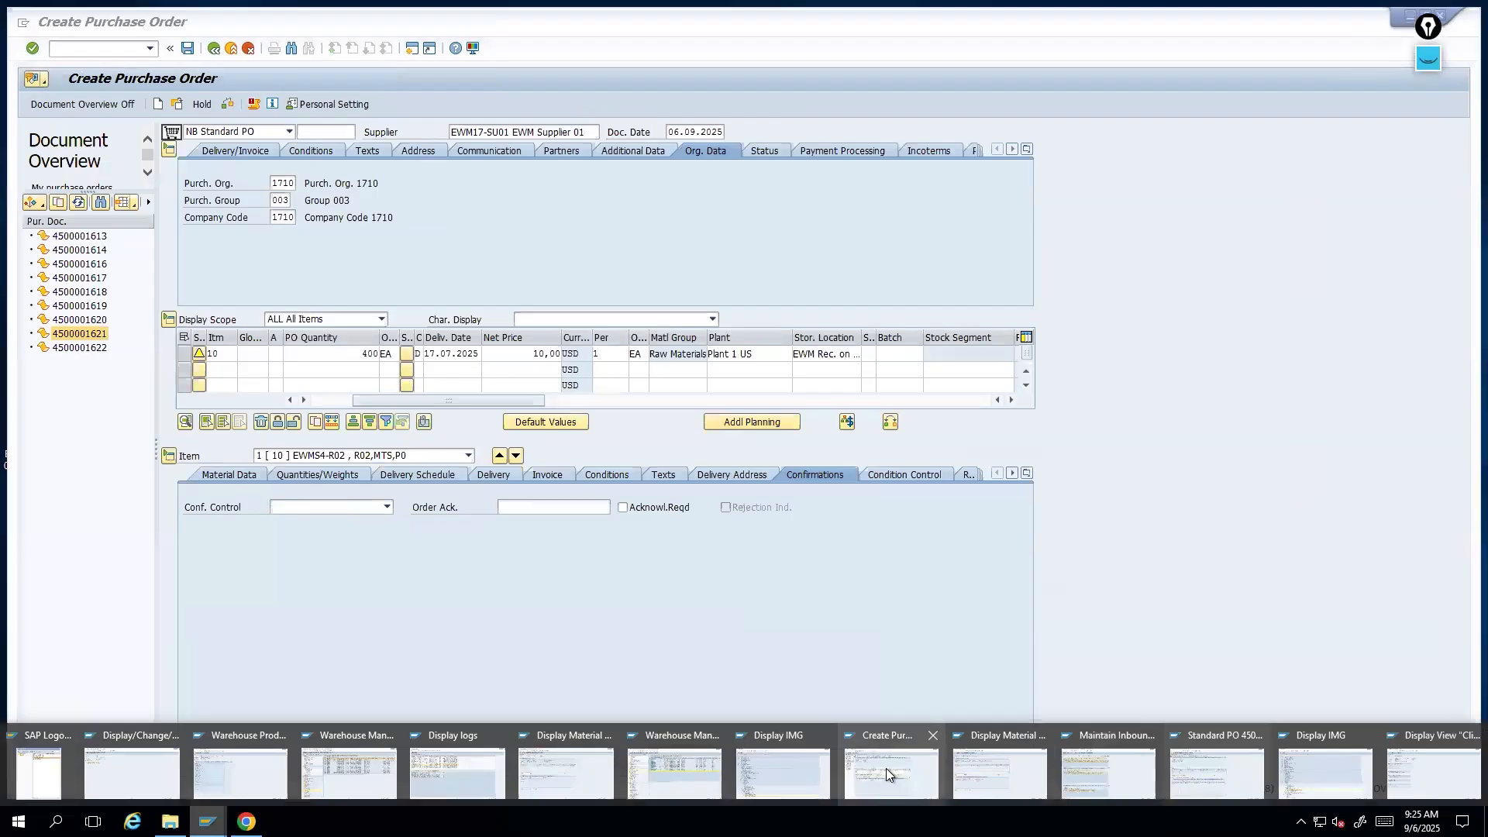
pyautogui.click(886, 769)
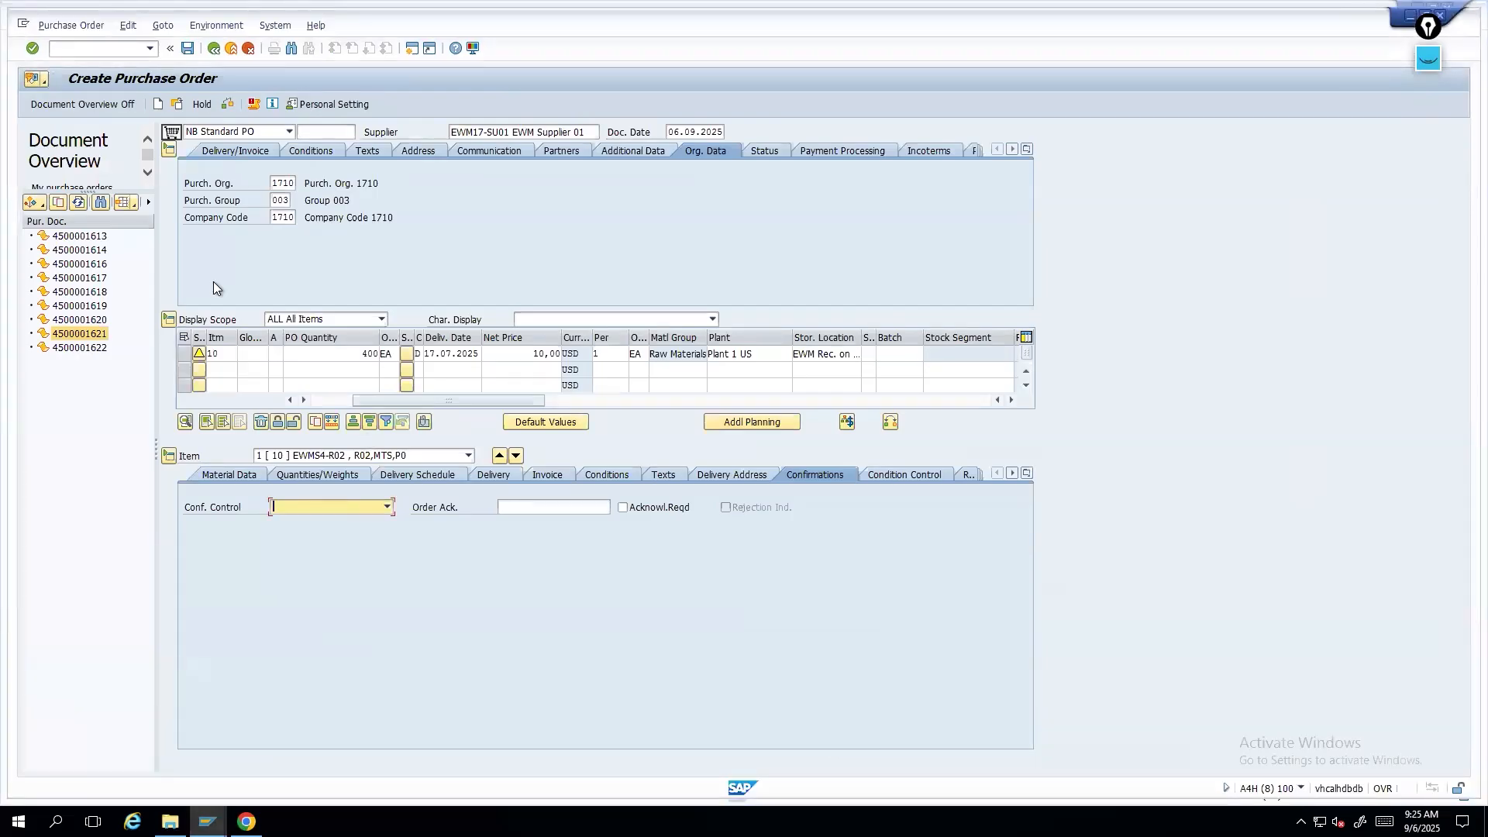
# - Save the new purchase order with the confirmation control left empty
pyautogui.click(366, 509)
pyautogui.click(564, 606)
pyautogui.click(188, 48)
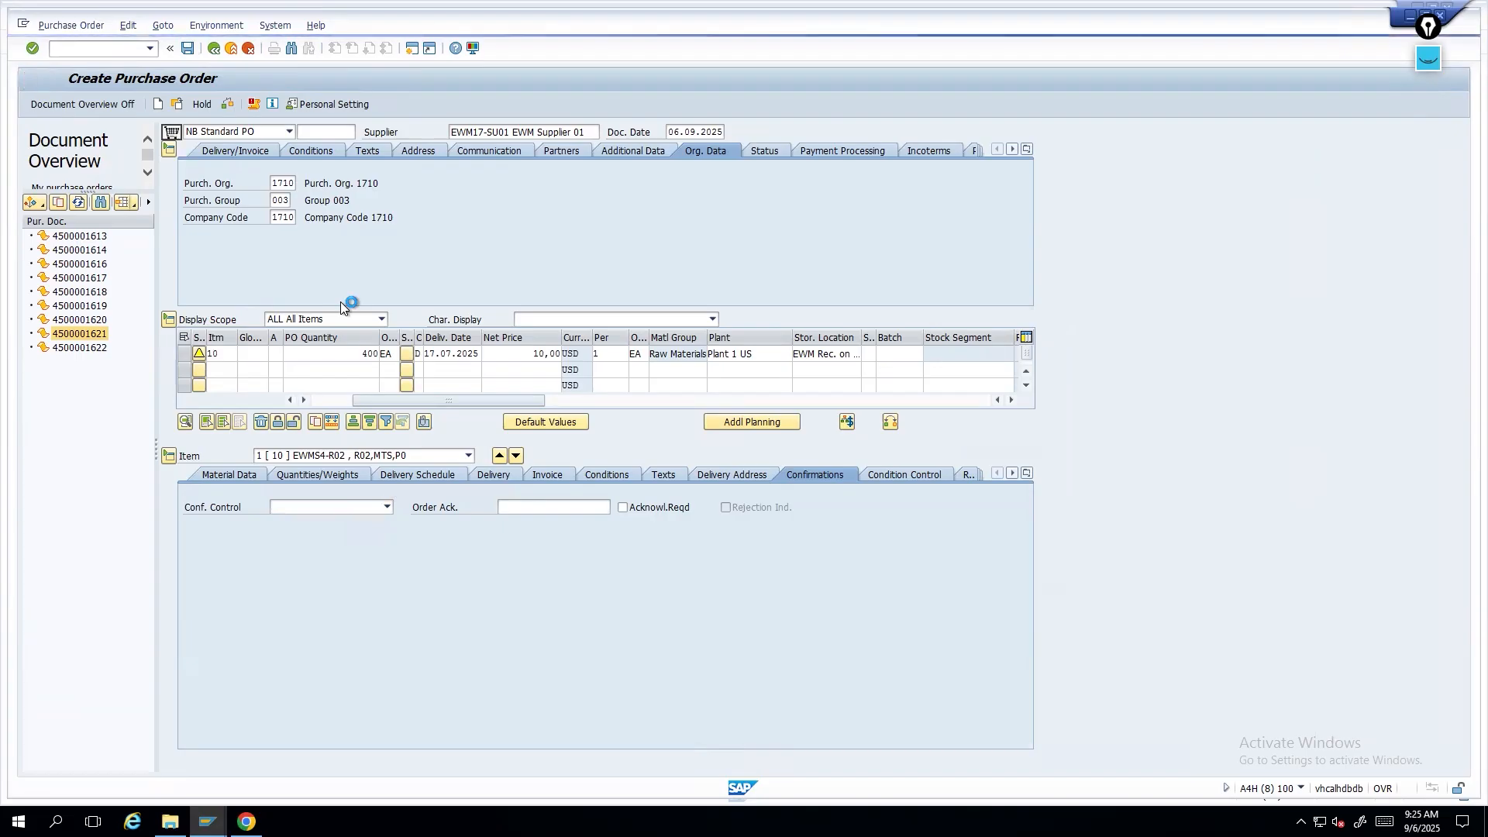
pyautogui.click(176, 105)
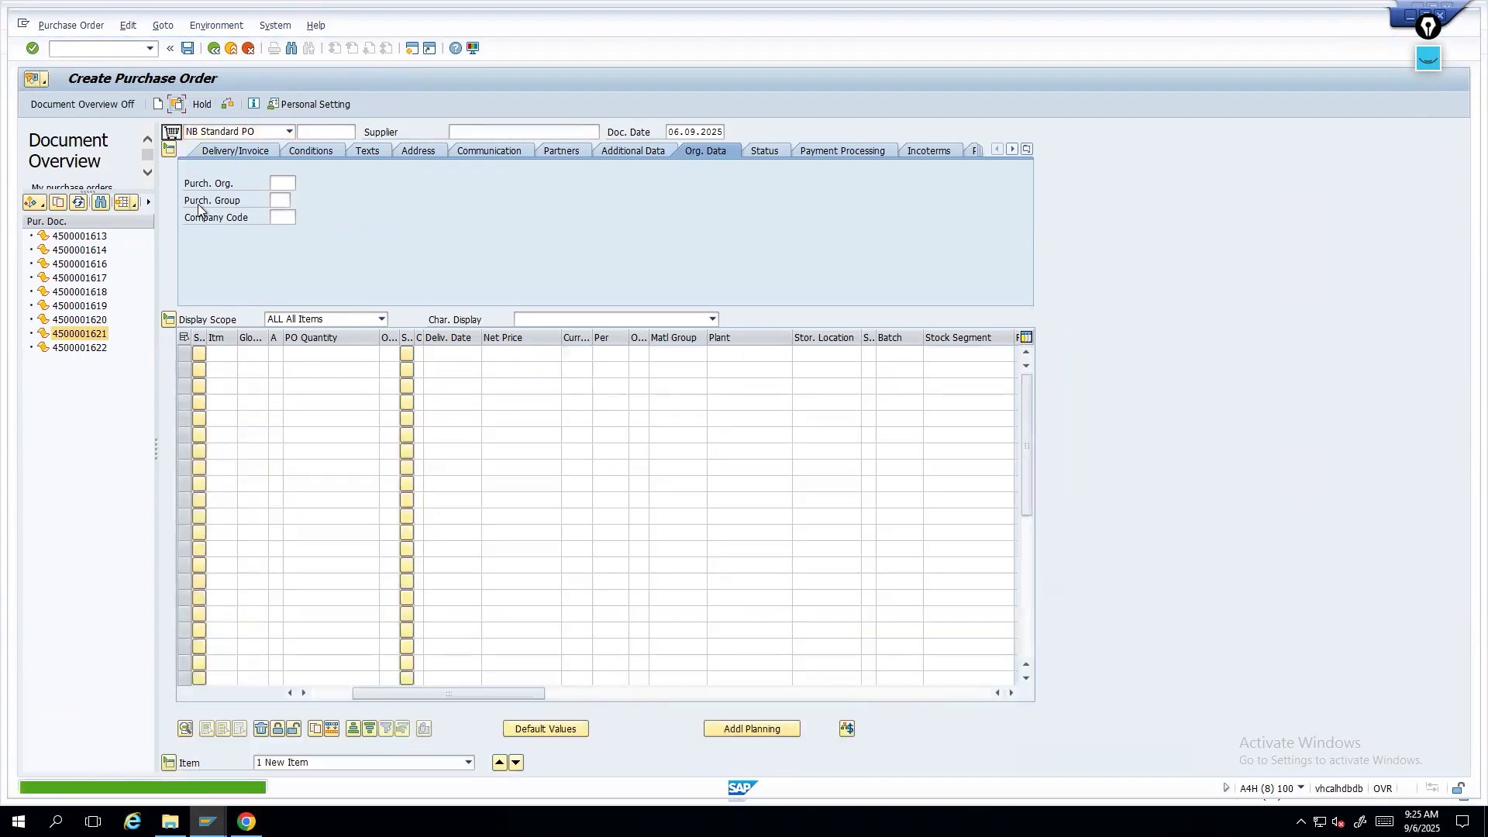
pyautogui.press('Return')
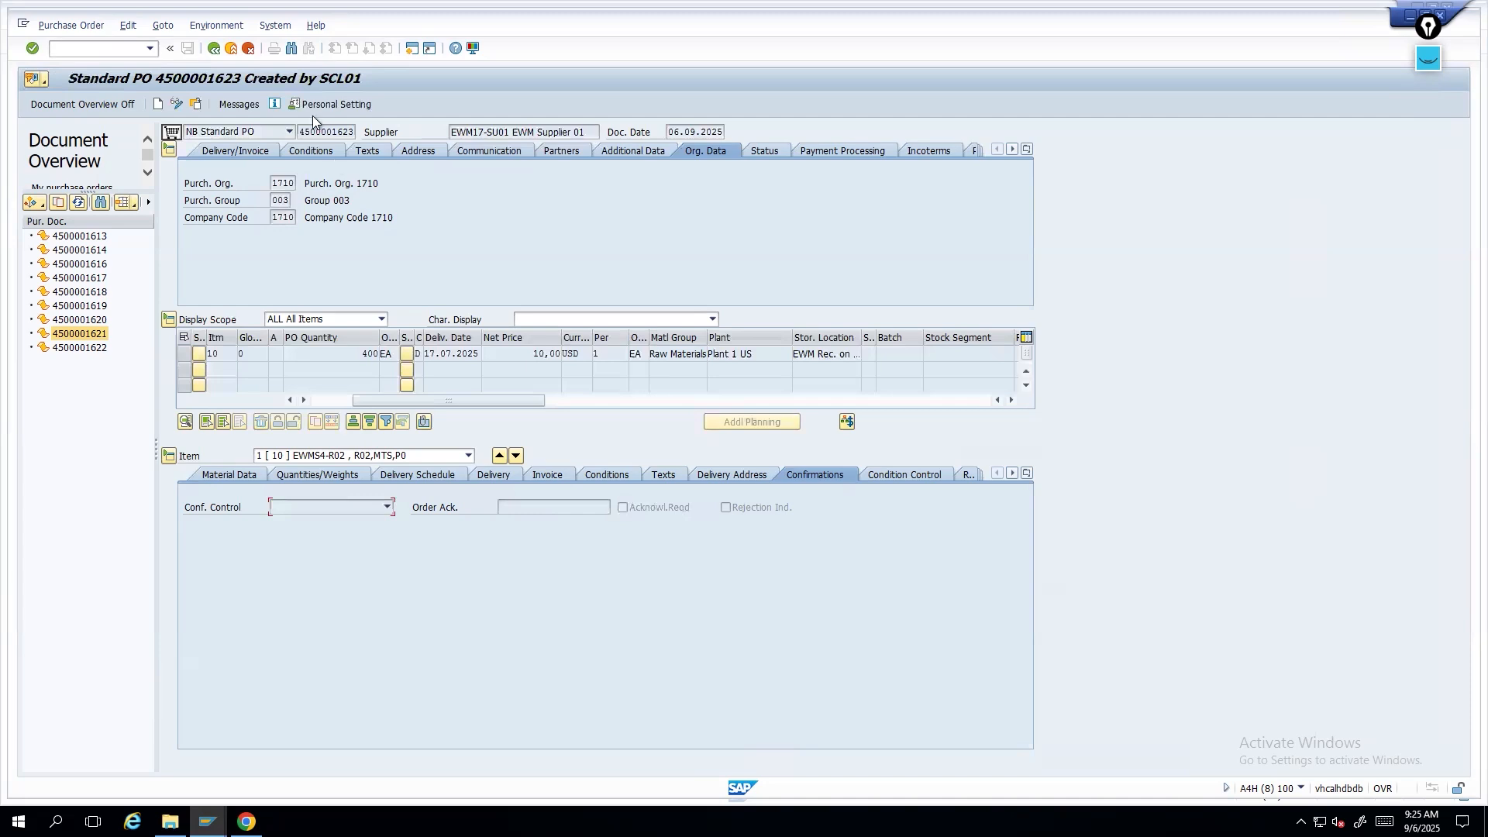
# - Copy the new purchase order's number and, in a new session, expand the menu to Purchase Order follow-on functions
pyautogui.click(301, 132)
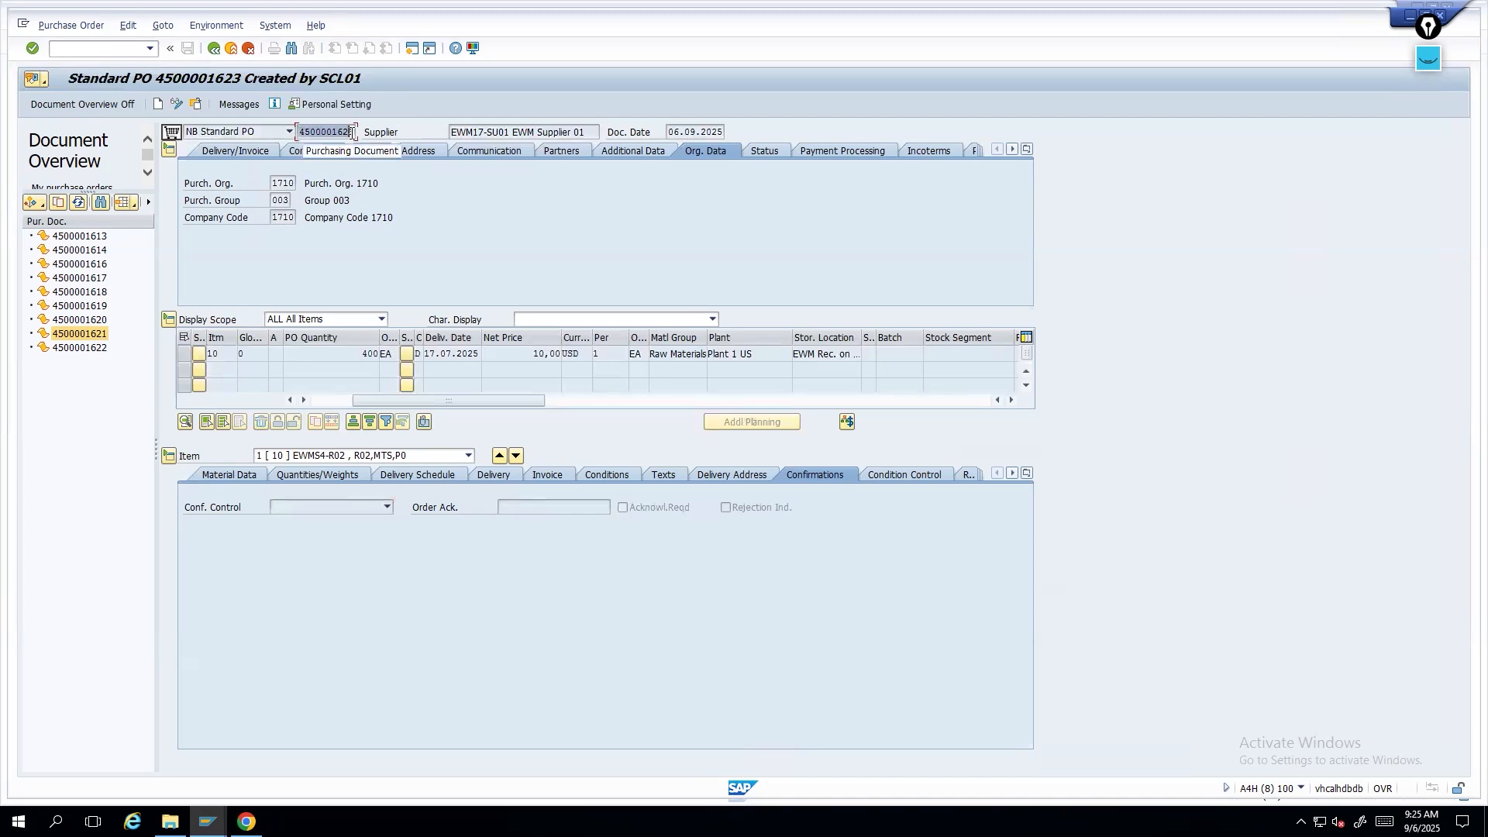
pyautogui.click(413, 48)
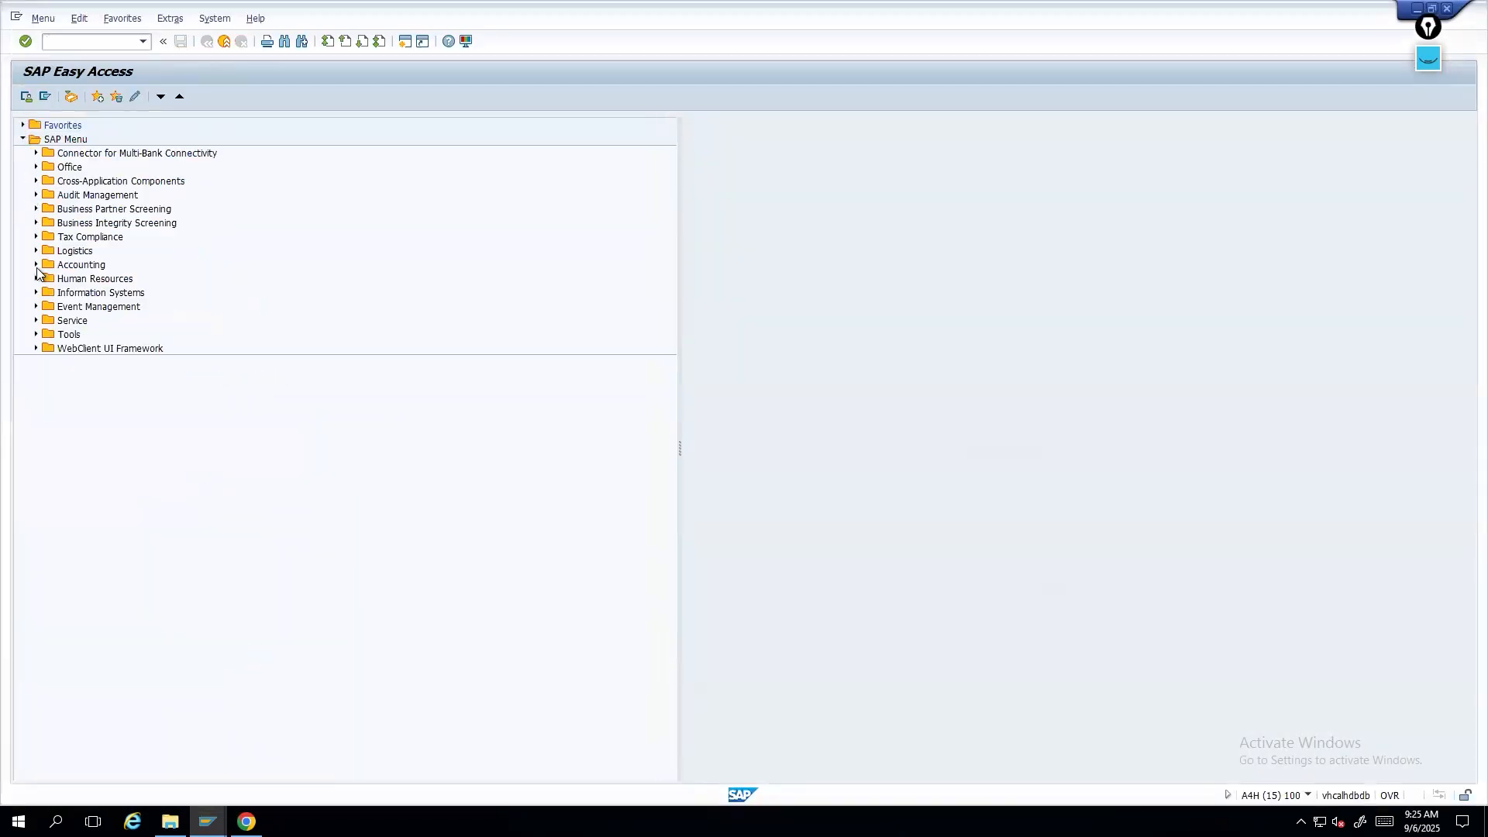
pyautogui.click(36, 251)
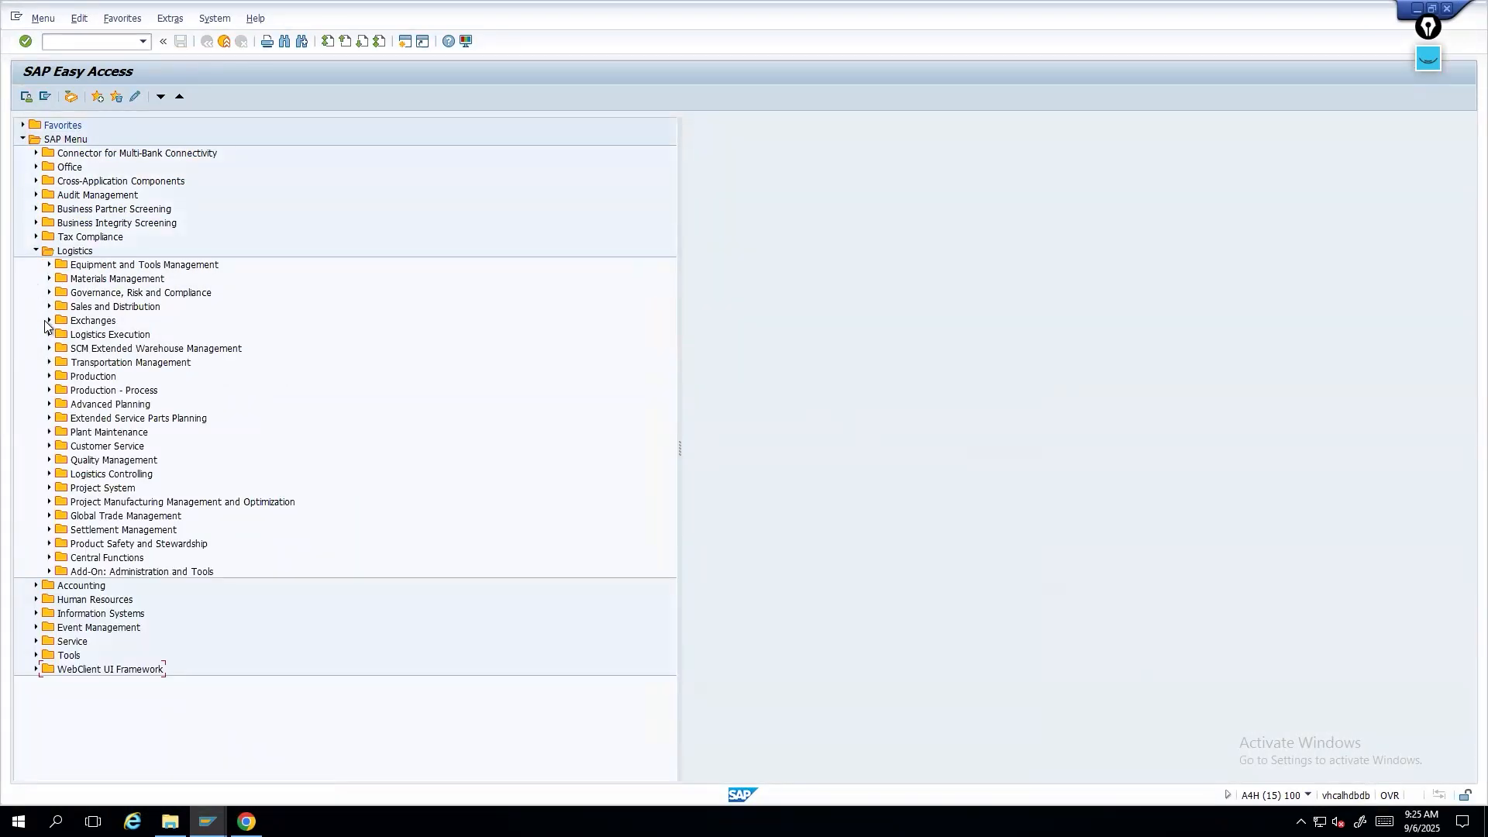
pyautogui.click(49, 279)
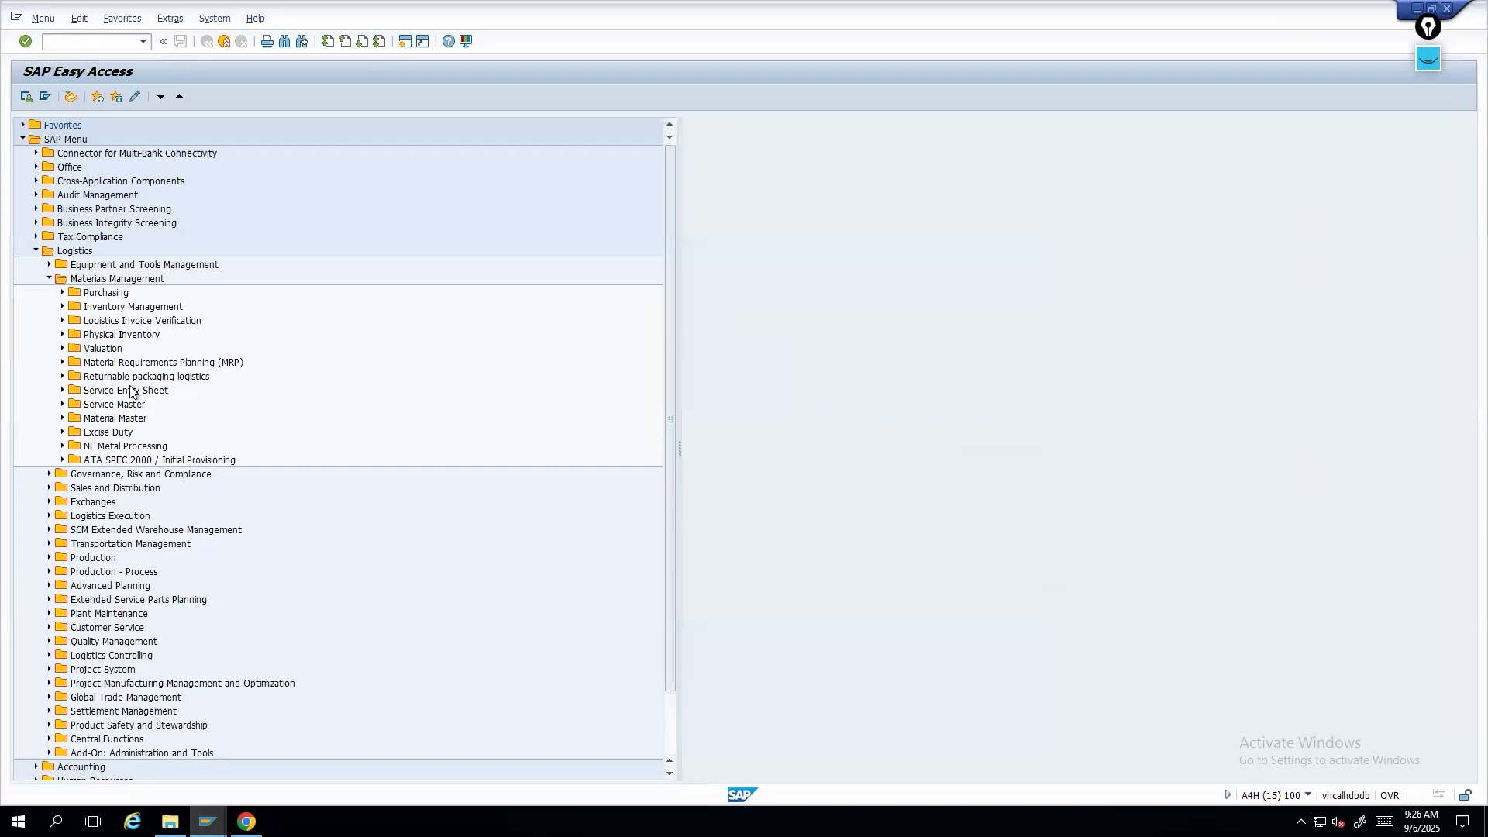
pyautogui.click(62, 292)
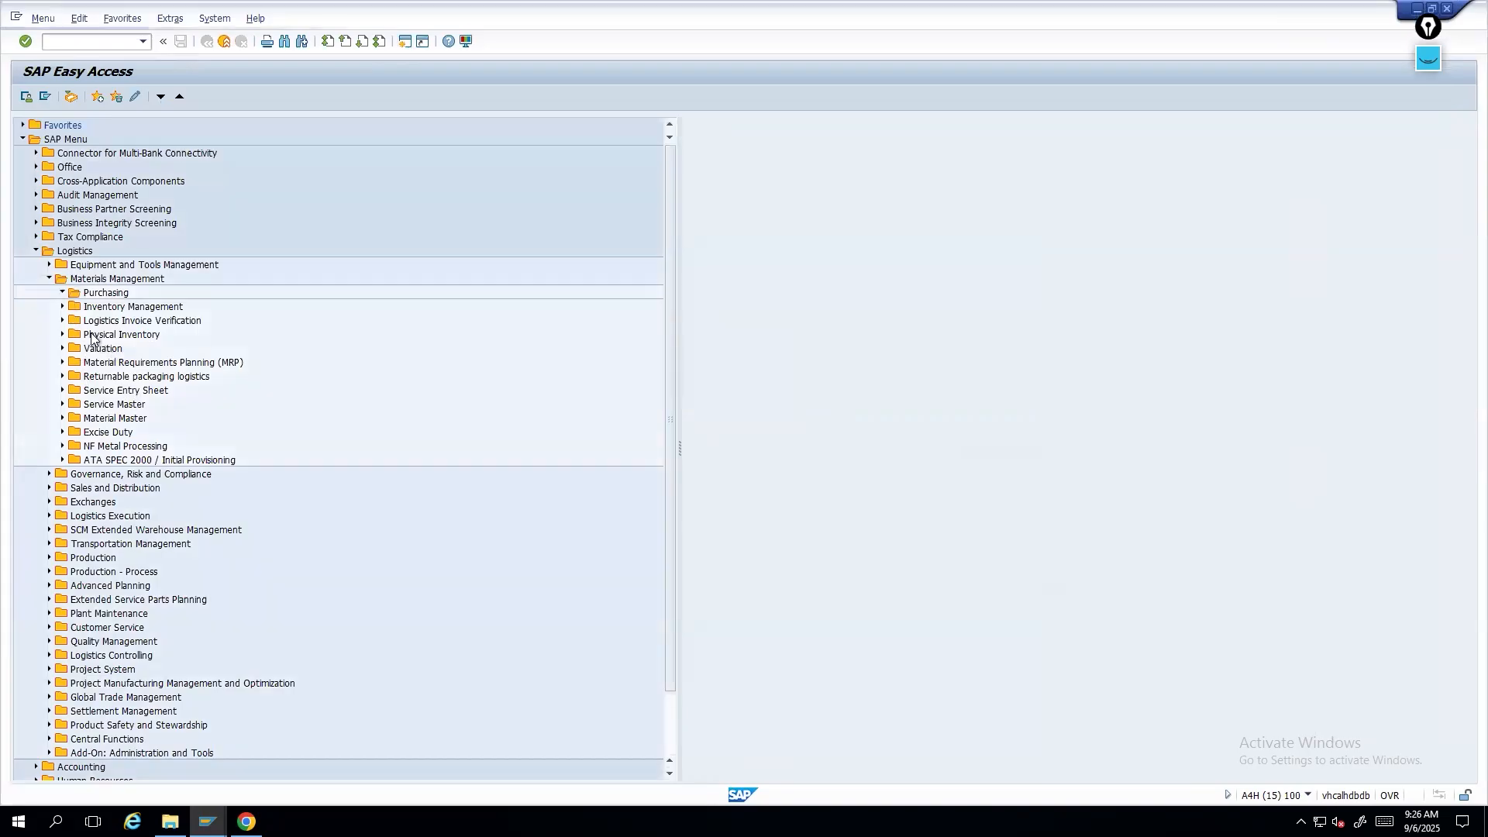
pyautogui.click(75, 307)
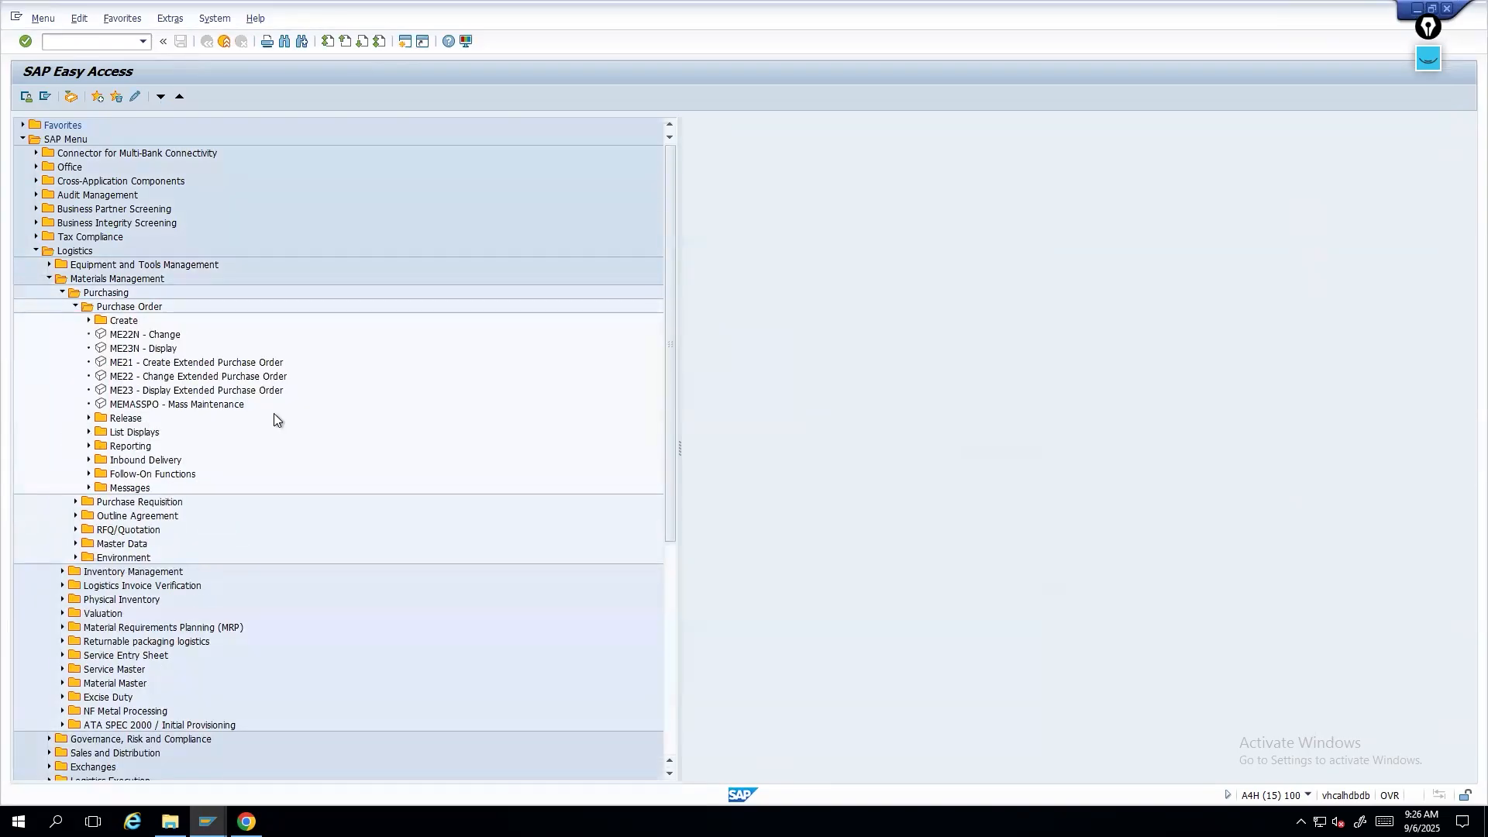
pyautogui.click(89, 475)
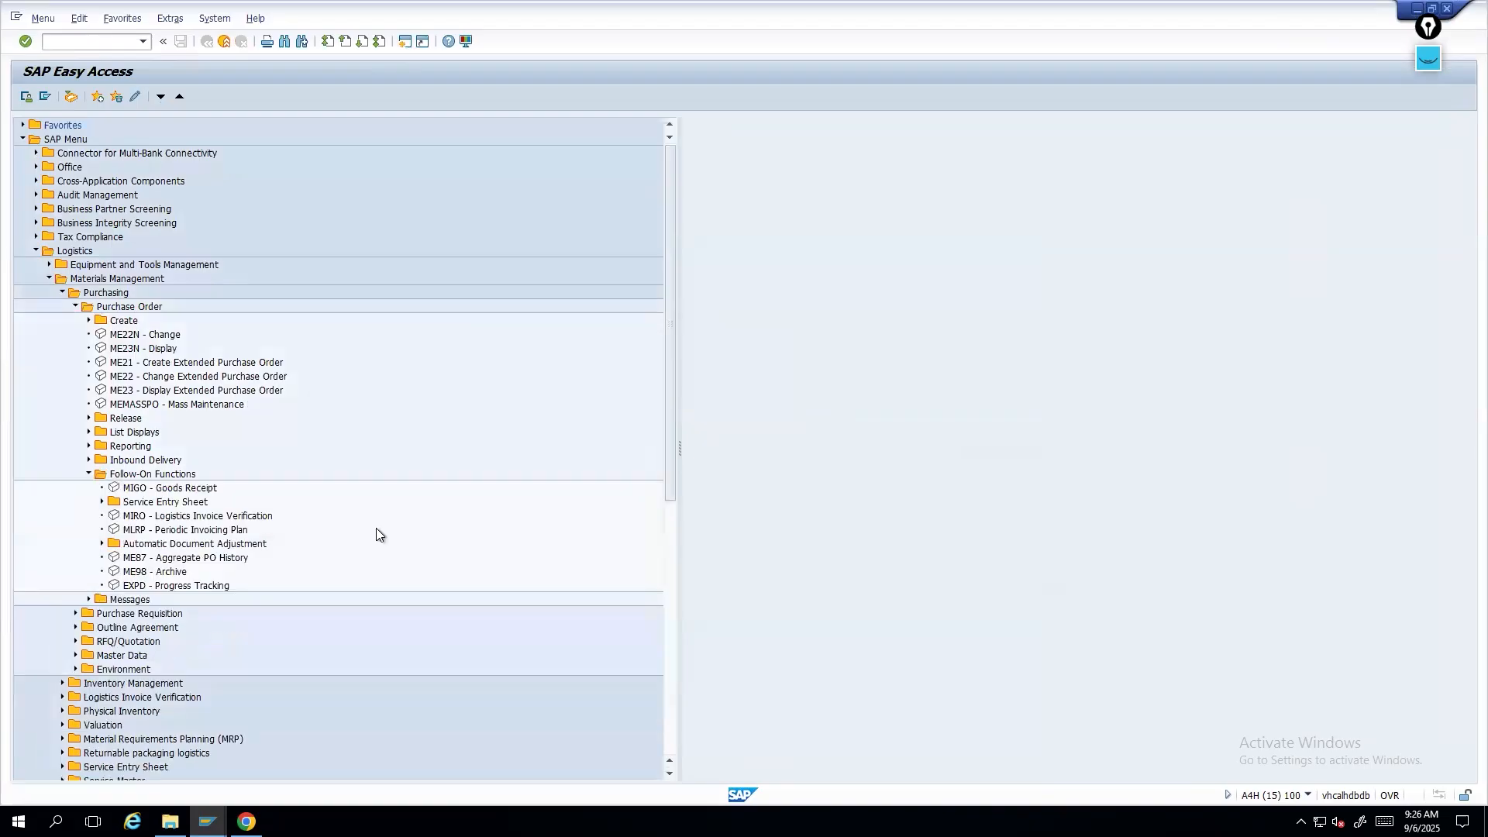
pyautogui.doubleClick(170, 490)
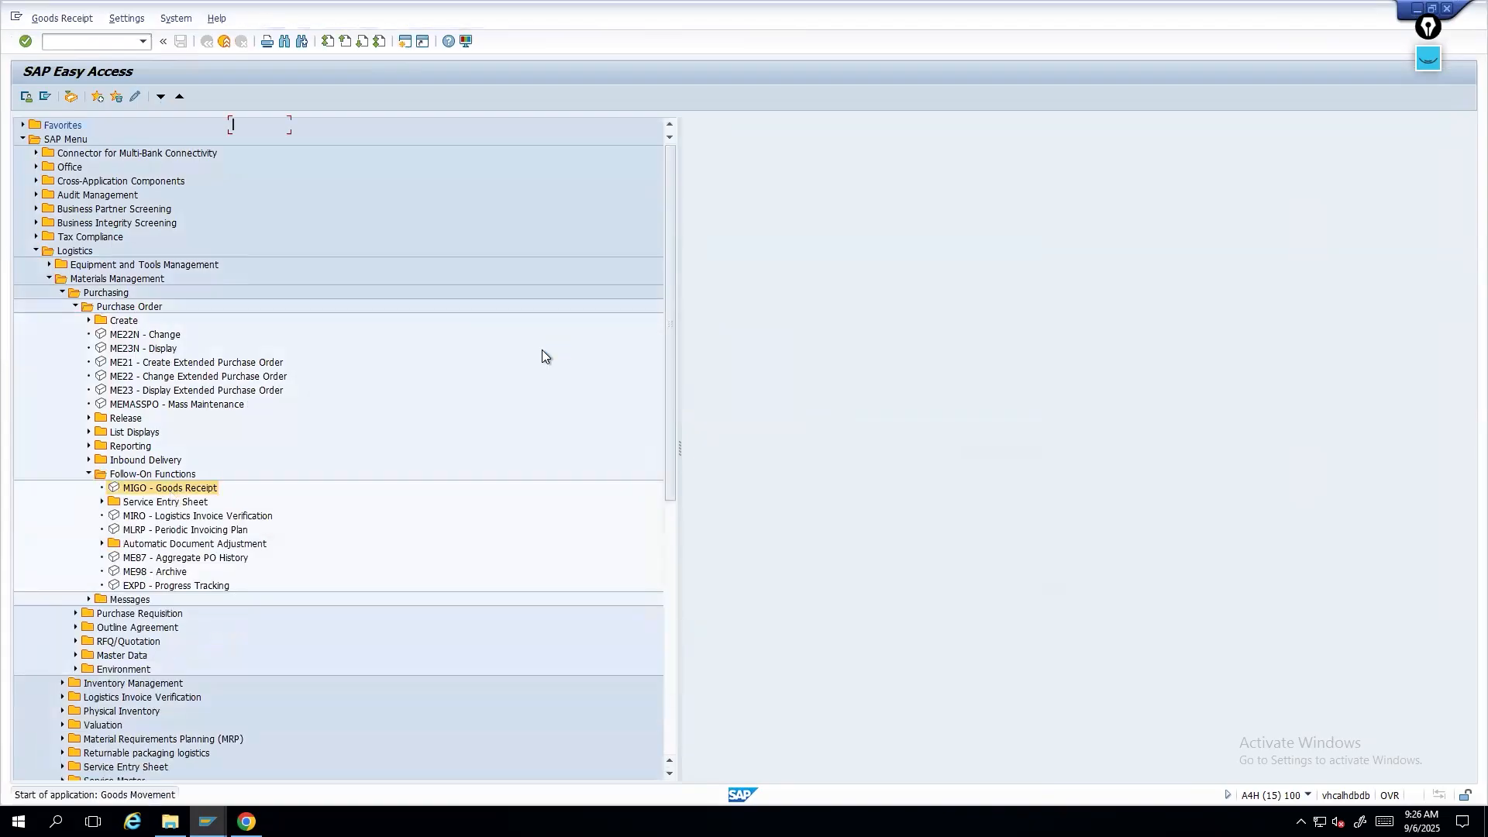
pyautogui.hotkey('ctrl', 'v')
pyautogui.click(427, 125)
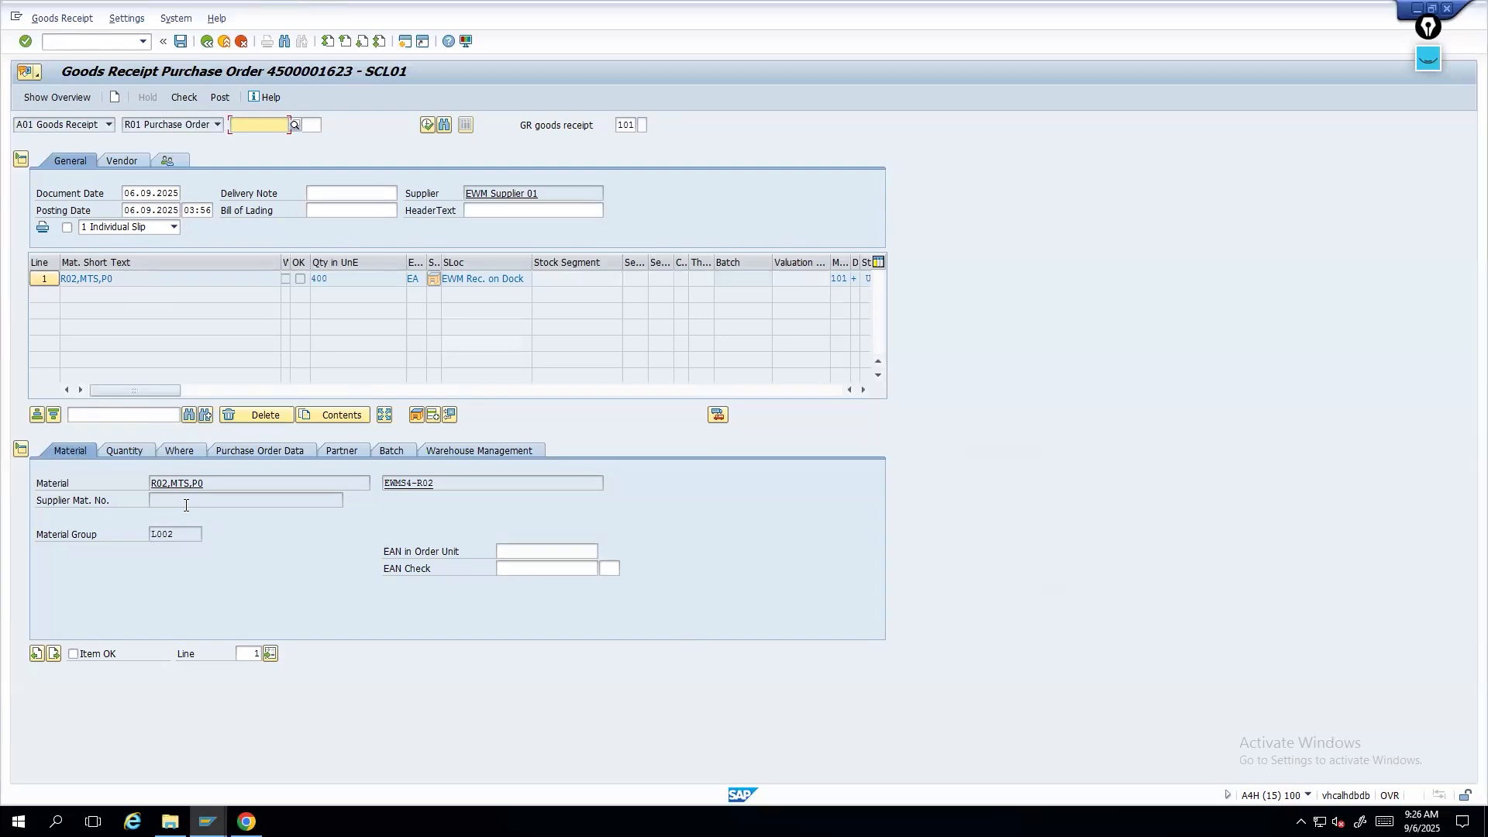
# - Review the goods receipt item's material, quantity, location, purchase order, partner and batch details
pyautogui.moveTo(448, 483); pyautogui.dragTo(350, 483)
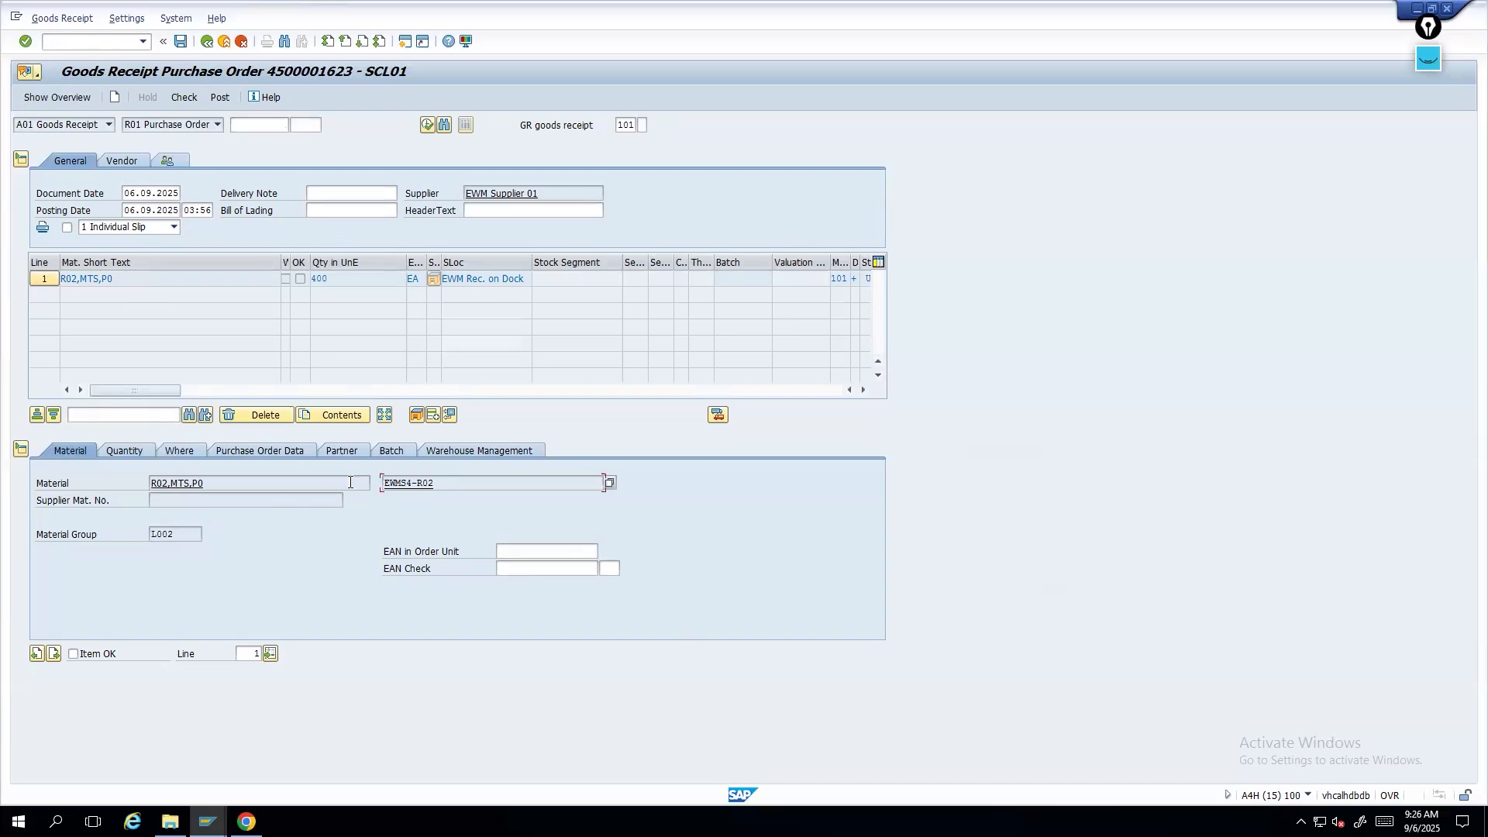
pyautogui.click(118, 449)
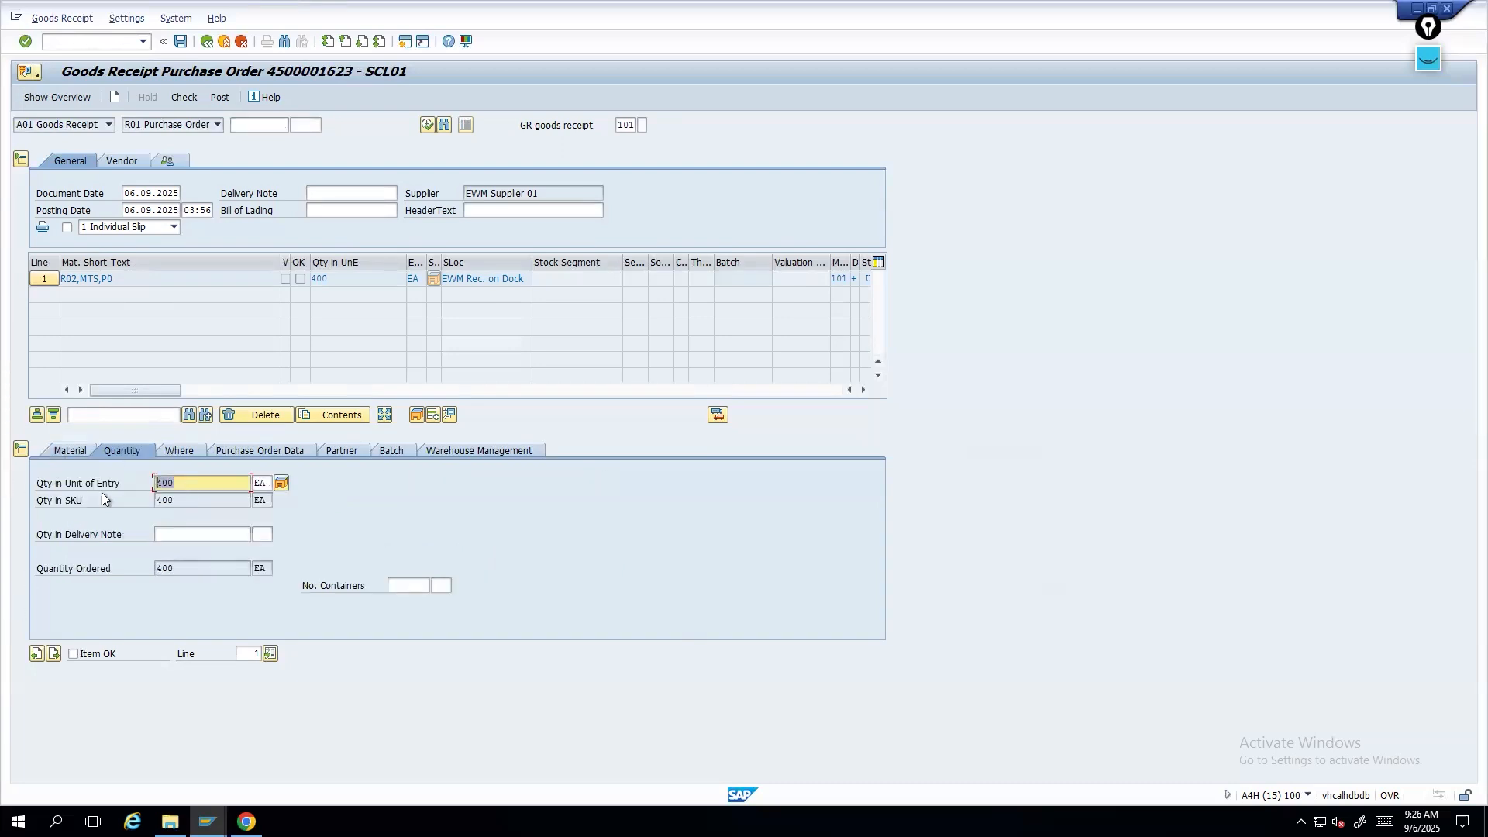
pyautogui.click(178, 452)
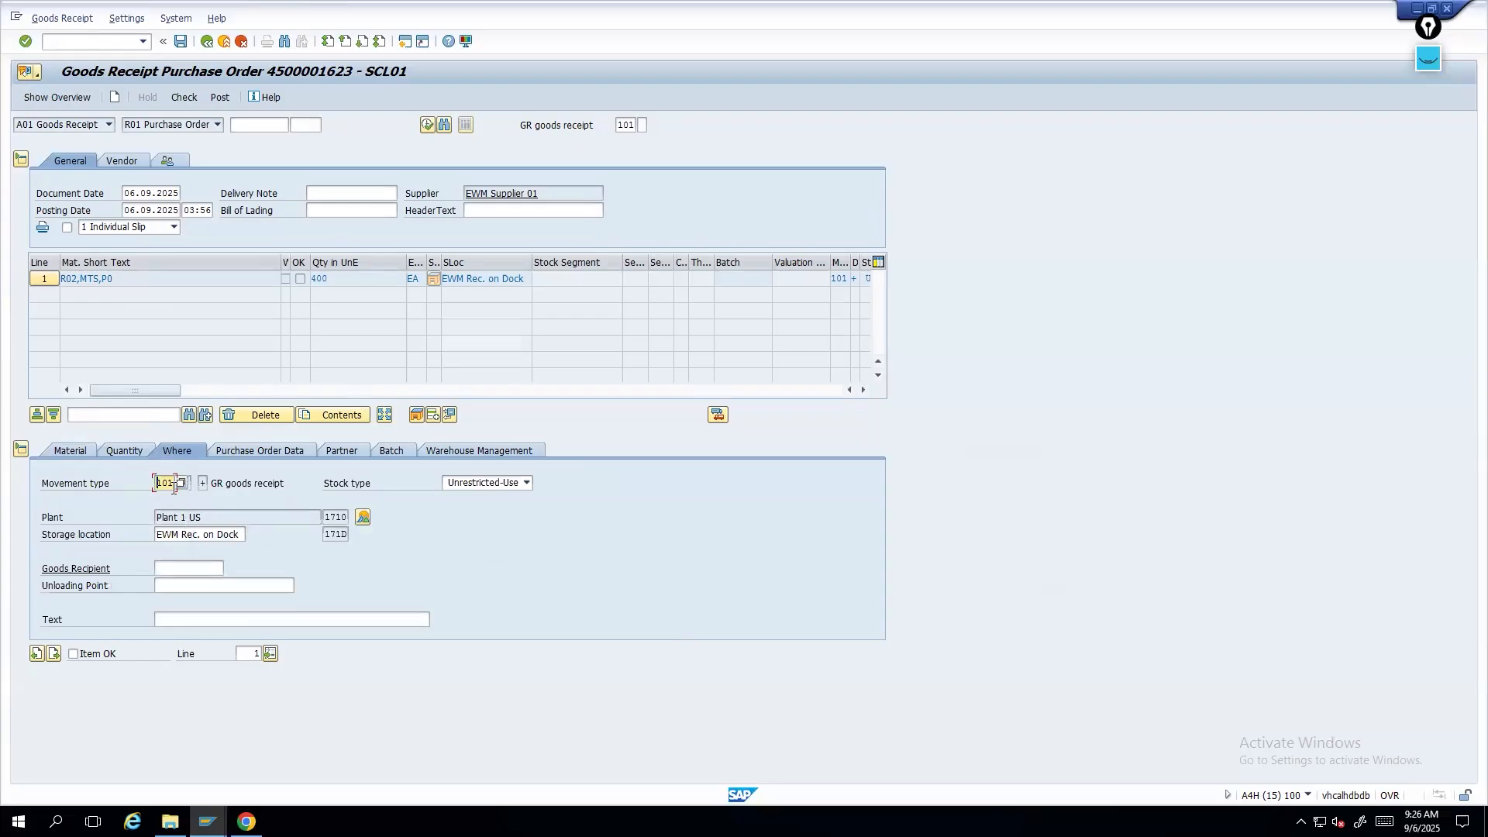
pyautogui.press('Tab')
pyautogui.click(233, 450)
pyautogui.click(346, 451)
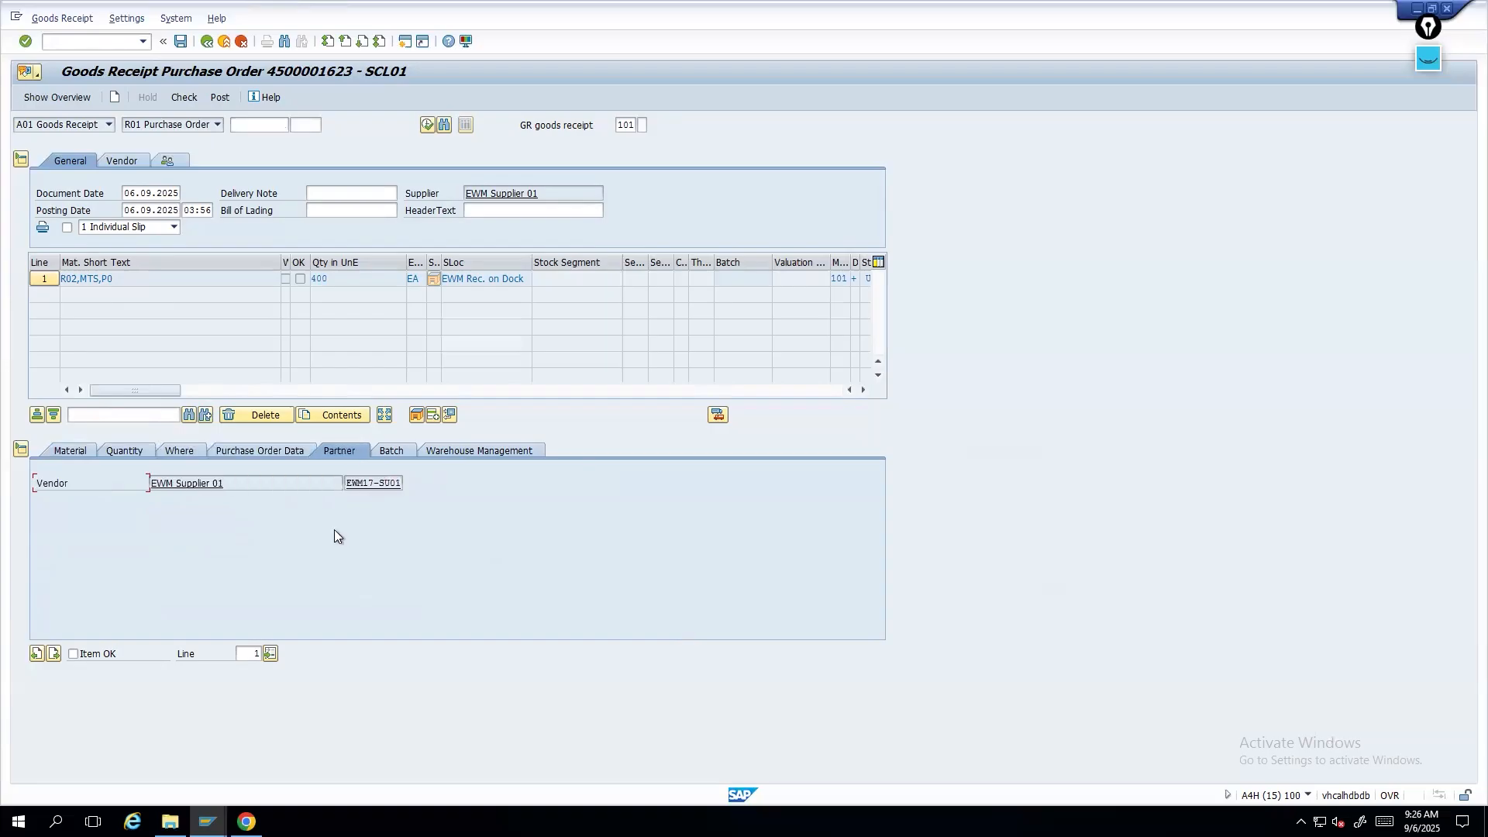
pyautogui.click(388, 453)
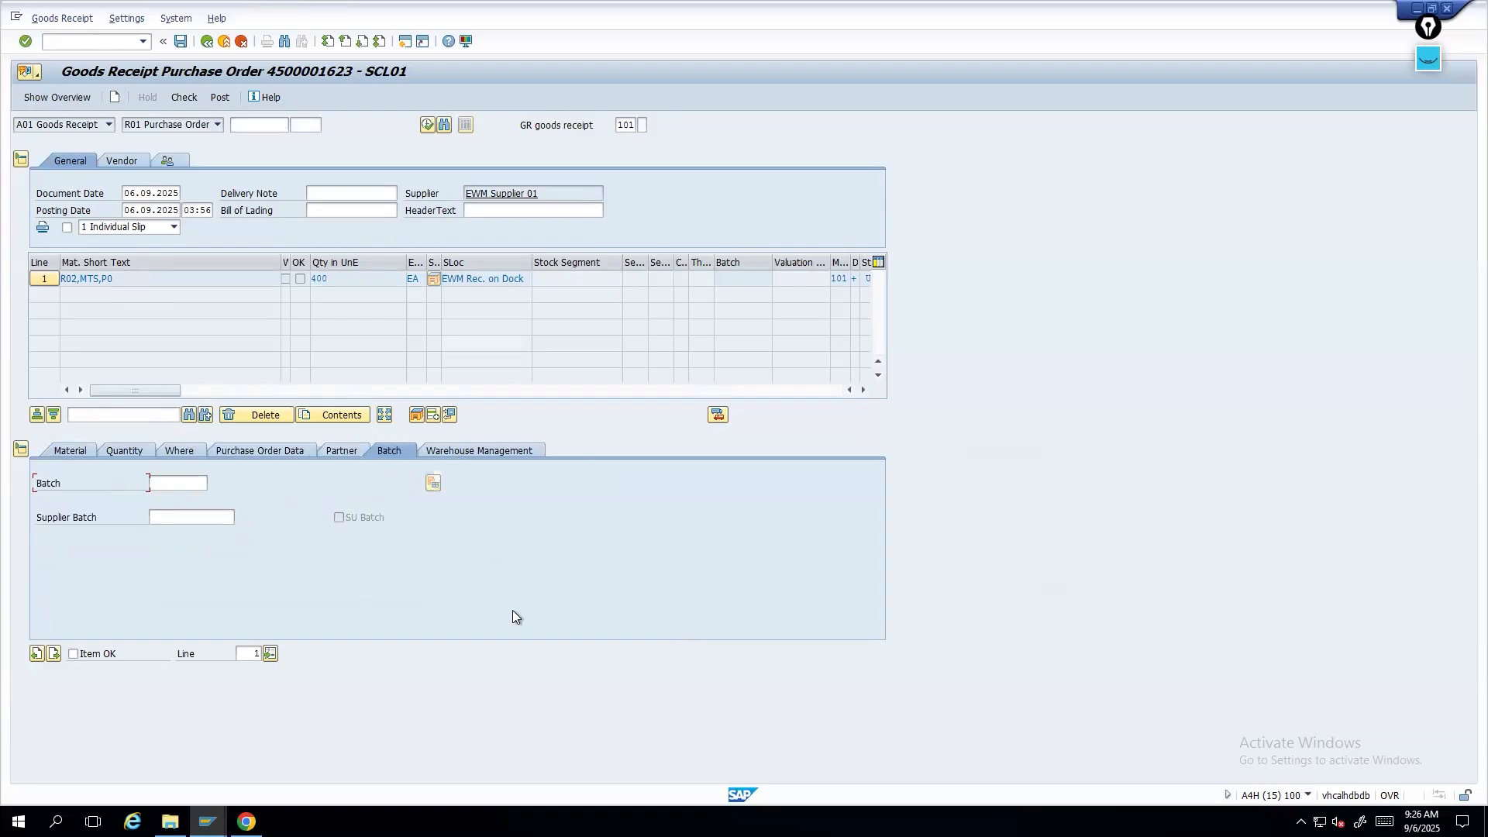
# - Assign batch C02162023 to the goods receipt item
pyautogui.click(177, 482)
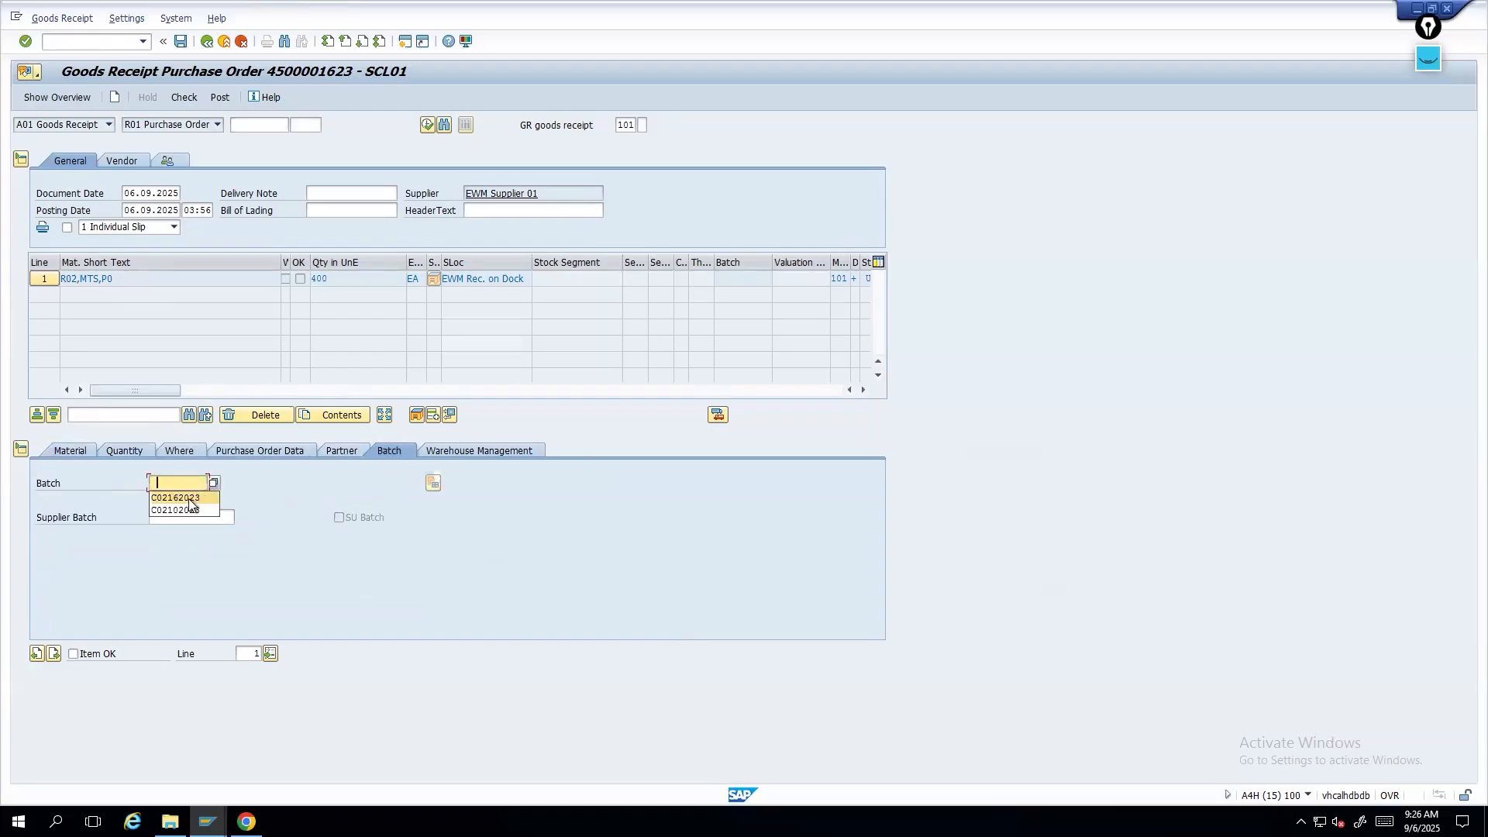
pyautogui.press('Return')
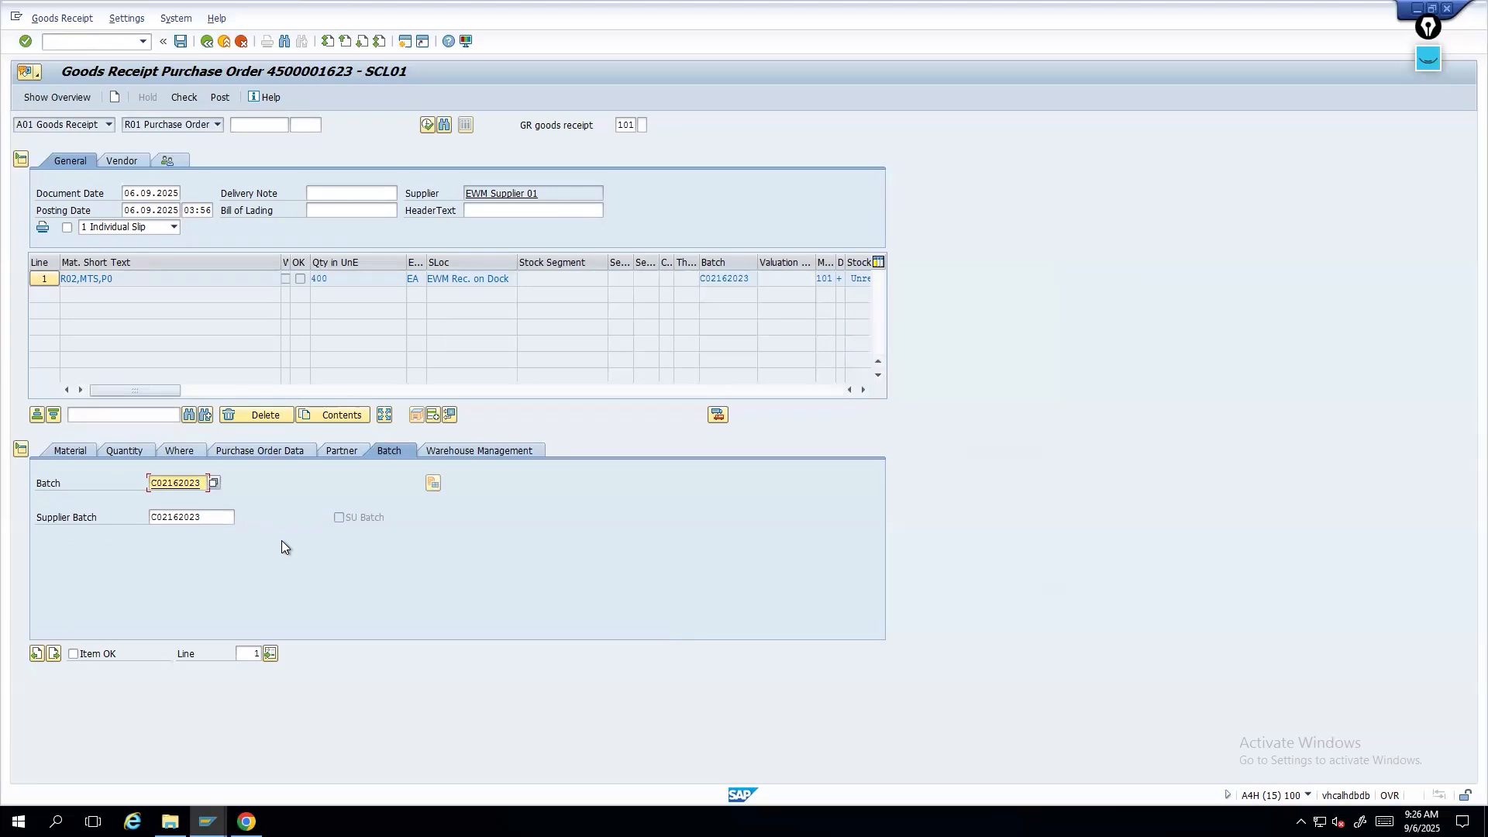
pyautogui.moveTo(332, 279); pyautogui.dragTo(100, 281)
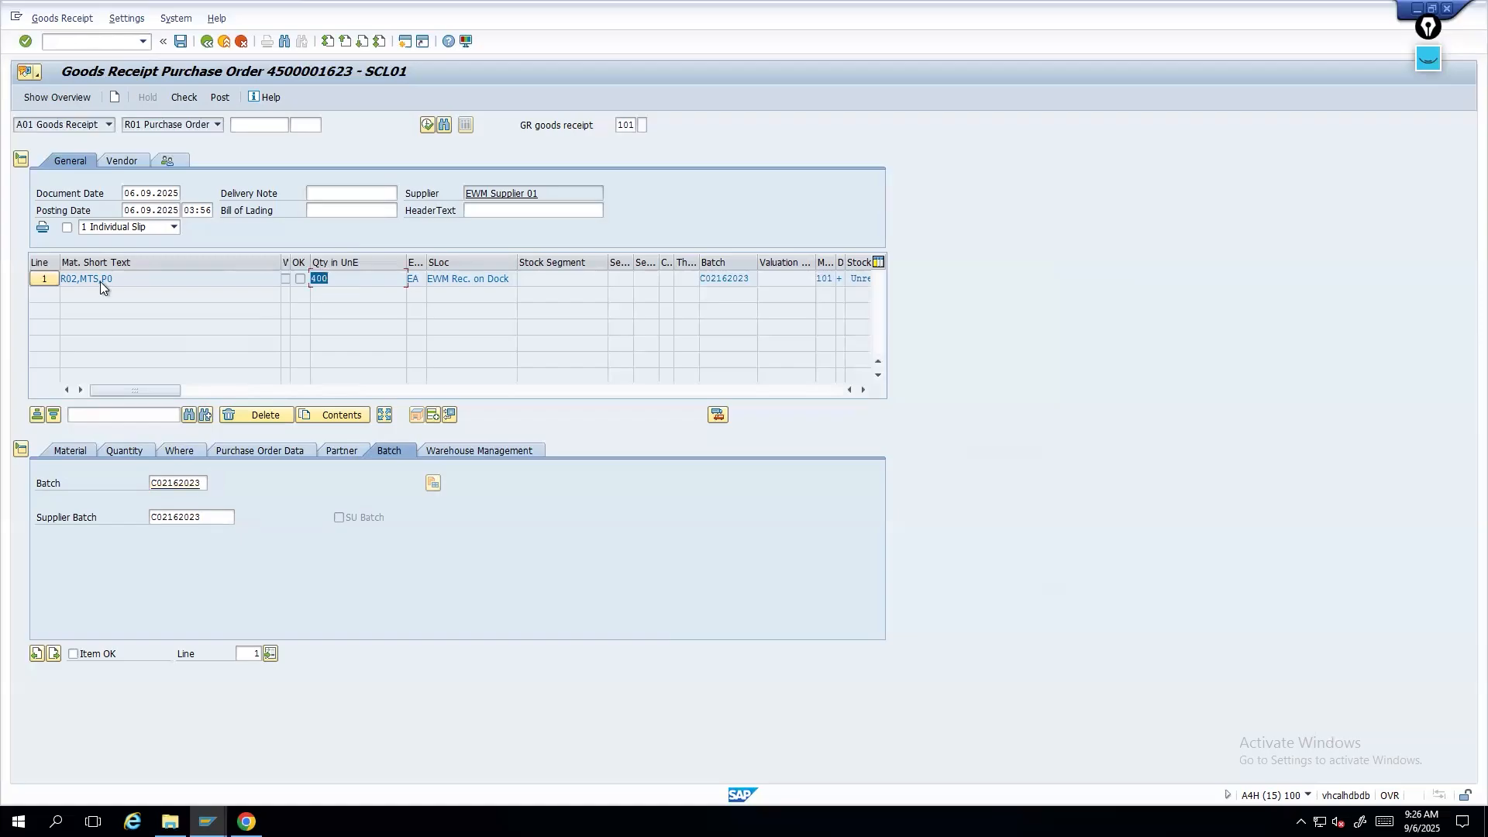
pyautogui.click(96, 452)
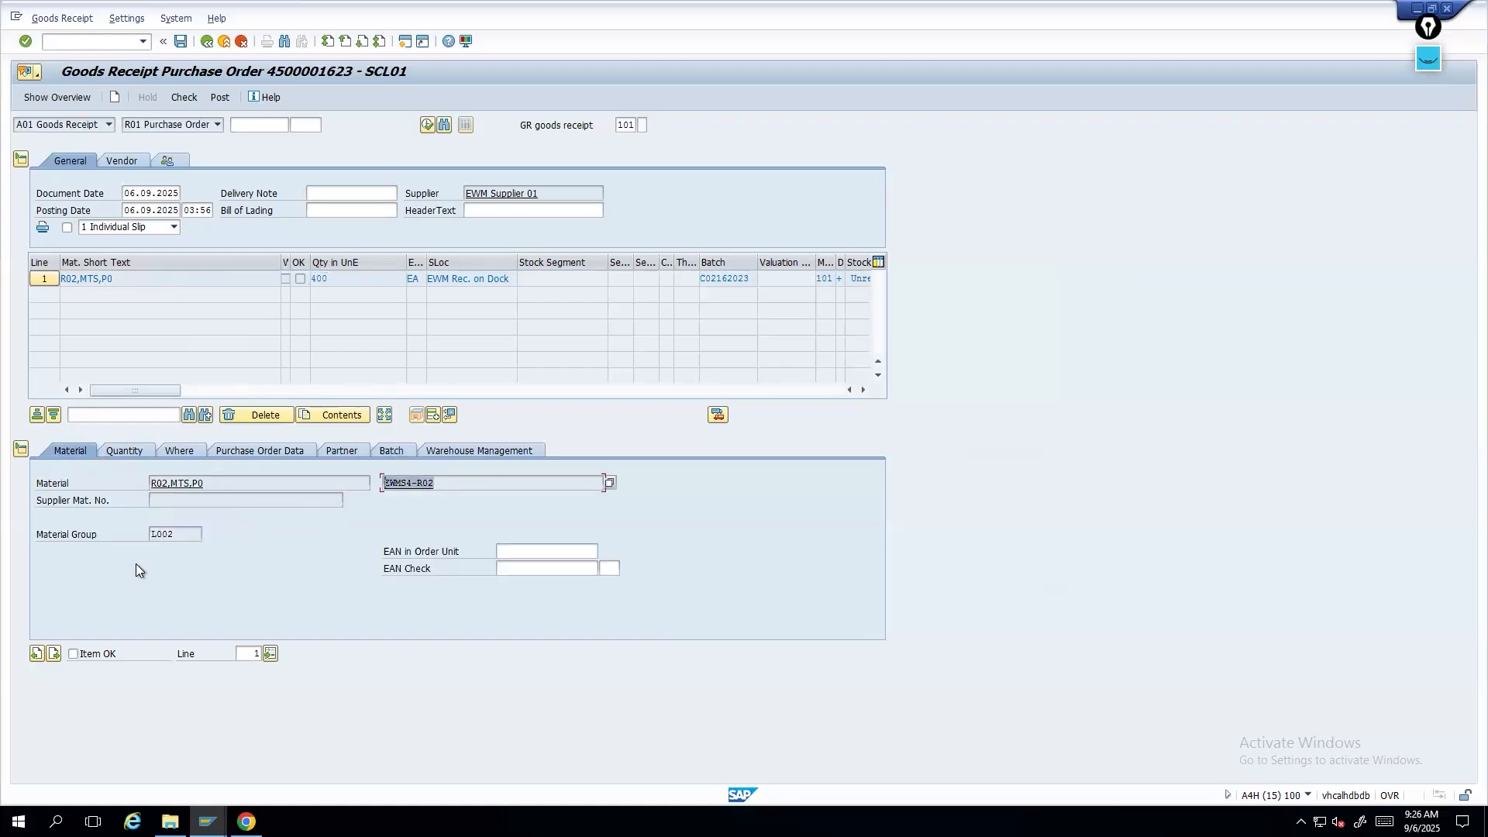
pyautogui.click(180, 536)
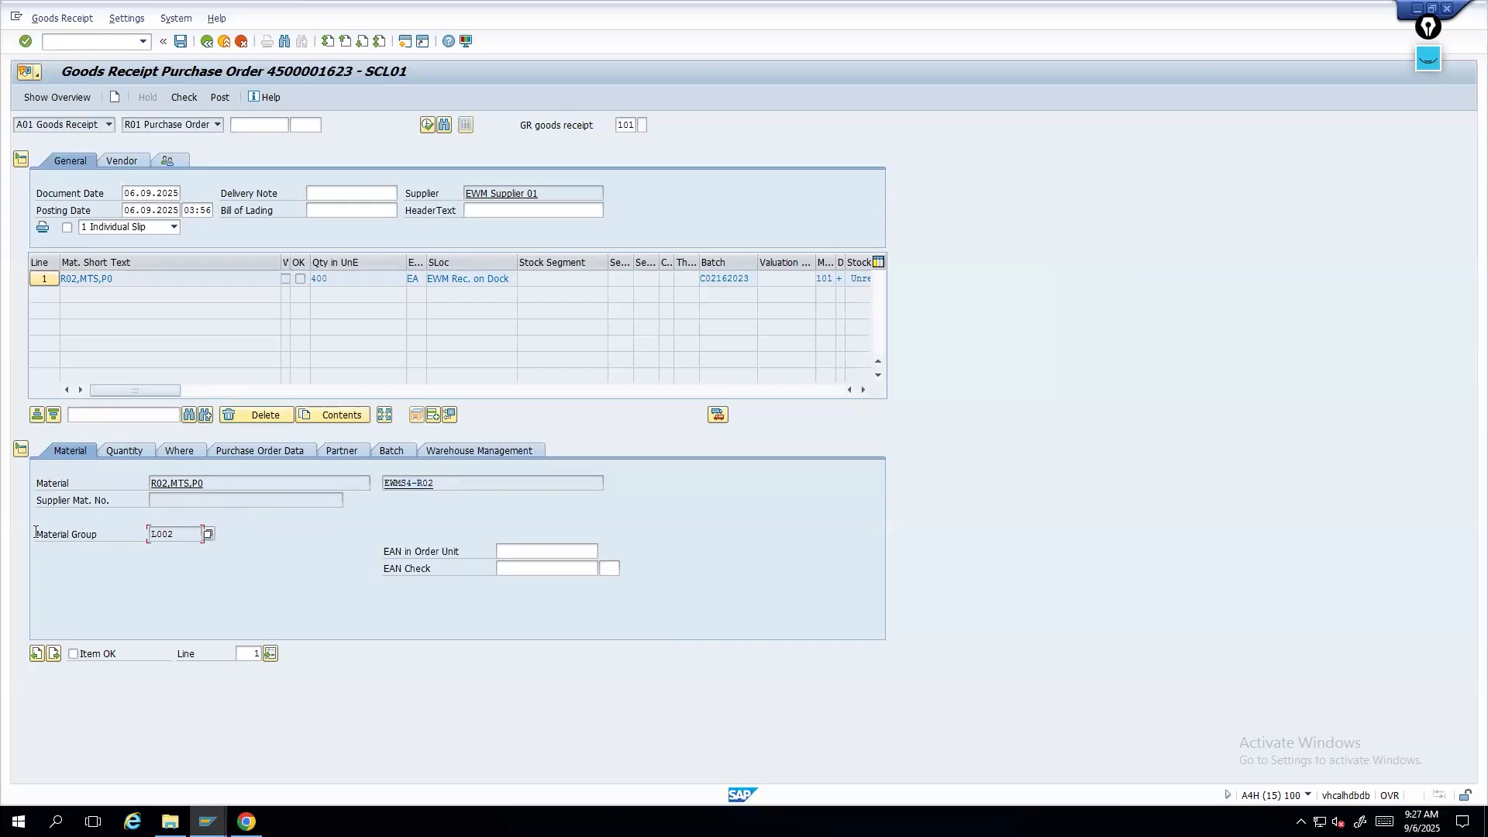
# - Review the goods receipt item's quantity and batch details, including the supplier batch
pyautogui.click(114, 453)
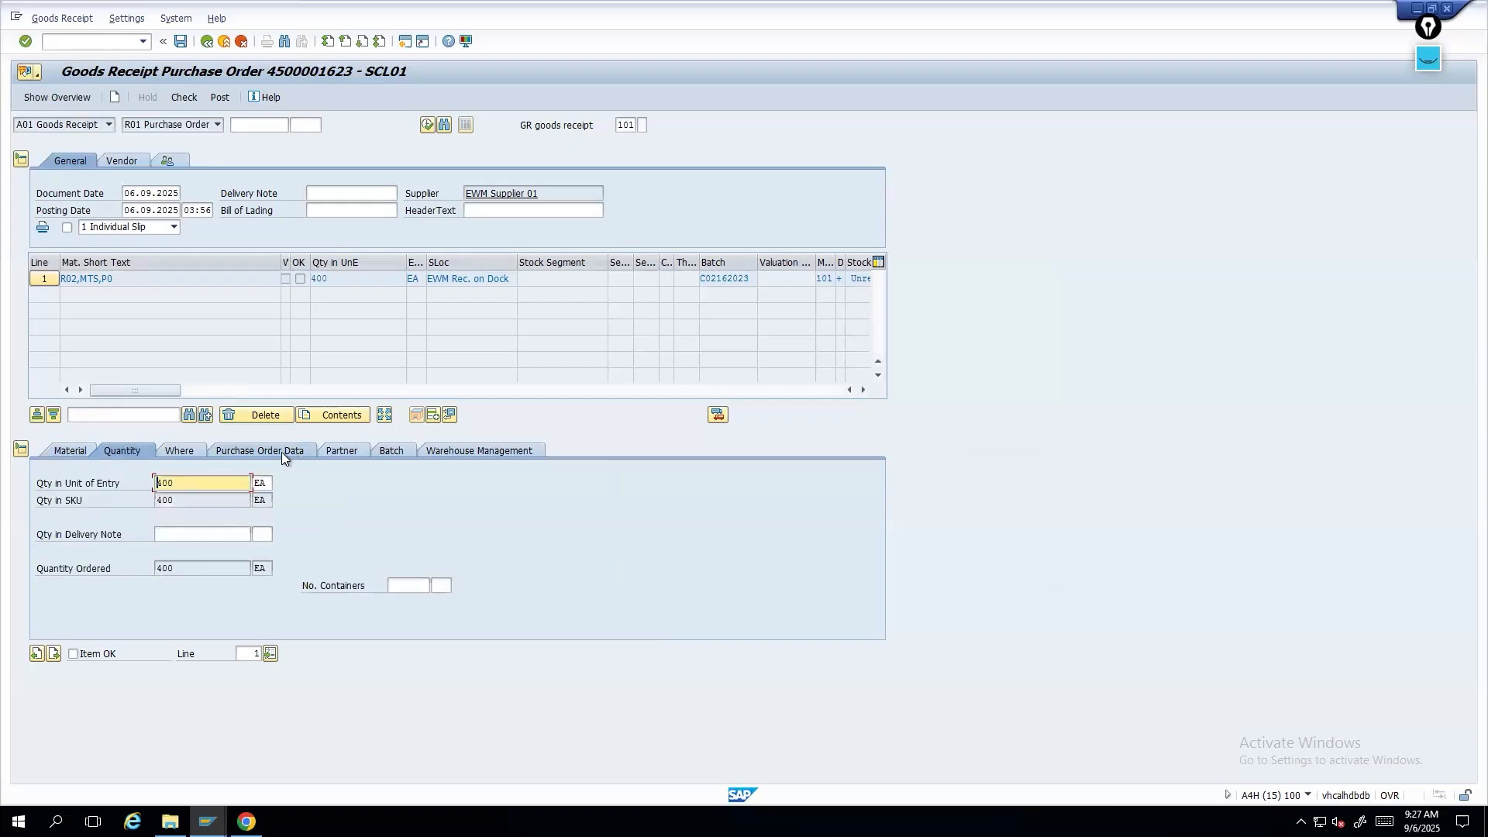
pyautogui.click(388, 452)
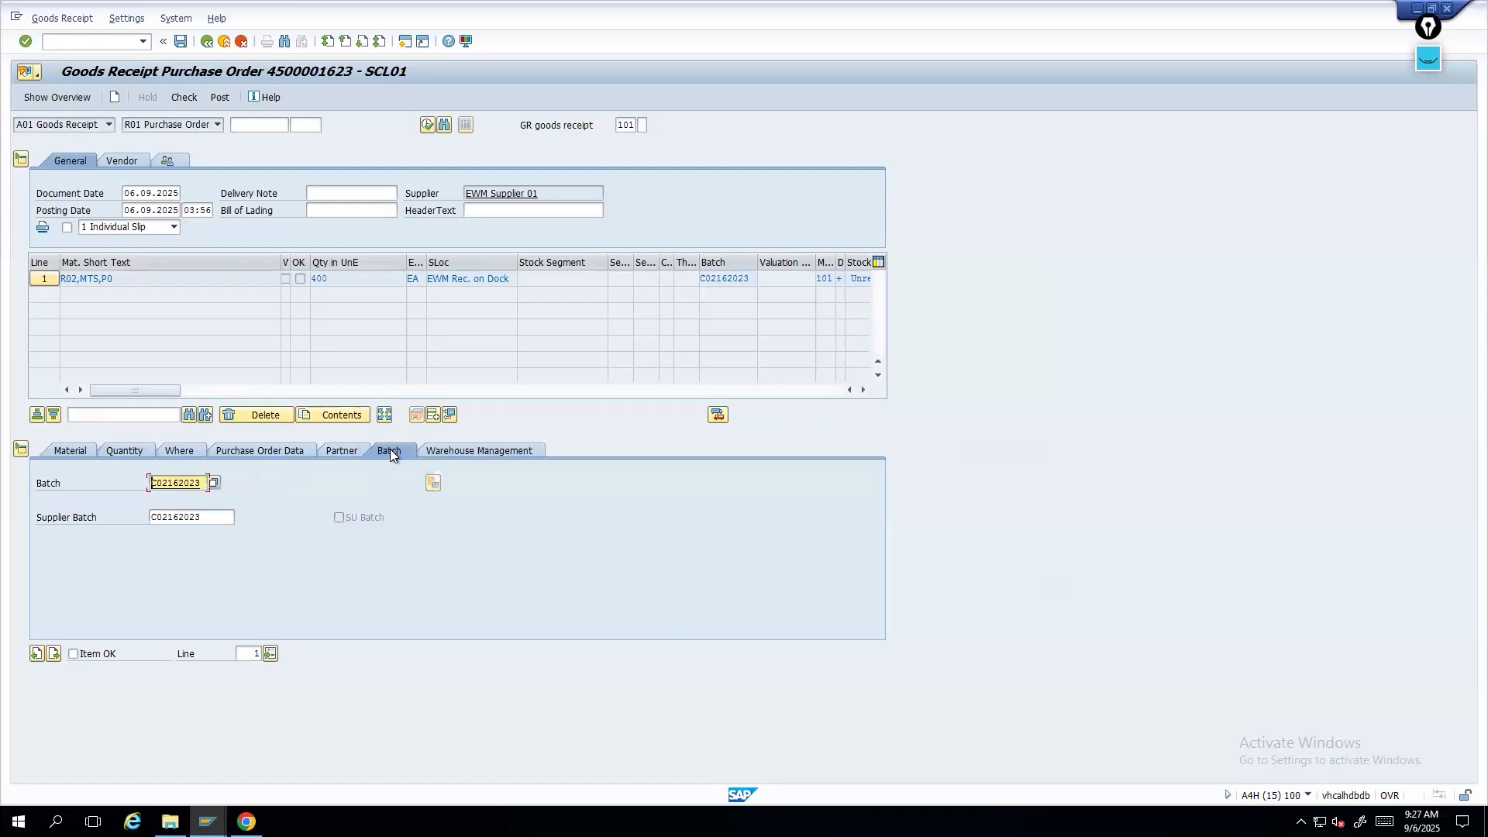
pyautogui.doubleClick(208, 515)
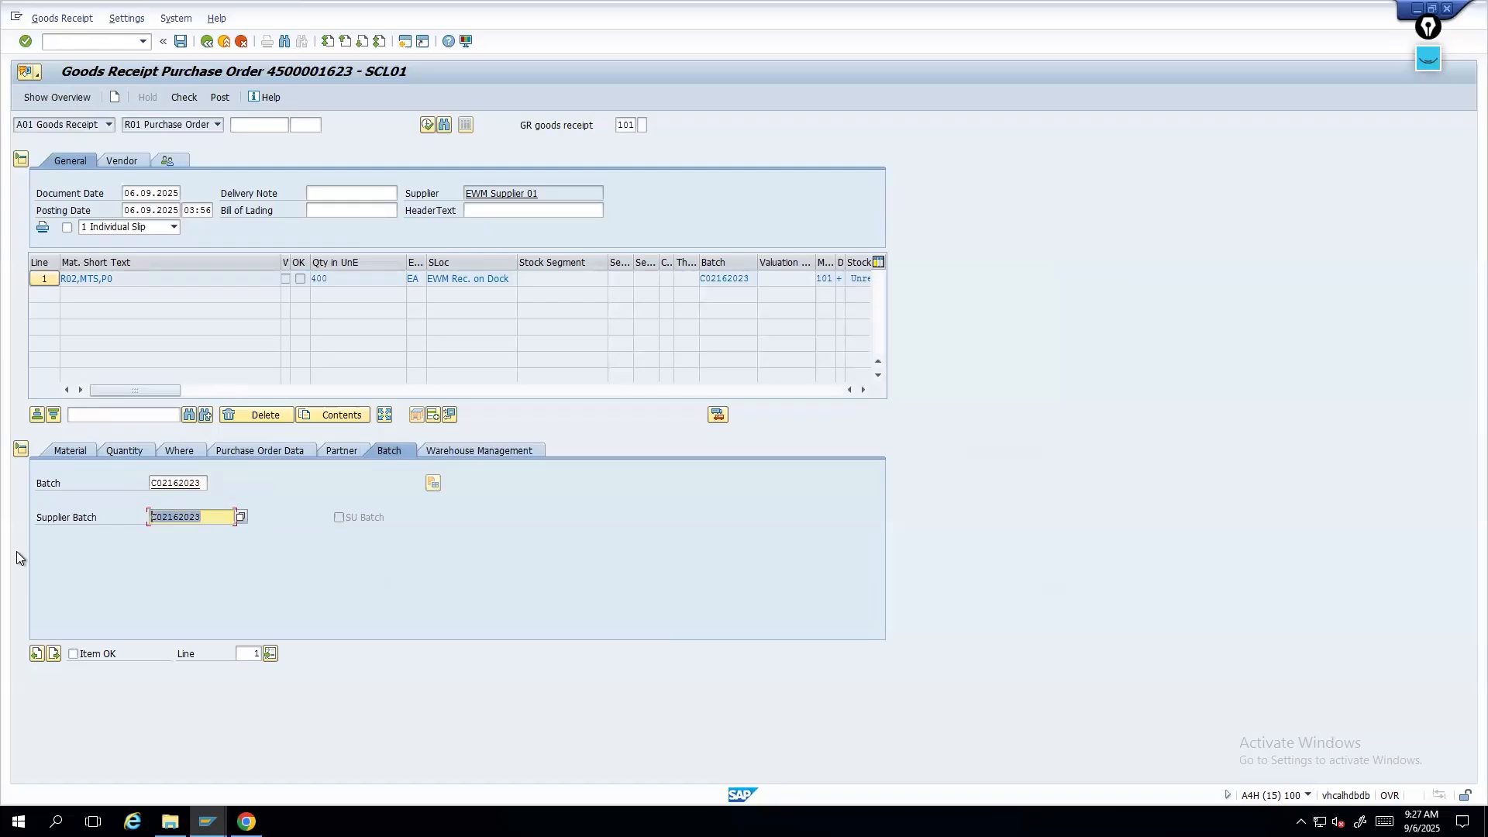
pyautogui.doubleClick(205, 482)
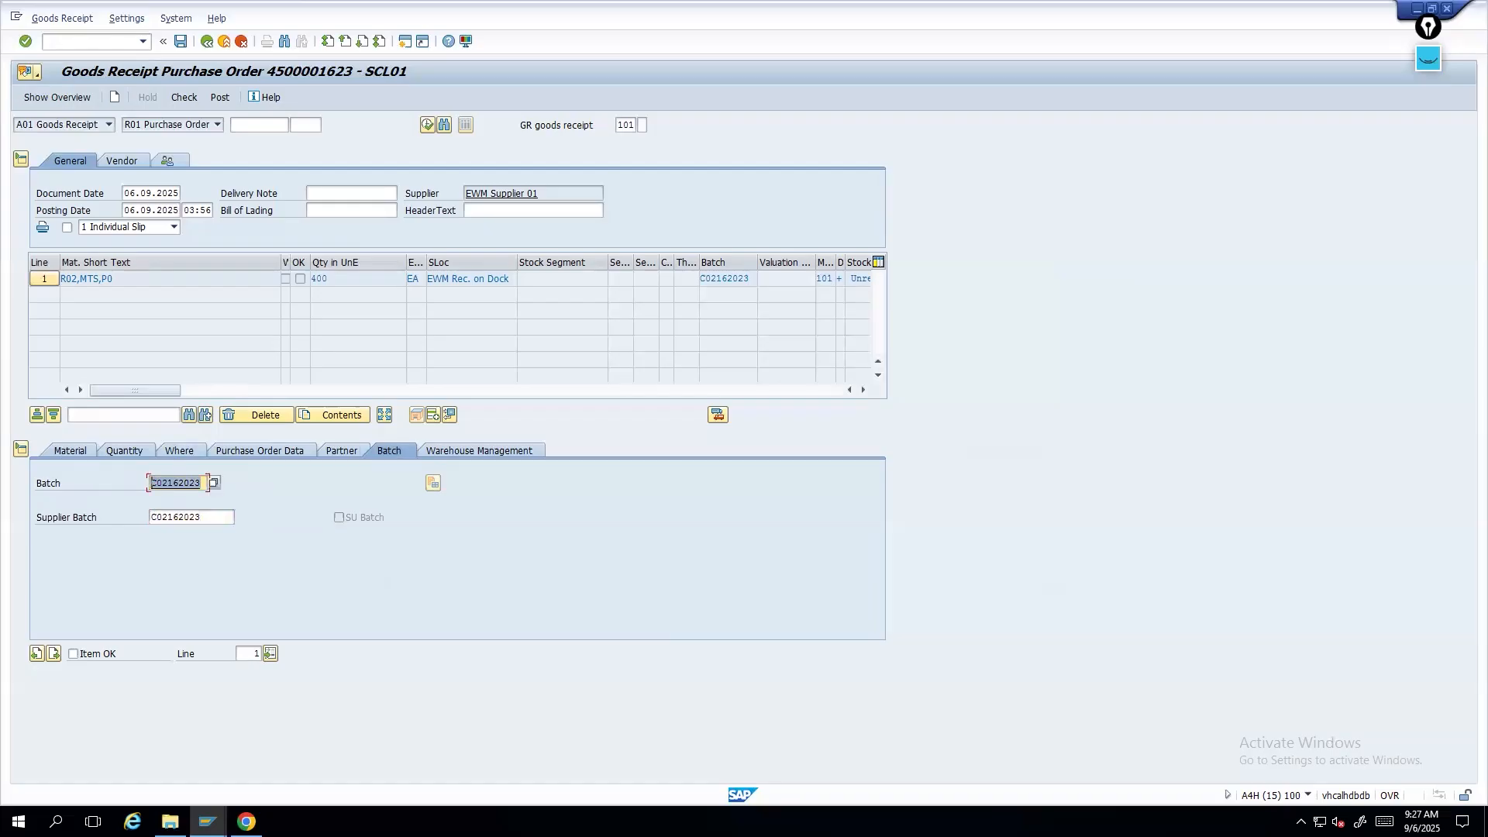
# - Pack the full item quantity of 400 EA into 1 handling unit with packaging material EWMS4-PALISU
pyautogui.click(443, 449)
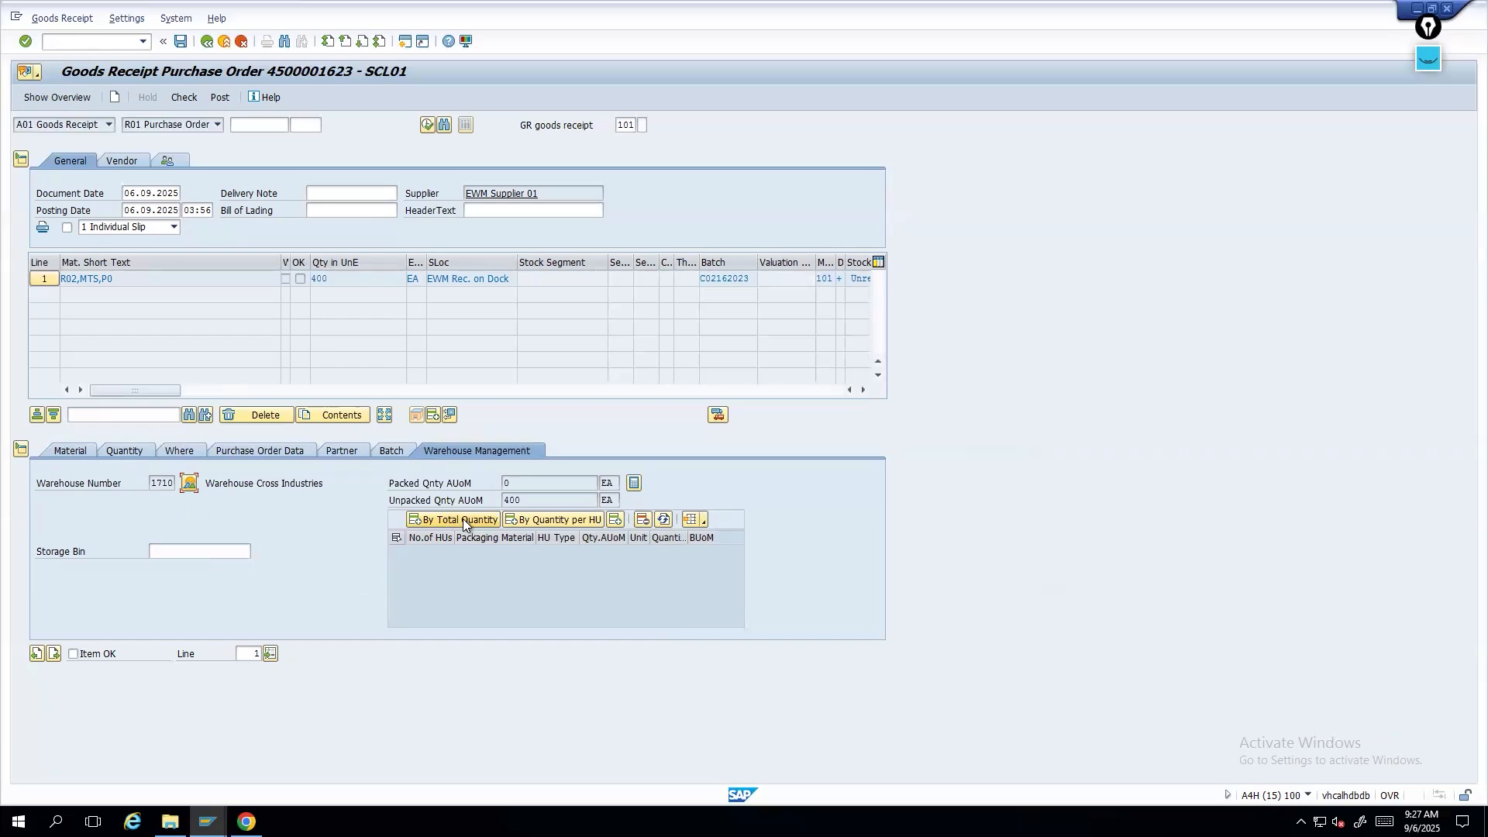
pyautogui.click(463, 518)
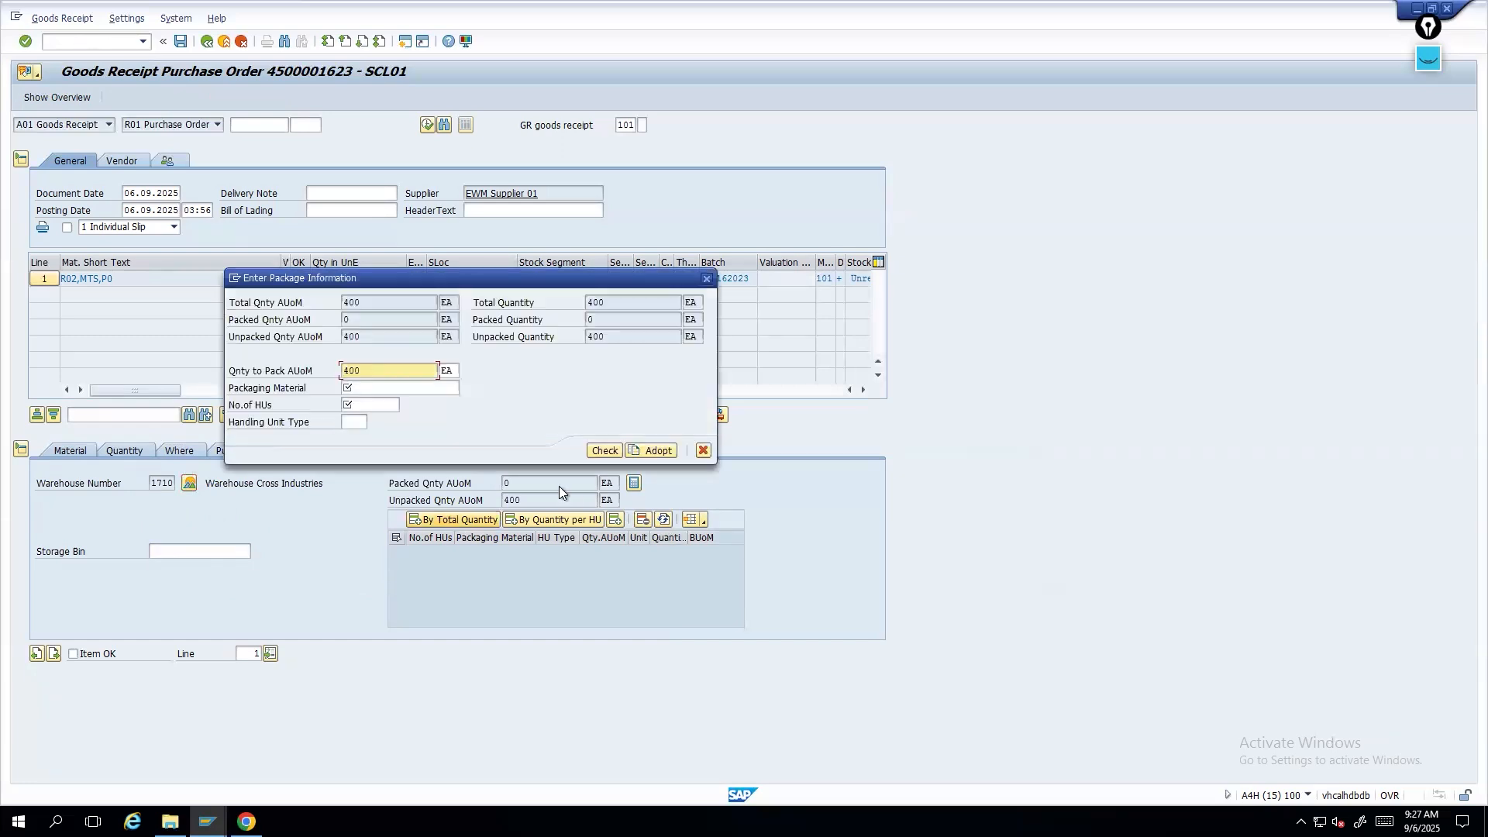
pyautogui.hotkey('ctrl', 'a')
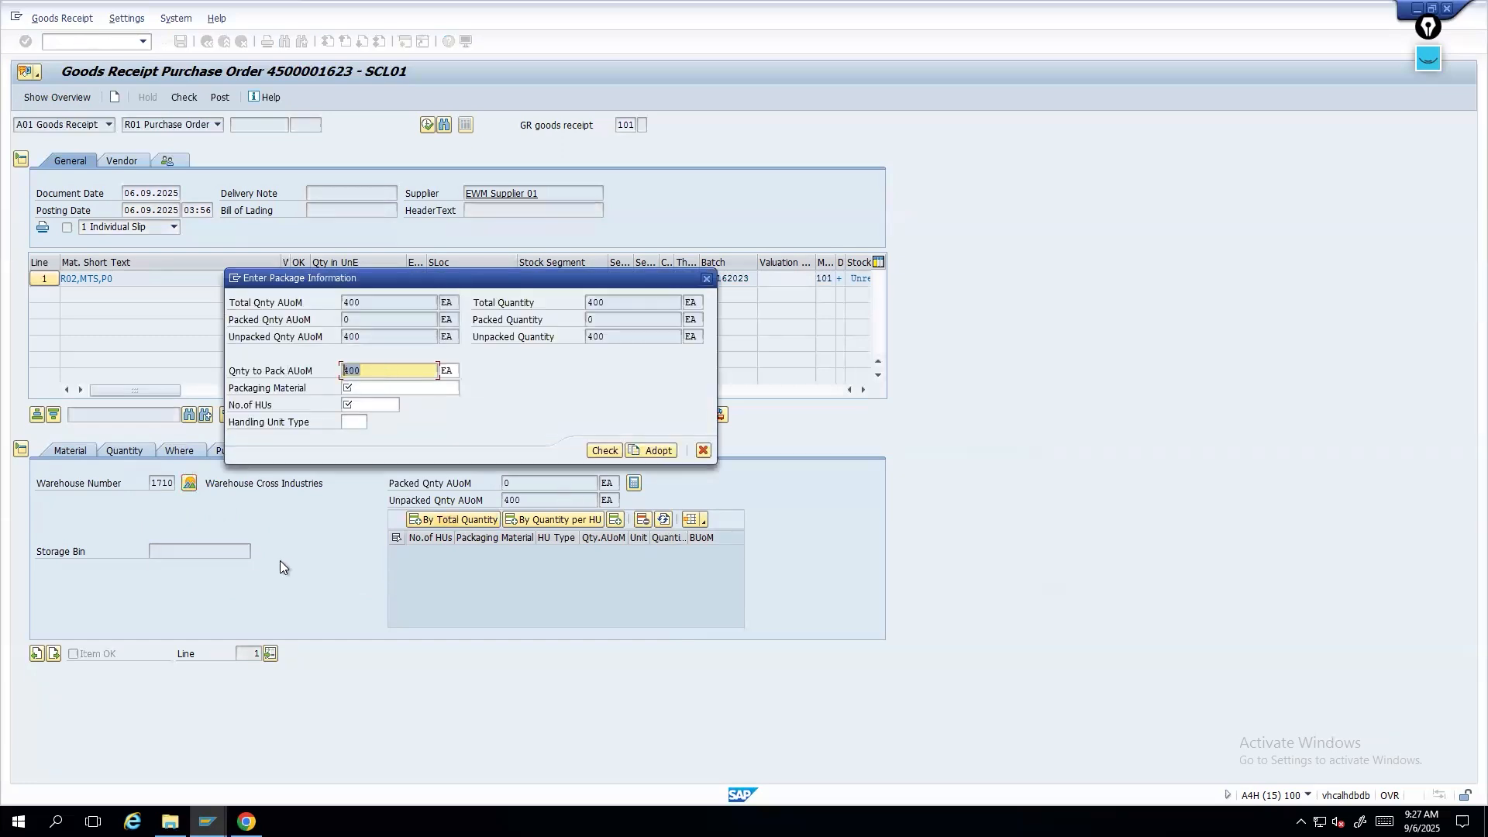
pyautogui.click(399, 385)
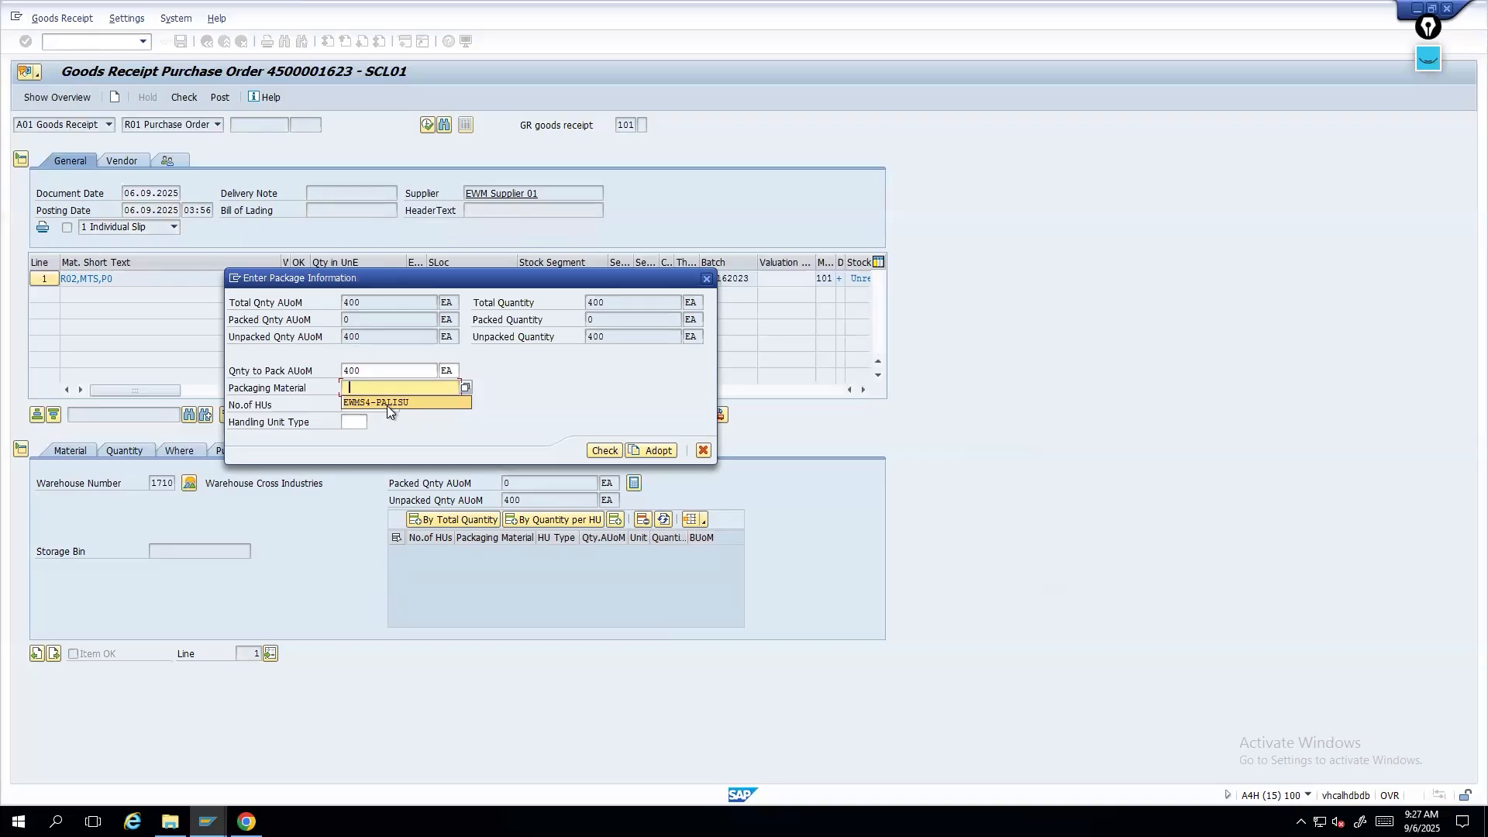
pyautogui.click(388, 404)
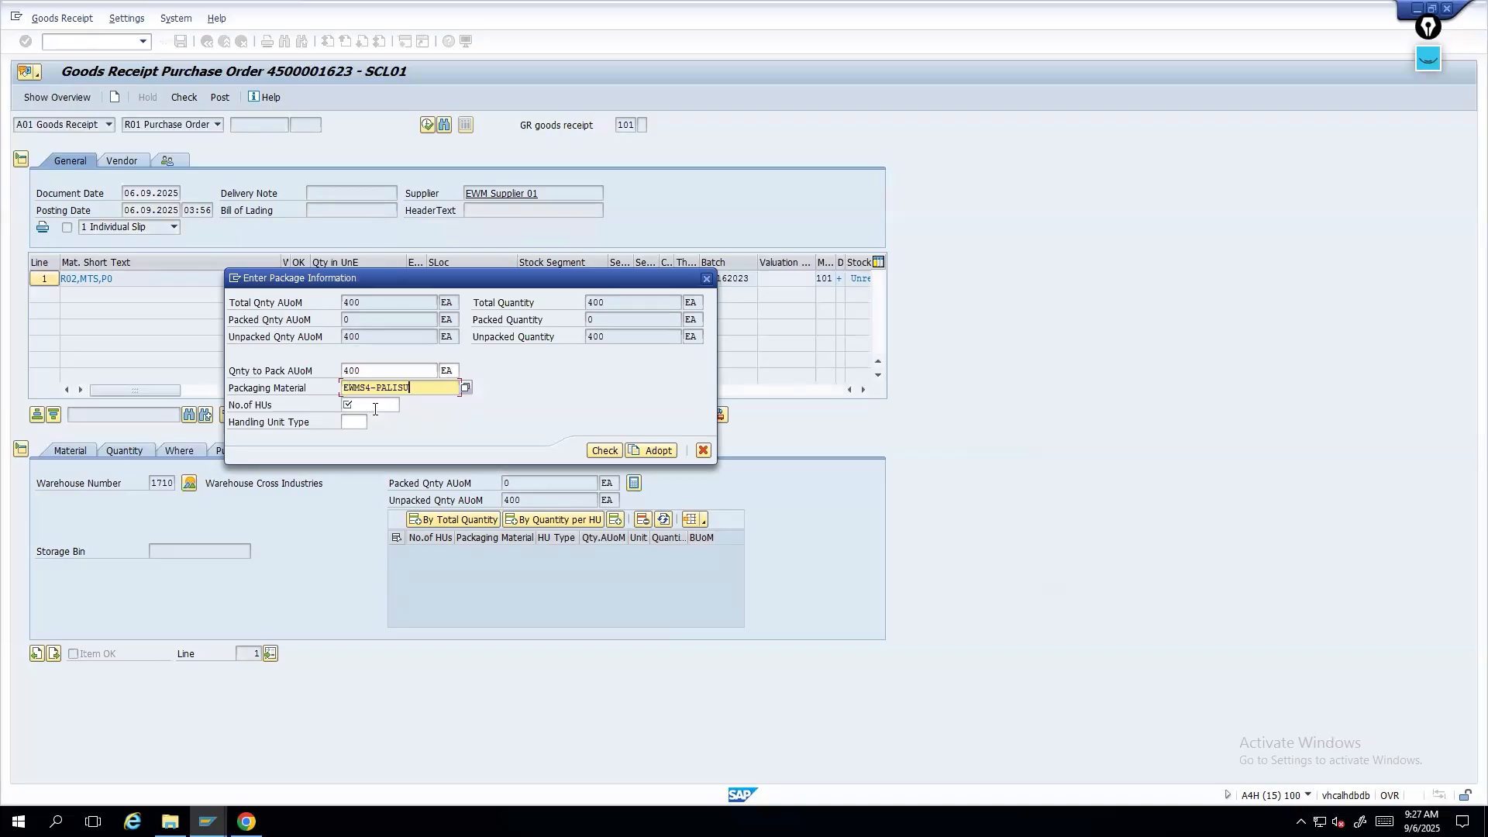
pyautogui.click(375, 406)
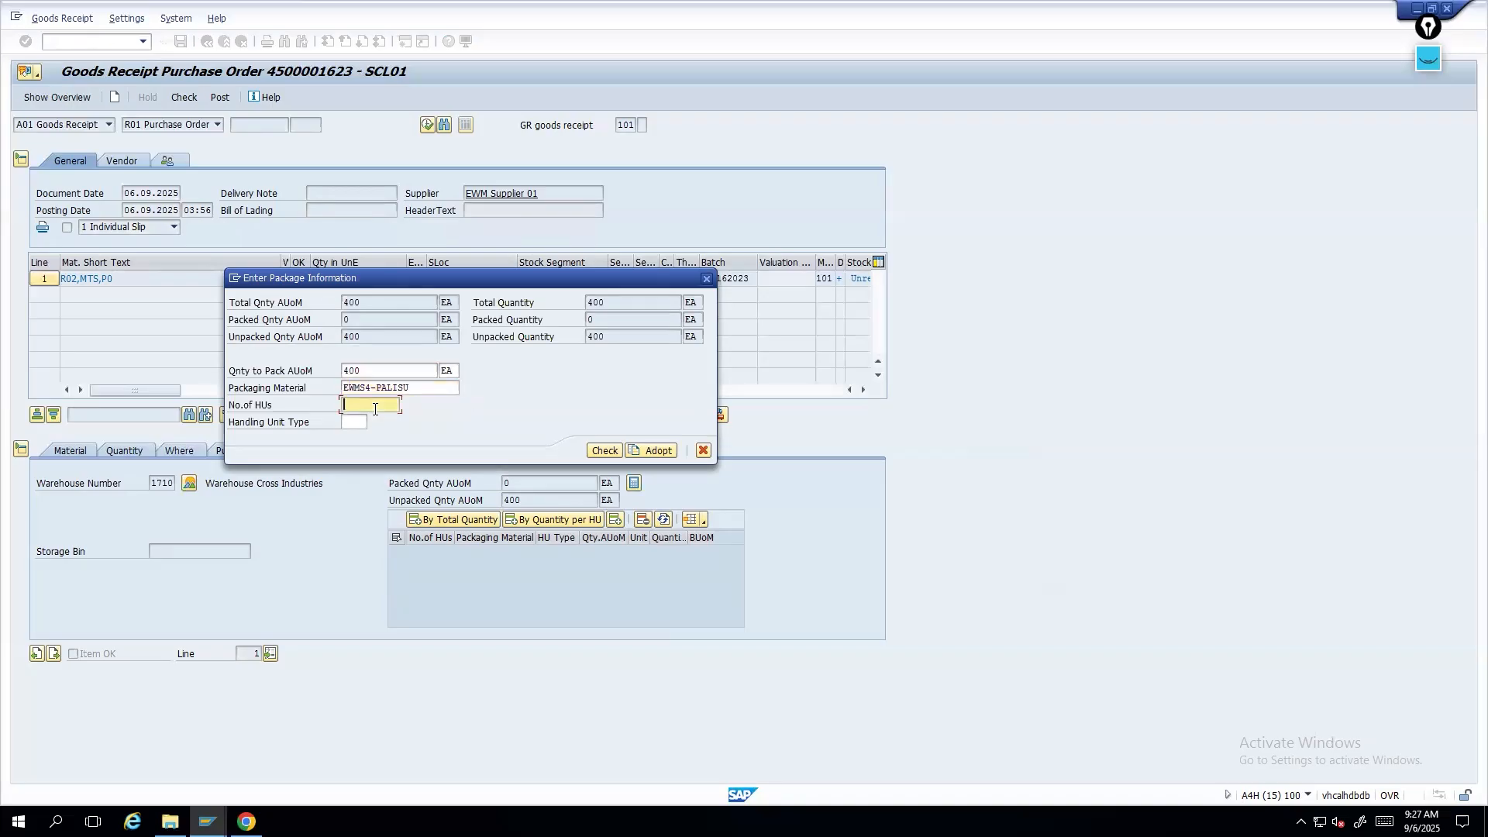
pyautogui.write('1')
pyautogui.press('Return')
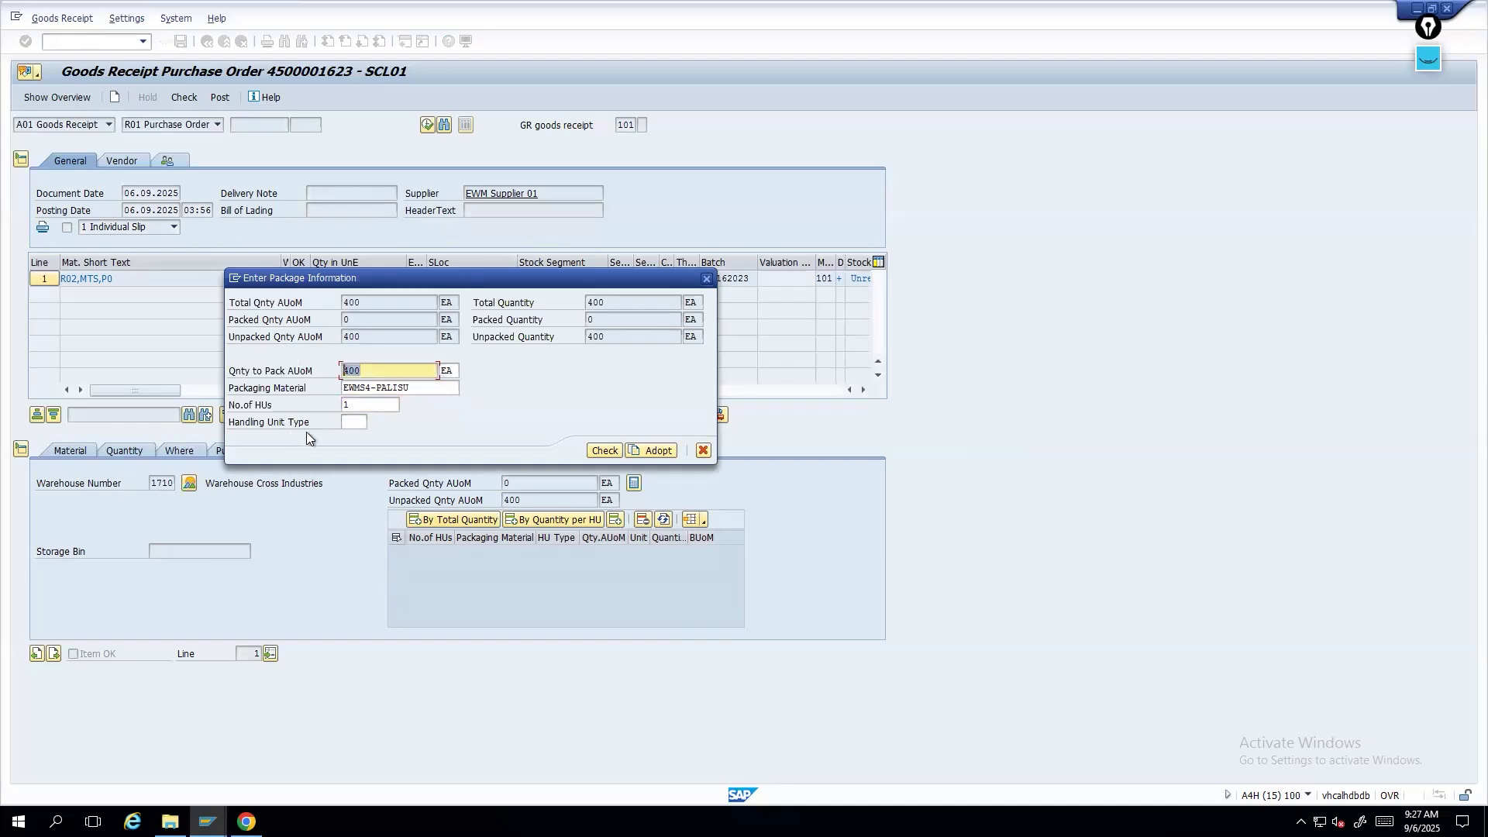
pyautogui.doubleClick(353, 405)
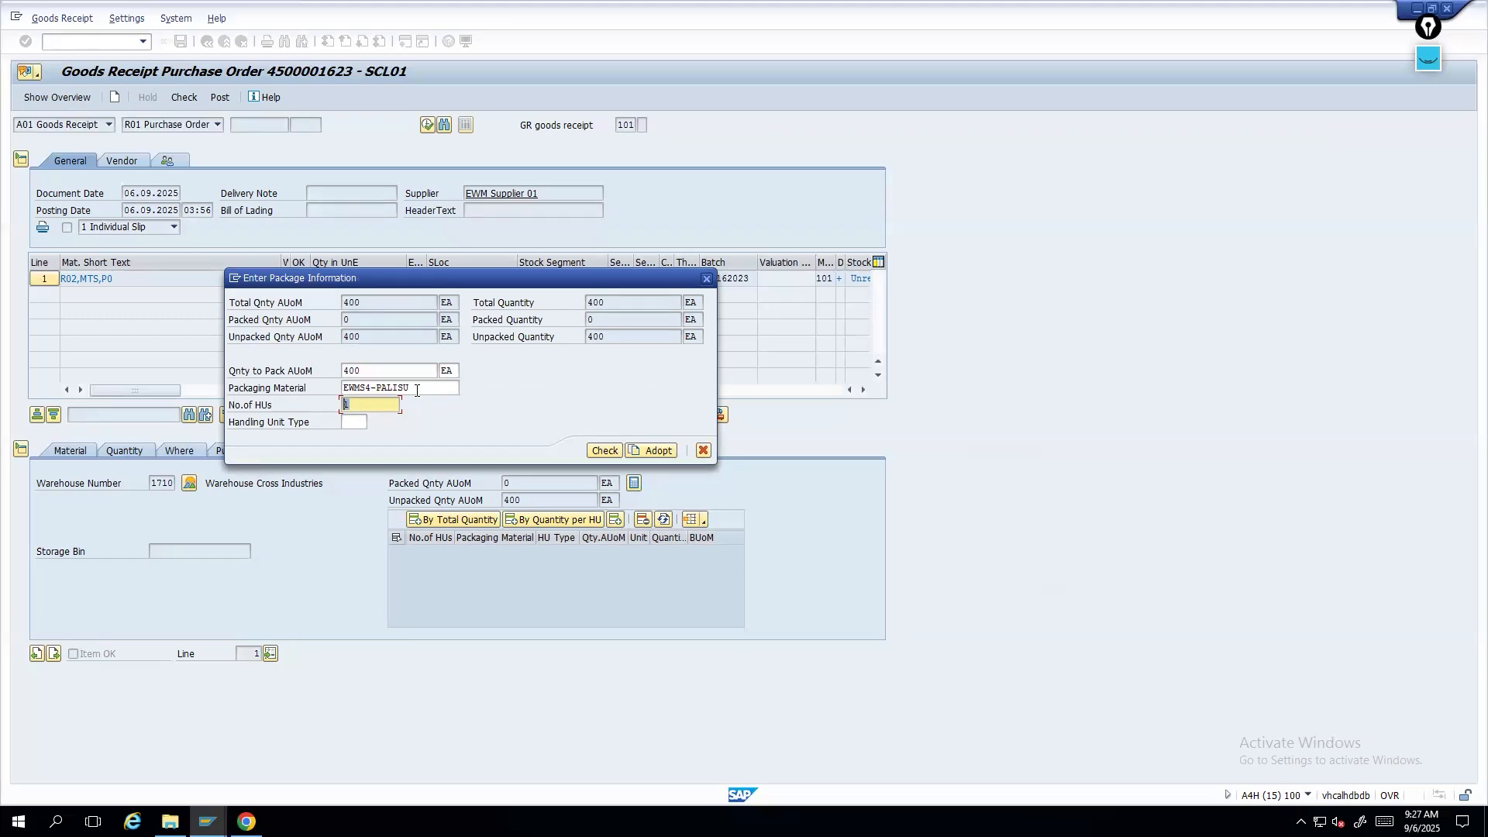
pyautogui.moveTo(416, 391); pyautogui.dragTo(317, 389)
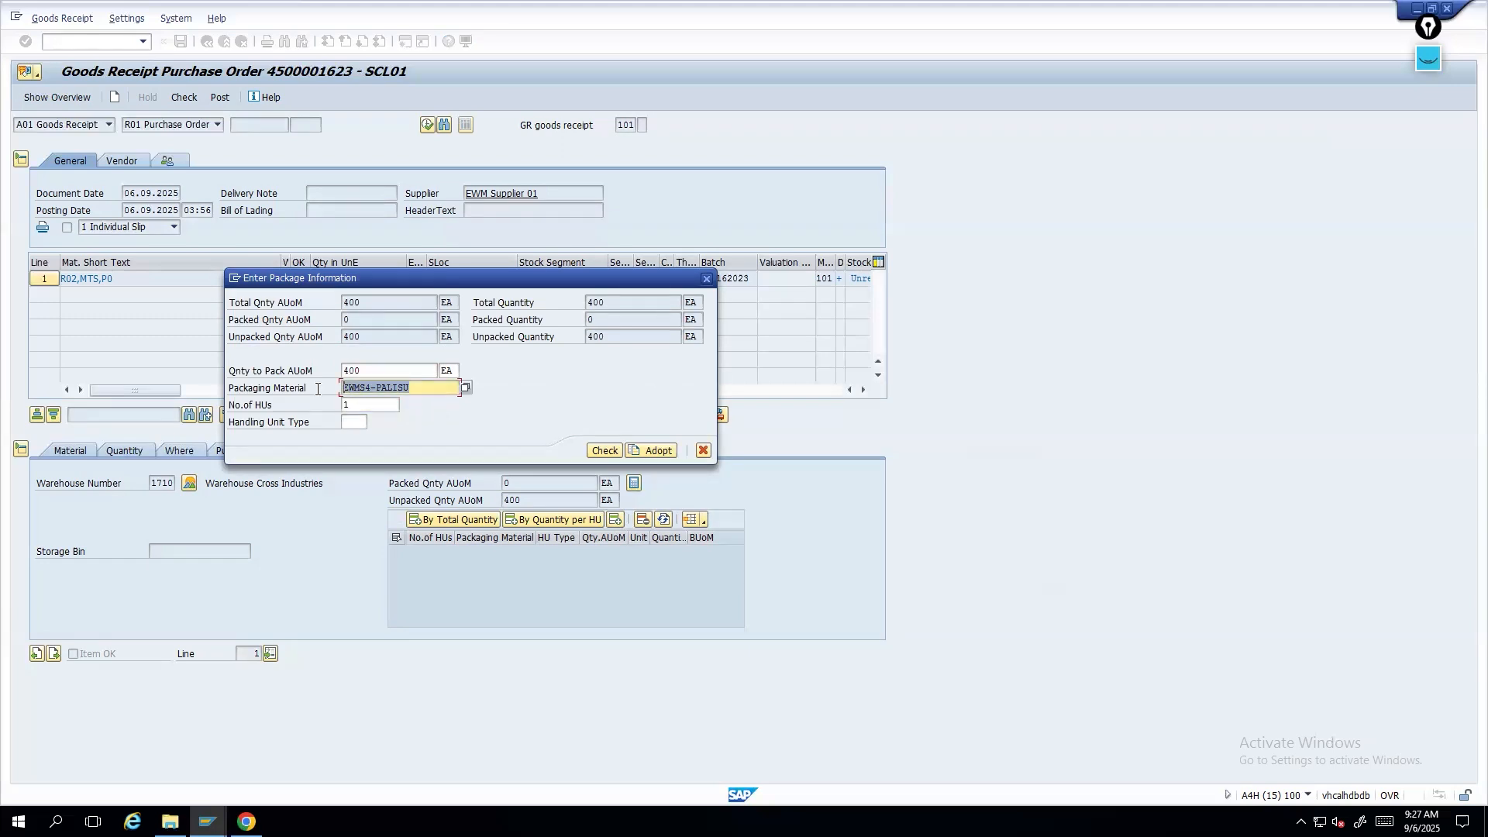
pyautogui.moveTo(366, 405); pyautogui.dragTo(301, 411)
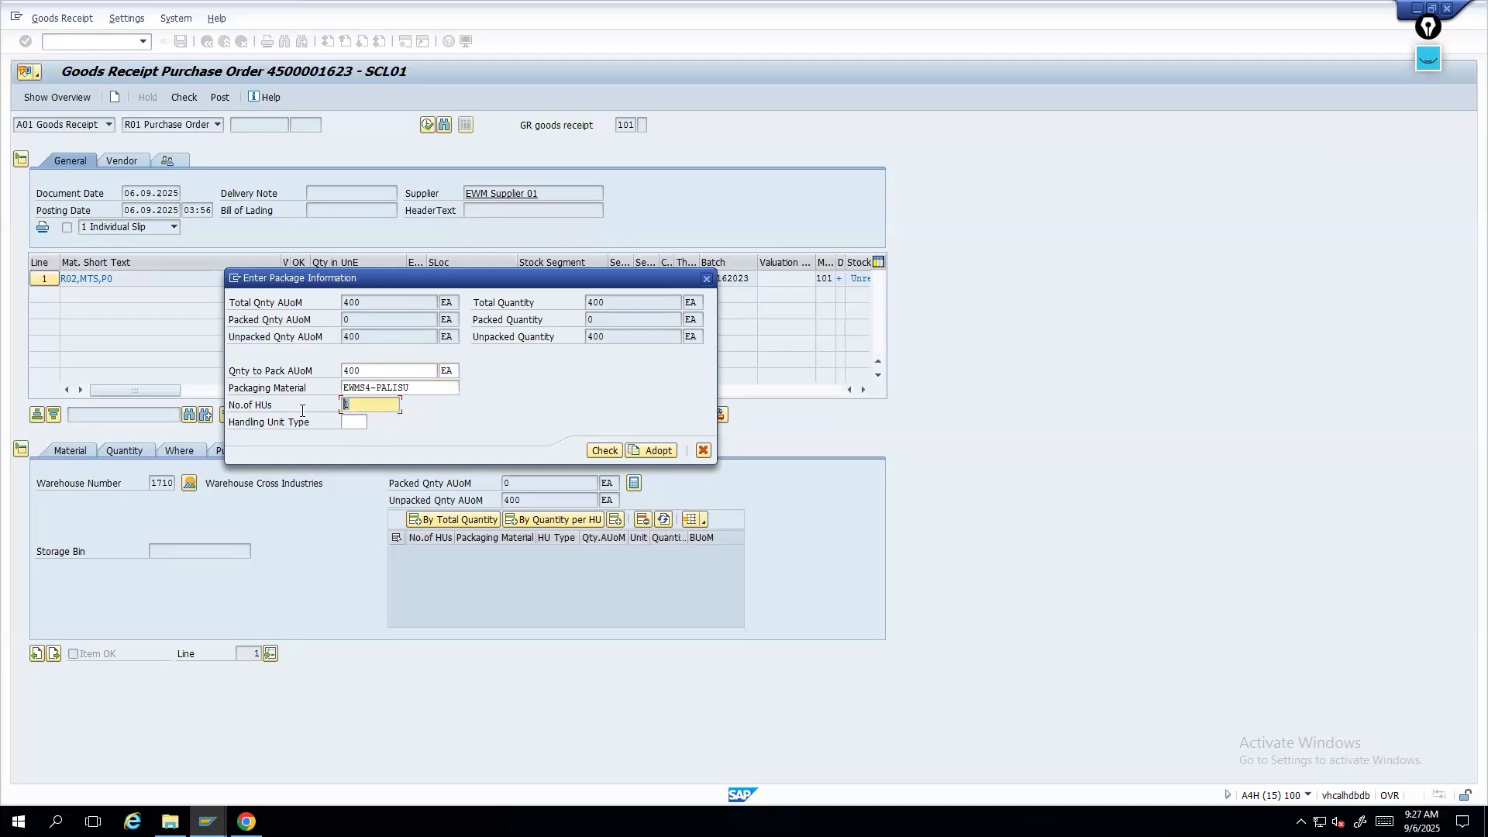
pyautogui.click(602, 452)
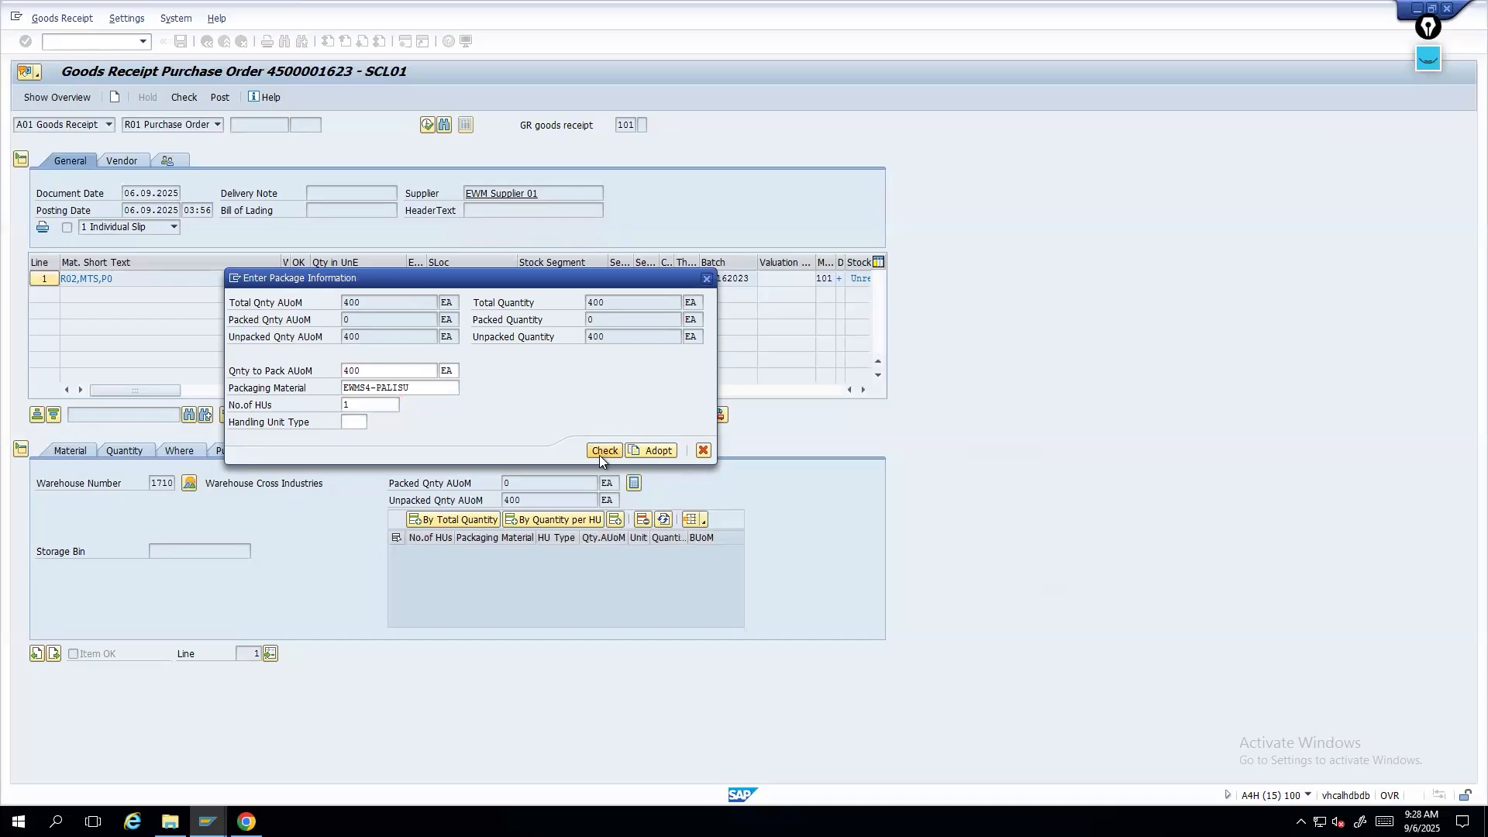
pyautogui.click(658, 454)
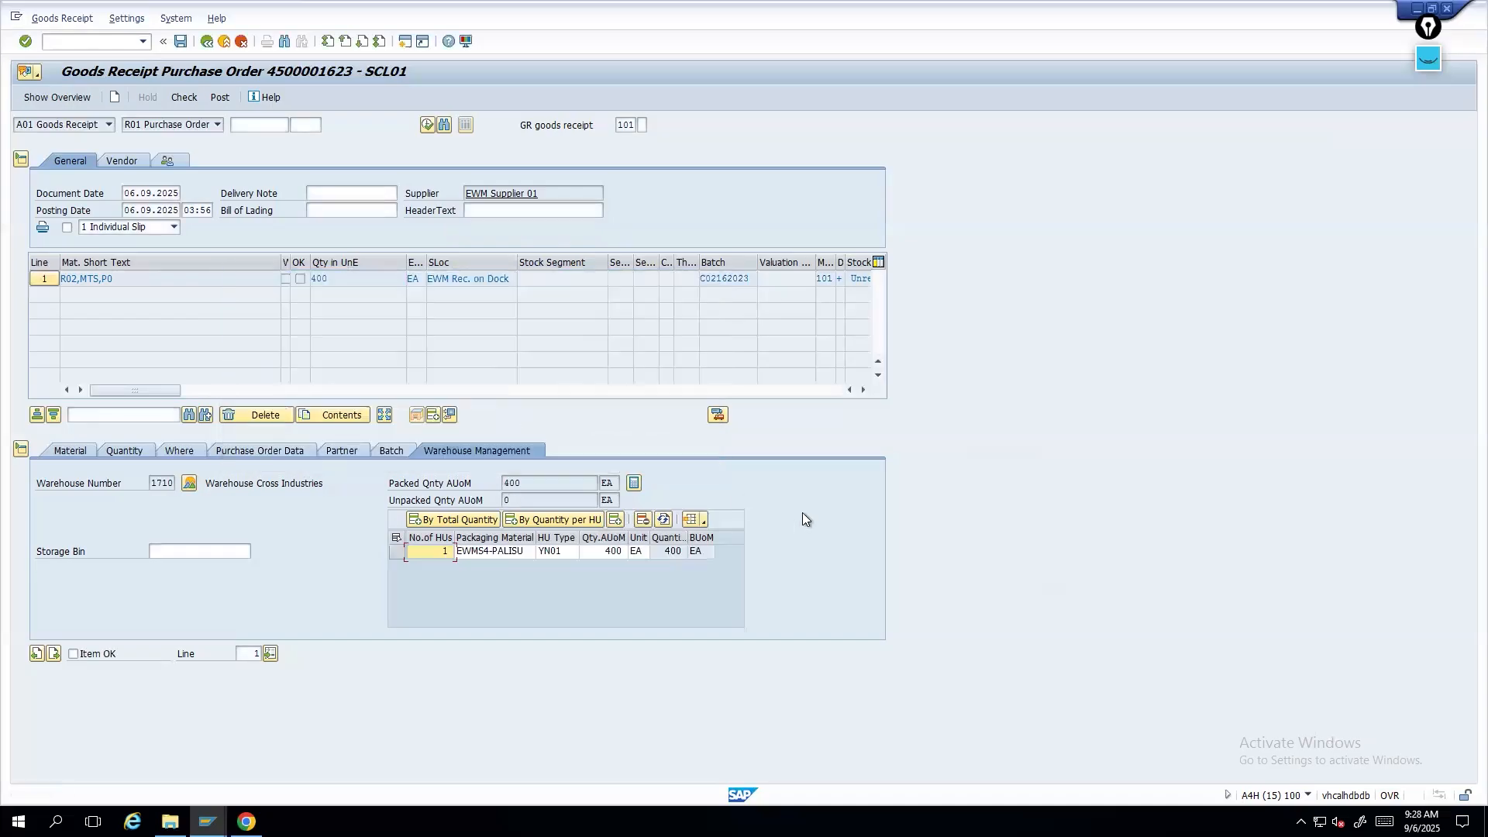
# - Mark the goods receipt item OK and check the document
pyautogui.click(75, 654)
pyautogui.click(184, 97)
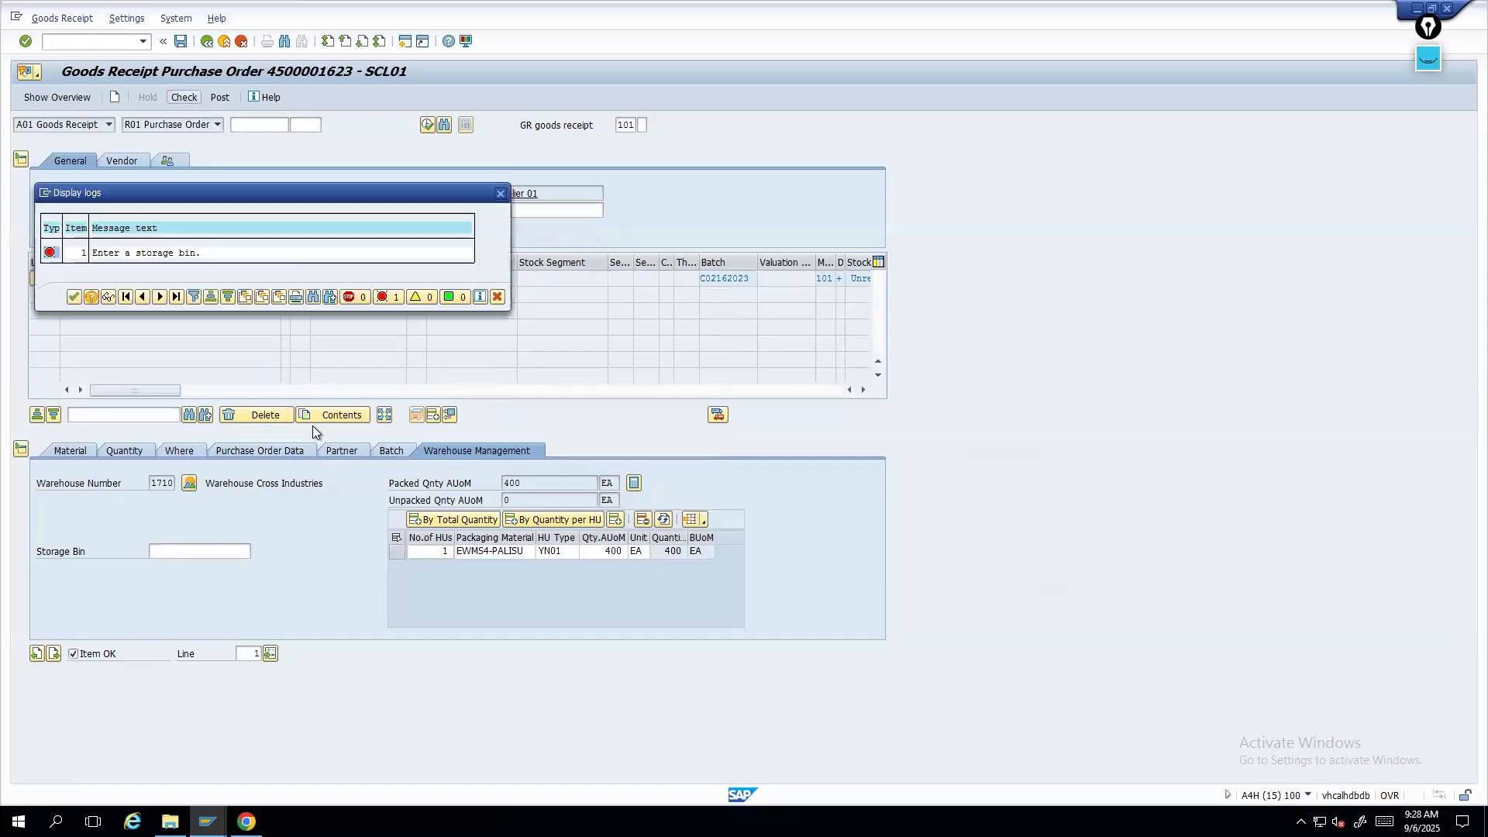
pyautogui.click(72, 297)
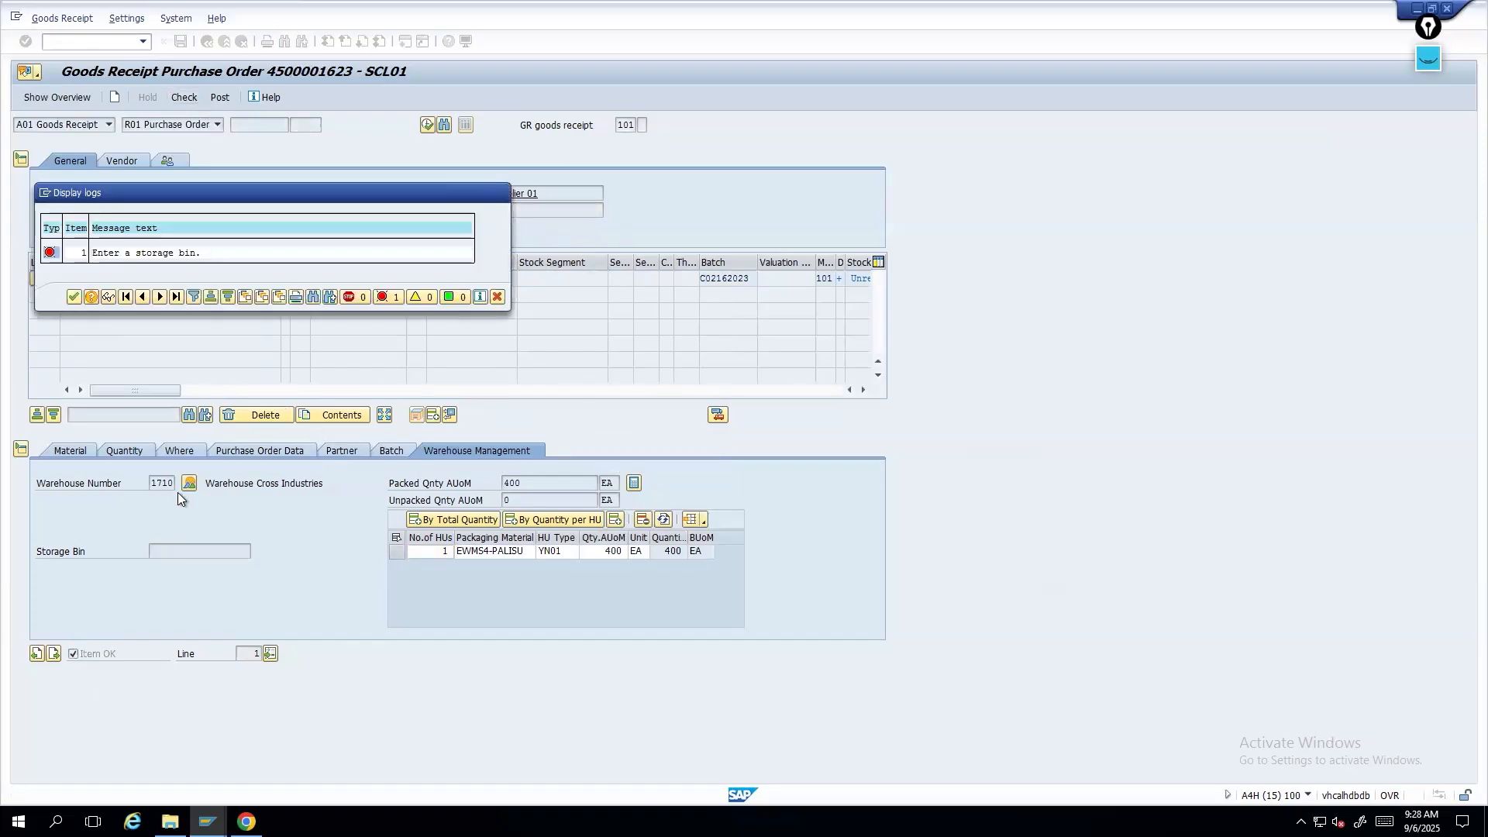
# - Set the item's storage bin to GR-SYNC ZOE
pyautogui.click(186, 552)
pyautogui.click(189, 566)
pyautogui.press('Return')
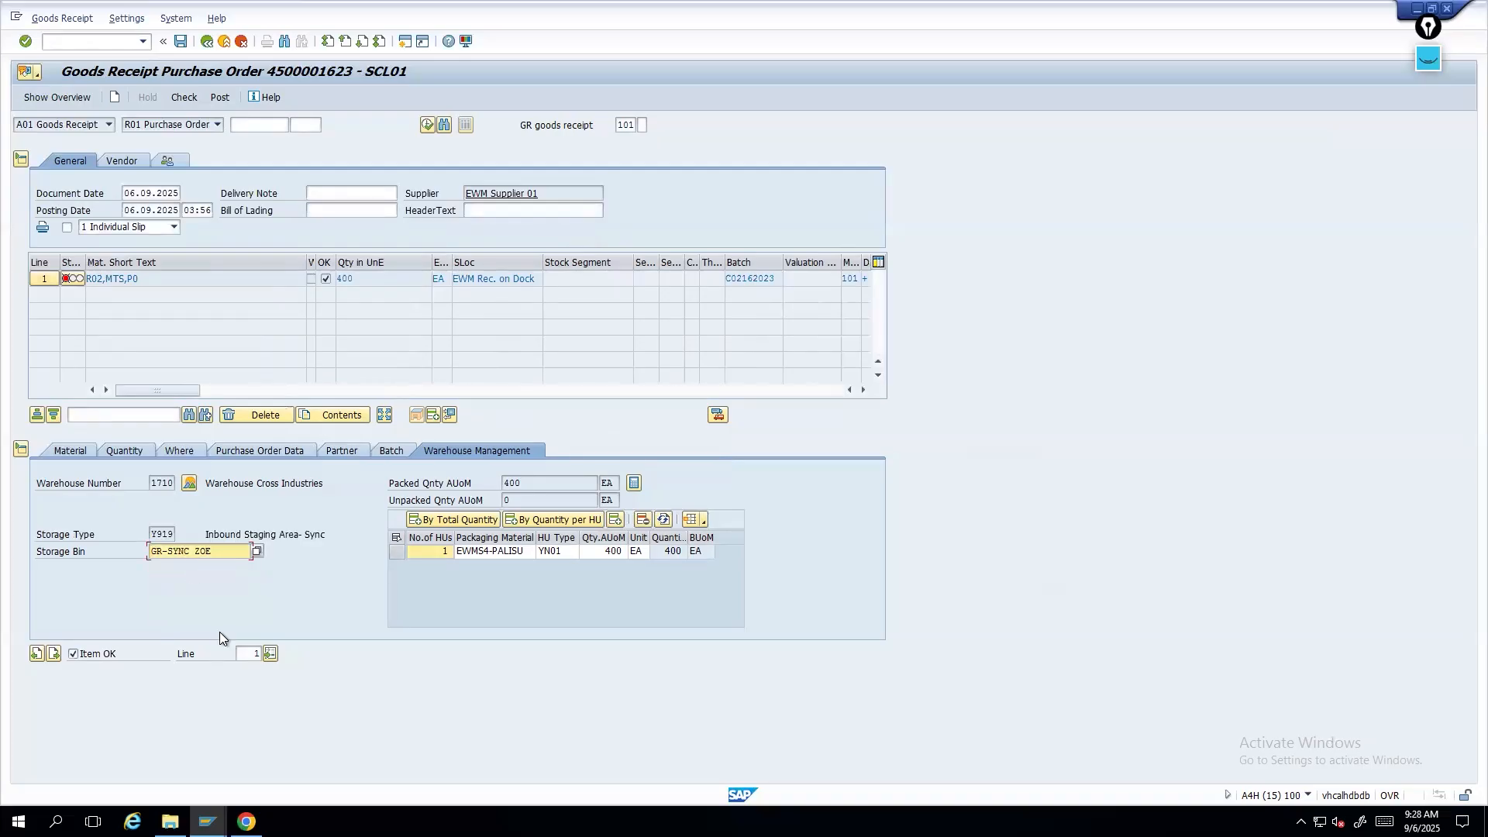
# - Check the goods receipt again and review the item's batch
pyautogui.hotkey('ctrl', 'F3')
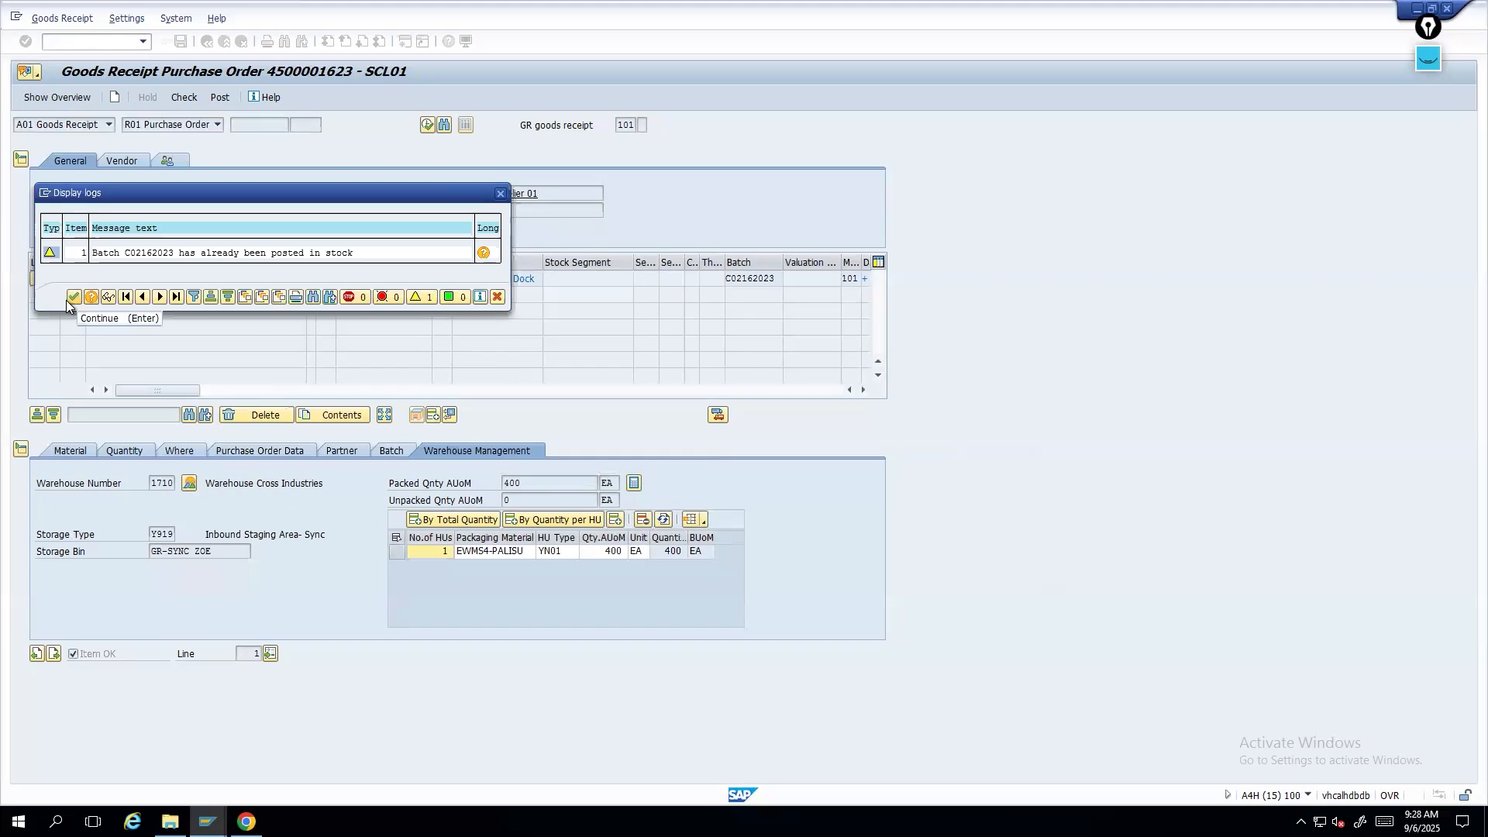
pyautogui.click(73, 298)
pyautogui.click(391, 451)
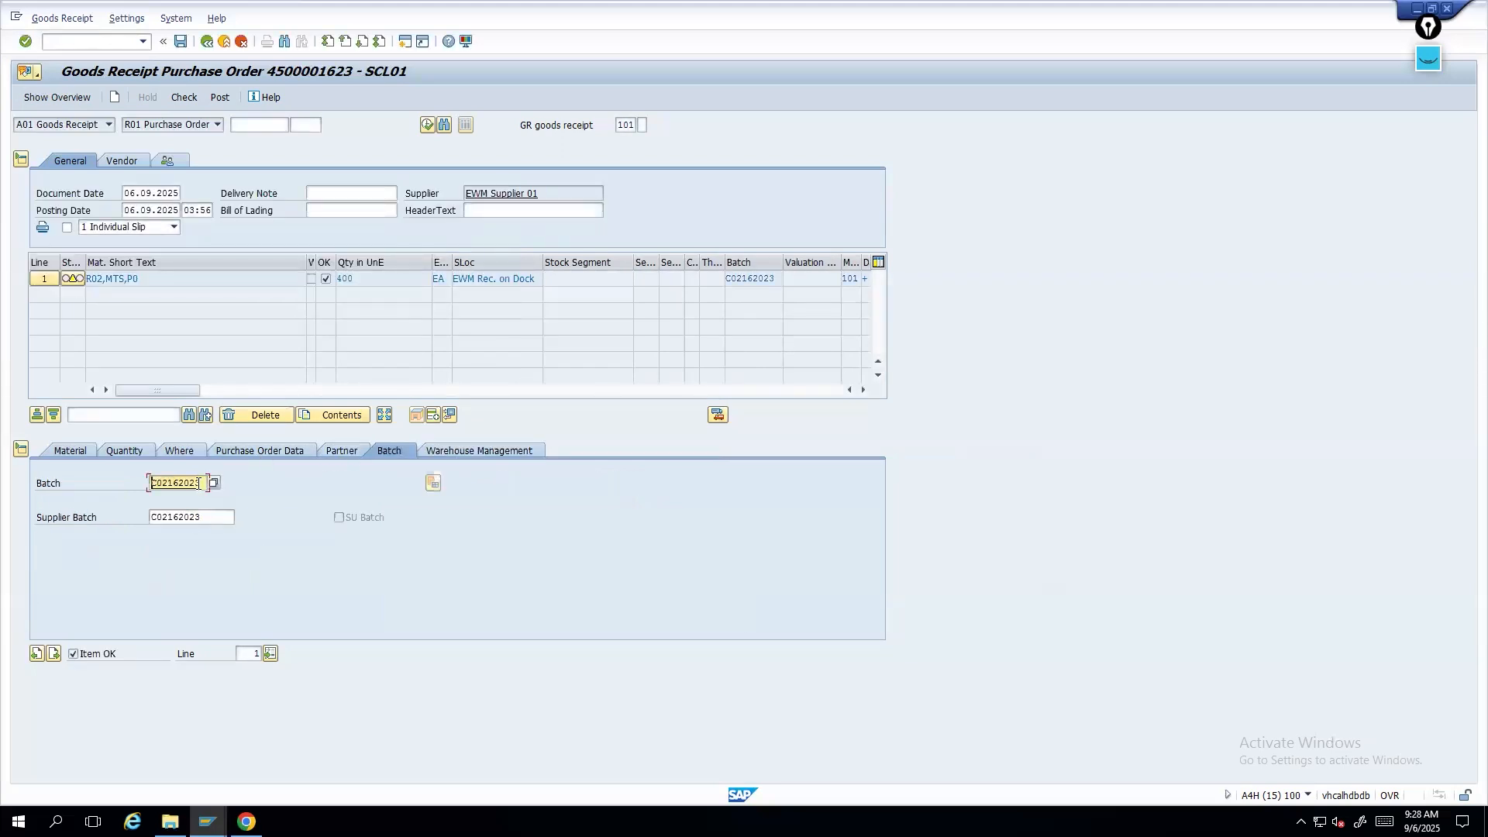
pyautogui.moveTo(199, 482); pyautogui.dragTo(118, 479)
# - Post the goods receipt, continuing past the batch warning
pyautogui.click(491, 450)
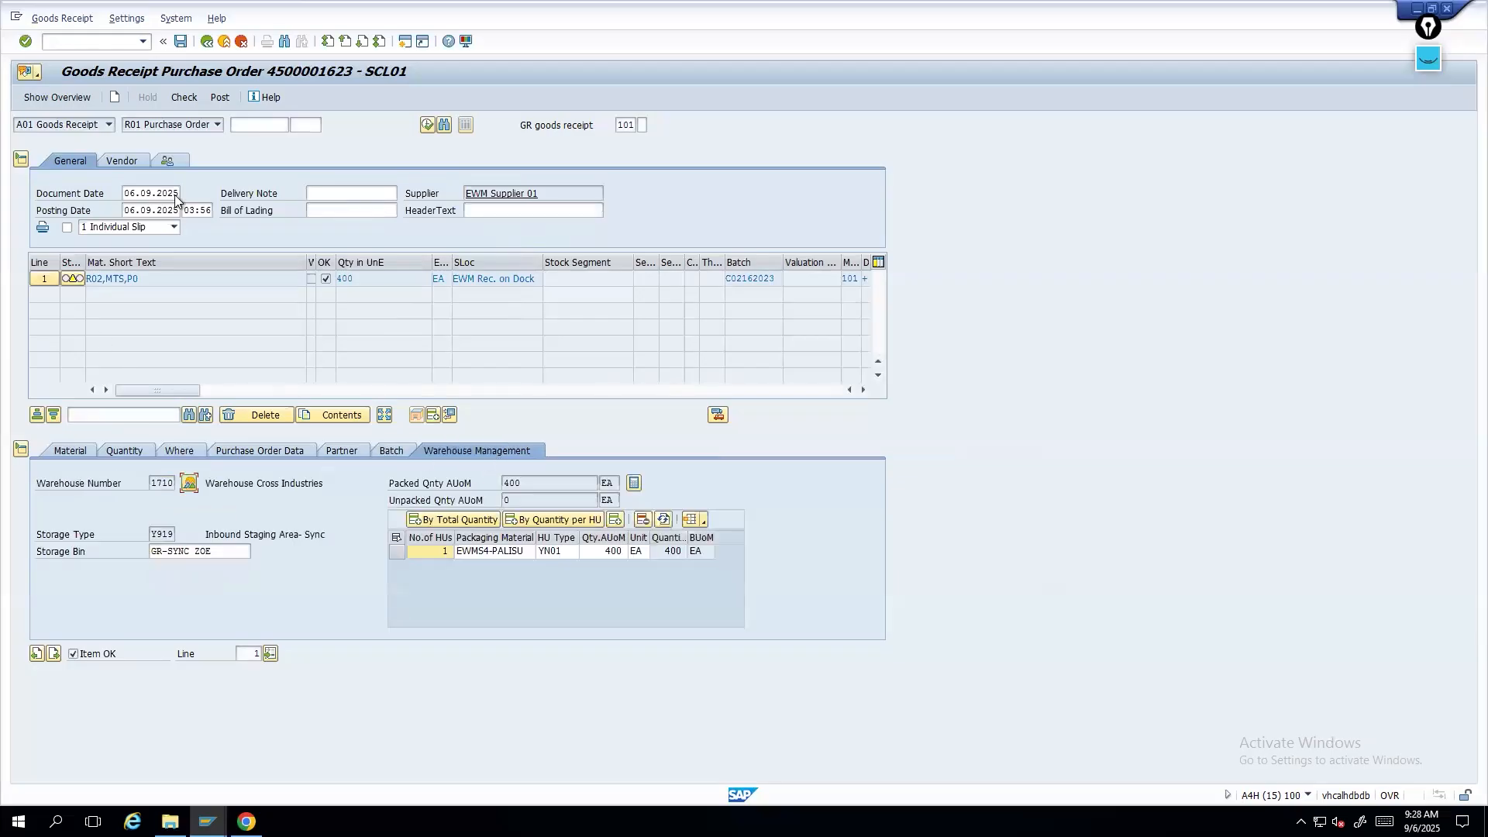
pyautogui.click(221, 97)
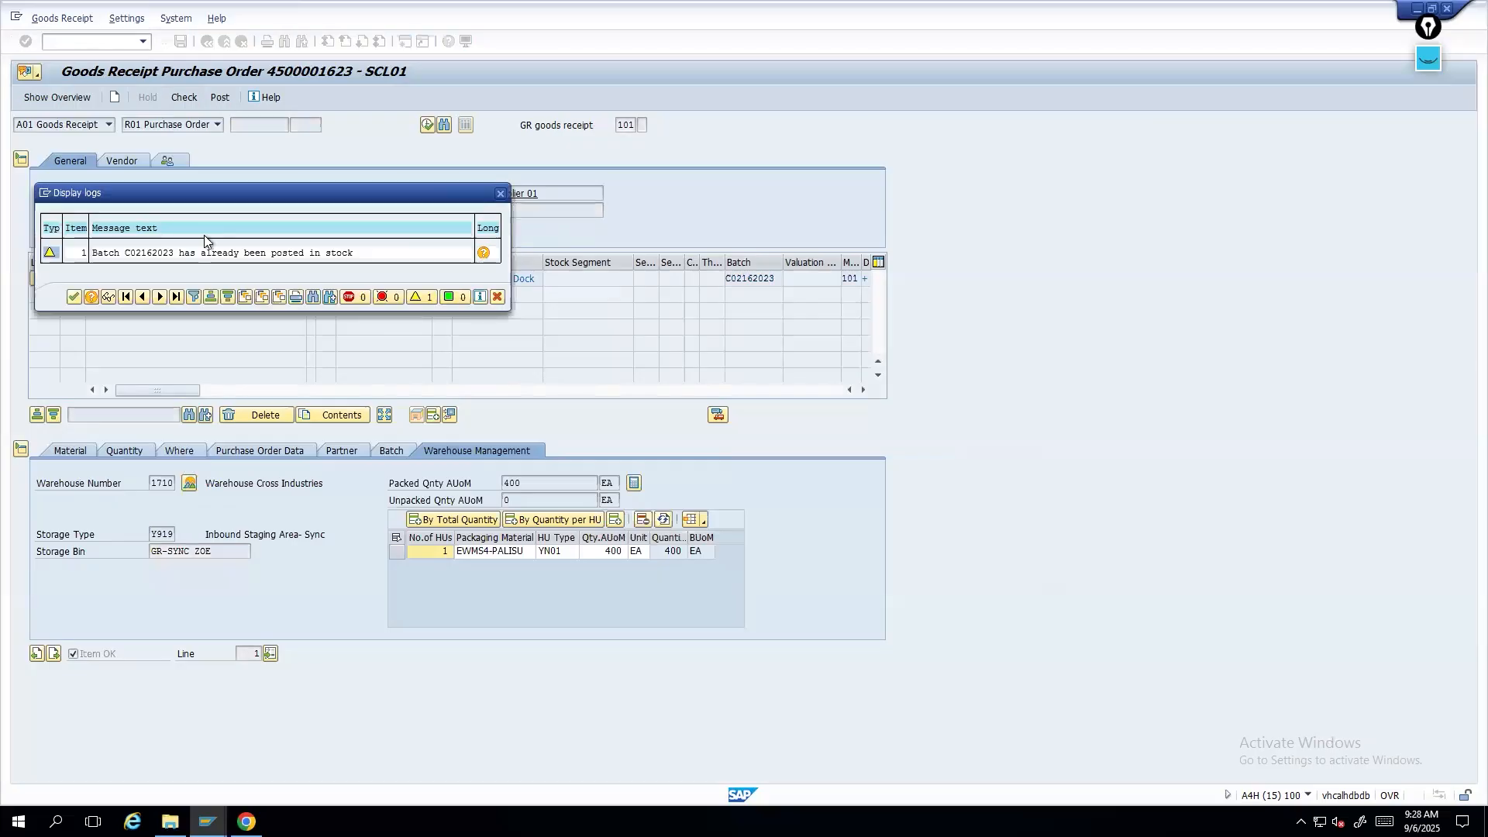
pyautogui.click(72, 296)
pyautogui.click(221, 97)
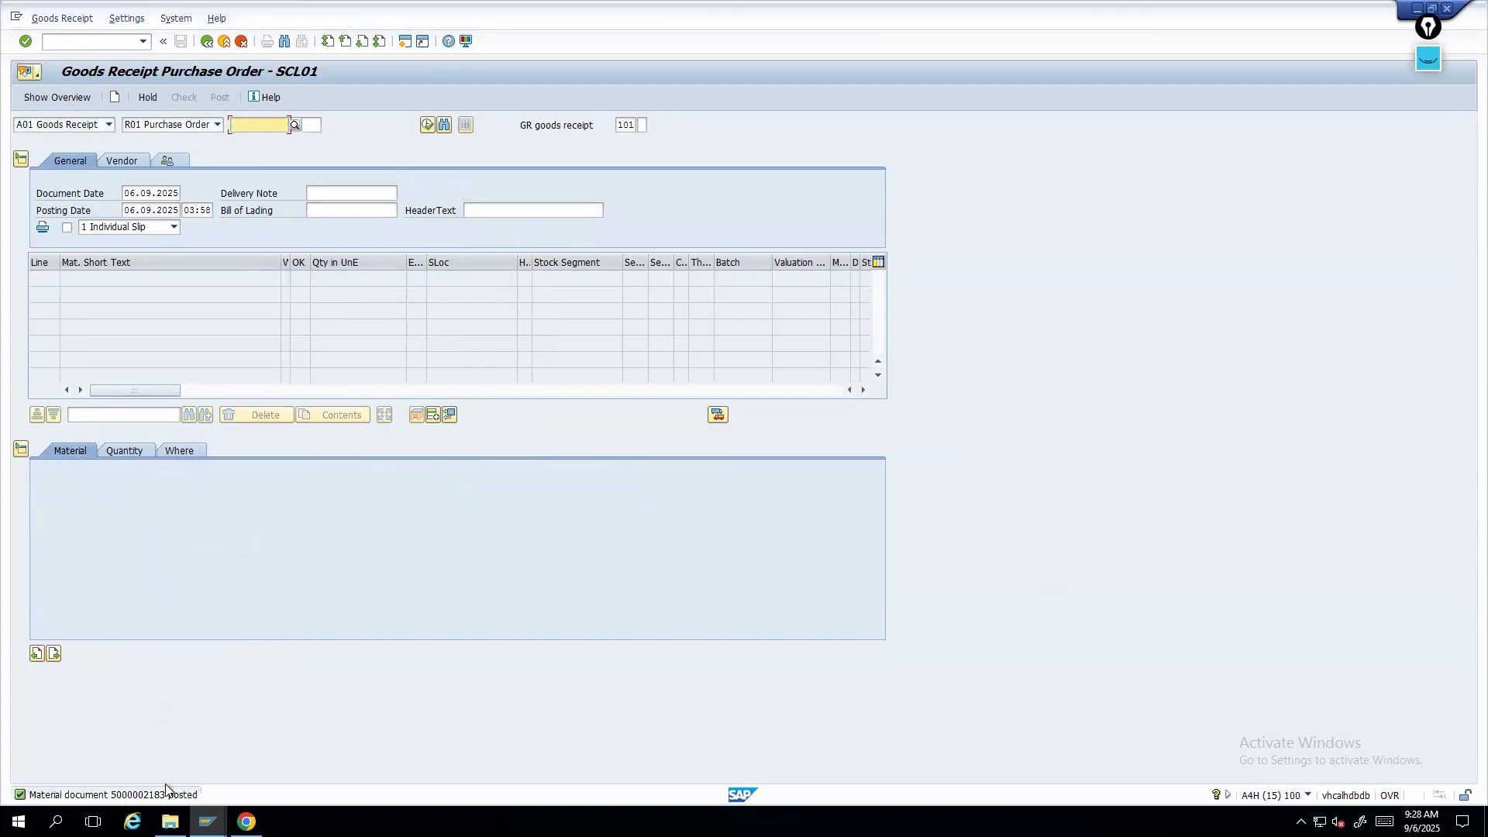
# - Open the details of the posted material document message and select the document number
pyautogui.click(441, 353)
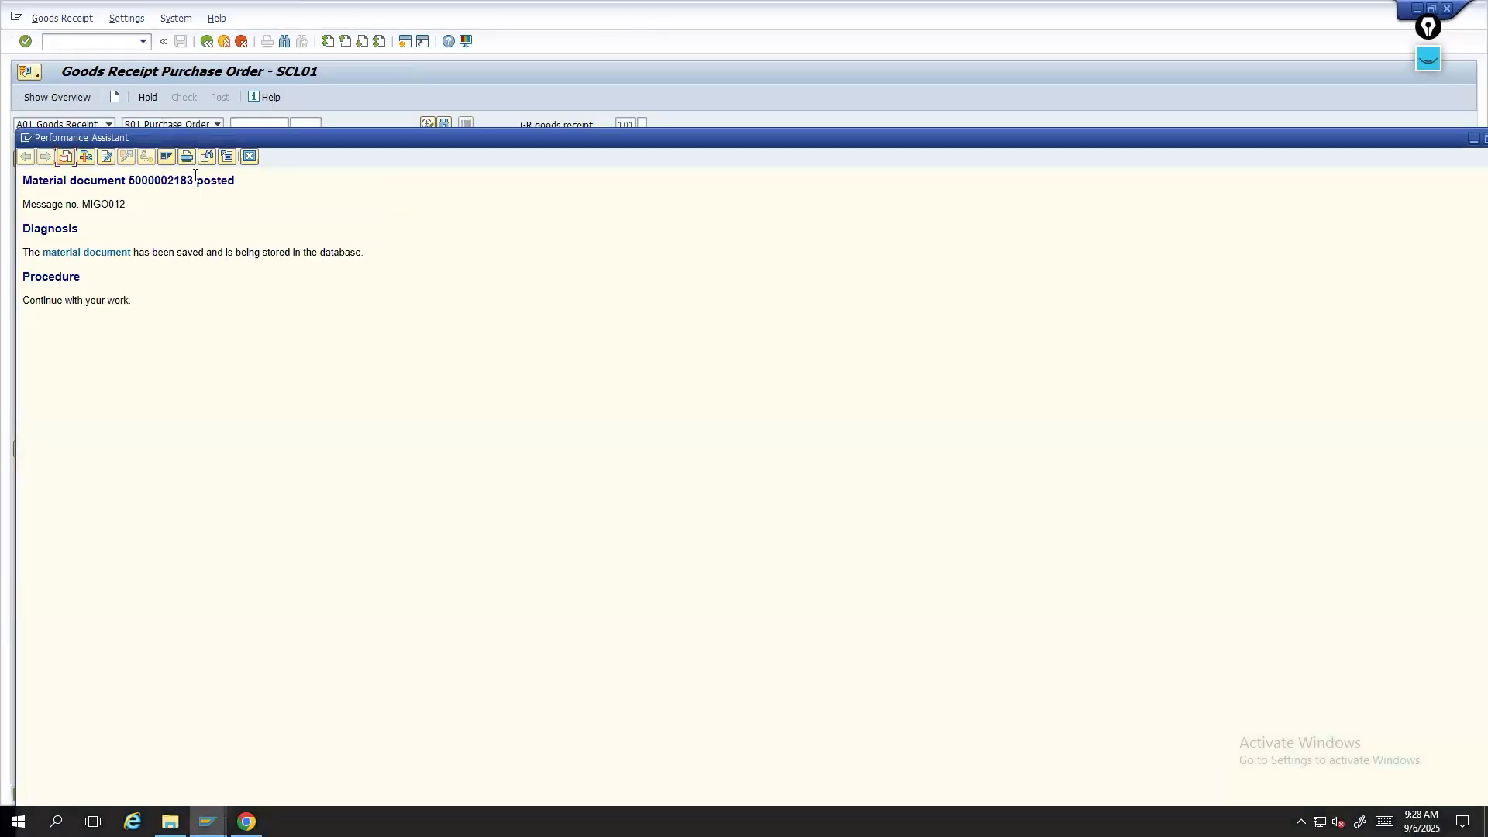
pyautogui.moveTo(195, 175); pyautogui.dragTo(133, 186)
pyautogui.click(249, 156)
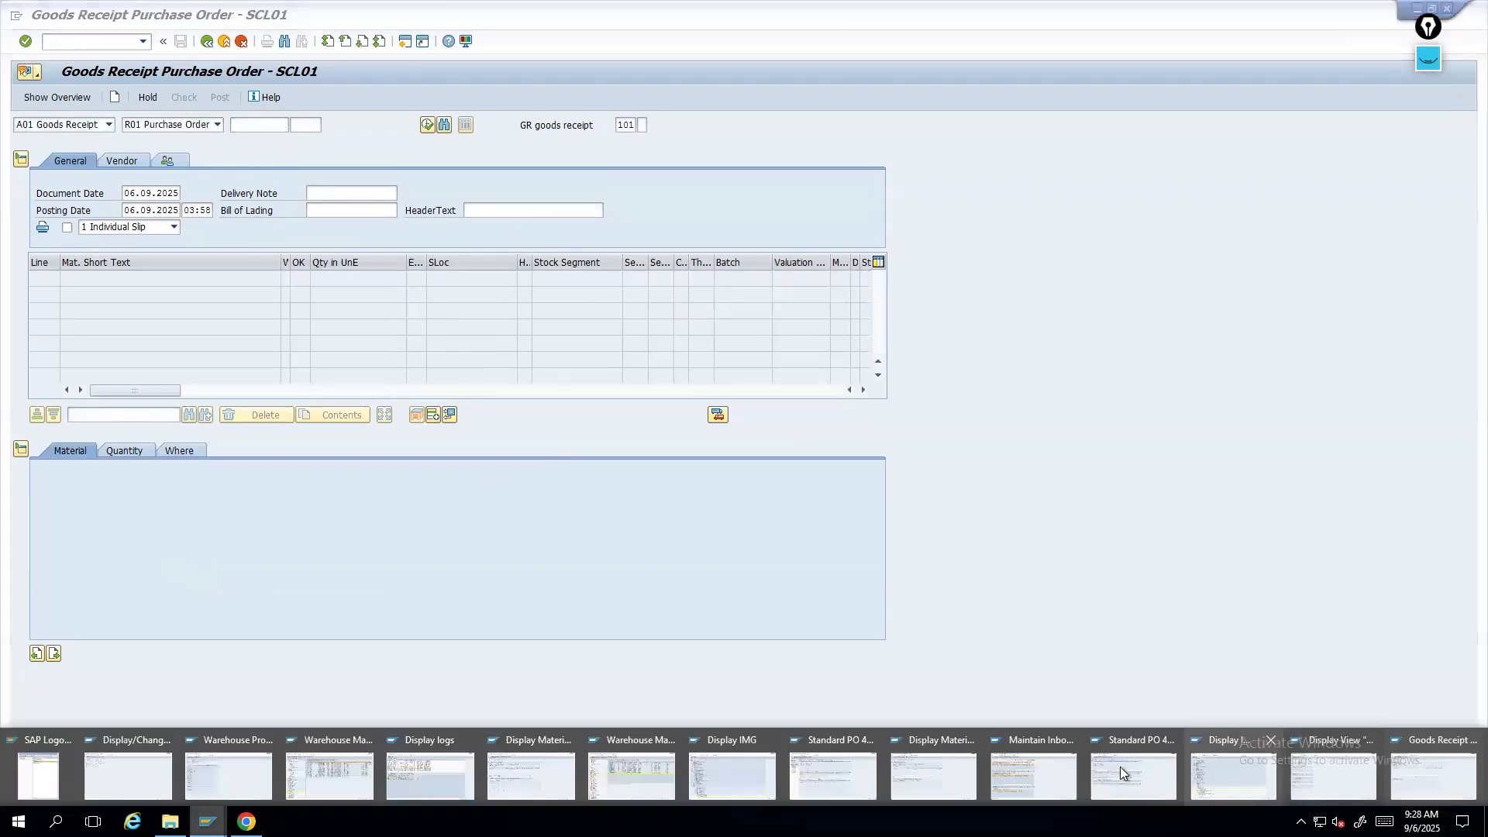
# - Switch to the other SAP session and start Display Purchase Order with /OME23N
pyautogui.click(1116, 767)
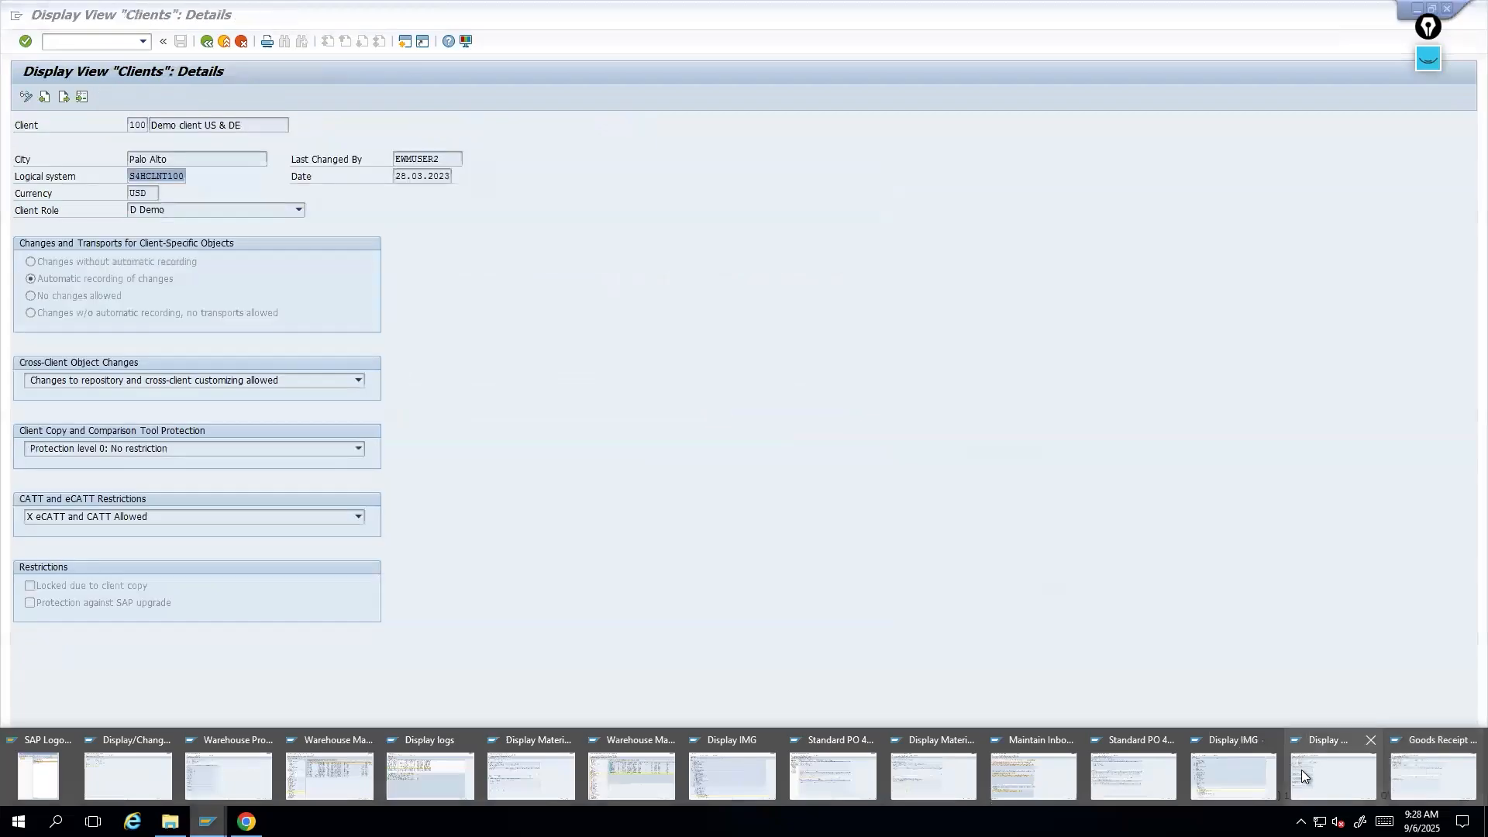
pyautogui.click(1322, 770)
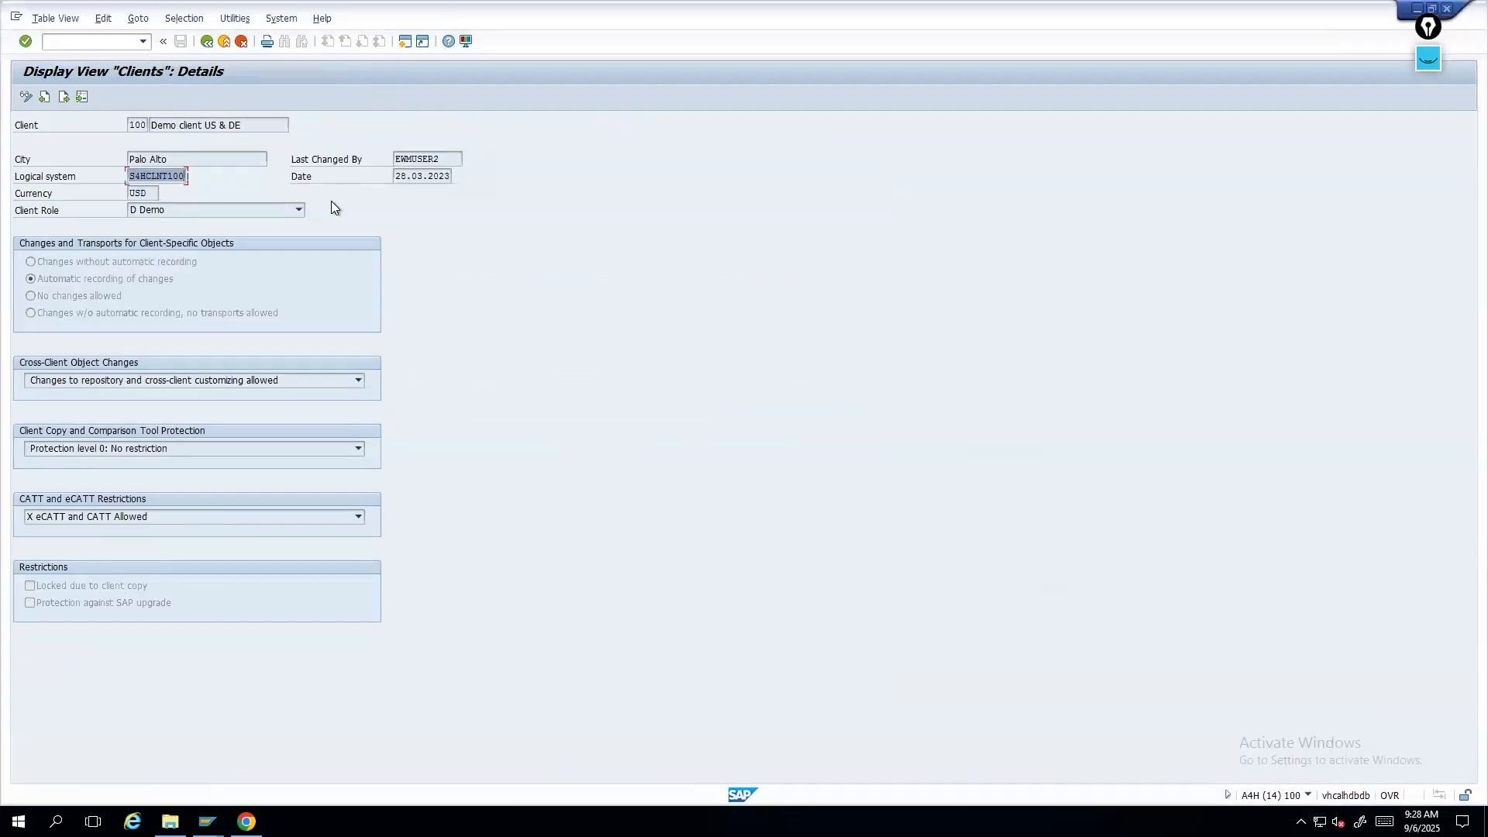
pyautogui.click(134, 45)
pyautogui.click(140, 46)
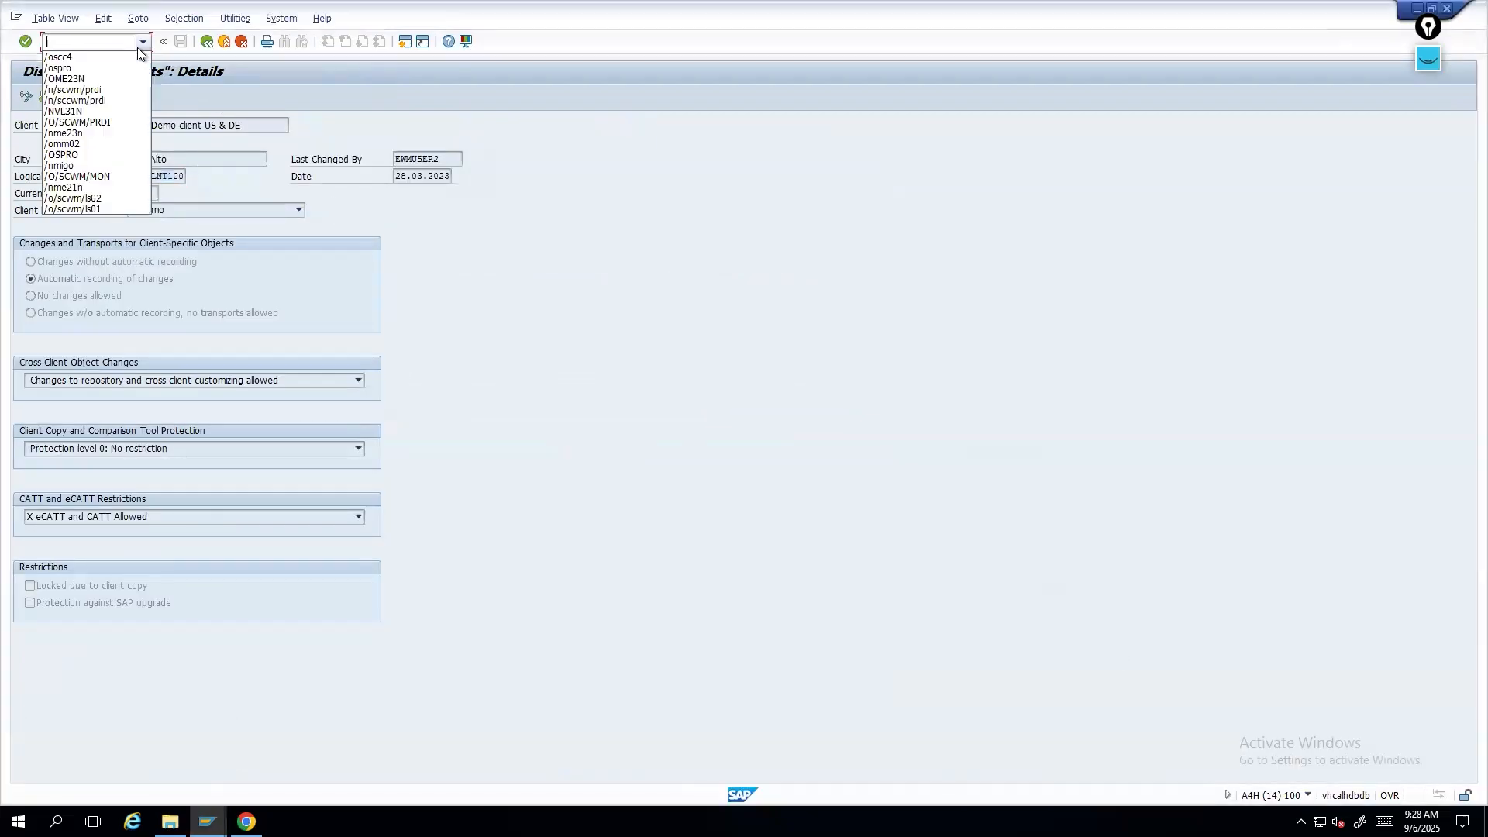
pyautogui.click(88, 80)
pyautogui.click(58, 42)
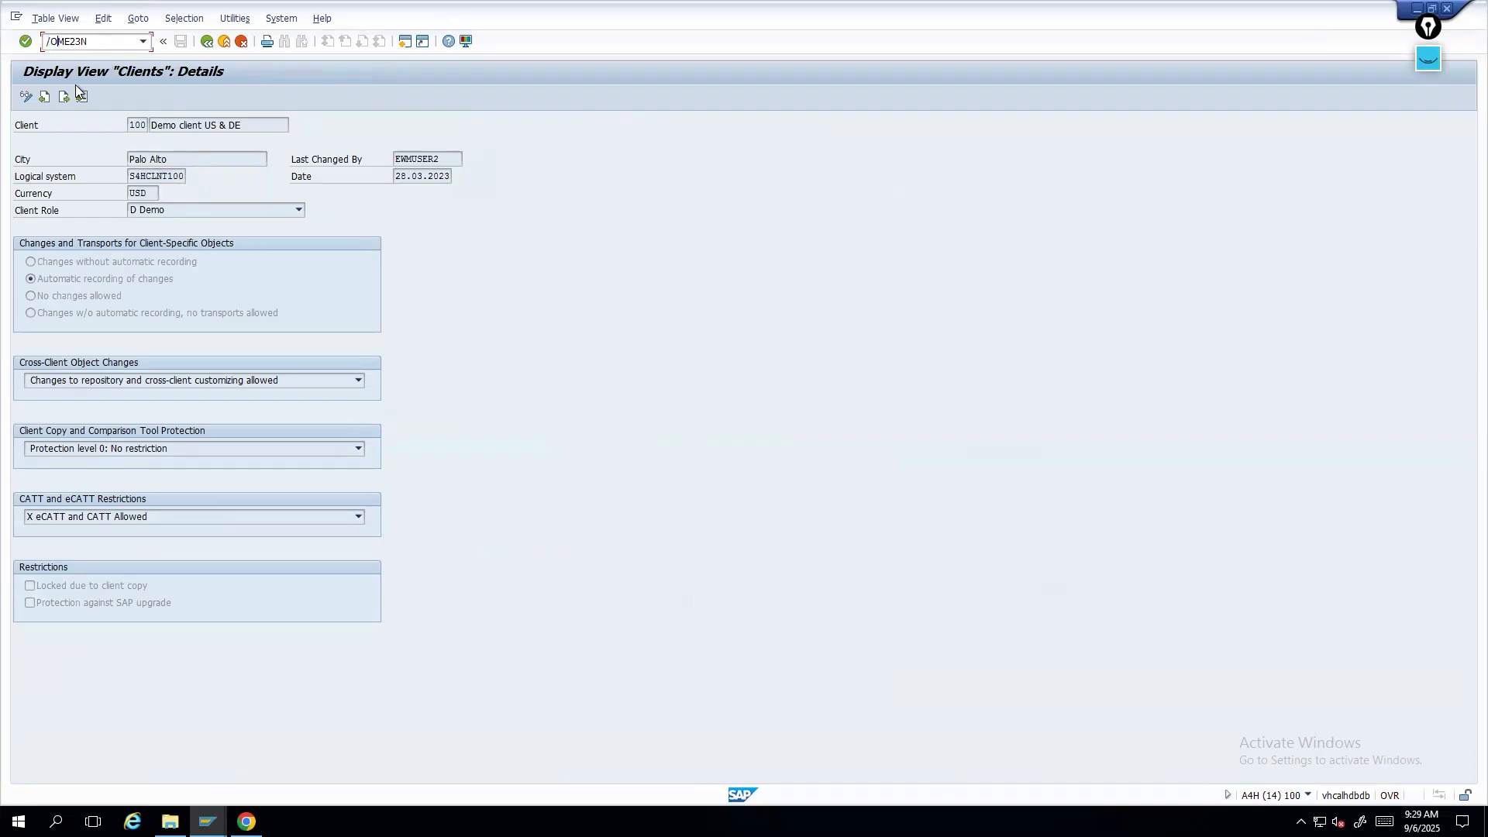
pyautogui.press('Return')
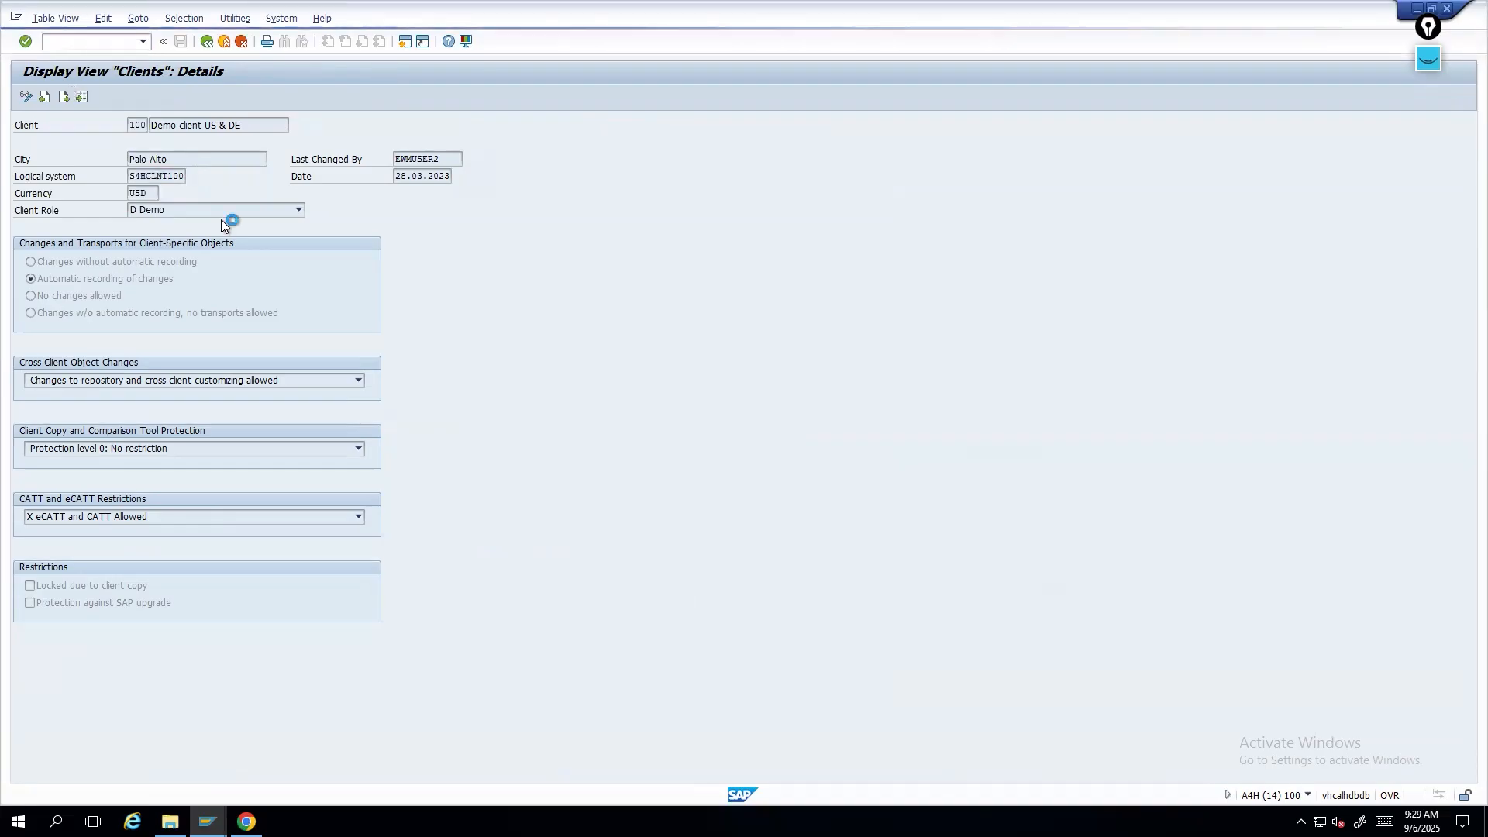
pyautogui.click(187, 96)
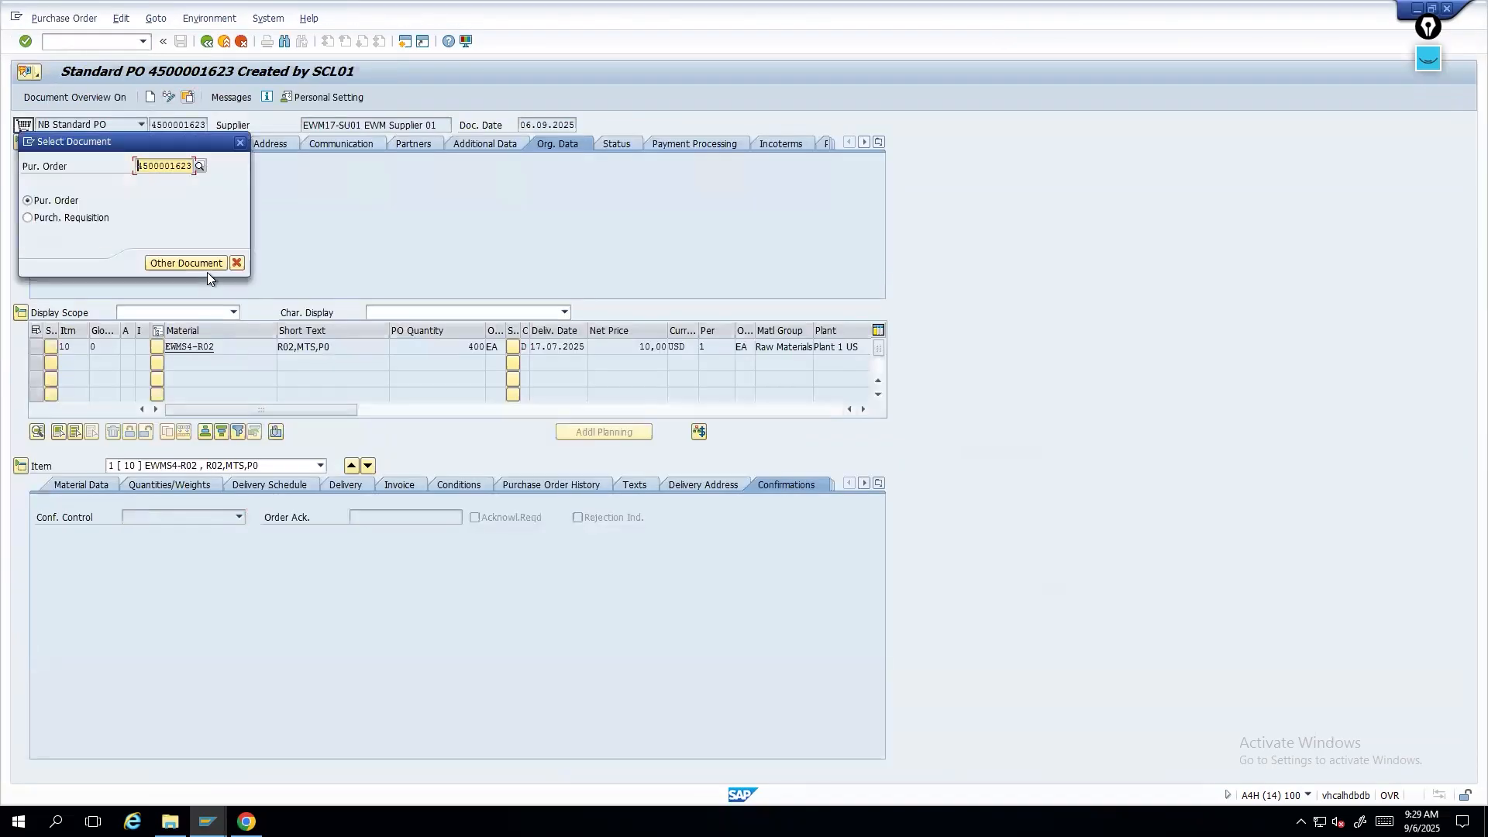
pyautogui.click(207, 272)
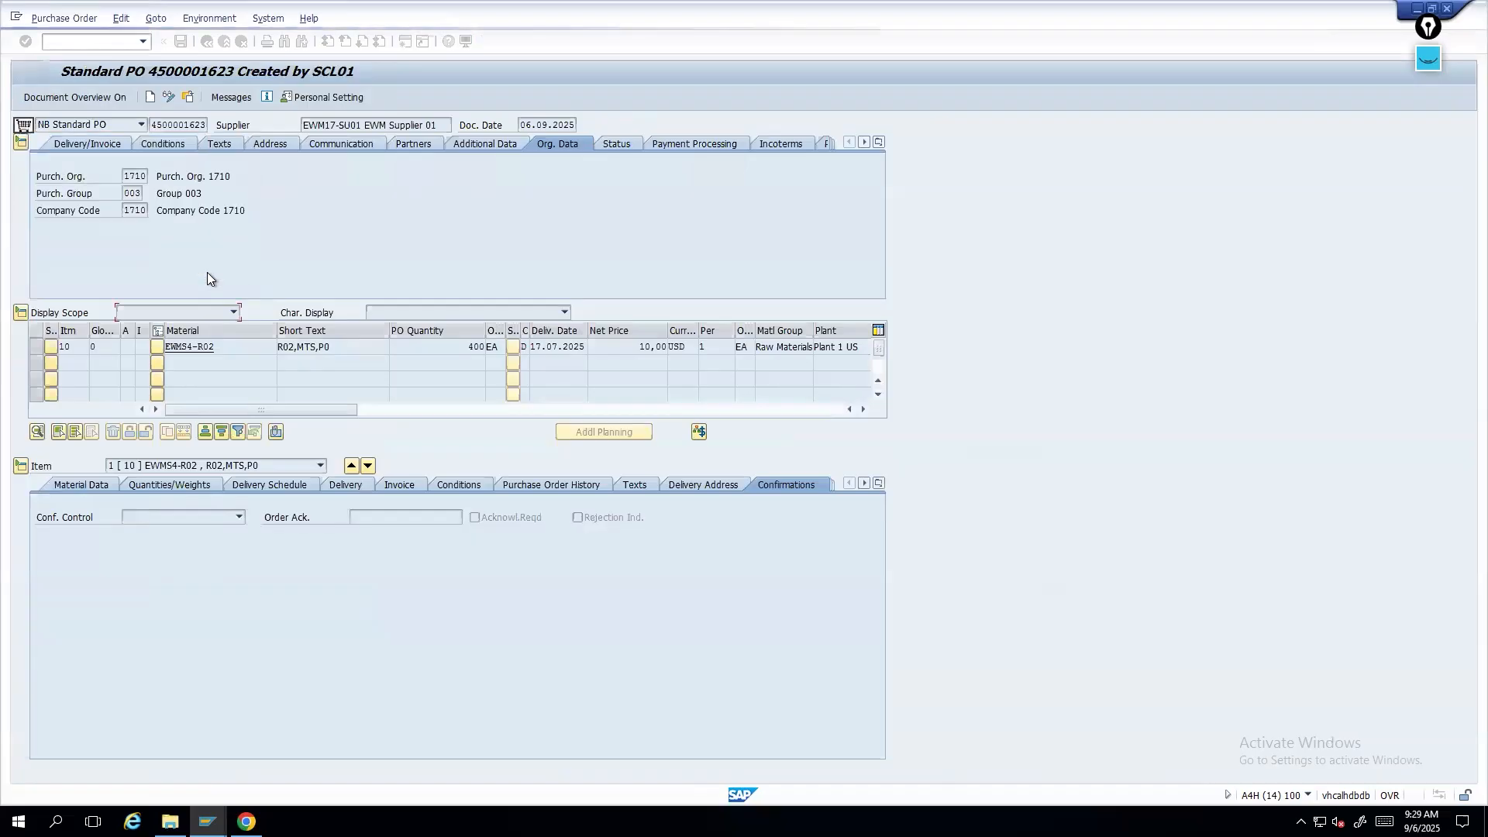
pyautogui.click(534, 488)
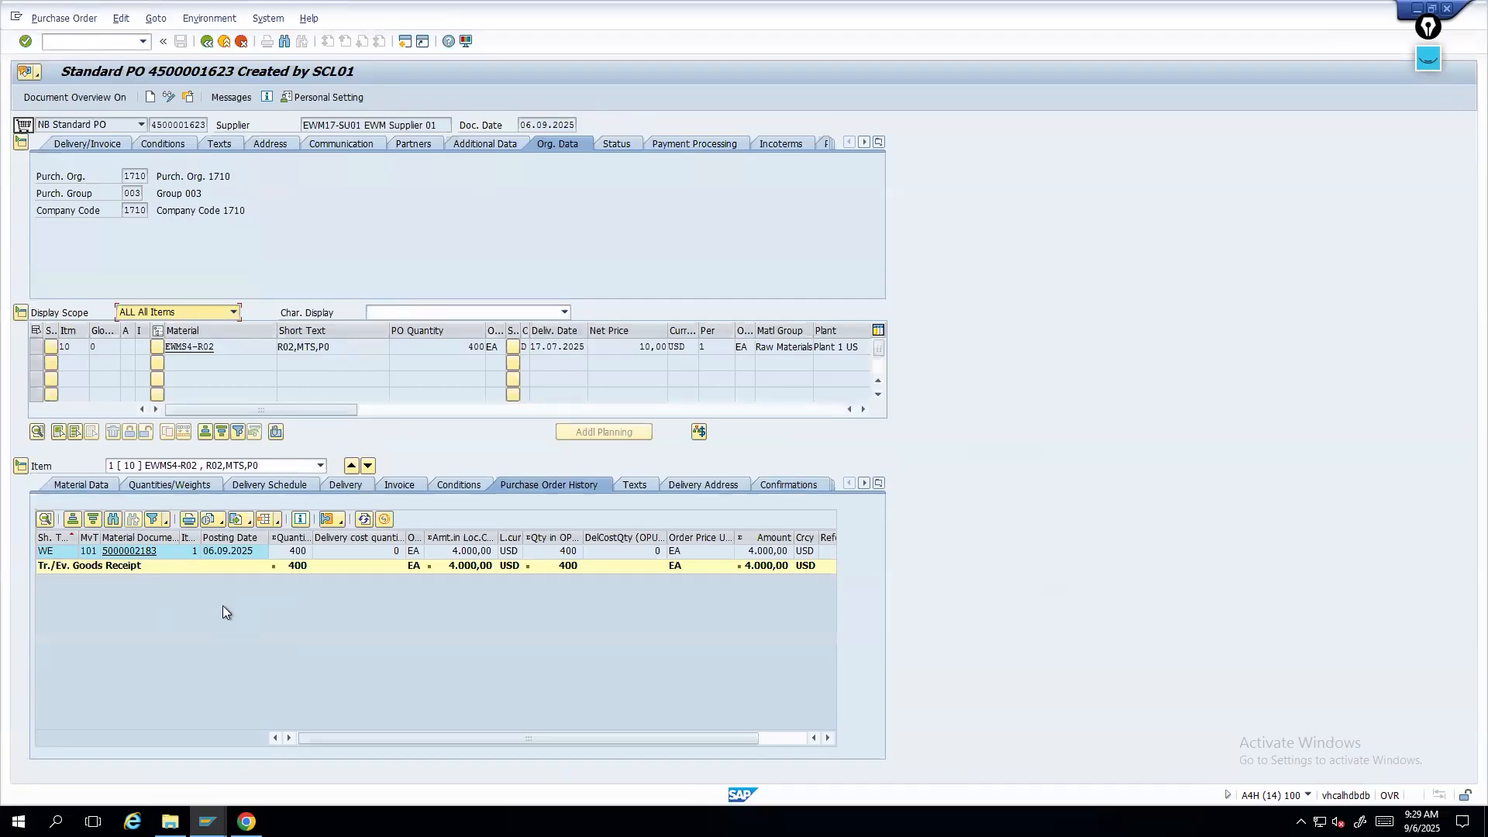
# - Copy the PO item's material number and open Stock Overview with /ommb in a new session
pyautogui.moveTo(228, 349); pyautogui.dragTo(133, 349)
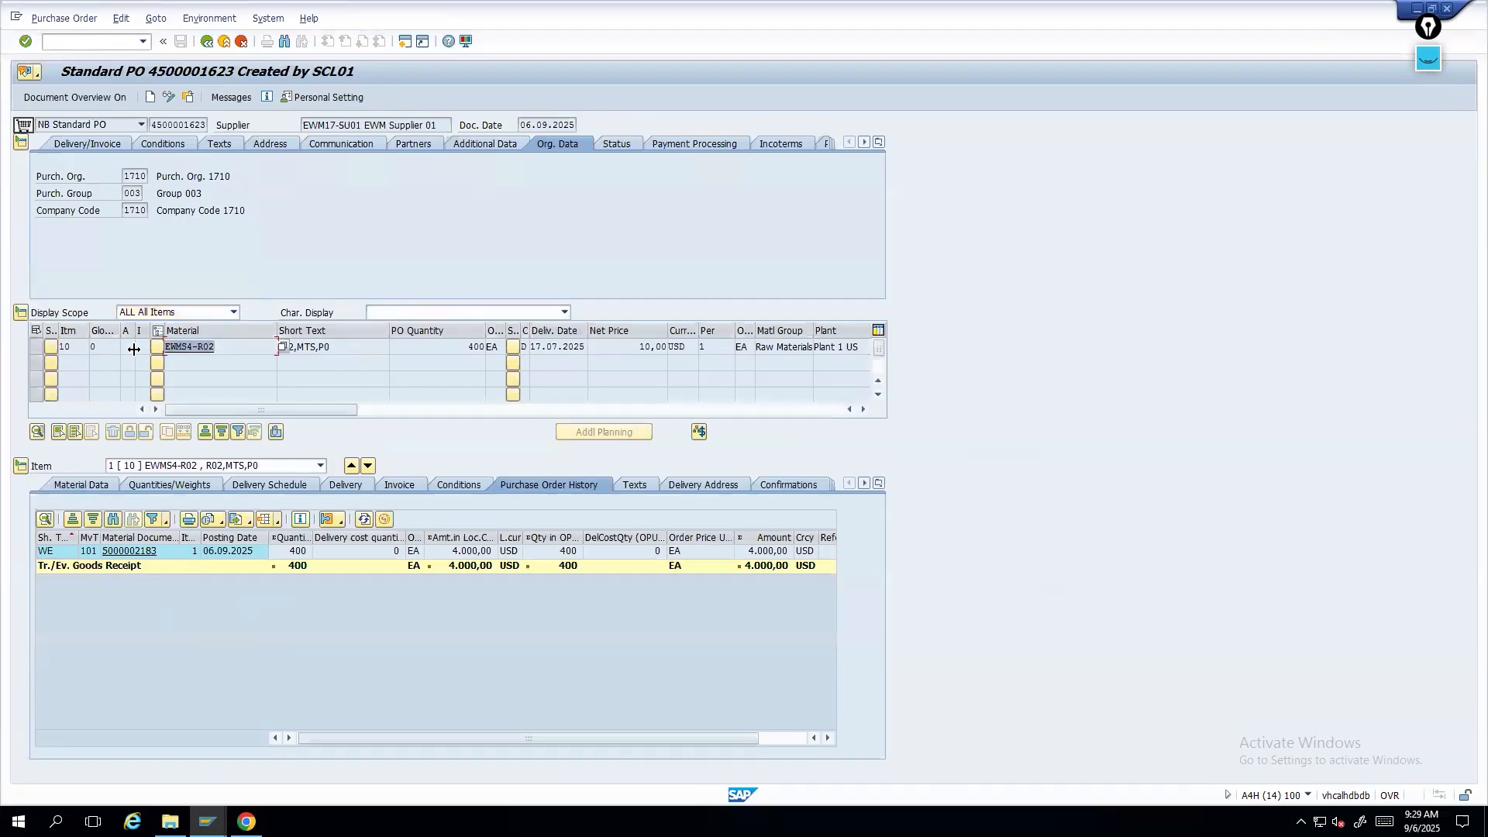
pyautogui.hotkey('ctrl', 'c')
pyautogui.click(99, 39)
pyautogui.write('/ommb')
pyautogui.press('Return')
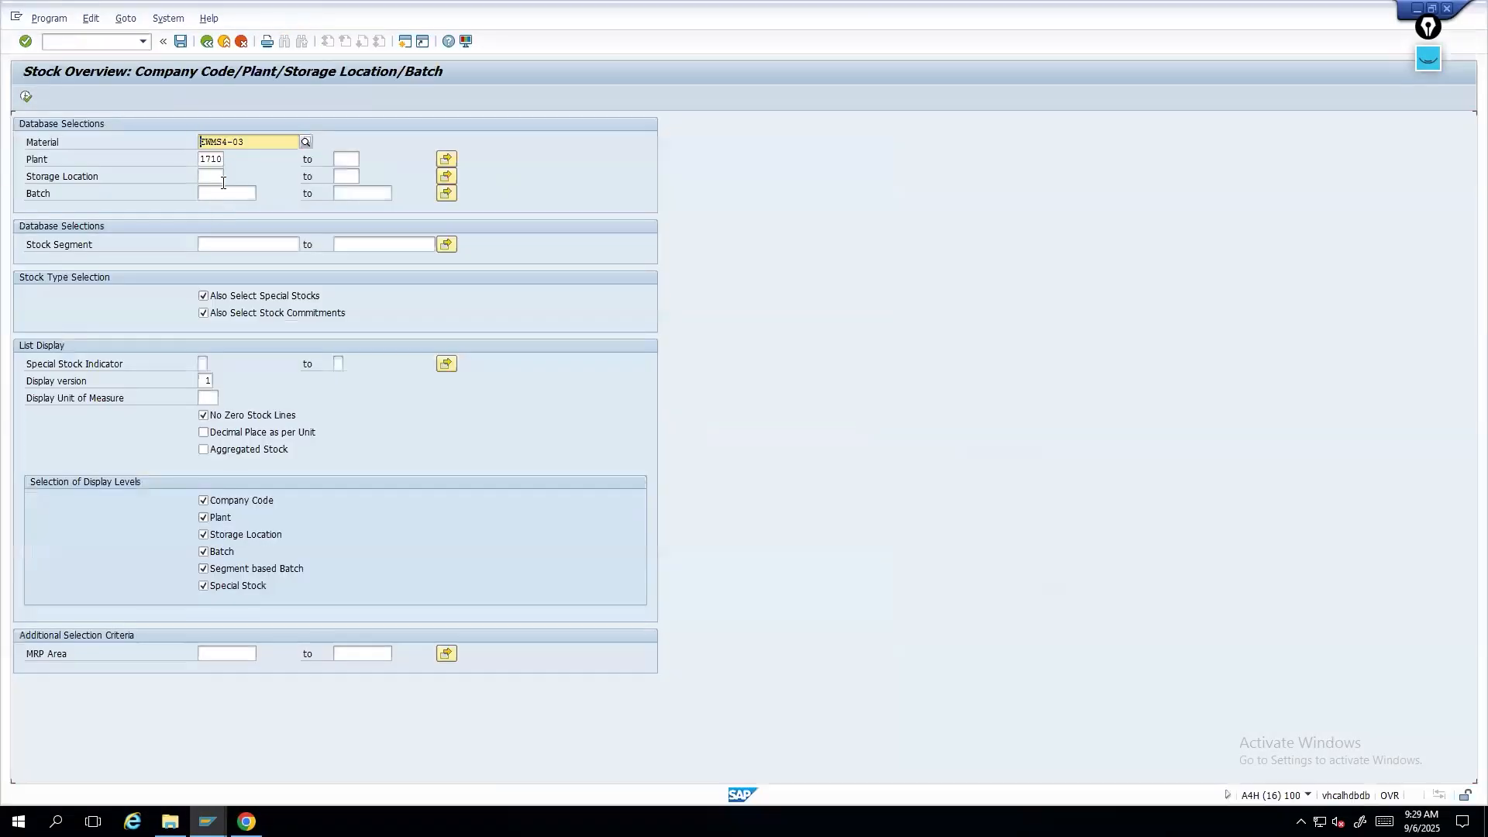
# - Paste the material EWMS4-R02 into the Stock Overview selection for plant 1710 and run it
pyautogui.click(207, 822)
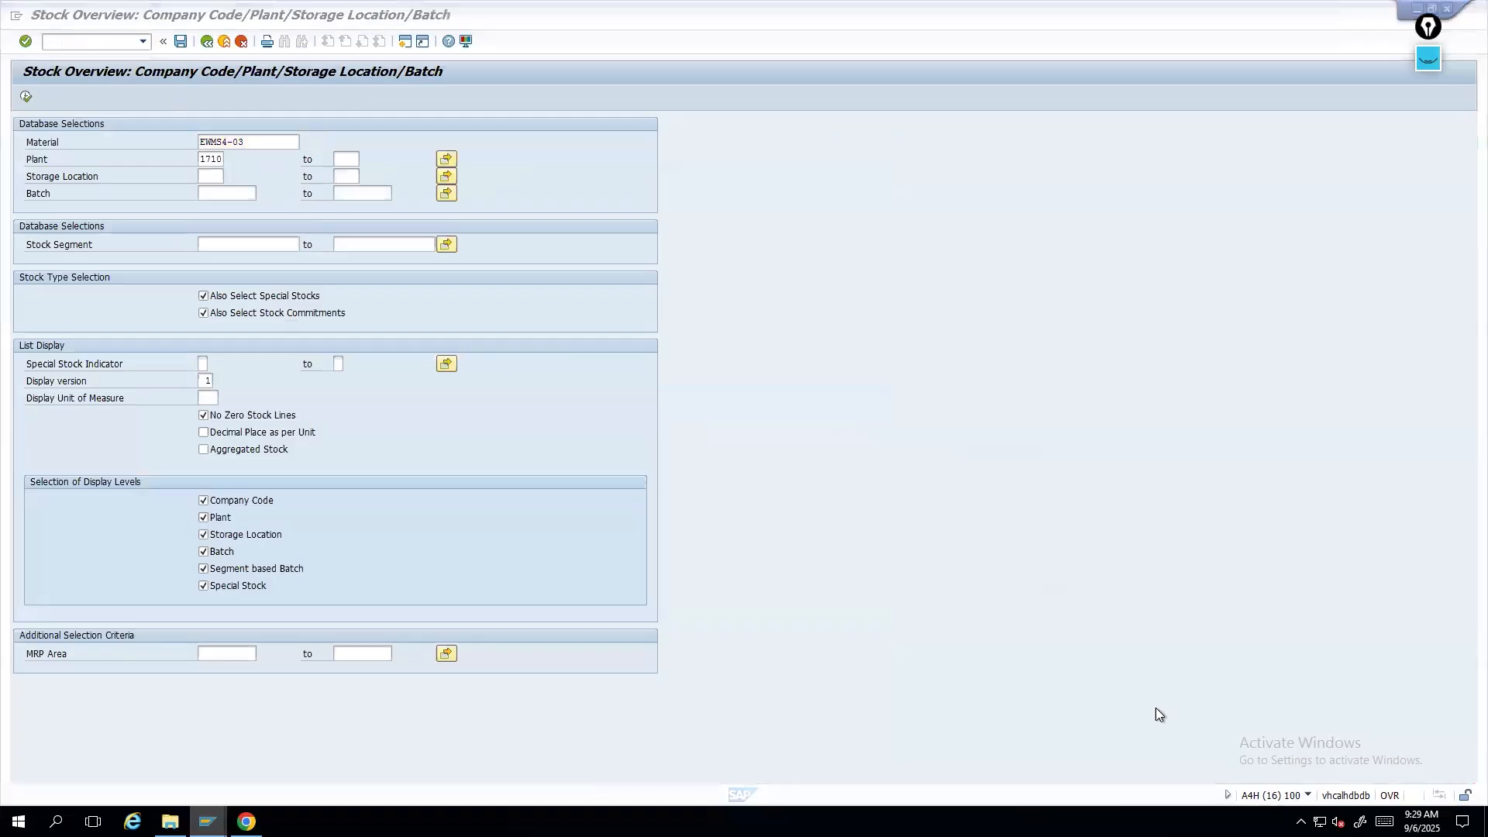
pyautogui.moveTo(1356, 765)
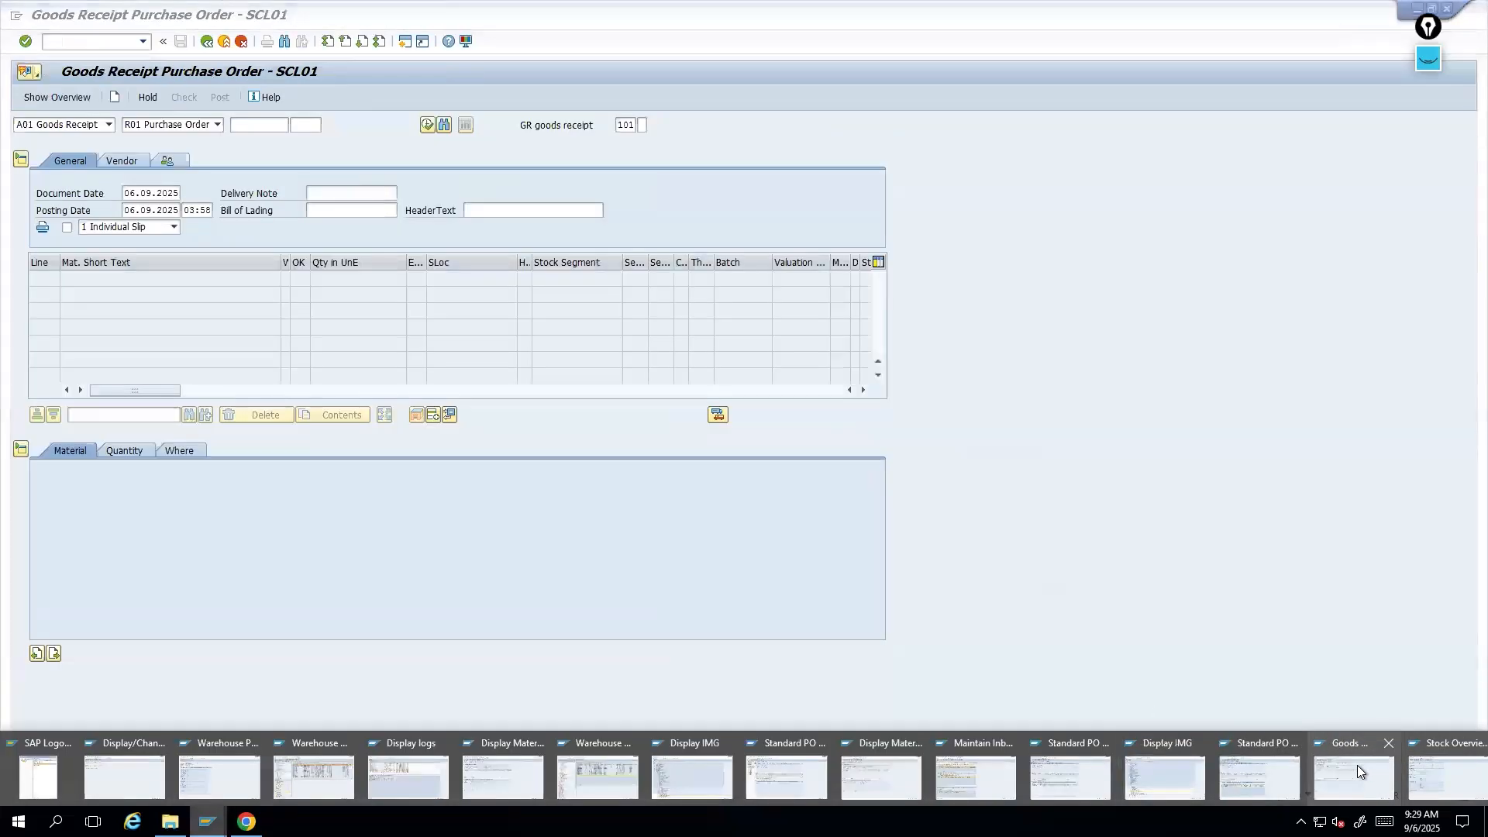
pyautogui.click(1280, 773)
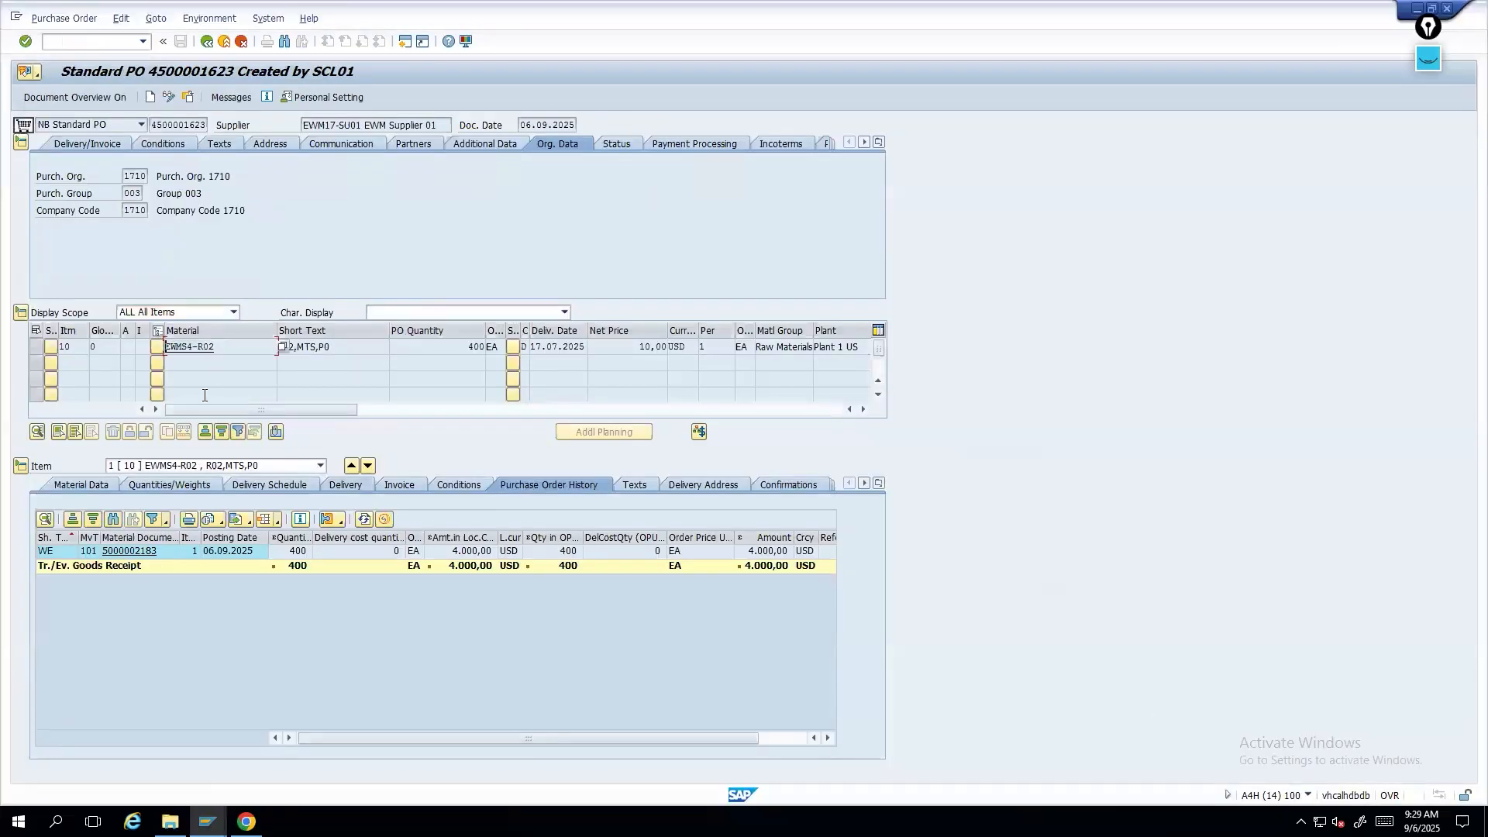
pyautogui.click(206, 822)
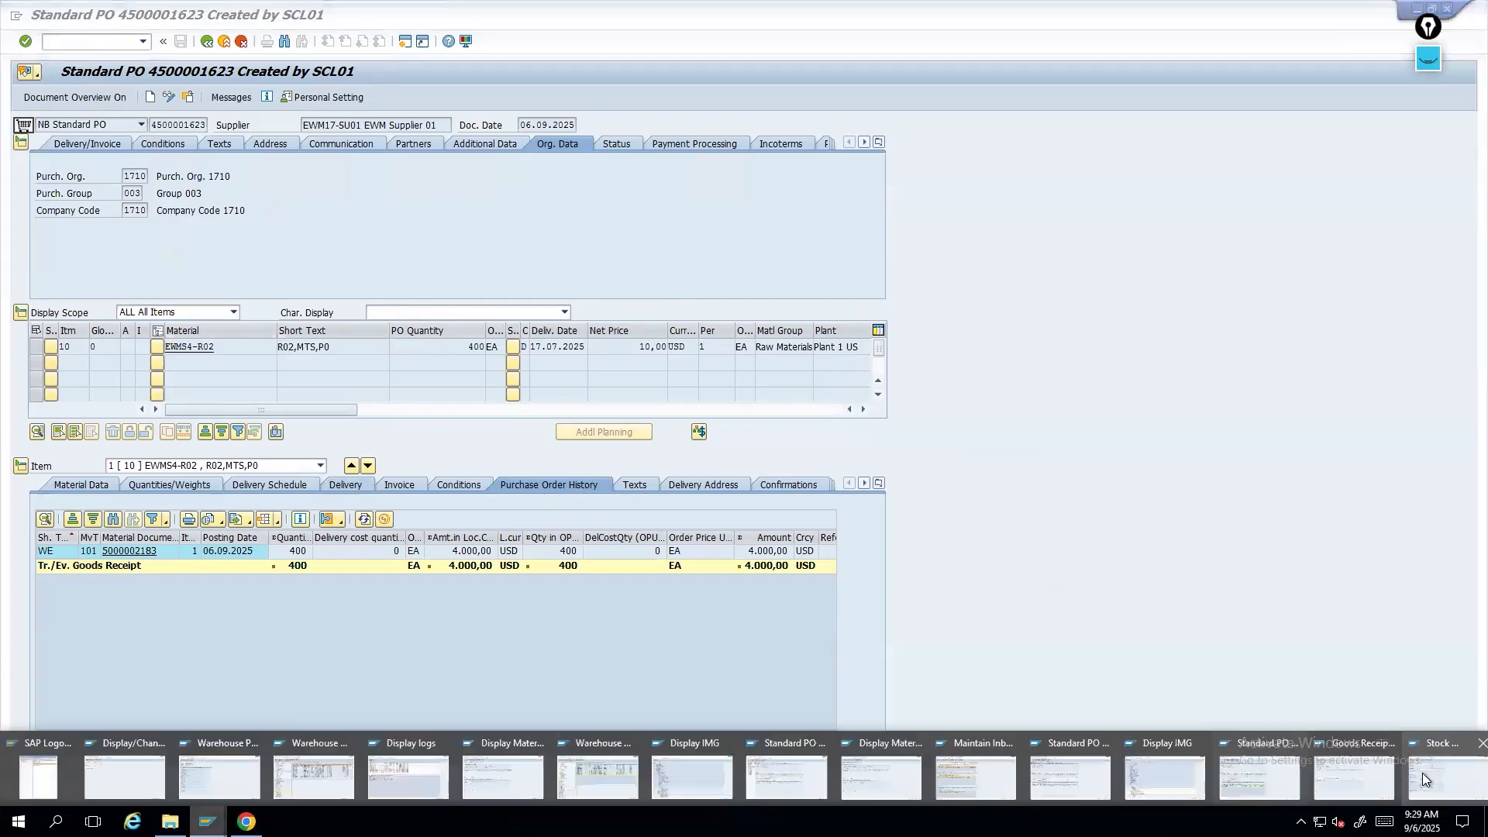
pyautogui.click(1423, 775)
pyautogui.moveTo(262, 142); pyautogui.dragTo(48, 139)
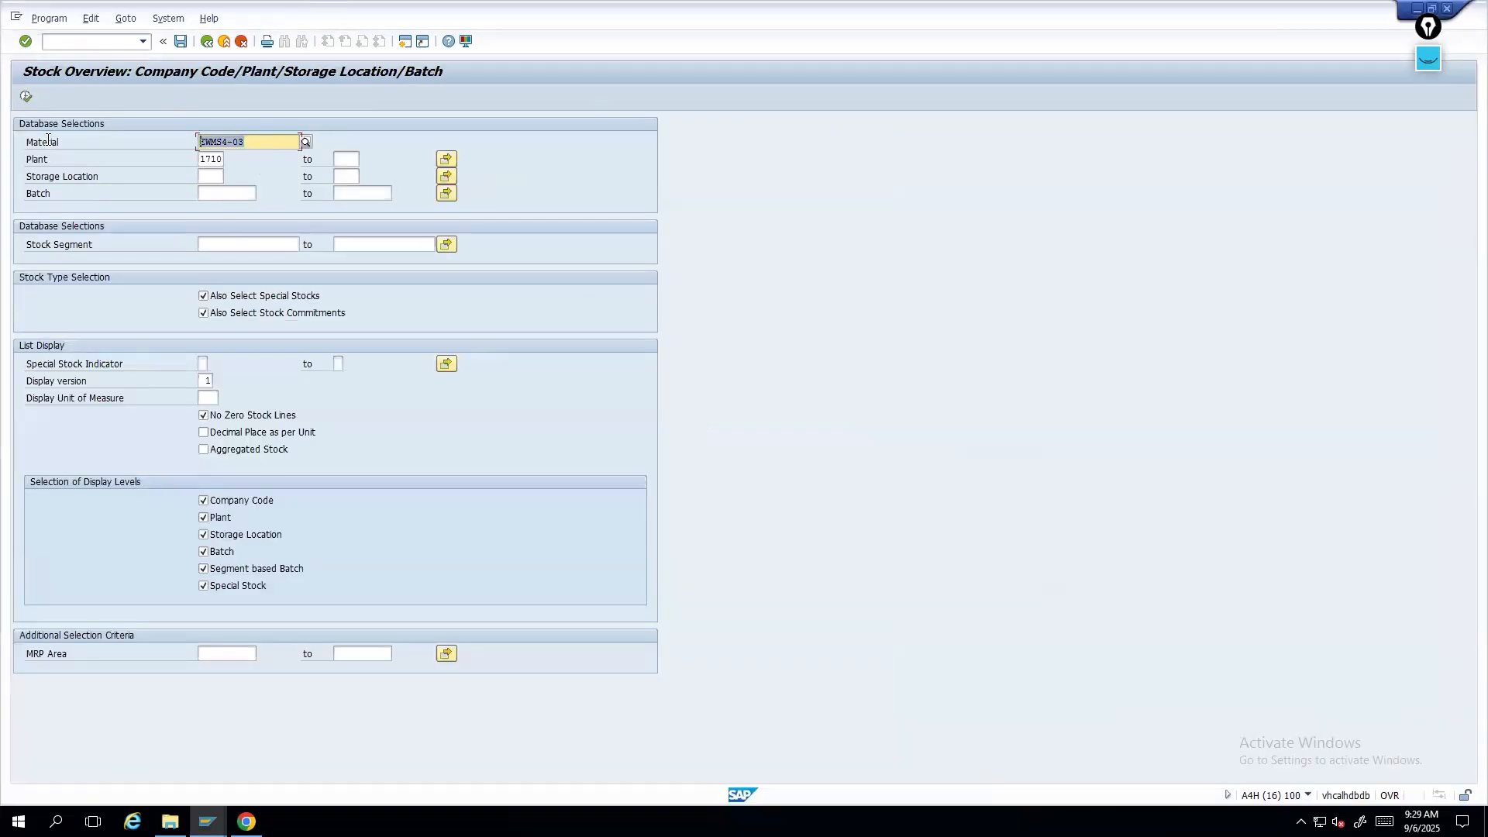
pyautogui.hotkey('ctrl', 'v')
pyautogui.click(25, 96)
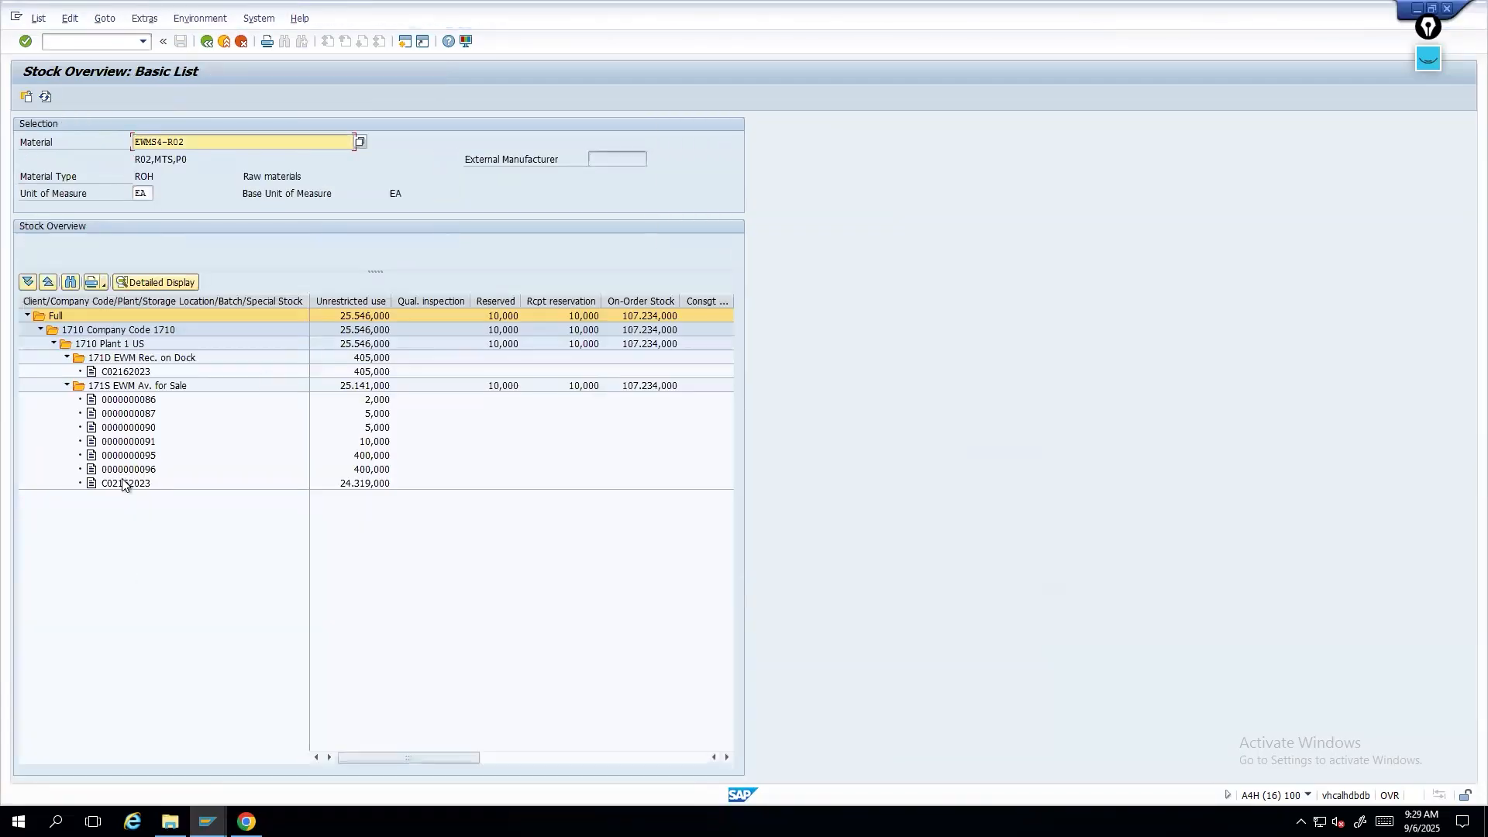
# - Review the material movements for batch C02162023 in the storage location EWM Av. for Sale
pyautogui.click(112, 484)
pyautogui.click(200, 18)
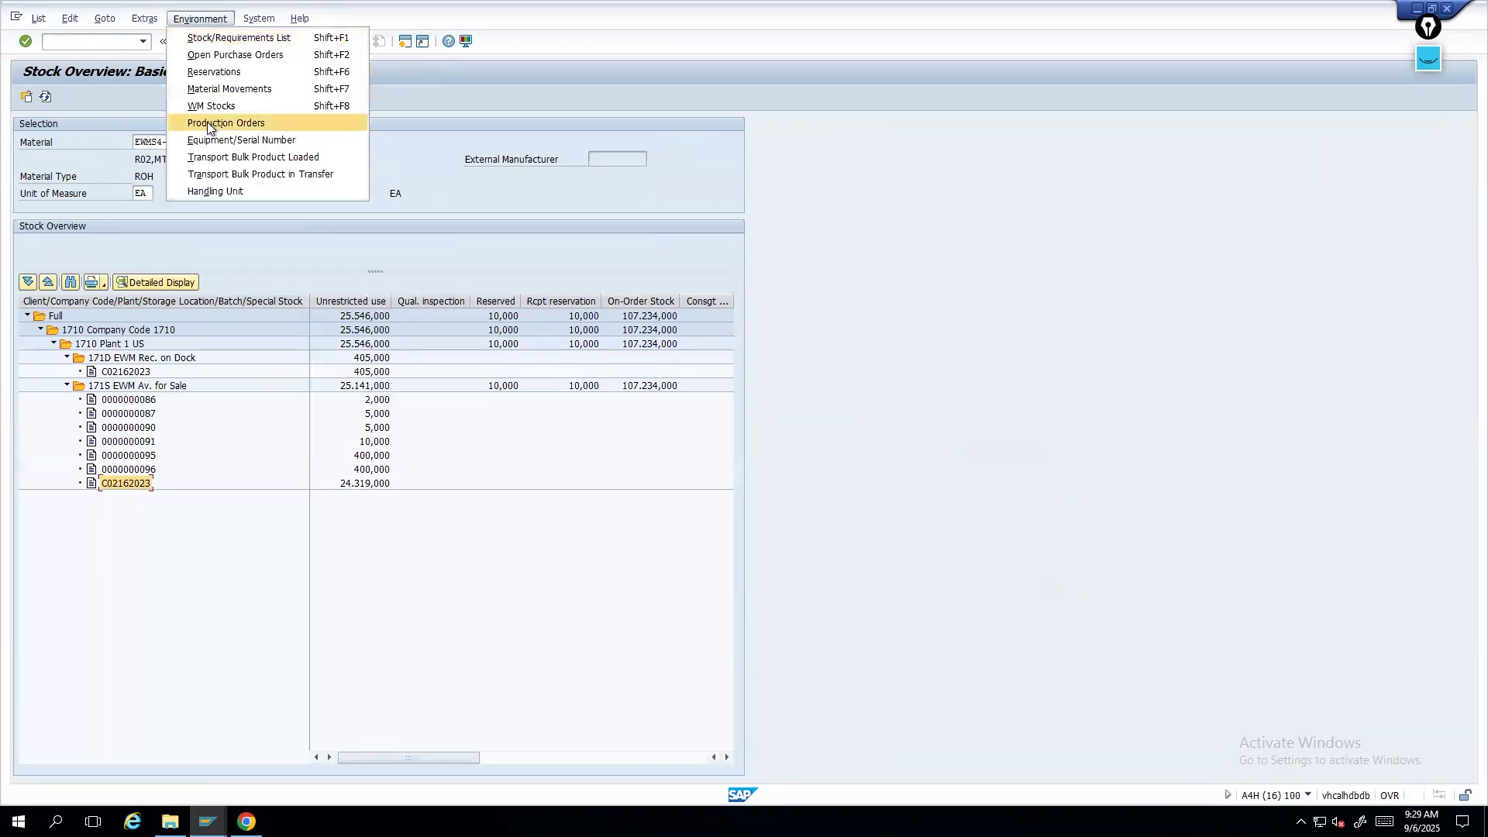
pyautogui.click(211, 89)
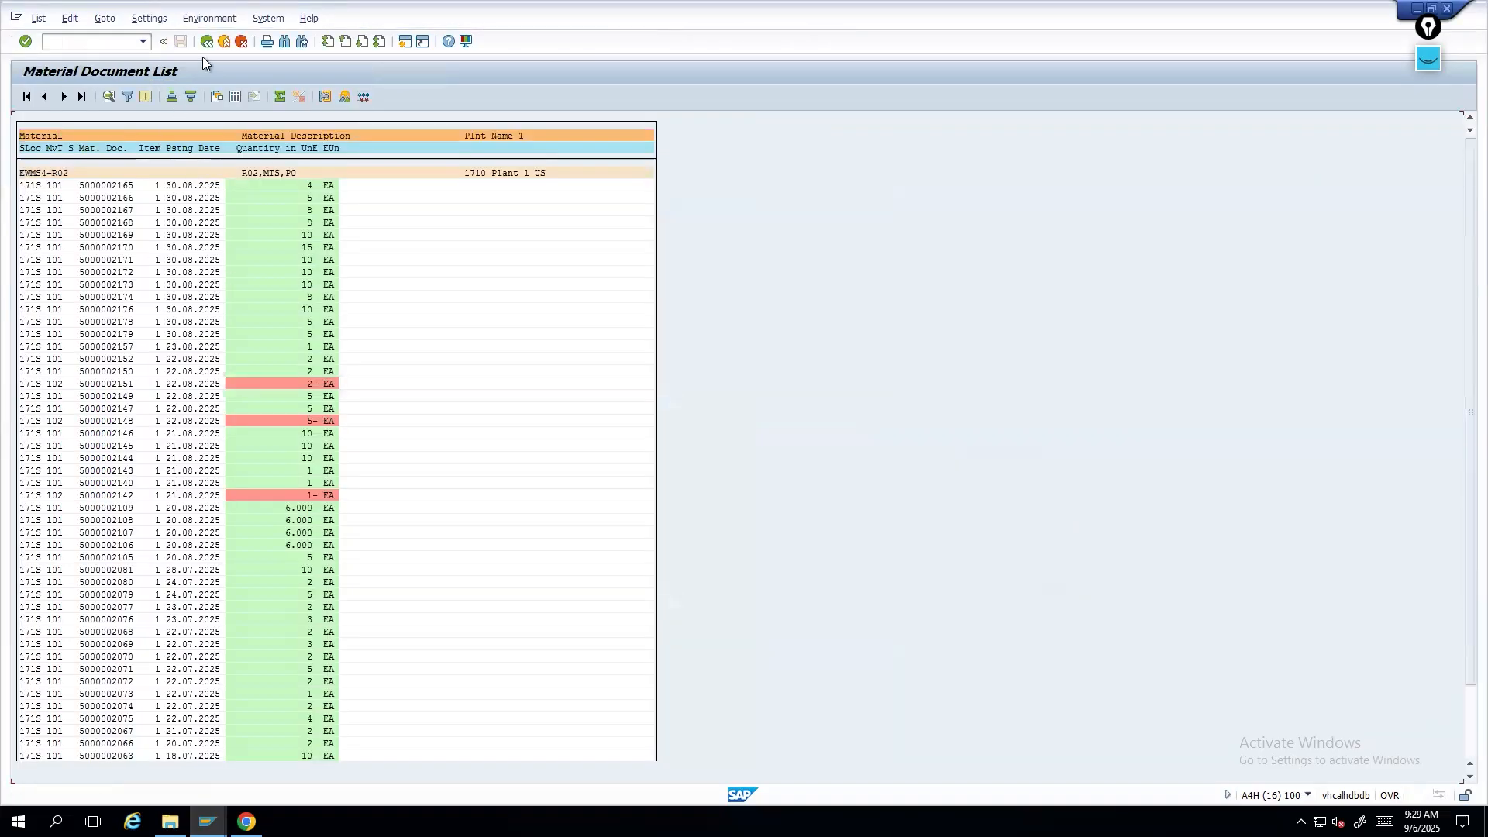
pyautogui.moveTo(1469, 435); pyautogui.dragTo(1459, 617)
pyautogui.moveTo(1458, 385); pyautogui.dragTo(1458, 146)
pyautogui.scroll(-7, 234, 686)
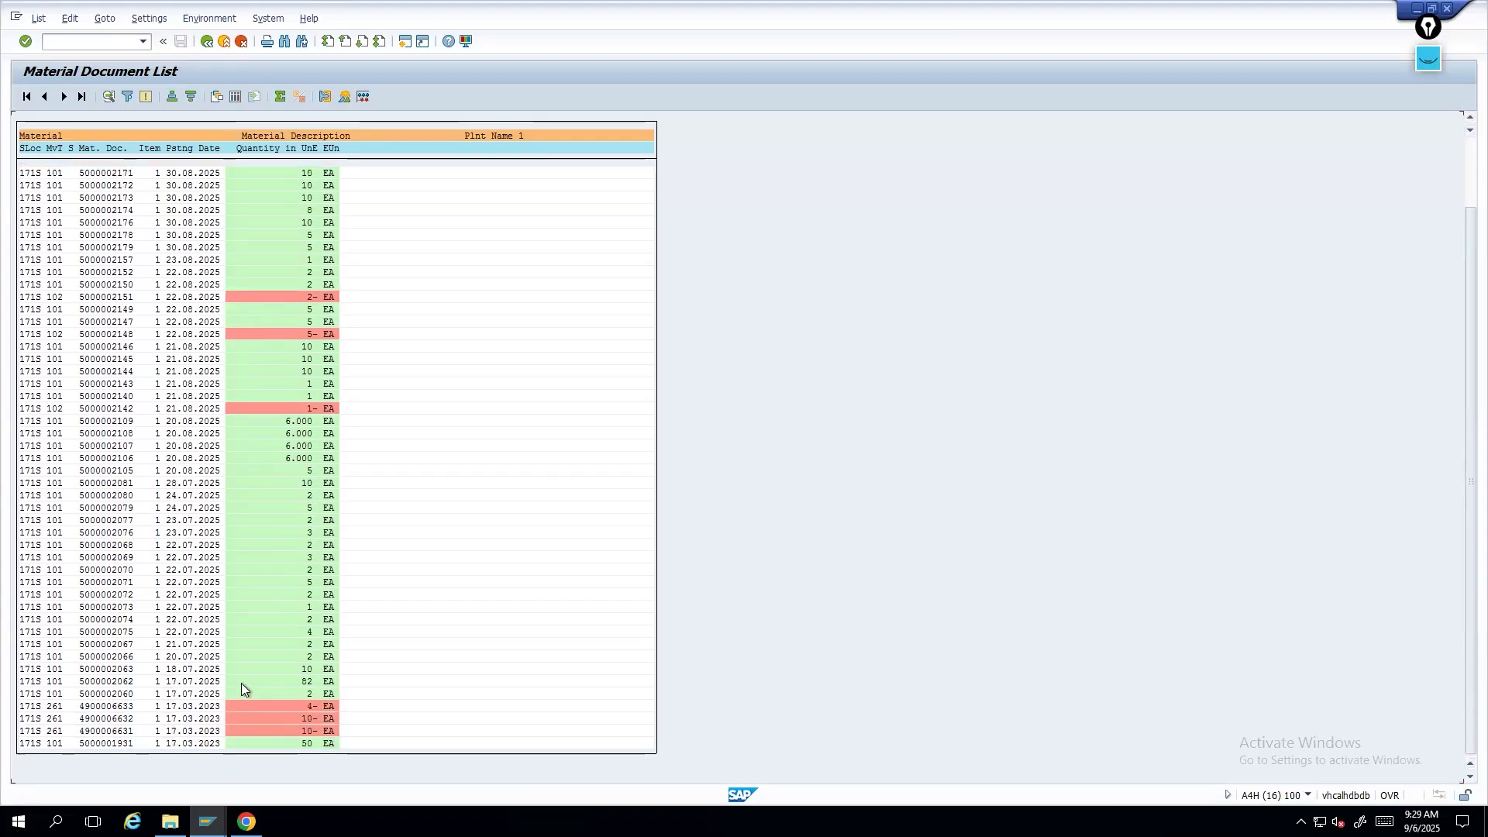
pyautogui.click(207, 41)
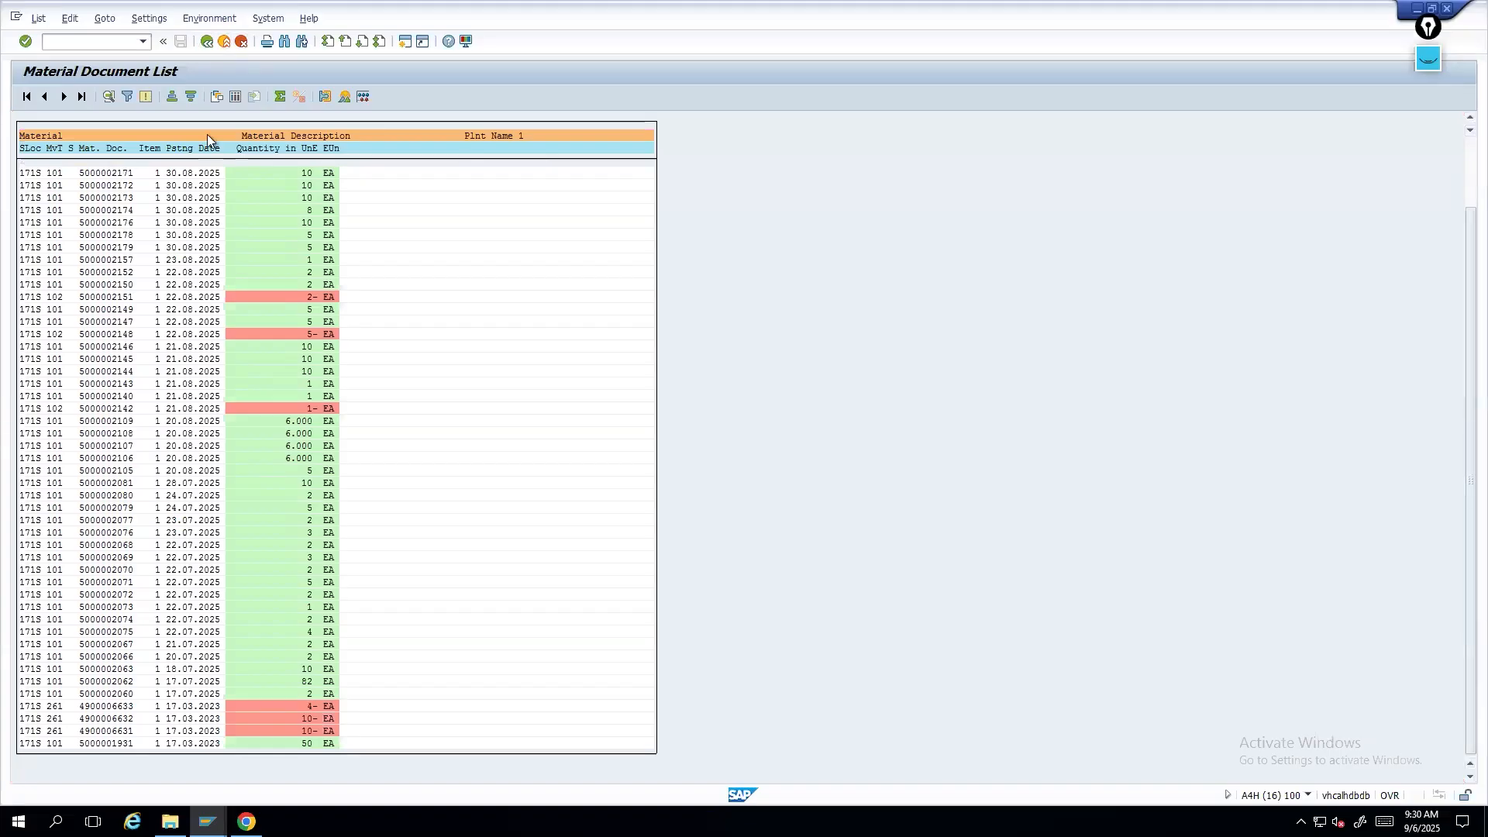
pyautogui.click(48, 100)
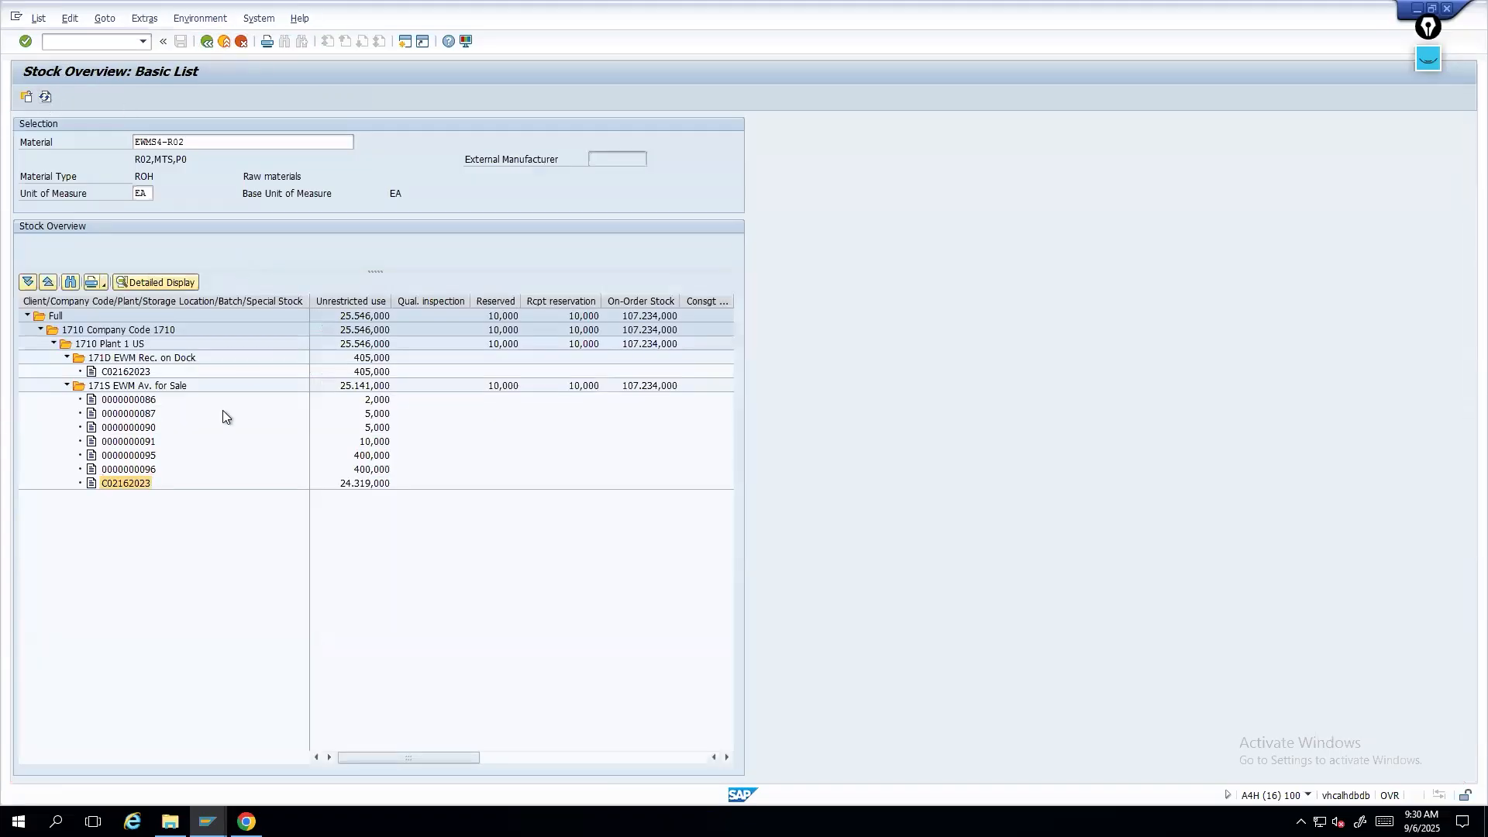
pyautogui.click(117, 484)
pyautogui.click(132, 470)
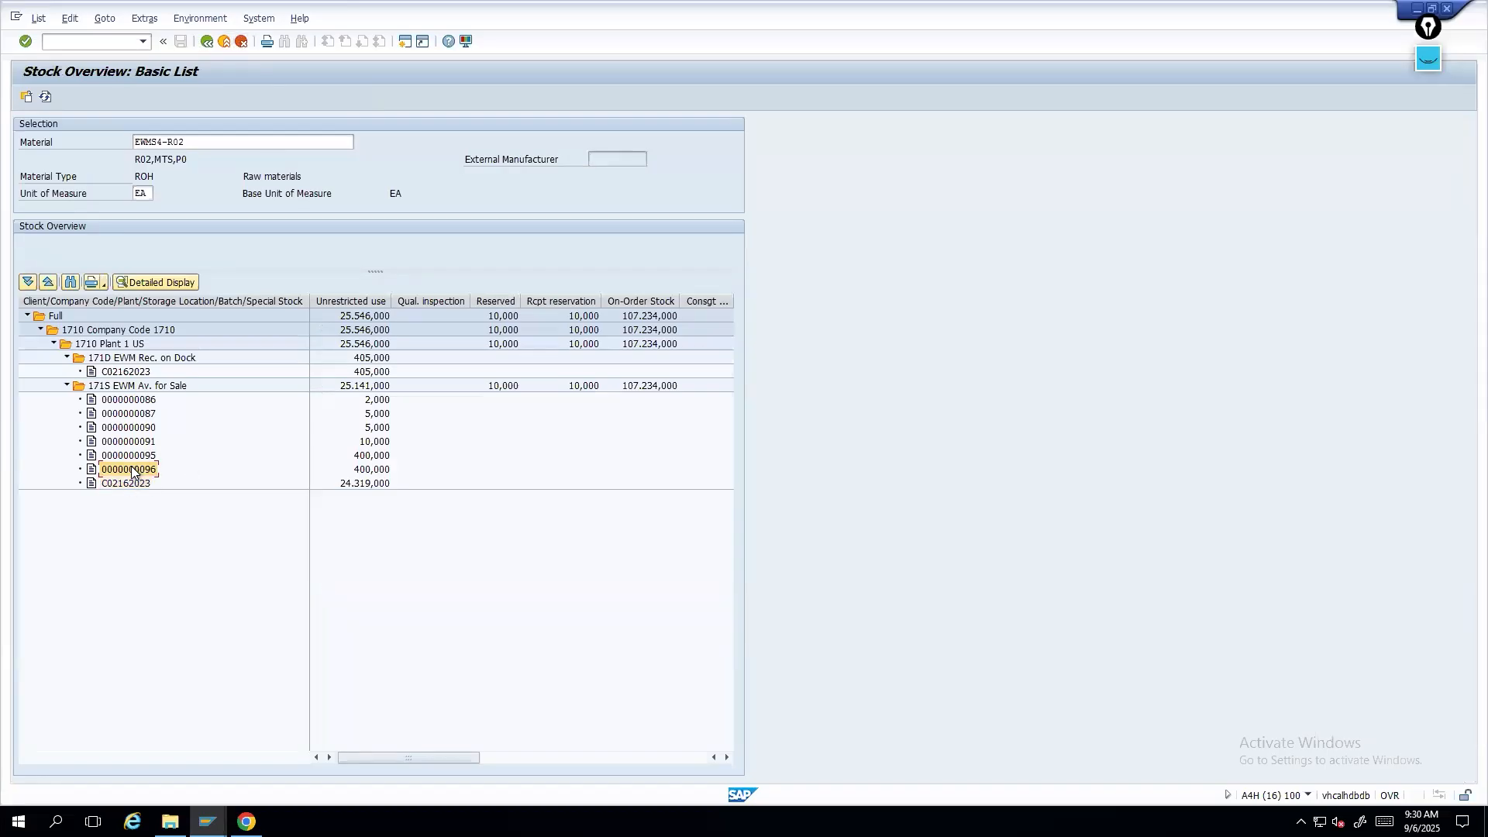
pyautogui.click(128, 484)
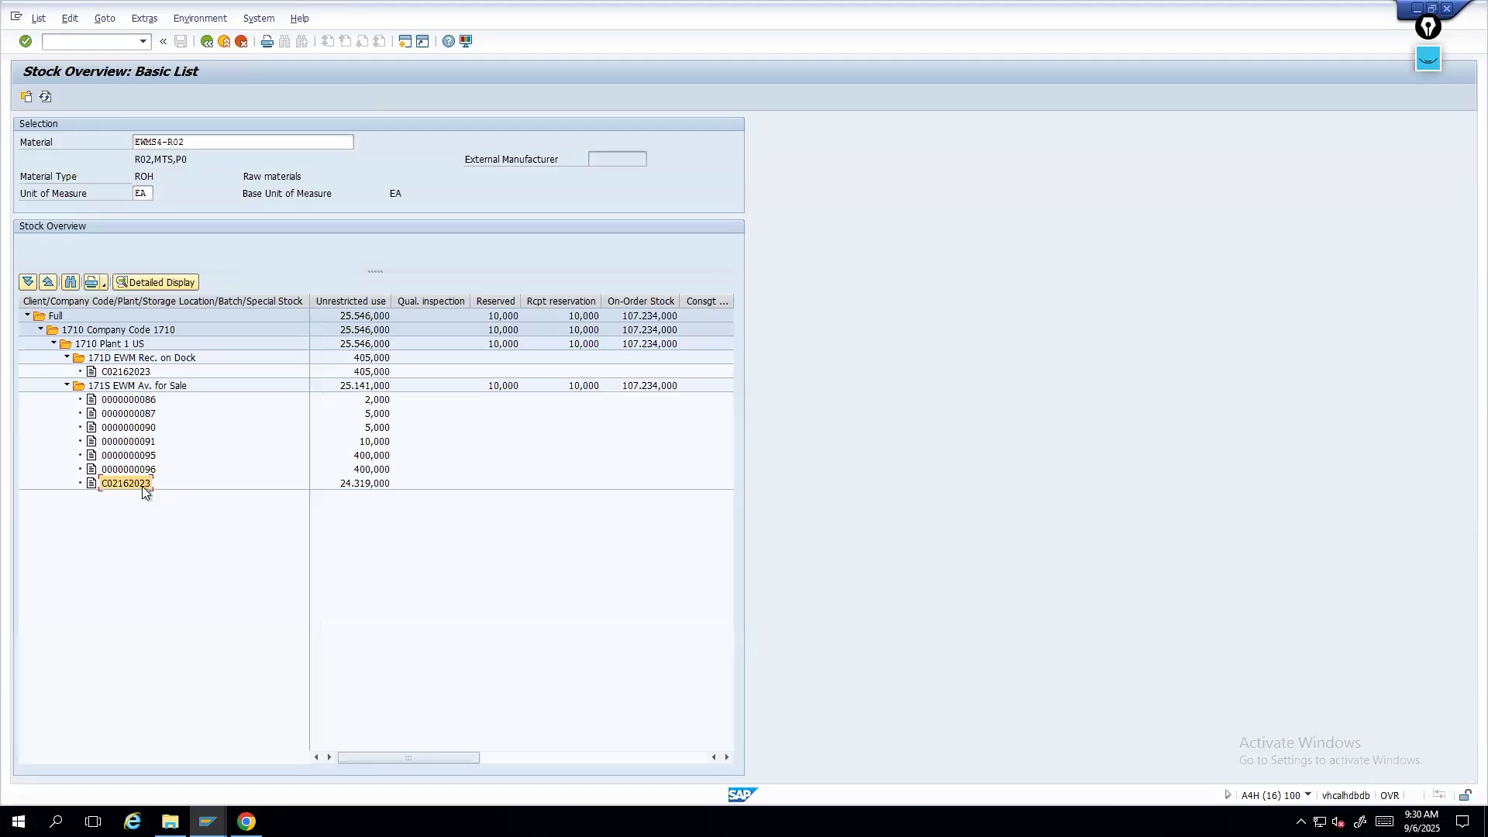
pyautogui.click(195, 18)
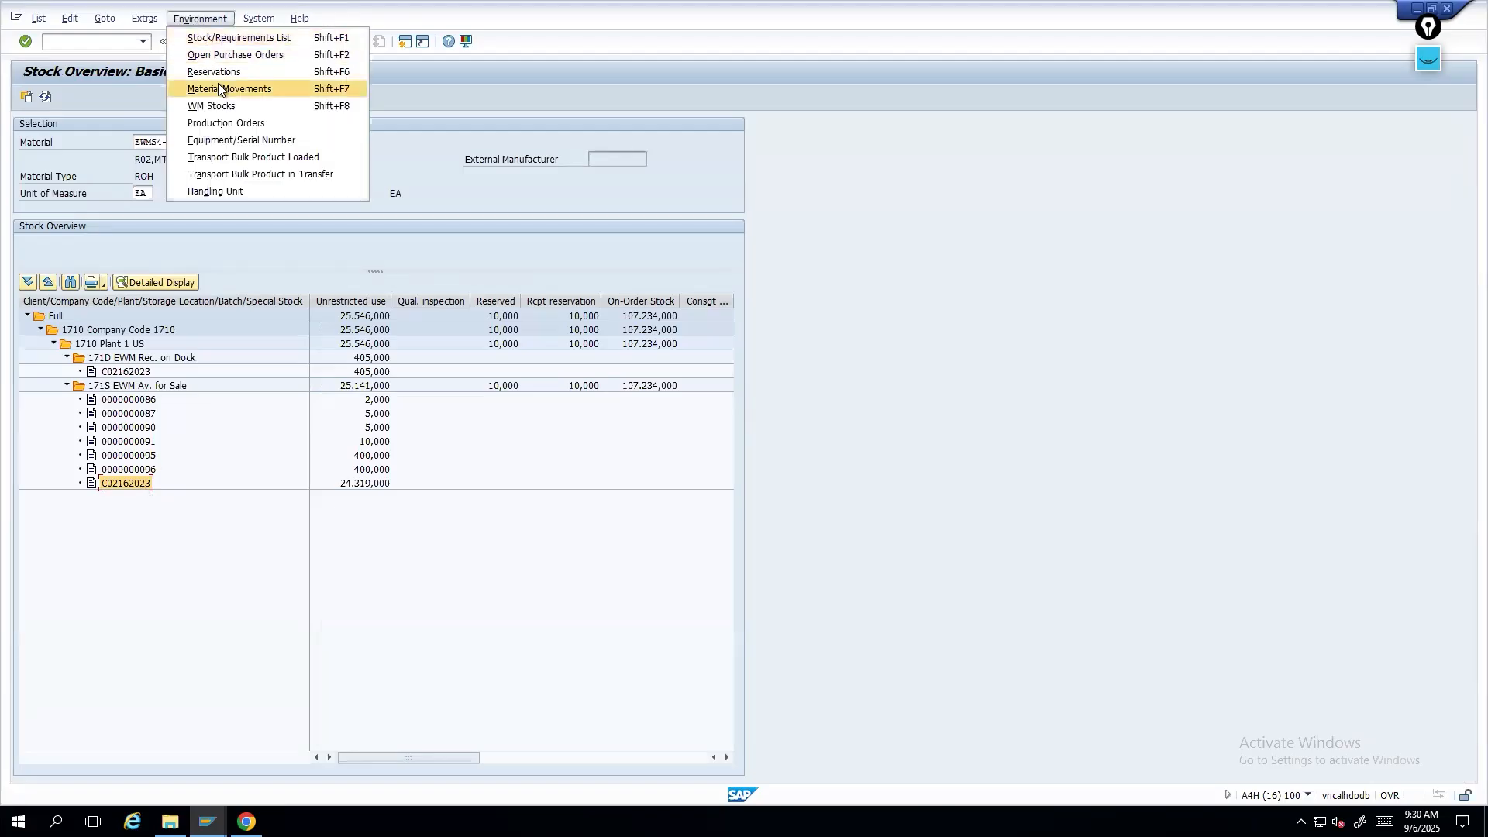
pyautogui.click(216, 87)
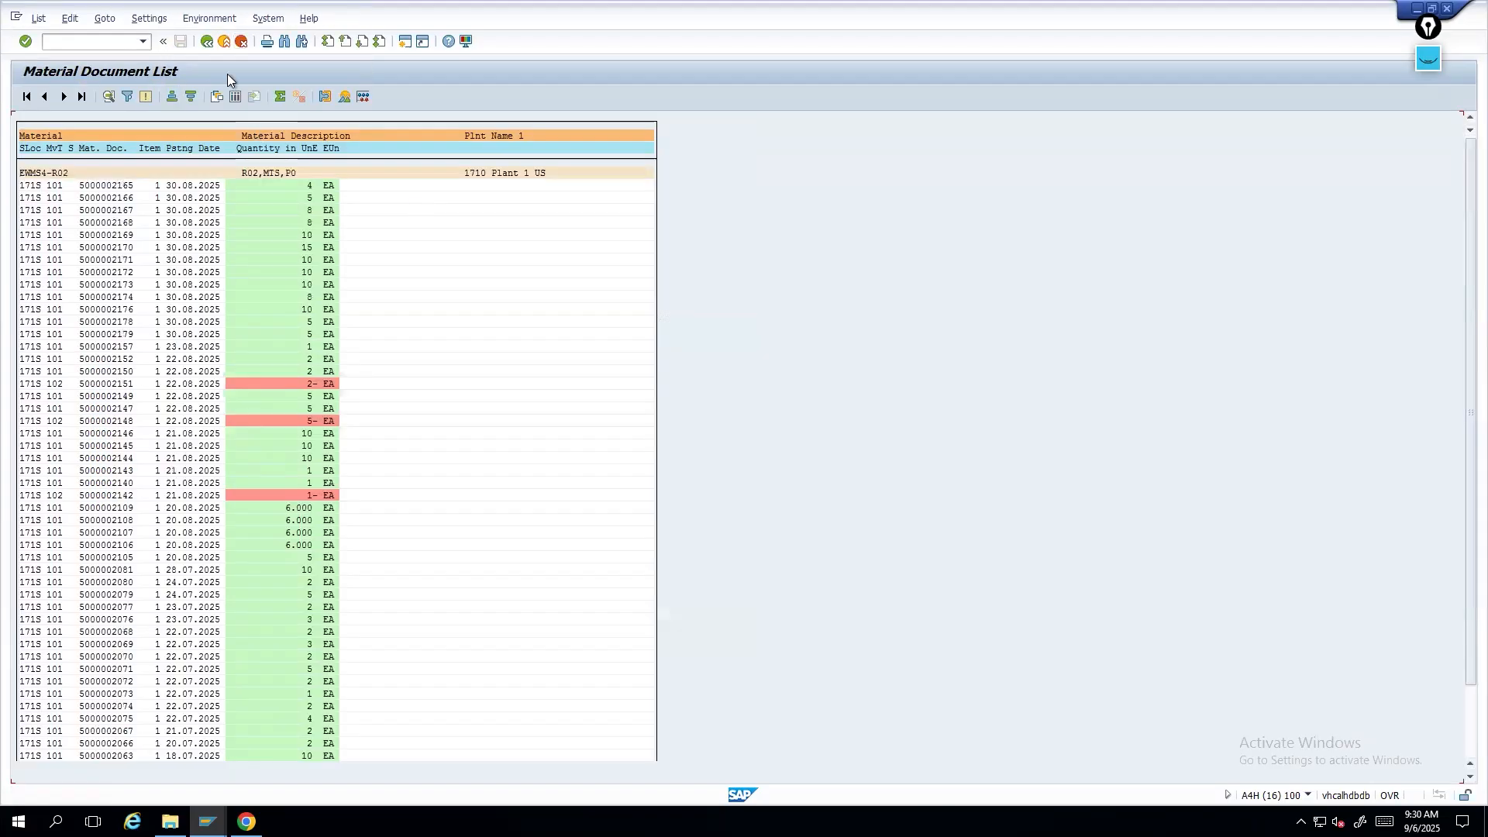
pyautogui.click(207, 42)
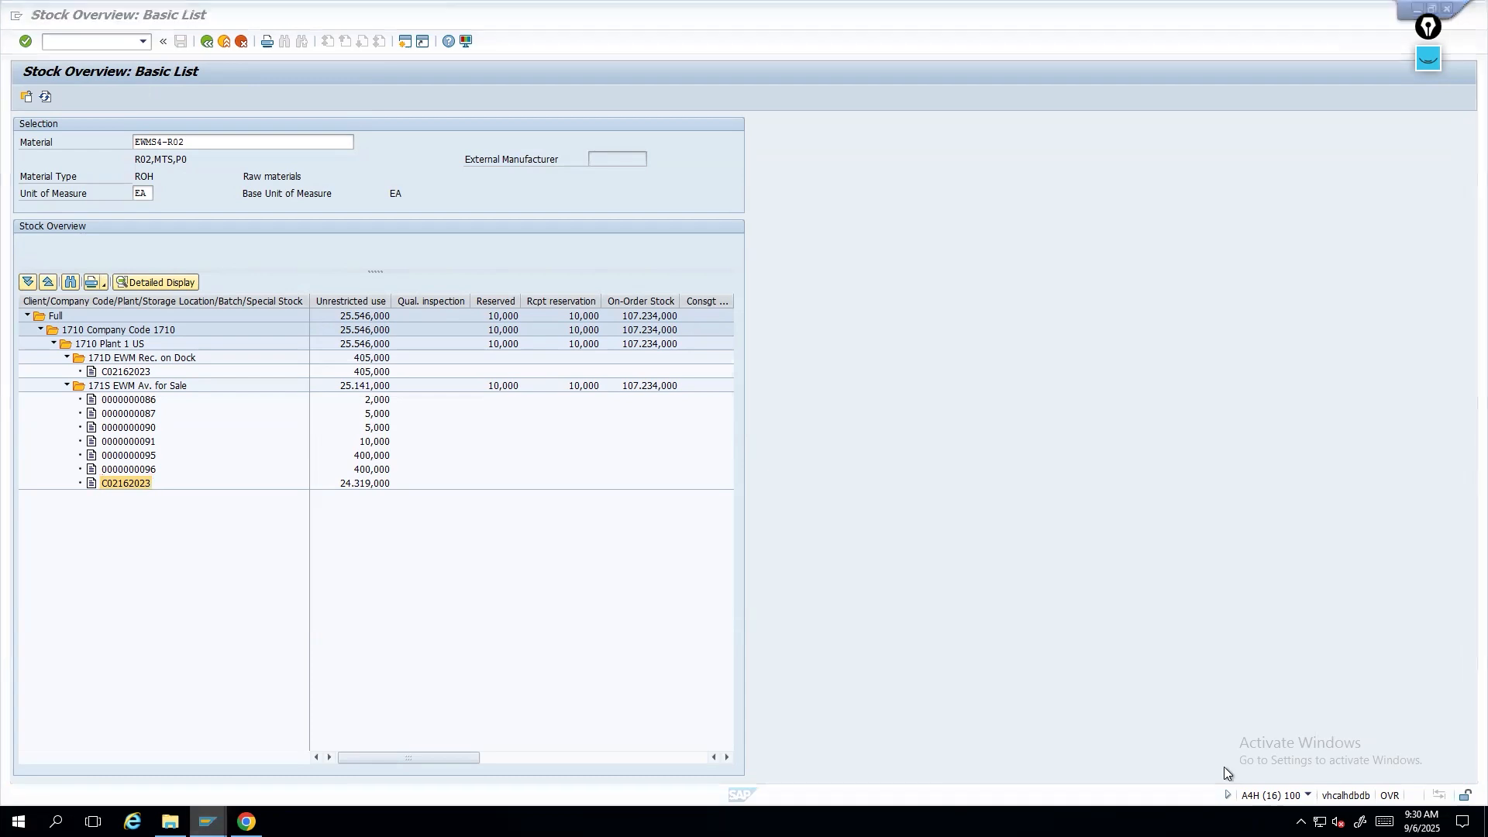
pyautogui.moveTo(207, 822)
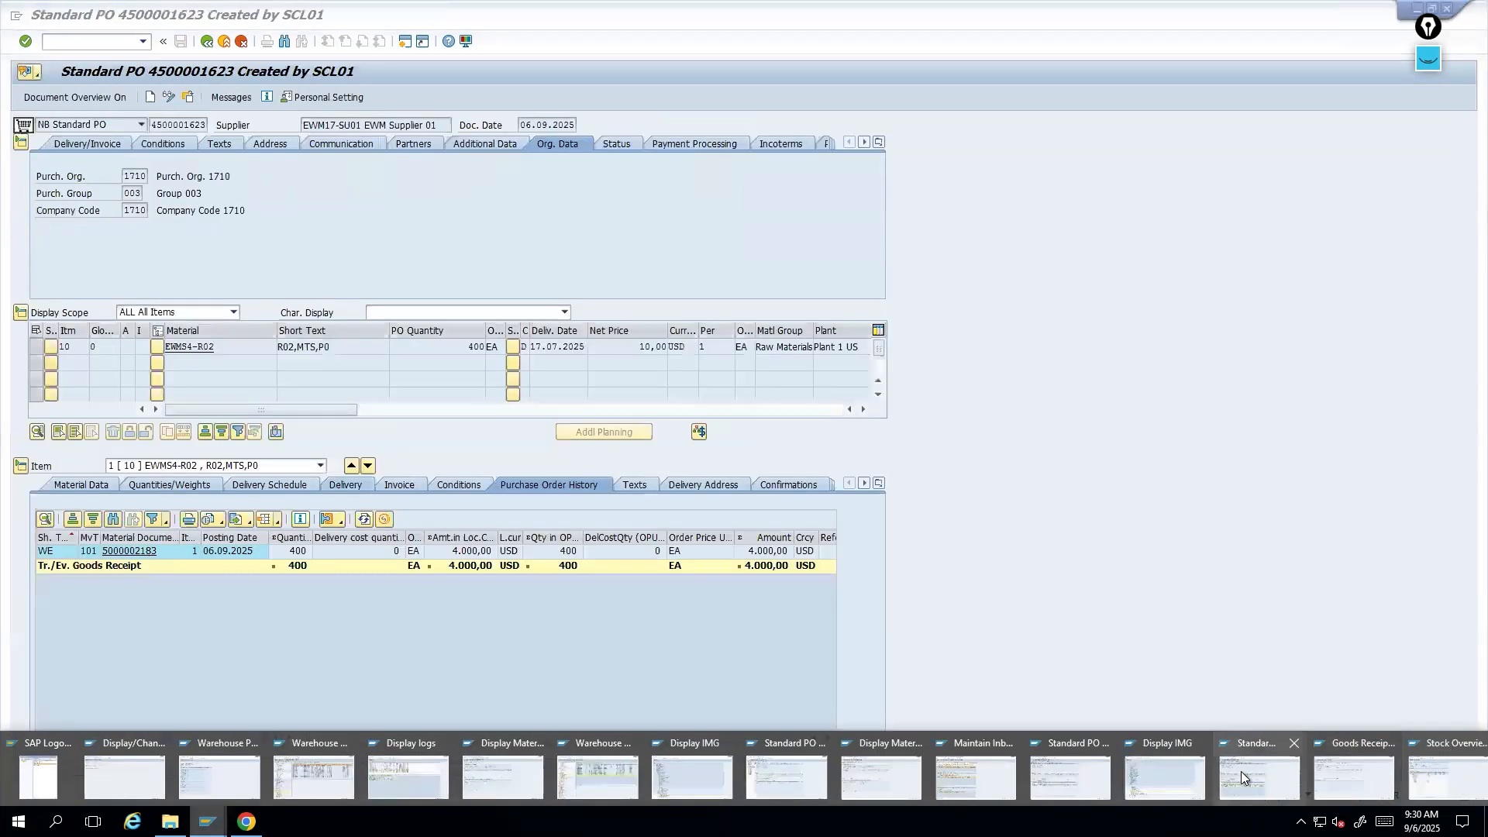
pyautogui.click(1240, 770)
pyautogui.click(129, 550)
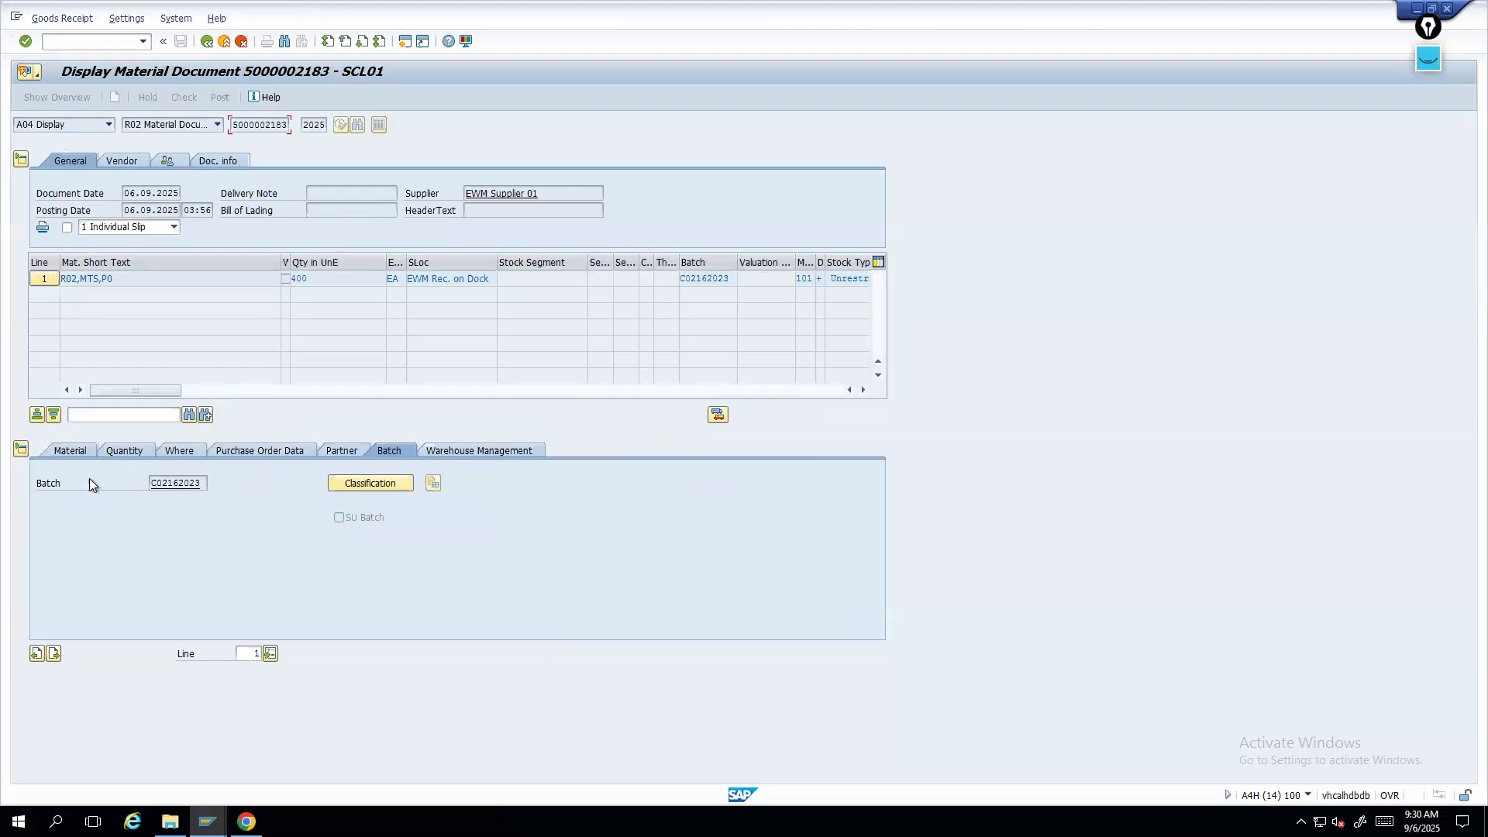
pyautogui.moveTo(204, 484); pyautogui.dragTo(115, 484)
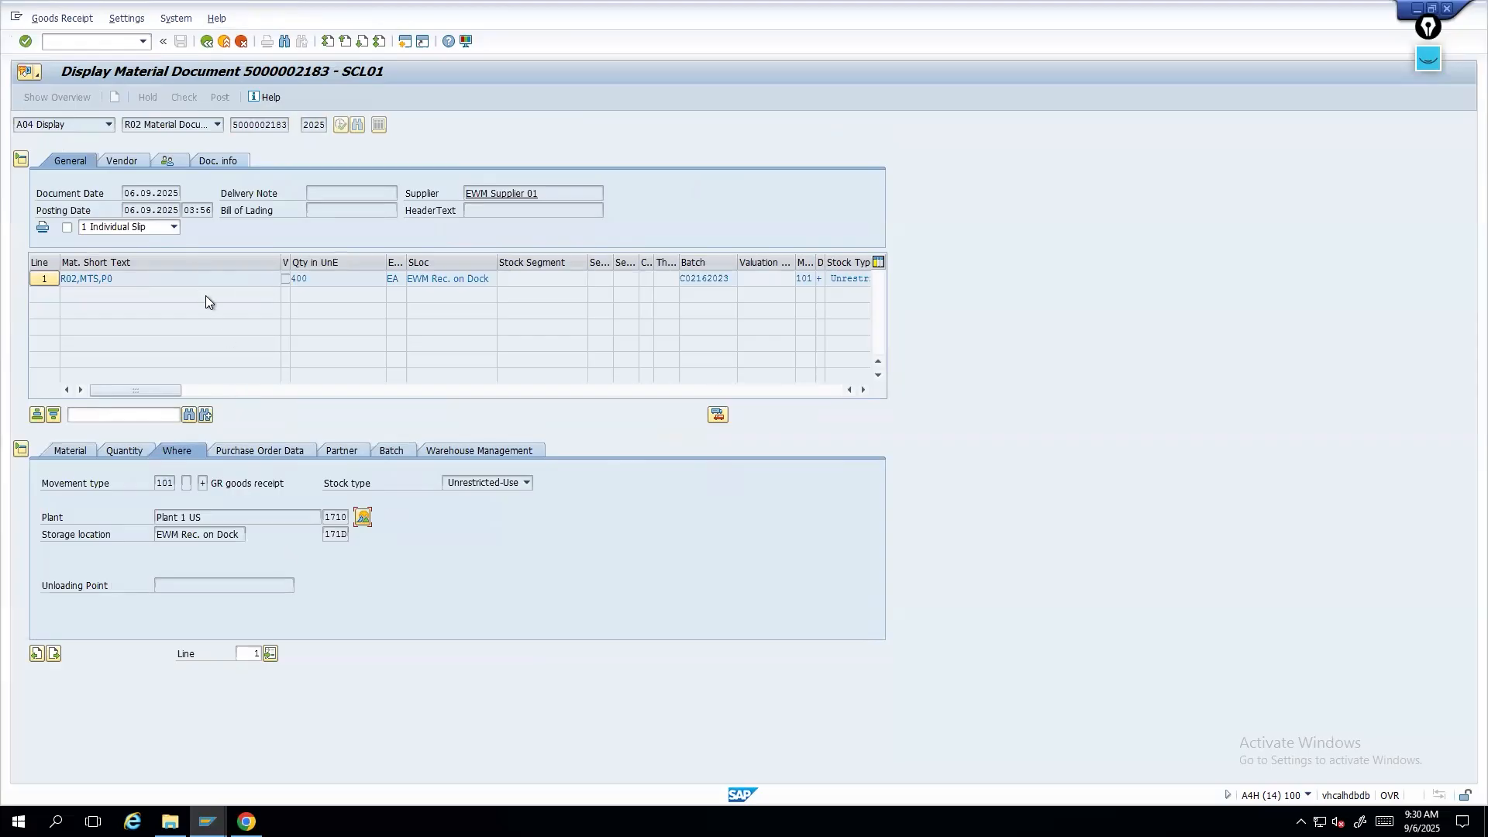
# - Switch to the Warehouse Management Monitor session and try to restart /O/SCWM/MON from the command field
pyautogui.click(206, 822)
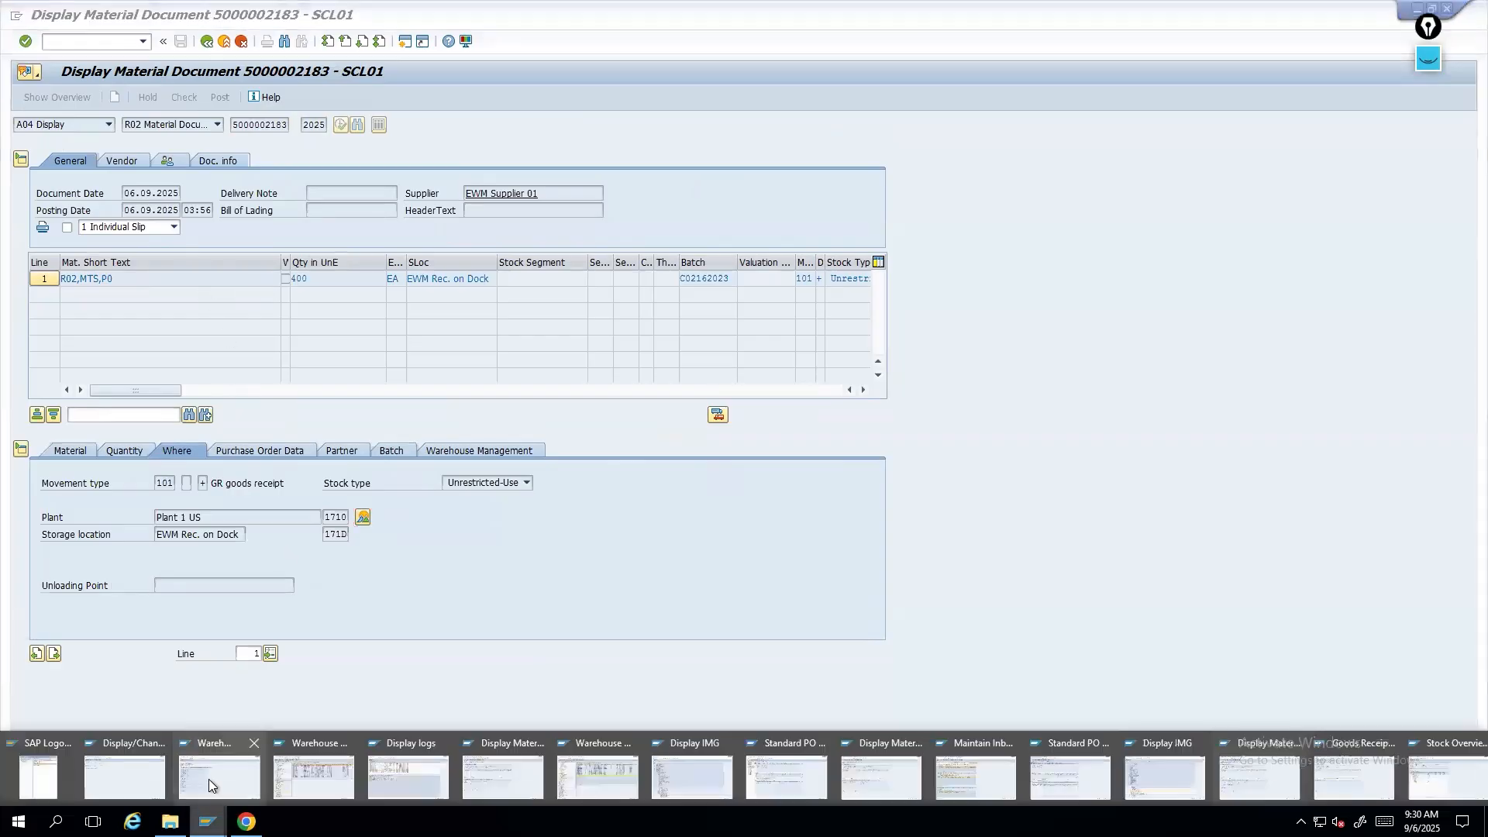
pyautogui.click(314, 767)
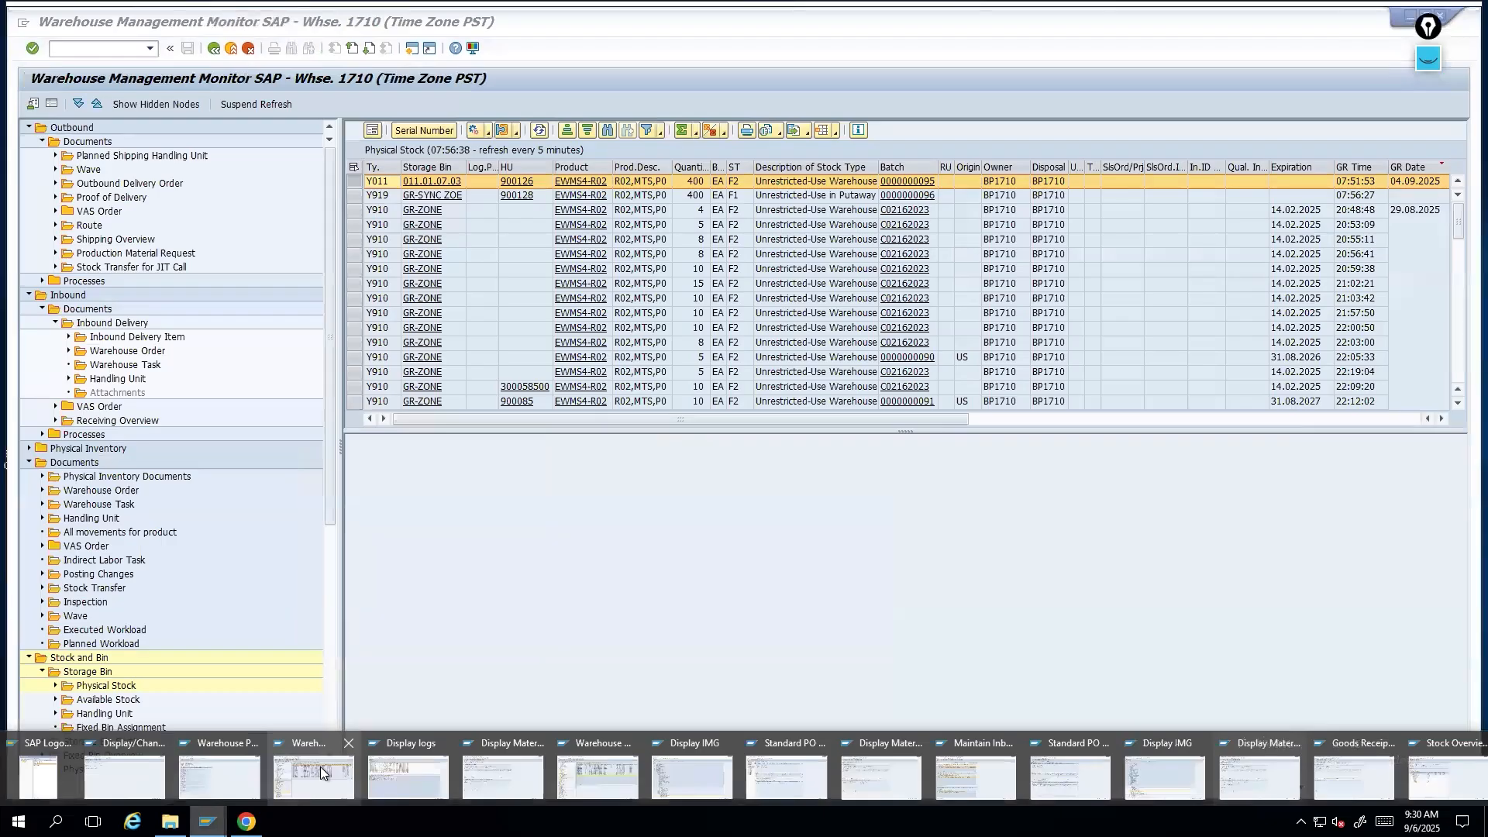
pyautogui.click(320, 765)
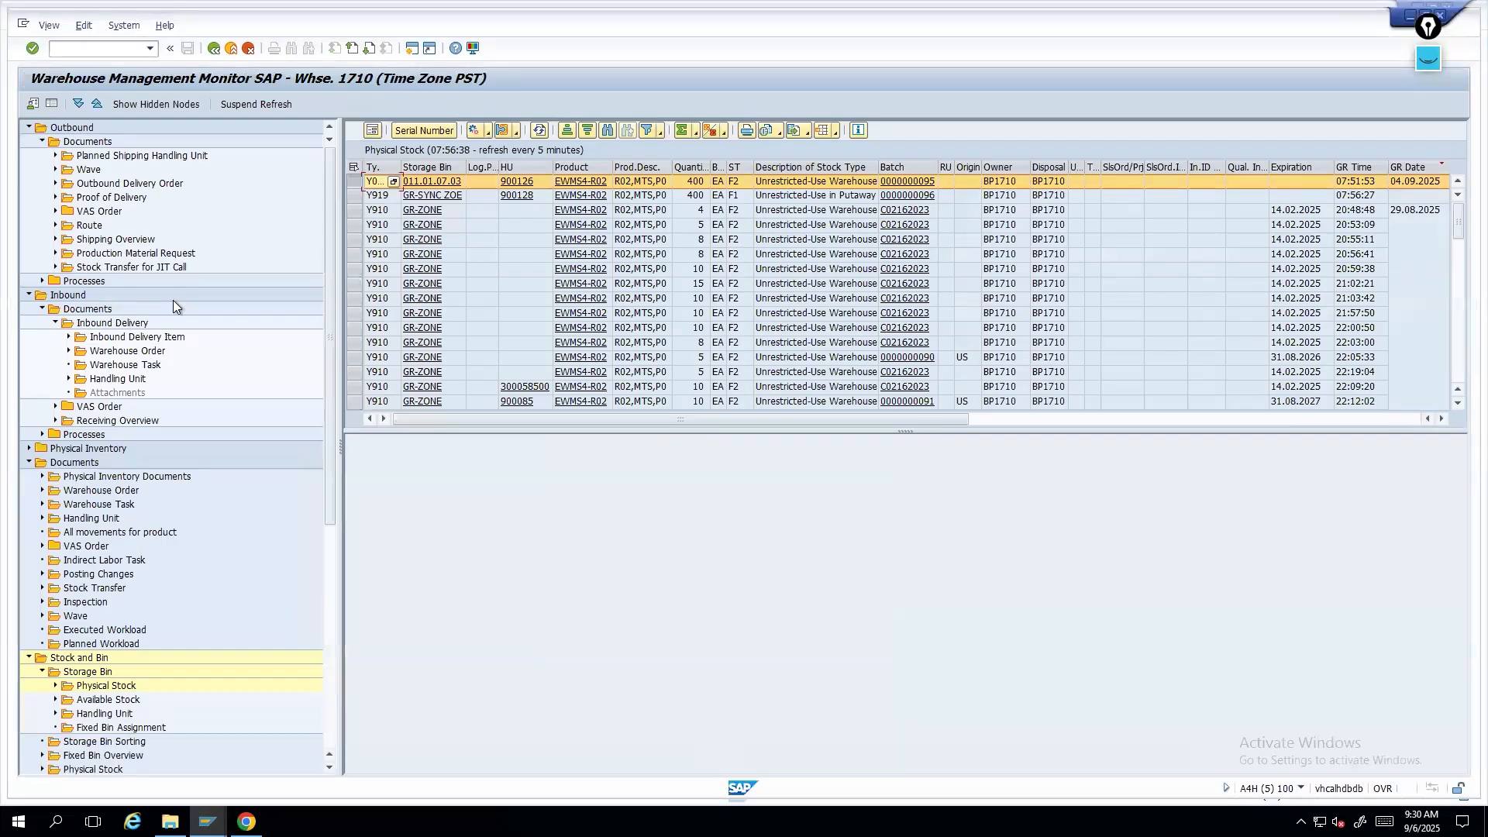
pyautogui.click(133, 52)
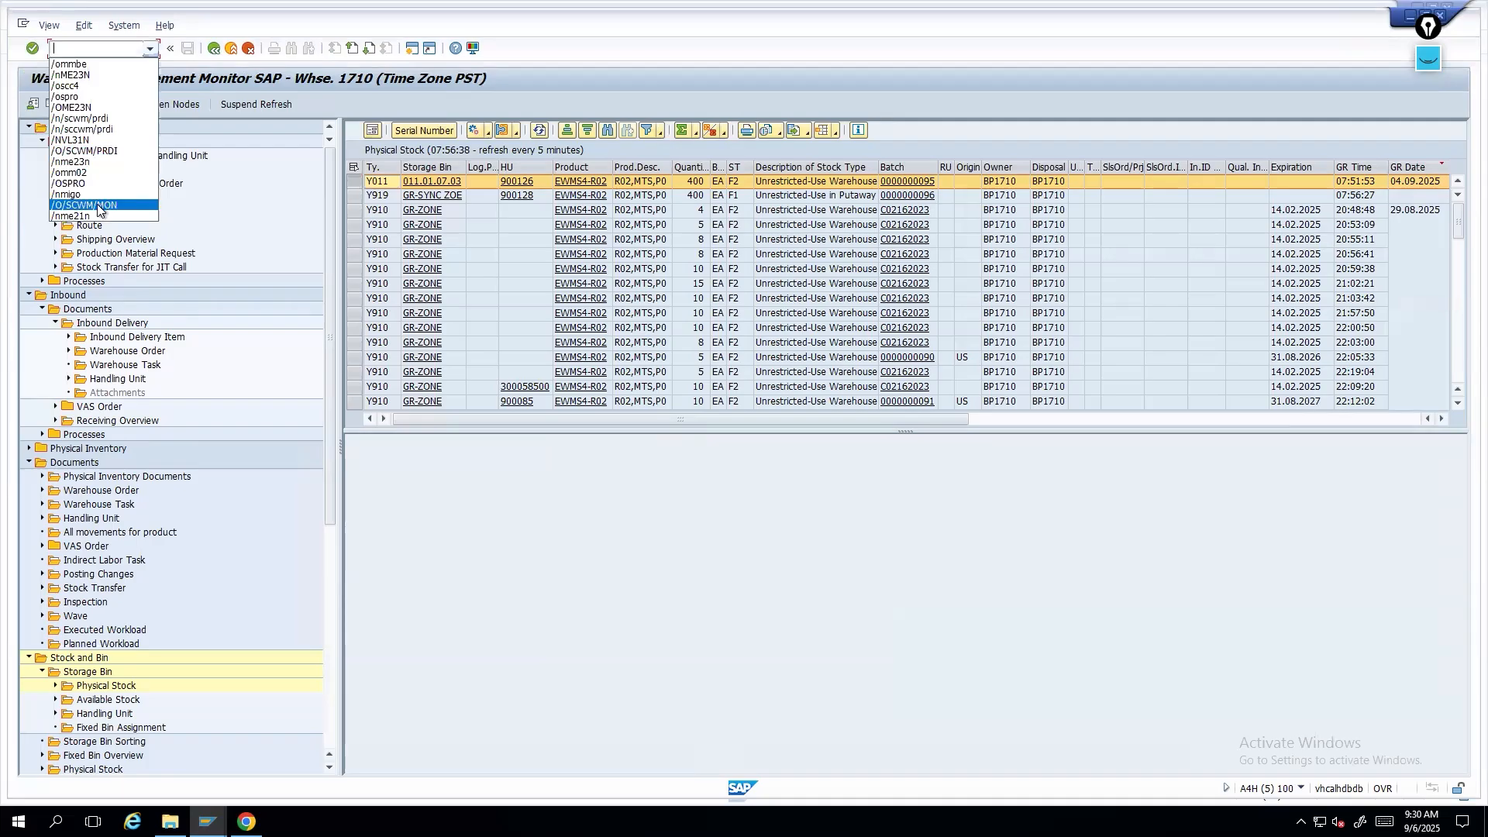
pyautogui.click(98, 205)
pyautogui.click(66, 47)
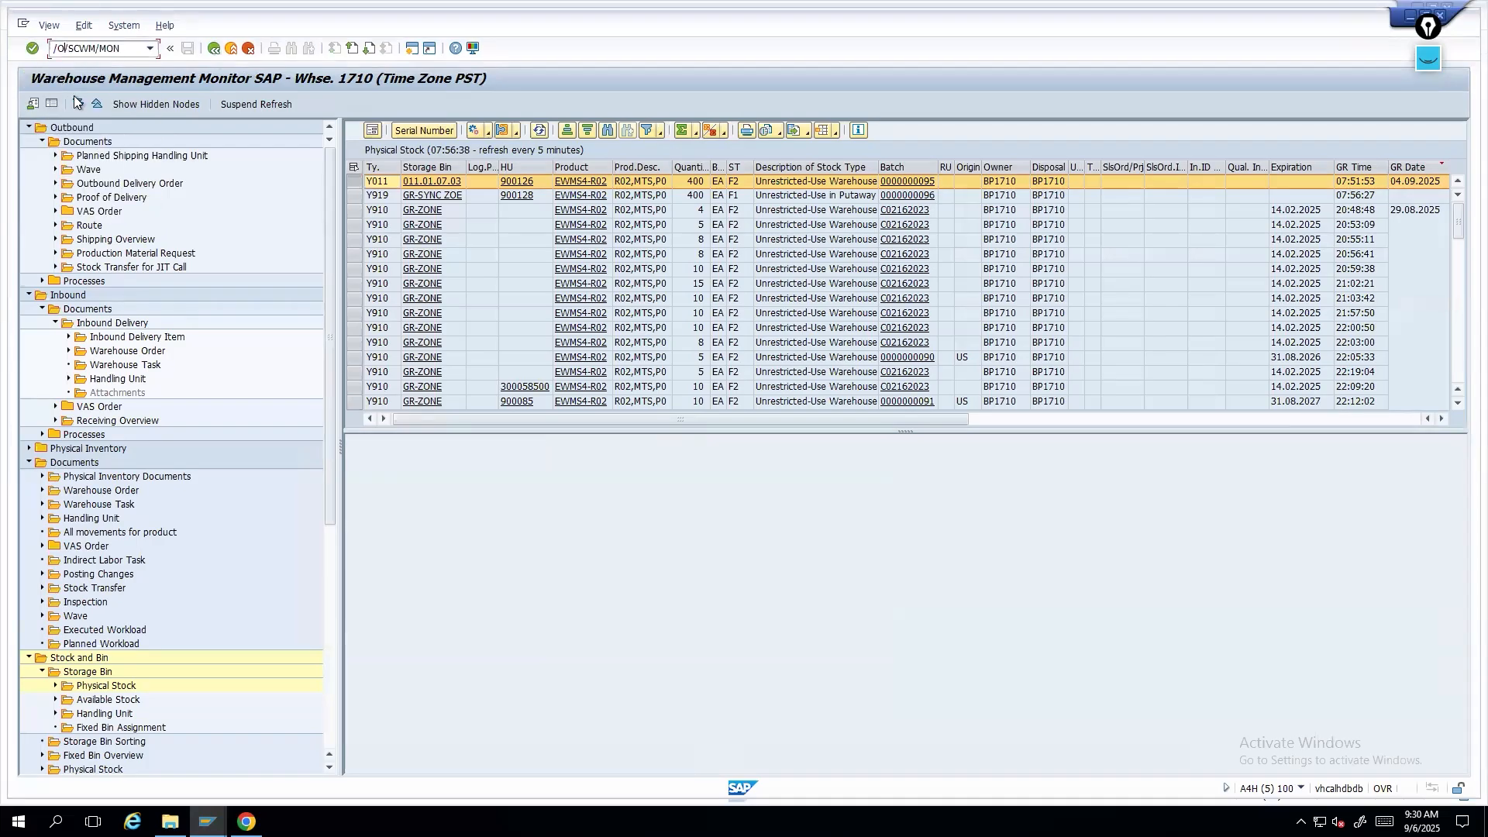
pyautogui.press('BackSpace')
pyautogui.write('m')
pyautogui.press('Return')
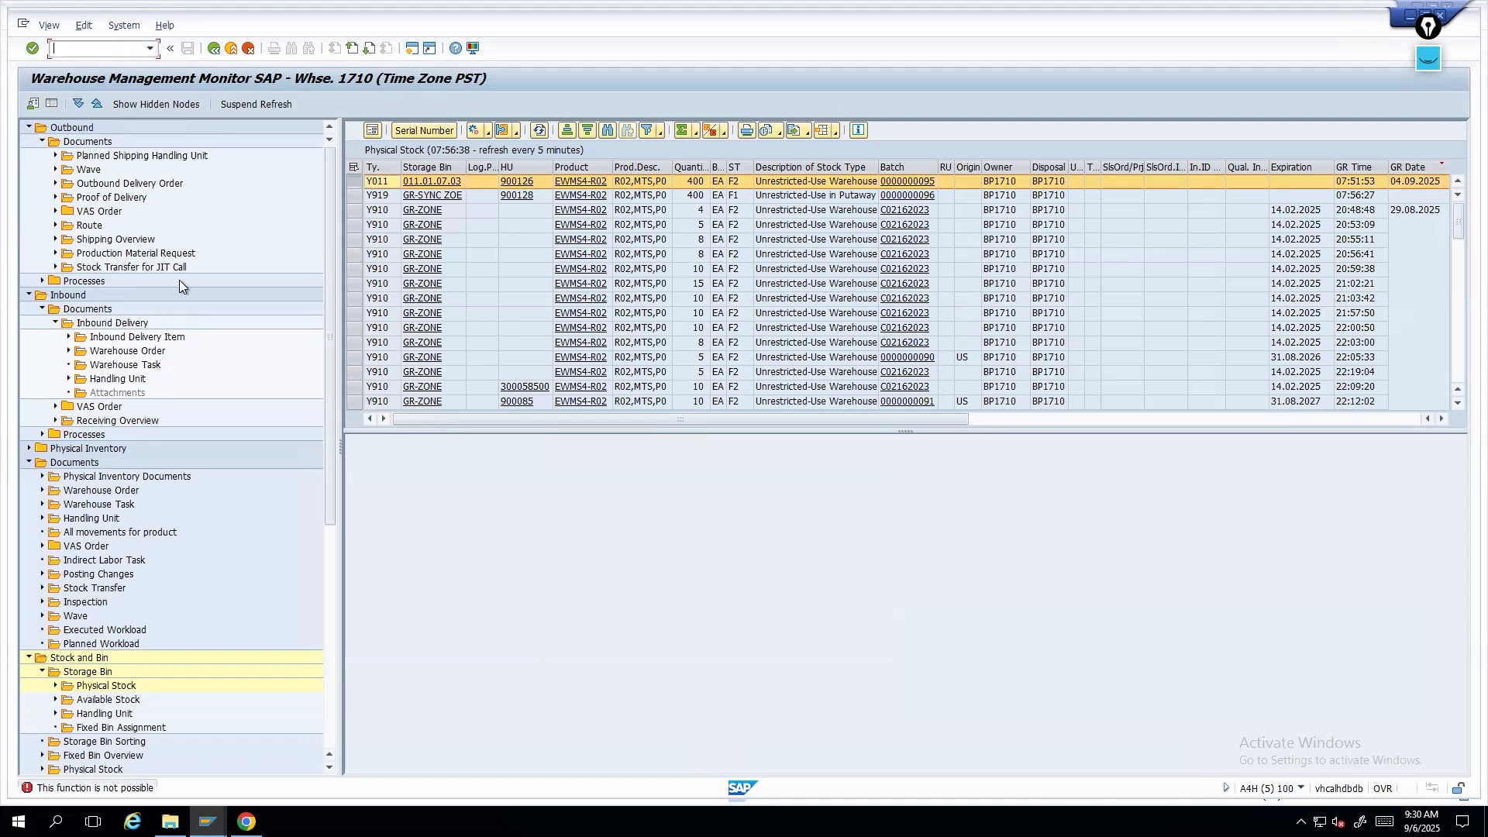
# - List the open warehouse orders in the monitor and open warehouse order 2005928 for confirmation
pyautogui.click(42, 142)
pyautogui.click(30, 169)
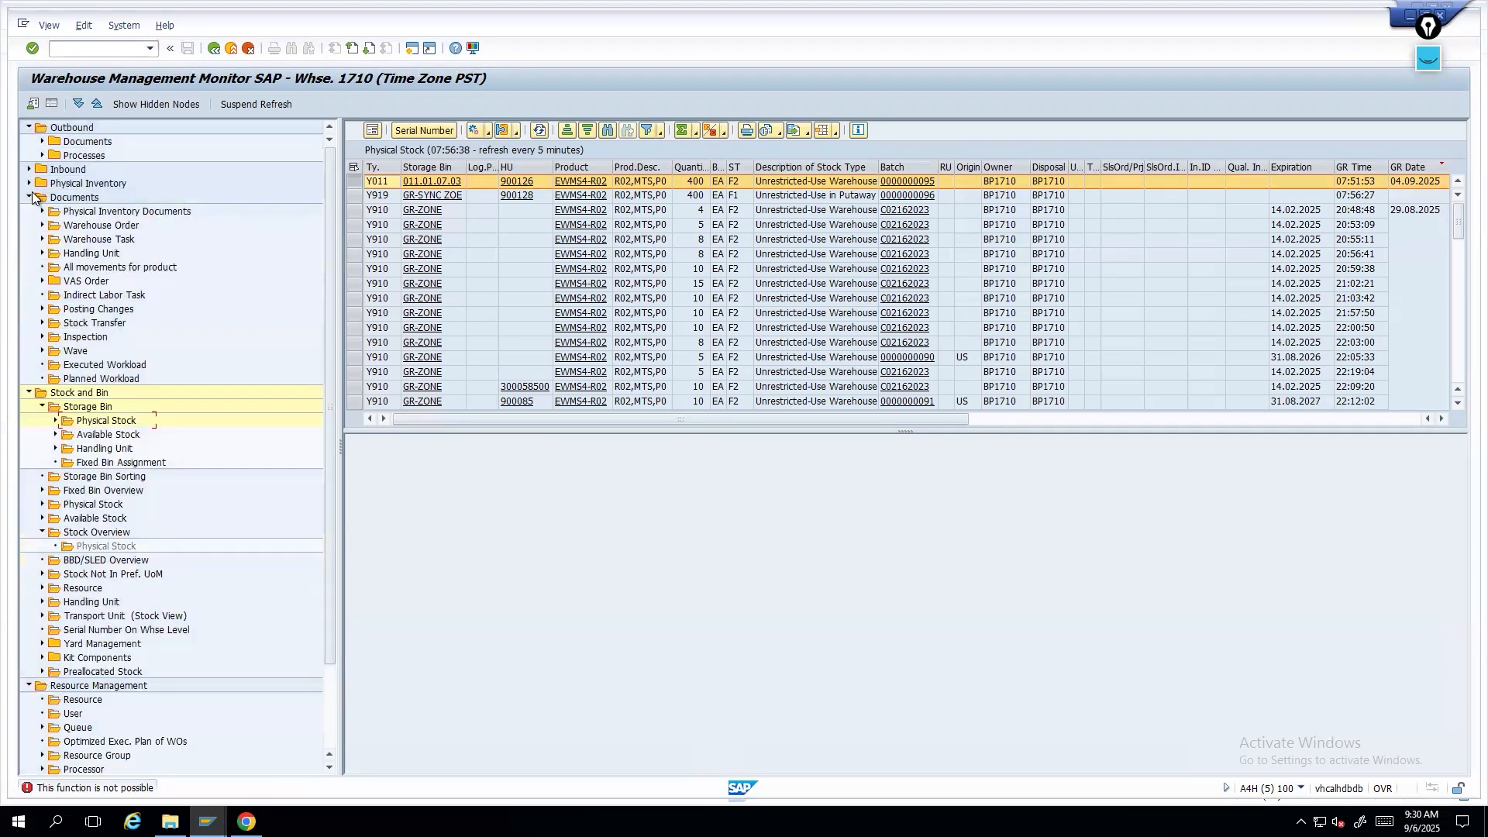
pyautogui.click(29, 393)
pyautogui.click(29, 406)
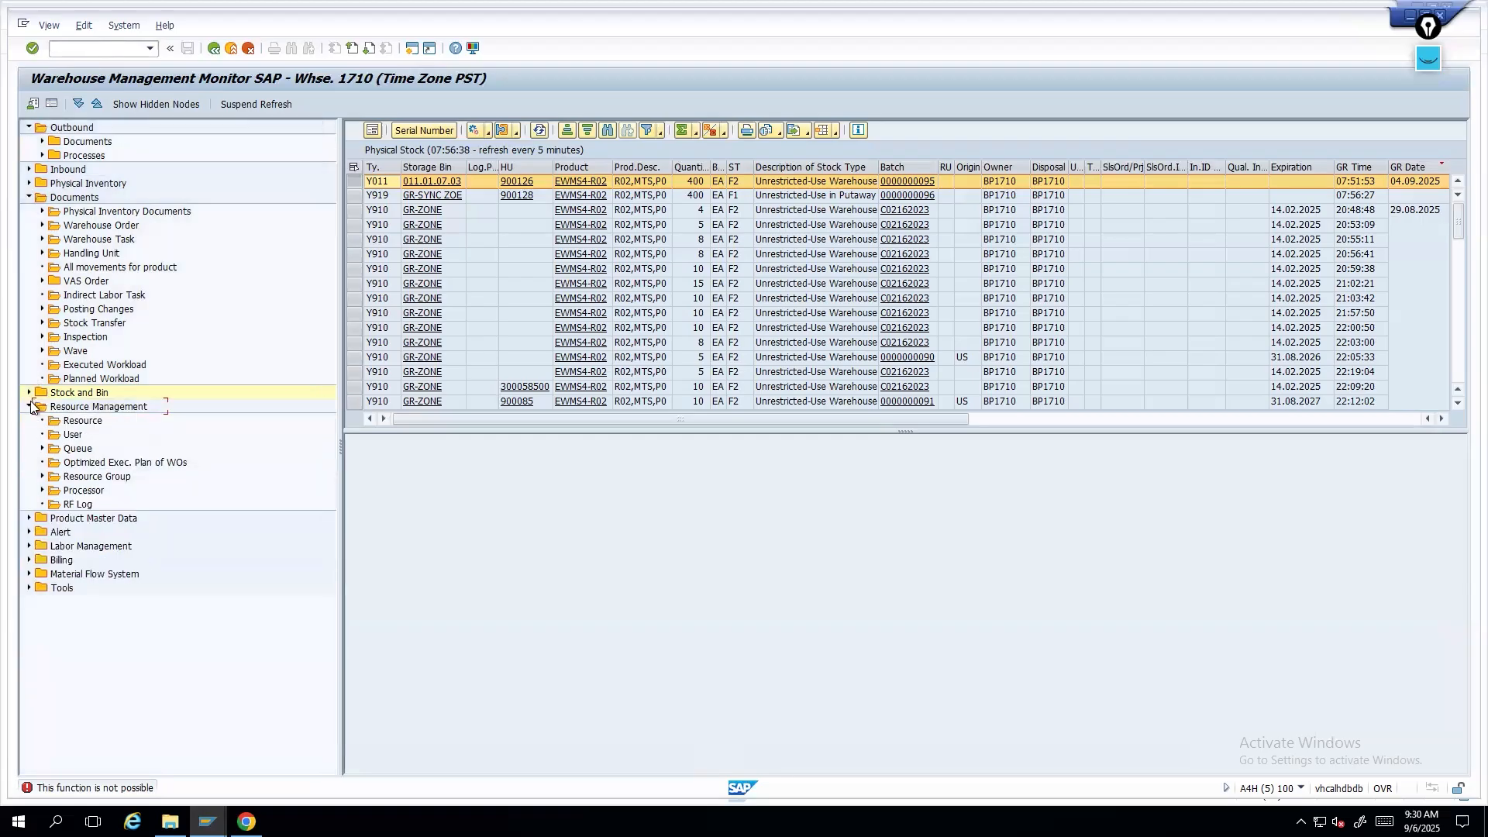
pyautogui.doubleClick(123, 226)
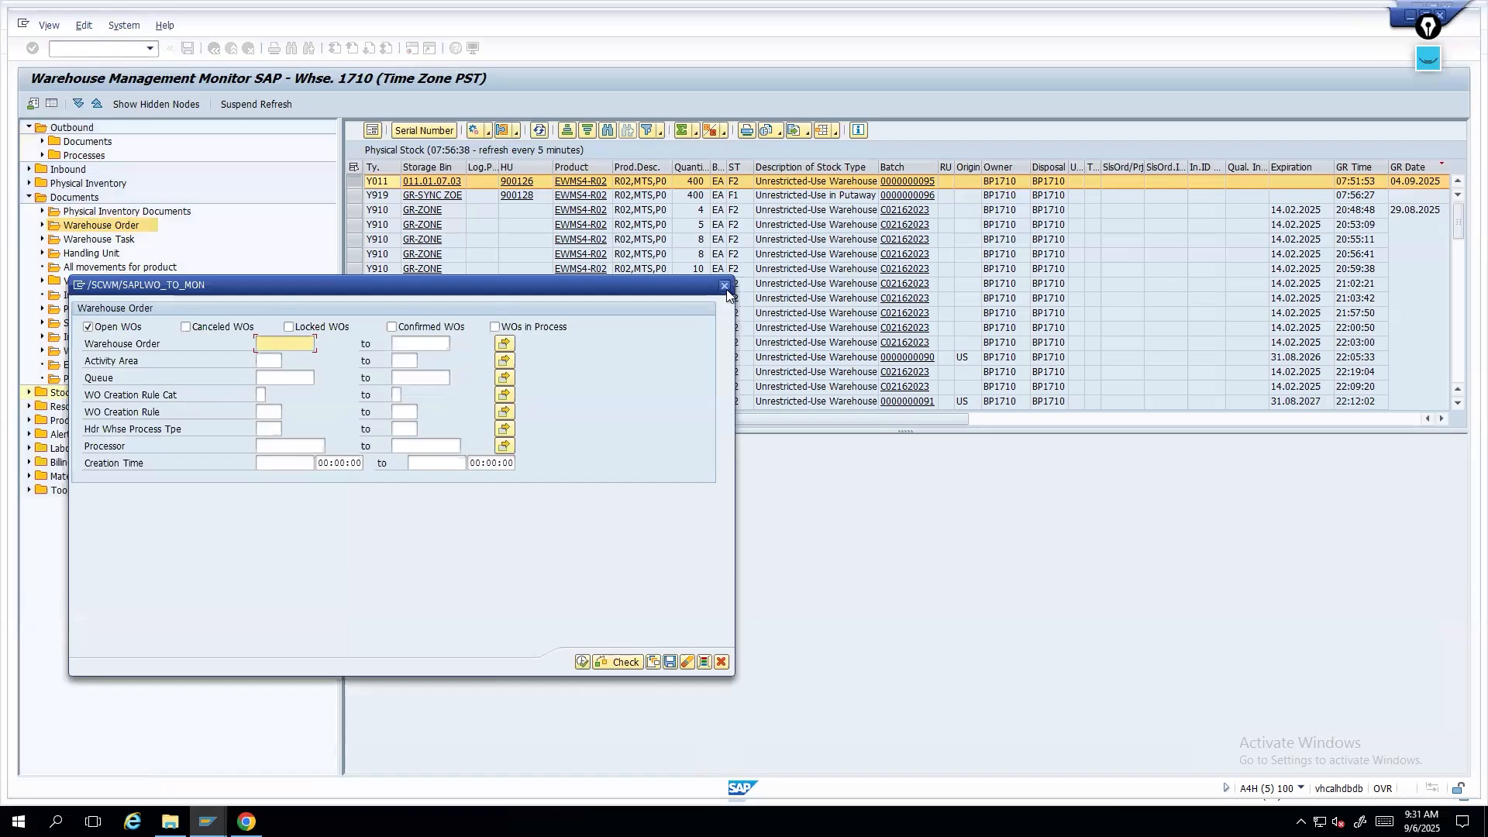
pyautogui.click(590, 657)
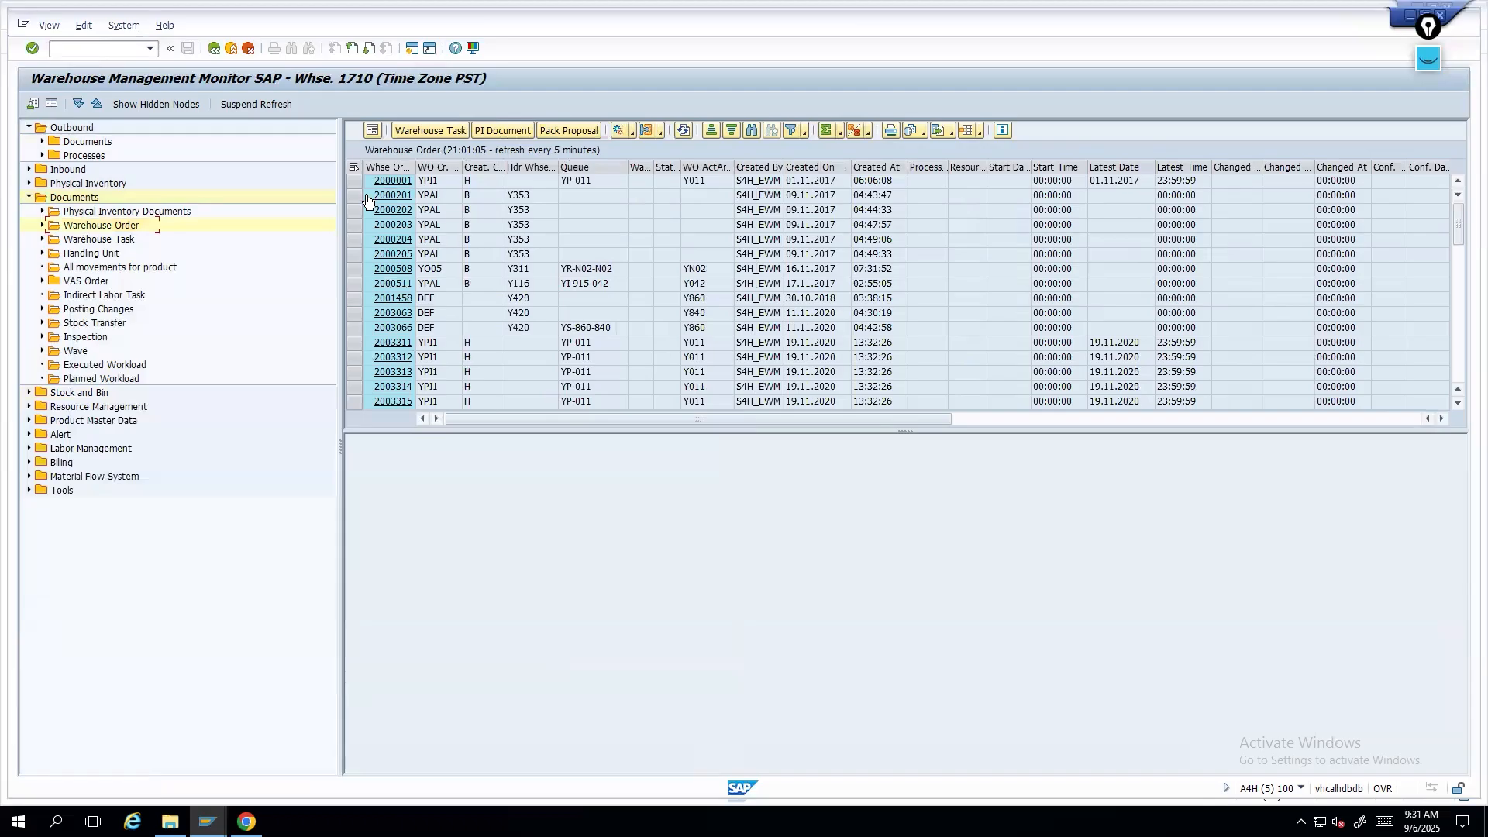
pyautogui.click(390, 167)
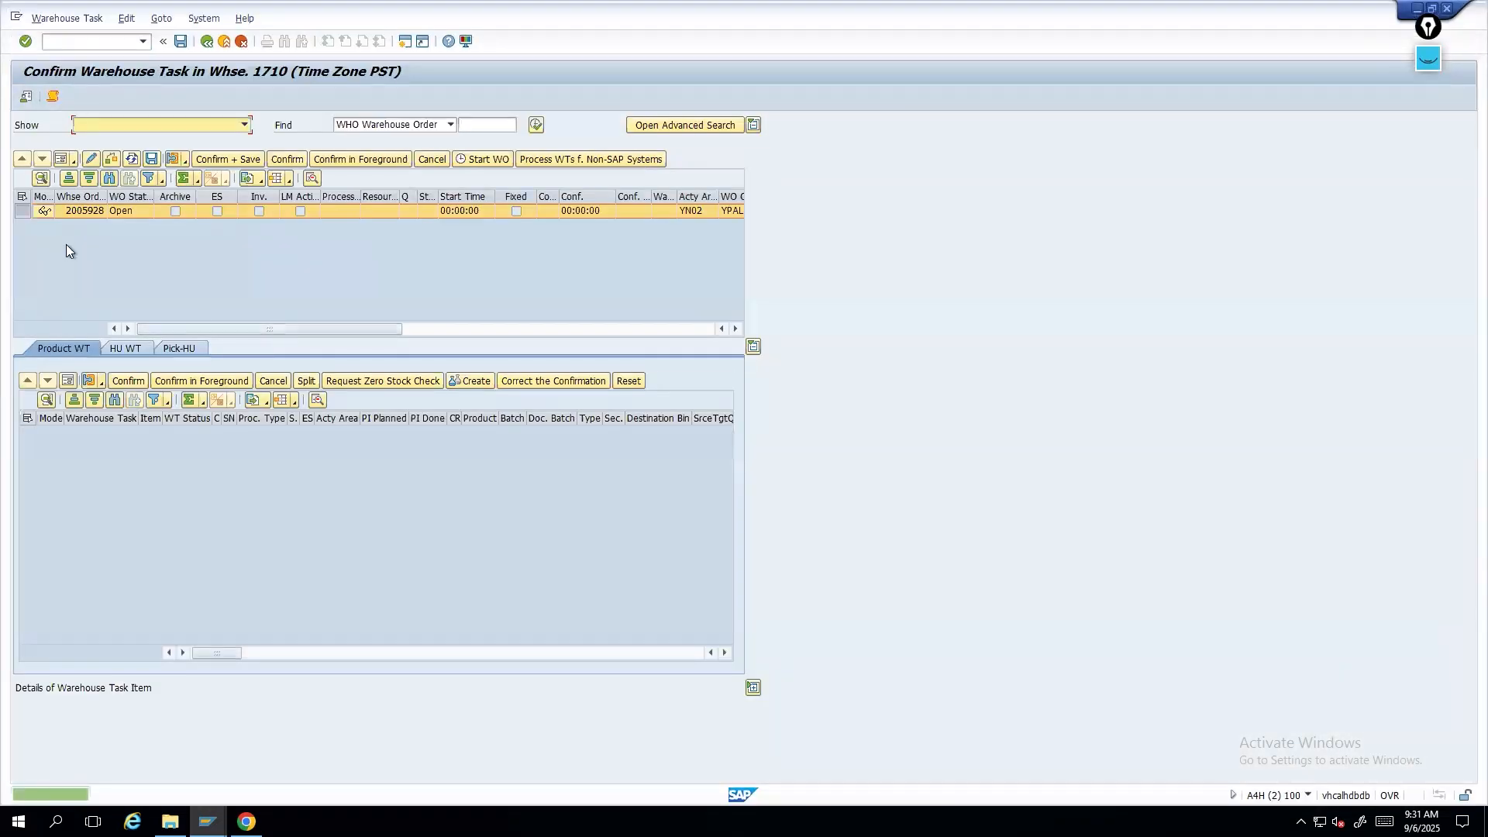
pyautogui.click(146, 211)
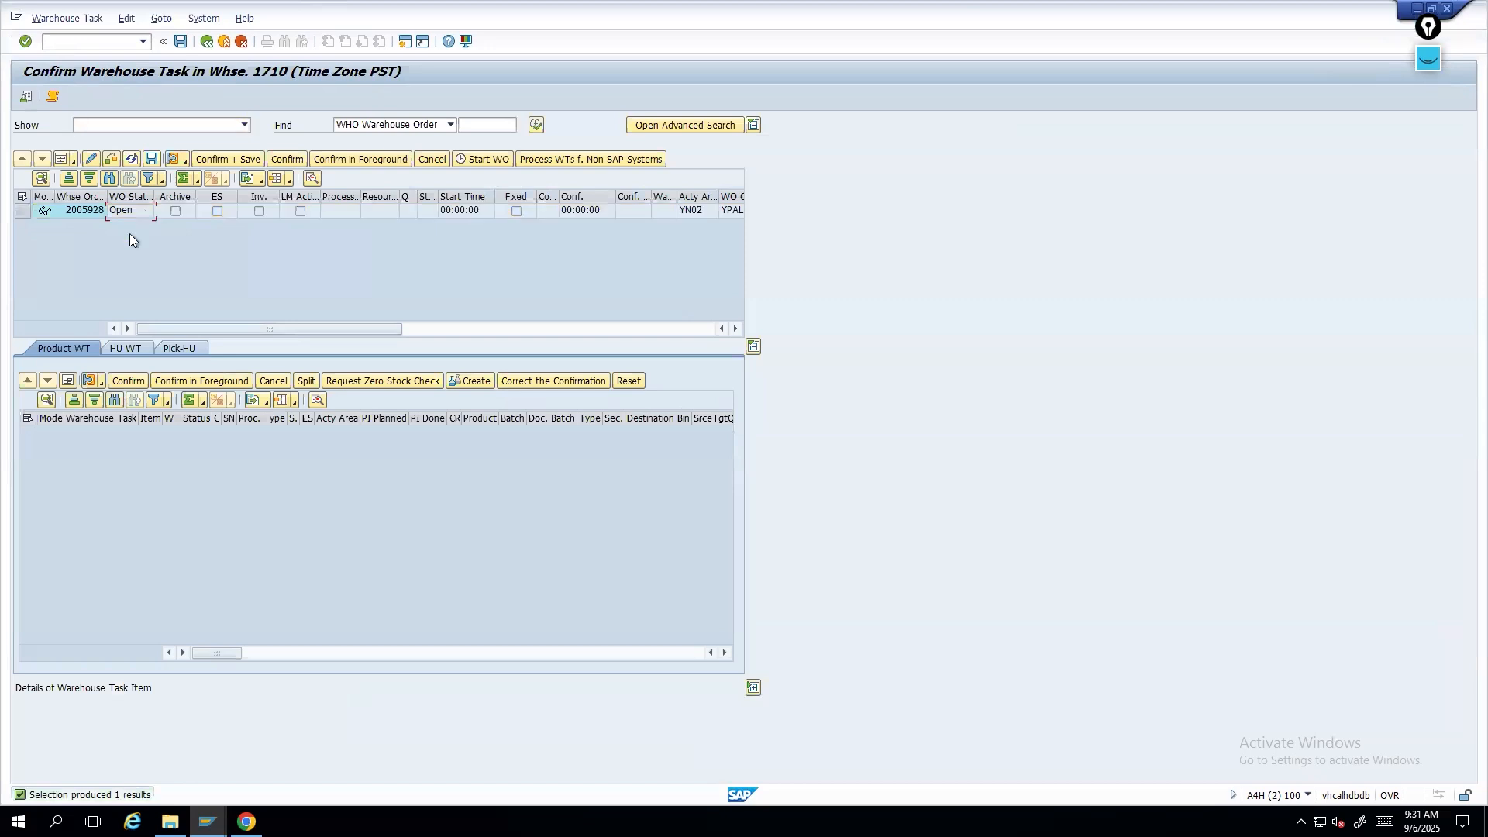
# - Examine the HU warehouse task of the warehouse order, including its source and destination bins
pyautogui.click(100, 454)
pyautogui.click(67, 381)
pyautogui.moveTo(252, 450); pyautogui.dragTo(149, 468)
pyautogui.moveTo(257, 465); pyautogui.dragTo(93, 469)
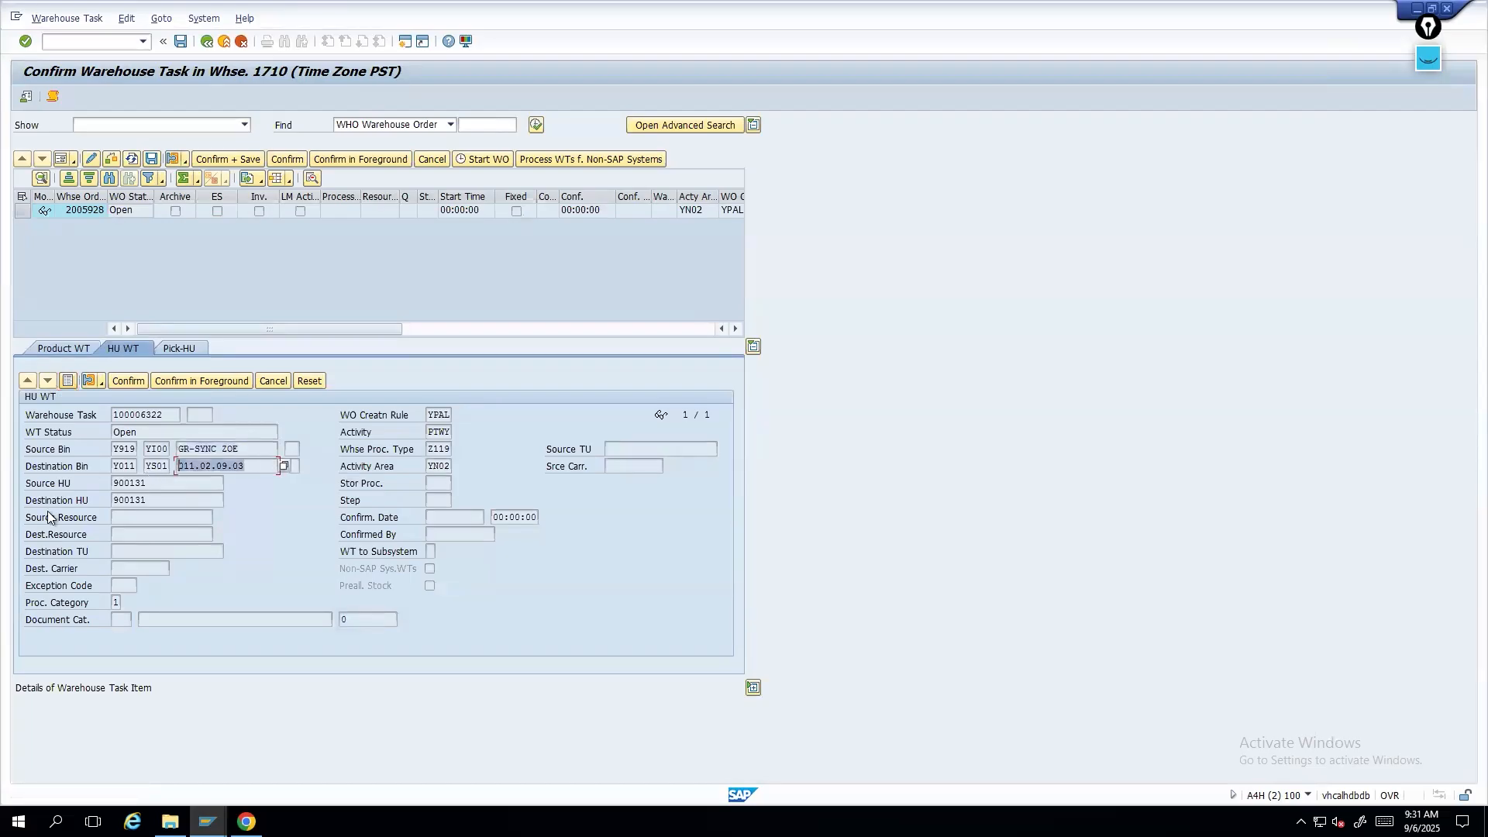
pyautogui.moveTo(161, 410); pyautogui.dragTo(85, 414)
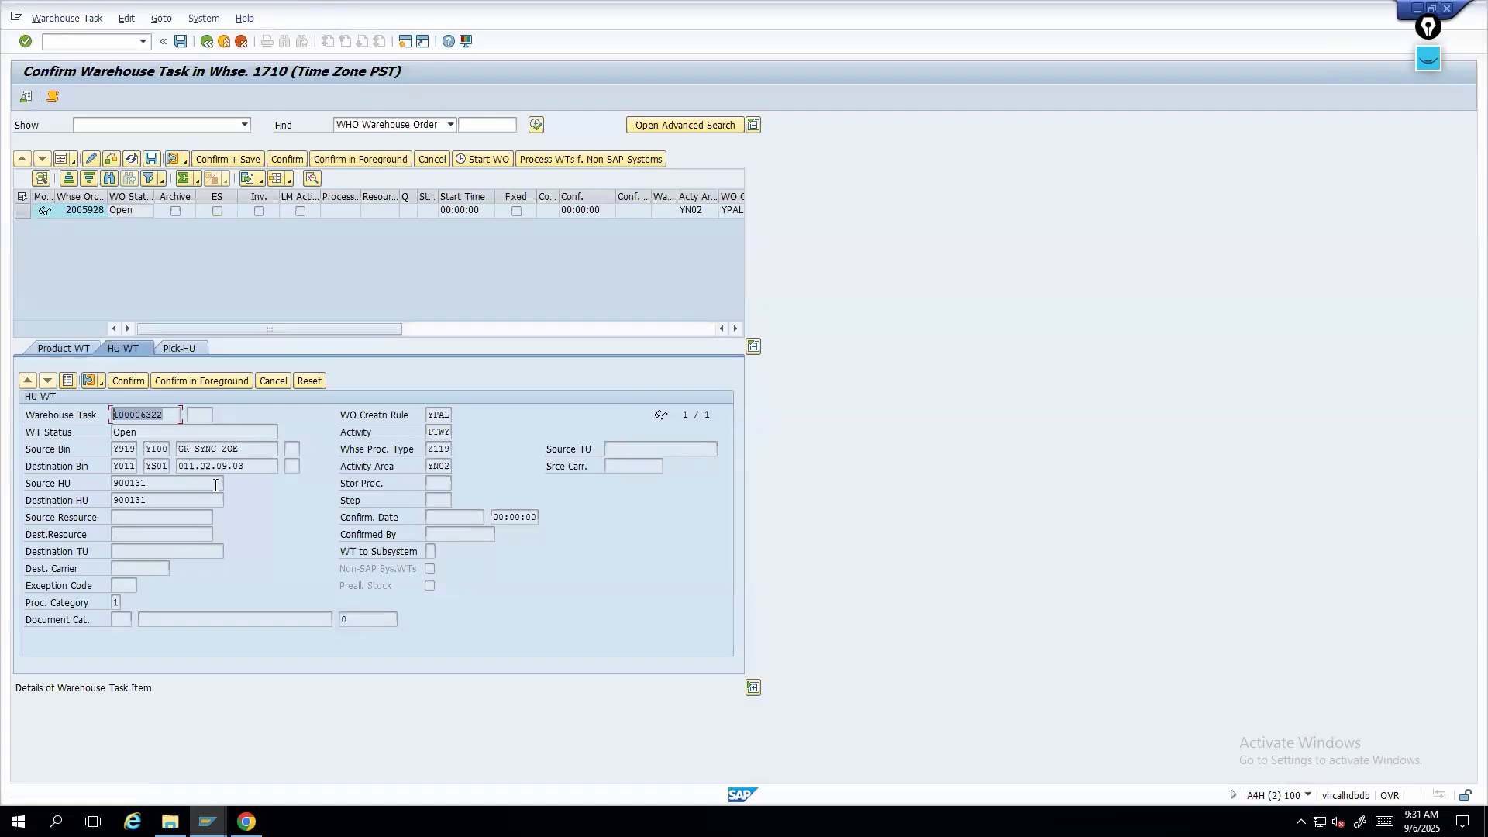
pyautogui.moveTo(248, 465); pyautogui.dragTo(178, 465)
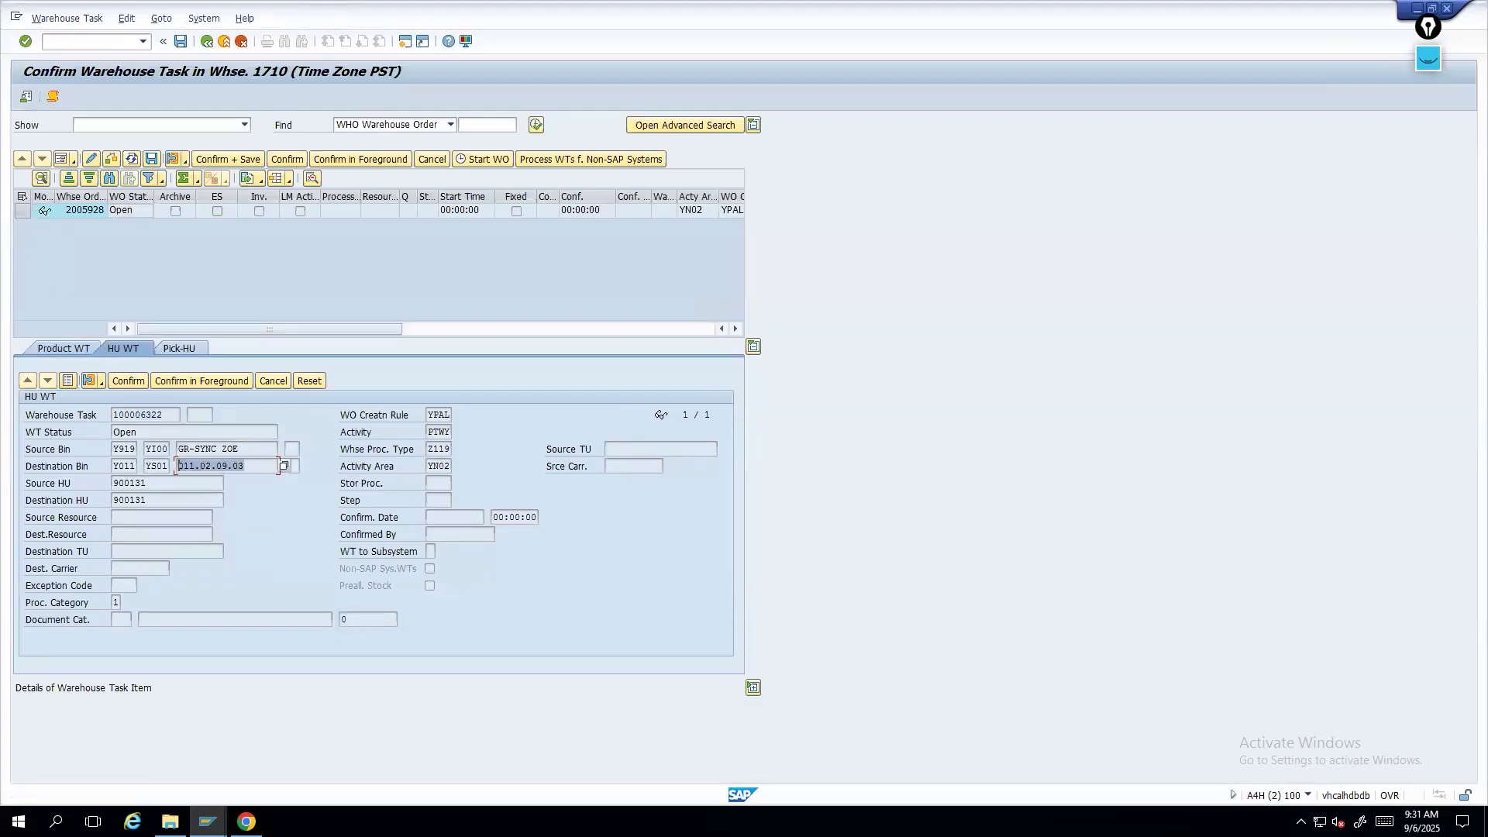
pyautogui.moveTo(245, 449); pyautogui.dragTo(178, 450)
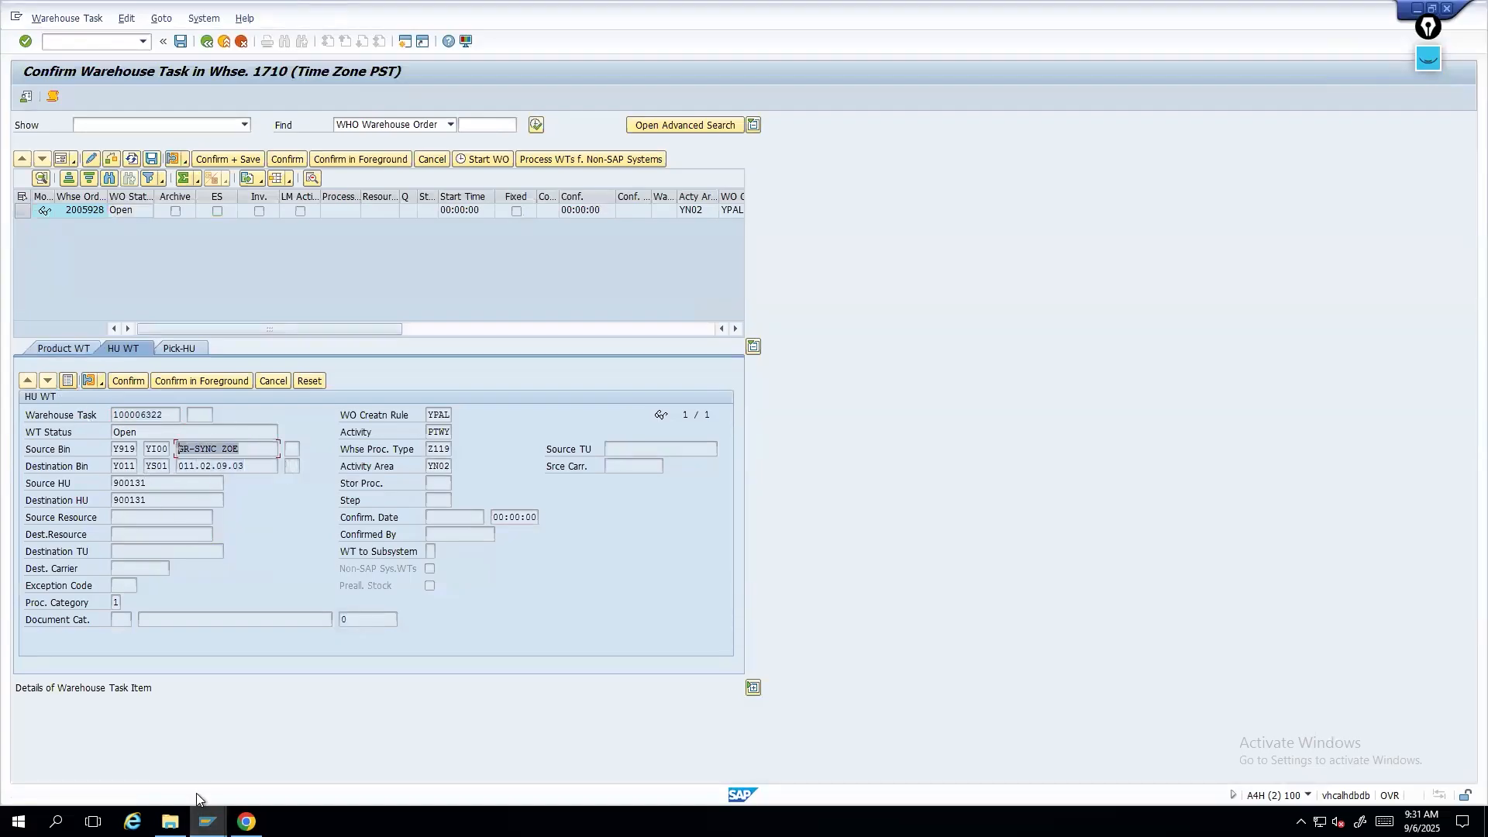
pyautogui.click(208, 822)
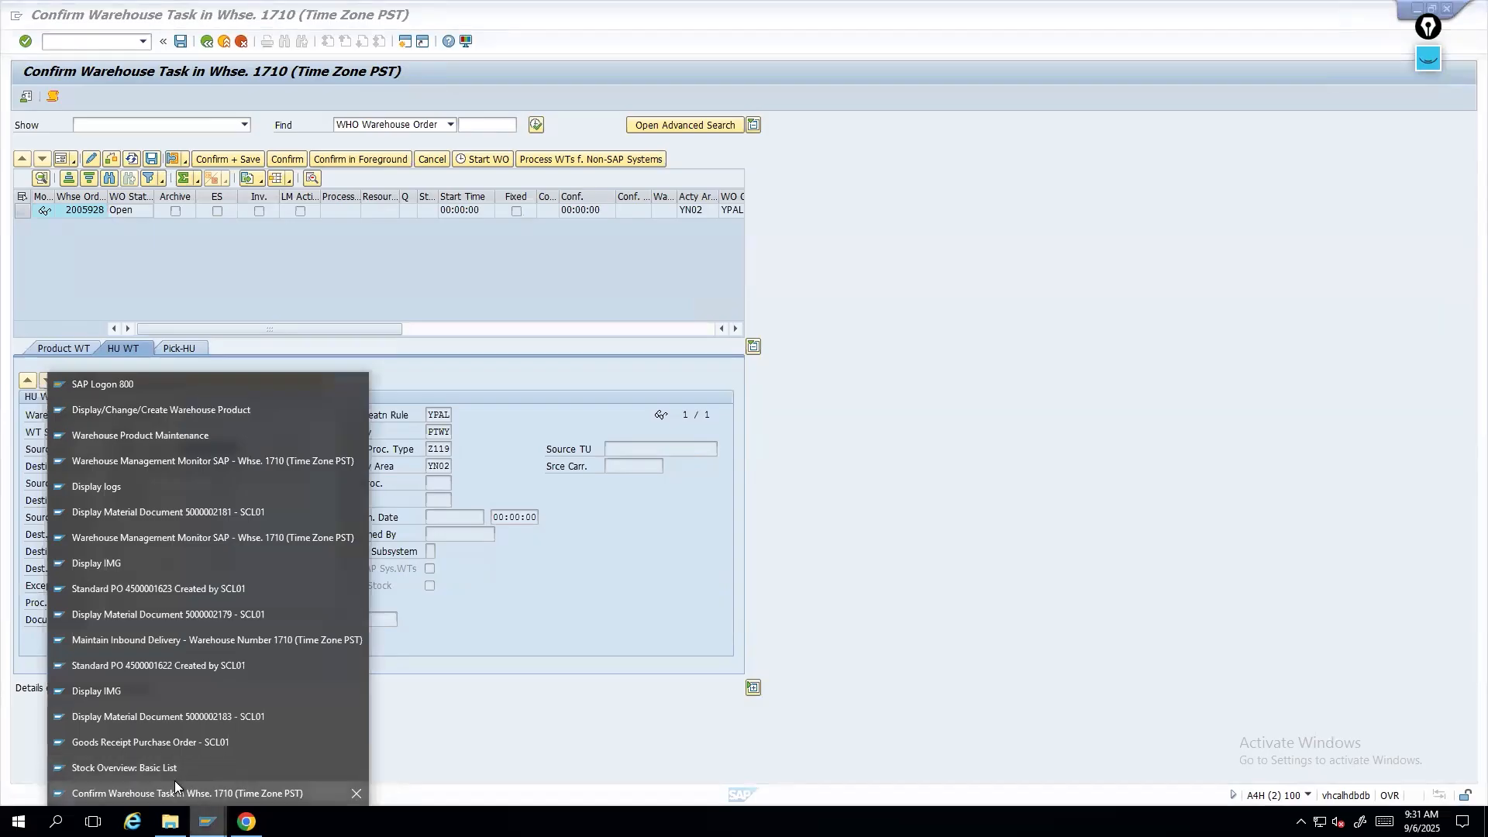
pyautogui.click(168, 716)
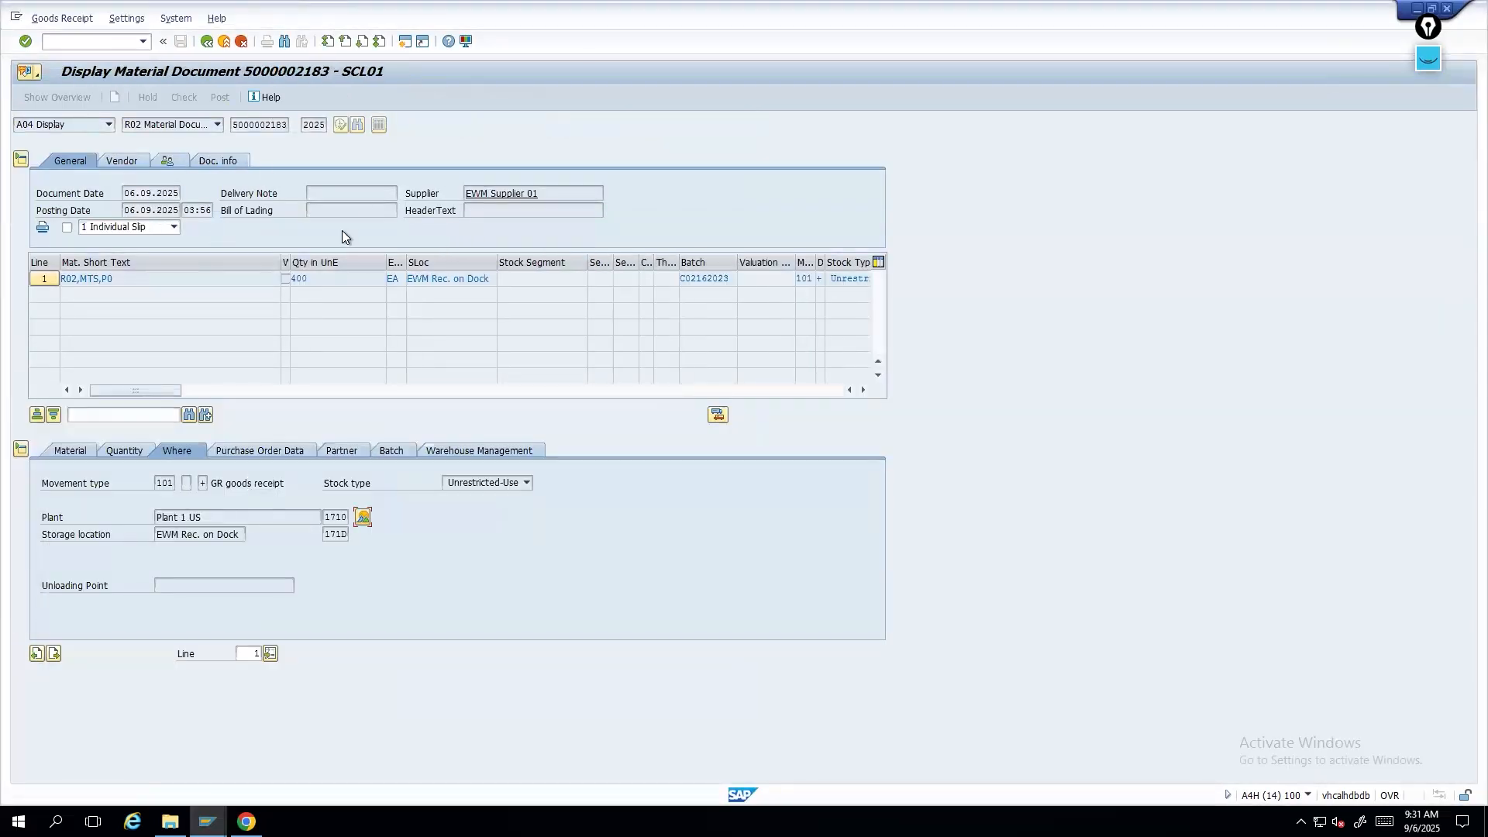
pyautogui.click(476, 451)
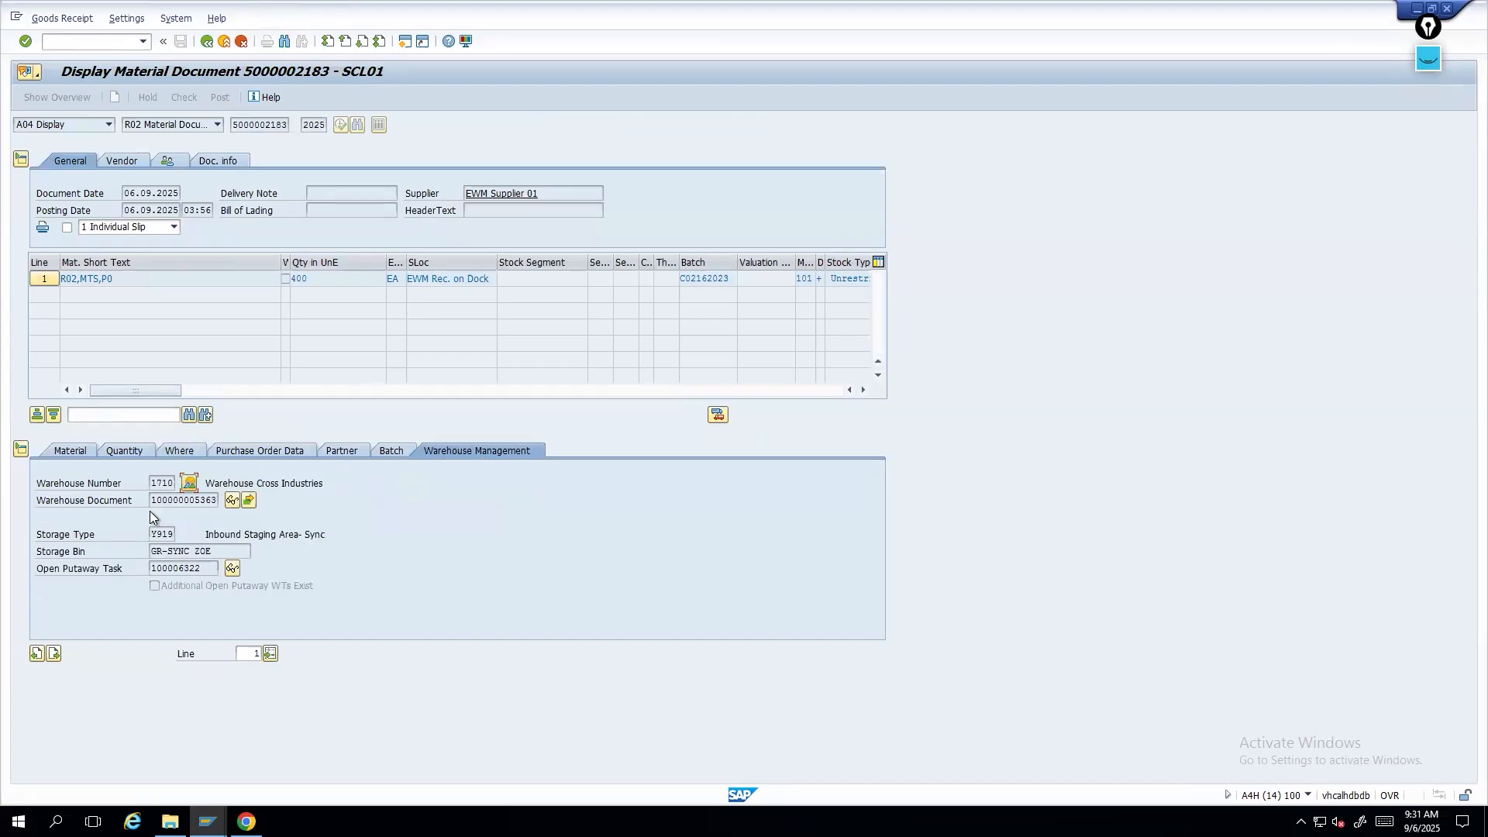
pyautogui.doubleClick(155, 482)
pyautogui.click(154, 535)
pyautogui.moveTo(204, 571); pyautogui.dragTo(142, 571)
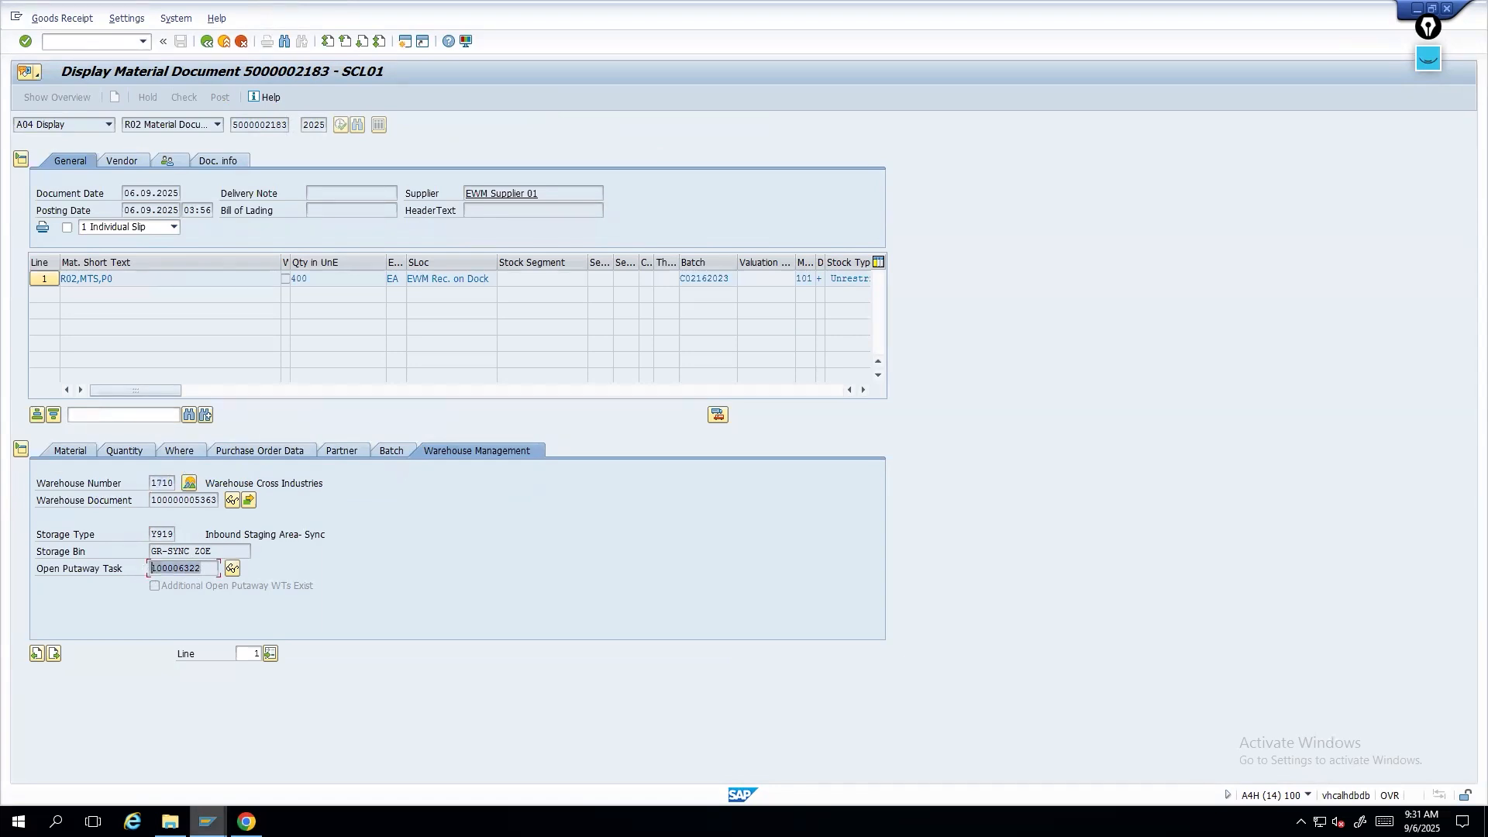
# - Back in the confirmation screen, select warehouse order 2005928 and its HU task, then confirm and save it
pyautogui.rightClick(206, 821)
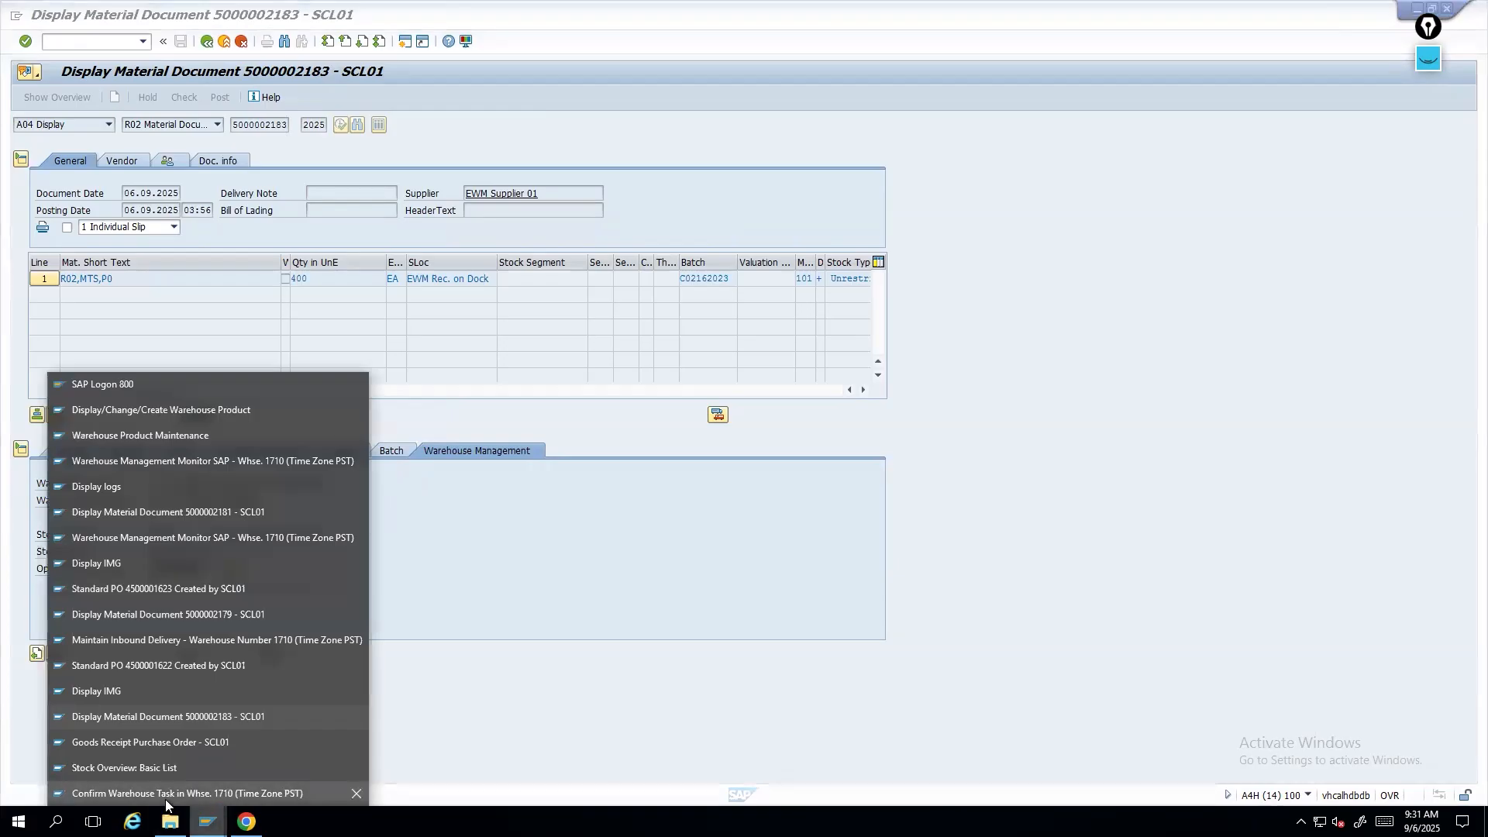
pyautogui.click(186, 792)
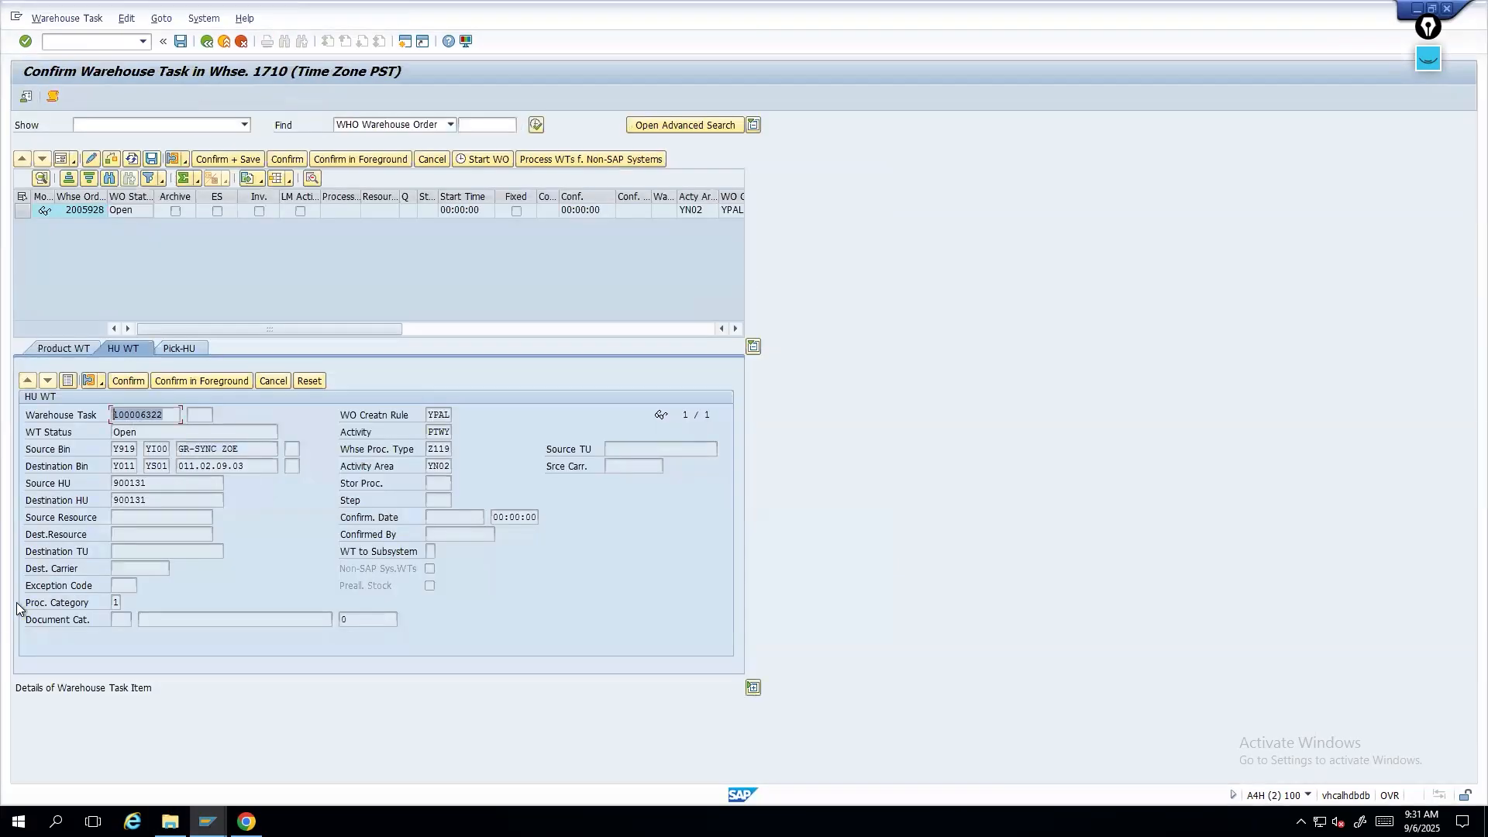
pyautogui.click(68, 381)
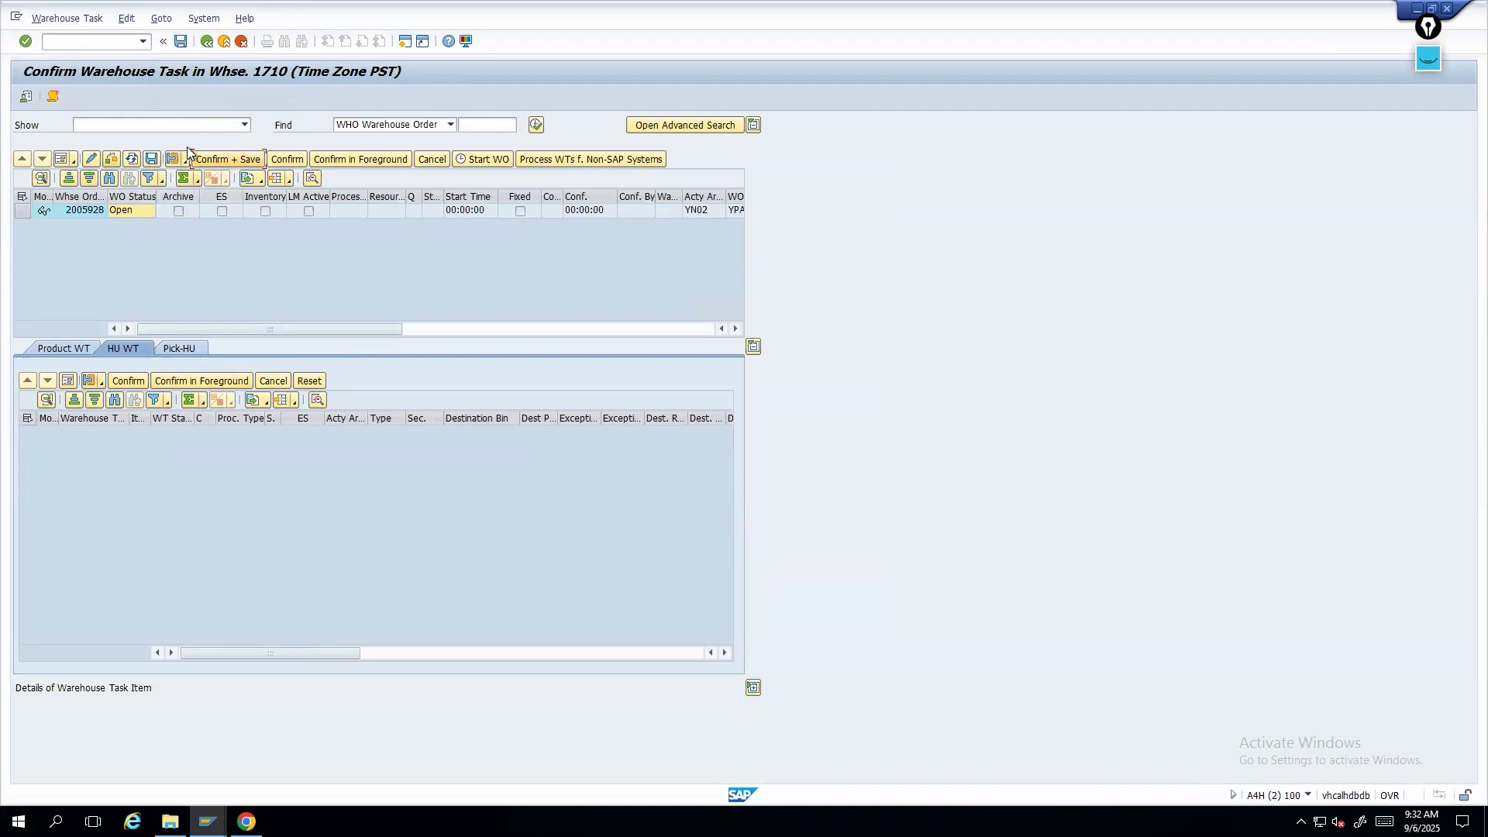
pyautogui.click(76, 350)
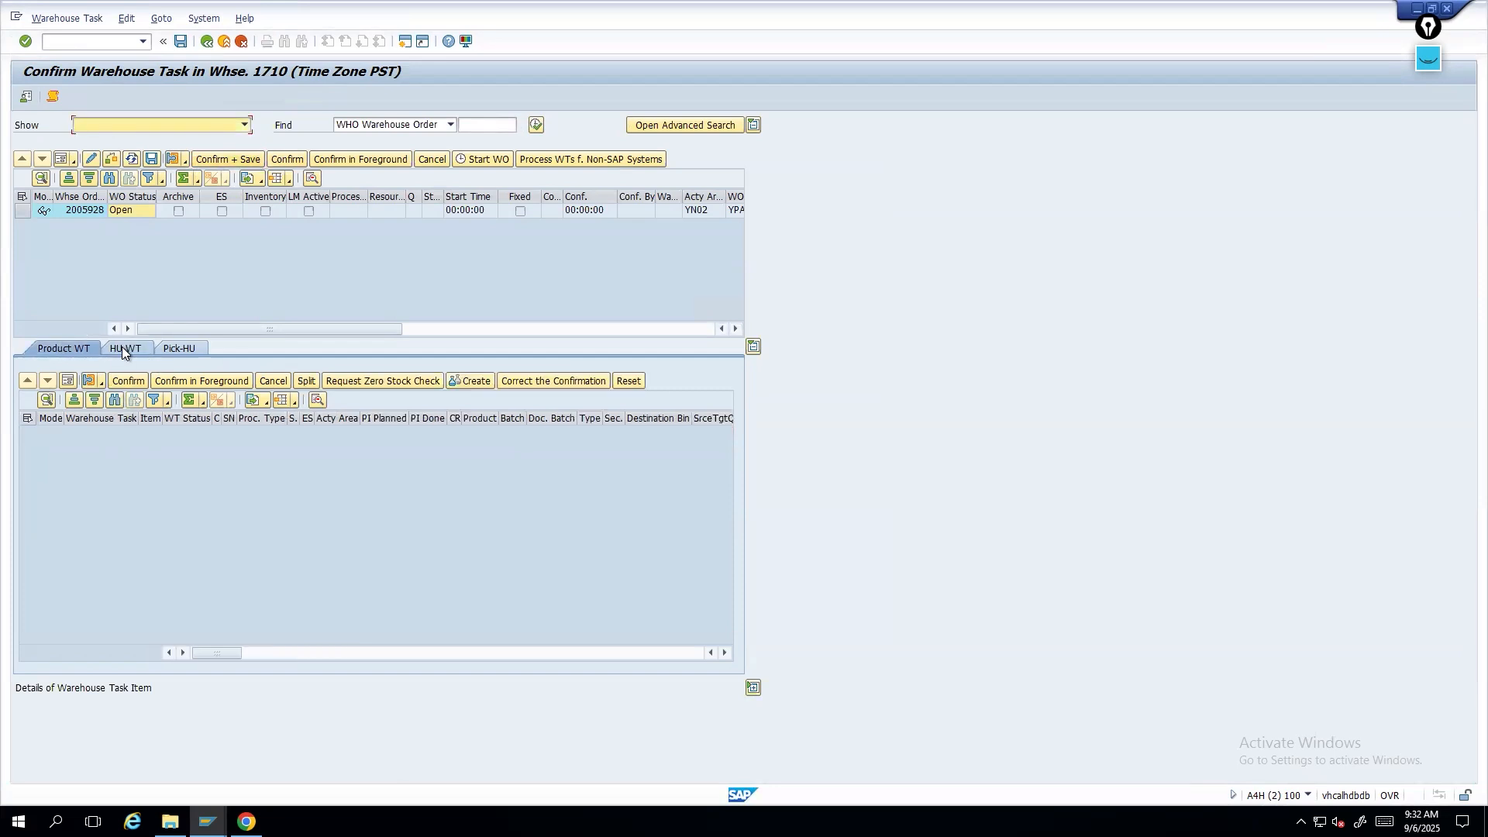
pyautogui.click(123, 346)
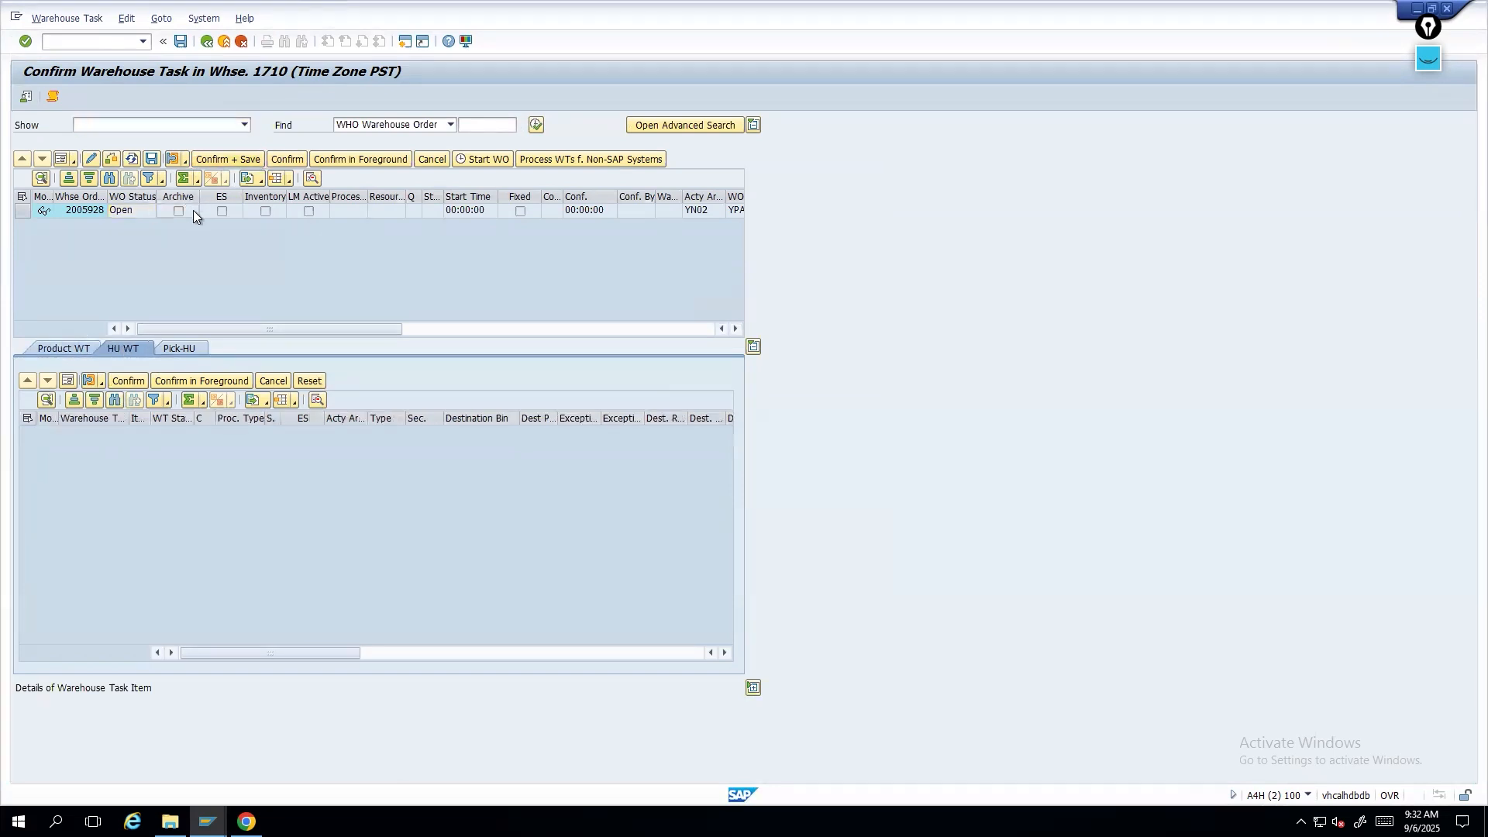
pyautogui.click(128, 214)
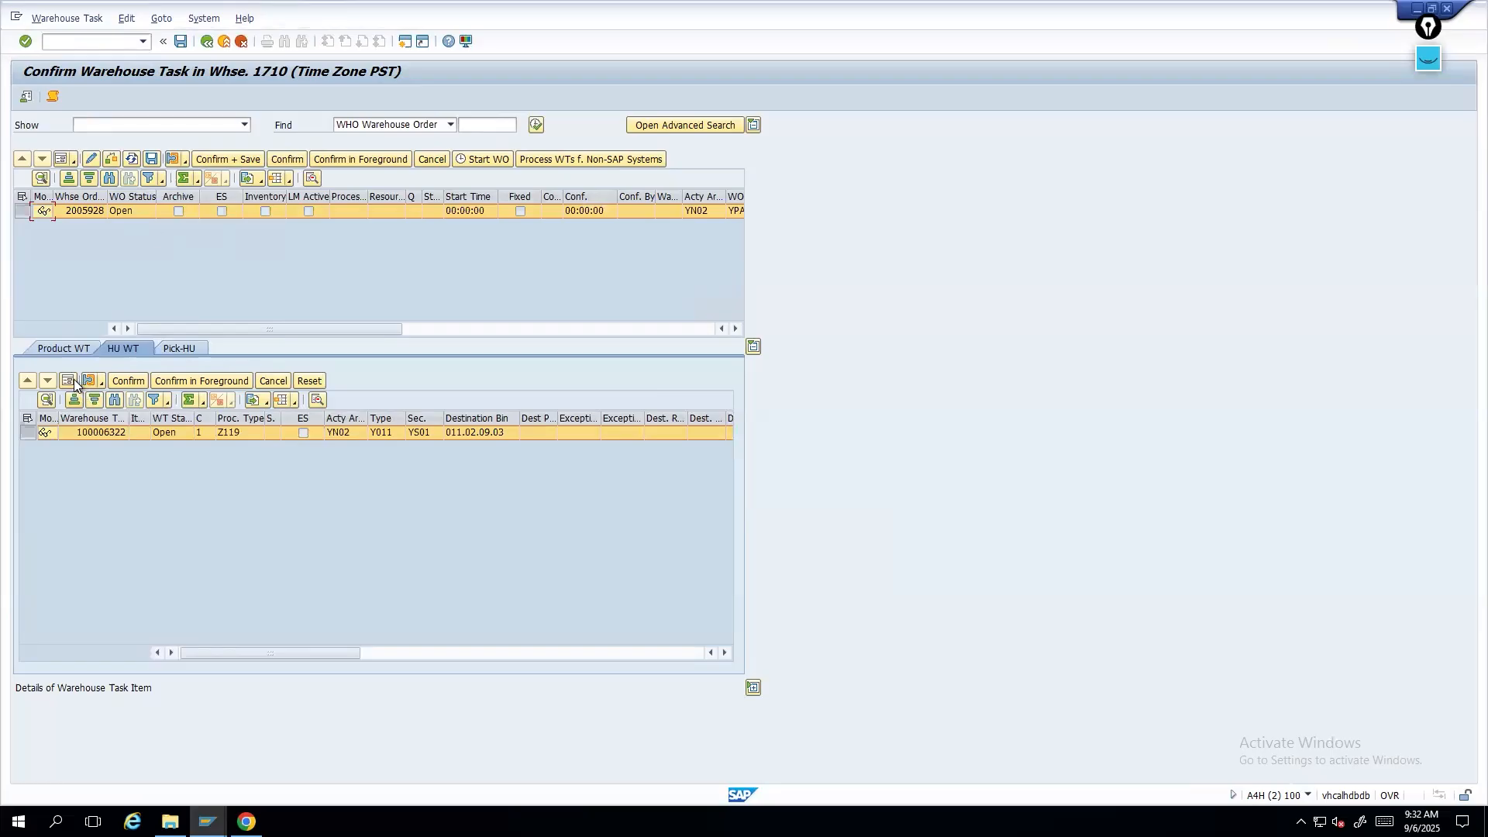
pyautogui.click(124, 383)
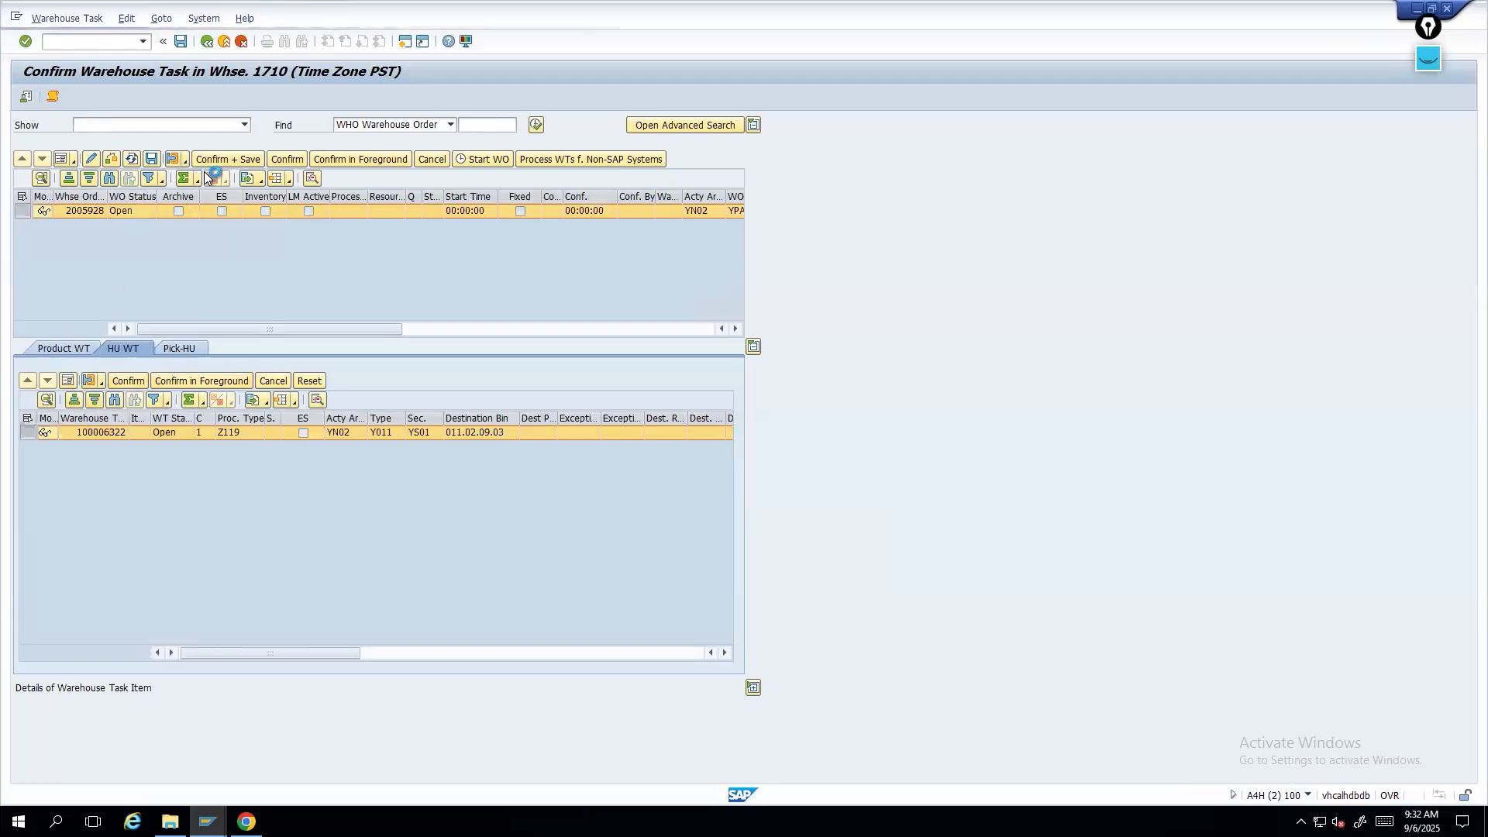
pyautogui.click(213, 164)
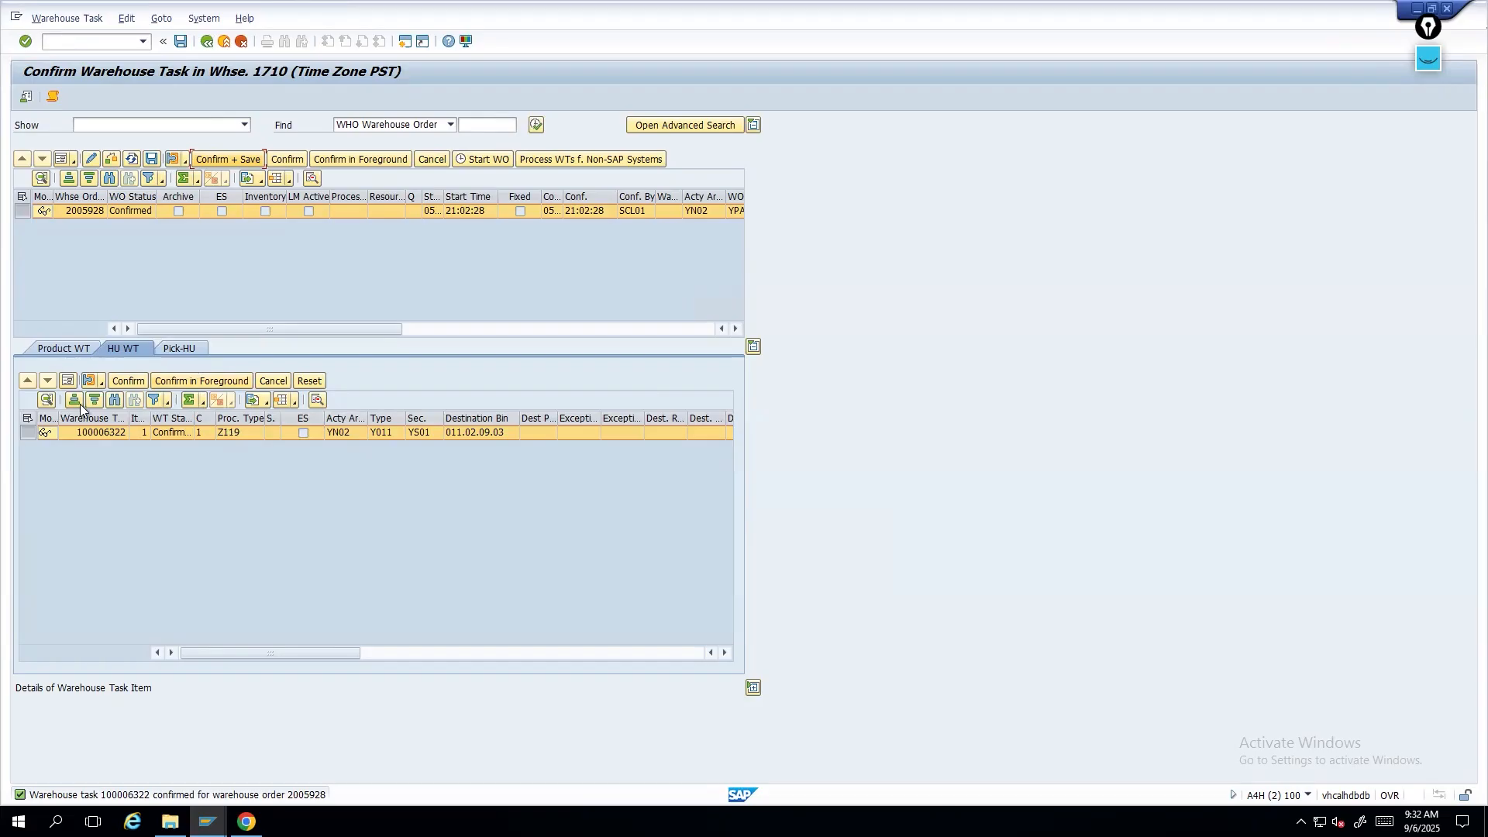
# - Copy the confirmed task's source HU number and review the material's stock overview
pyautogui.click(67, 379)
pyautogui.moveTo(148, 485); pyautogui.dragTo(110, 485)
pyautogui.hotkey('ctrl', 'c')
pyautogui.click(208, 821)
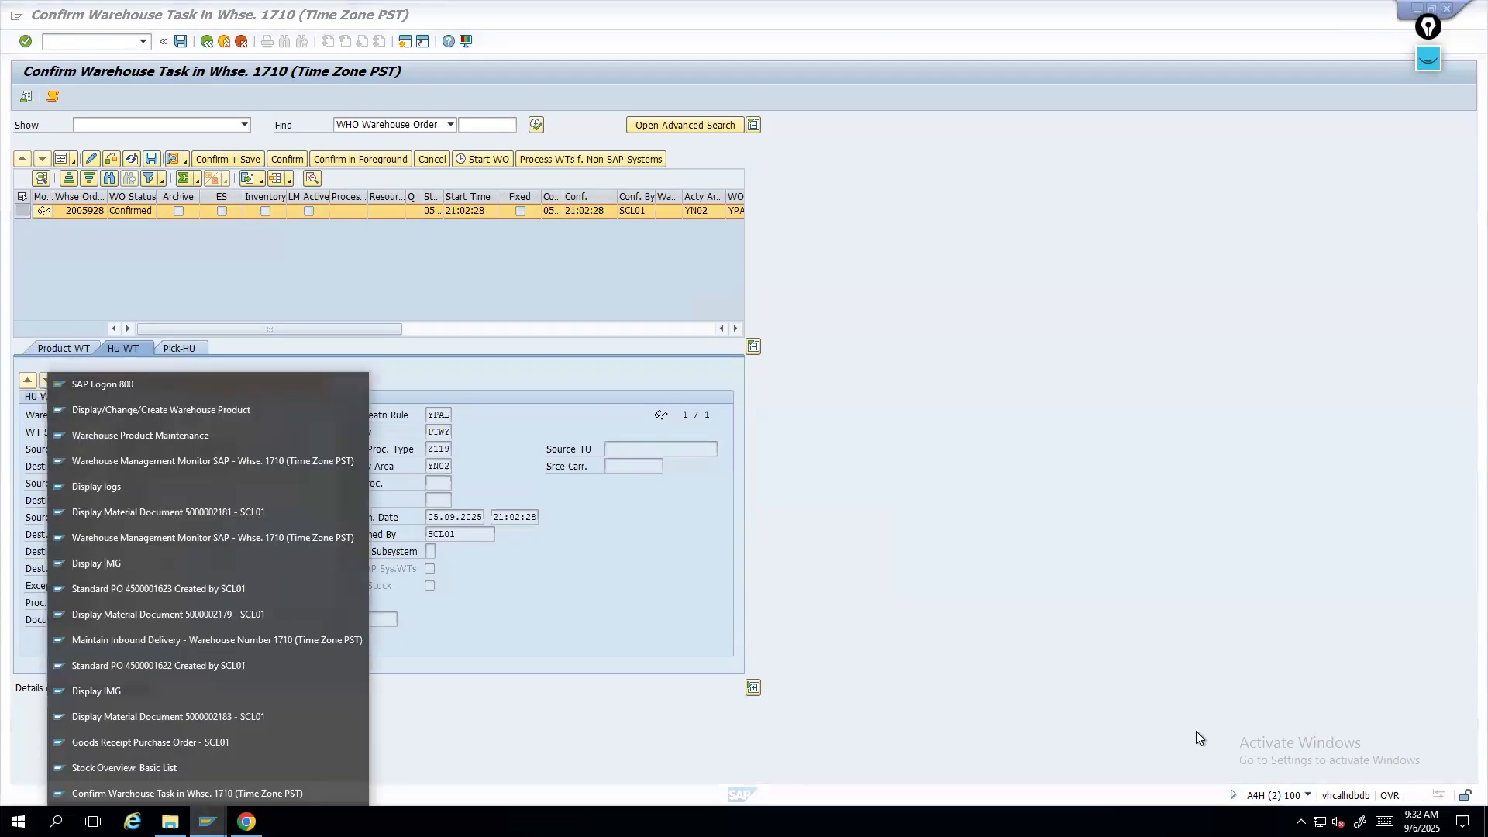
pyautogui.click(178, 766)
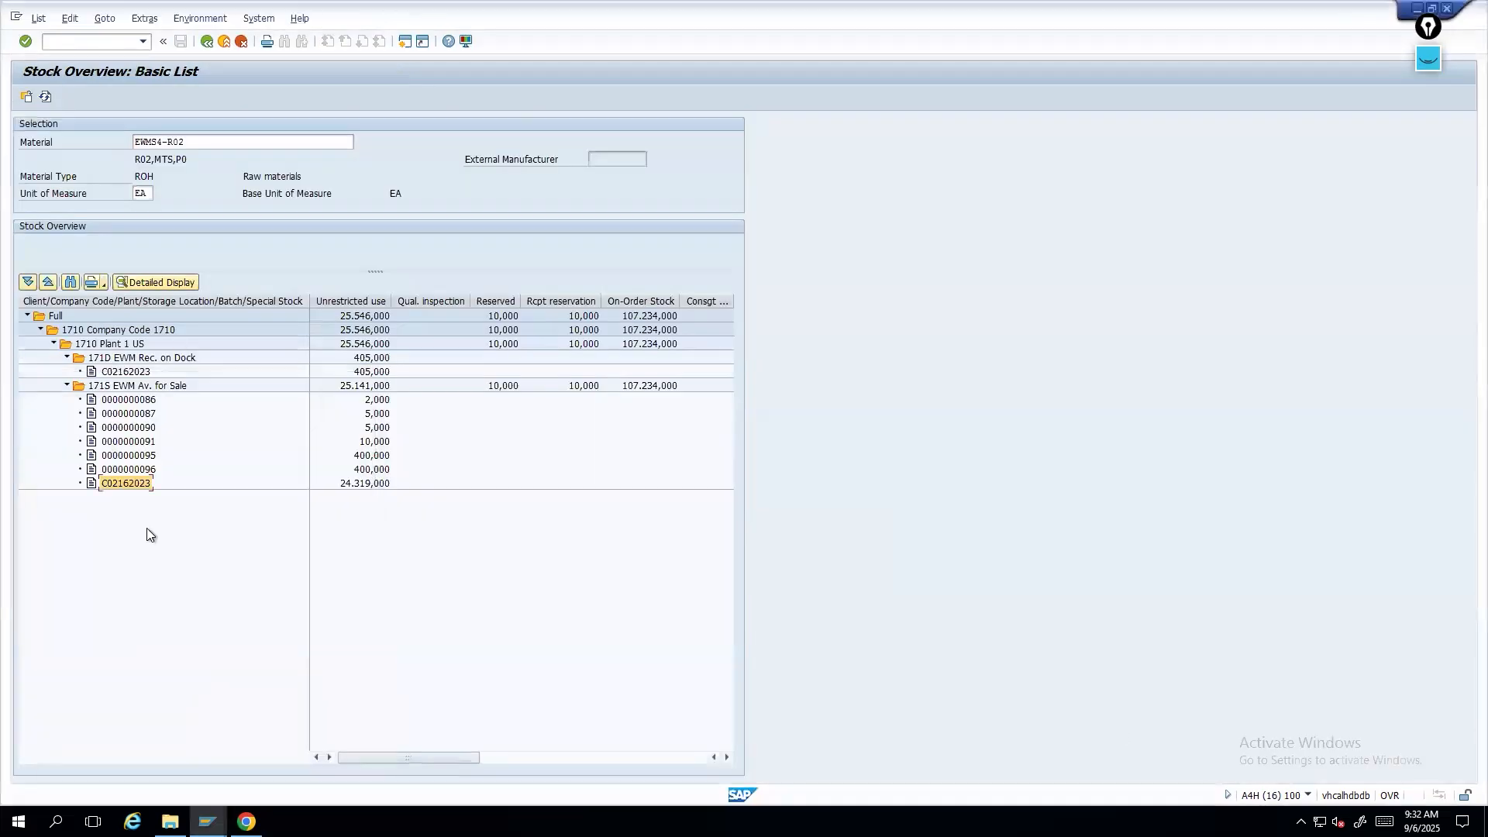
# - In the warehouse monitor, search handling unit 900131 under documents and display its content
pyautogui.click(208, 821)
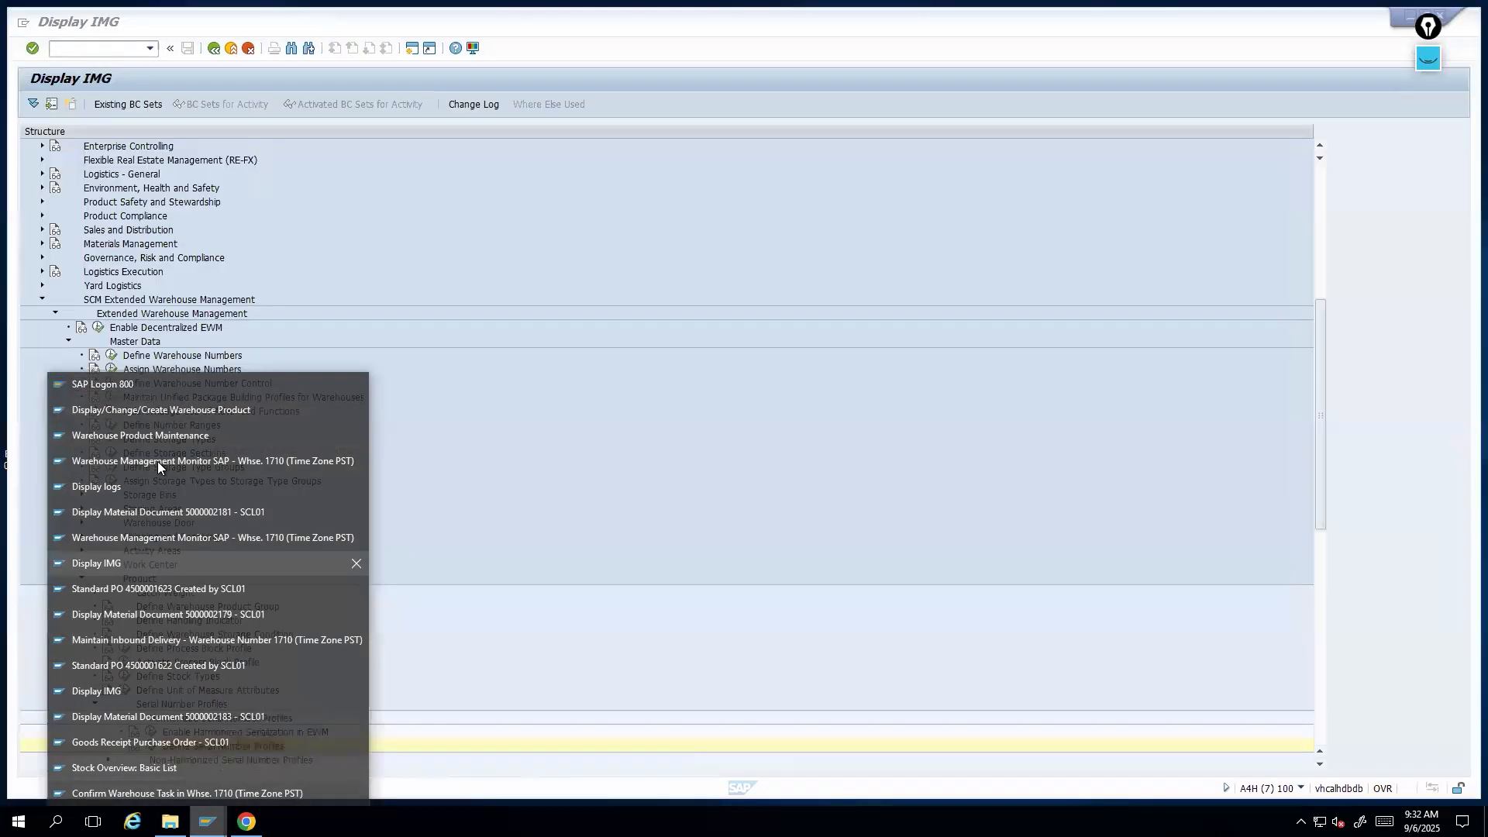
pyautogui.click(158, 463)
pyautogui.doubleClick(92, 253)
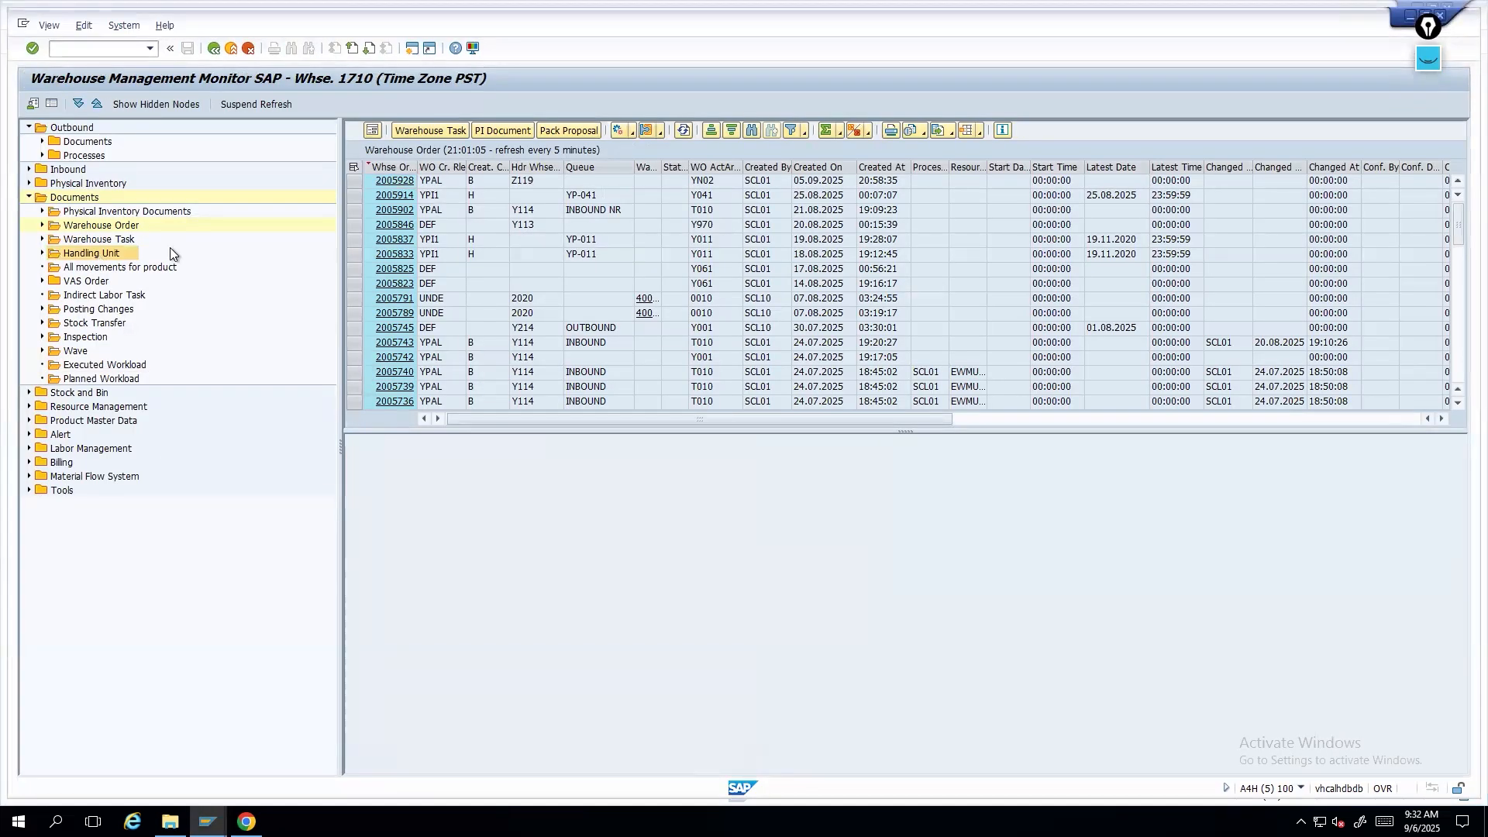
pyautogui.write('900131')
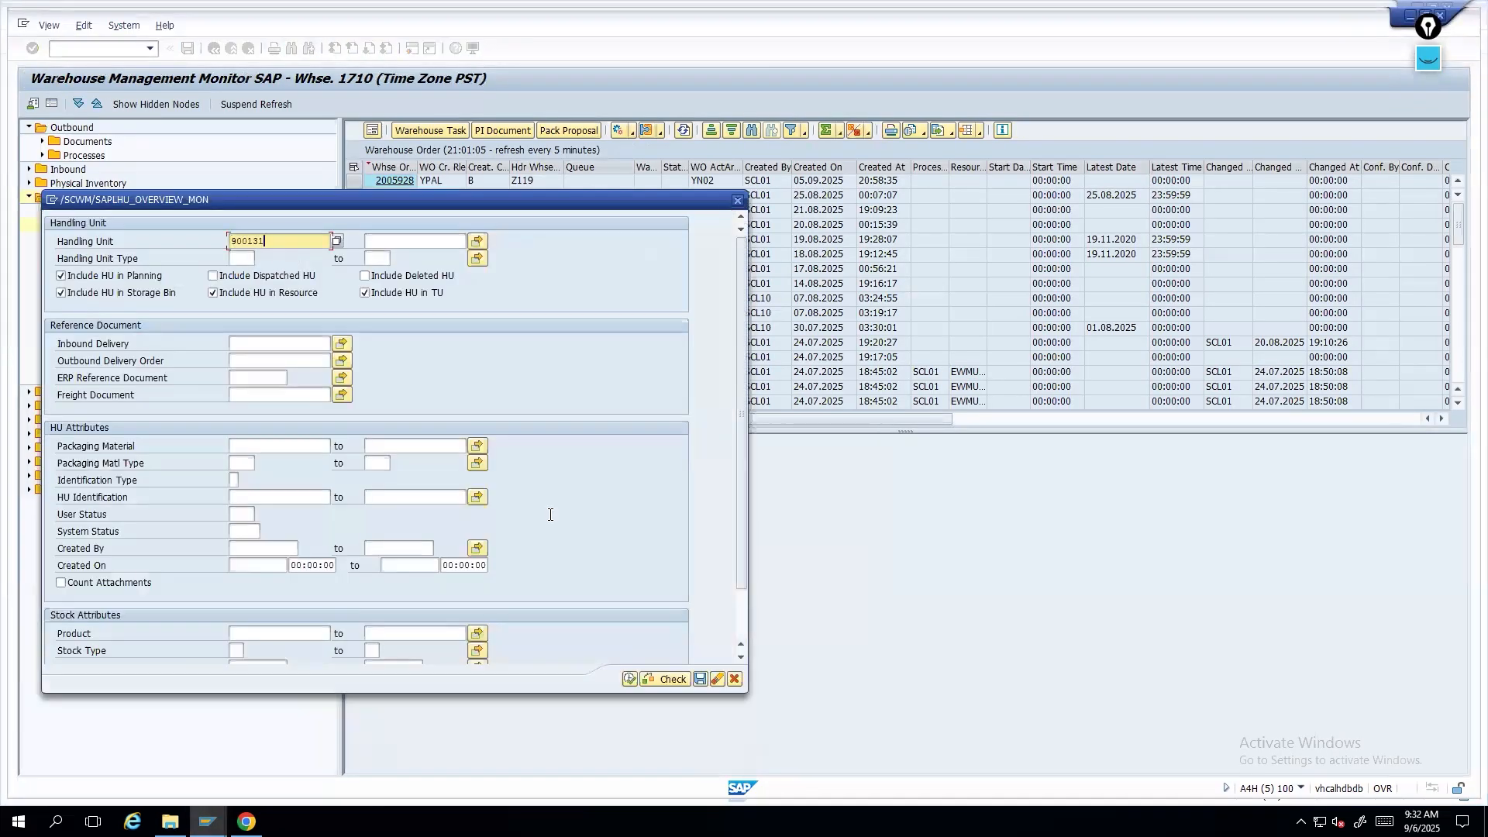
pyautogui.click(630, 679)
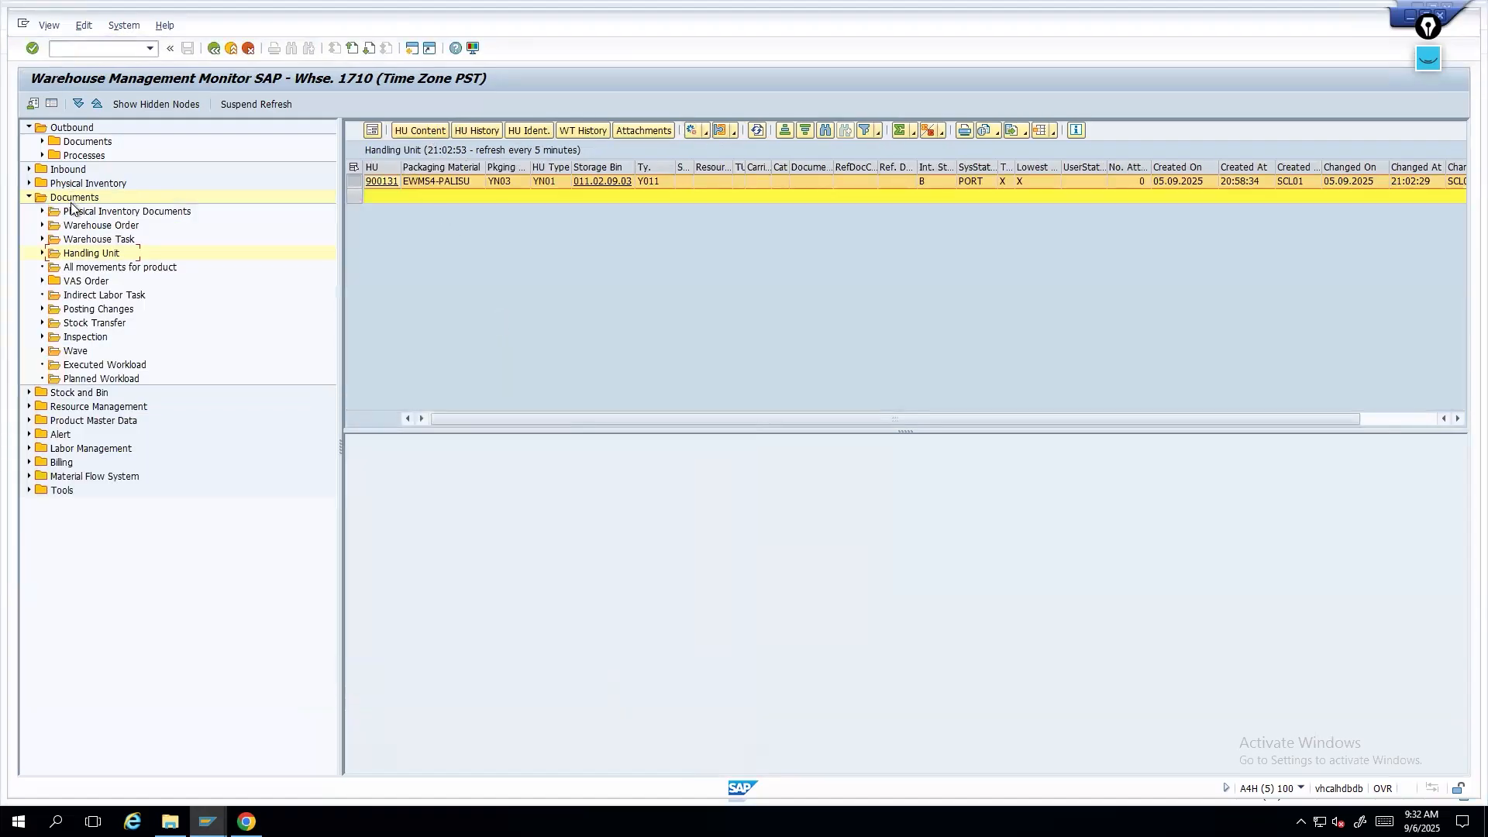
pyautogui.click(415, 132)
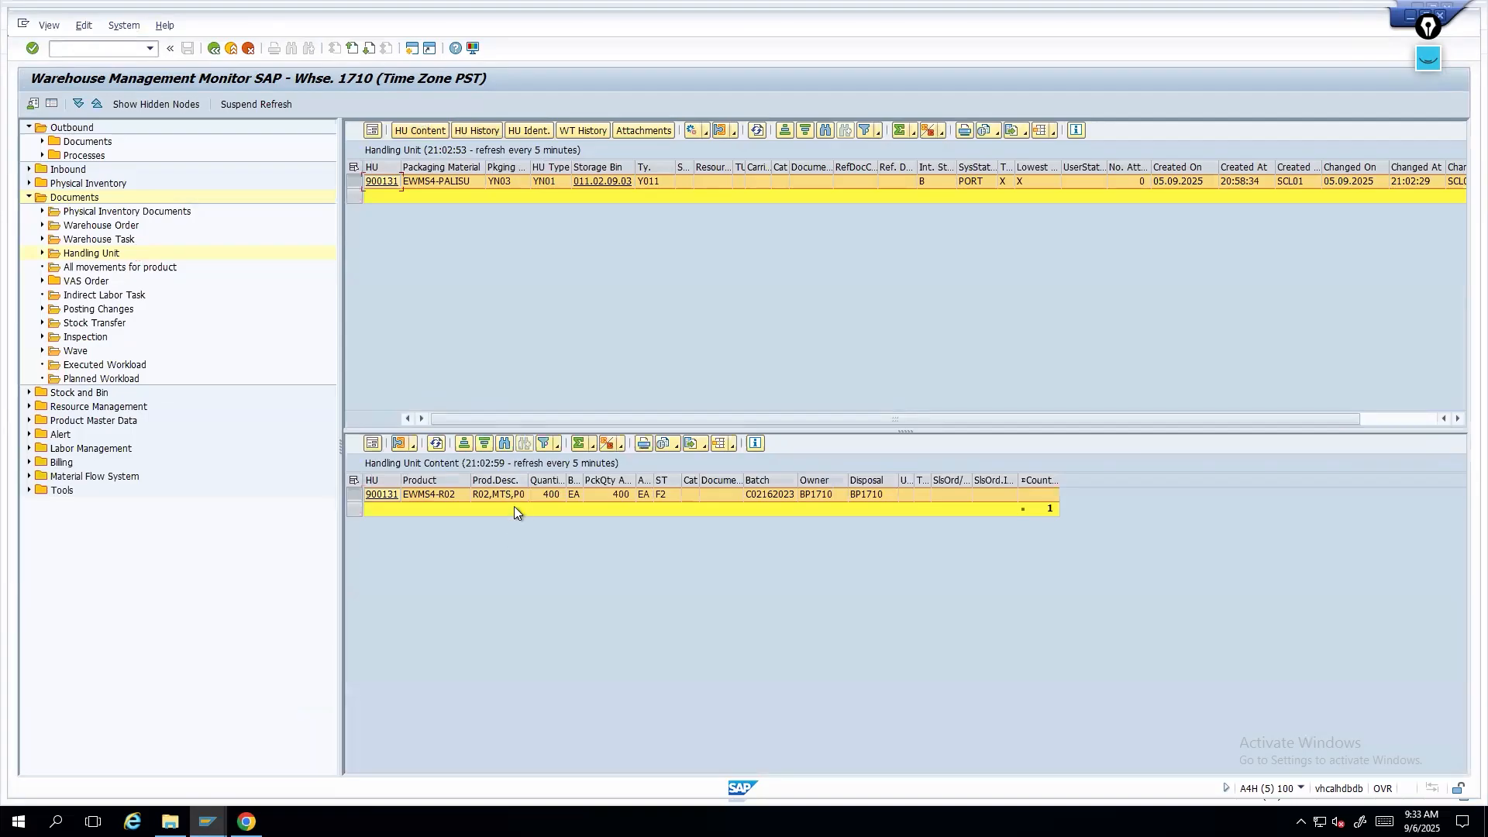
# - Display the storage bin handling unit view in the monitor for the copied HU number
pyautogui.click(29, 393)
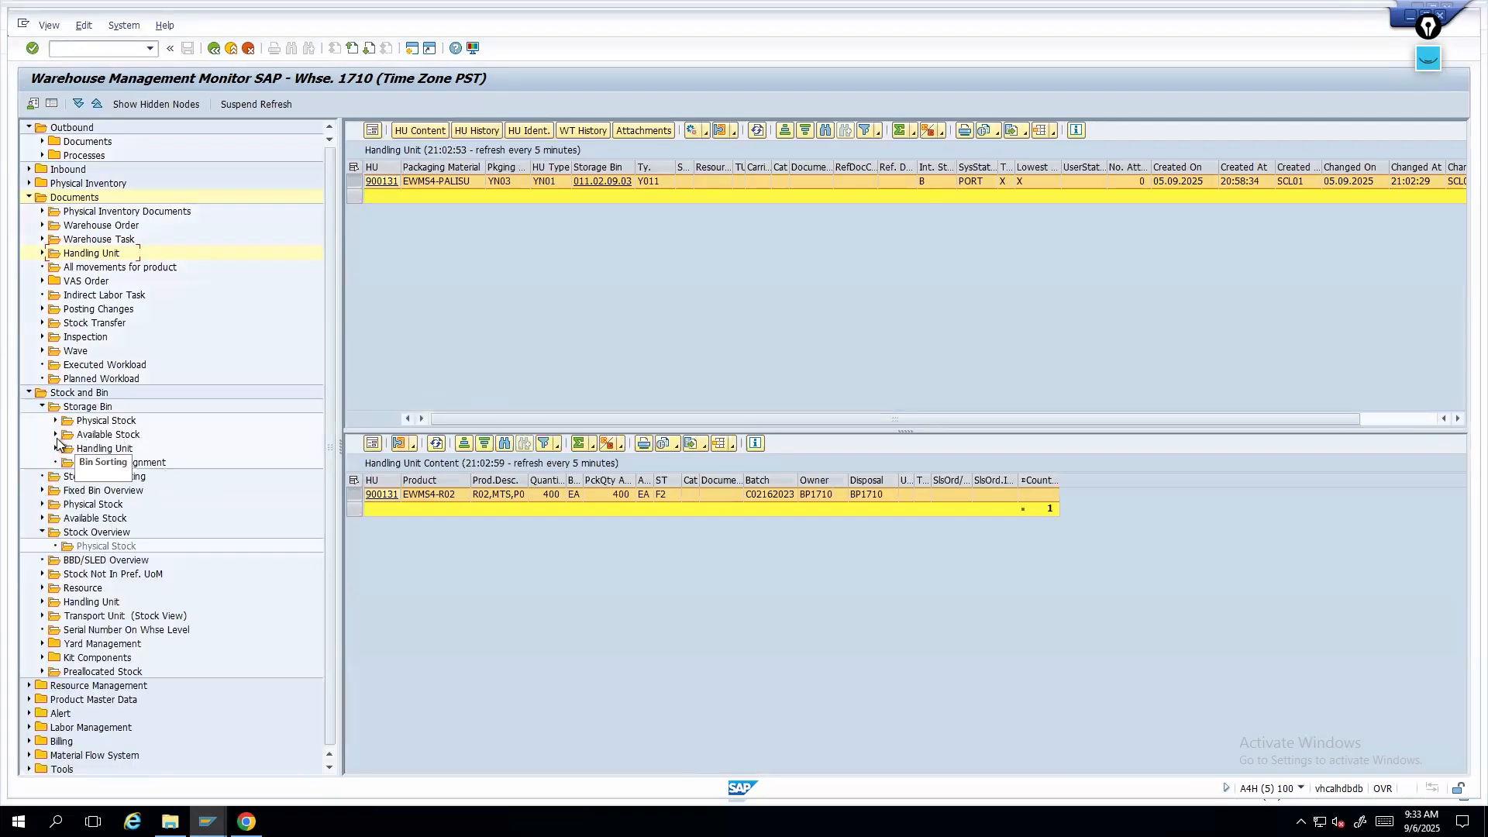
pyautogui.click(99, 449)
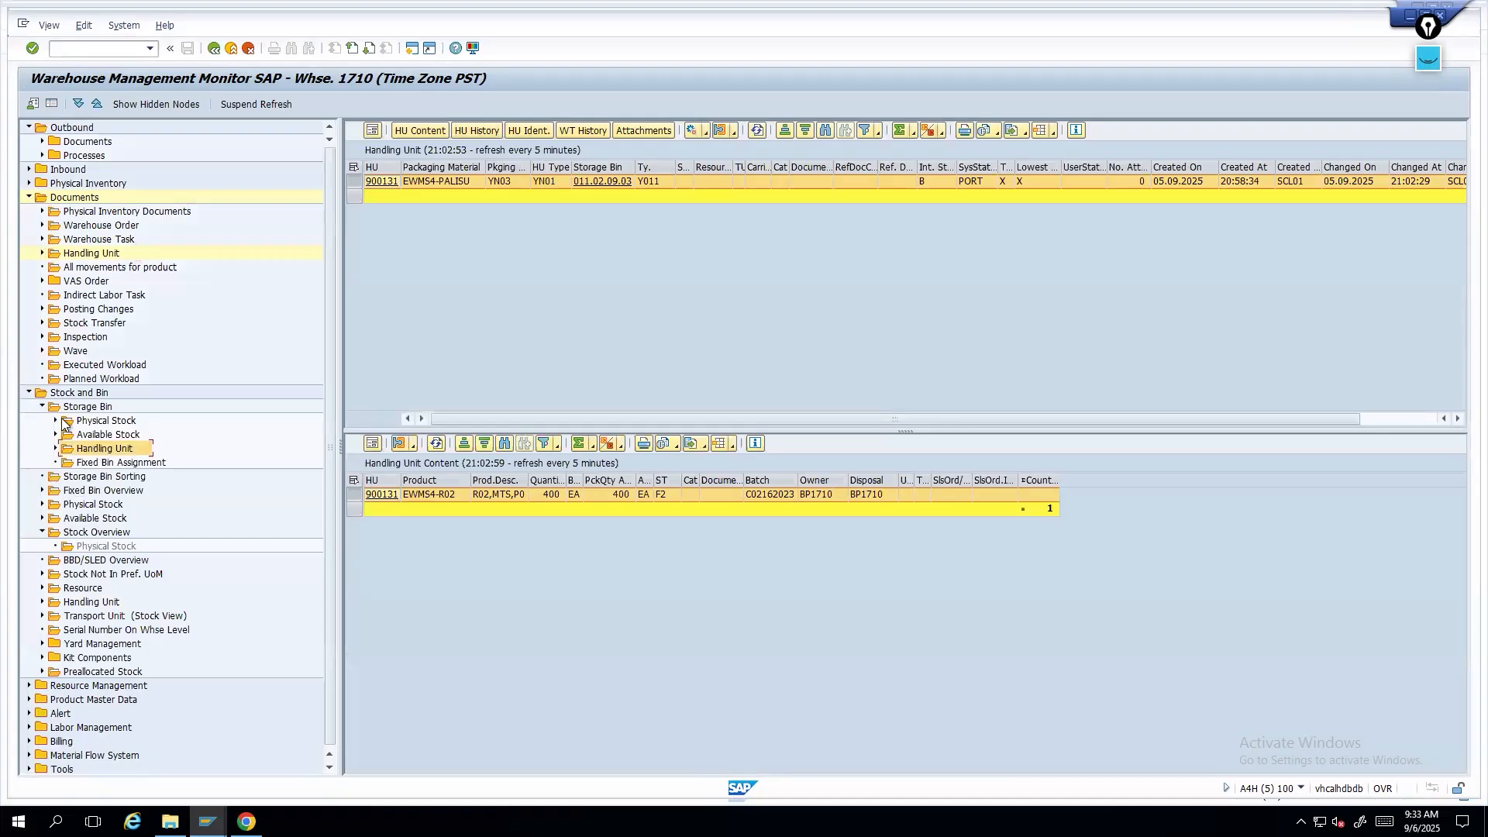
pyautogui.click(77, 396)
pyautogui.doubleClick(91, 450)
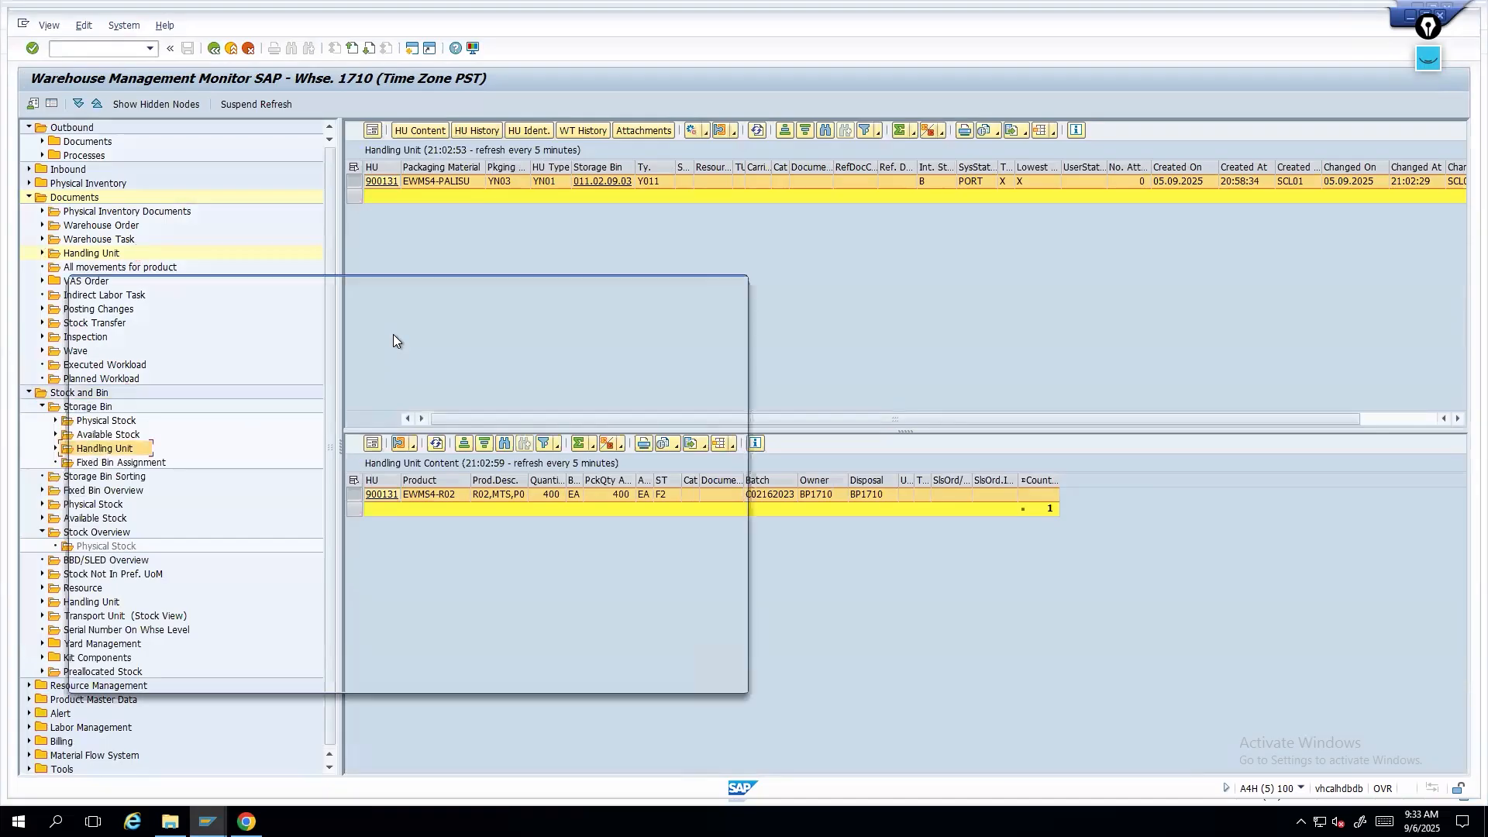
pyautogui.click(272, 531)
pyautogui.hotkey('ctrl', 'v')
pyautogui.click(613, 680)
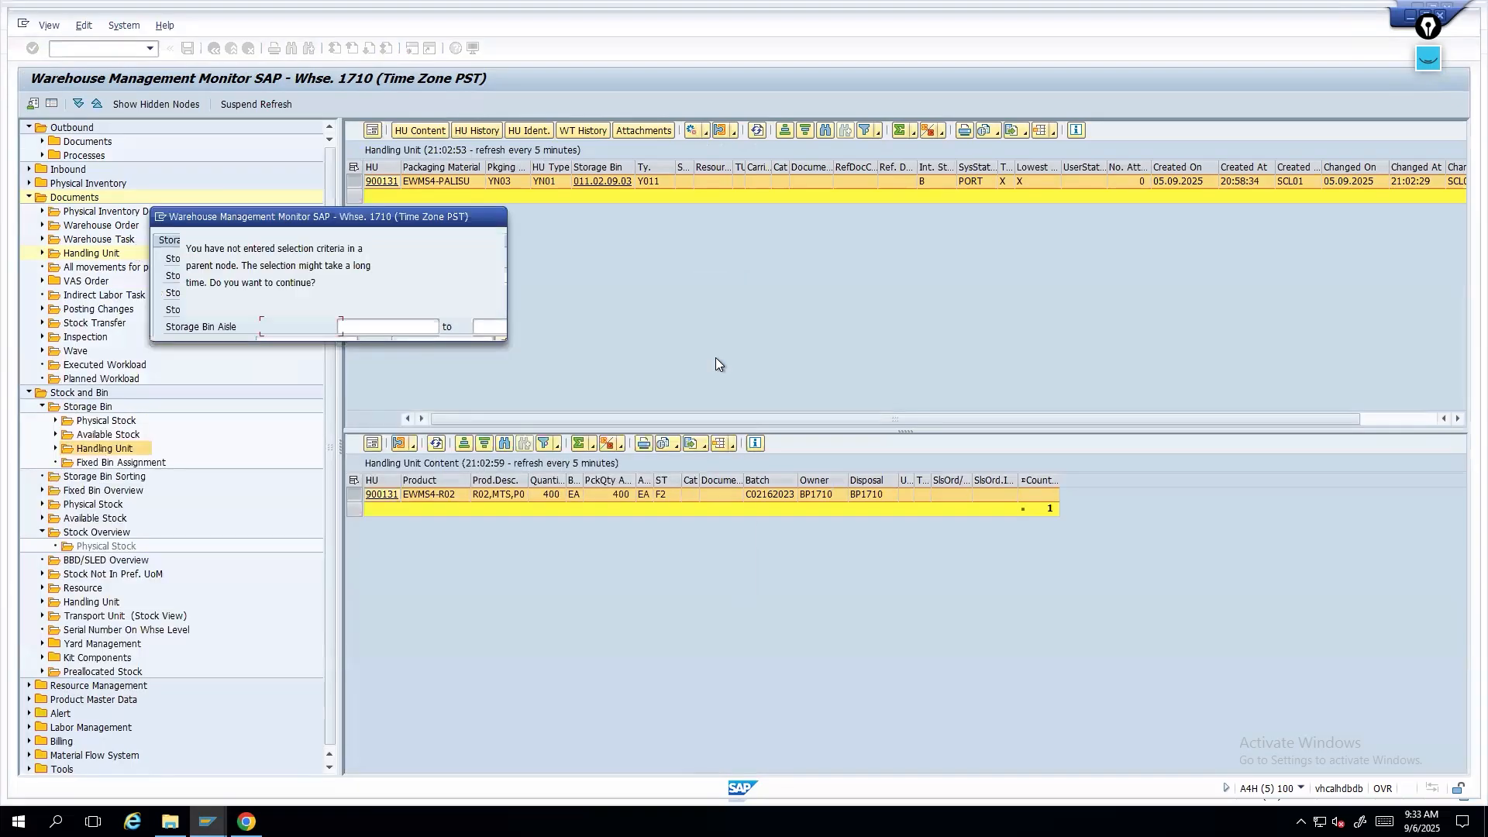
pyautogui.press('Return')
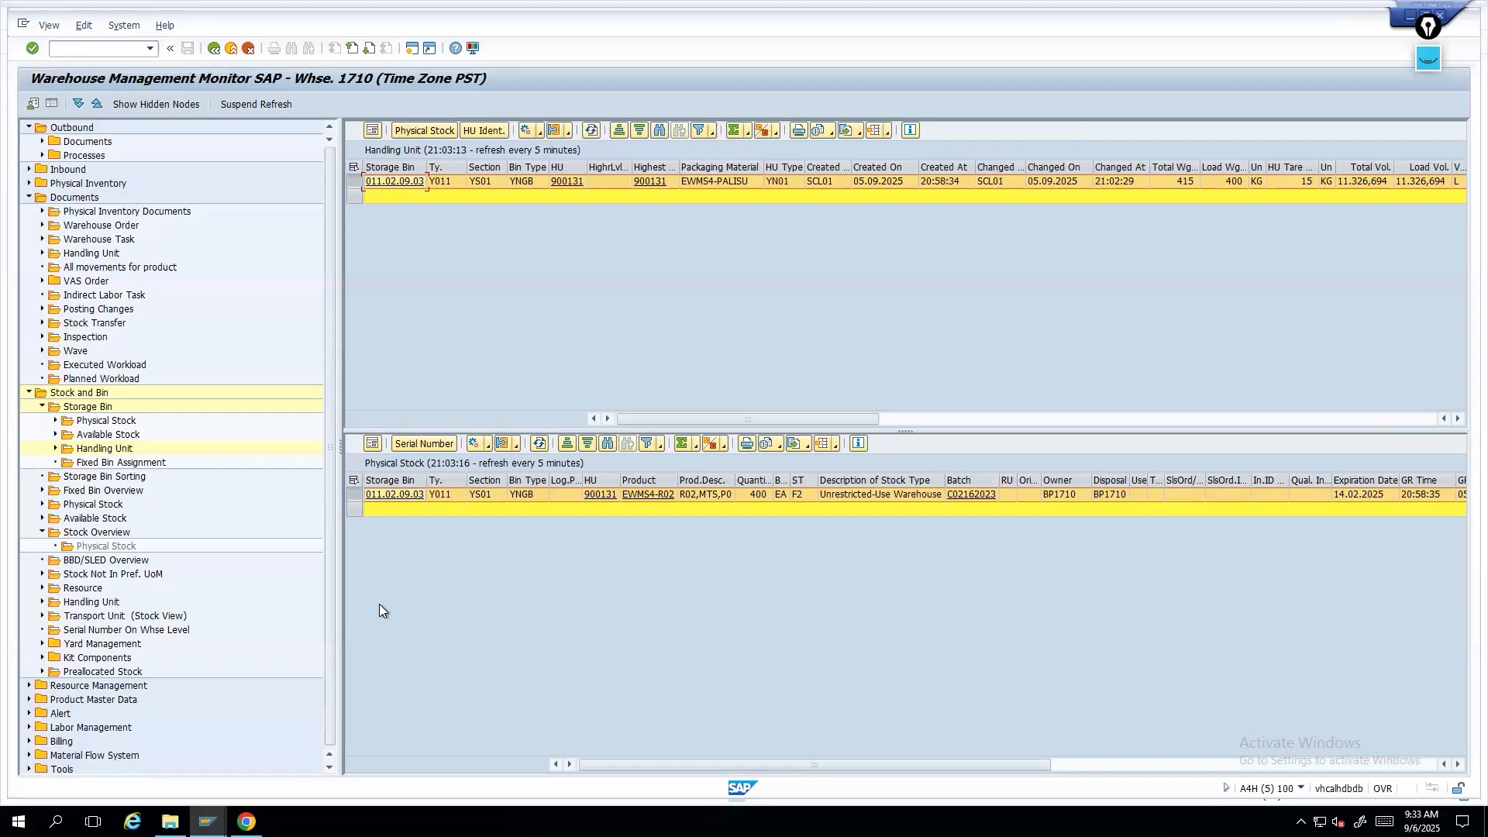
pyautogui.click(207, 821)
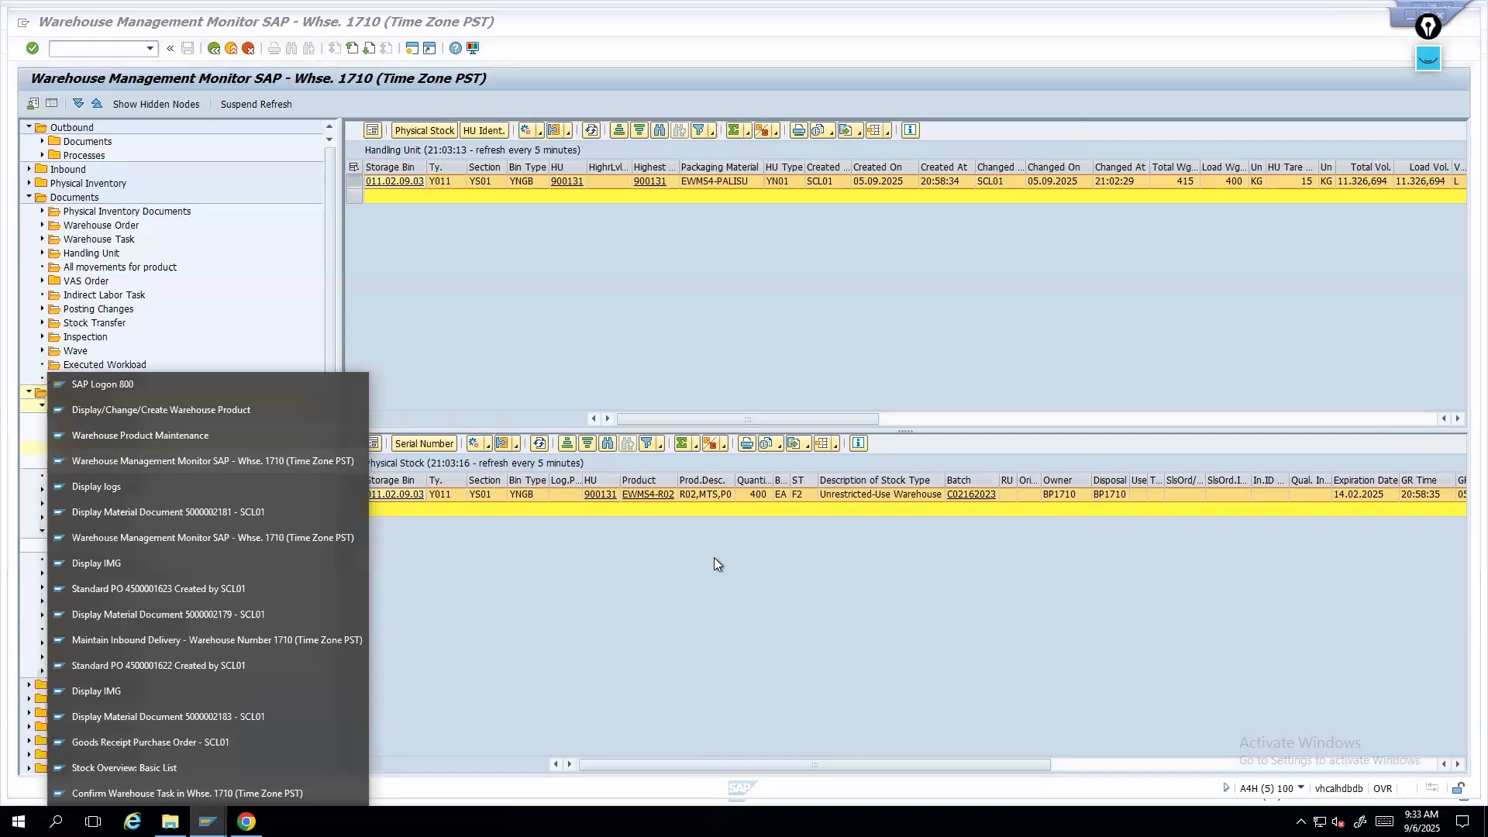
pyautogui.click(732, 652)
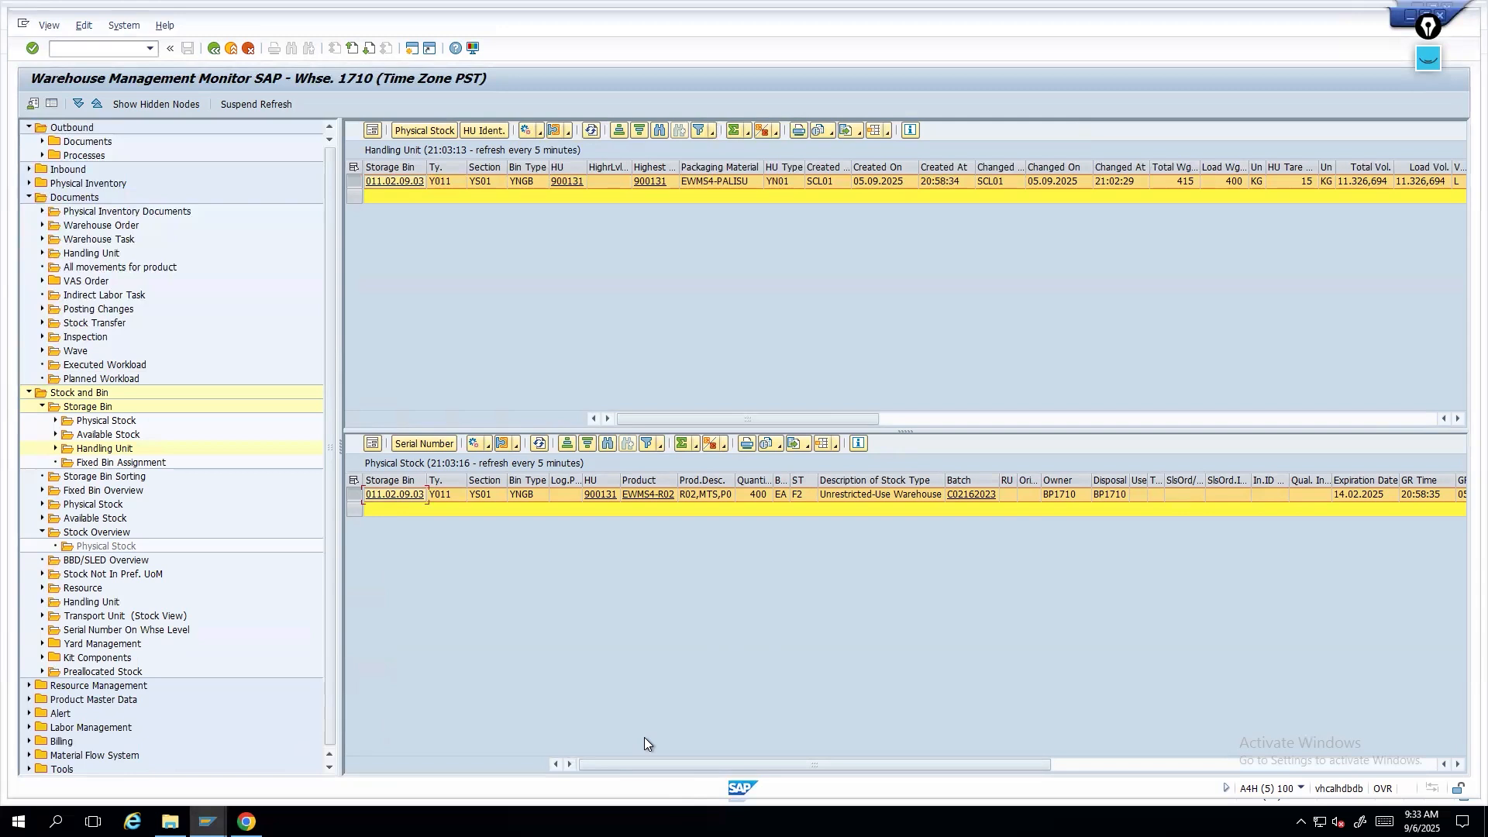
pyautogui.moveTo(208, 821)
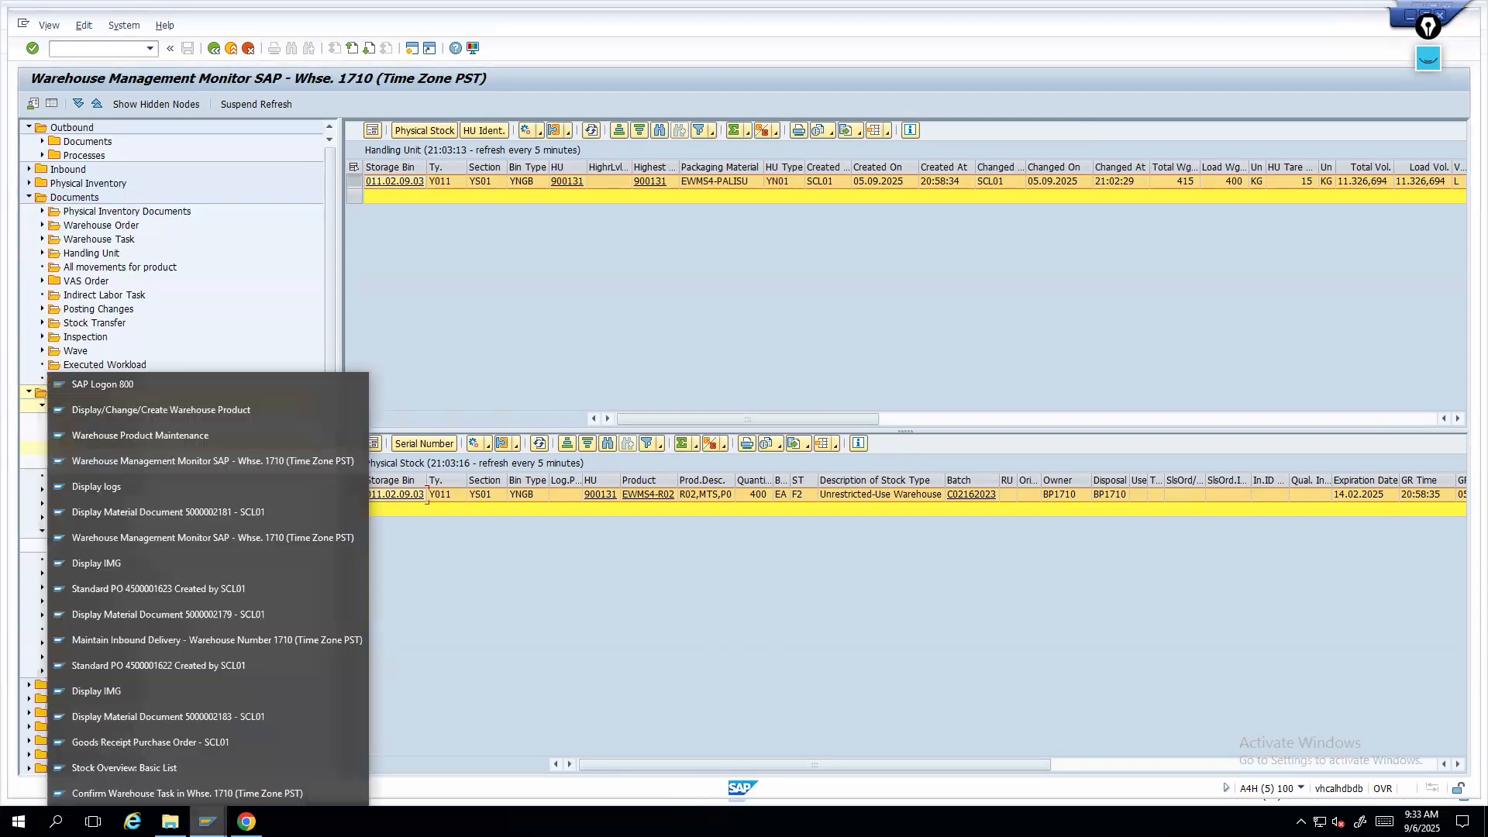
pyautogui.click(150, 742)
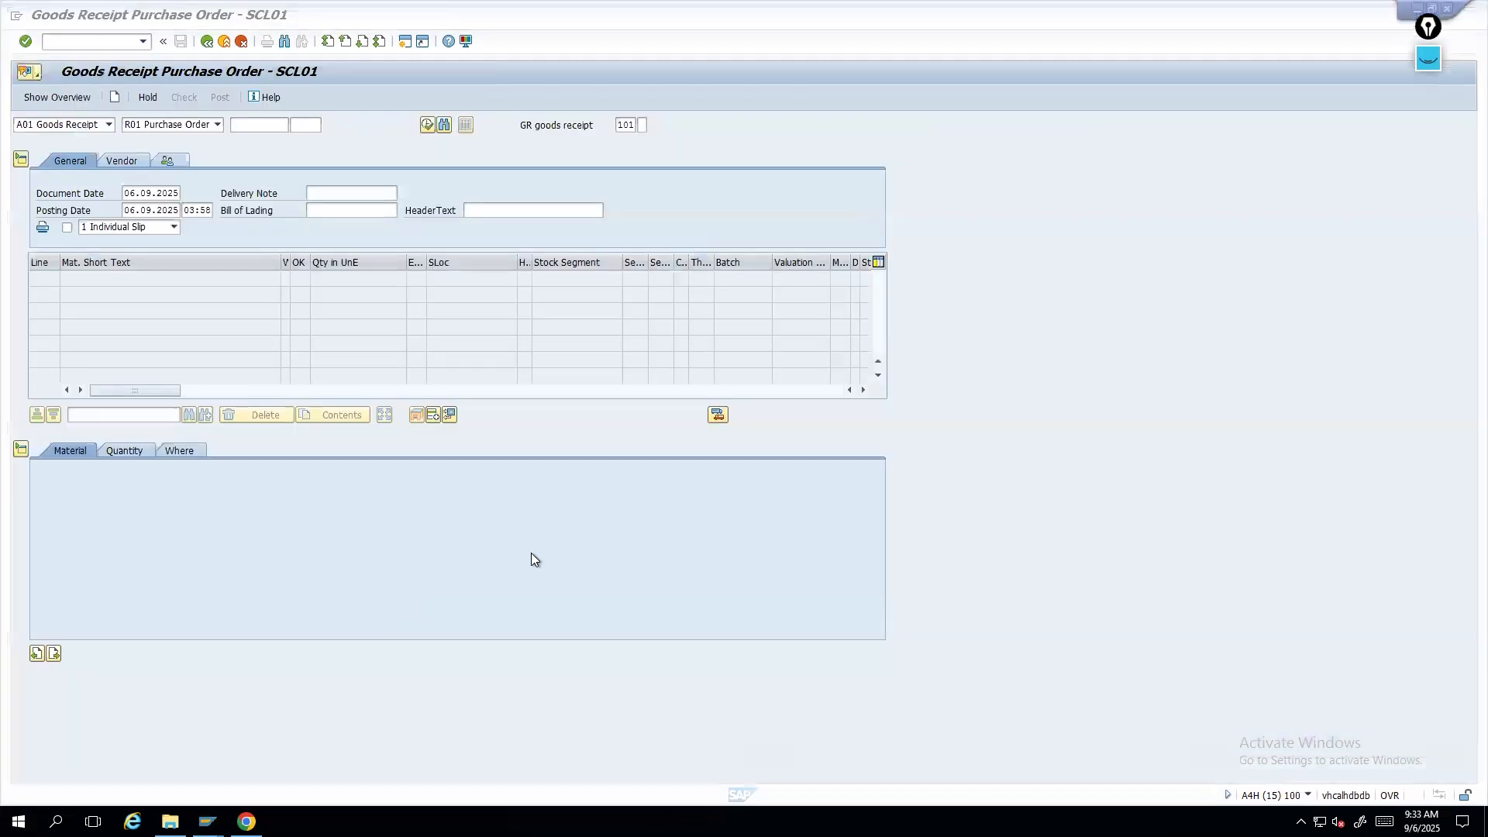
pyautogui.click(208, 821)
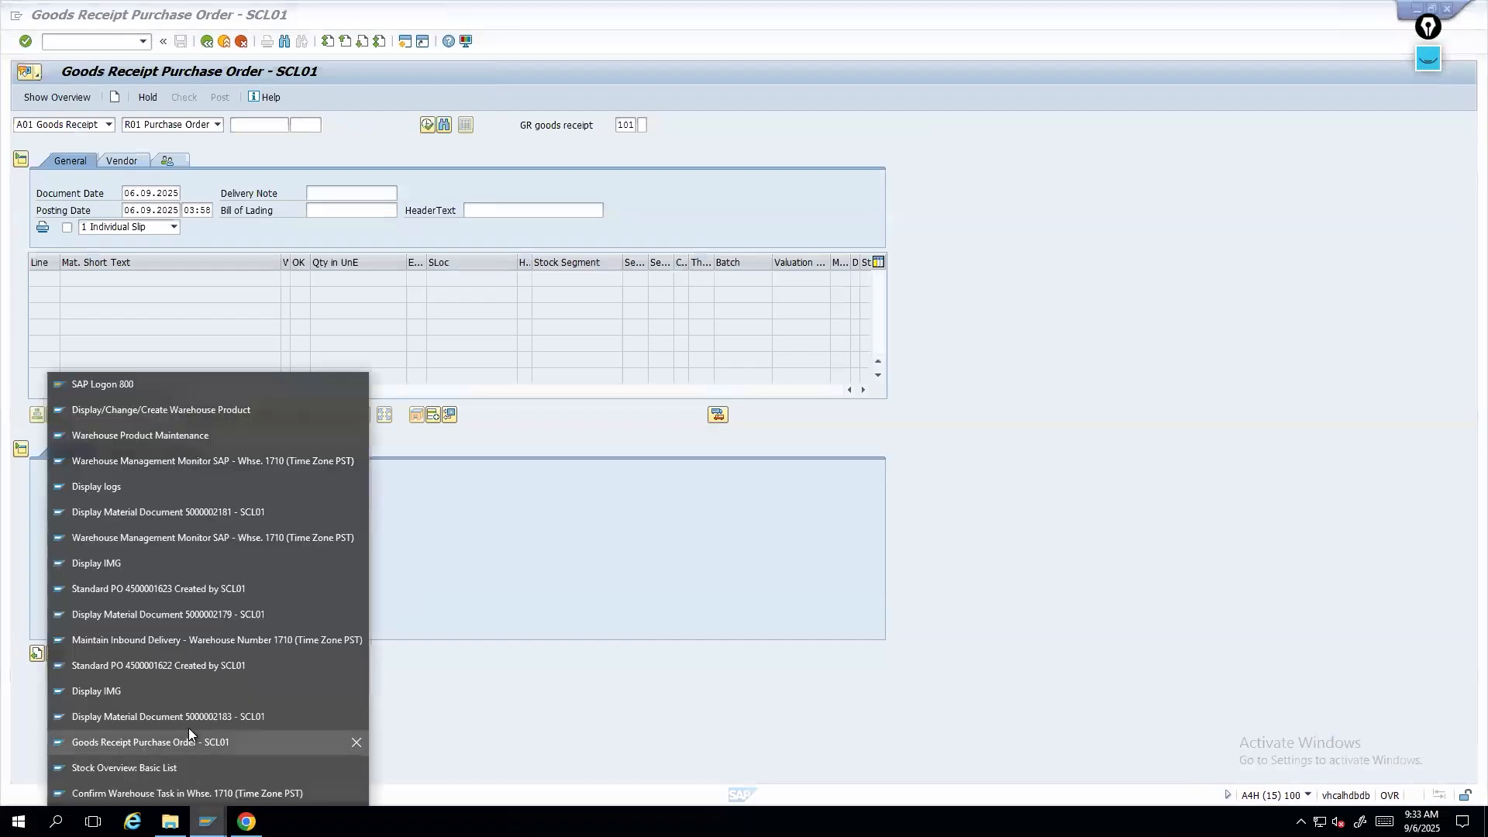
pyautogui.click(170, 713)
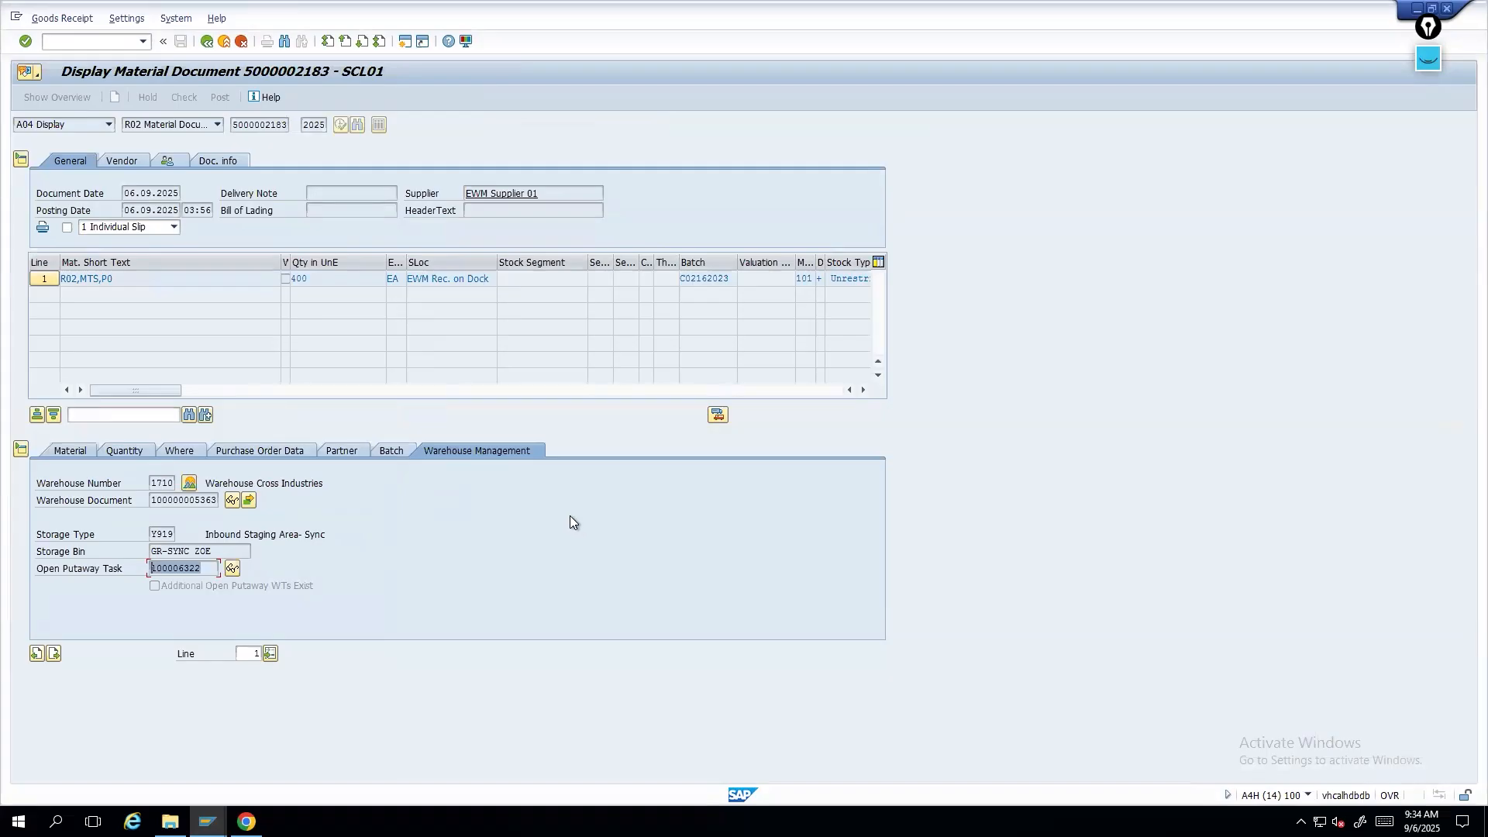
pyautogui.click(1431, 68)
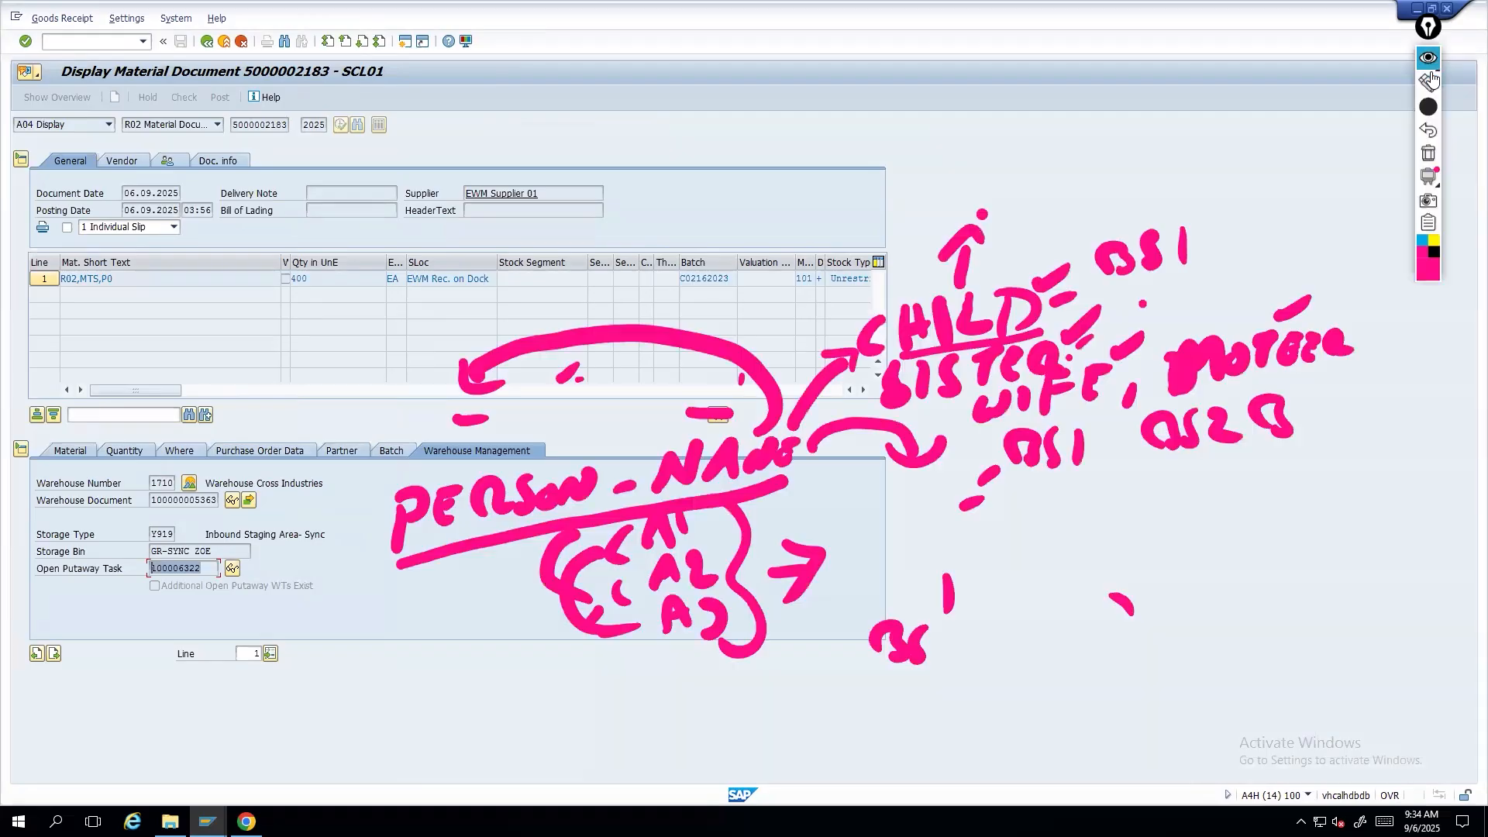
pyautogui.hotkey('ctrl', 'shift', '7')
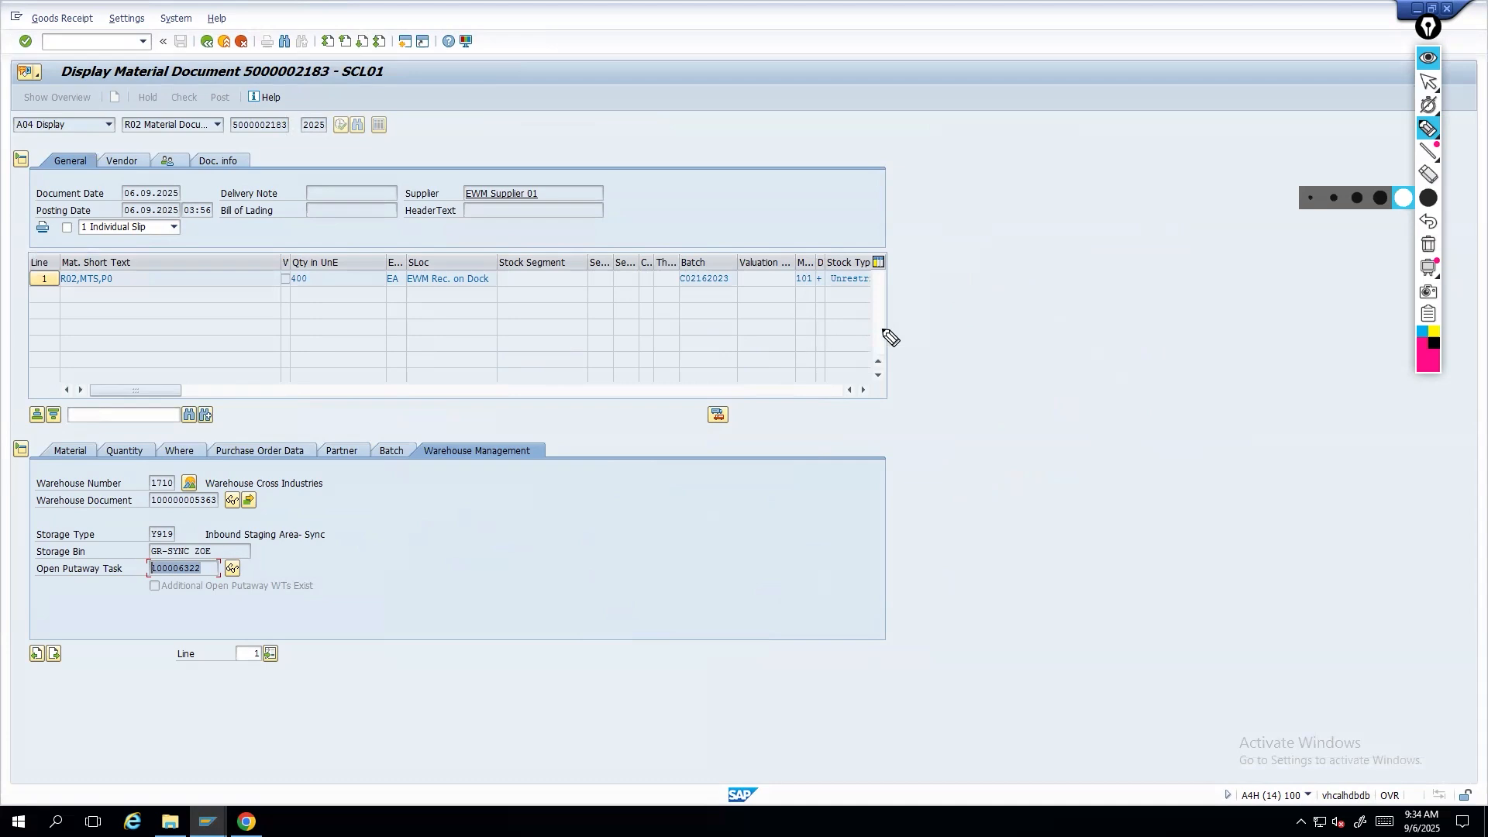
pyautogui.moveTo(957, 320); pyautogui.dragTo(948, 361)
pyautogui.click(969, 348)
pyautogui.moveTo(1028, 314)
pyautogui.mouseDown()
pyautogui.moveTo(1032, 350)
pyautogui.moveTo(1062, 346)
pyautogui.mouseUp()
pyautogui.click(1048, 333)
pyautogui.moveTo(1072, 310)
pyautogui.mouseDown()
pyautogui.moveTo(1092, 342)
pyautogui.moveTo(1129, 331)
pyautogui.mouseUp()
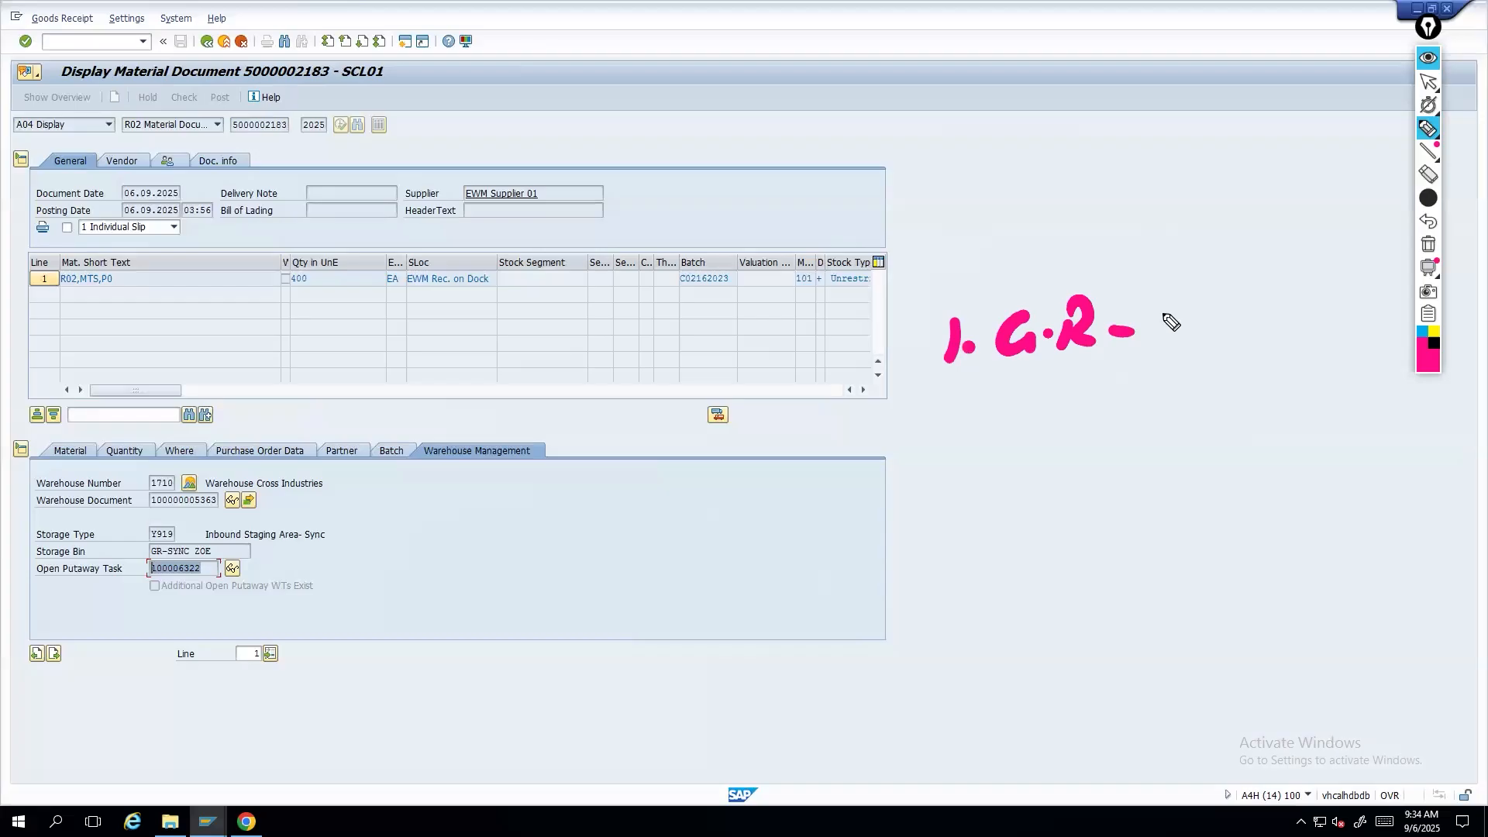
pyautogui.moveTo(1126, 314)
pyautogui.mouseDown()
pyautogui.moveTo(1129, 339)
pyautogui.moveTo(1148, 347)
pyautogui.moveTo(1185, 336)
pyautogui.mouseUp()
pyautogui.moveTo(1186, 300); pyautogui.dragTo(1194, 314)
pyautogui.moveTo(1224, 306); pyautogui.dragTo(1233, 306)
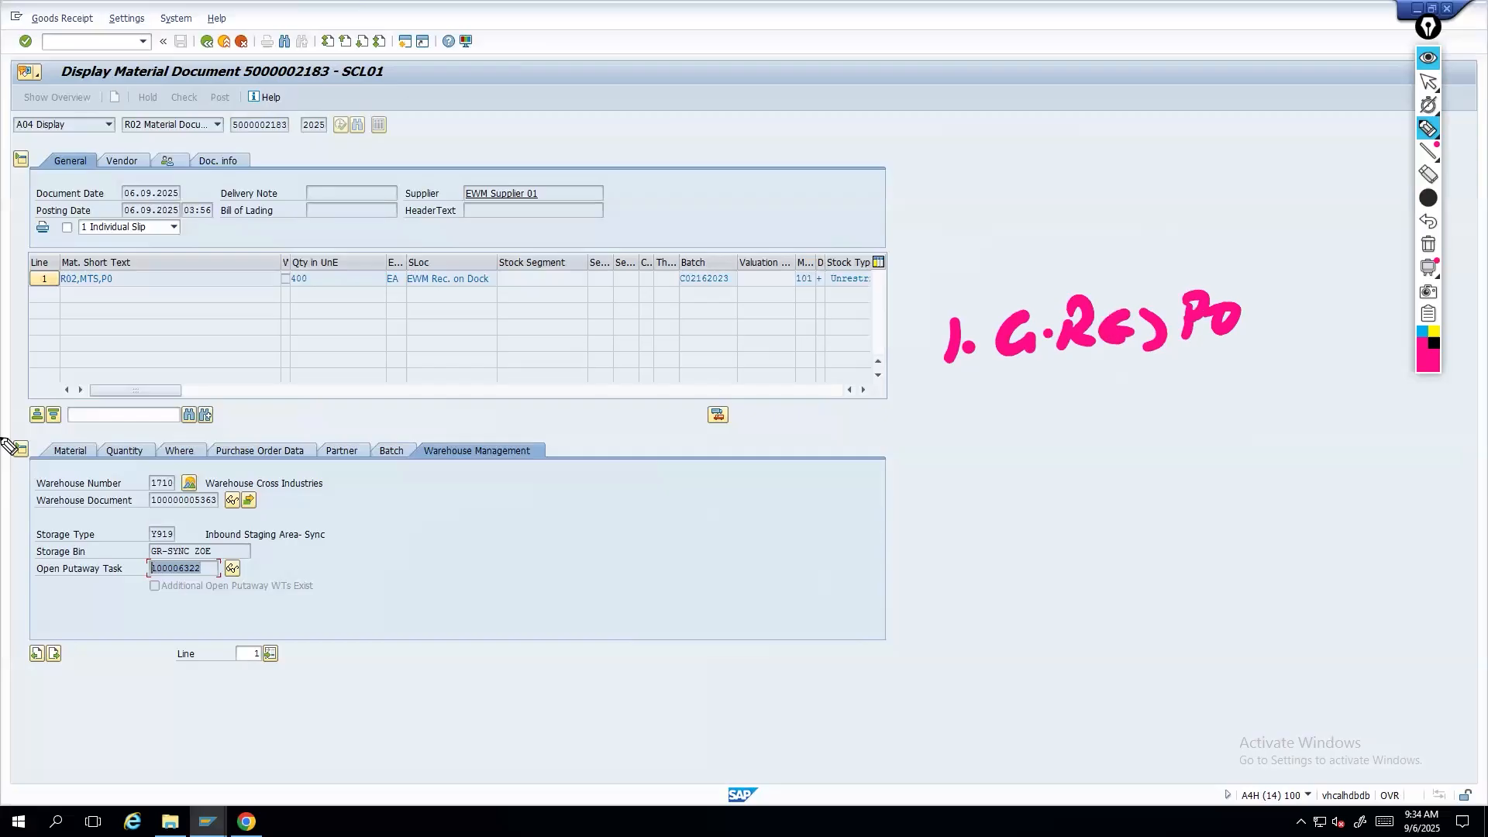
pyautogui.moveTo(954, 403); pyautogui.dragTo(975, 442)
pyautogui.click(988, 422)
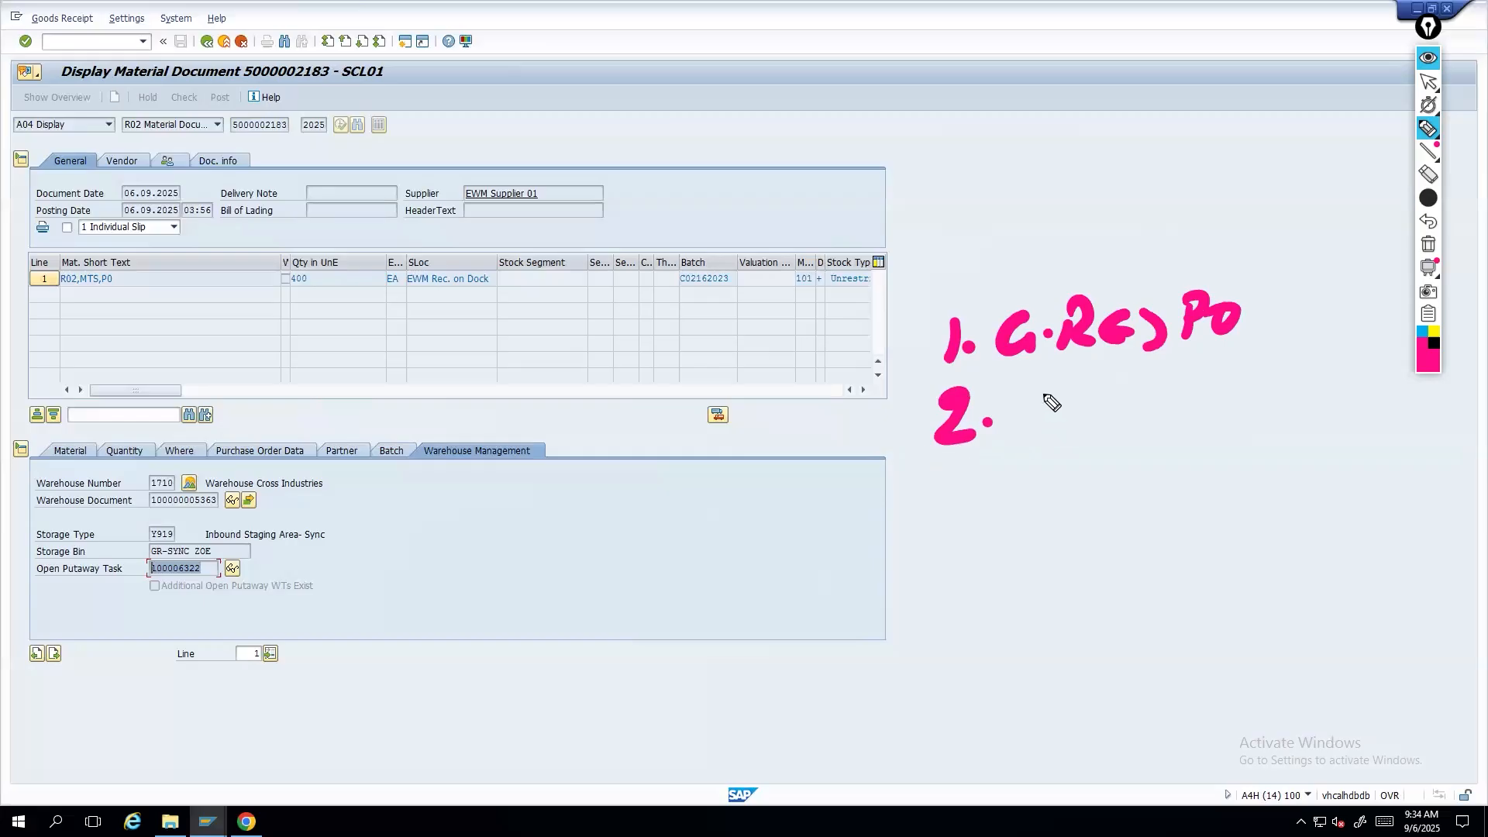
pyautogui.moveTo(1051, 392); pyautogui.dragTo(1059, 422)
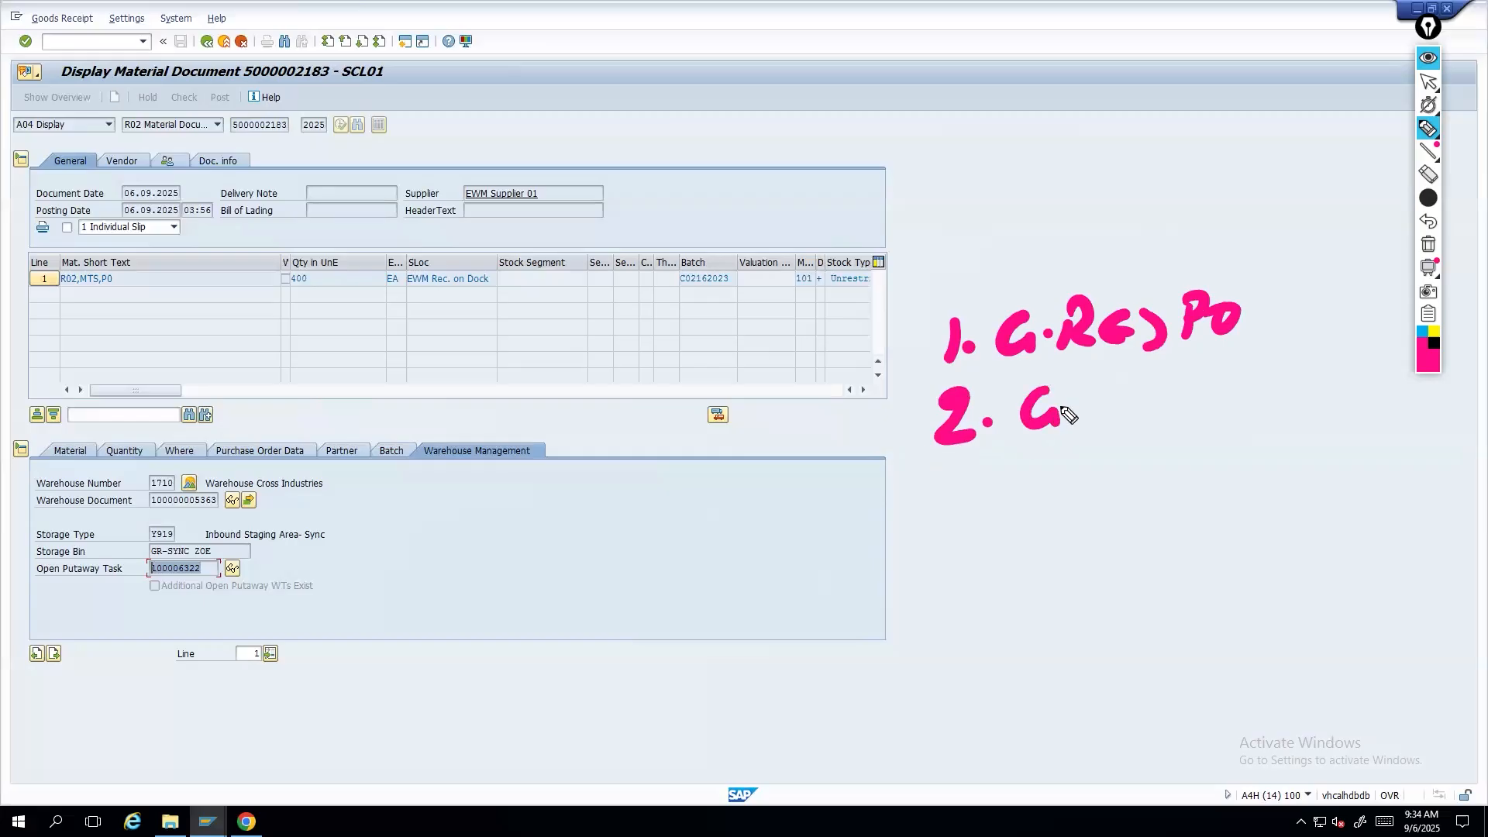
pyautogui.moveTo(1082, 420)
pyautogui.mouseDown()
pyautogui.moveTo(1312, 376)
pyautogui.moveTo(1347, 388)
pyautogui.mouseUp()
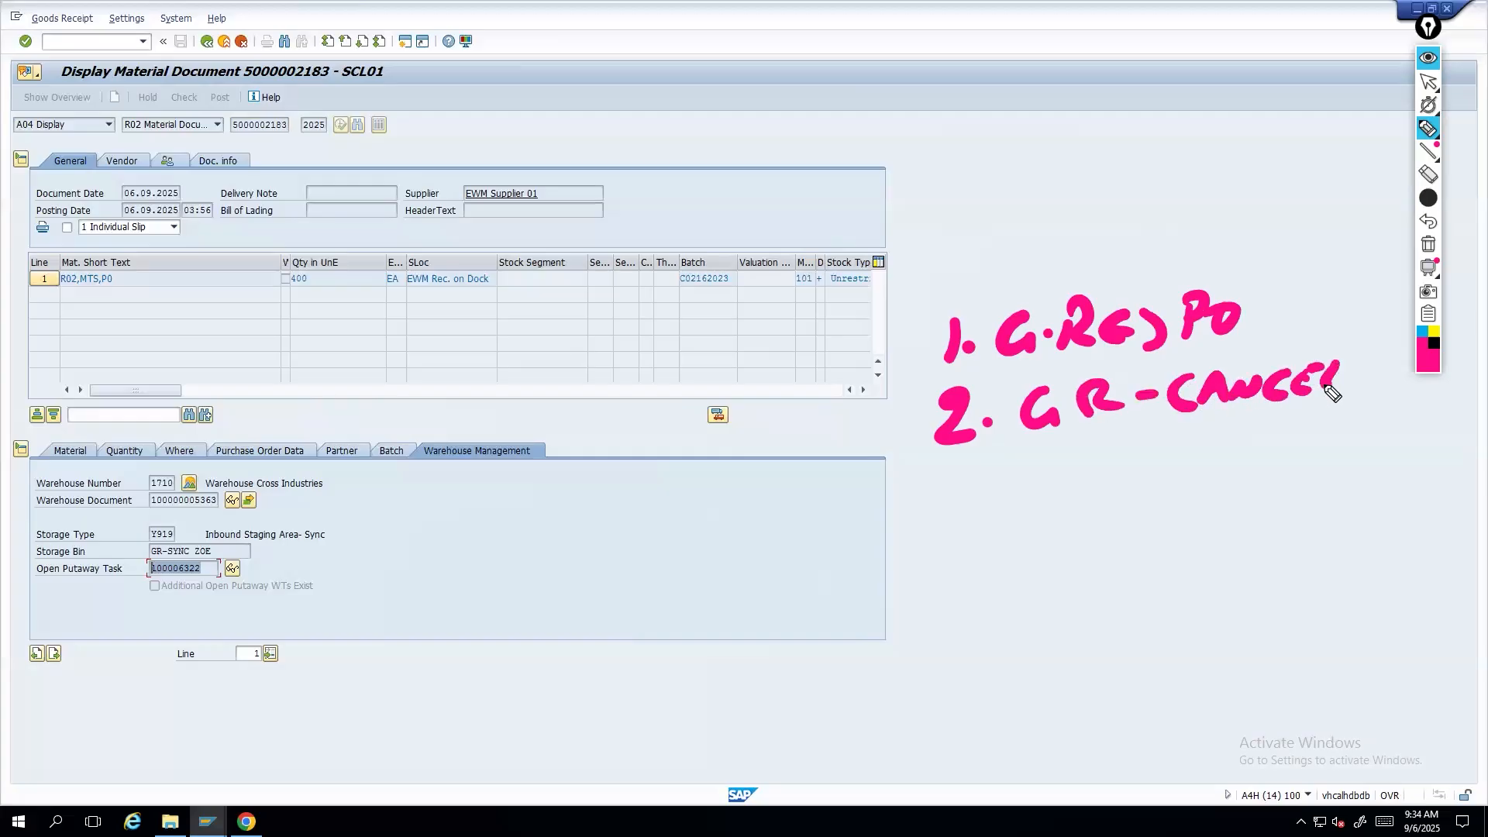
pyautogui.moveTo(1234, 431); pyautogui.dragTo(1272, 451)
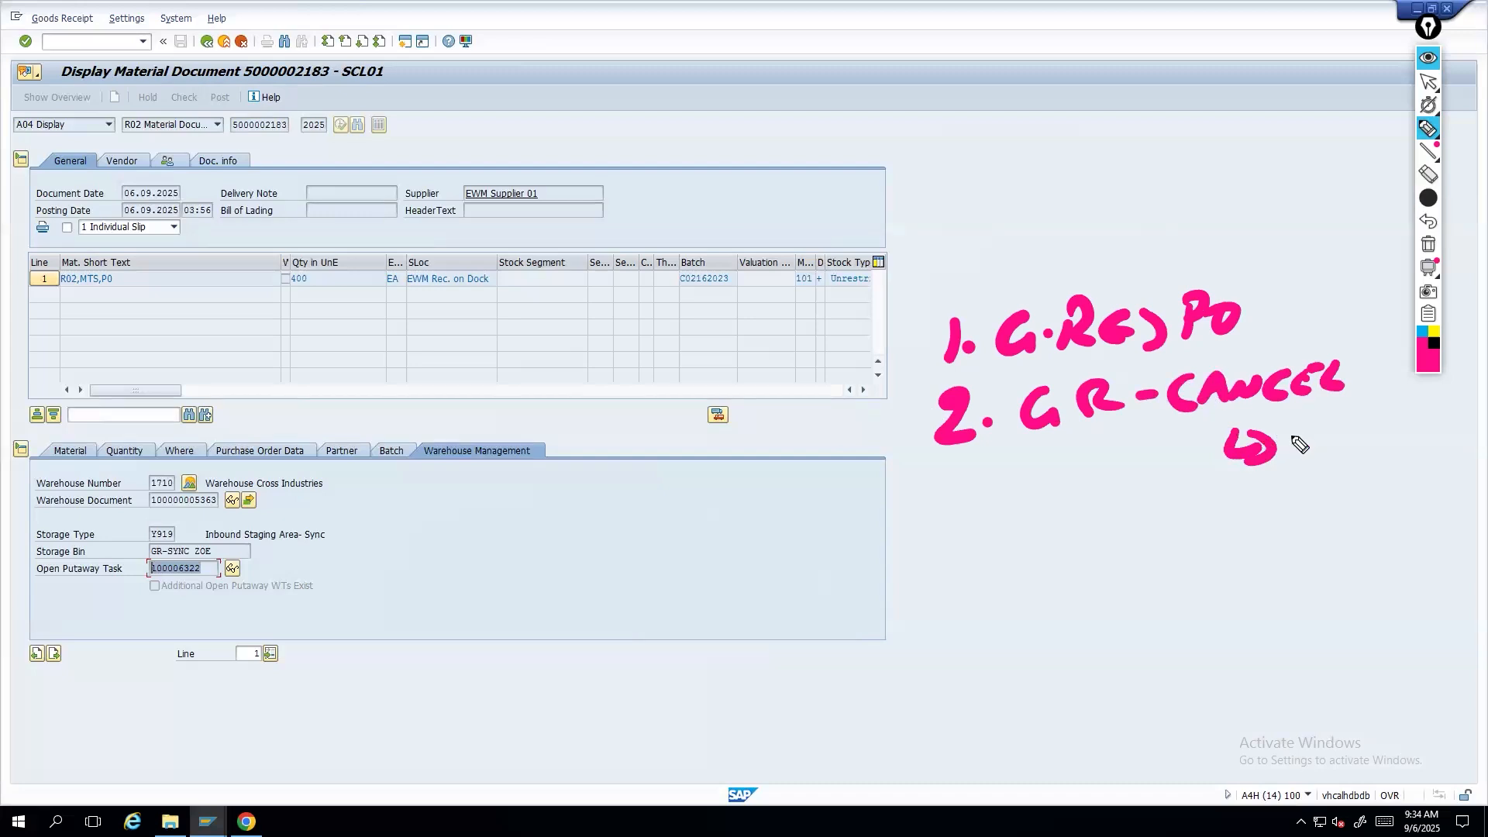
pyautogui.moveTo(1291, 429)
pyautogui.mouseDown()
pyautogui.moveTo(1291, 464)
pyautogui.moveTo(1333, 431)
pyautogui.mouseUp()
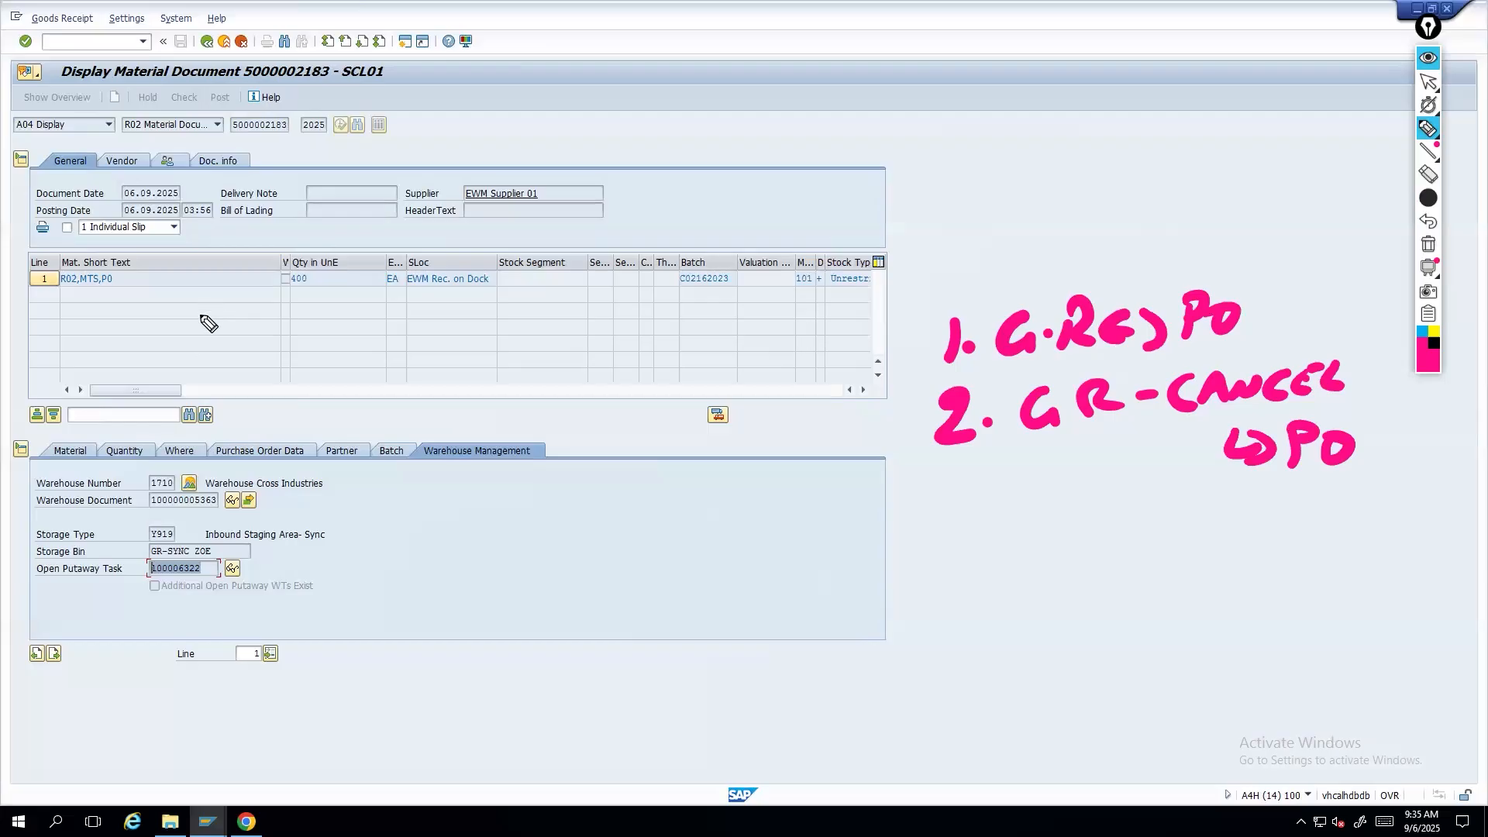
pyautogui.moveTo(940, 508); pyautogui.dragTo(936, 539)
pyautogui.click(987, 526)
pyautogui.moveTo(1016, 505)
pyautogui.mouseDown()
pyautogui.moveTo(1009, 534)
pyautogui.moveTo(1068, 505)
pyautogui.mouseUp()
pyautogui.moveTo(1053, 507); pyautogui.dragTo(1051, 546)
pyautogui.moveTo(1009, 549); pyautogui.dragTo(1068, 545)
pyautogui.moveTo(1127, 528)
pyautogui.mouseDown()
pyautogui.moveTo(1144, 526)
pyautogui.moveTo(1115, 511)
pyautogui.moveTo(1209, 515)
pyautogui.moveTo(1268, 548)
pyautogui.mouseUp()
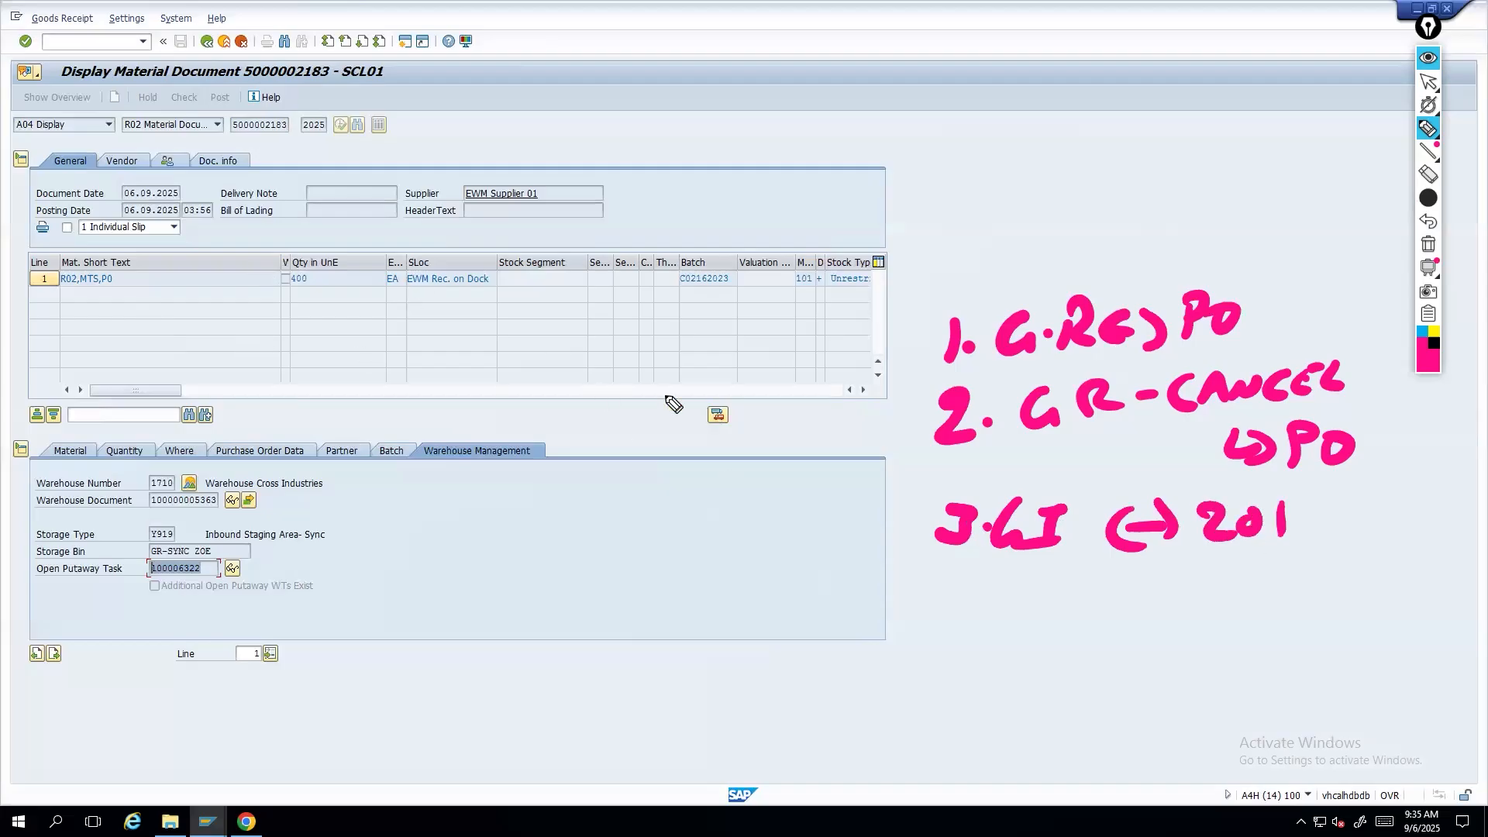
pyautogui.moveTo(517, 341)
pyautogui.mouseDown()
pyautogui.moveTo(474, 384)
pyautogui.moveTo(544, 362)
pyautogui.moveTo(680, 355)
pyautogui.moveTo(732, 330)
pyautogui.moveTo(744, 355)
pyautogui.mouseUp()
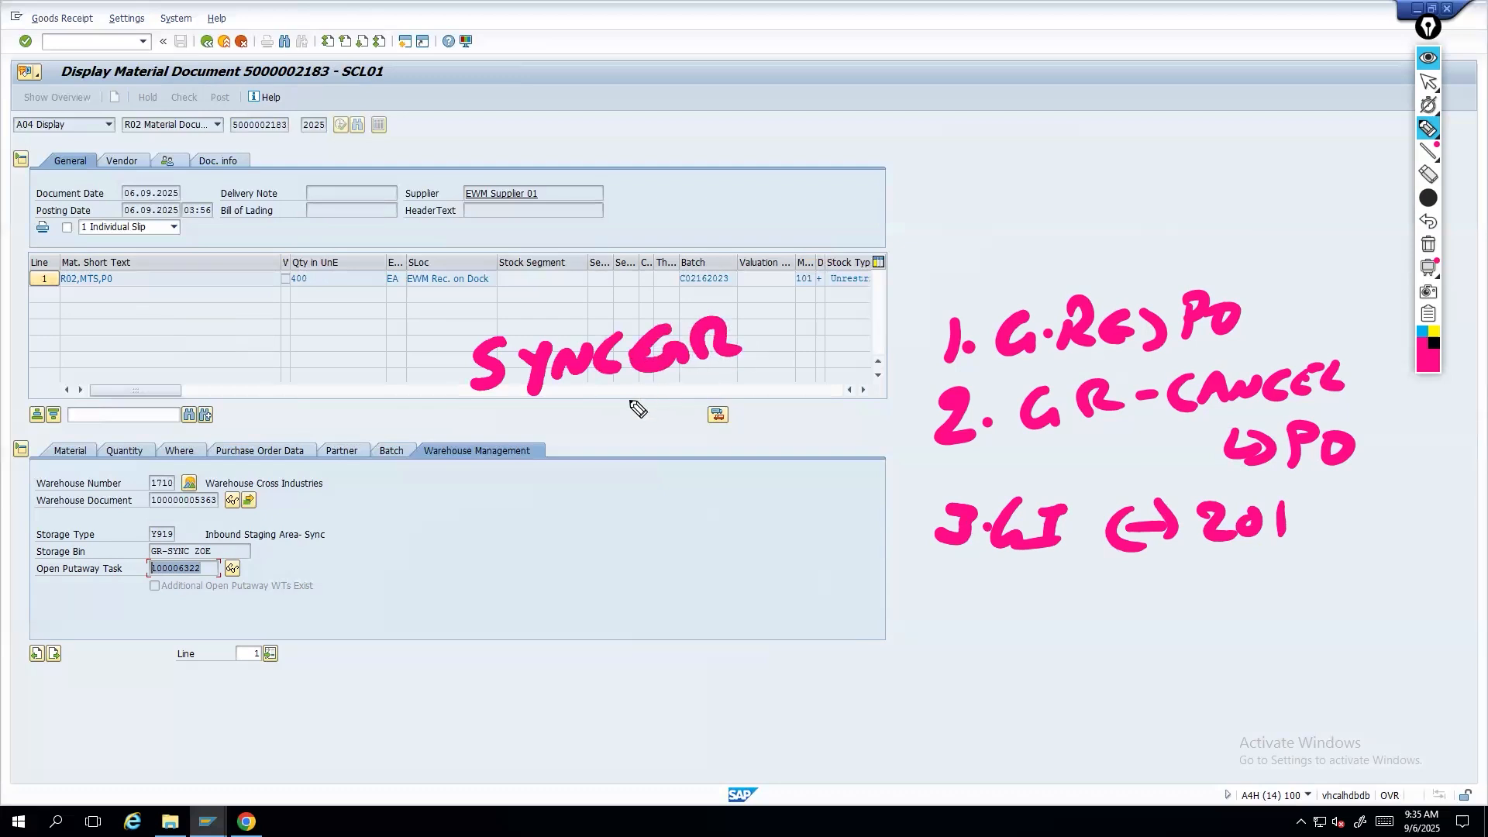
pyautogui.moveTo(629, 405); pyautogui.dragTo(724, 376)
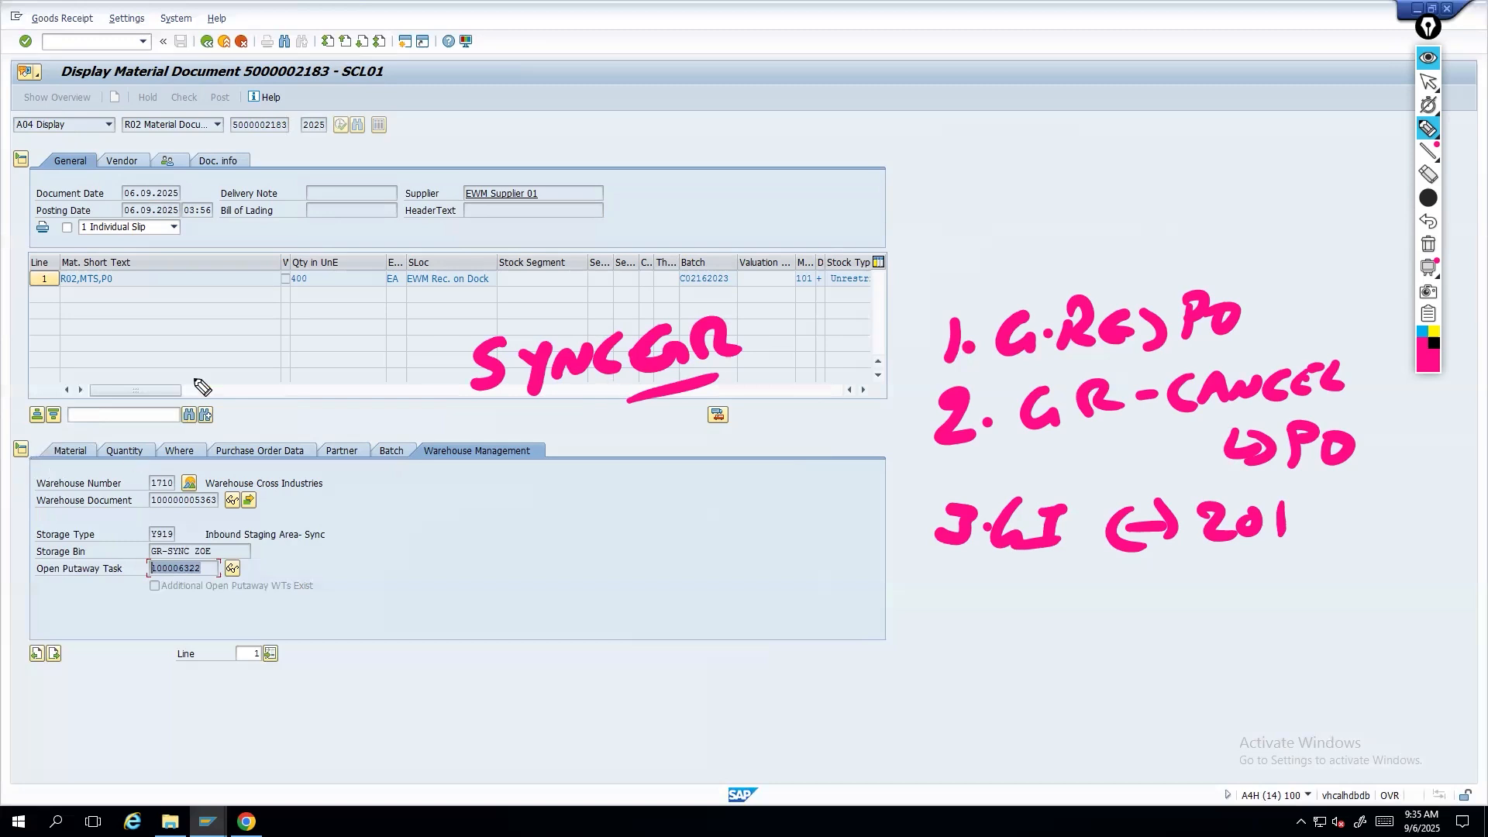
pyautogui.moveTo(512, 404); pyautogui.dragTo(608, 395)
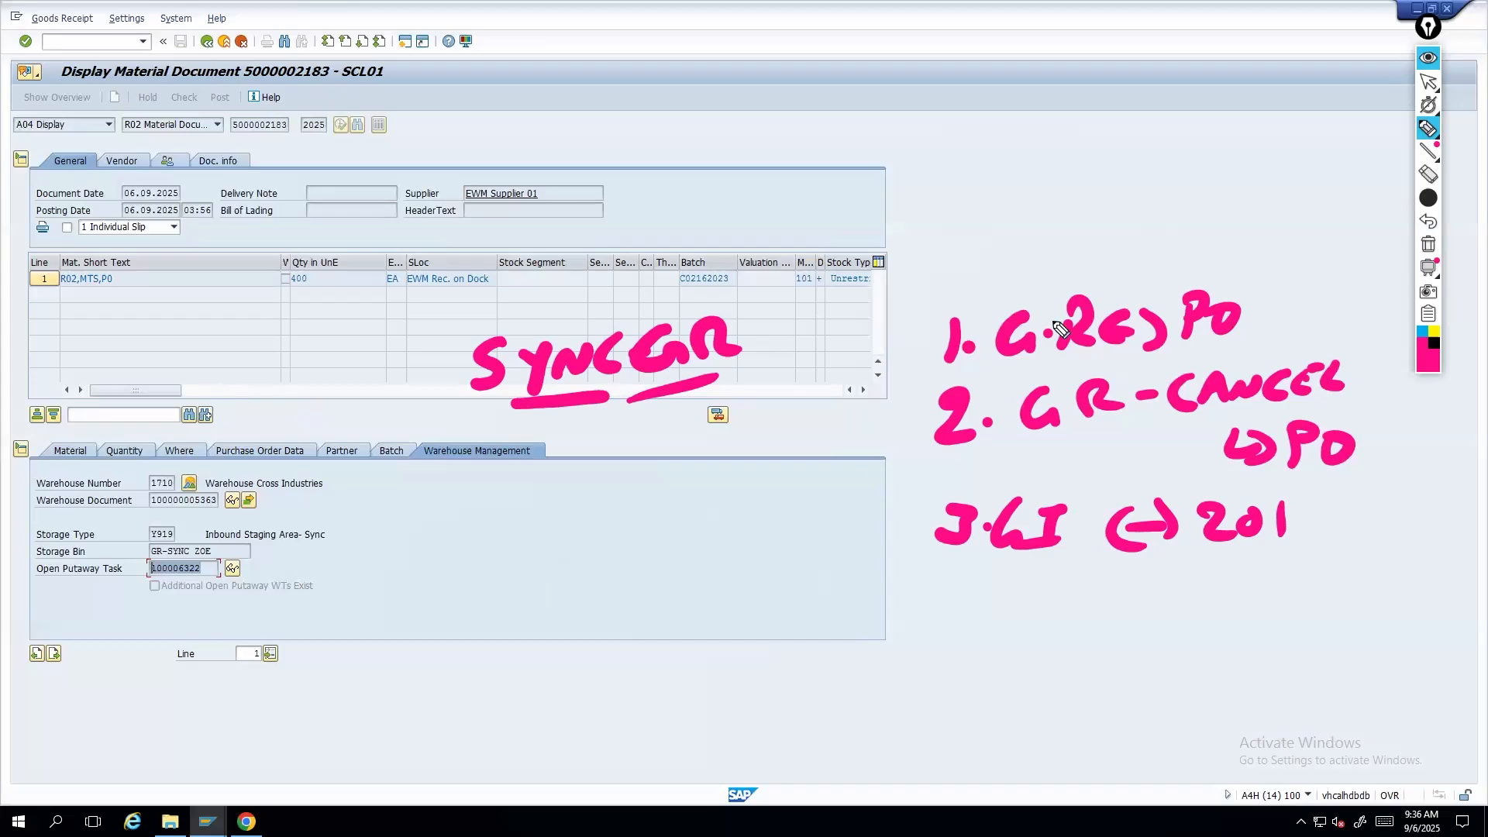
pyautogui.moveTo(1067, 297)
pyautogui.mouseDown()
pyautogui.moveTo(1078, 240)
pyautogui.moveTo(1100, 268)
pyautogui.mouseUp()
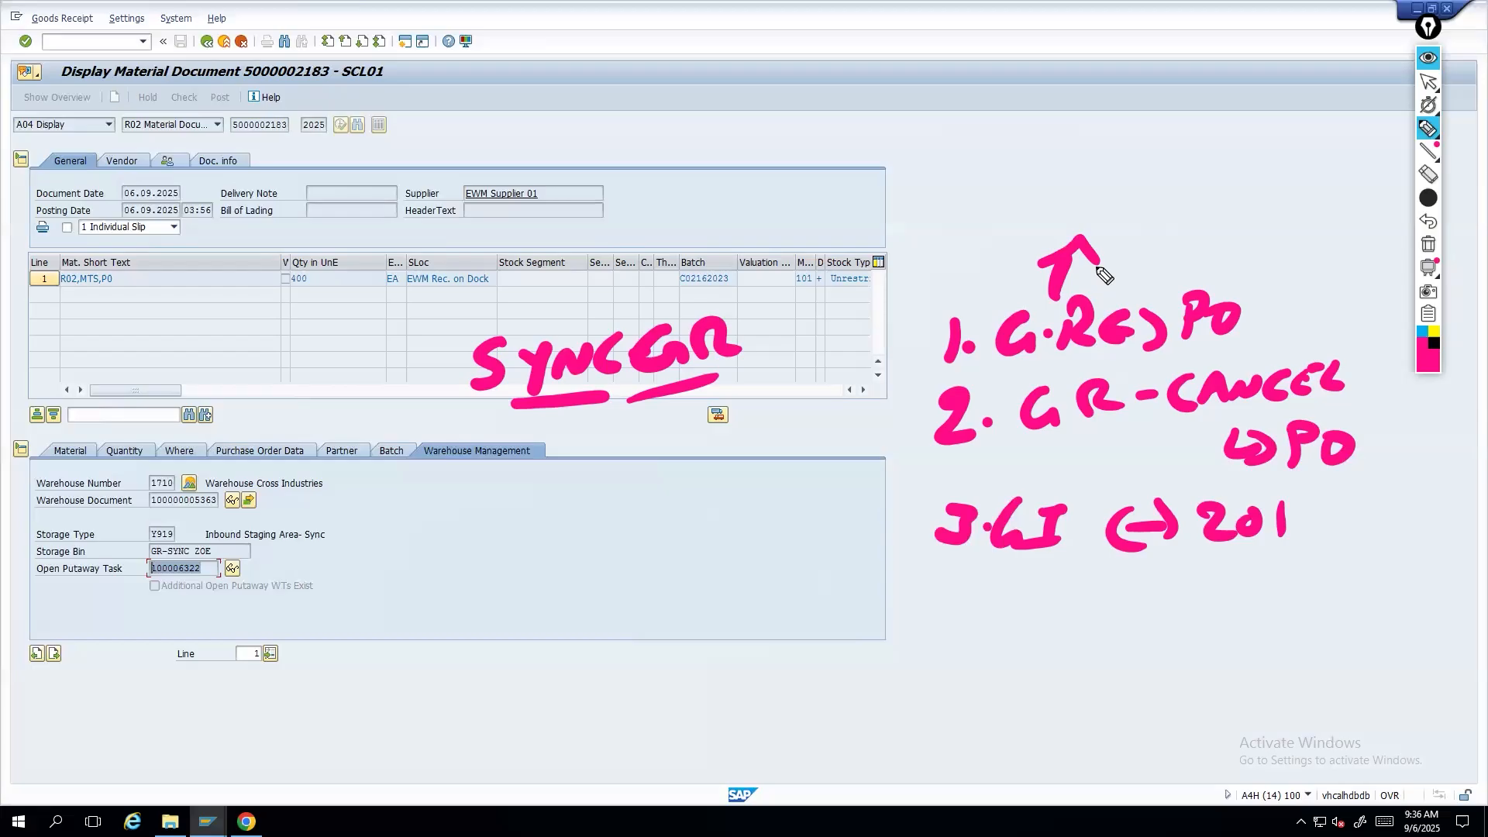
pyautogui.moveTo(555, 254); pyautogui.dragTo(596, 247)
pyautogui.moveTo(566, 233); pyautogui.dragTo(591, 232)
pyautogui.moveTo(609, 240)
pyautogui.mouseDown()
pyautogui.moveTo(608, 225)
pyautogui.moveTo(664, 249)
pyautogui.moveTo(784, 216)
pyautogui.moveTo(750, 240)
pyautogui.mouseUp()
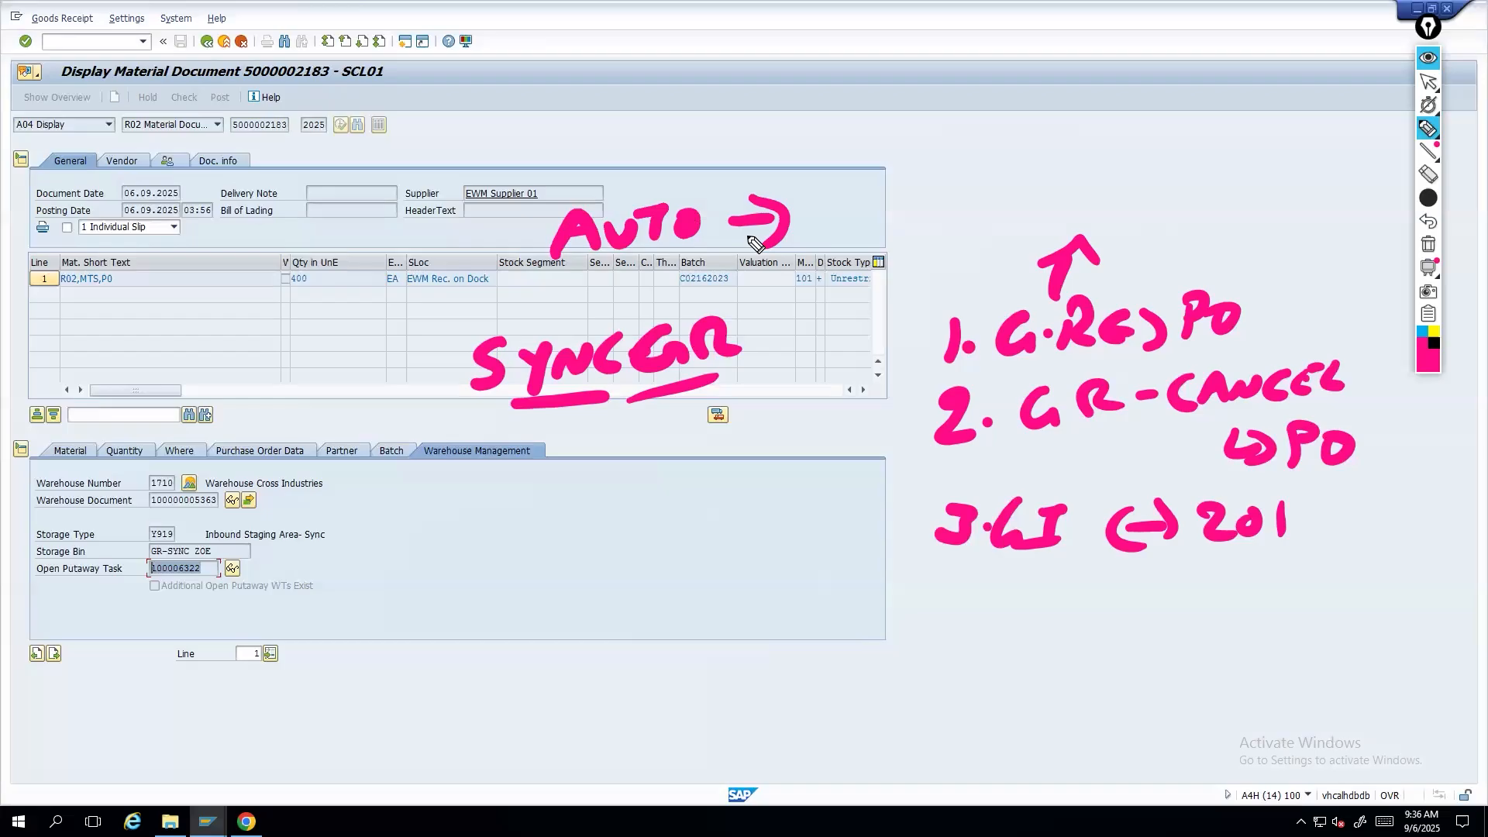
pyautogui.moveTo(558, 148)
pyautogui.mouseDown()
pyautogui.moveTo(569, 191)
pyautogui.moveTo(563, 175)
pyautogui.moveTo(679, 183)
pyautogui.moveTo(835, 147)
pyautogui.moveTo(841, 159)
pyautogui.mouseUp()
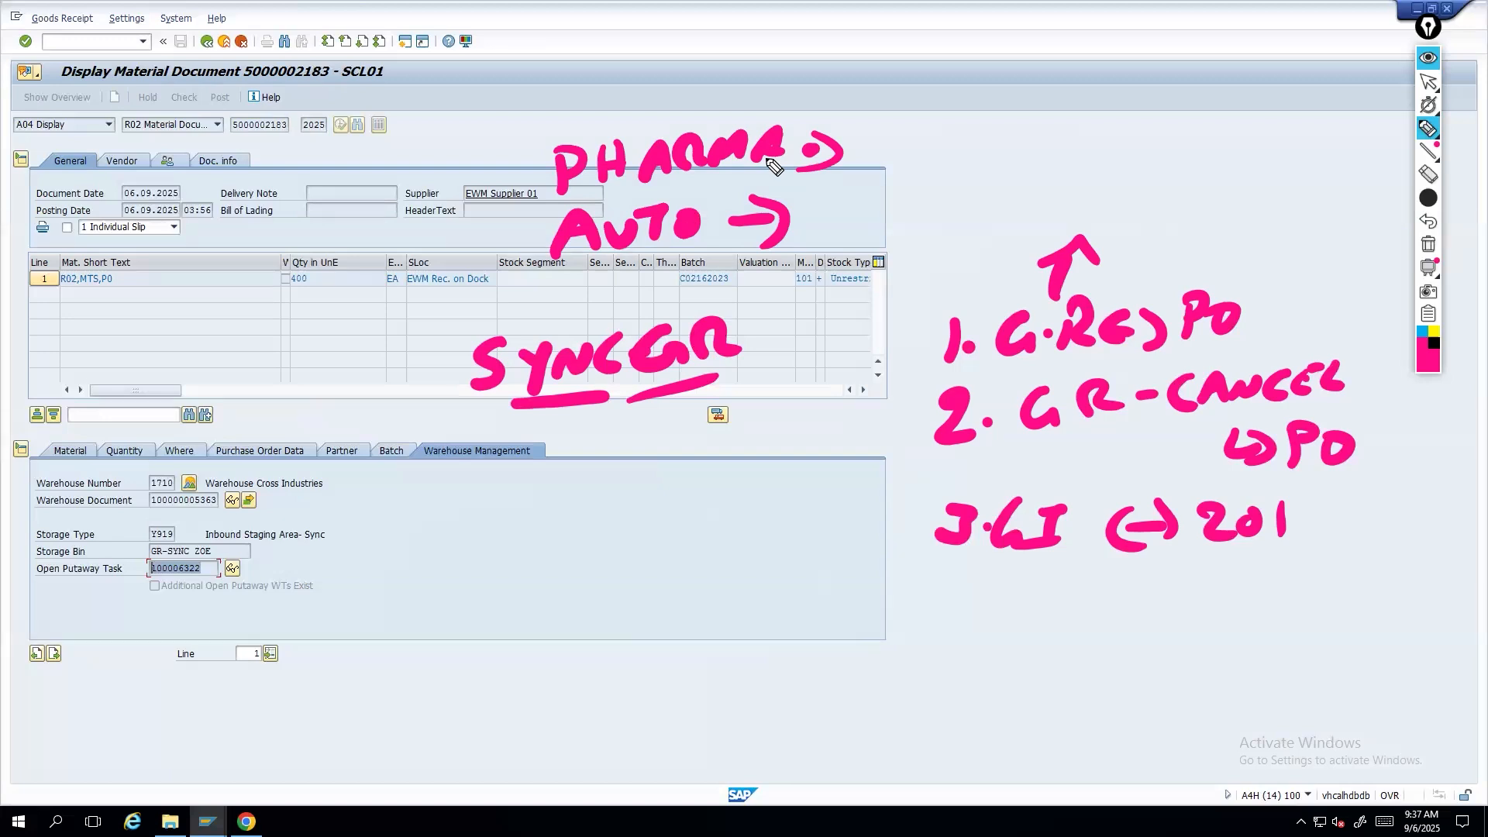
pyautogui.moveTo(546, 141); pyautogui.dragTo(553, 277)
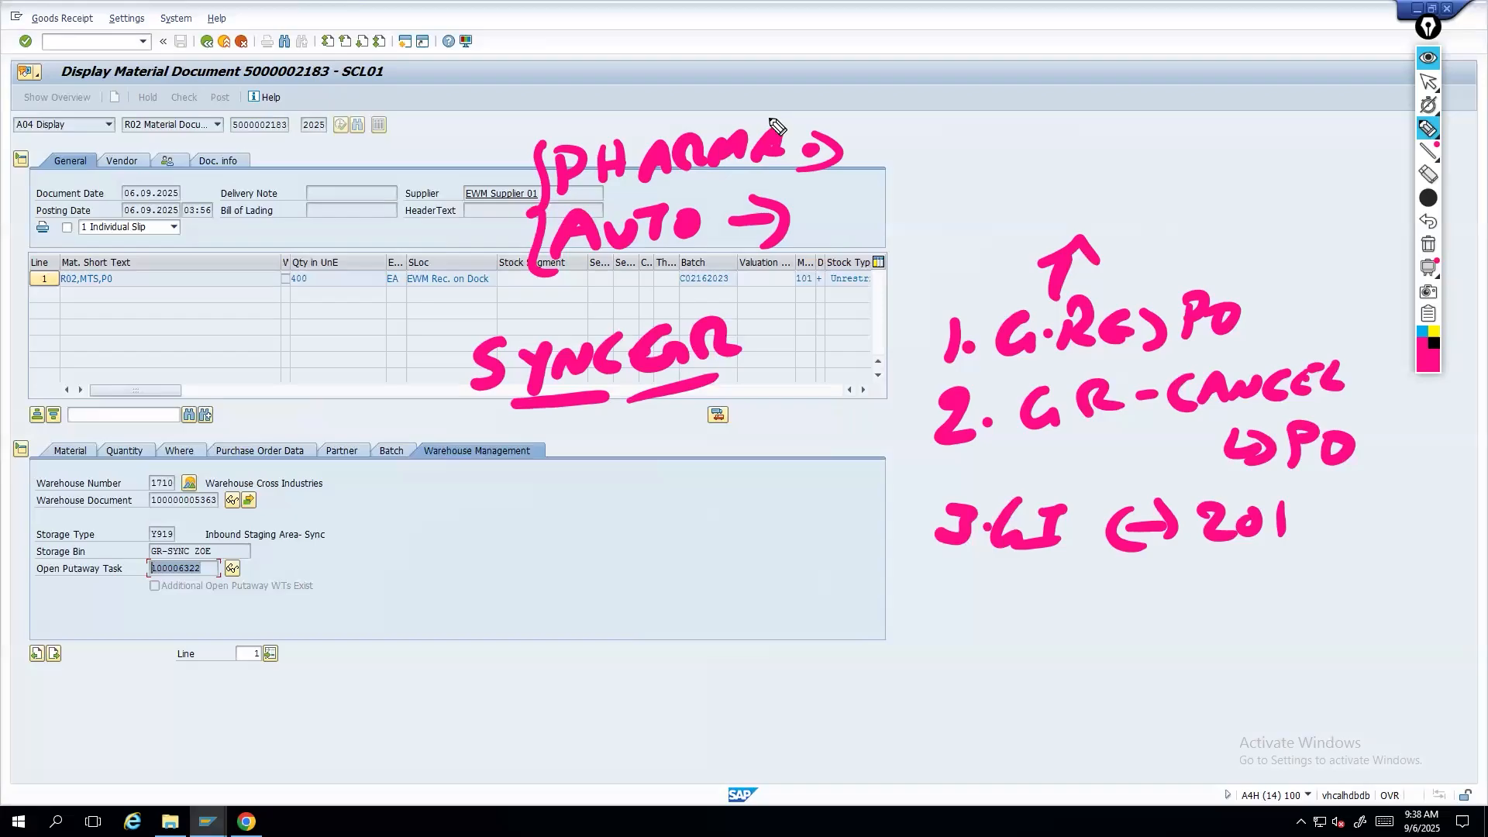
pyautogui.hotkey('ctrl', 'shift', '1')
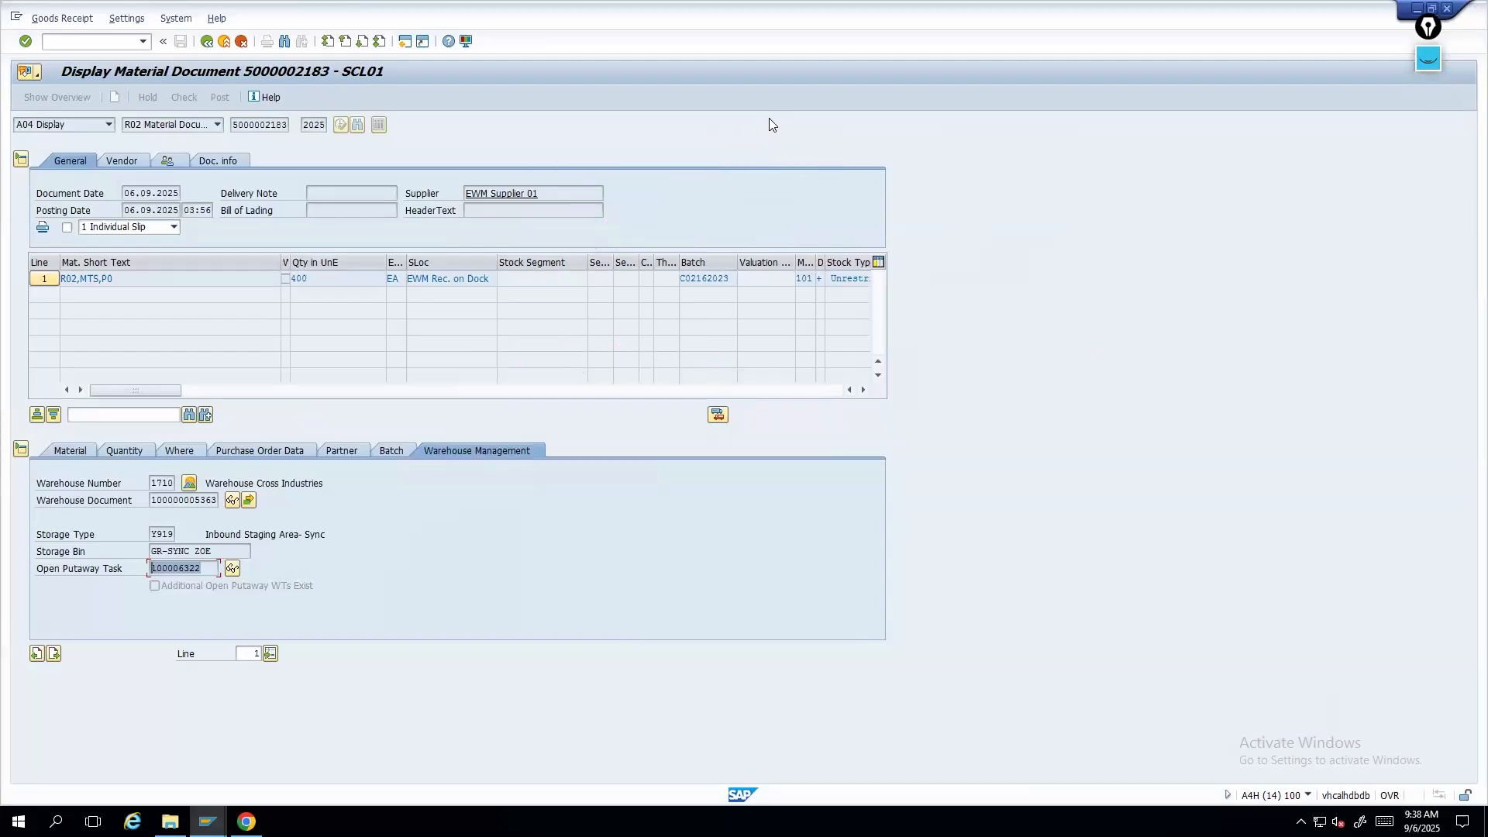
pyautogui.hotkey('ctrl', 'shift', '1')
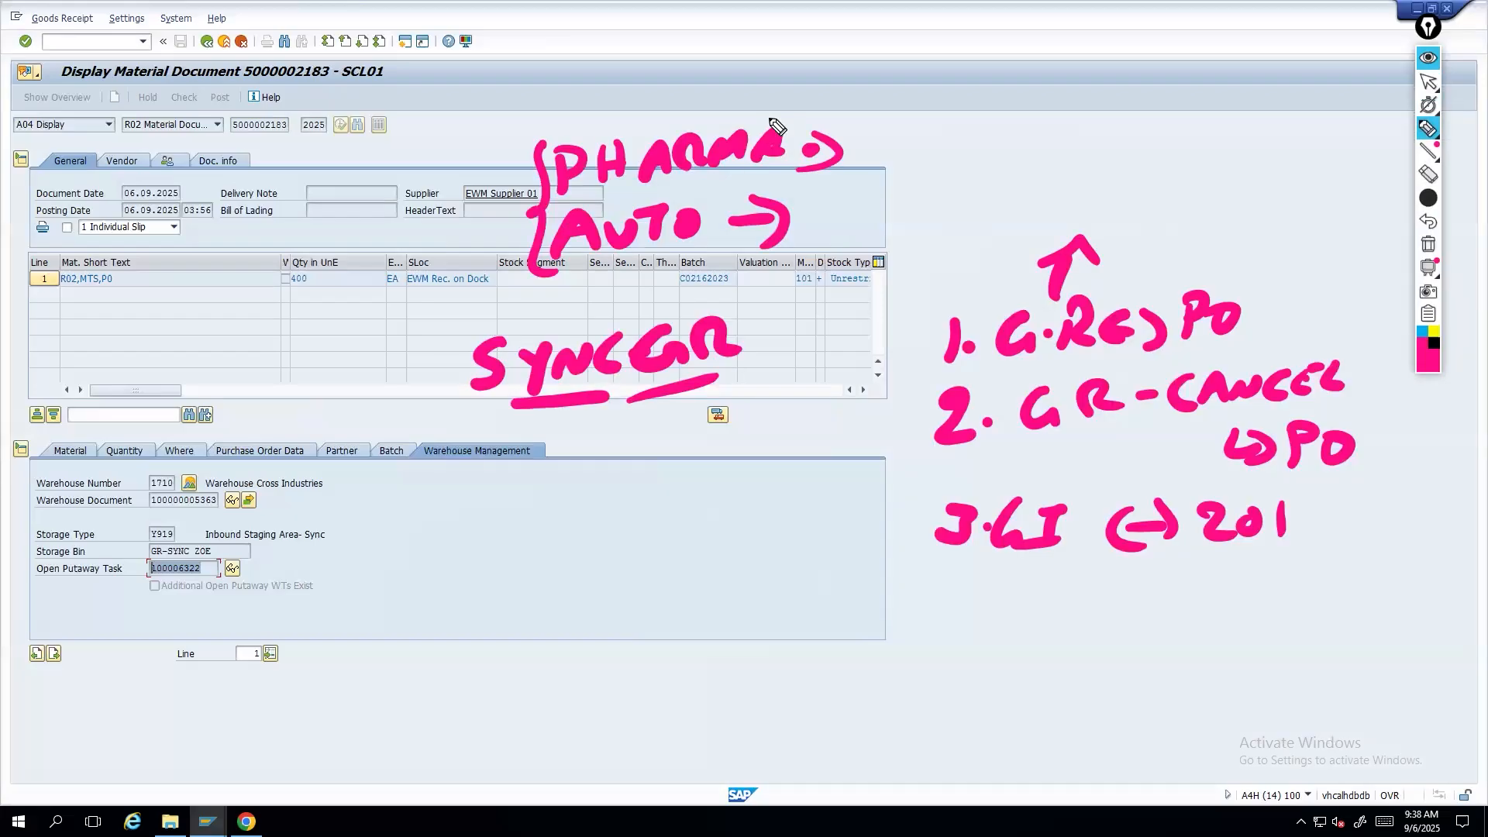
pyautogui.click(1437, 57)
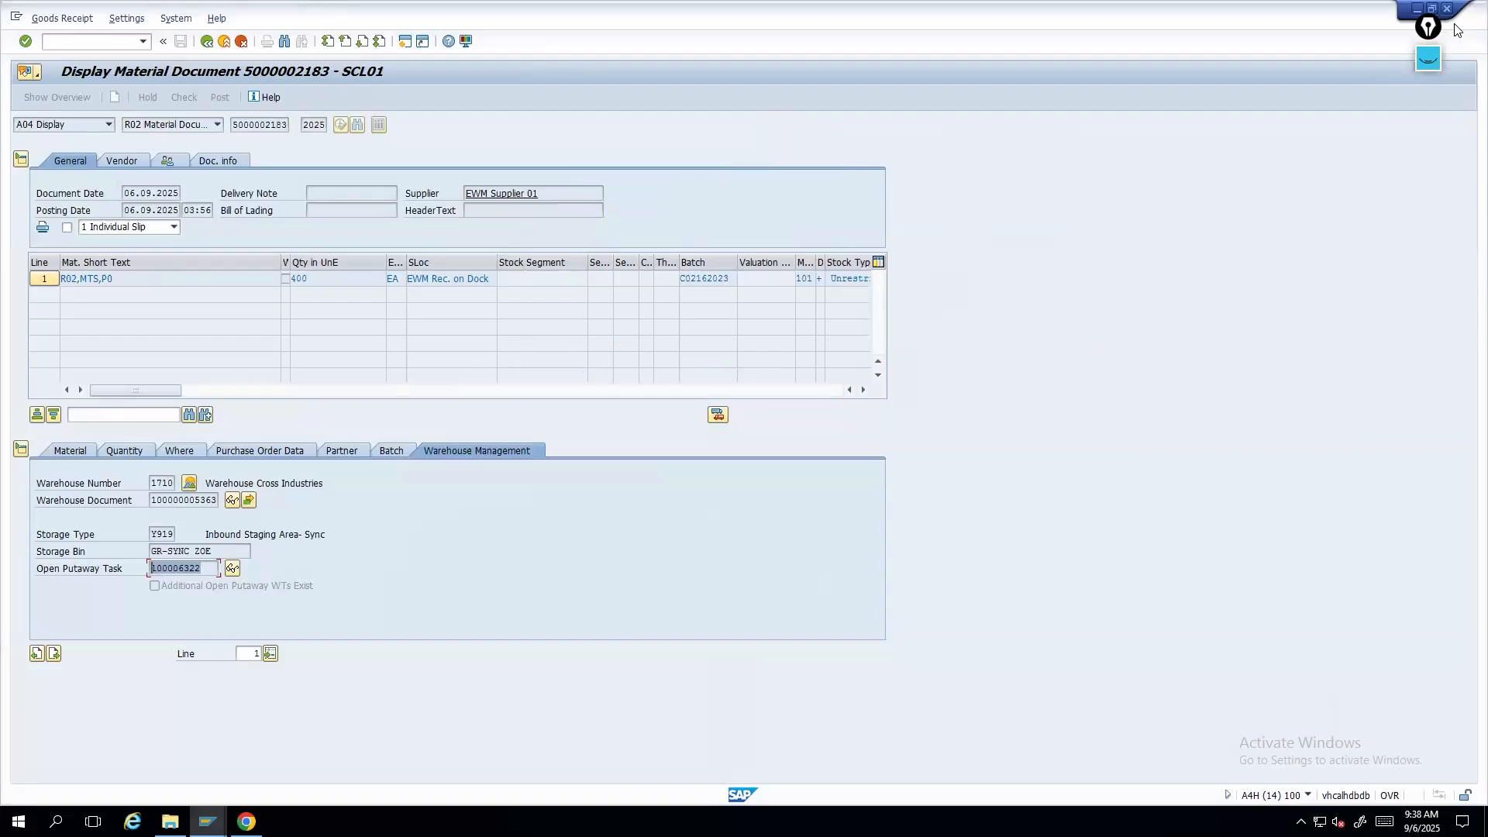
# - Try to open a new session, and switch to the Display IMG session instead
pyautogui.hotkey('ctrl', 'n')
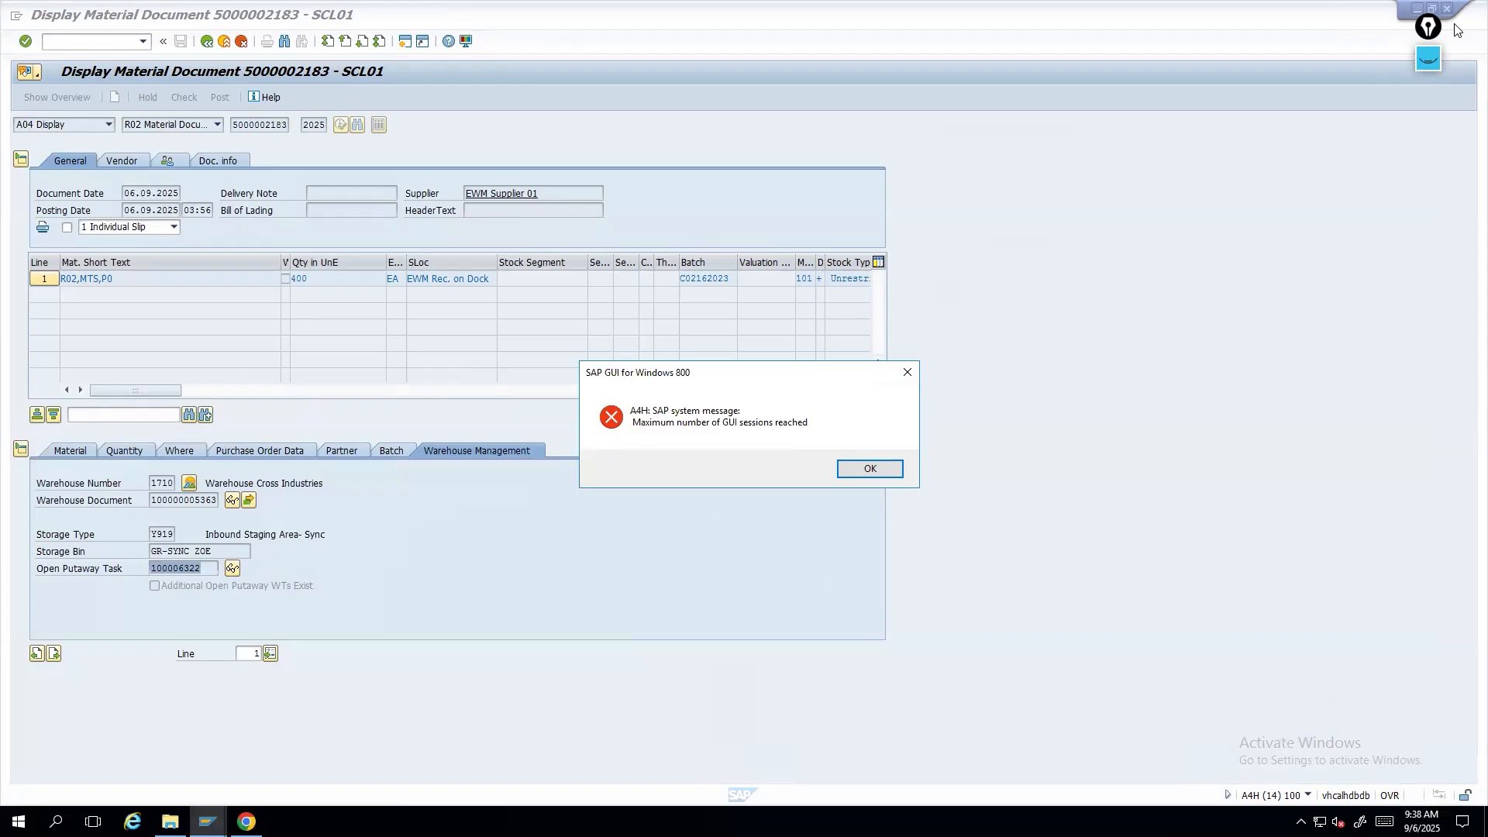
pyautogui.click(870, 469)
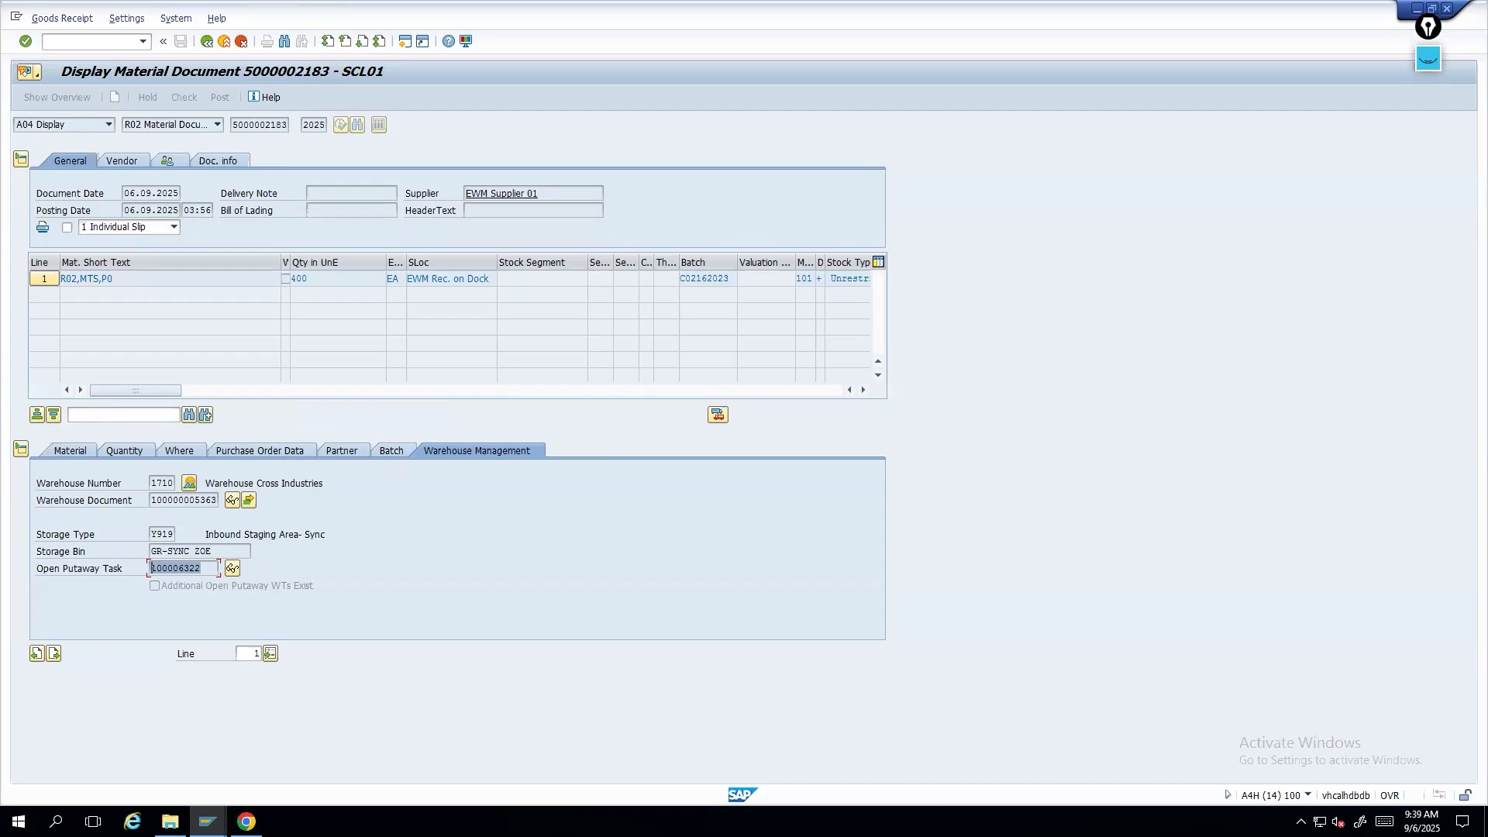
pyautogui.click(207, 821)
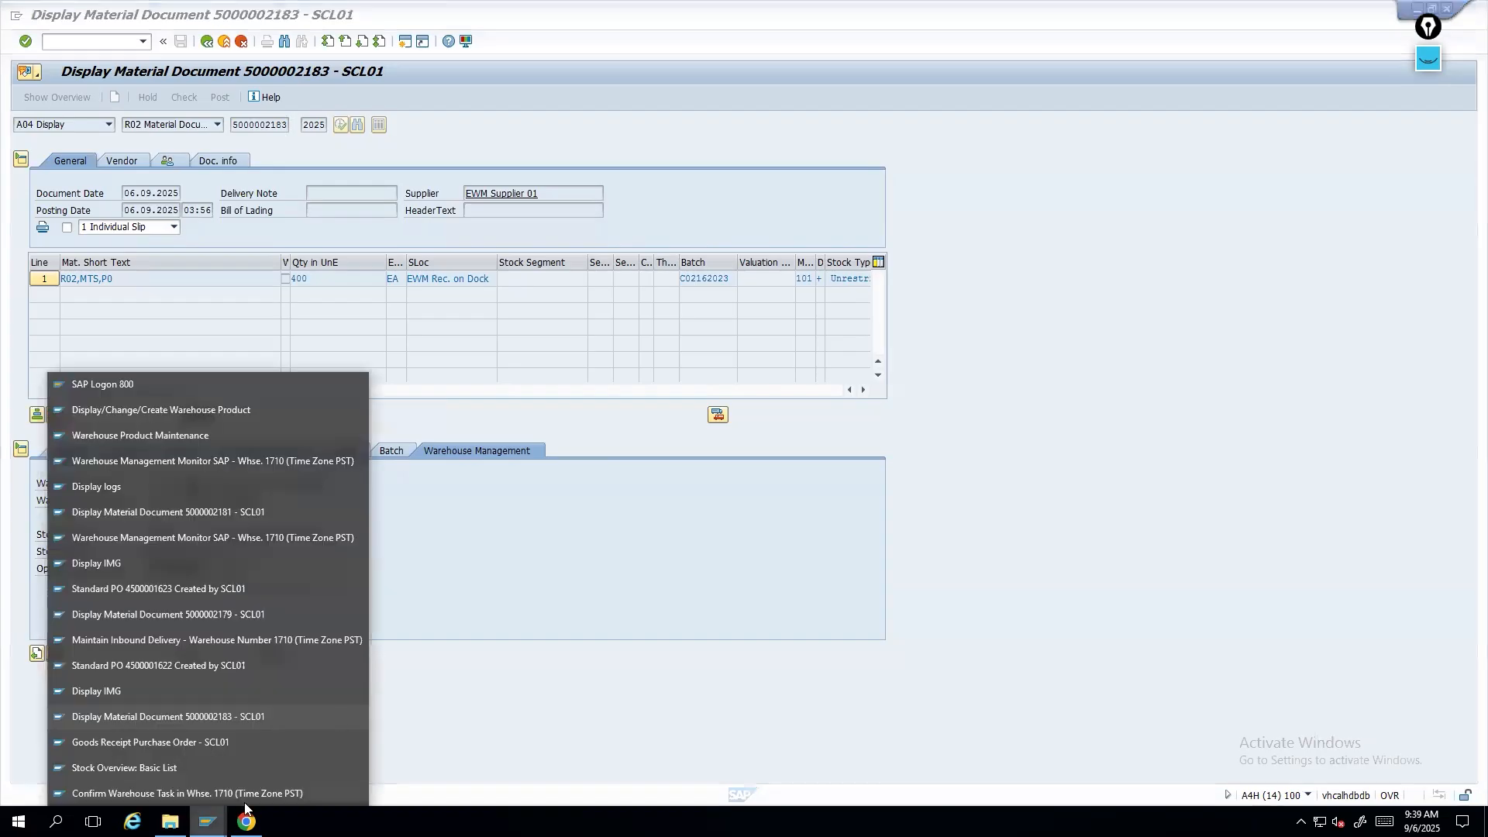
pyautogui.click(147, 689)
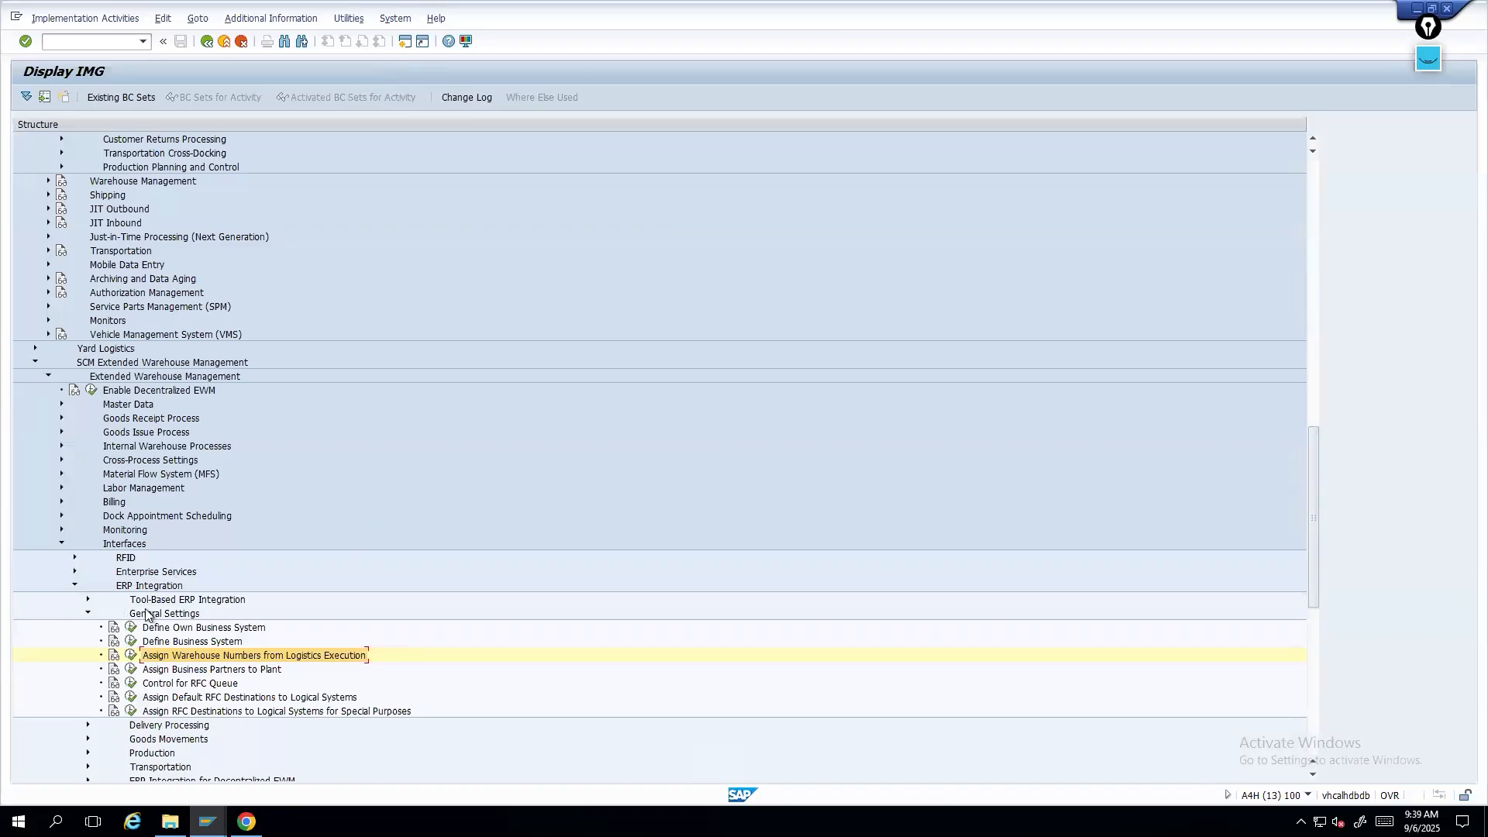
# - Under ERP Integration goods movements in the IMG, open Activate Synchronous Goods Movement Posting and review the warehouse activation list
pyautogui.click(183, 630)
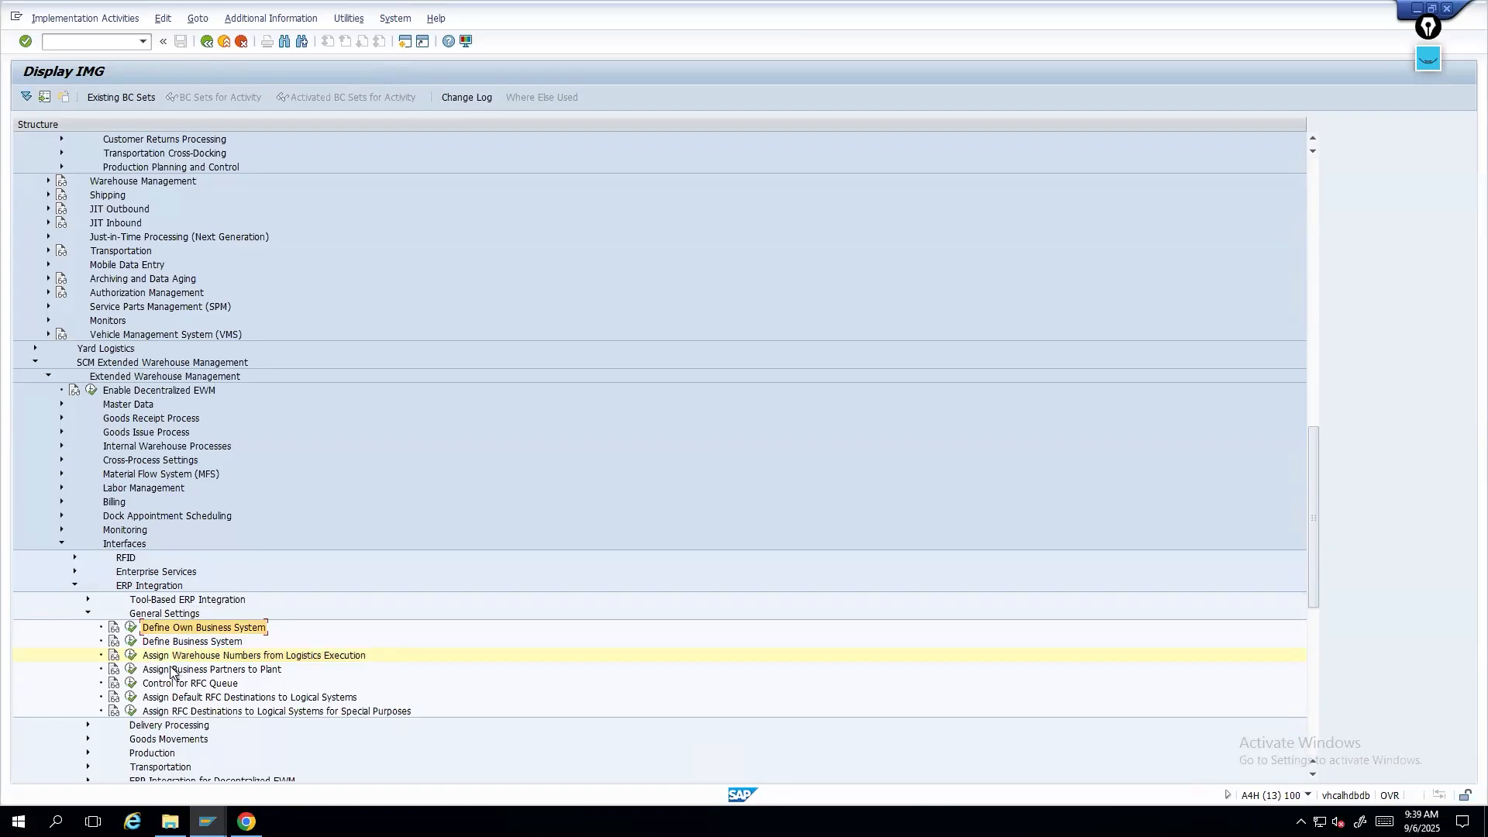
pyautogui.click(88, 613)
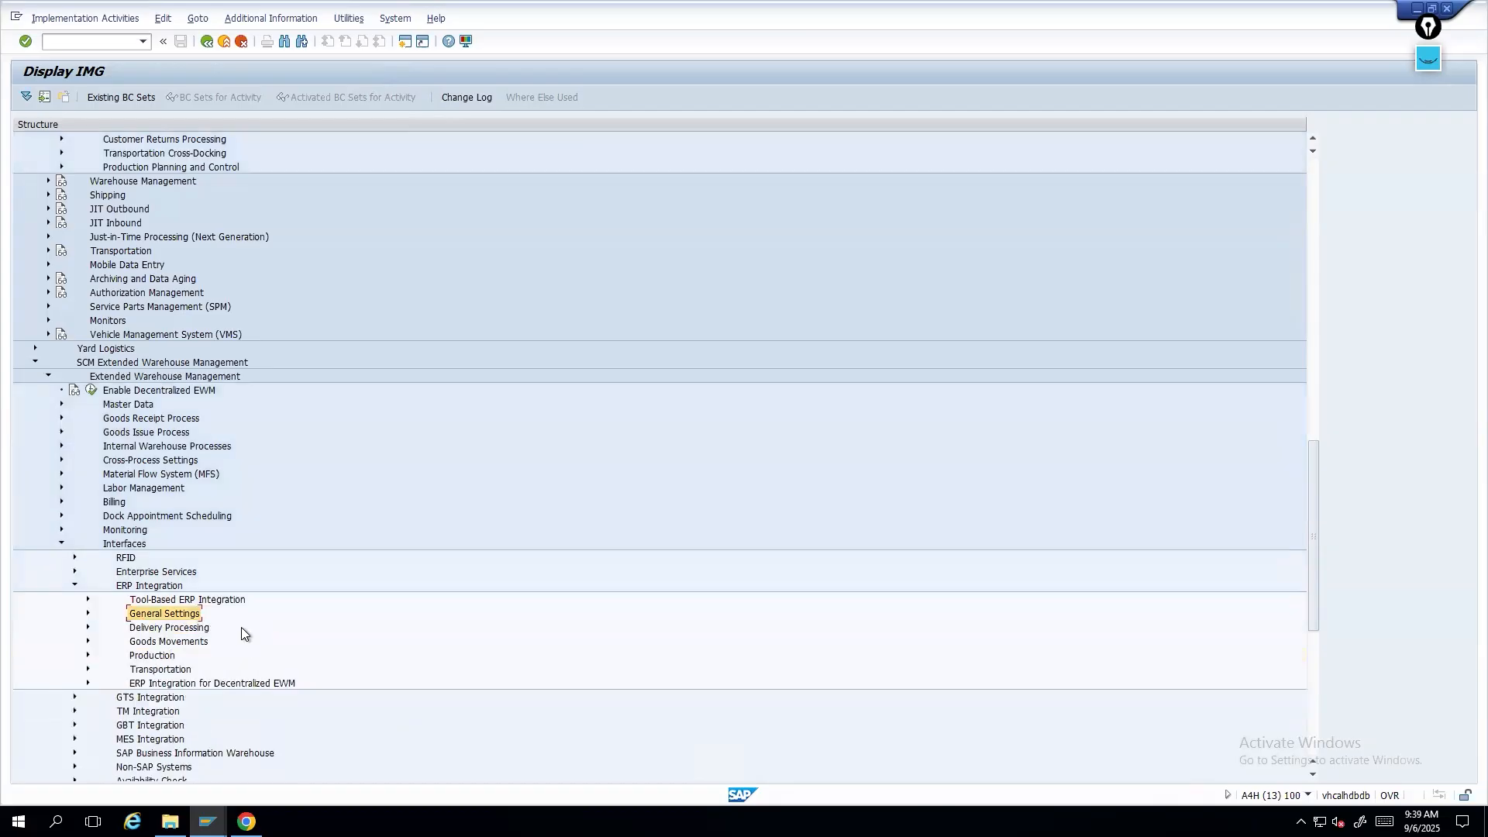
pyautogui.scroll(-1, 240, 627)
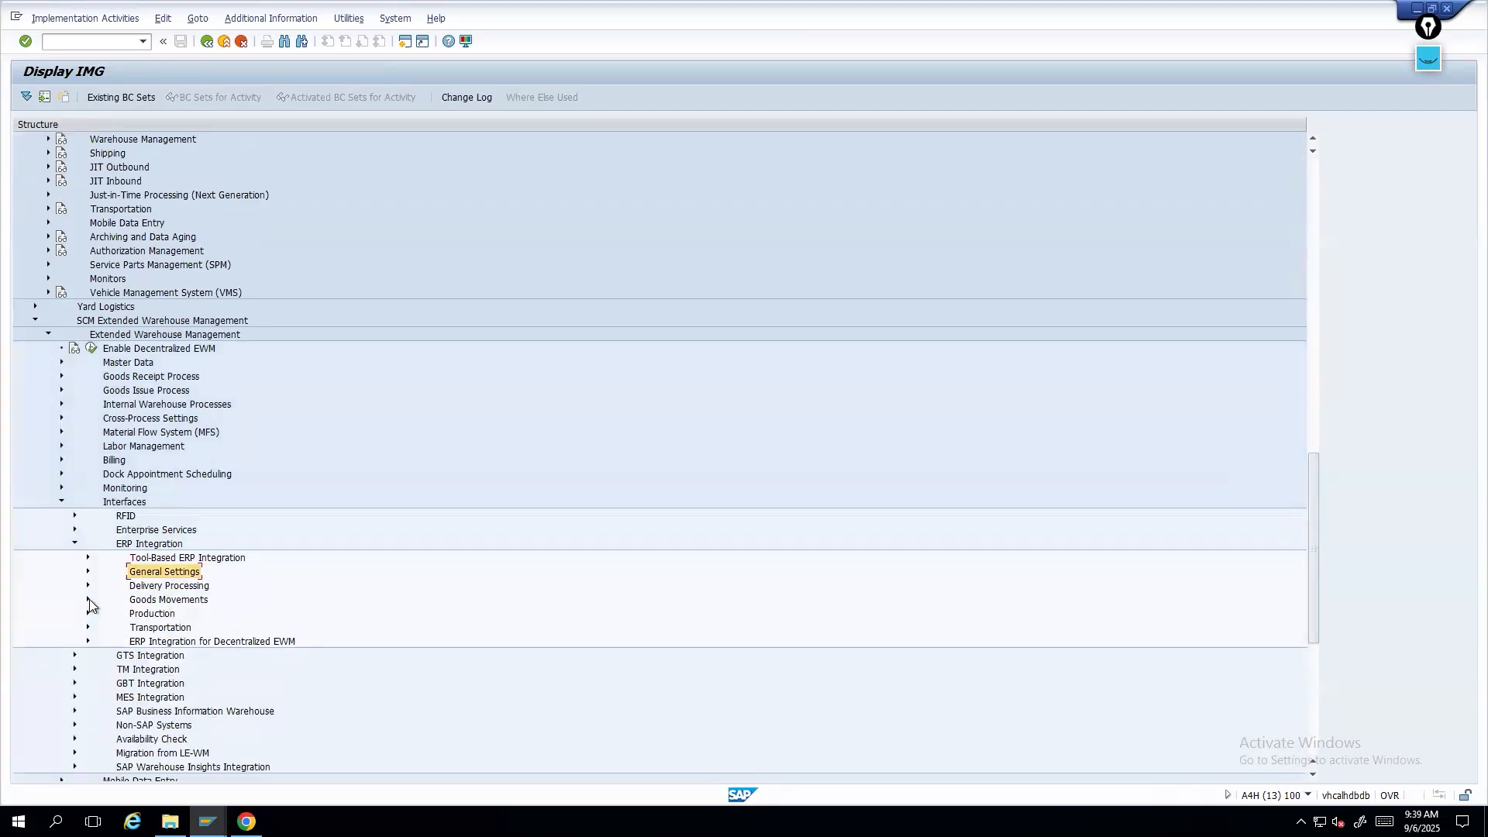
pyautogui.click(143, 544)
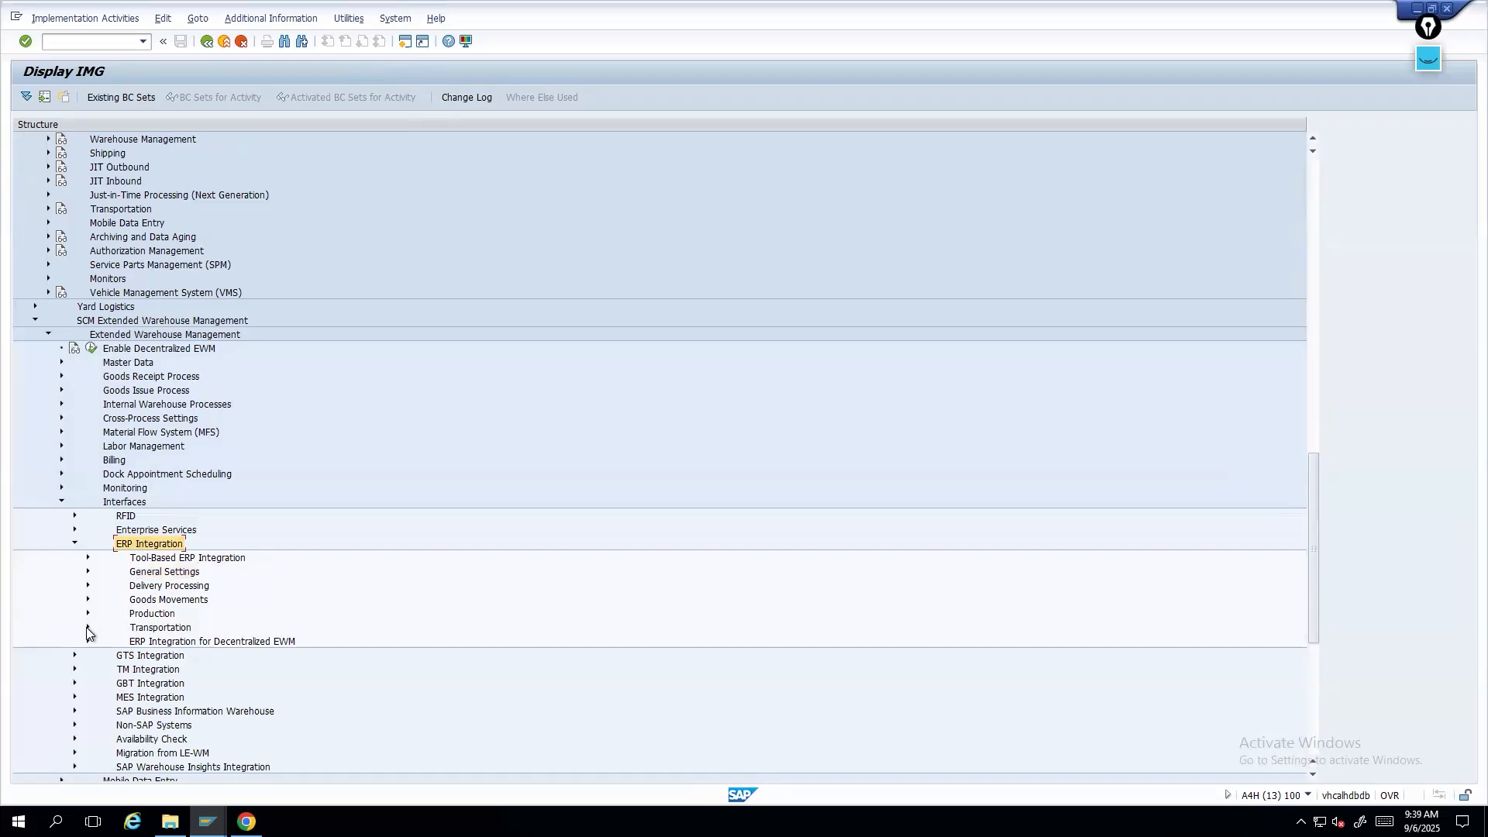
pyautogui.click(88, 599)
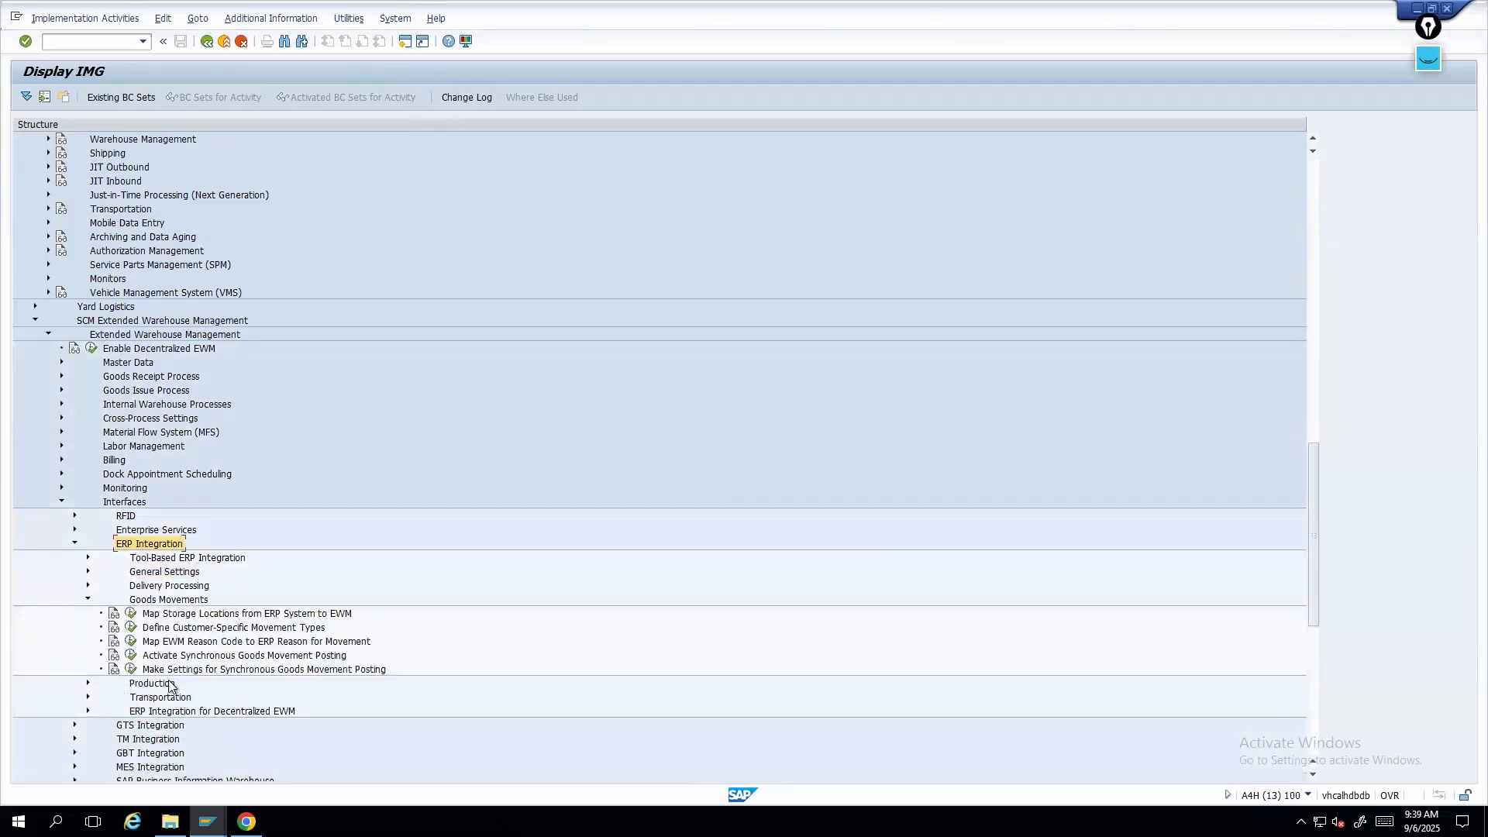
pyautogui.click(223, 661)
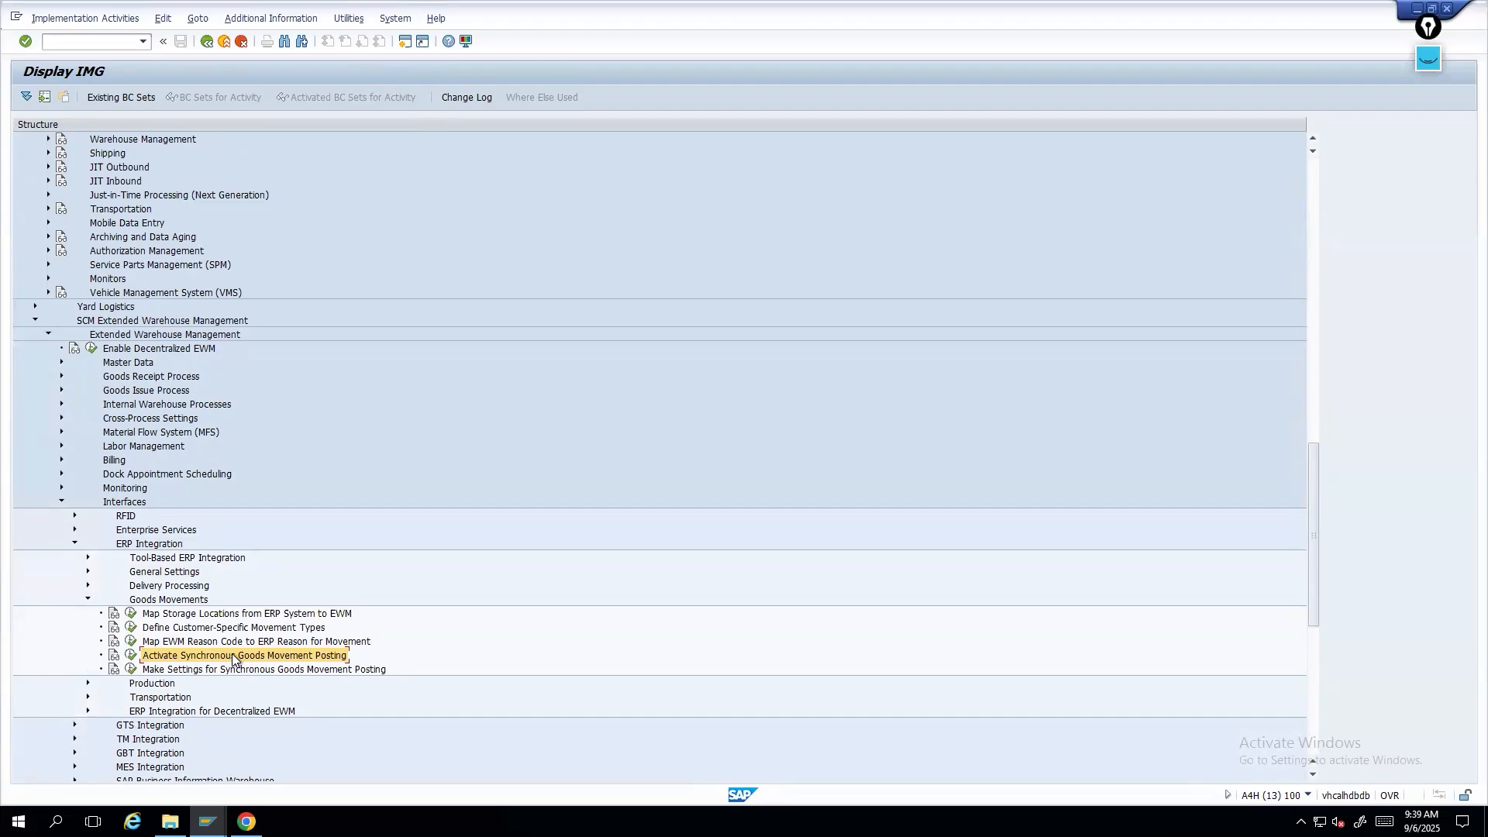
pyautogui.click(213, 669)
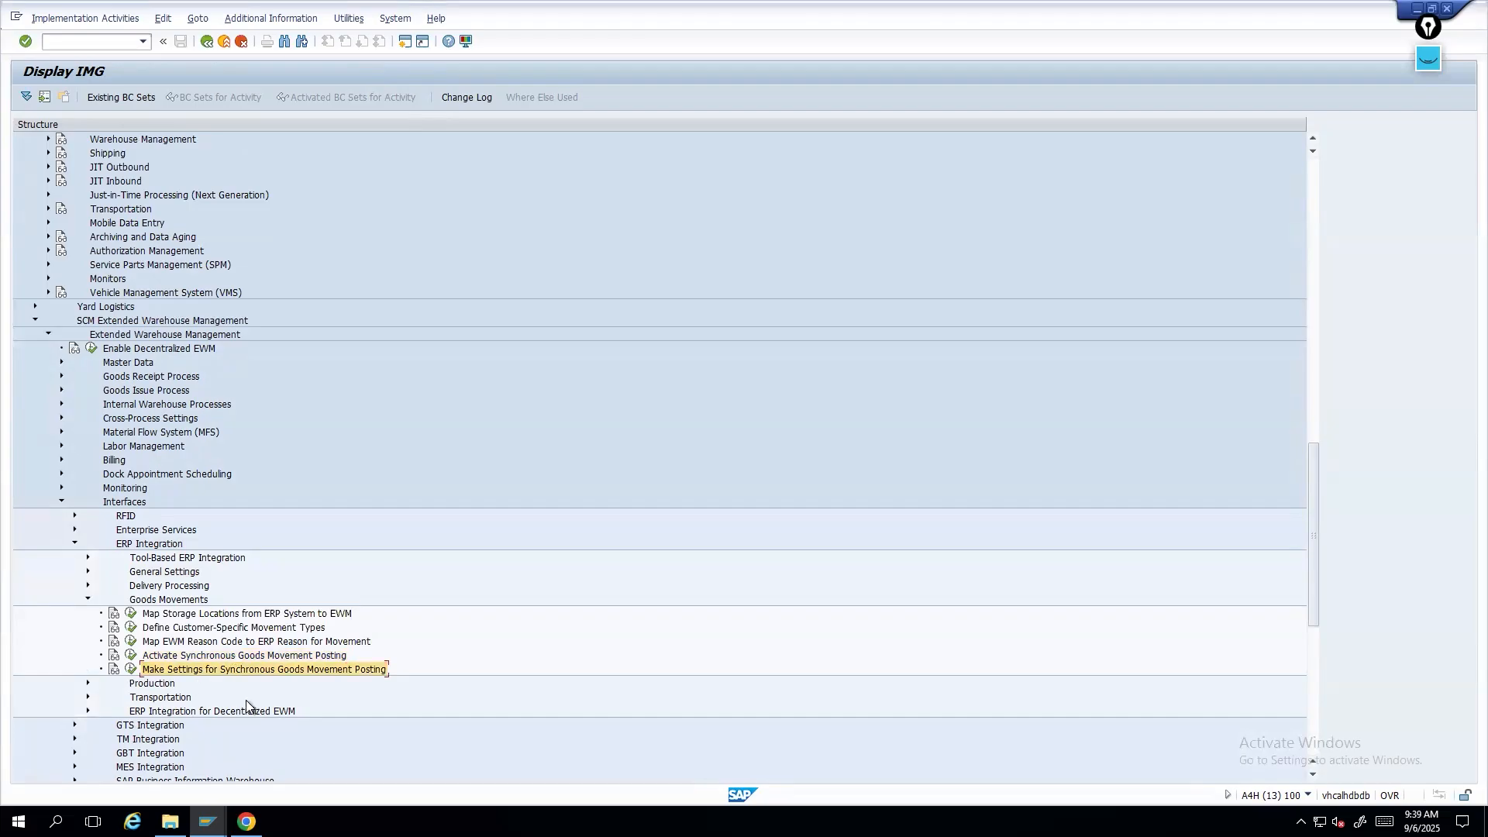
pyautogui.click(131, 656)
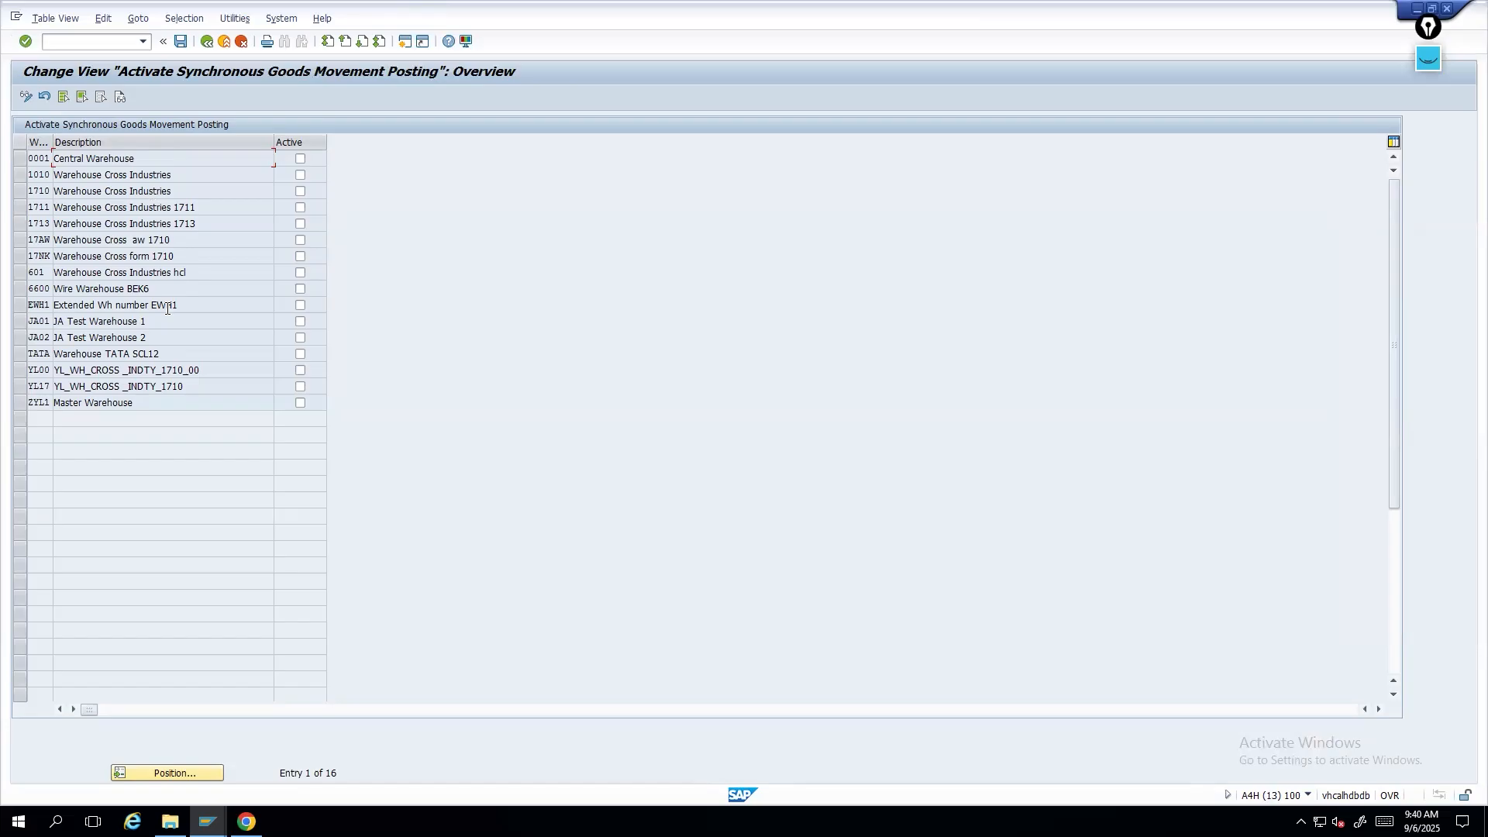
pyautogui.click(207, 42)
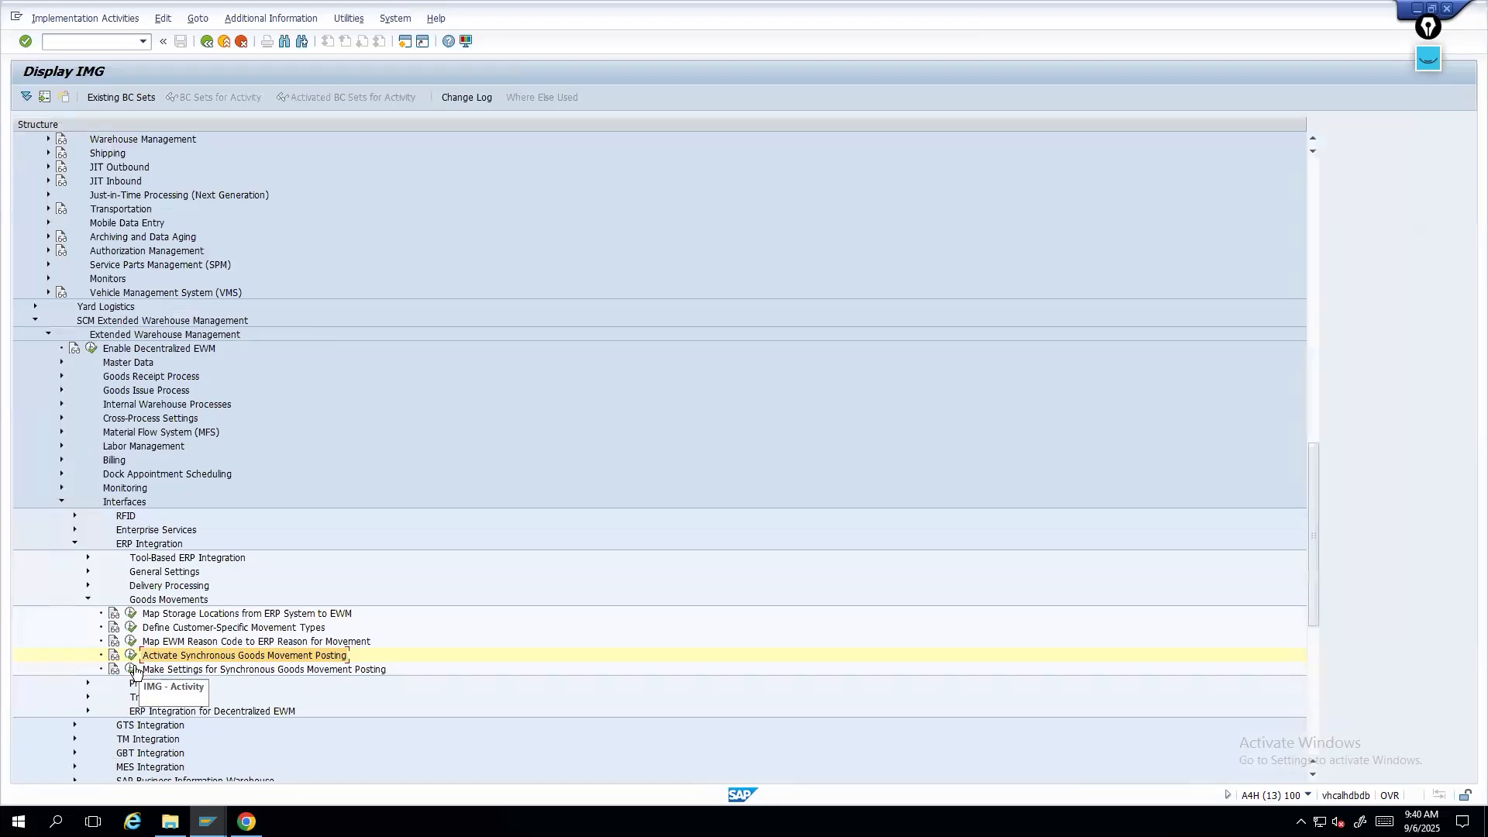
# - Open Make Settings for Synchronous Goods Movement Posting and inspect warehouse 1710's warehouse process type entry
pyautogui.click(132, 670)
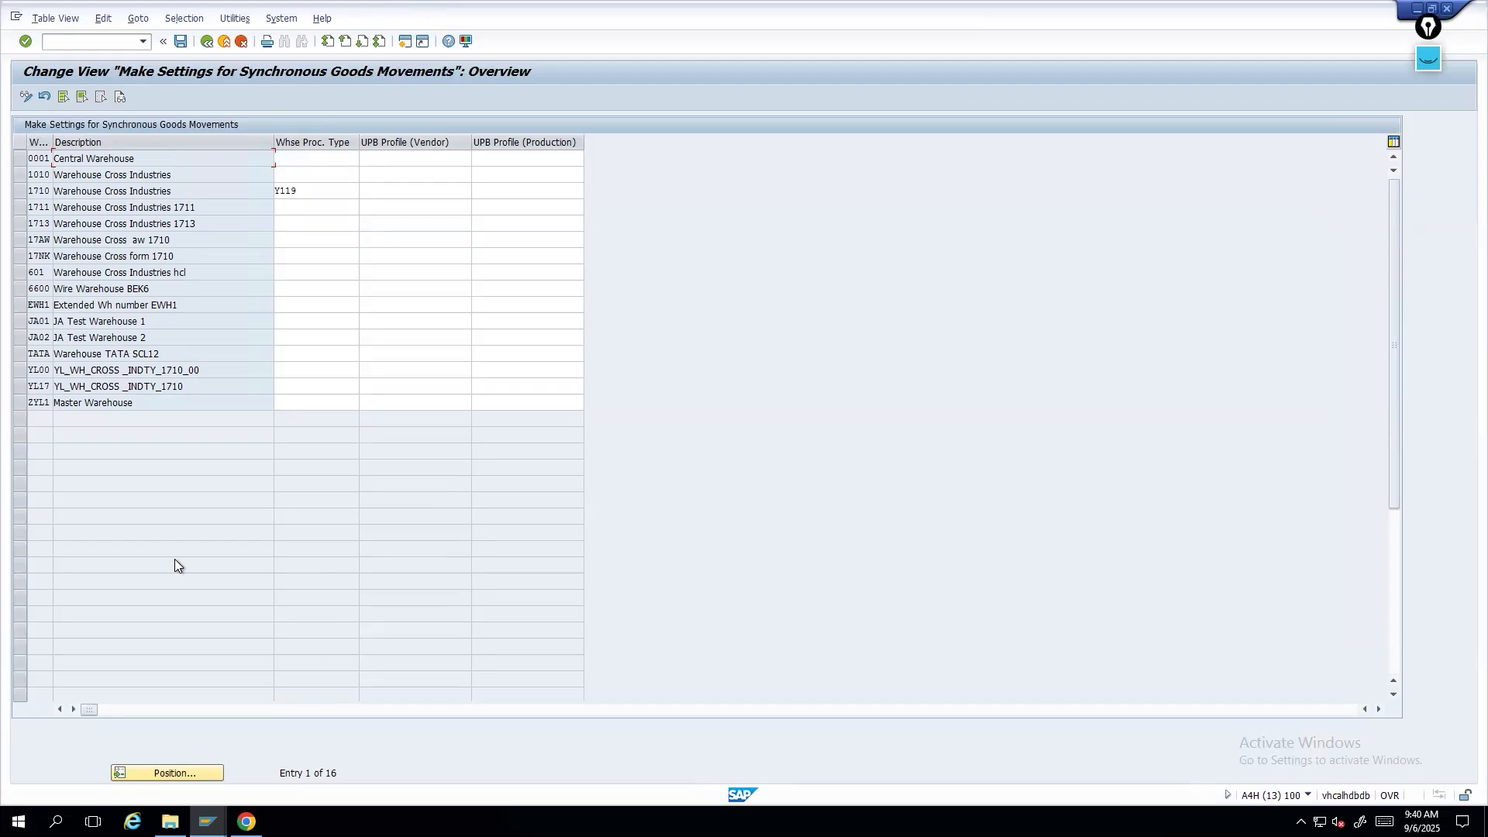
pyautogui.click(20, 191)
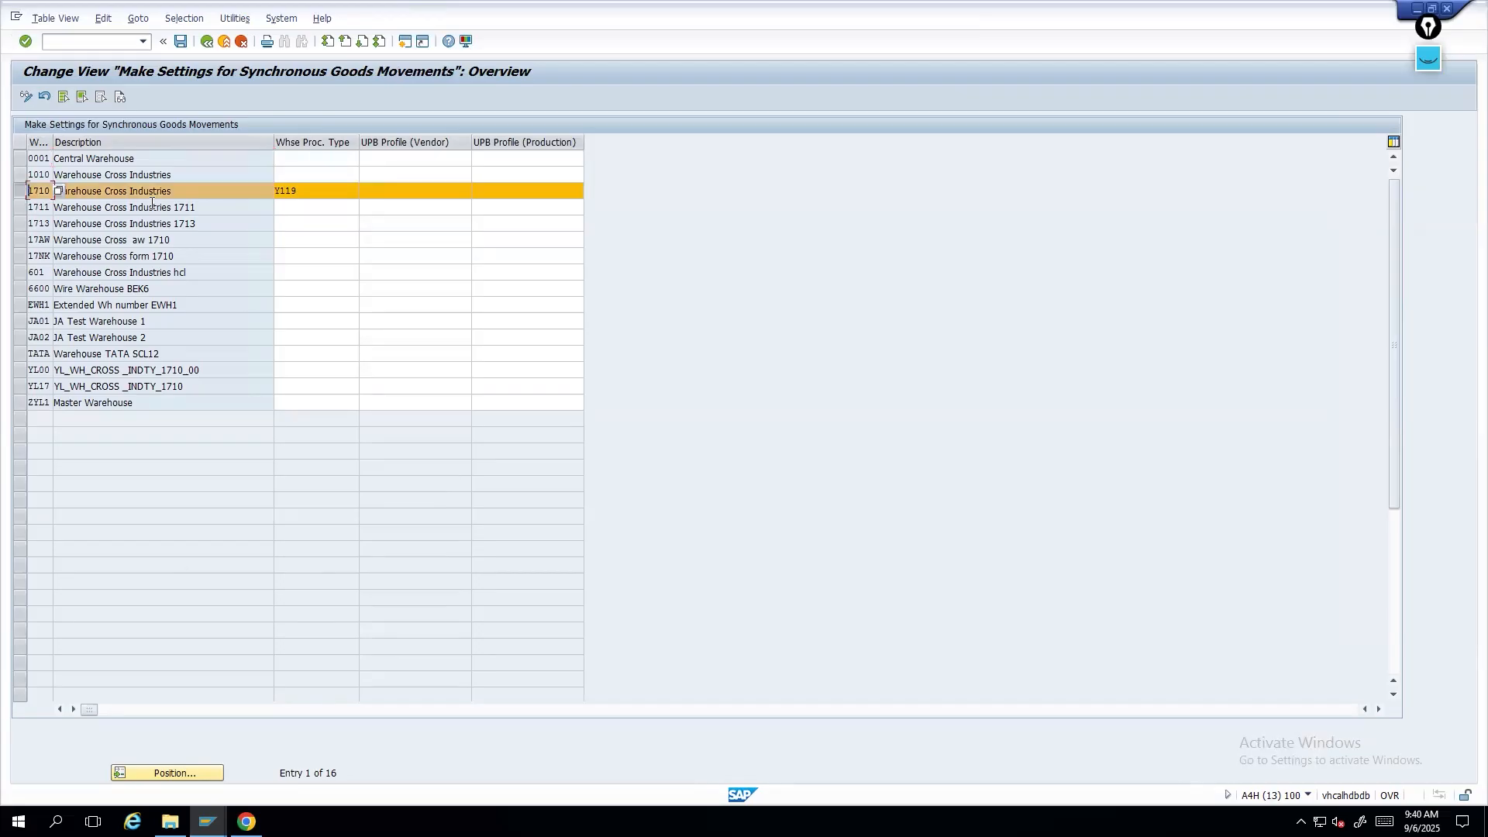
pyautogui.press('Tab')
pyautogui.press('Tab')
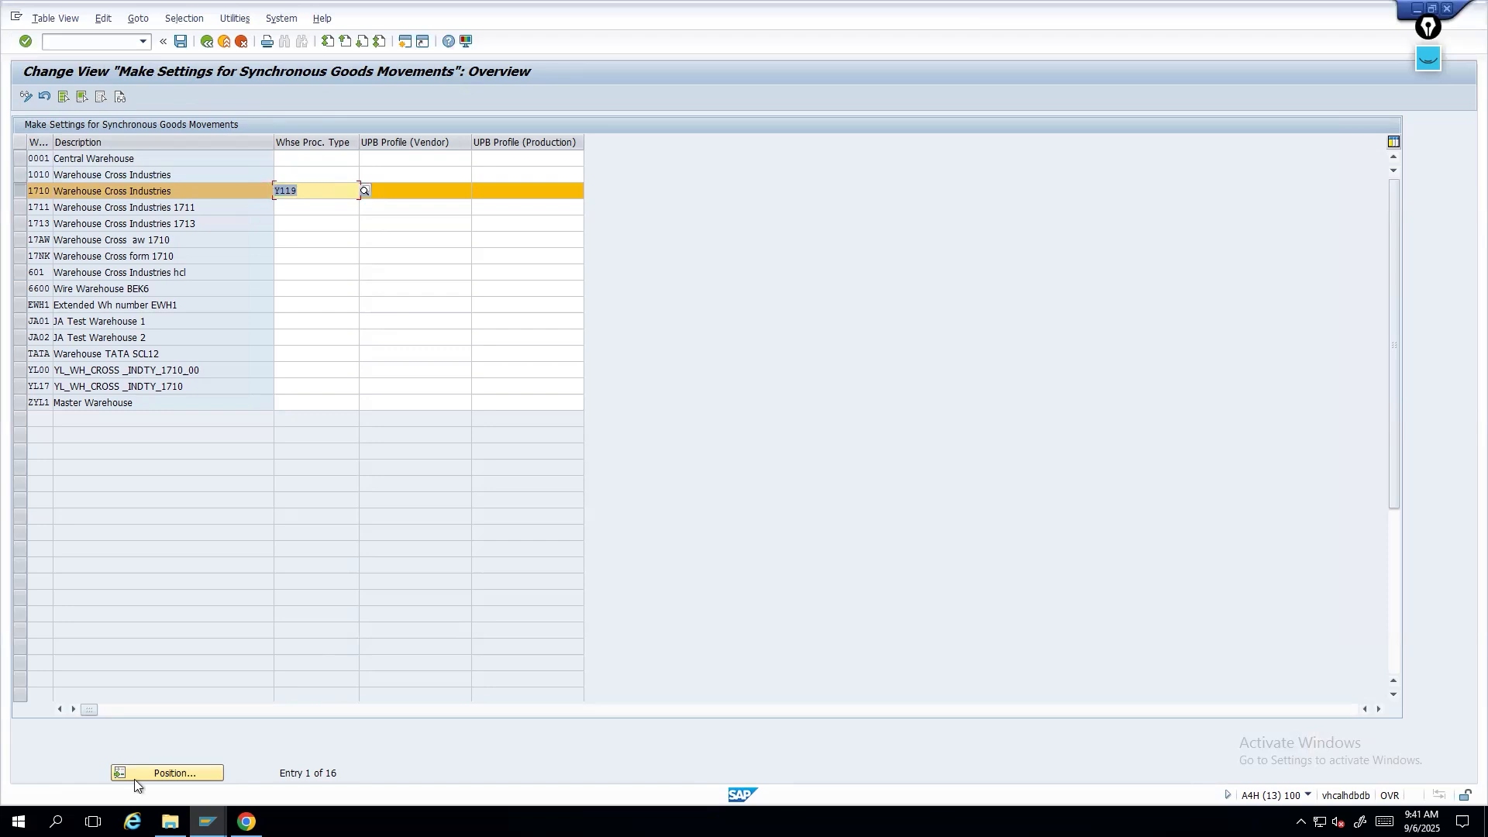
# - Switch to the Confirm Warehouse Task session for warehouse 1710
pyautogui.rightClick(207, 822)
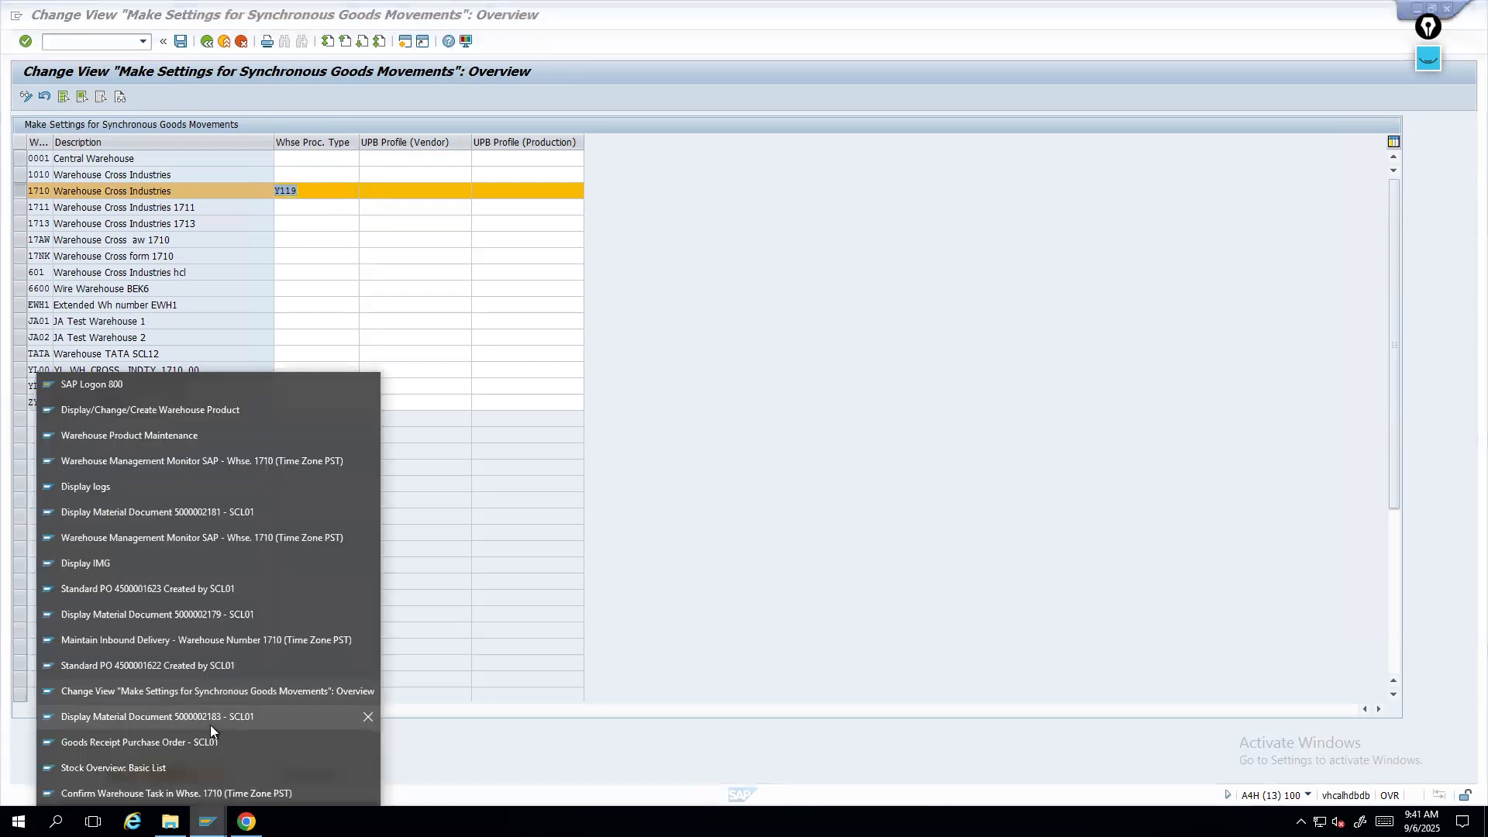
pyautogui.click(138, 790)
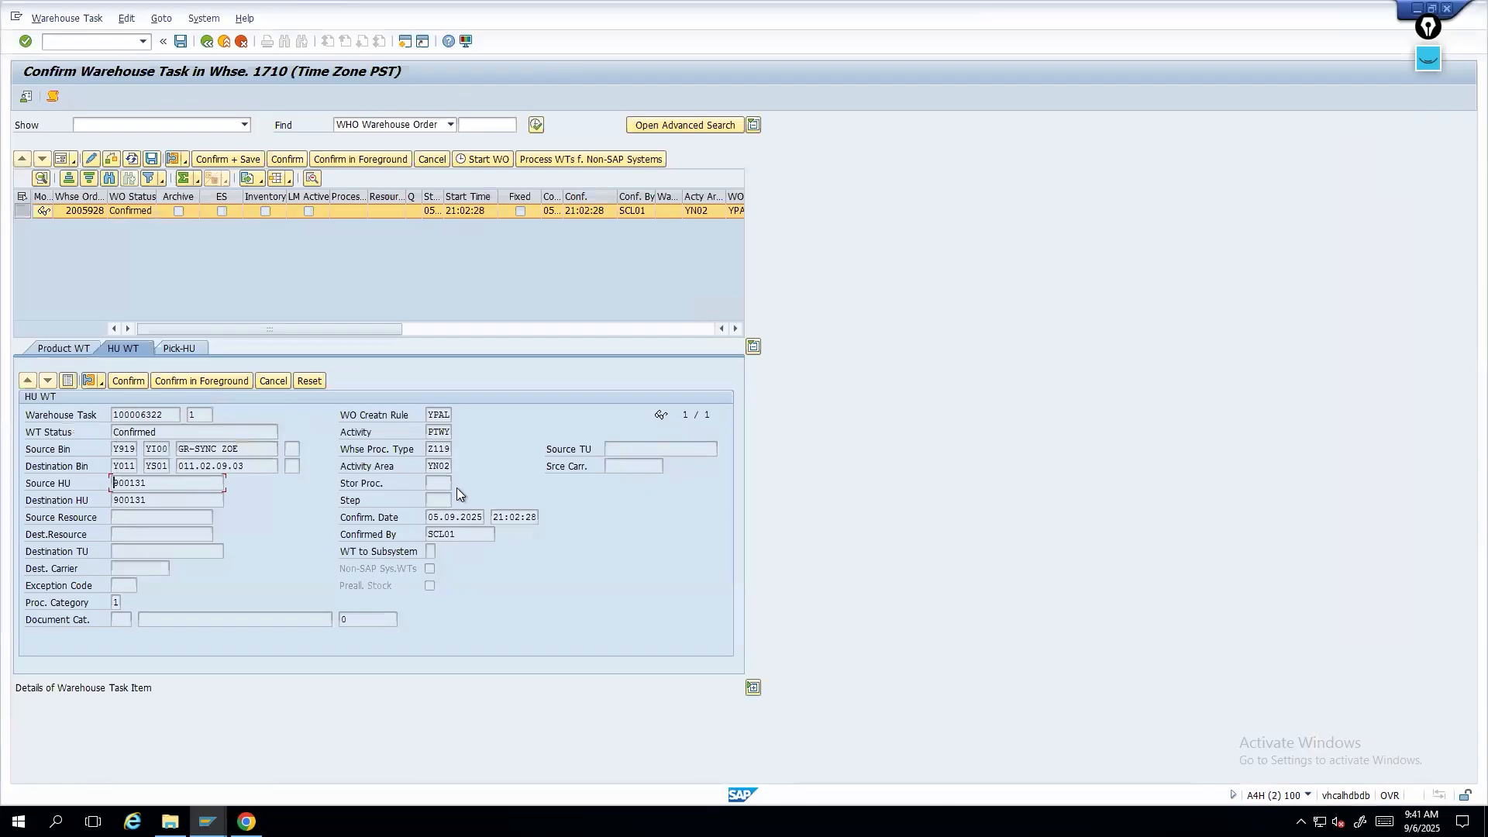
# - Select the warehouse task's process type and switch to the synchronous goods movement settings session
pyautogui.moveTo(429, 448); pyautogui.dragTo(481, 445)
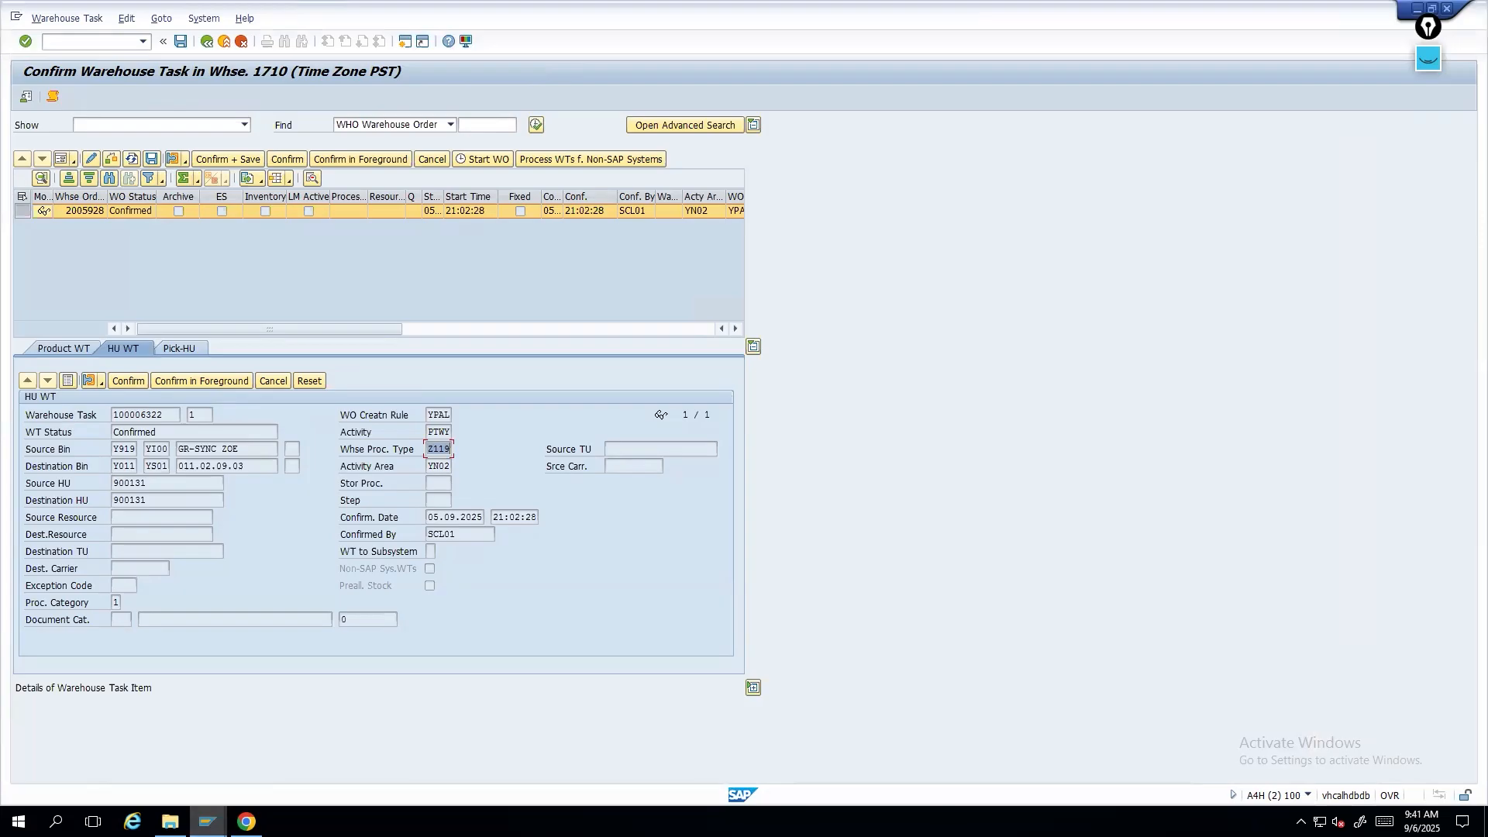
pyautogui.click(208, 821)
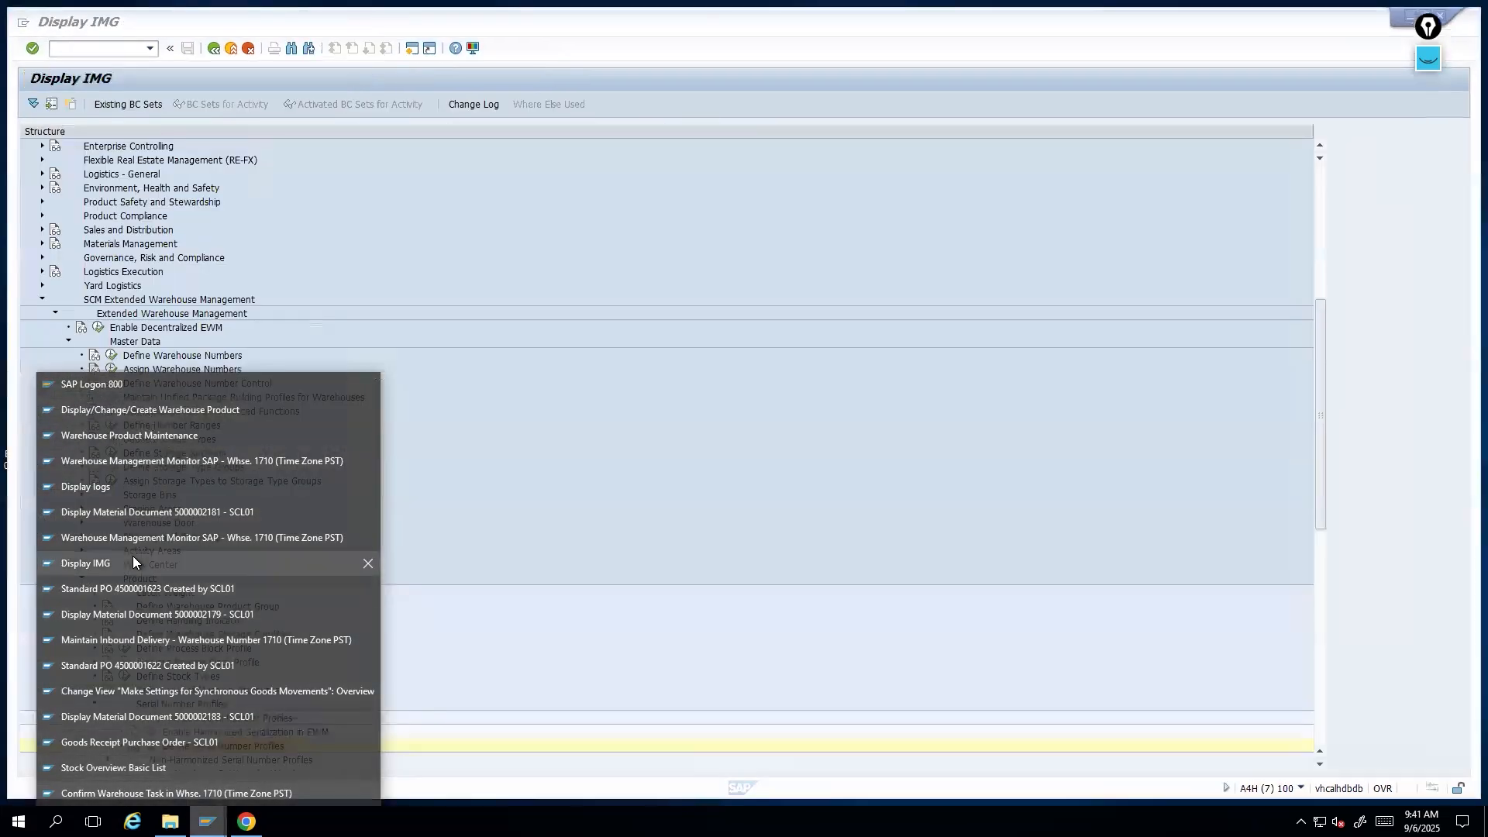
pyautogui.click(132, 559)
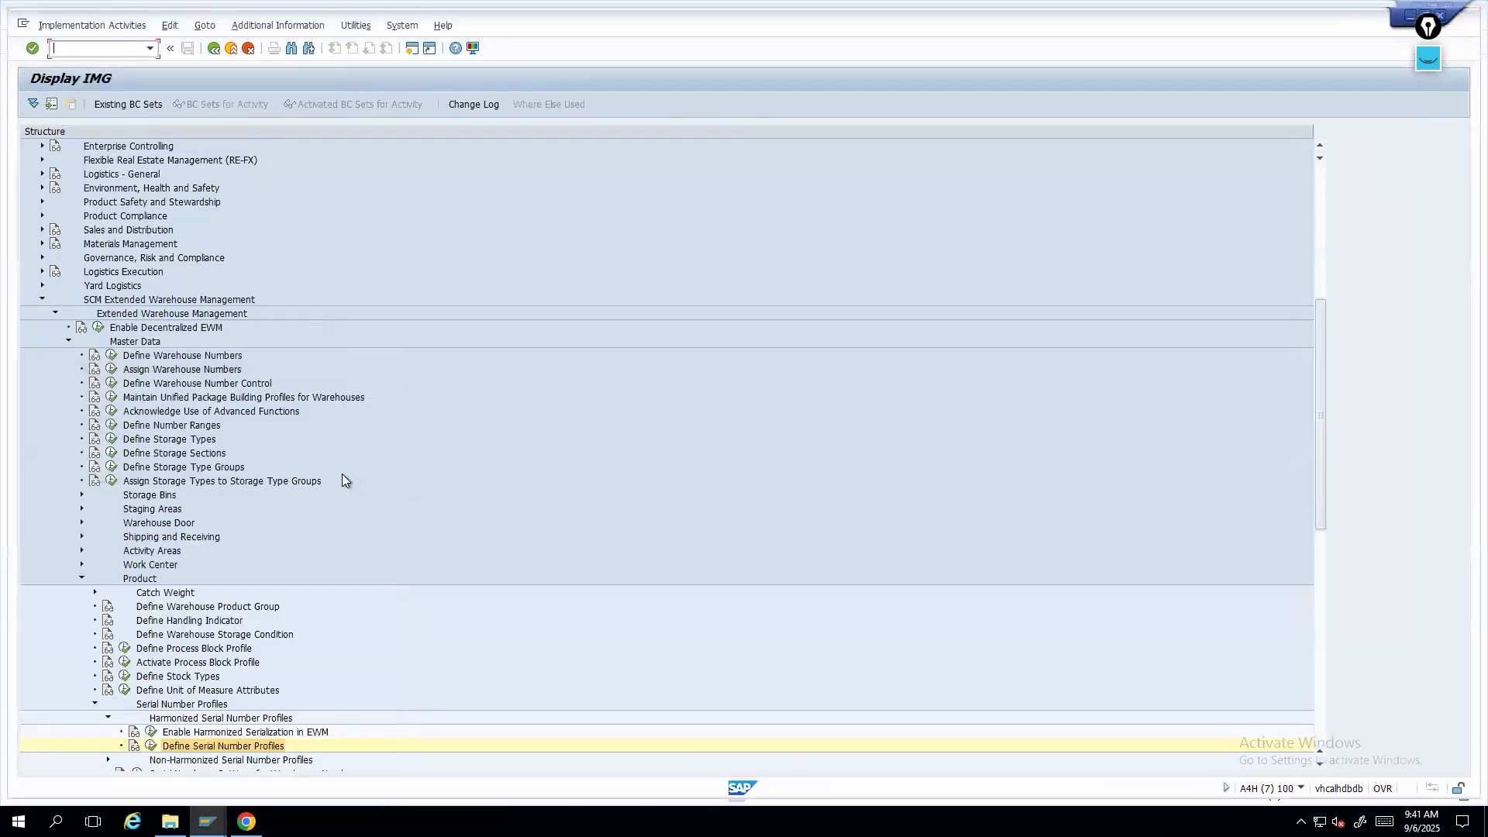
pyautogui.click(234, 52)
pyautogui.click(234, 53)
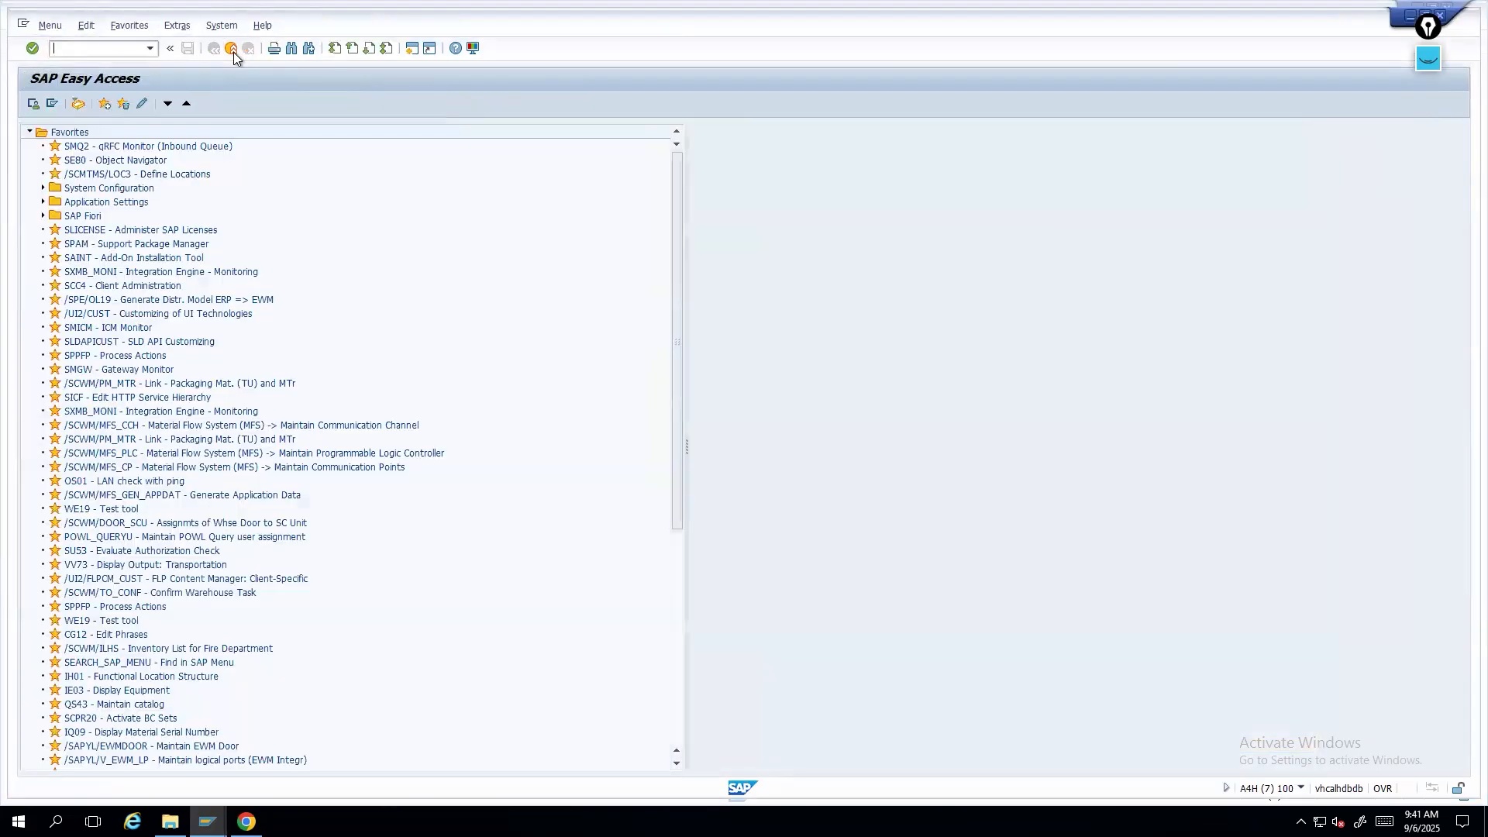
pyautogui.click(234, 53)
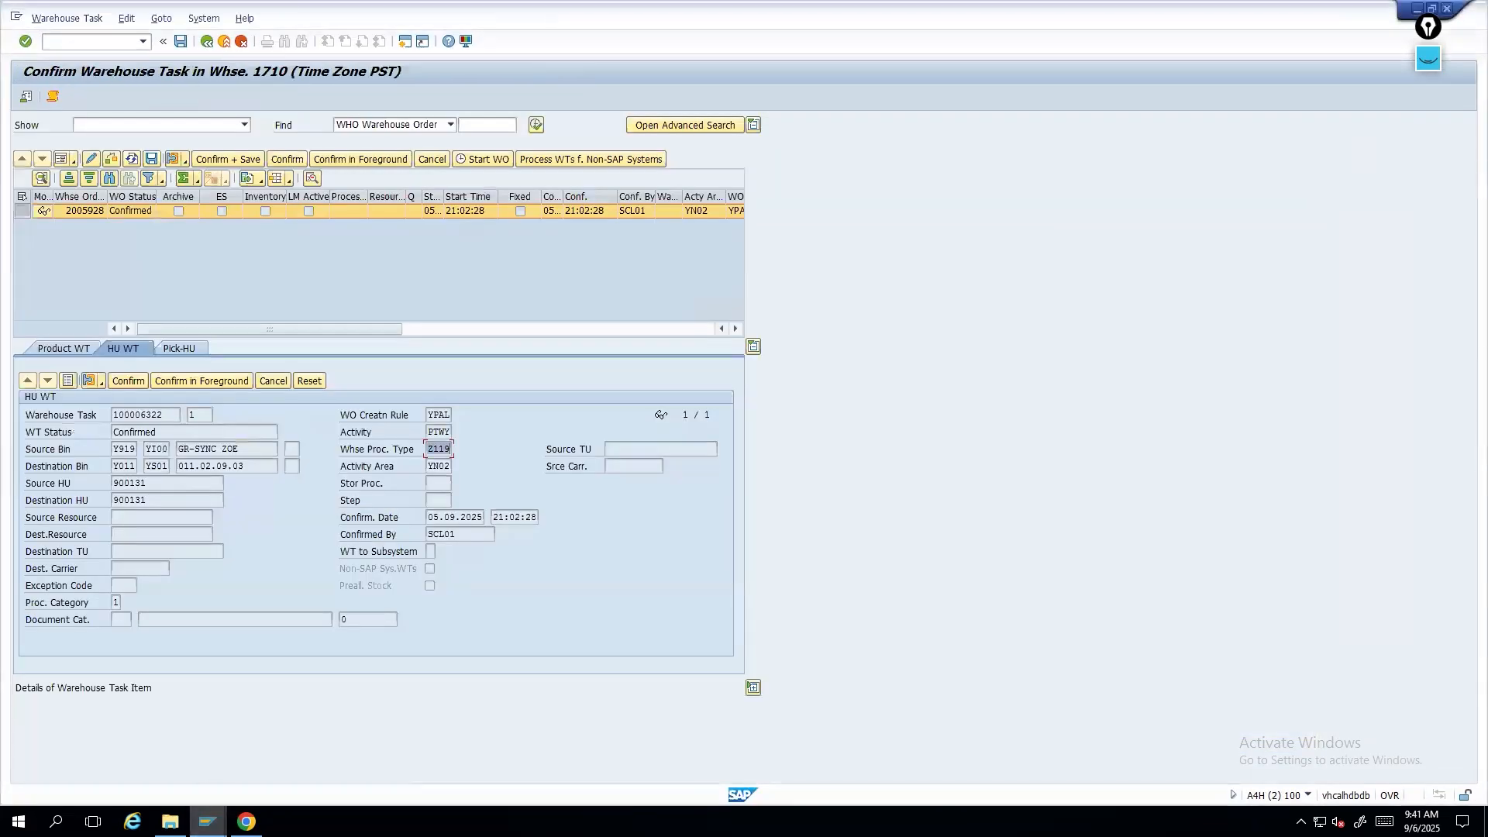
pyautogui.moveTo(207, 820)
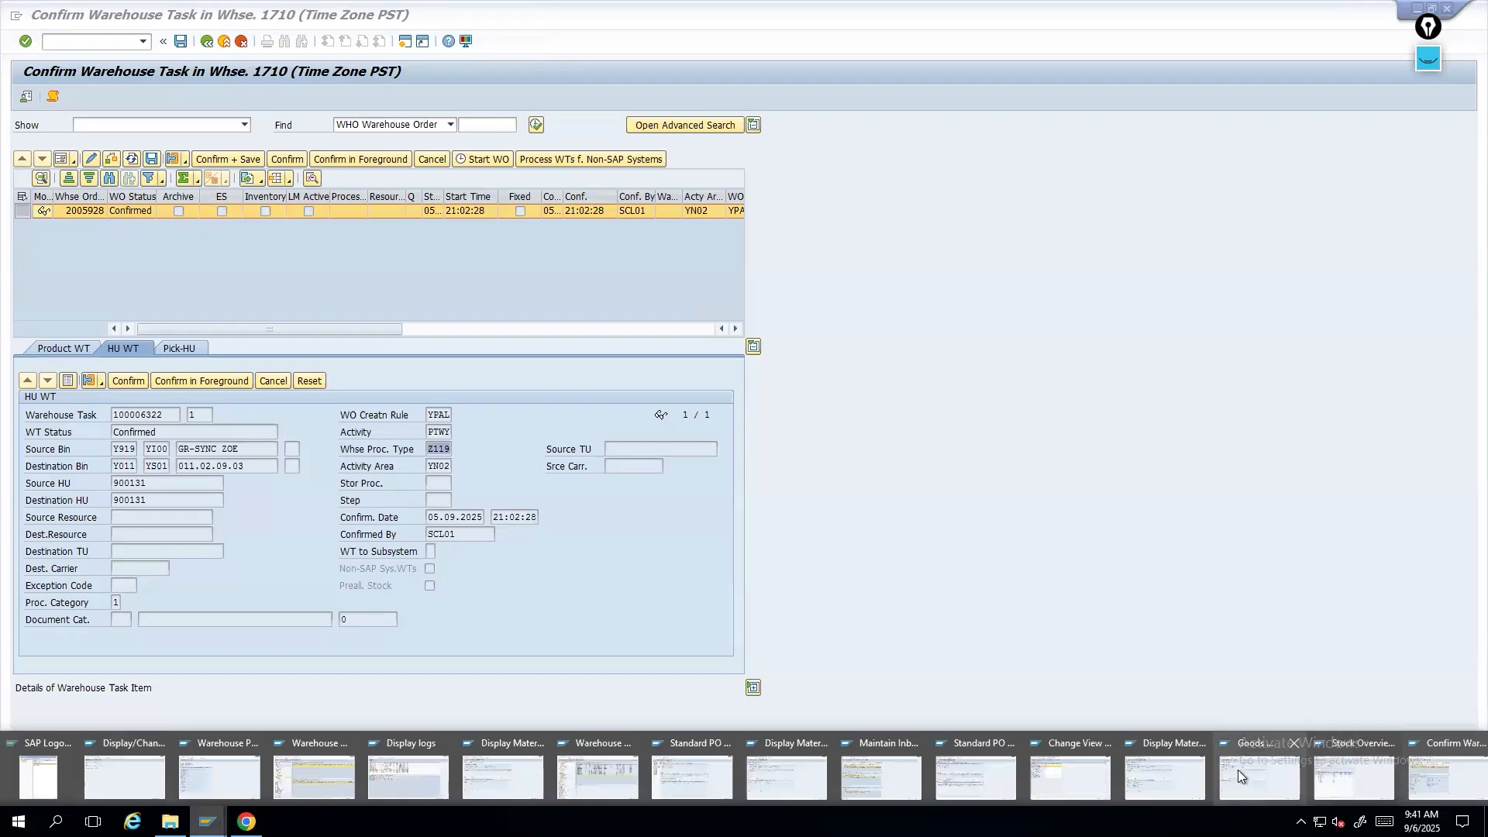
pyautogui.moveTo(1369, 747)
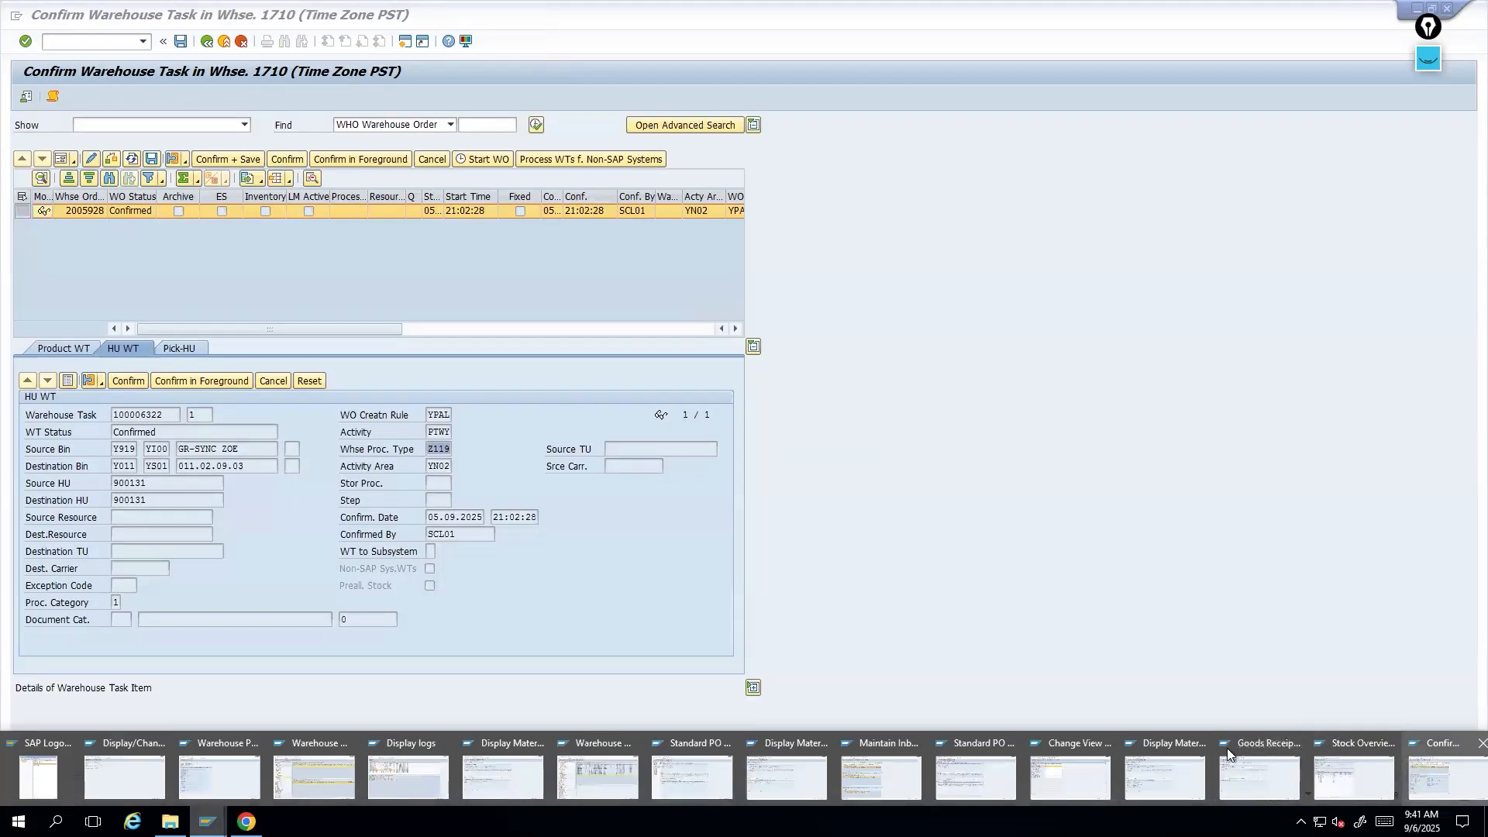
pyautogui.click(1073, 761)
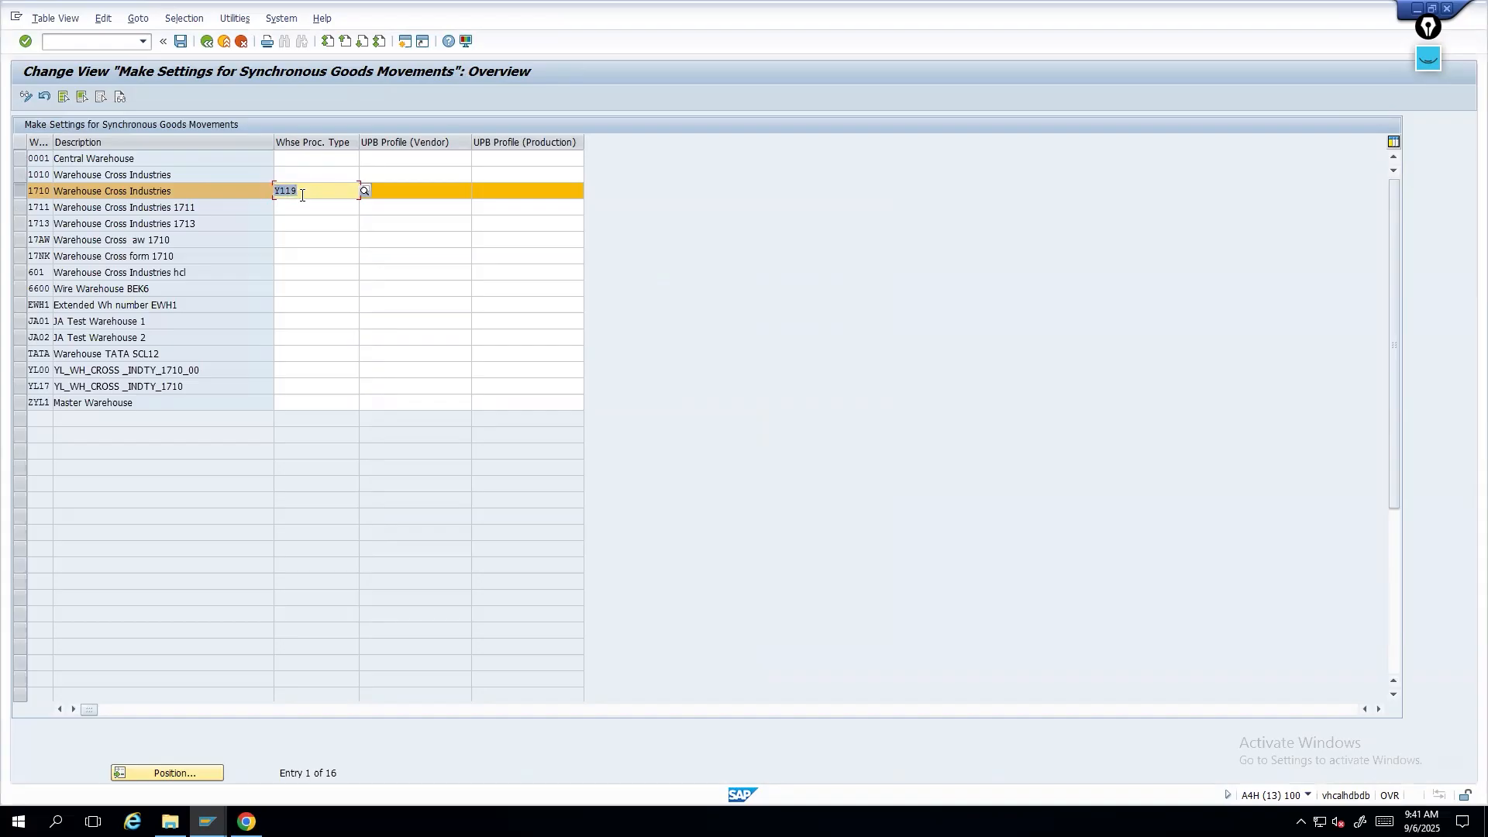
# - Select warehouse 1710's process type entry in the synchronous goods movement settings and return to the Display IMG
pyautogui.moveTo(310, 191); pyautogui.dragTo(280, 191)
pyautogui.doubleClick(276, 189)
pyautogui.moveTo(207, 821)
pyautogui.click(210, 43)
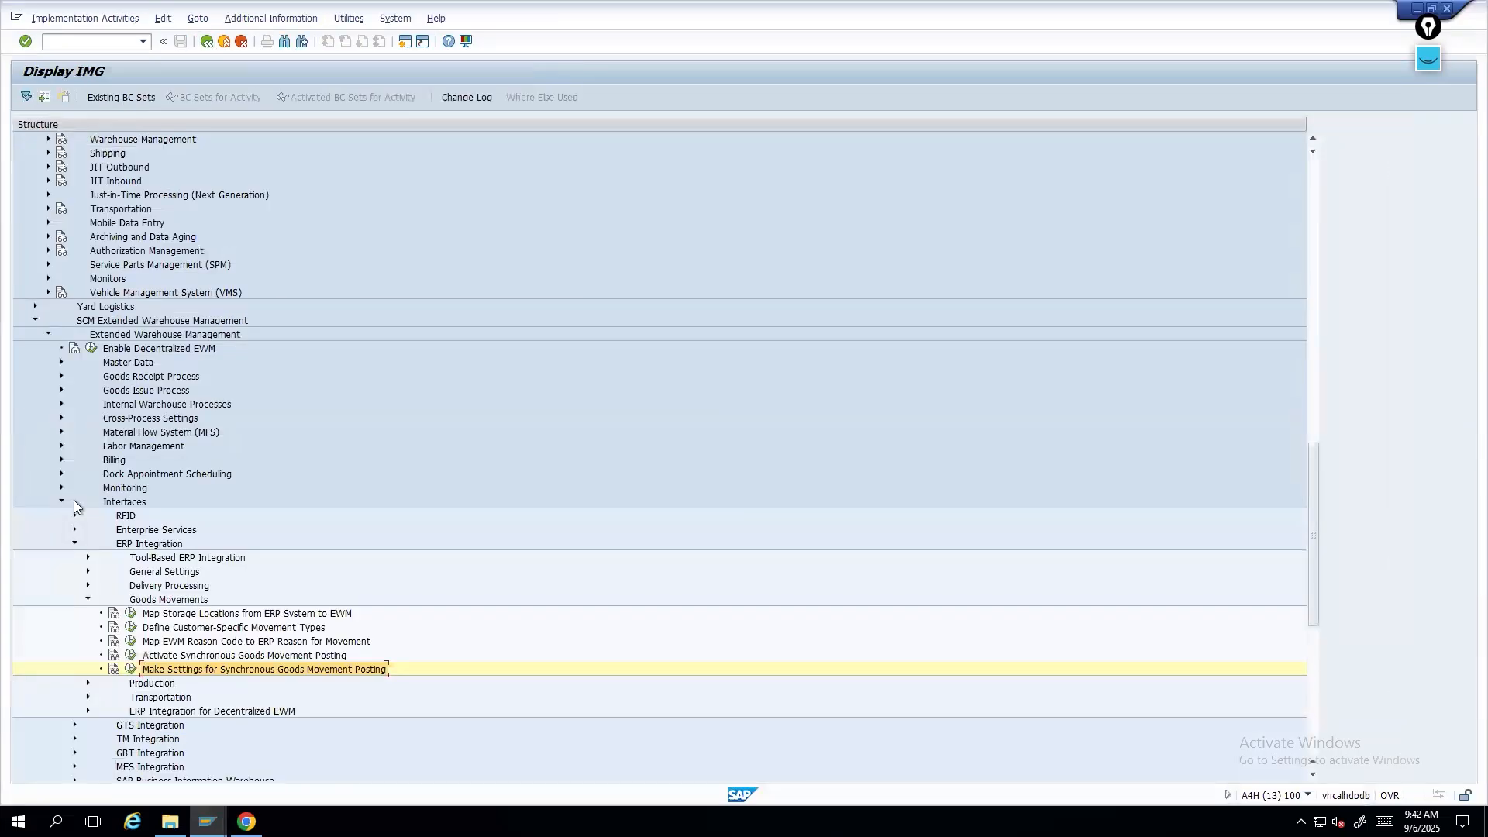
# - Under Cross-Process Settings, expand Warehouse Task and open Define Warehouse Process Type
pyautogui.click(62, 417)
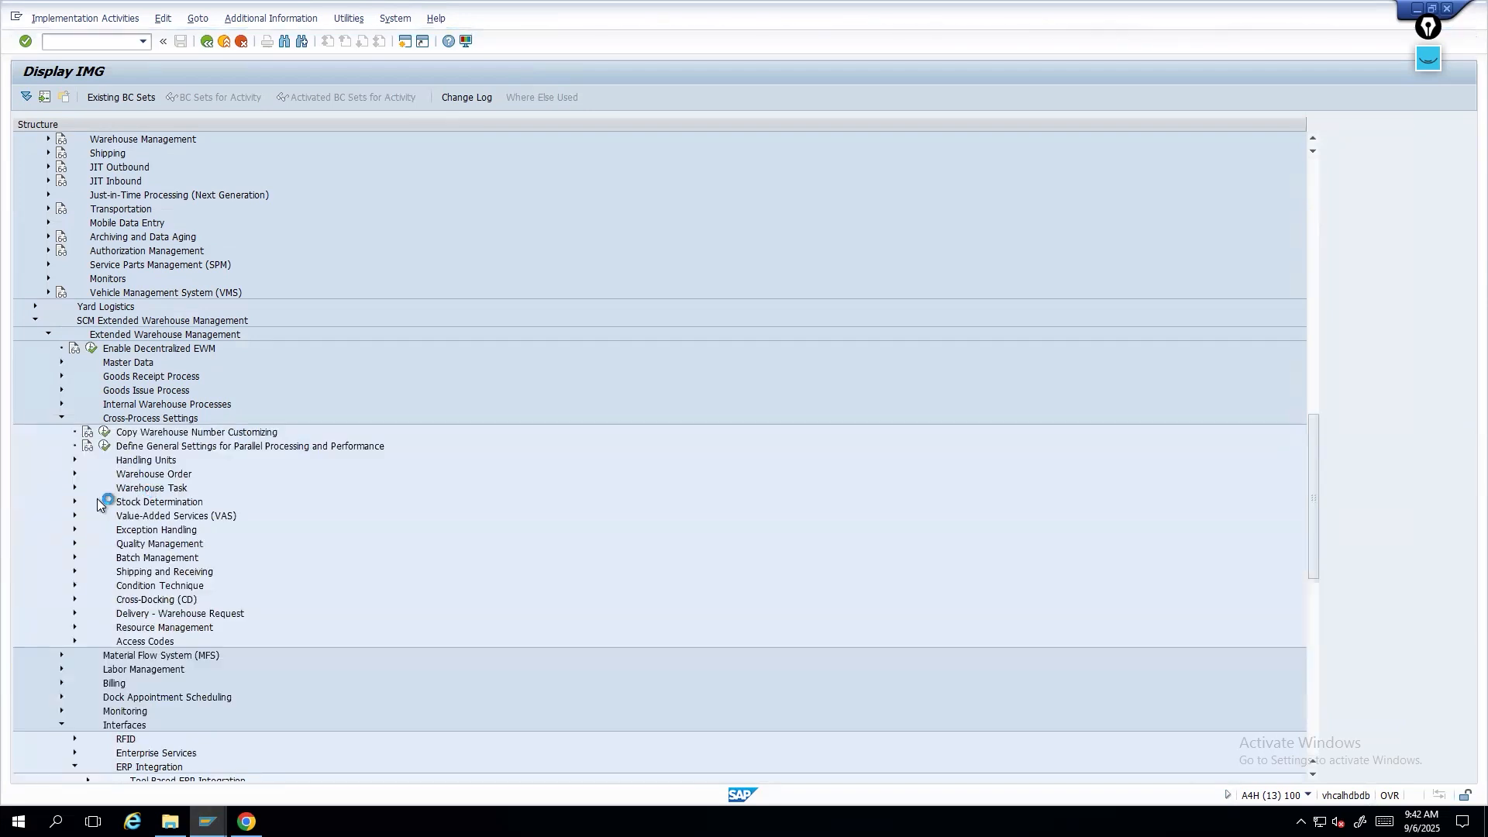
pyautogui.click(74, 487)
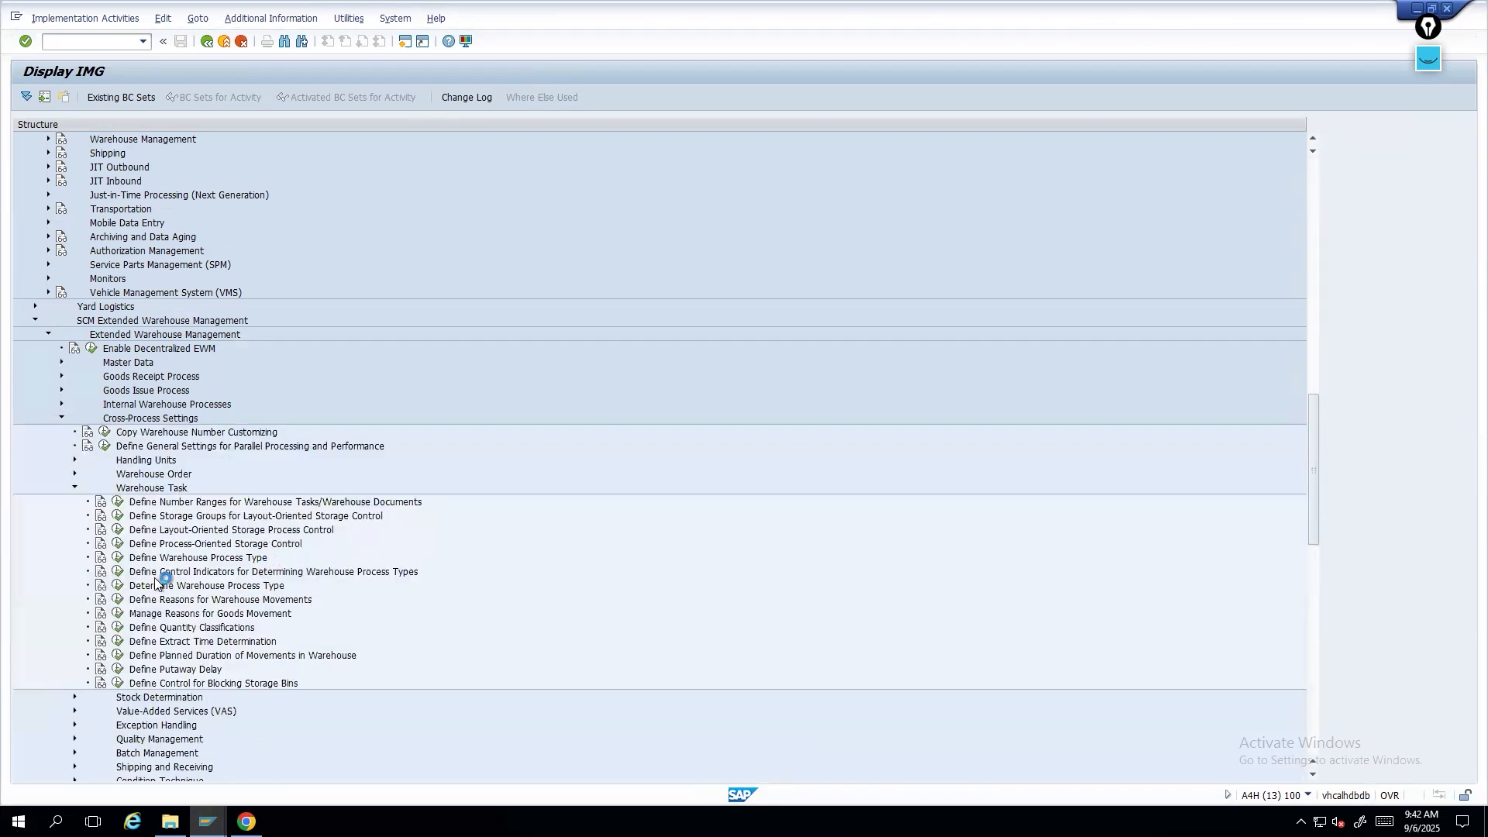
pyautogui.click(118, 557)
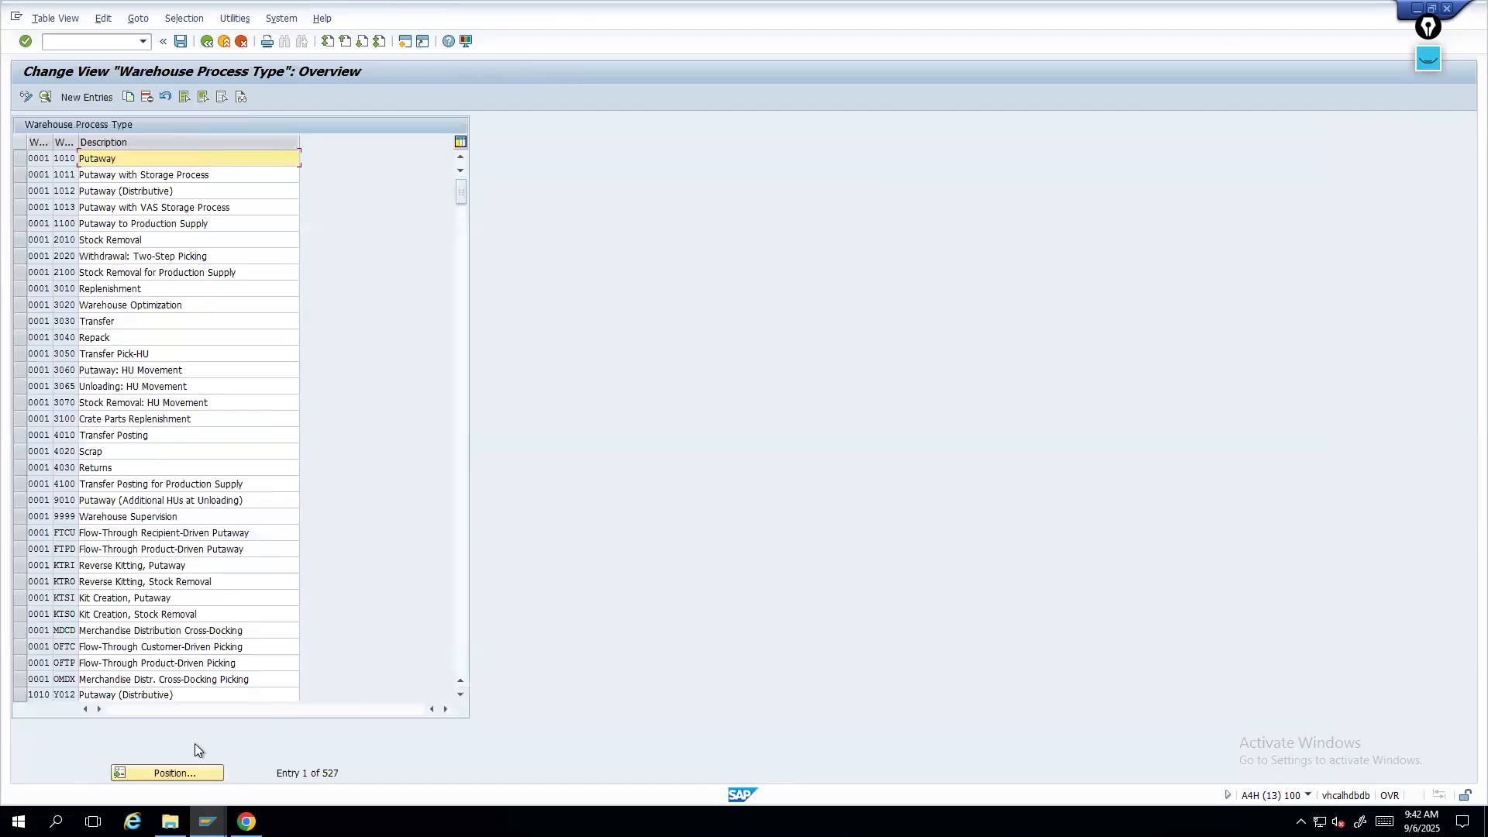
# - Position the process type list at warehouse 1710, process type Y119
pyautogui.click(169, 773)
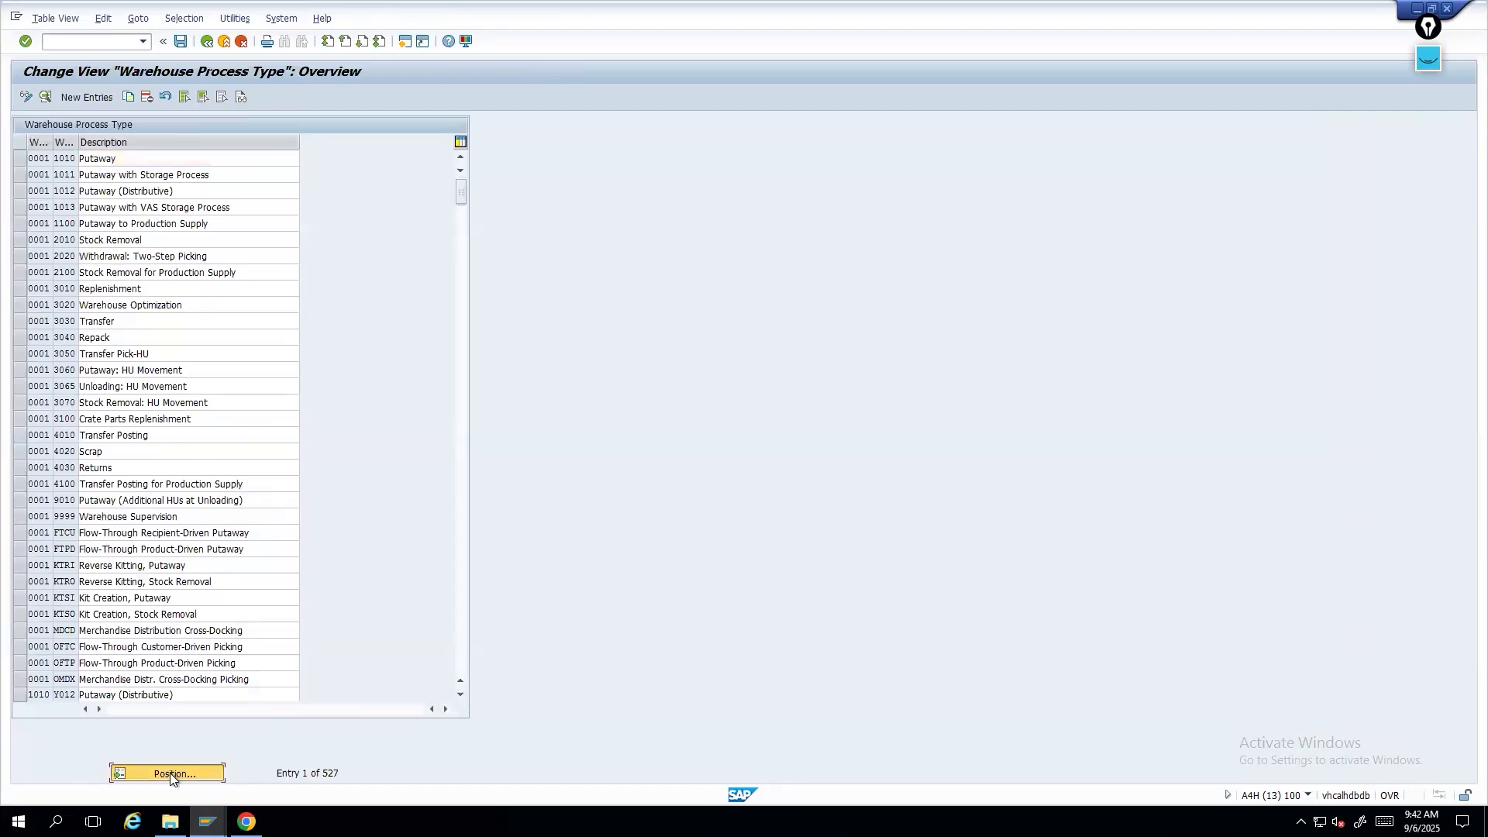
pyautogui.click(164, 218)
pyautogui.click(168, 222)
pyautogui.click(166, 221)
pyautogui.click(167, 232)
pyautogui.click(161, 234)
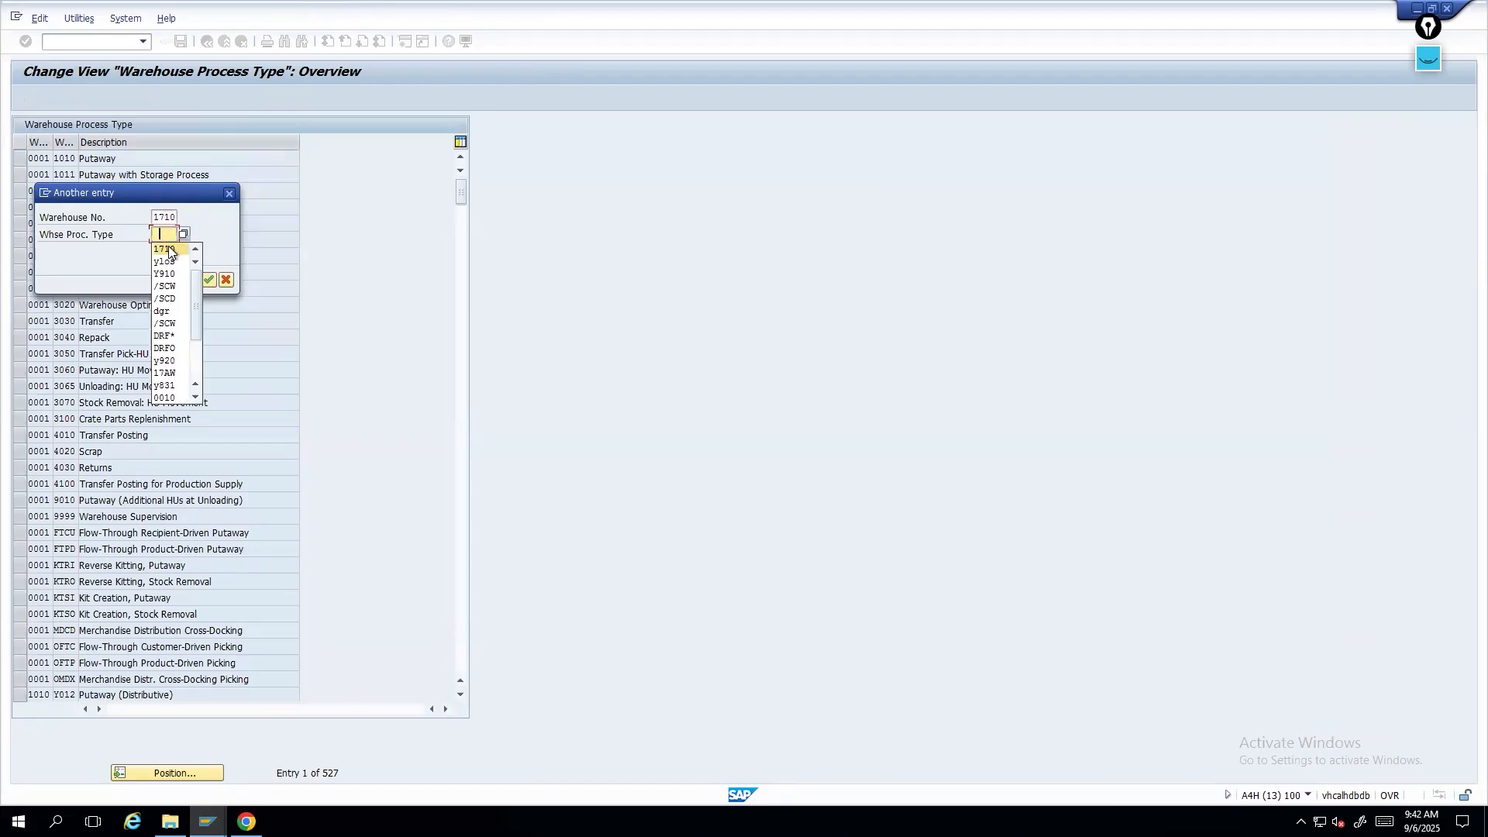
pyautogui.click(165, 236)
pyautogui.write('y1')
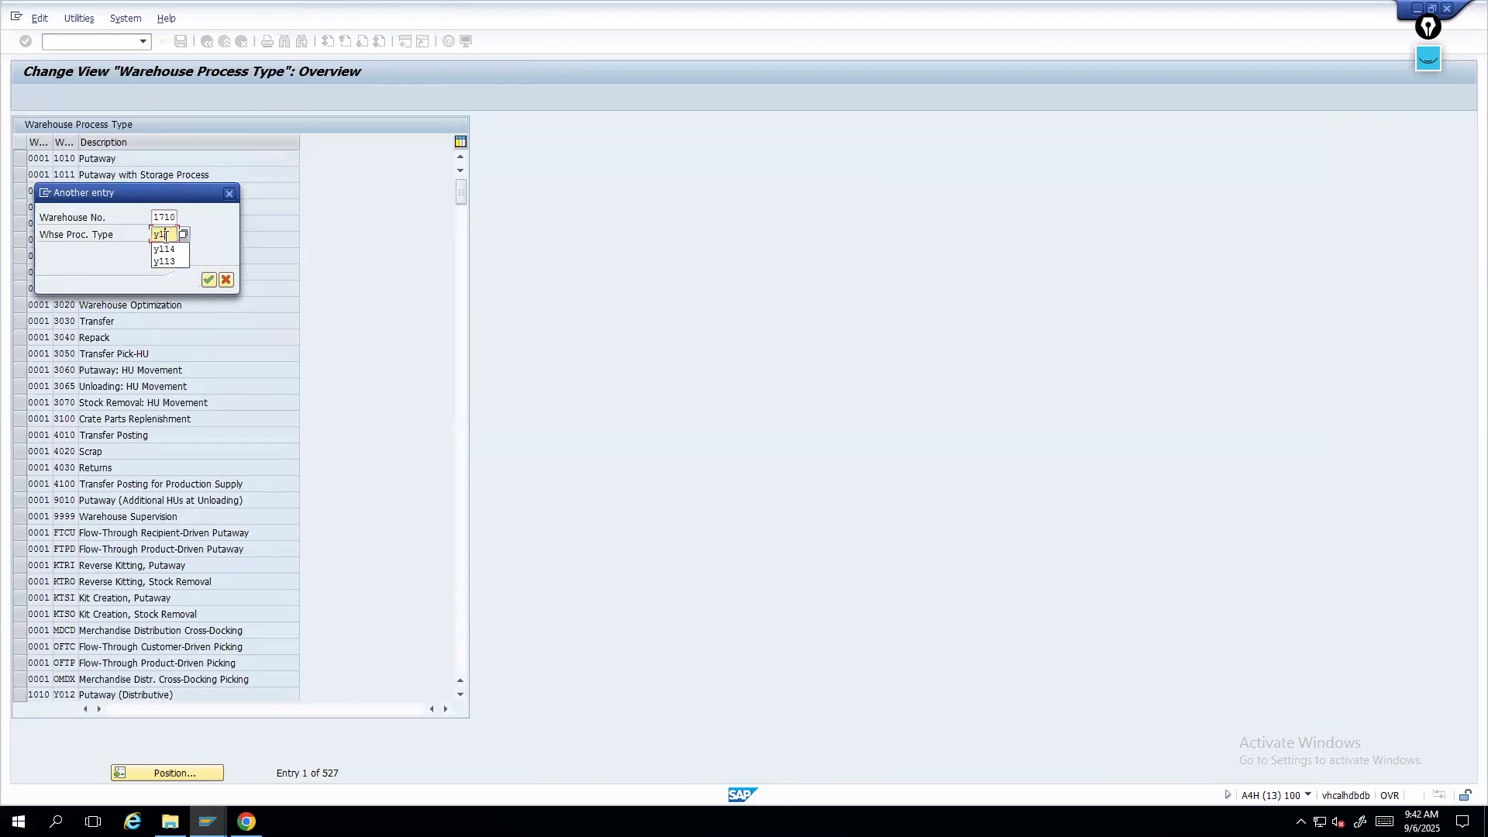
pyautogui.write('19')
pyautogui.press('Return')
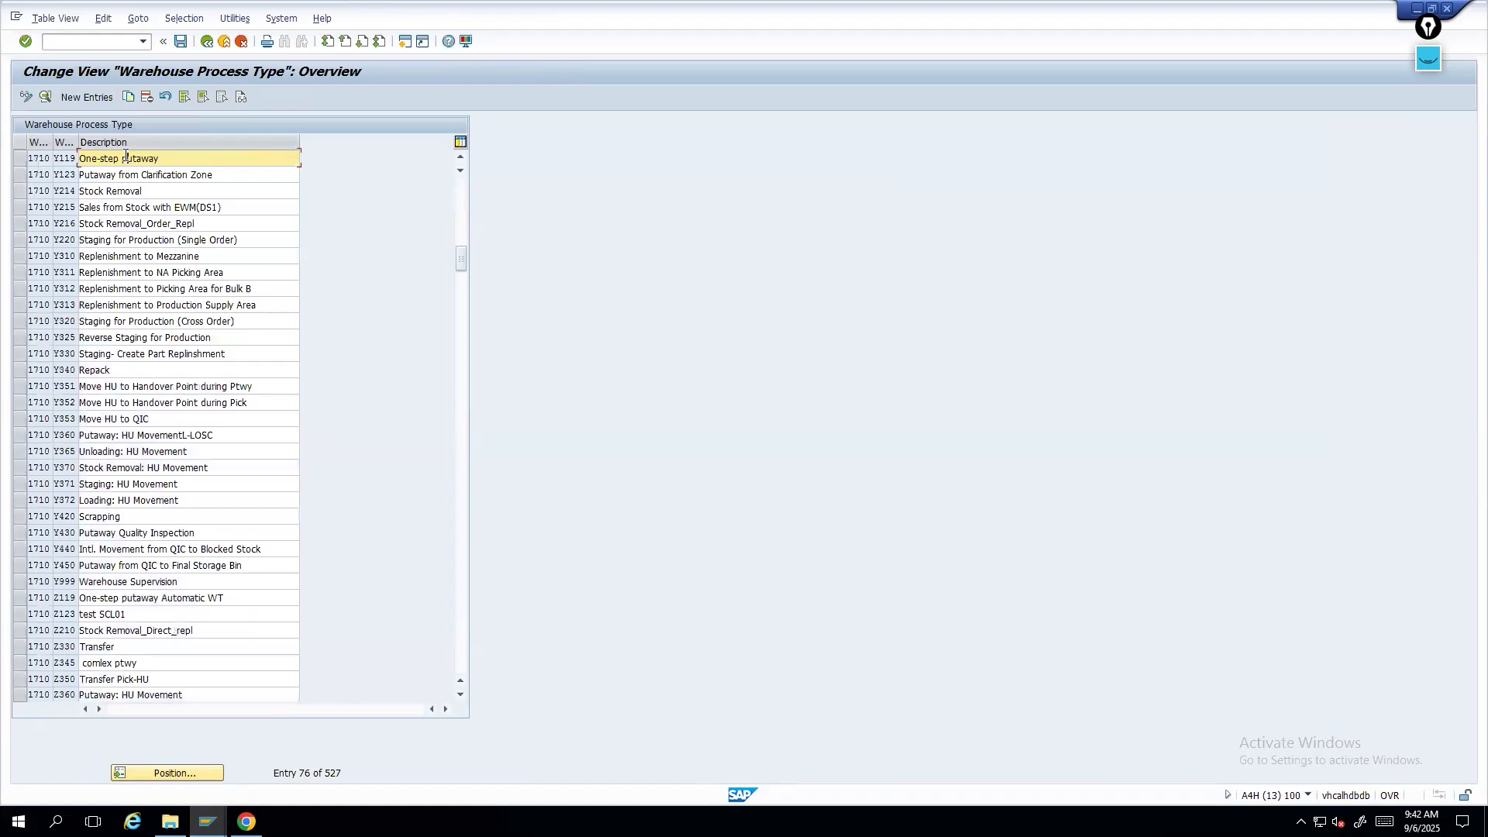
# - Open process type Y119's details for warehouse 1710 and return to the list
pyautogui.doubleClick(126, 158)
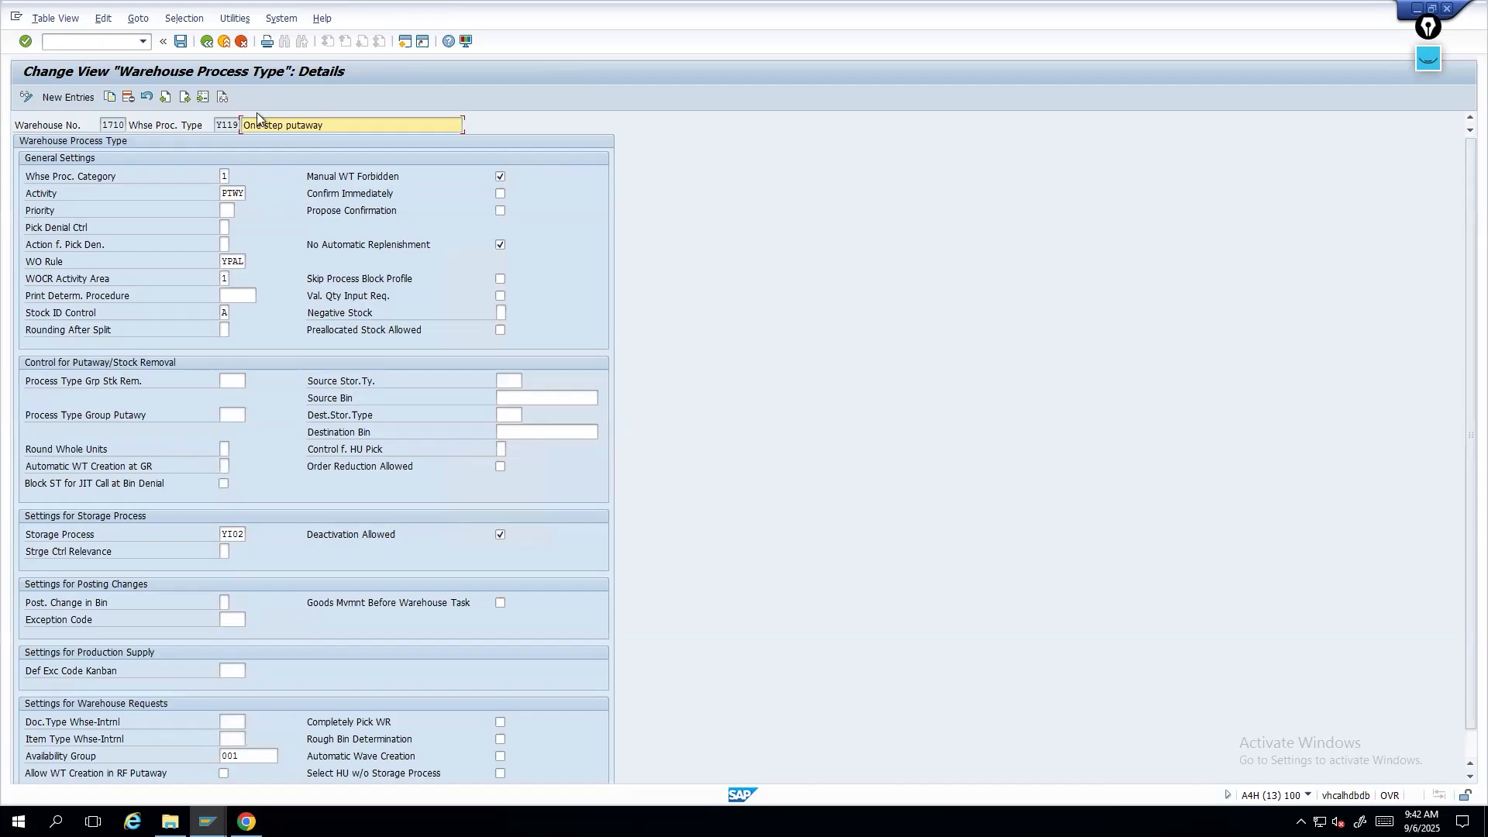
pyautogui.moveTo(217, 124); pyautogui.dragTo(240, 120)
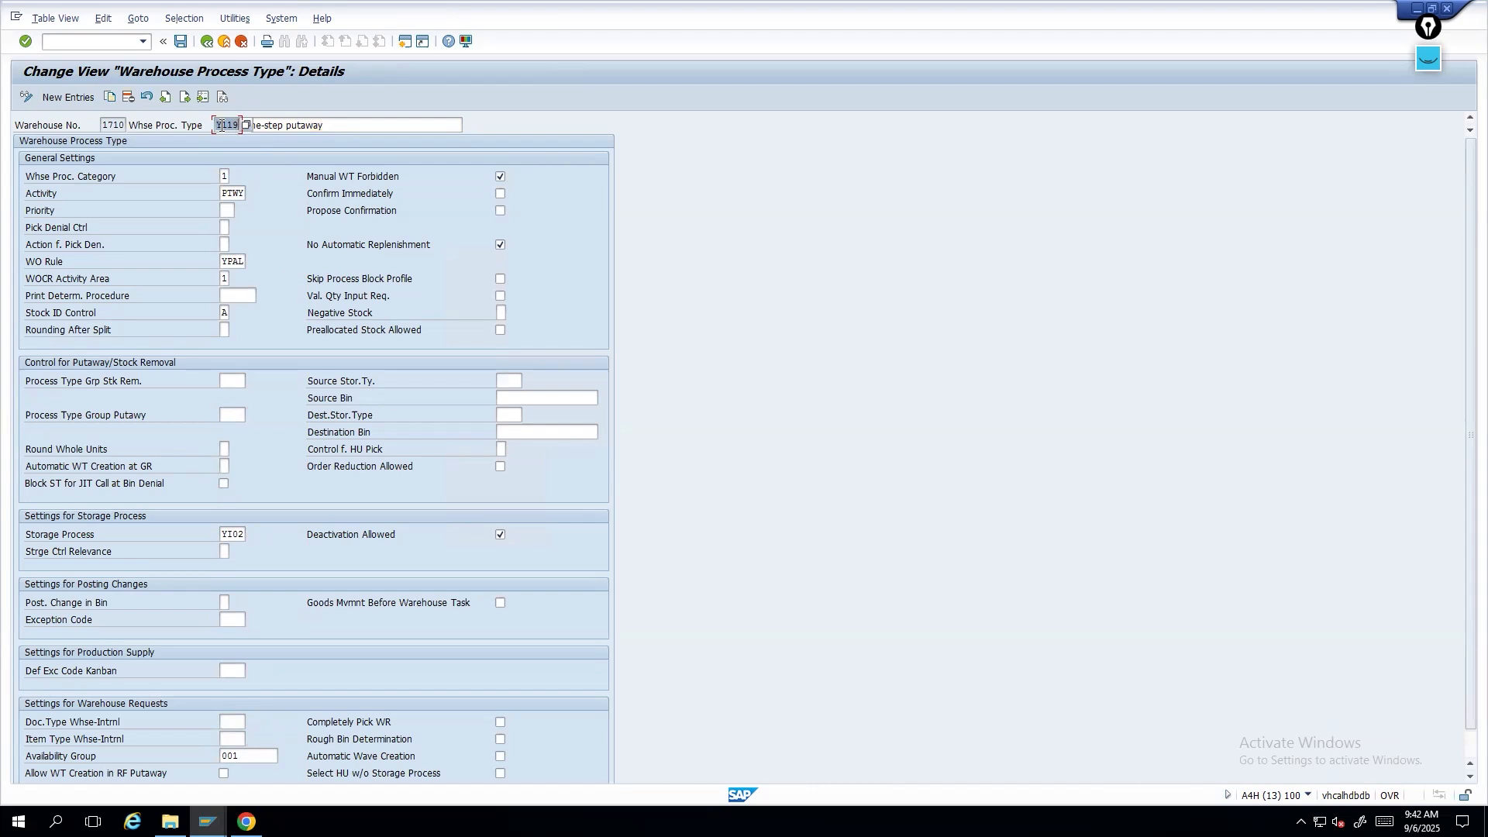
pyautogui.click(204, 43)
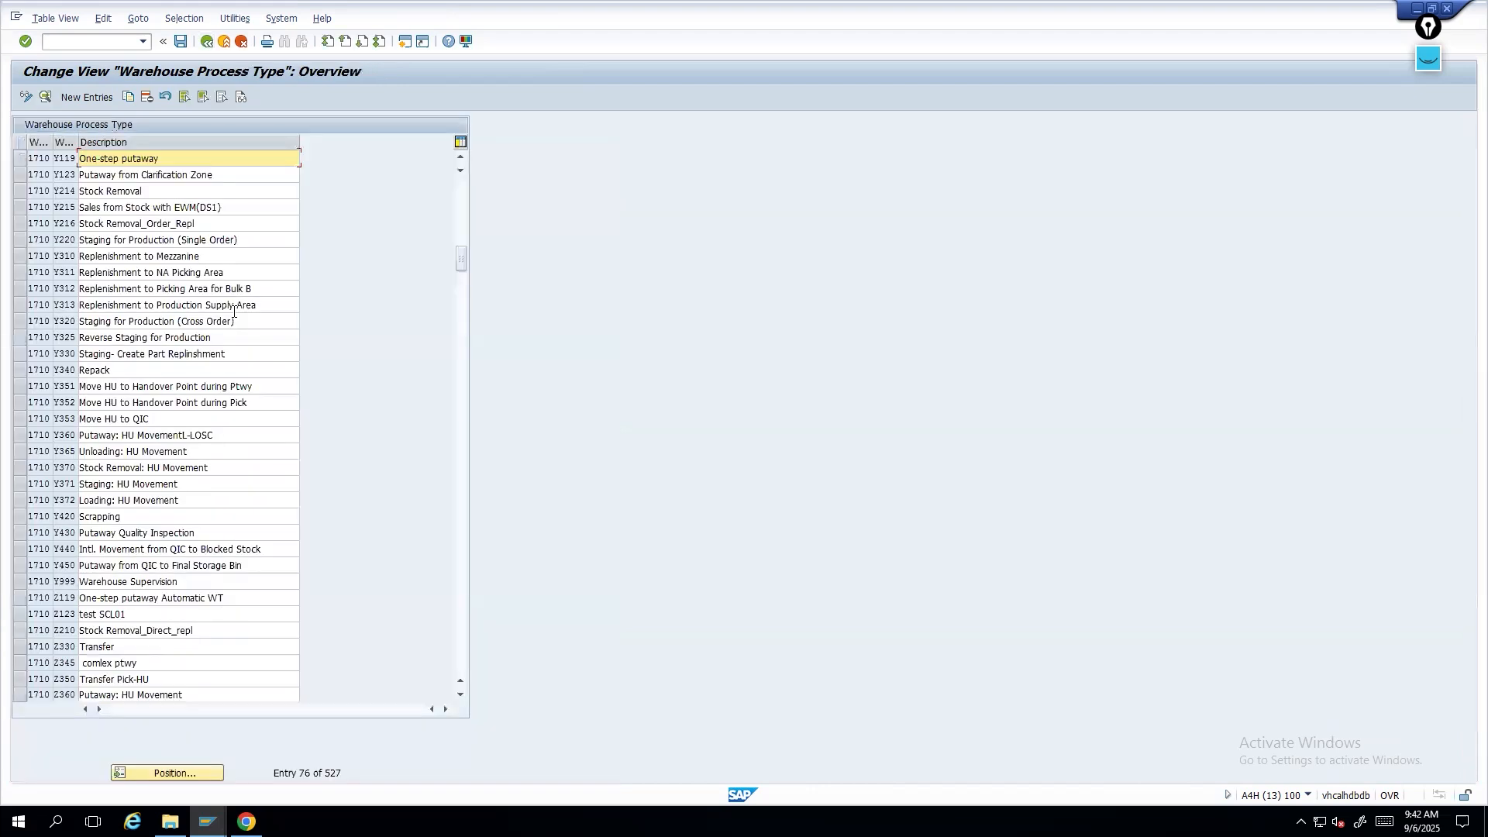
# - Open process type Z119's details and choose Inactive for Automatic WT Creation at GR, then return to the list
pyautogui.doubleClick(113, 597)
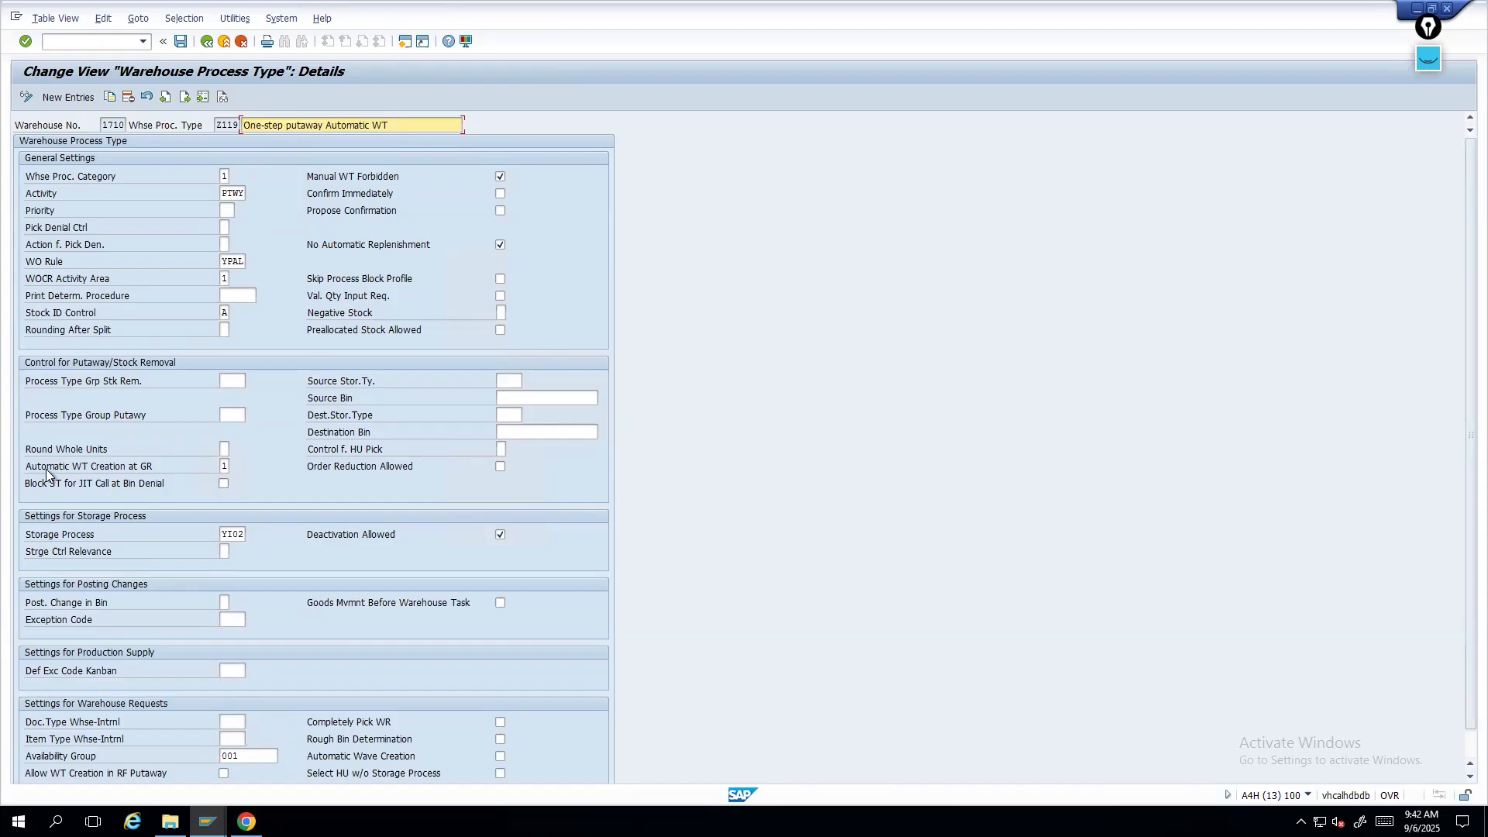
pyautogui.click(220, 466)
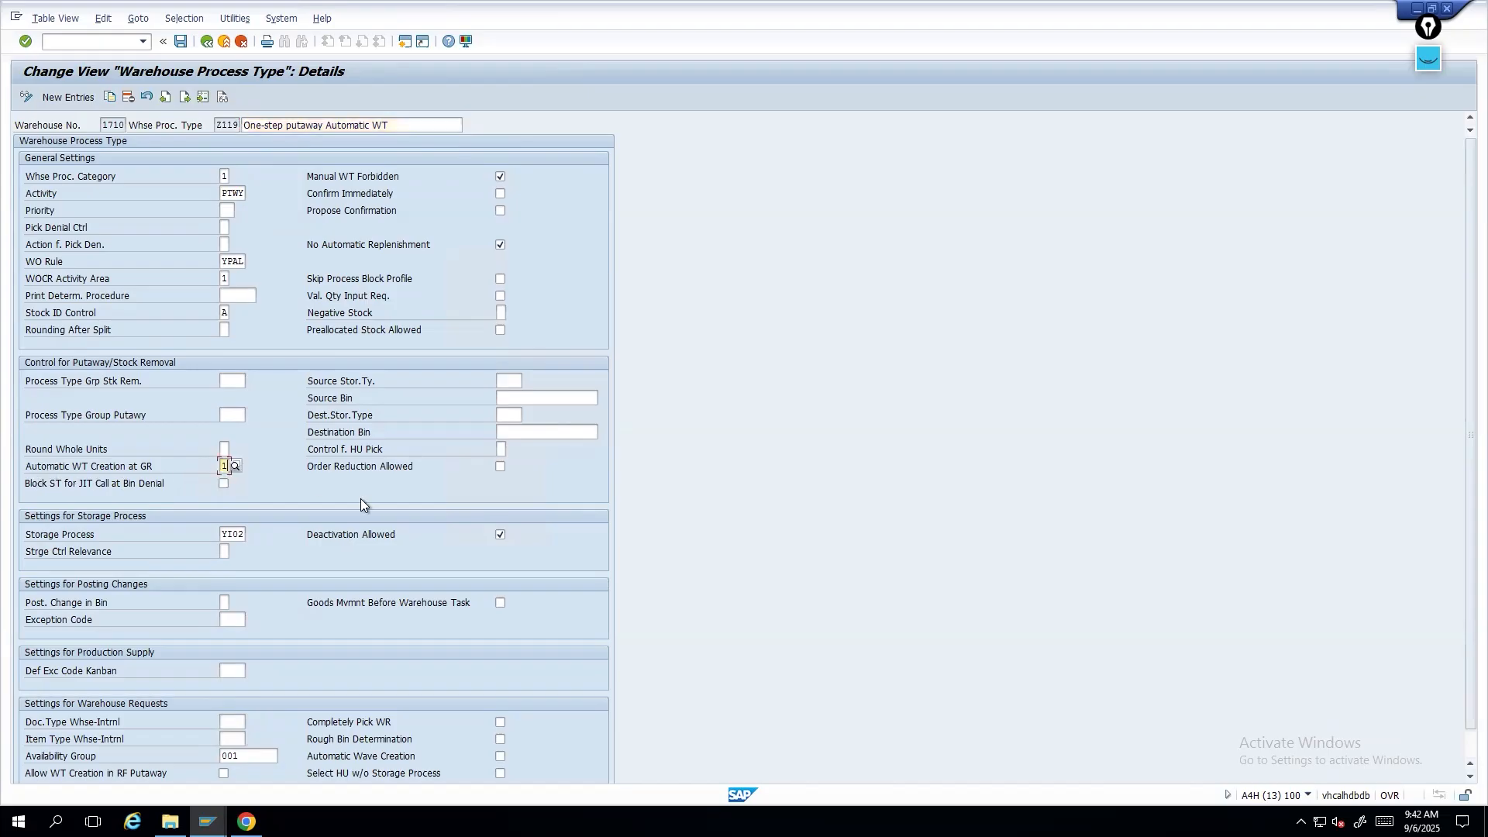
pyautogui.click(235, 468)
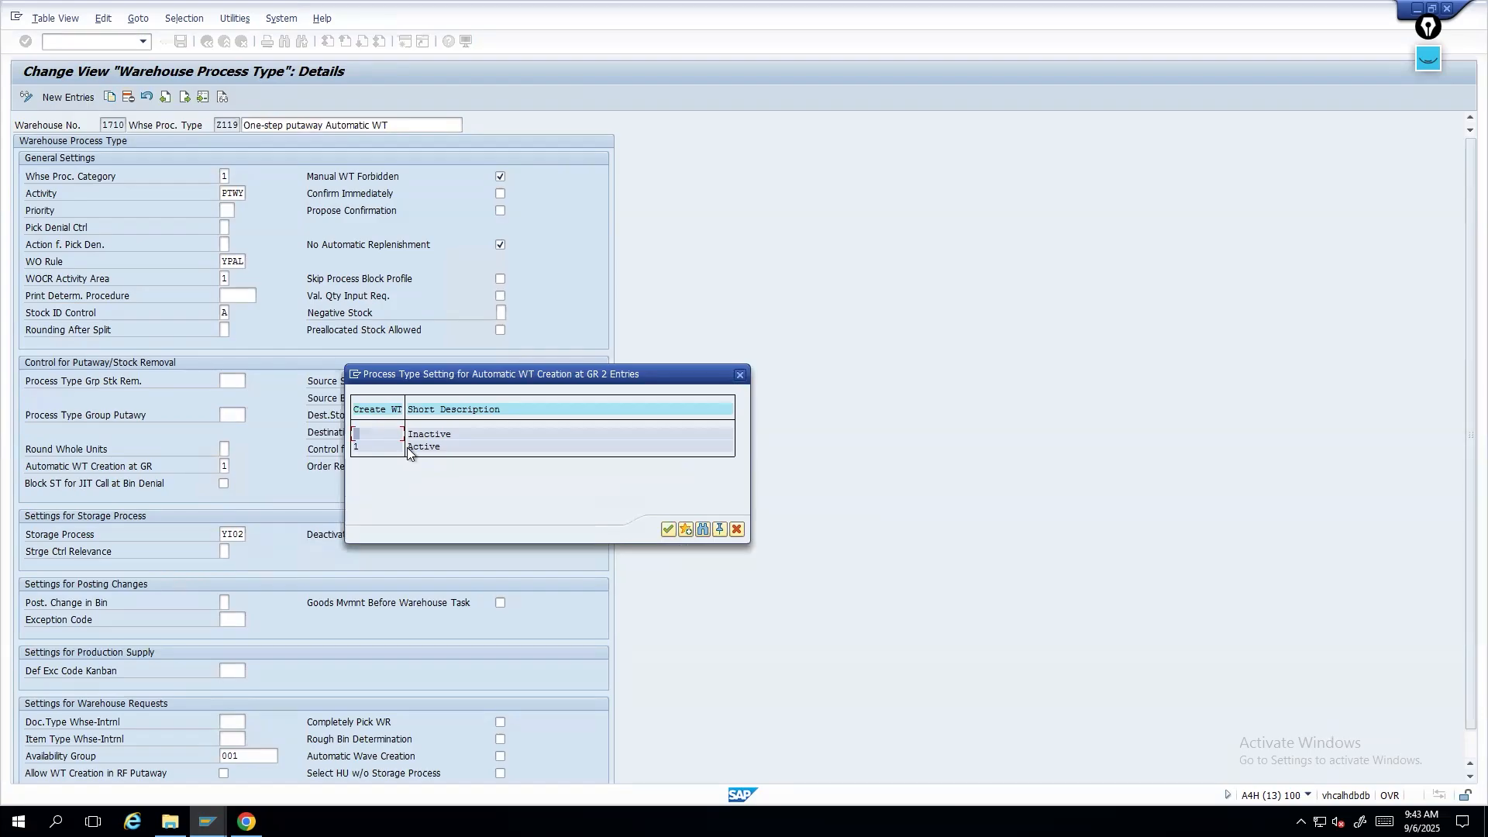
pyautogui.click(667, 530)
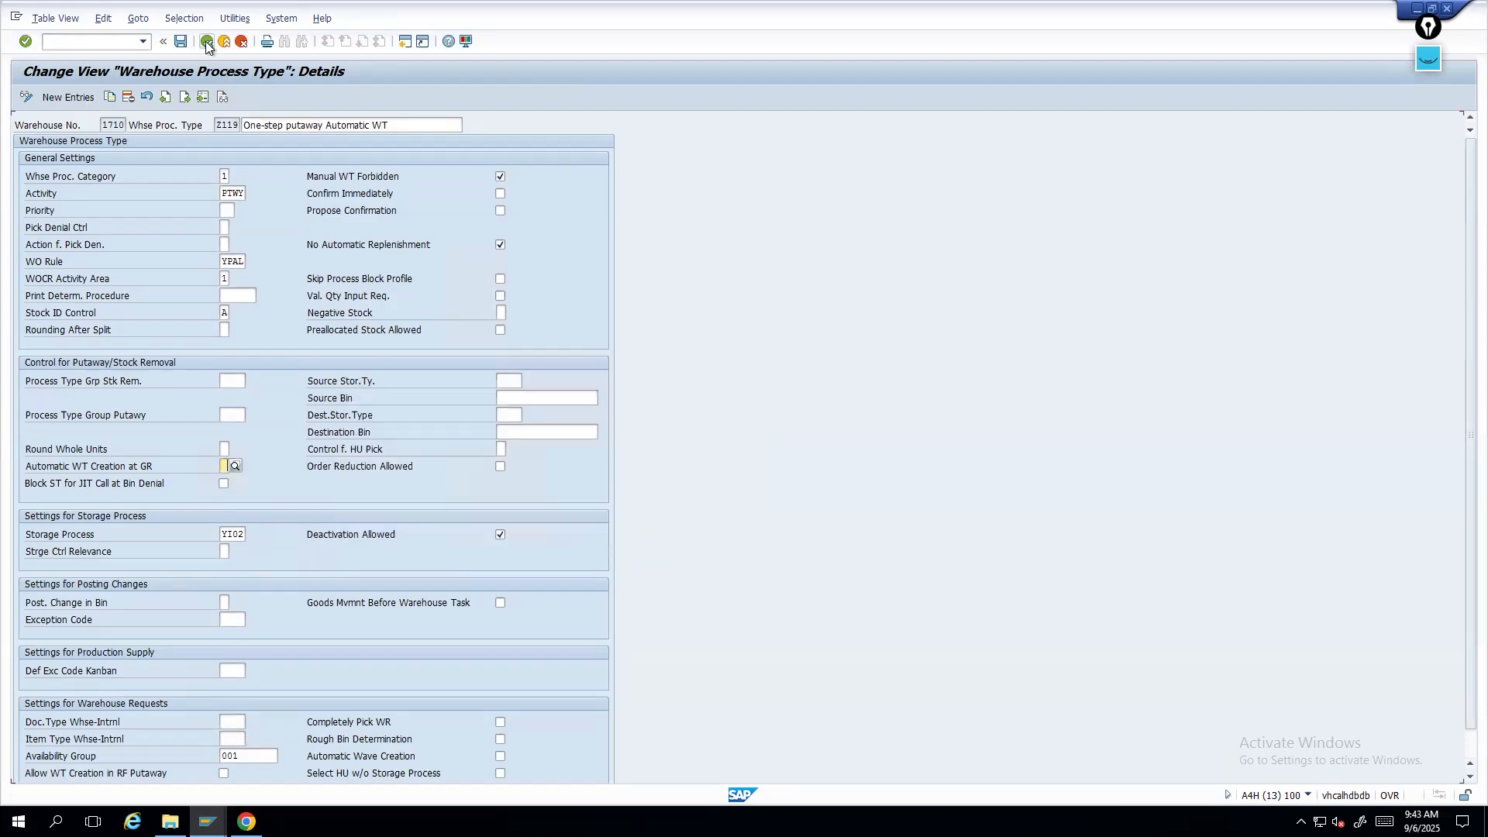
pyautogui.click(206, 40)
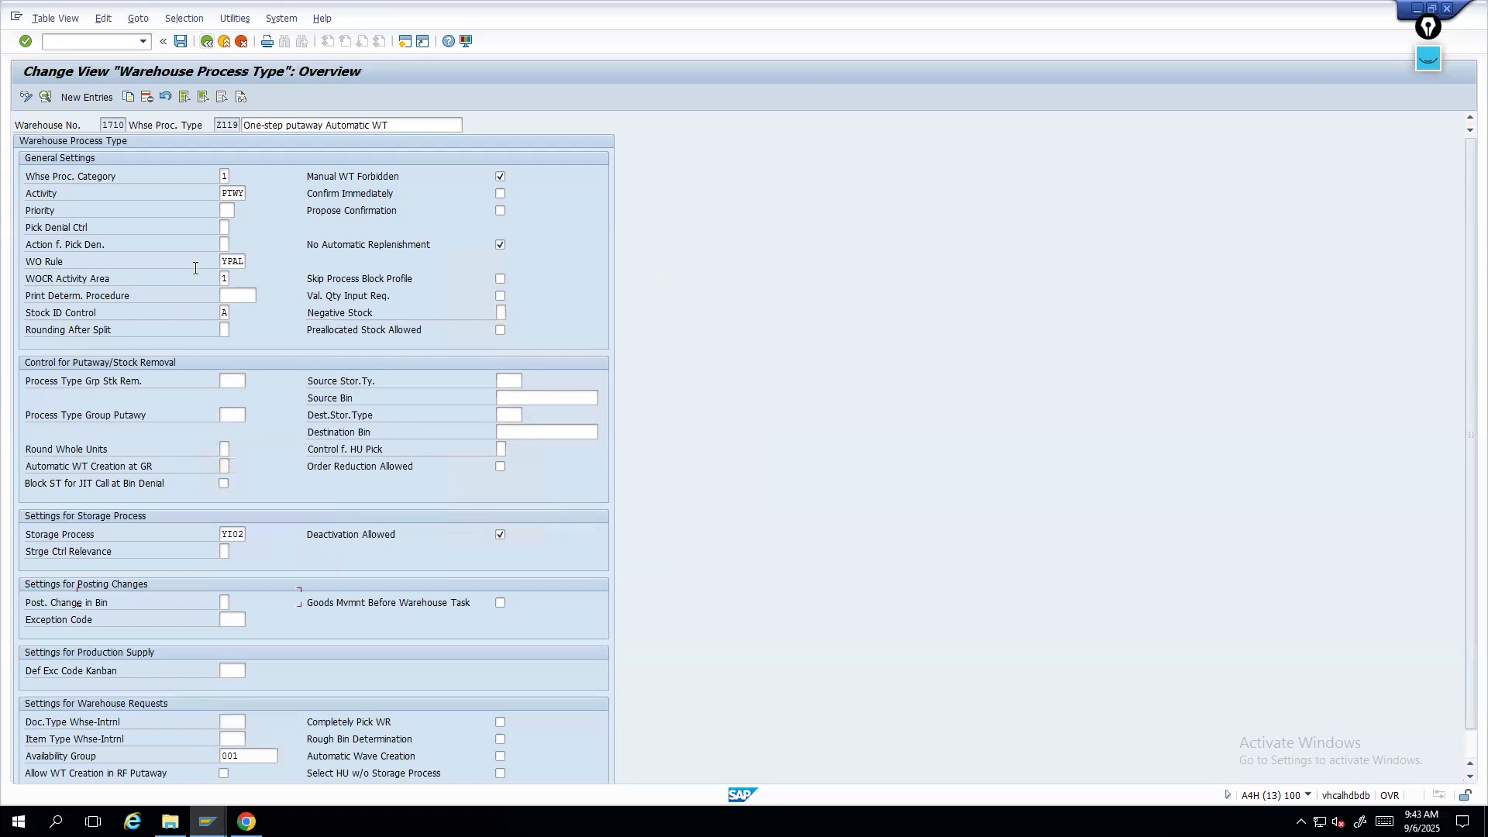
pyautogui.click(206, 40)
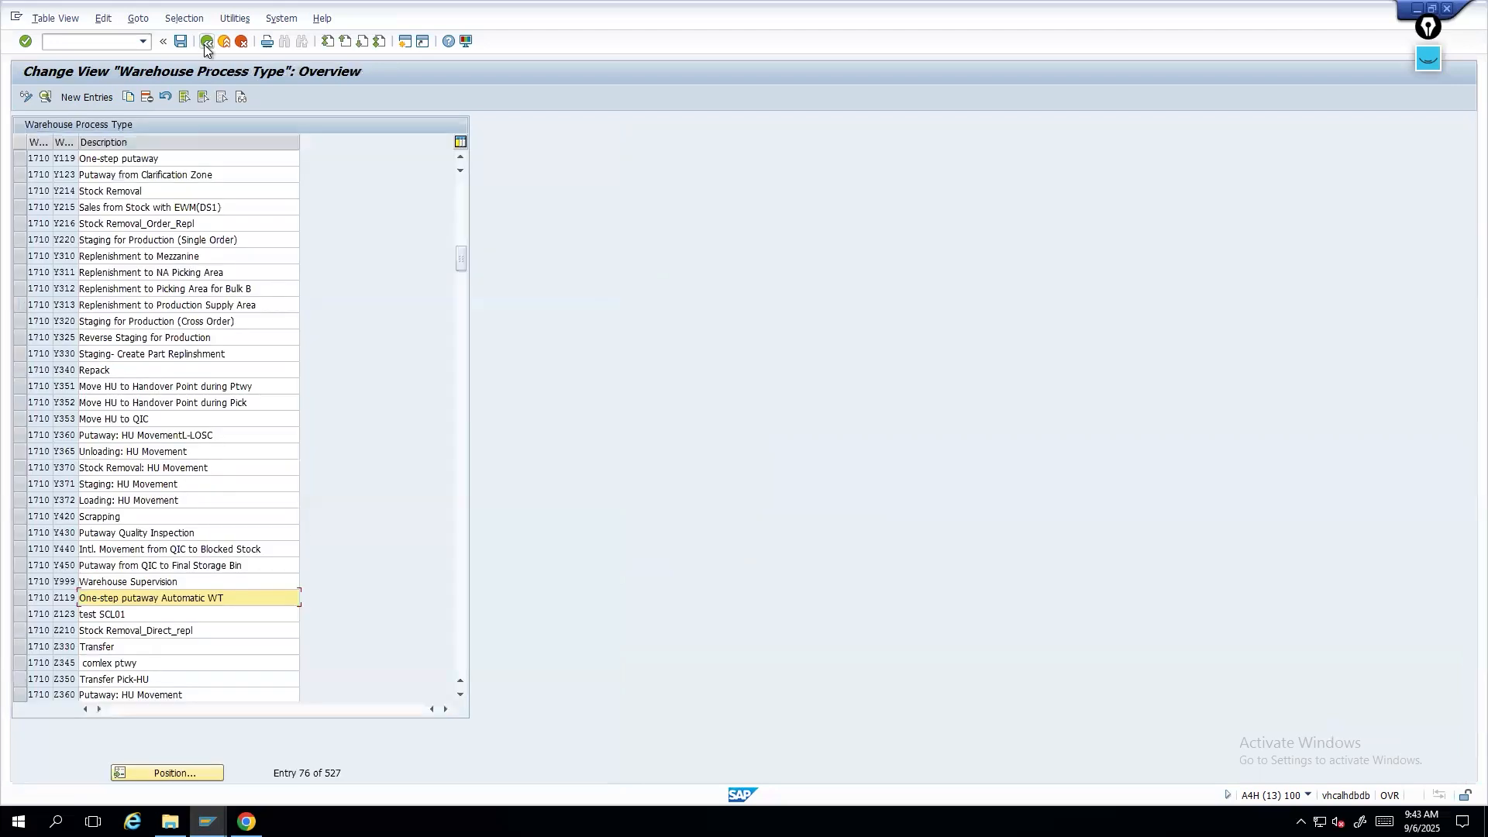
# - Return to the IMG and expand Goods Receipt Process and its Strategies node
pyautogui.click(280, 286)
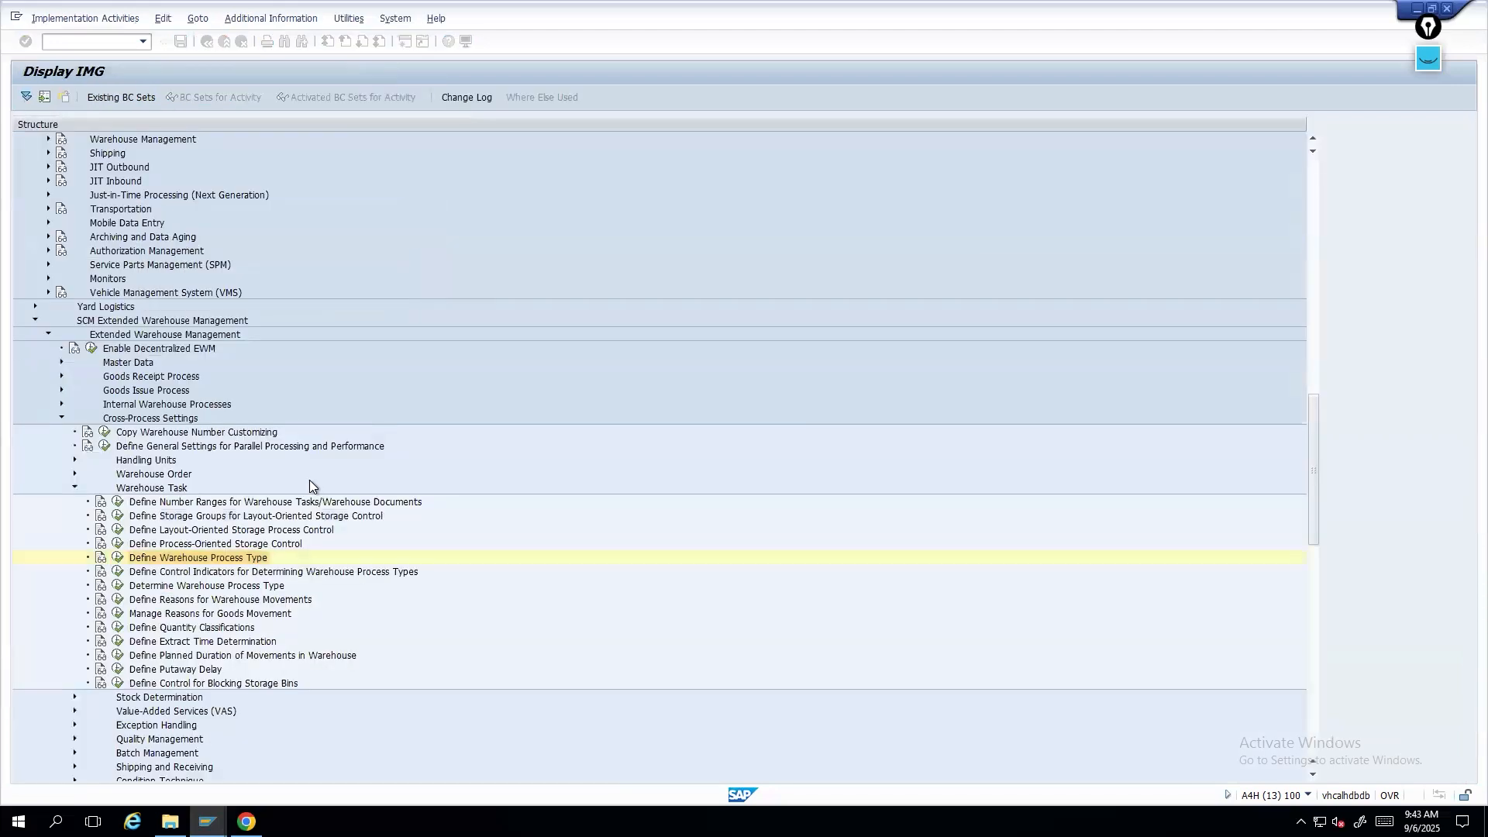
pyautogui.click(60, 376)
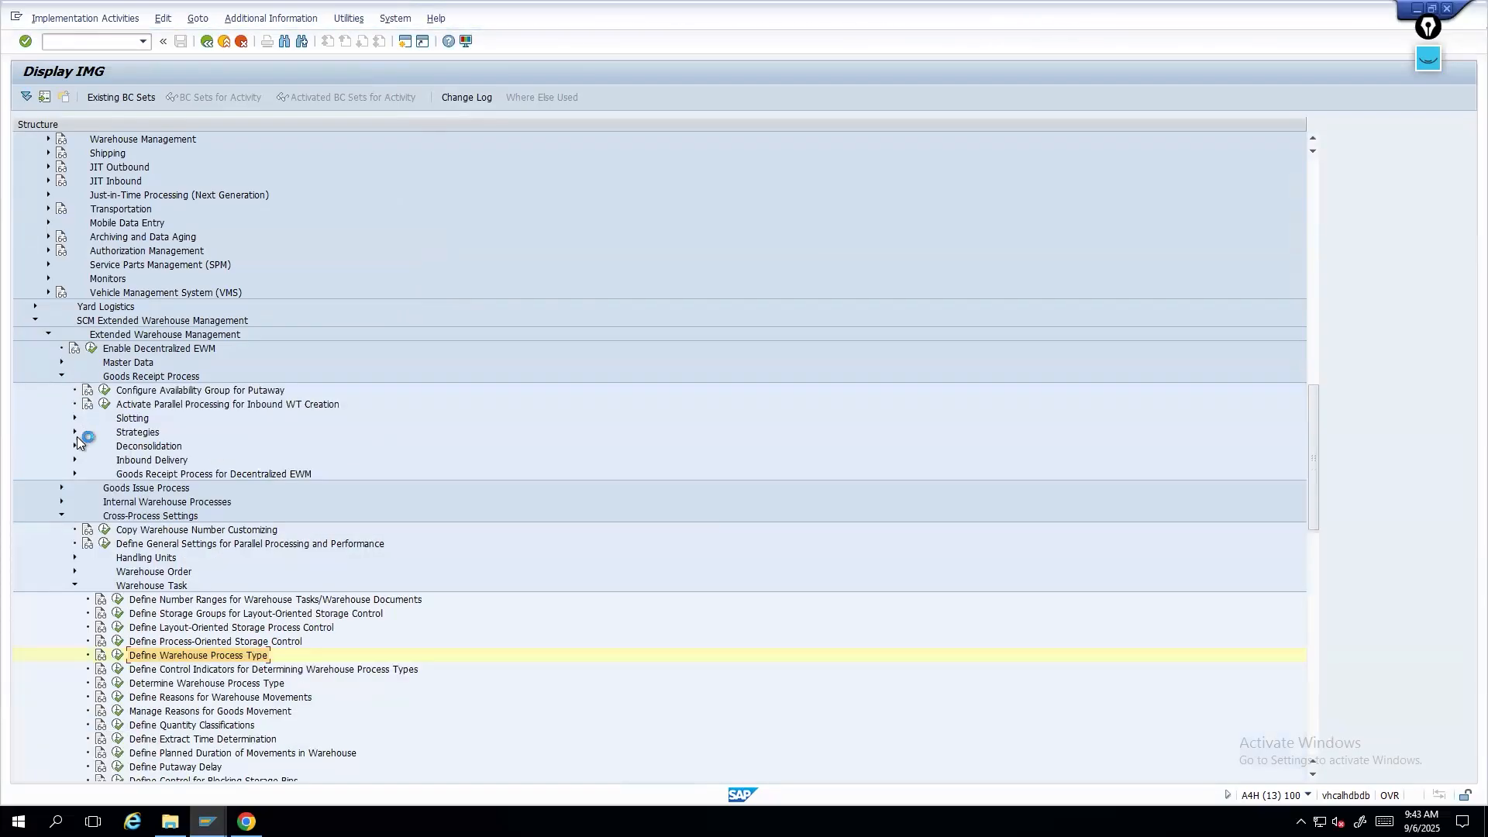
pyautogui.click(207, 821)
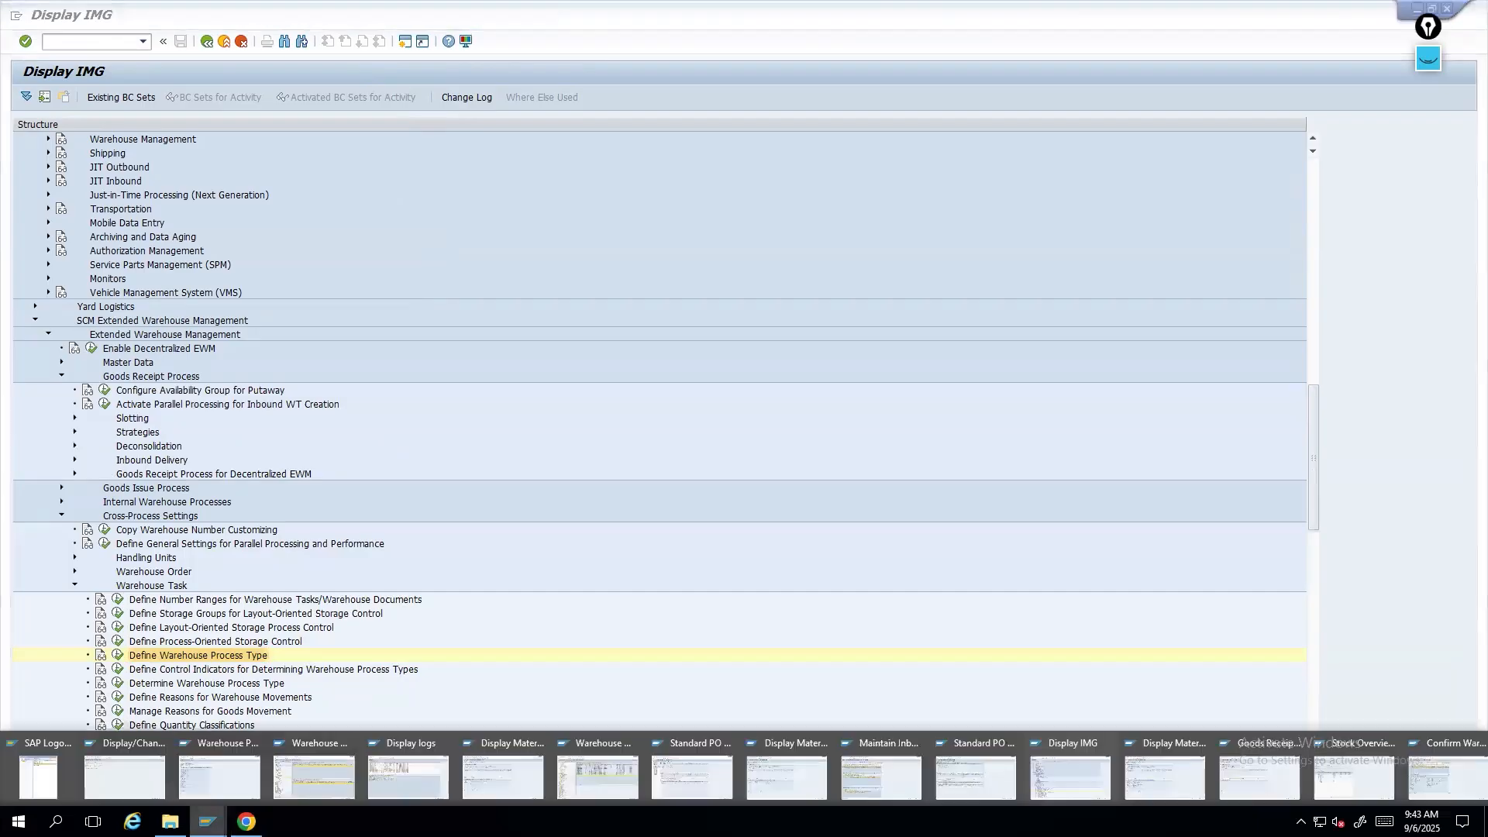
pyautogui.click(74, 431)
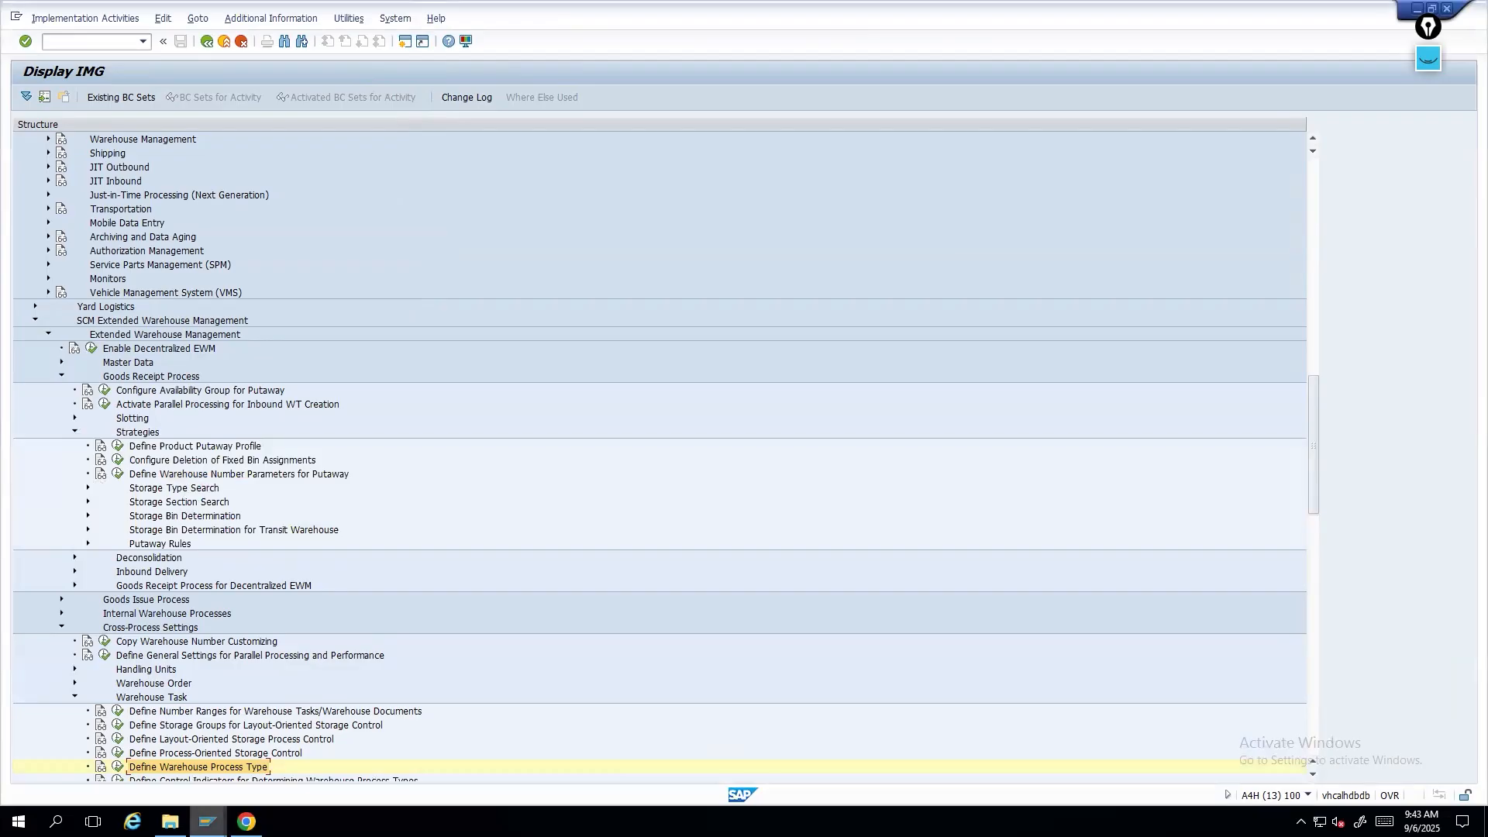
# - Leave the Stock Overview session and switch to the Confirm Warehouse Task session for warehouse 1710
pyautogui.click(206, 822)
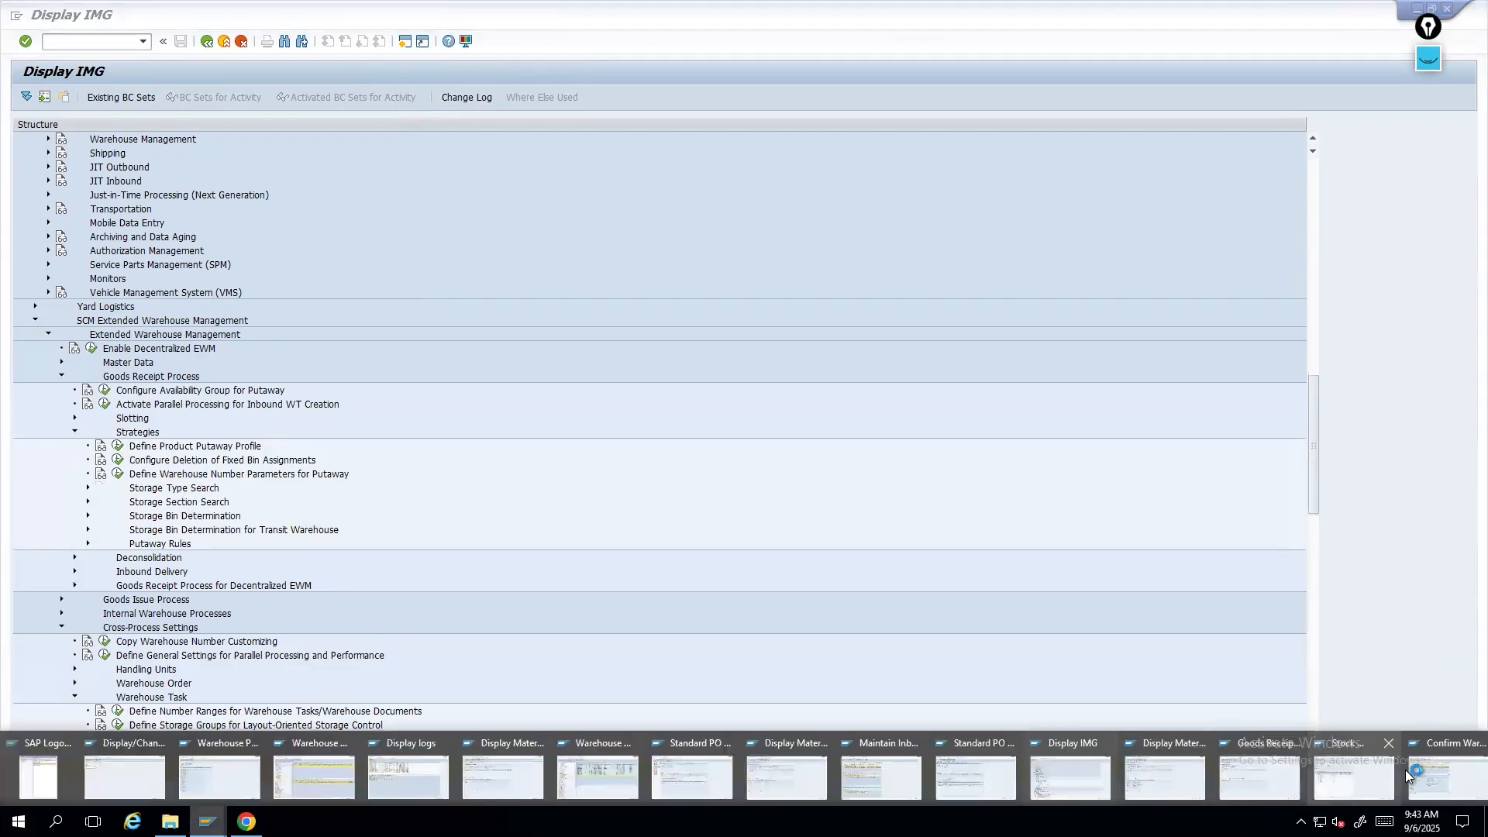
pyautogui.click(1356, 774)
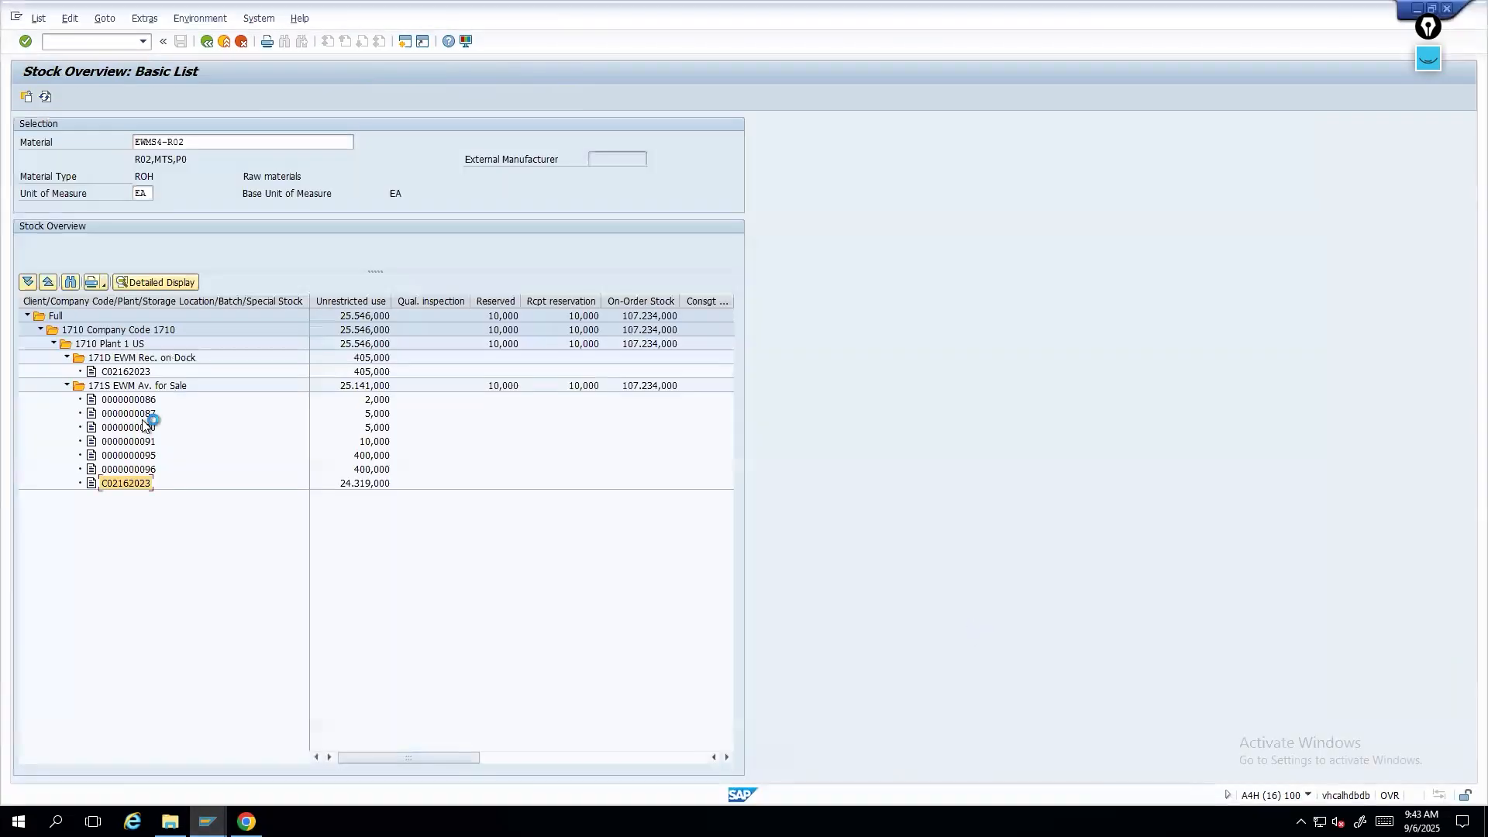
pyautogui.click(222, 43)
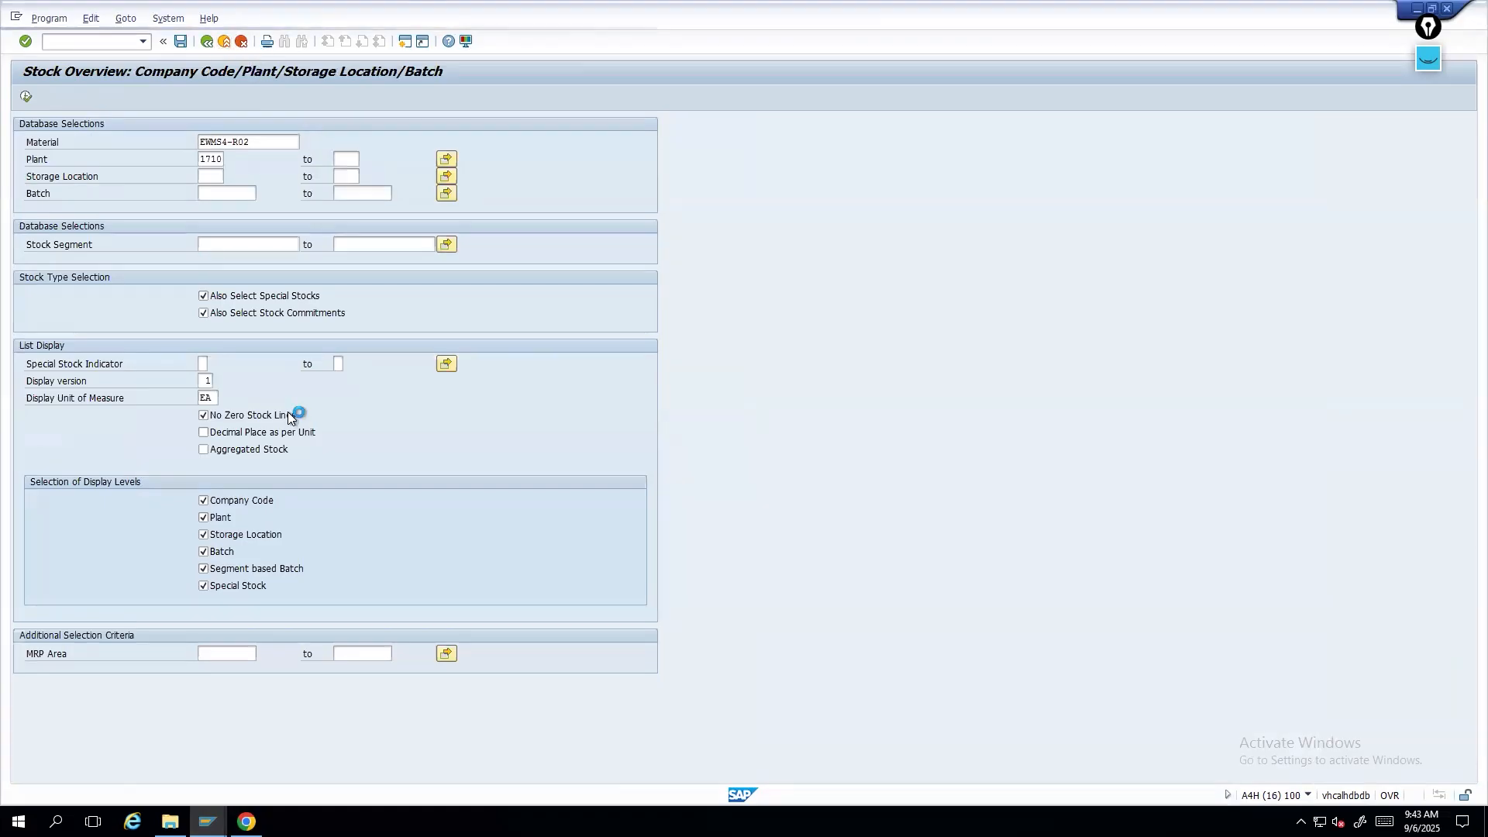
pyautogui.click(224, 41)
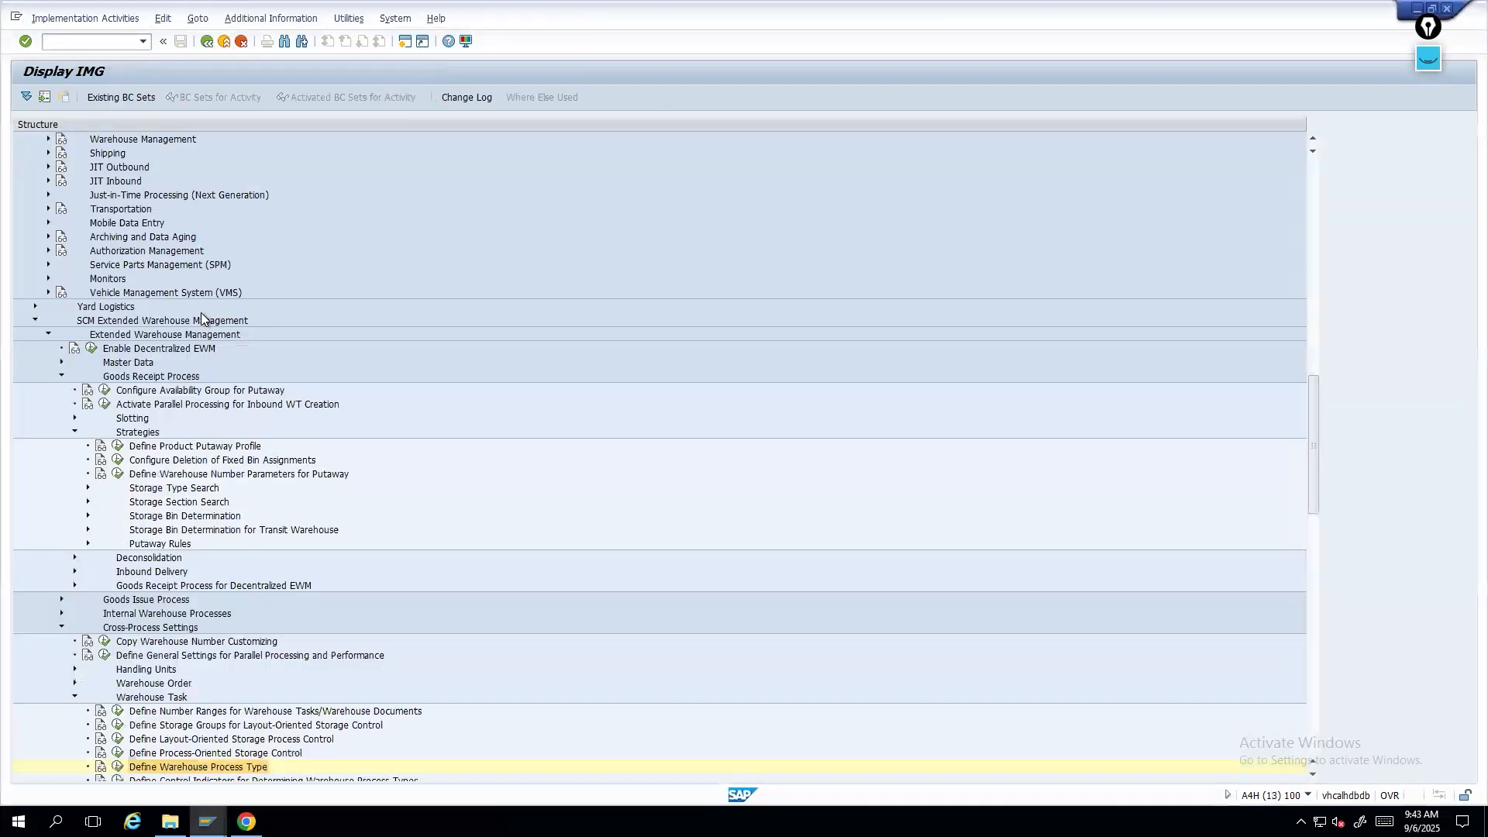
pyautogui.click(207, 820)
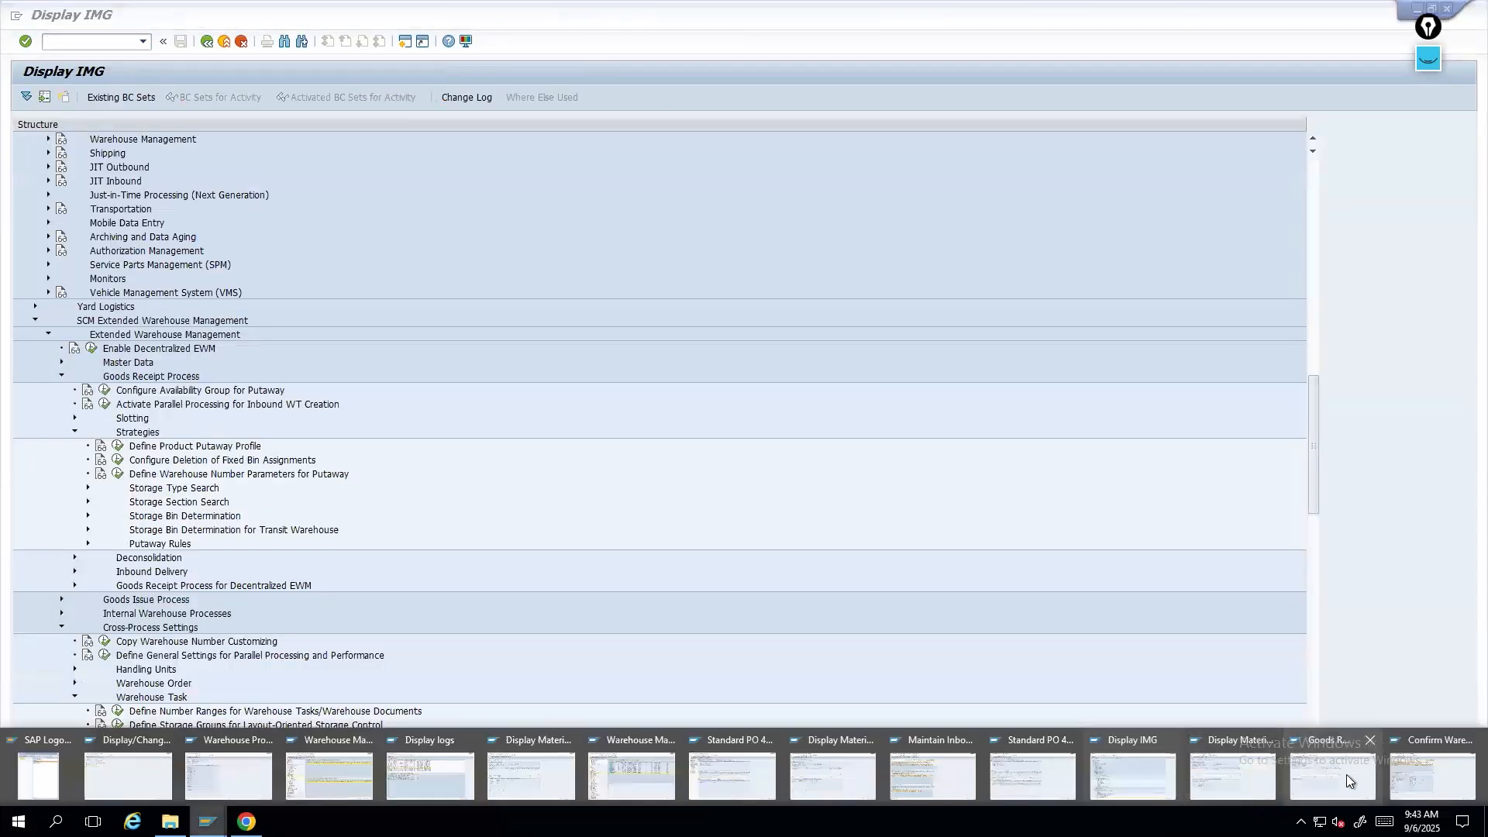
pyautogui.click(1398, 781)
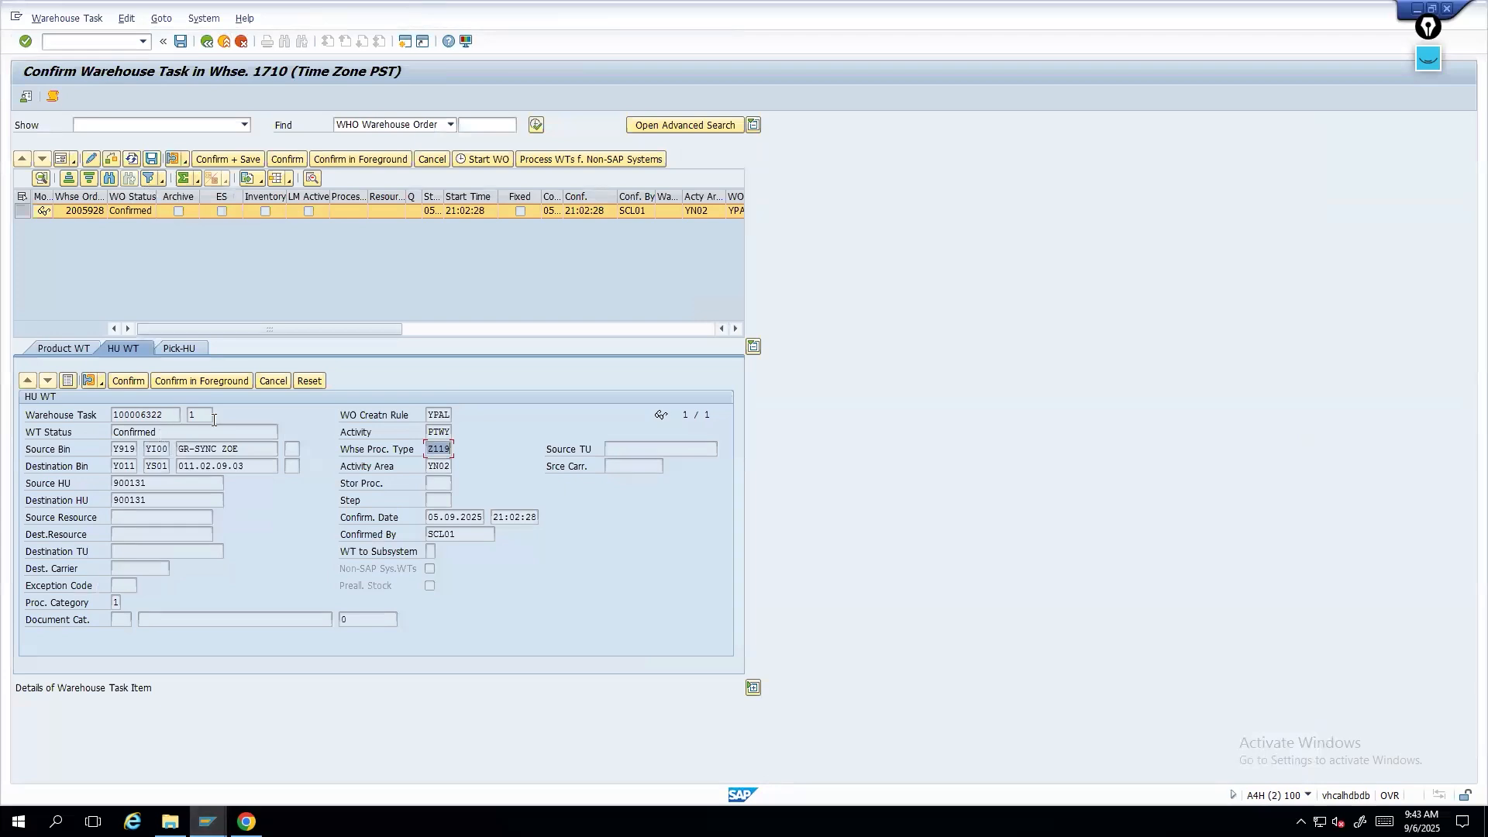
pyautogui.click(206, 820)
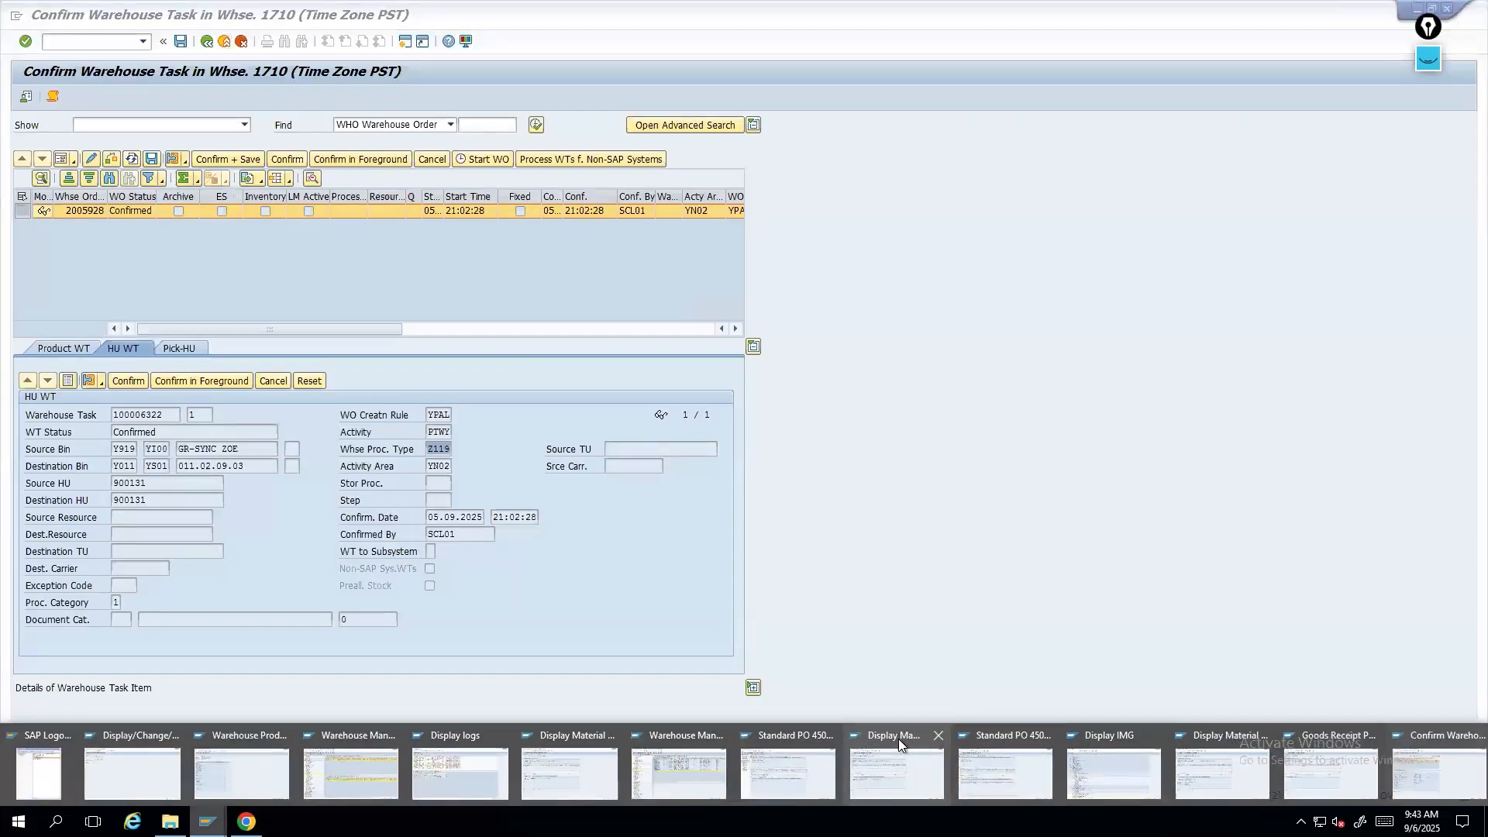
pyautogui.click(836, 771)
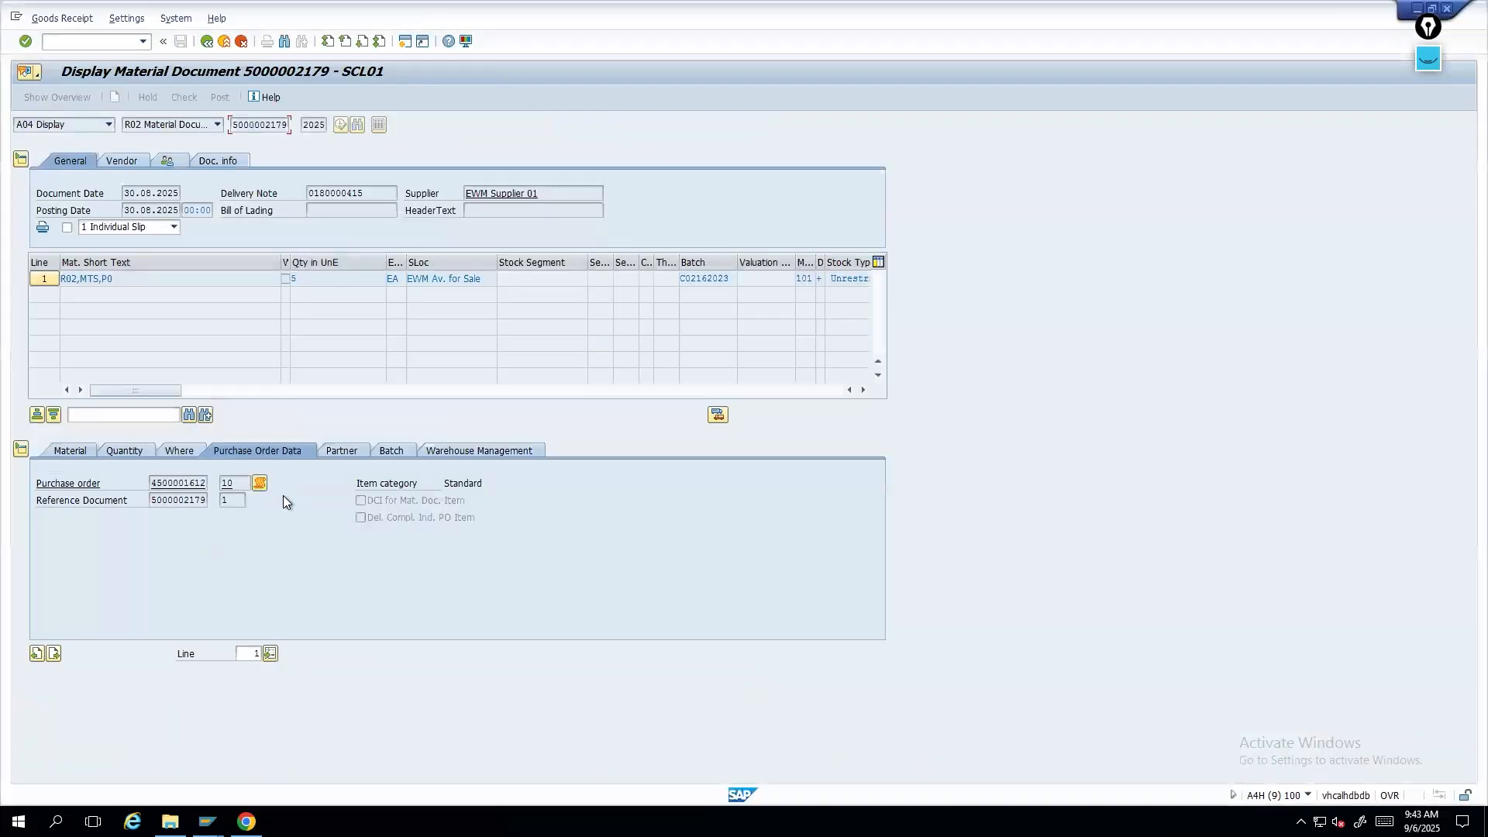
pyautogui.click(78, 451)
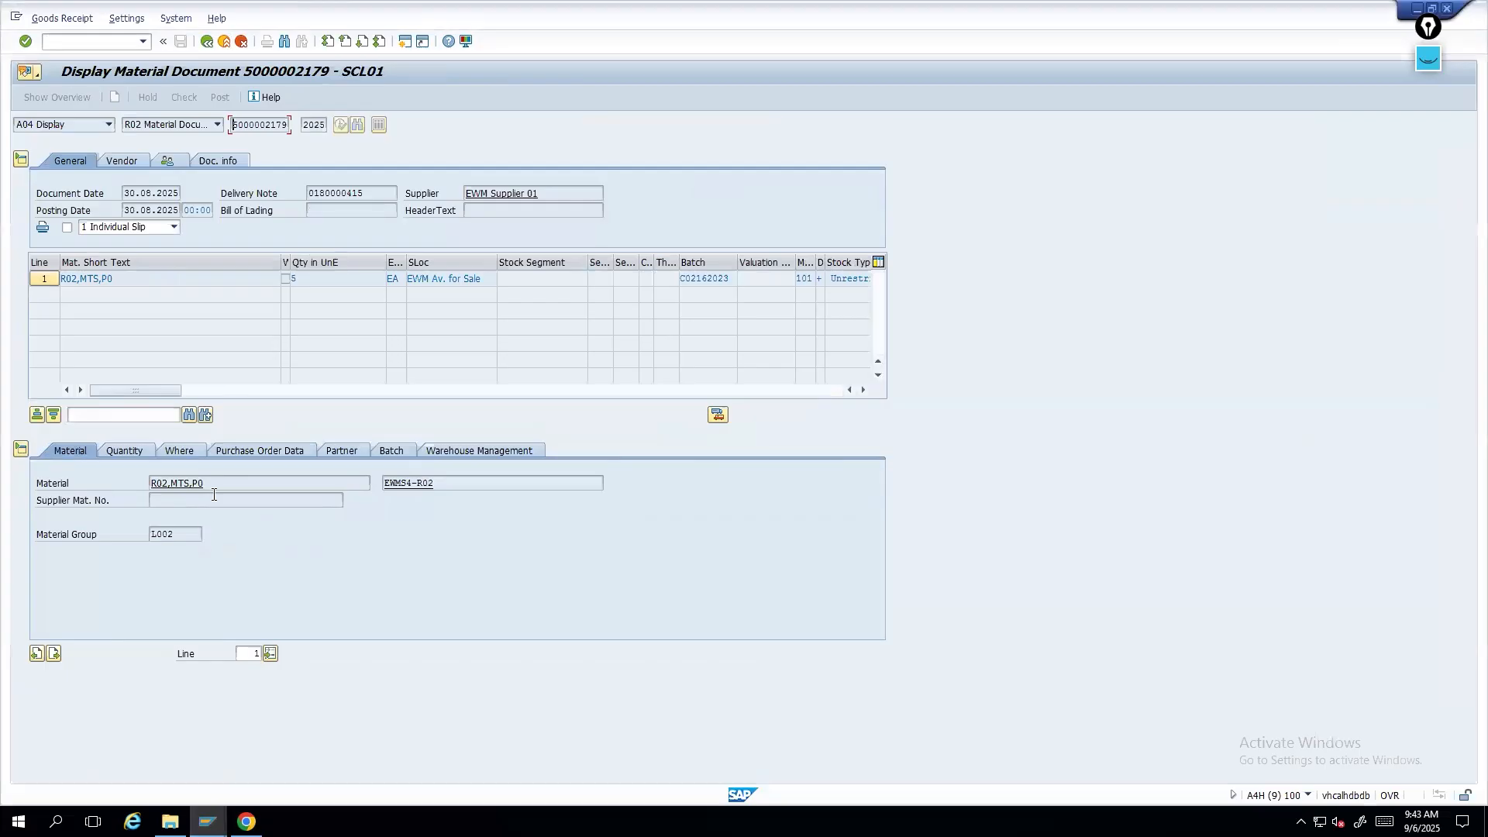
# - Start transaction /scwm/prdi in a new session and display product EWMS4-R02 for warehouse 1710
pyautogui.click(408, 483)
pyautogui.write('/o/sccwm/prd')
pyautogui.press('BackSpace')
pyautogui.press('BackSpace')
pyautogui.press('BackSpace')
pyautogui.press('BackSpace')
pyautogui.press('BackSpace')
pyautogui.press('BackSpace')
pyautogui.press('BackSpace')
pyautogui.write('wm/prdi')
pyautogui.press('Return')
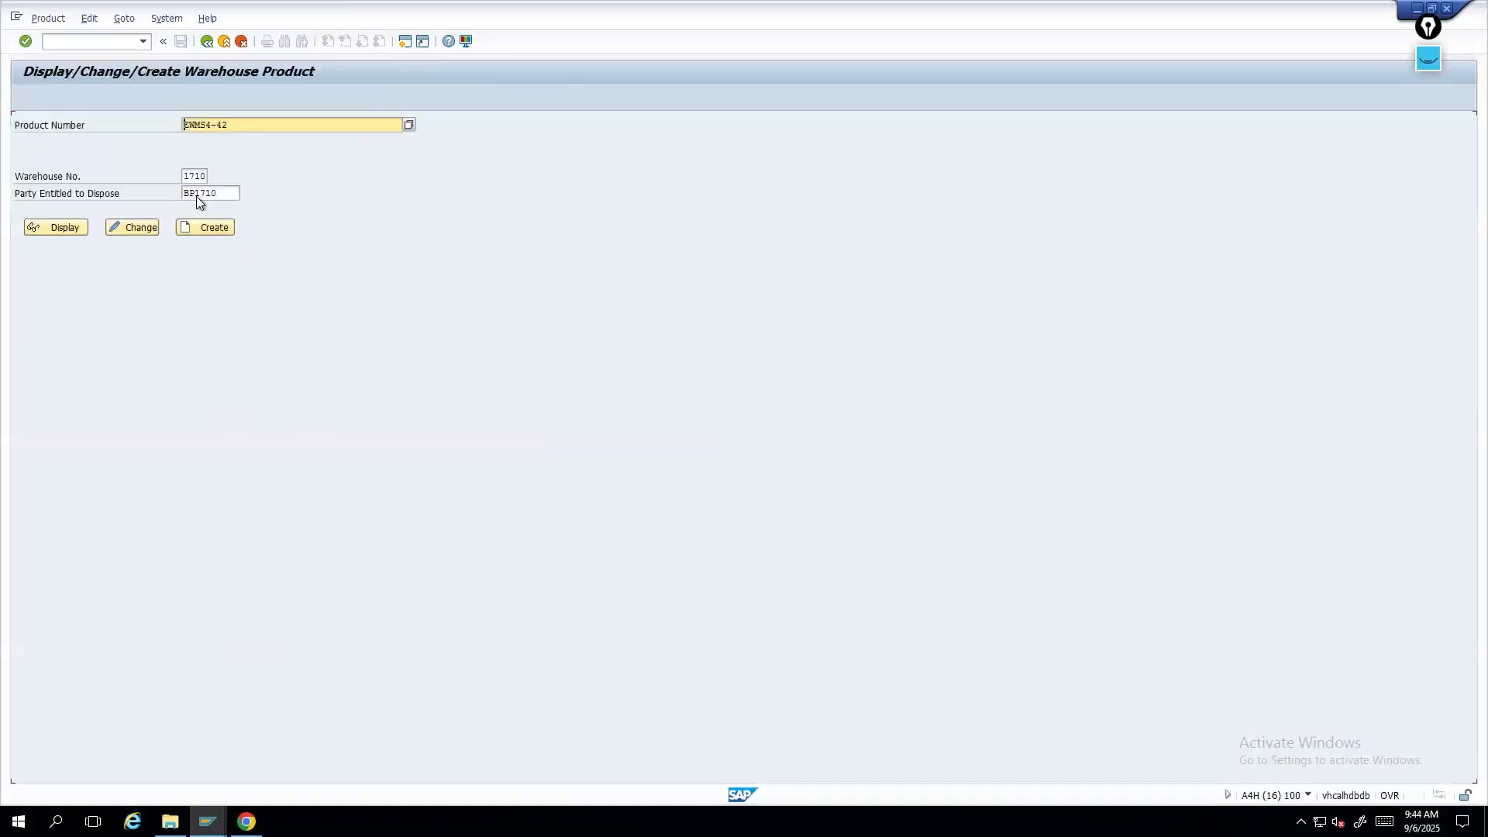
pyautogui.moveTo(242, 122); pyautogui.dragTo(90, 118)
pyautogui.write('EWMS4-R02')
pyautogui.click(133, 228)
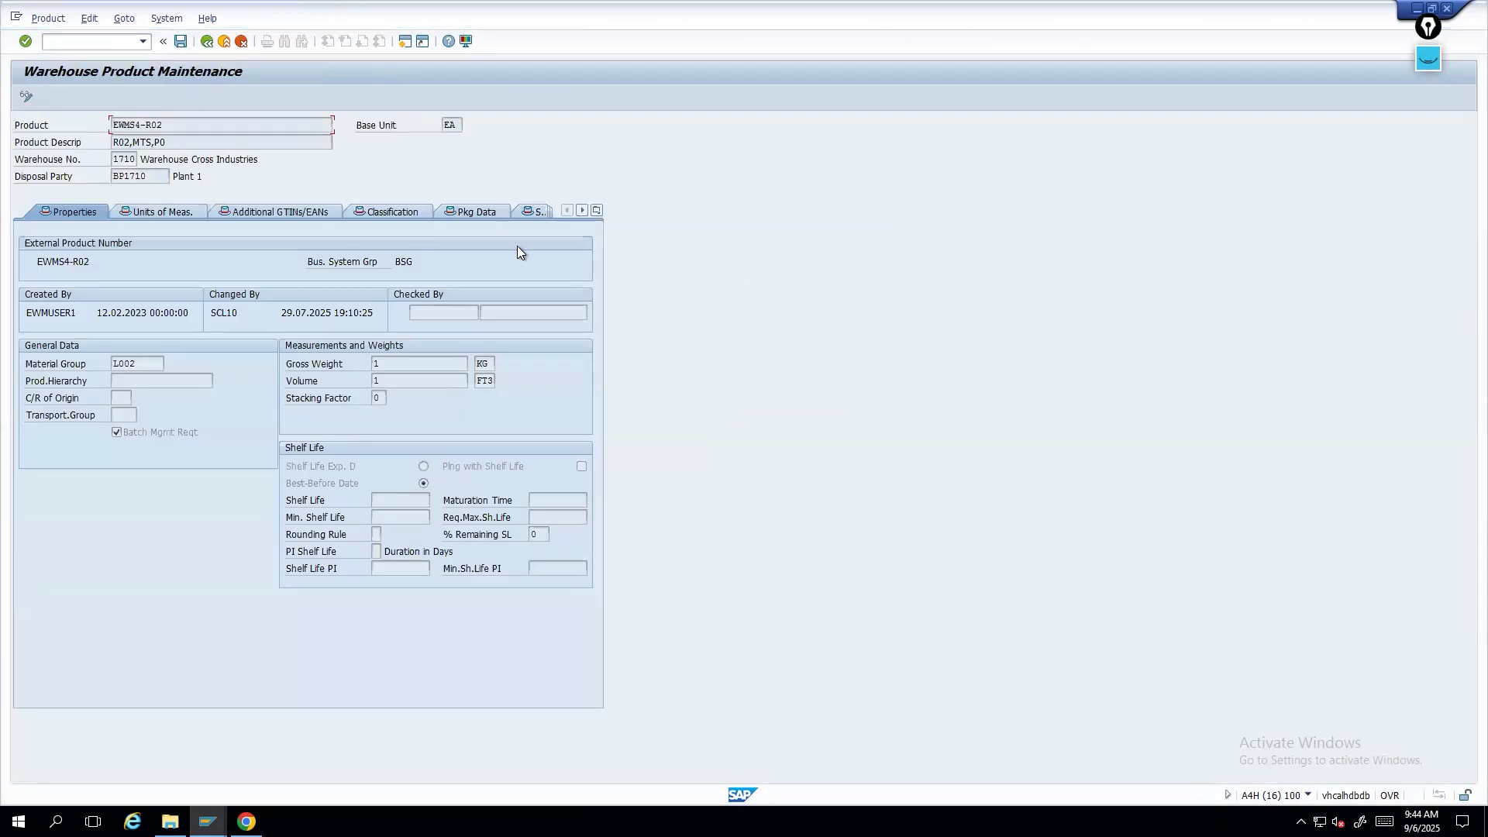
# - Open the product's Whse Data tab and select its Putaway Control value YLOS
pyautogui.click(597, 210)
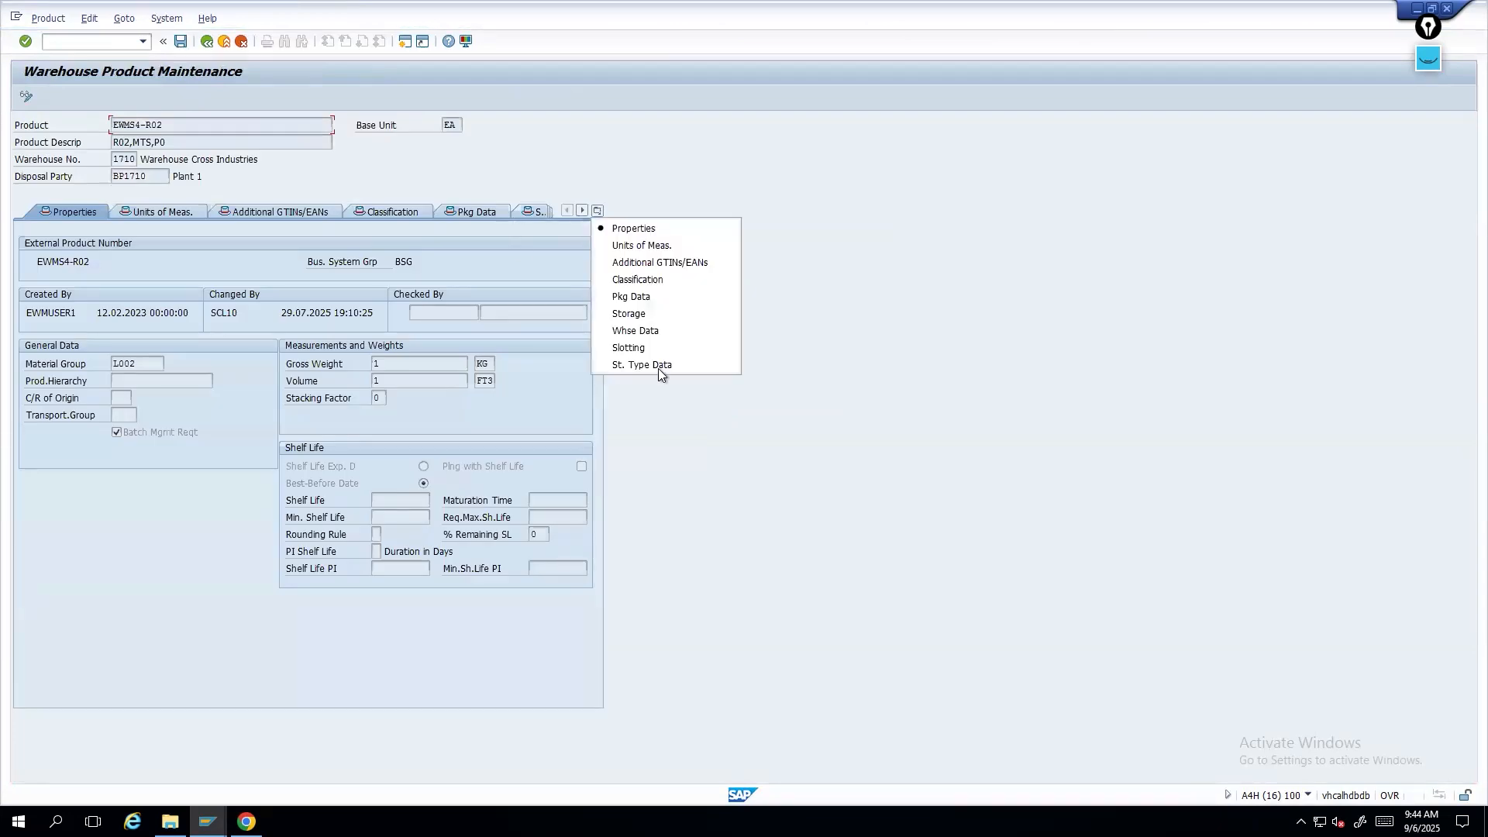
pyautogui.click(640, 333)
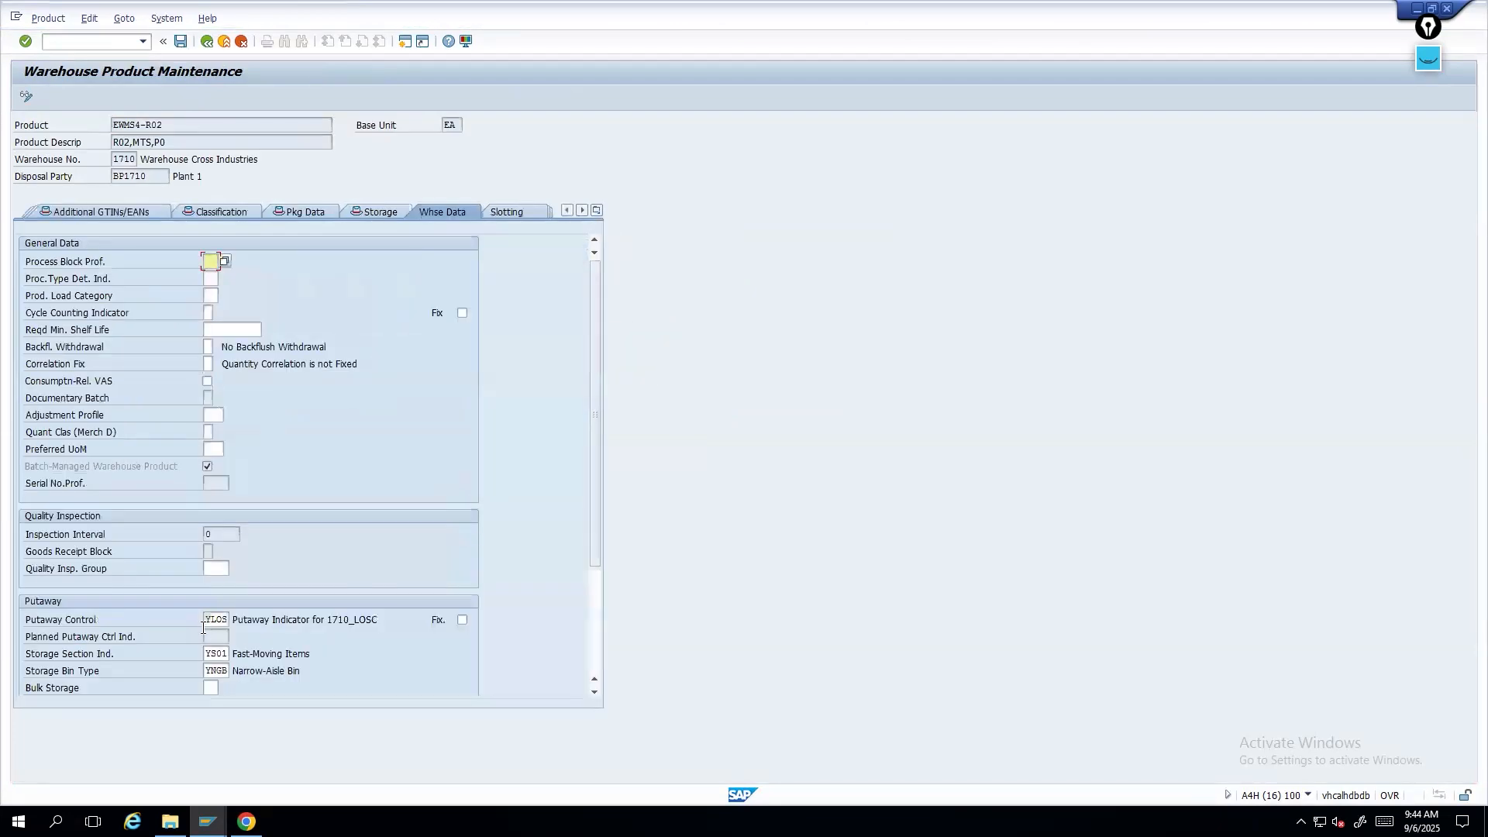
pyautogui.moveTo(203, 622); pyautogui.dragTo(248, 616)
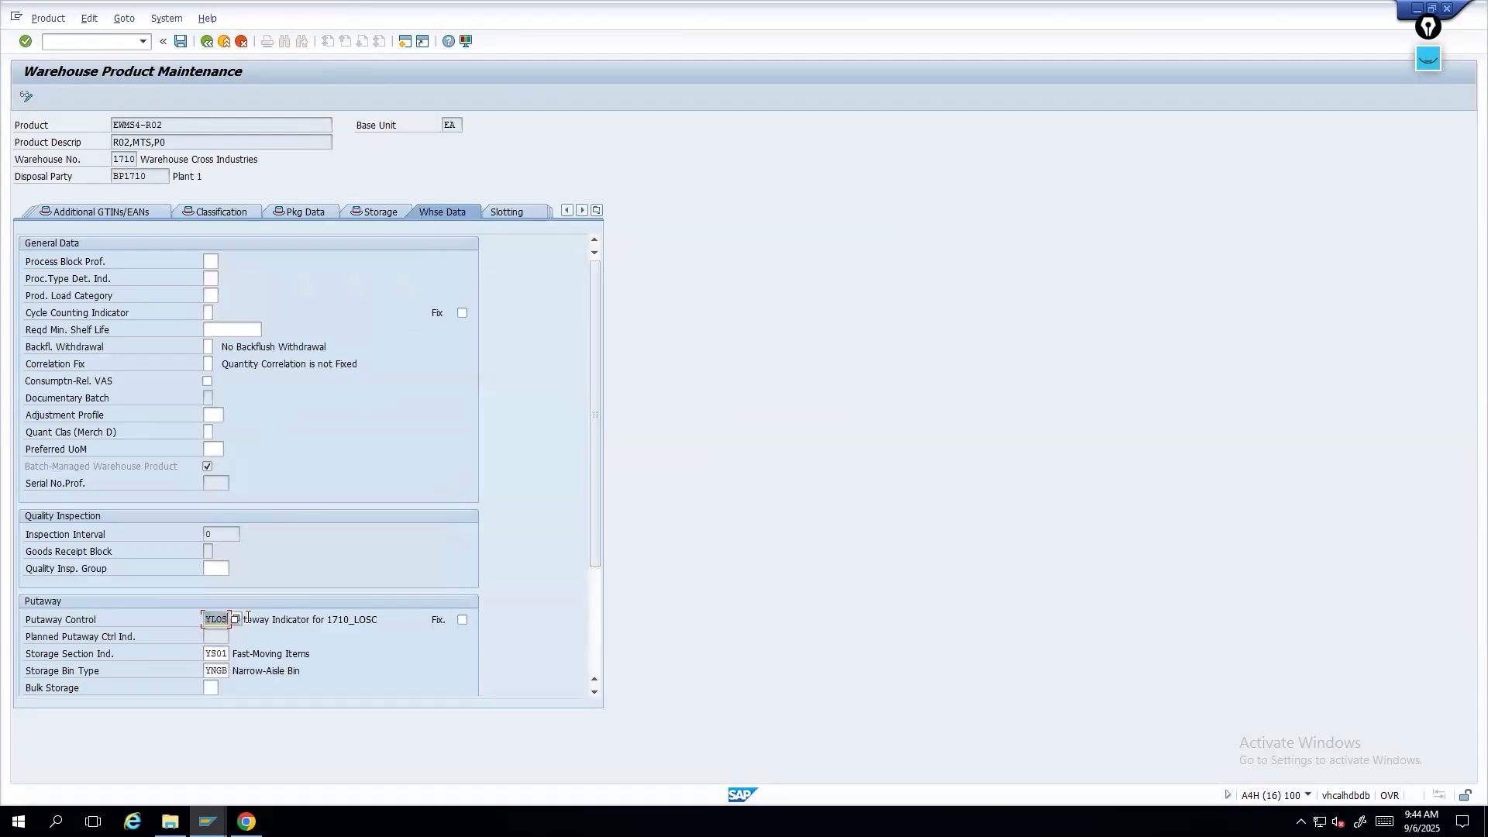
# - Switch to the IMG session and open Define Putaway Control Indicator under Storage Type Search
pyautogui.click(208, 821)
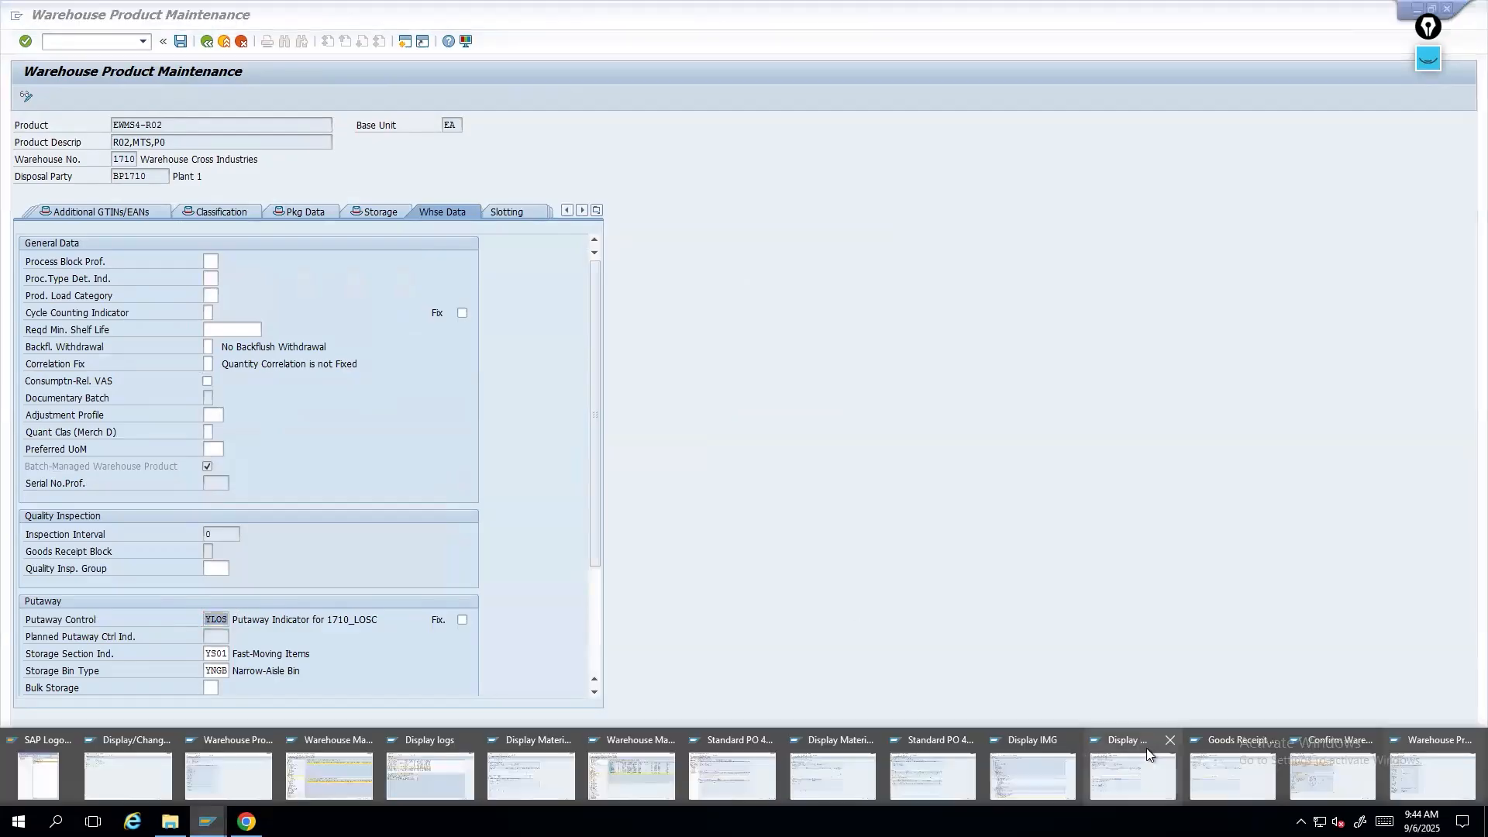
pyautogui.moveTo(1337, 768)
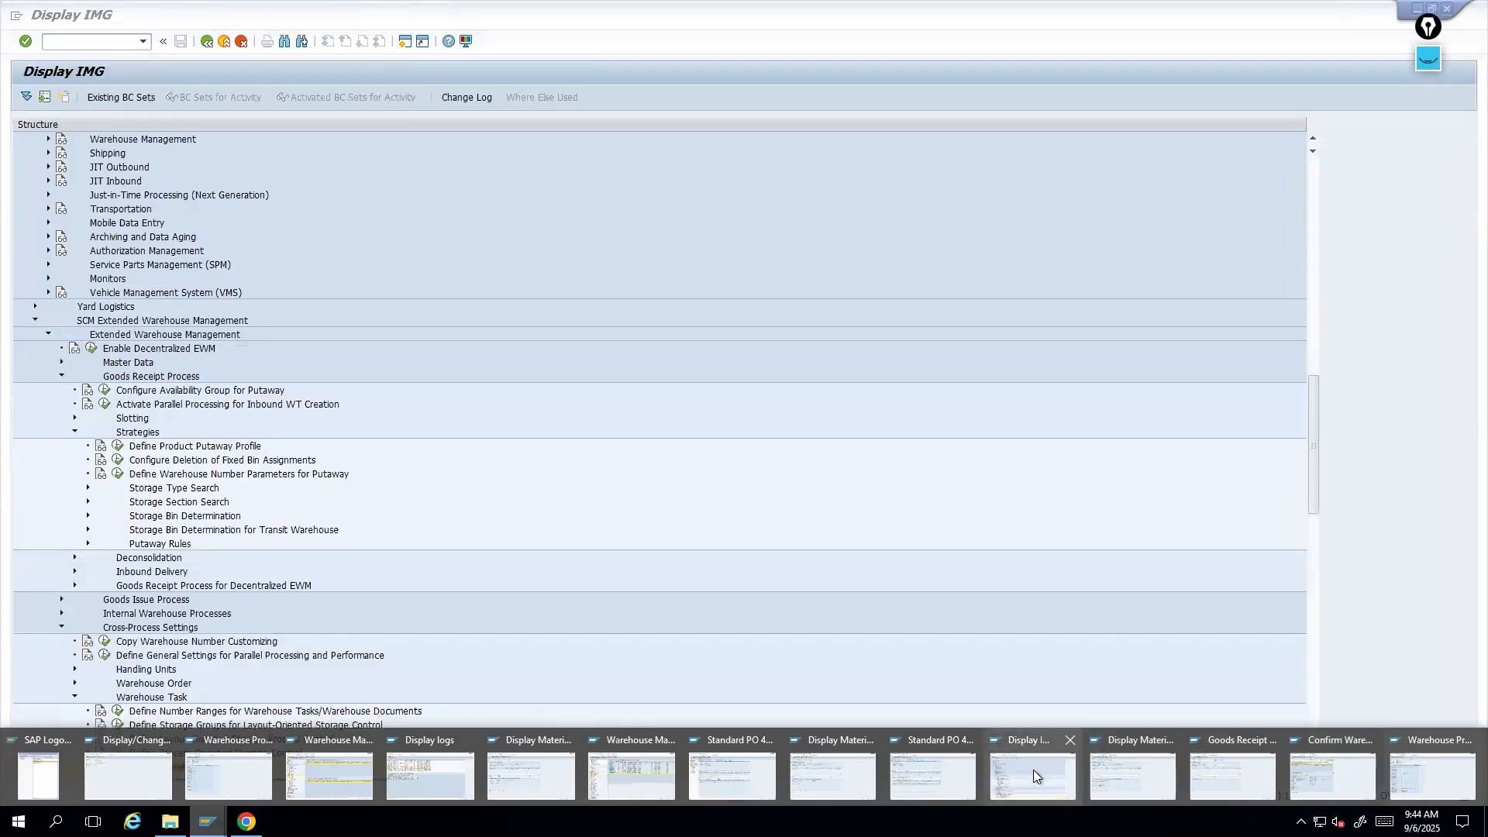
pyautogui.click(1034, 770)
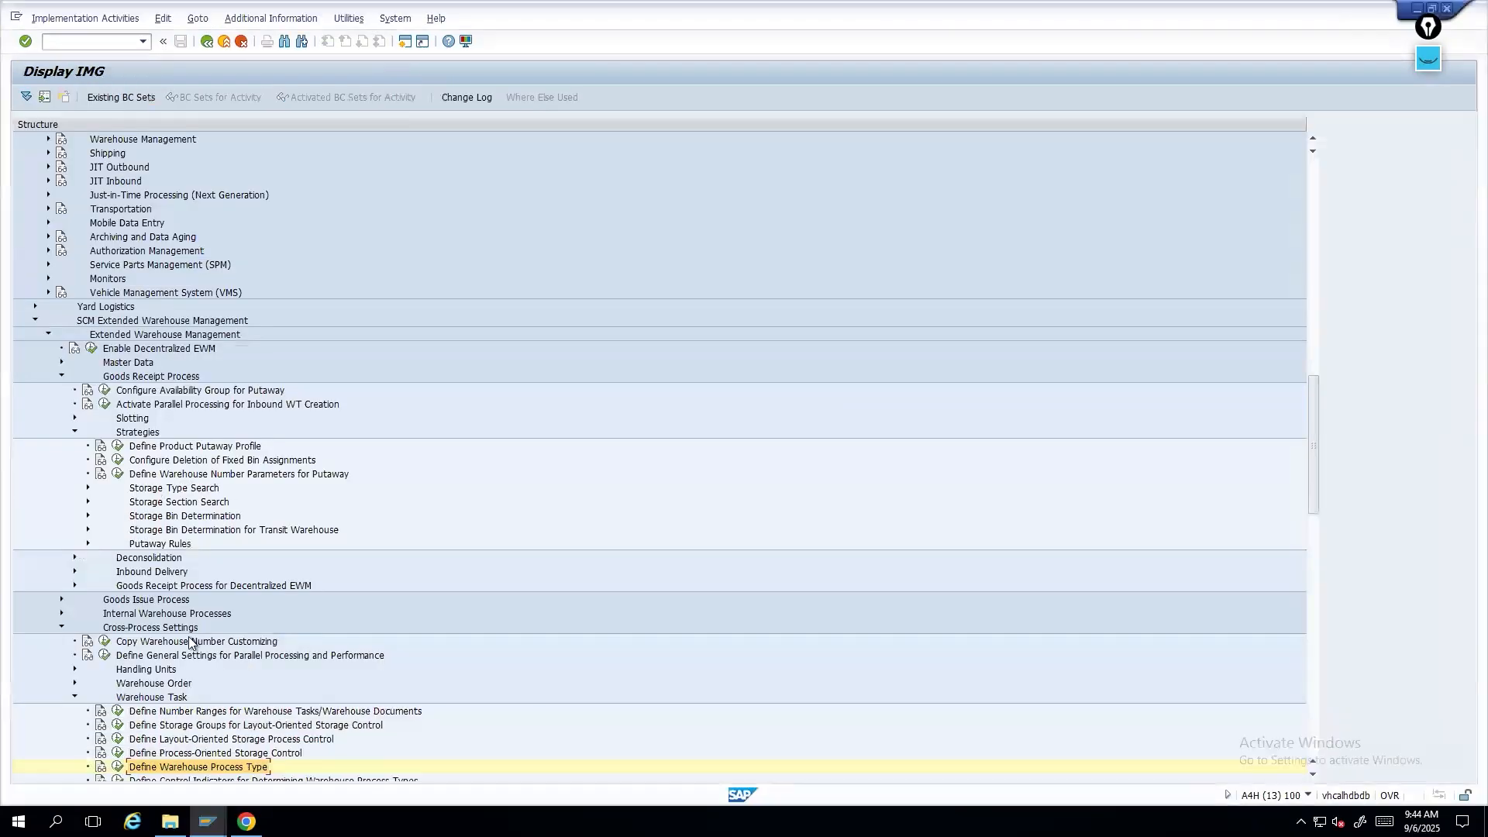
pyautogui.click(87, 488)
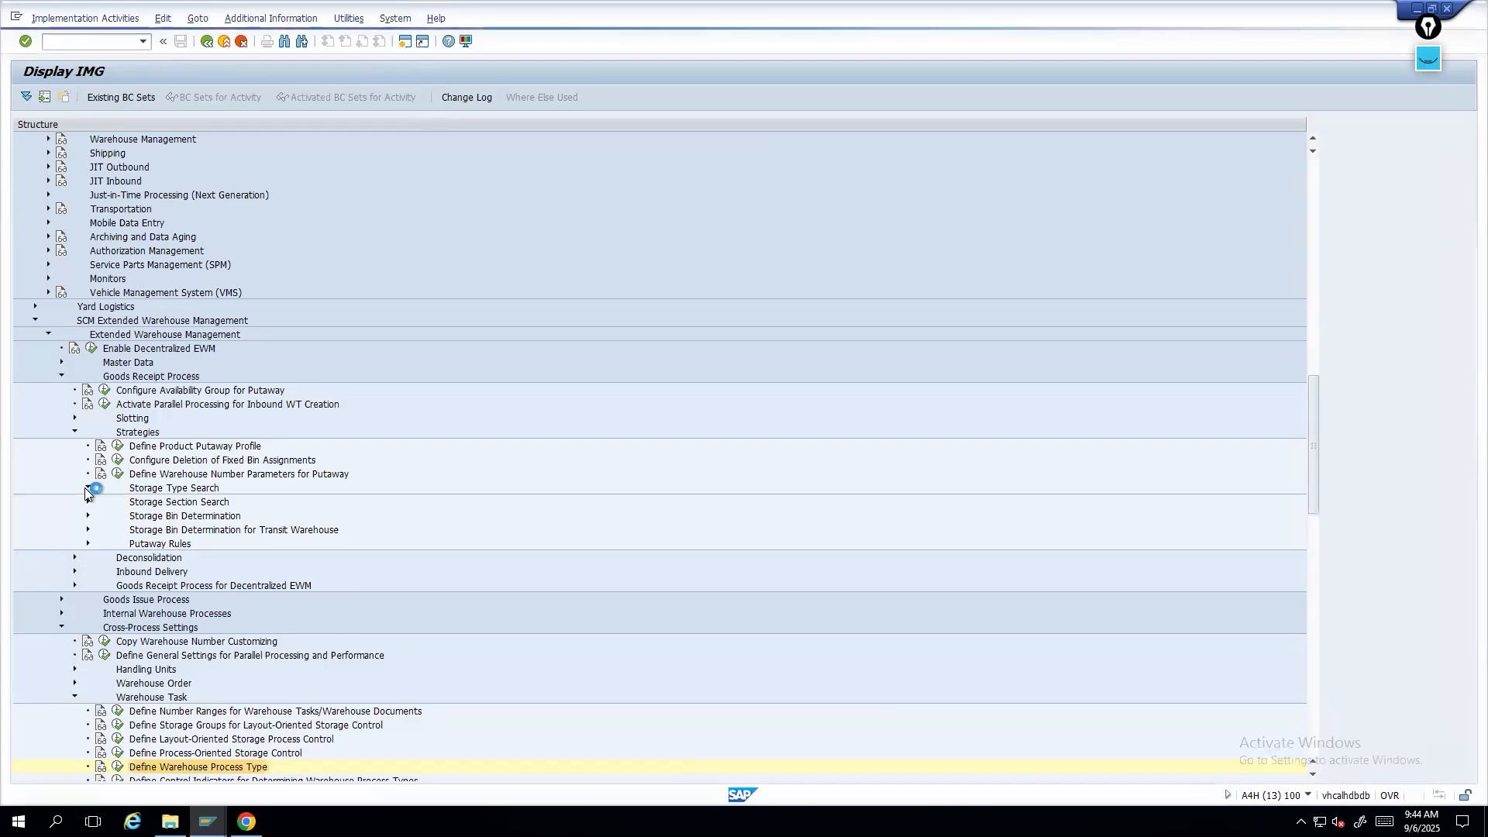
pyautogui.click(129, 546)
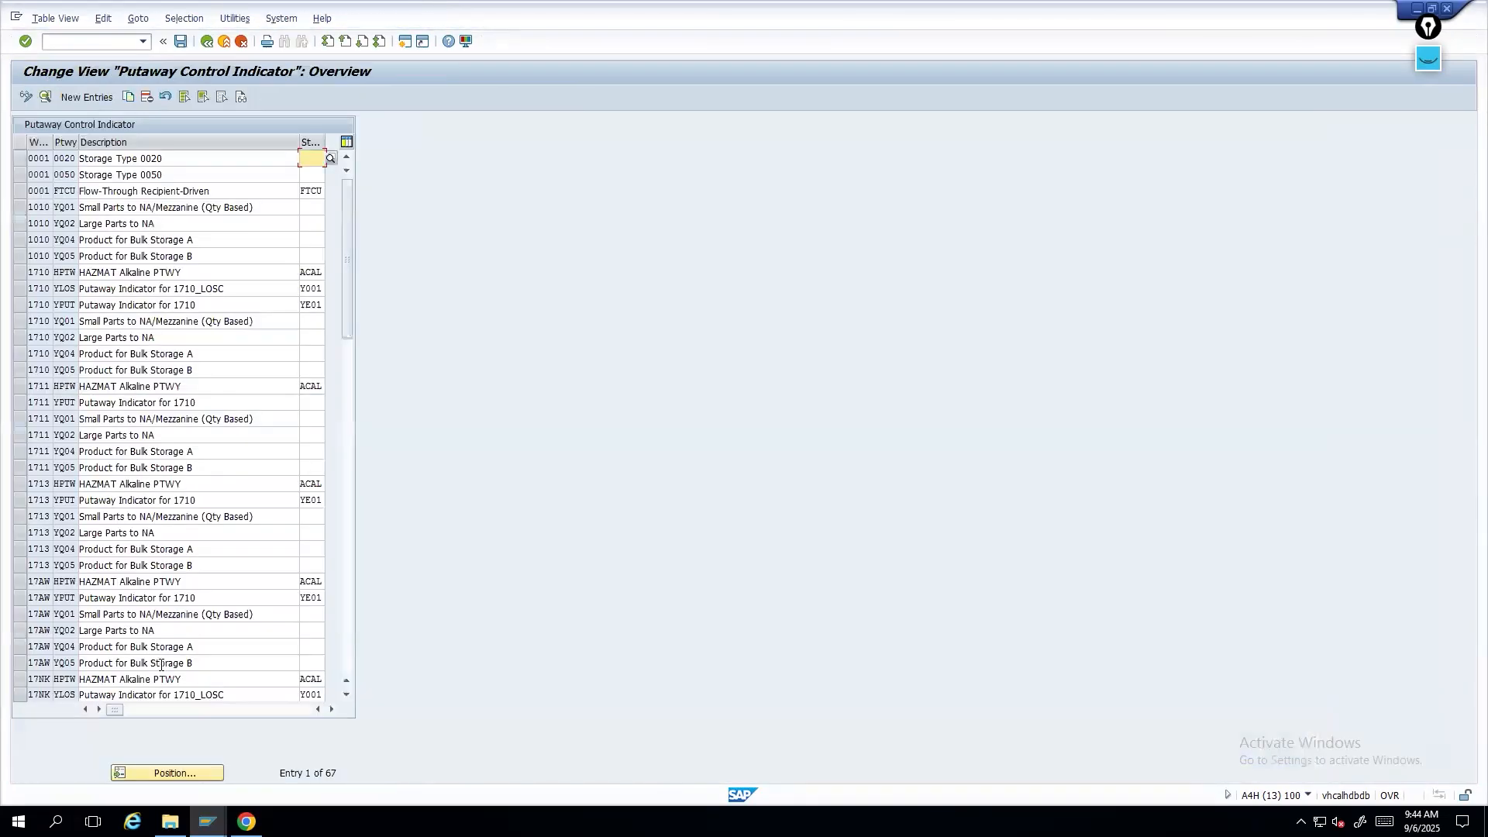
# - Compare the warehouse 1710 putaway control indicator entries with the product's putaway control in the product session
pyautogui.click(38, 323)
pyautogui.click(59, 386)
pyautogui.click(69, 367)
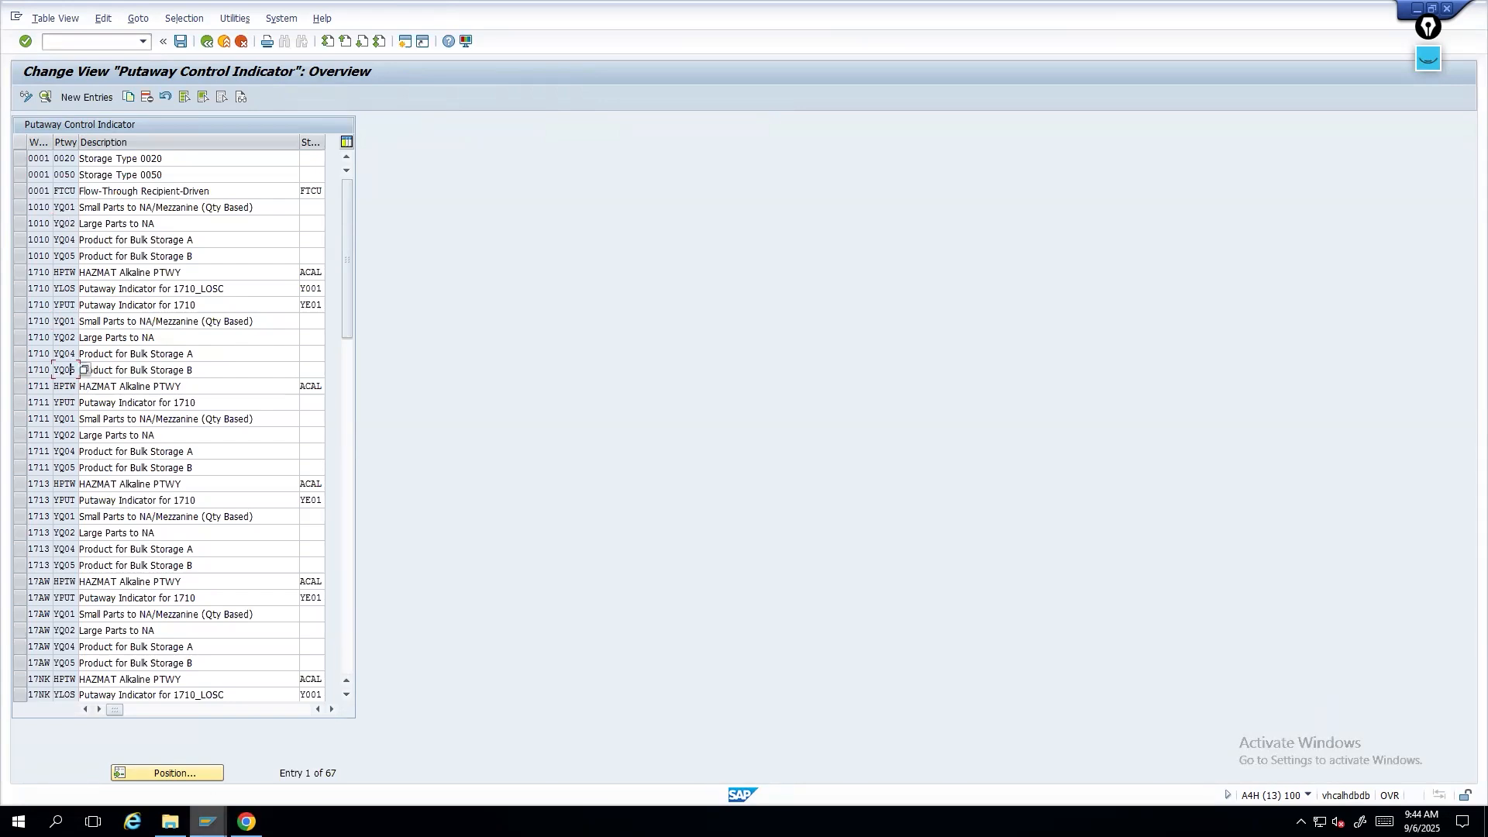
pyautogui.click(208, 821)
pyautogui.click(1430, 767)
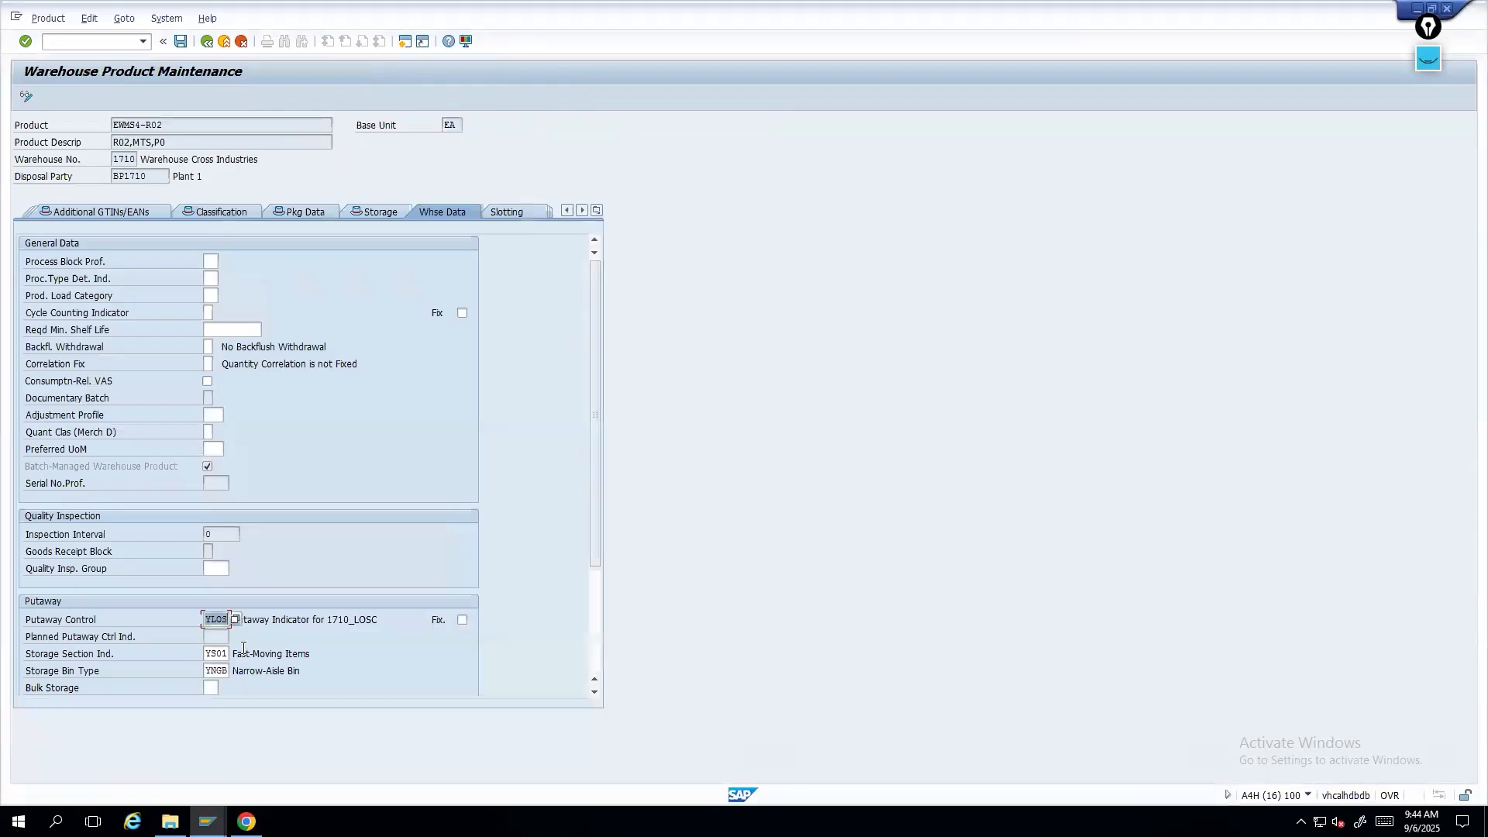
pyautogui.moveTo(208, 619); pyautogui.dragTo(233, 616)
pyautogui.hotkey('alt', 'Tab')
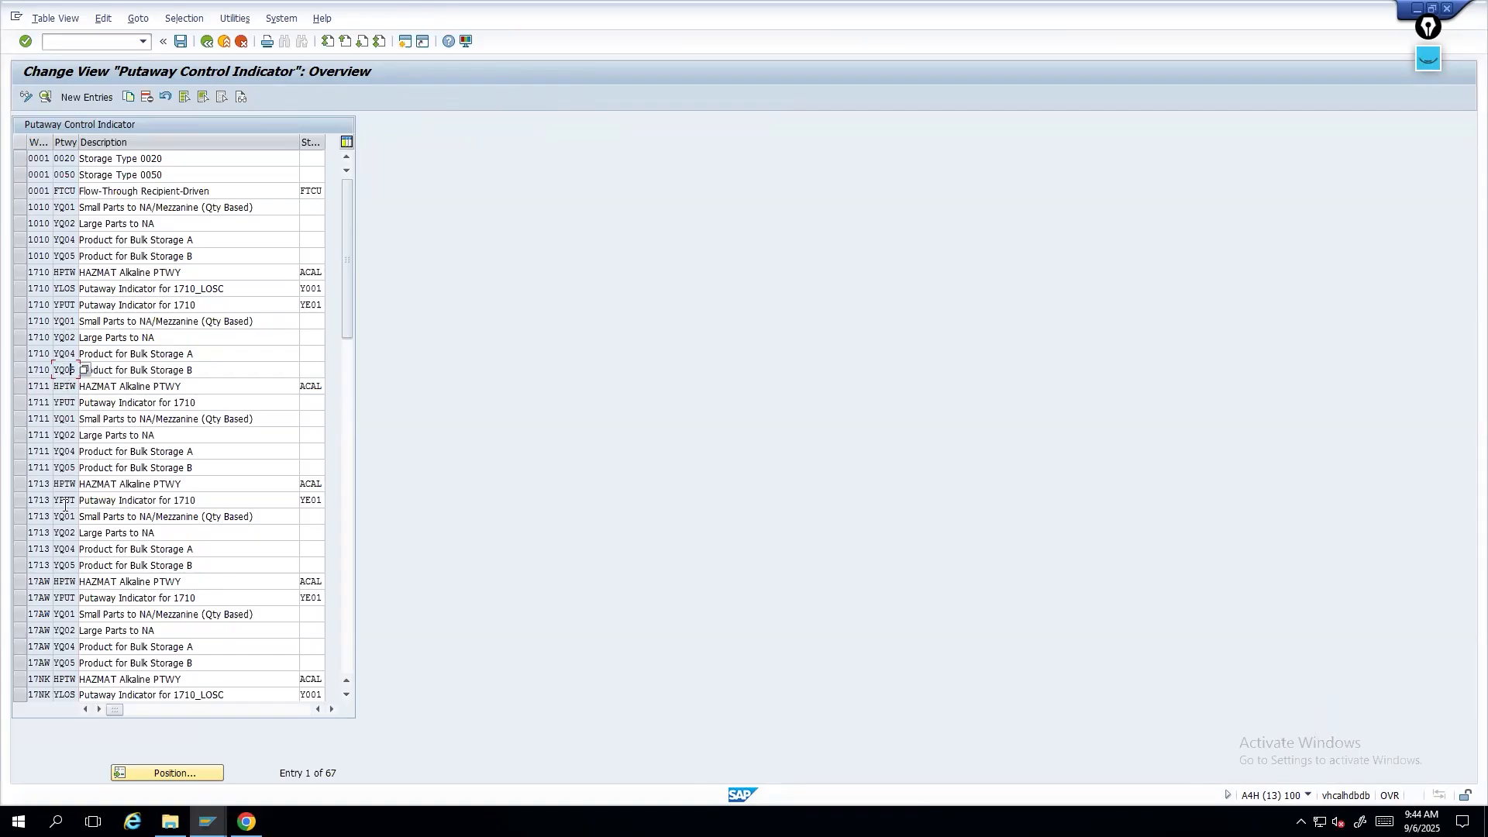
# - Inspect putaway control indicator YLOS for warehouse 1710 and its storage type, then return to the IMG
pyautogui.click(62, 275)
pyautogui.click(61, 291)
pyautogui.doubleClick(61, 290)
pyautogui.doubleClick(310, 288)
pyautogui.click(207, 41)
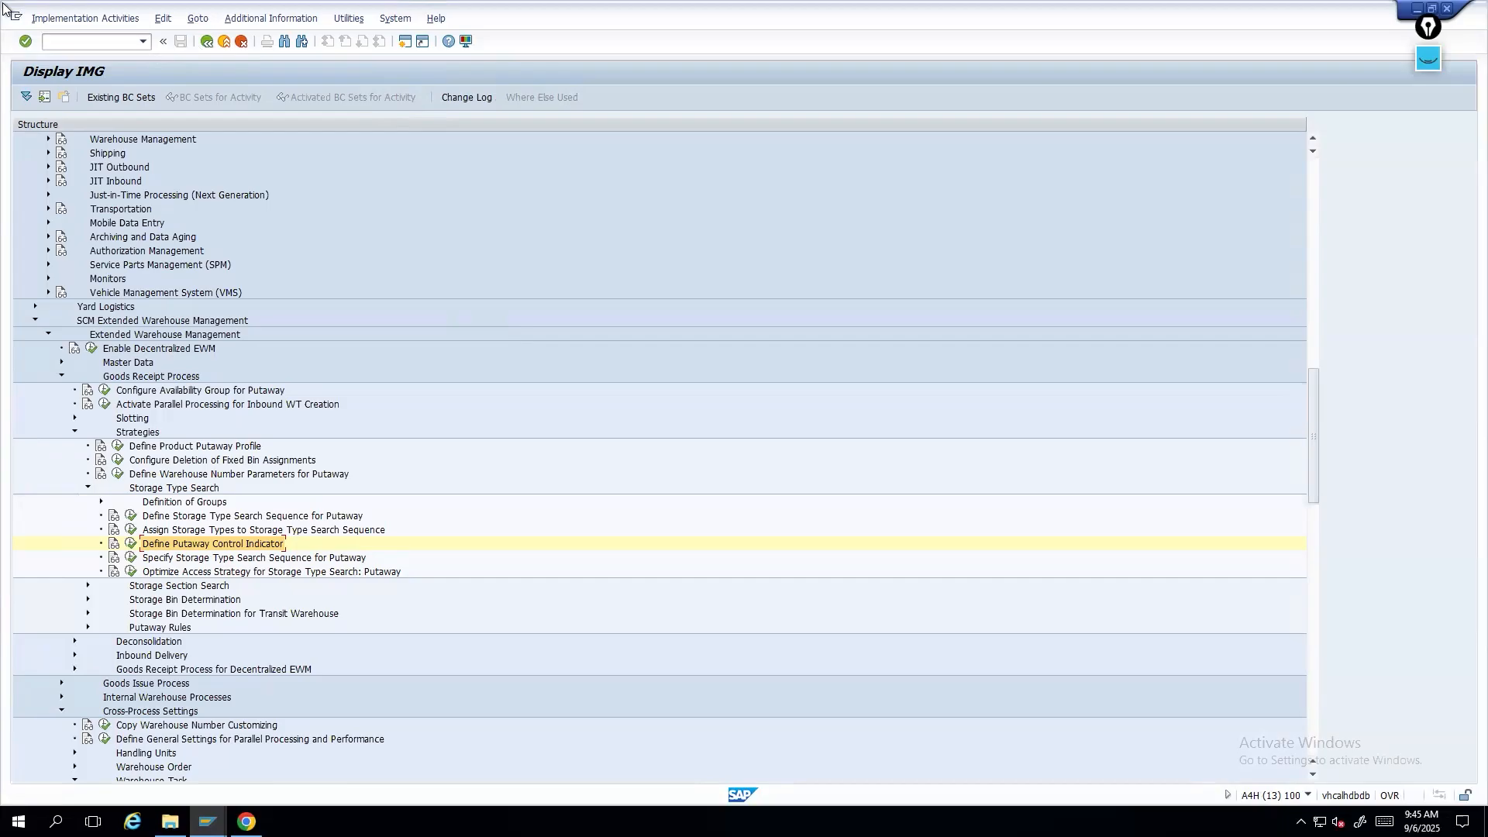
# - Minimize the remote session window and switch to PowerPoint, opening slide 29 on the putaway process
pyautogui.moveTo(362, 4)
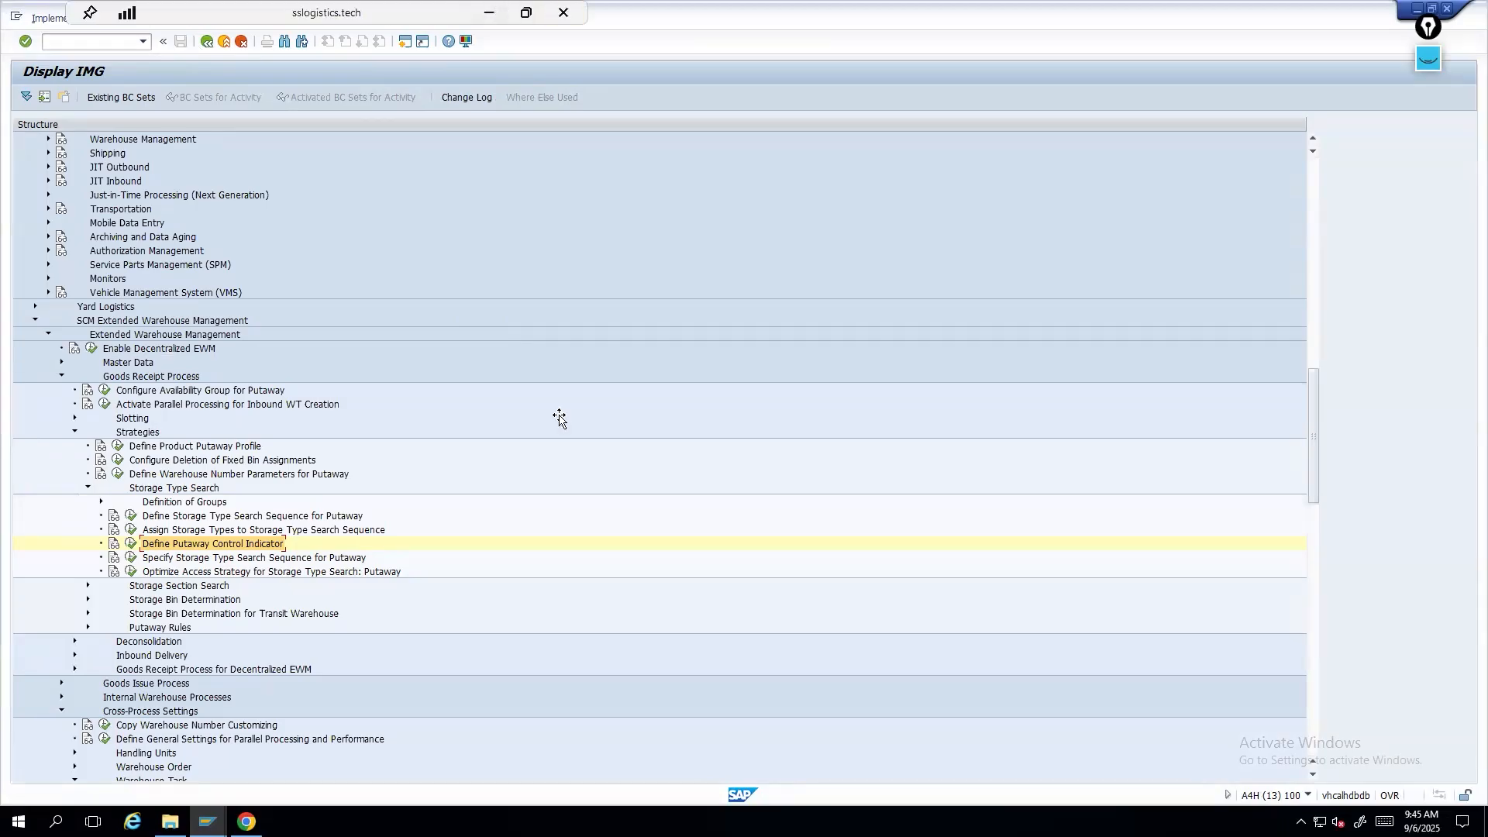
pyautogui.click(489, 13)
pyautogui.click(28, 466)
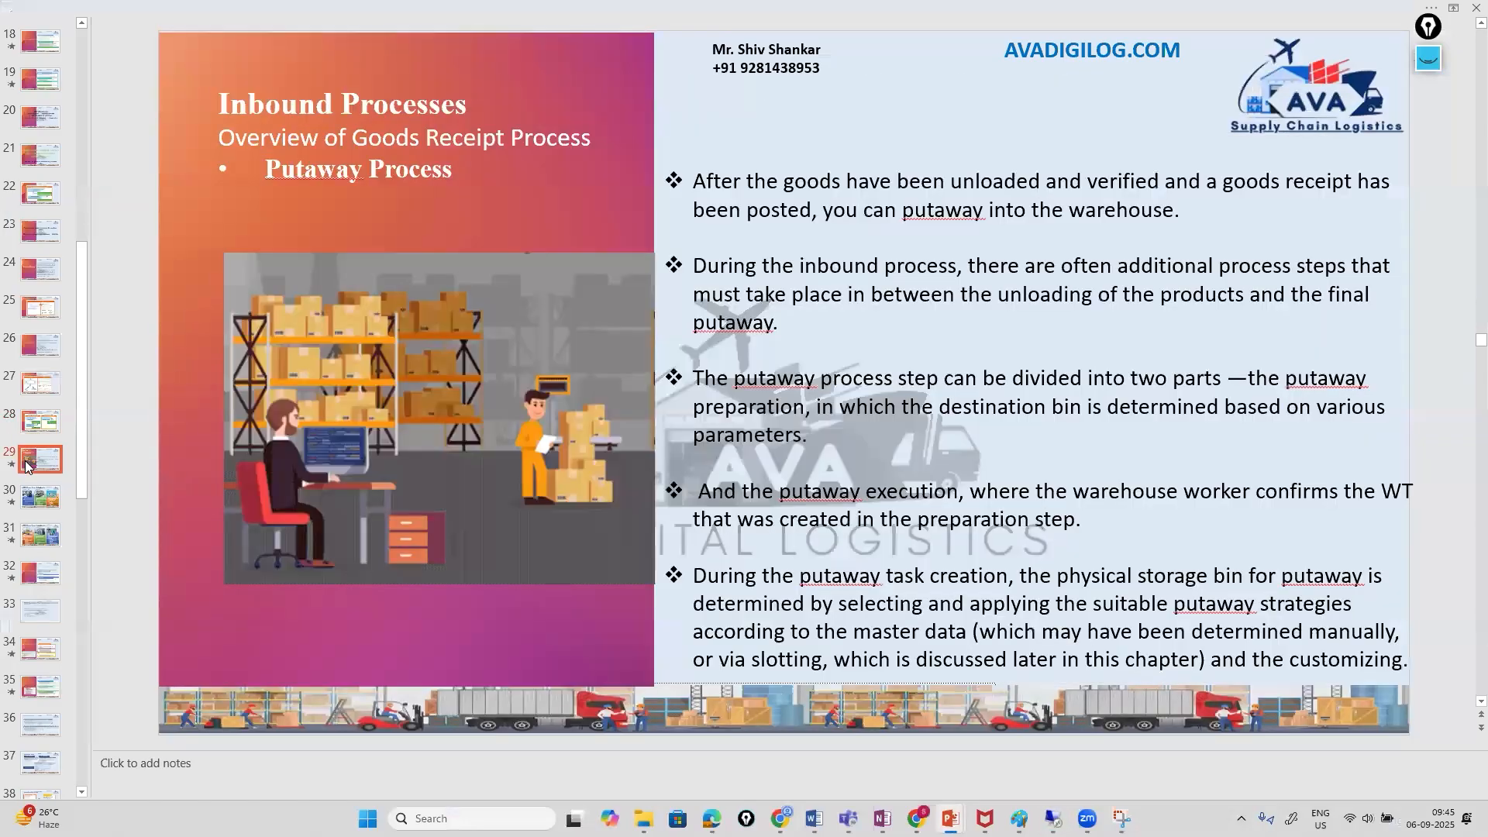
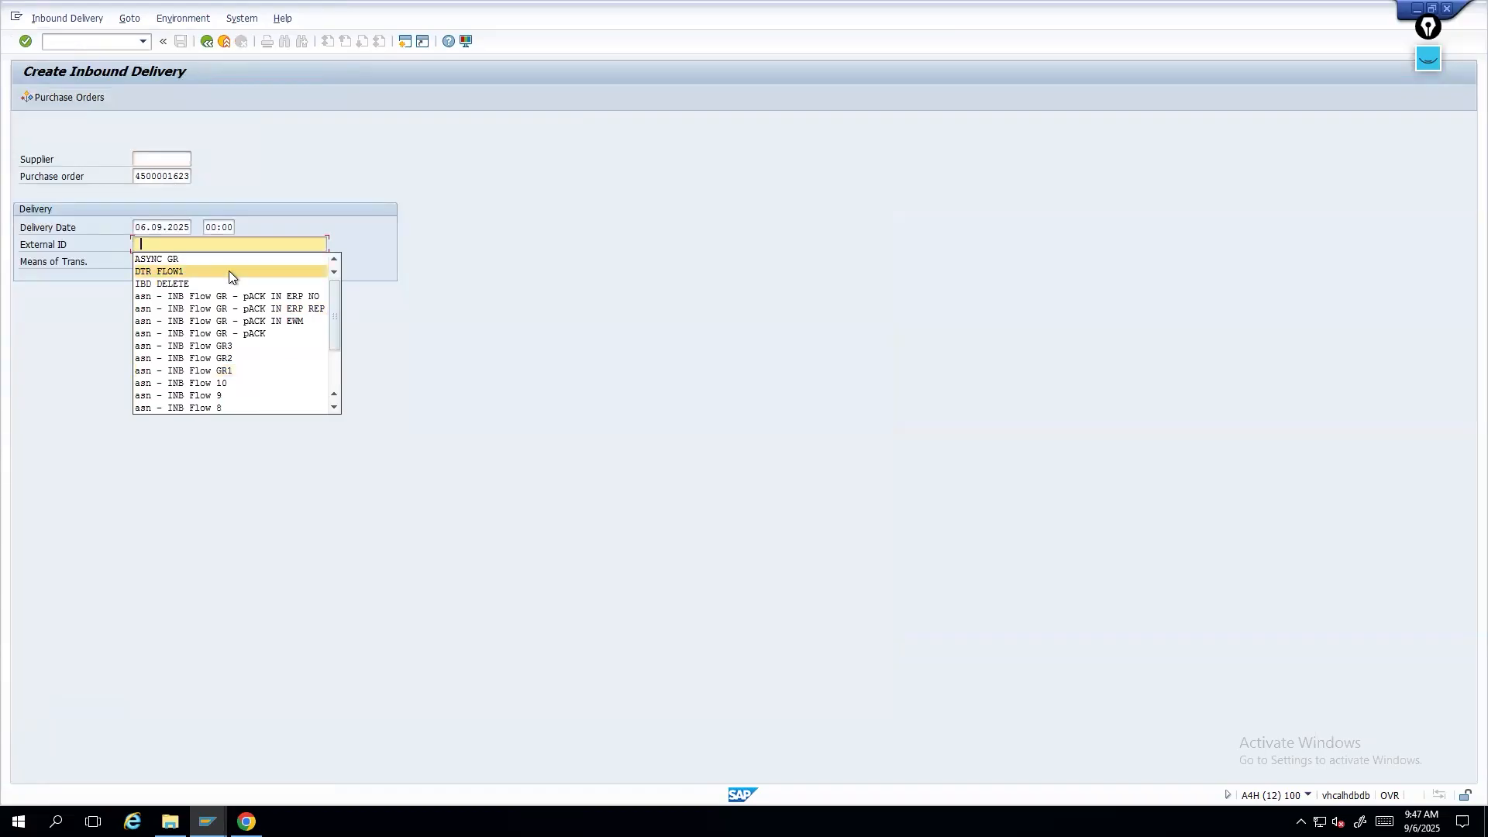
# - Open Create Purchase Order and switch the document overview to the purchase order selection
pyautogui.click(91, 44)
pyautogui.write('/nm')
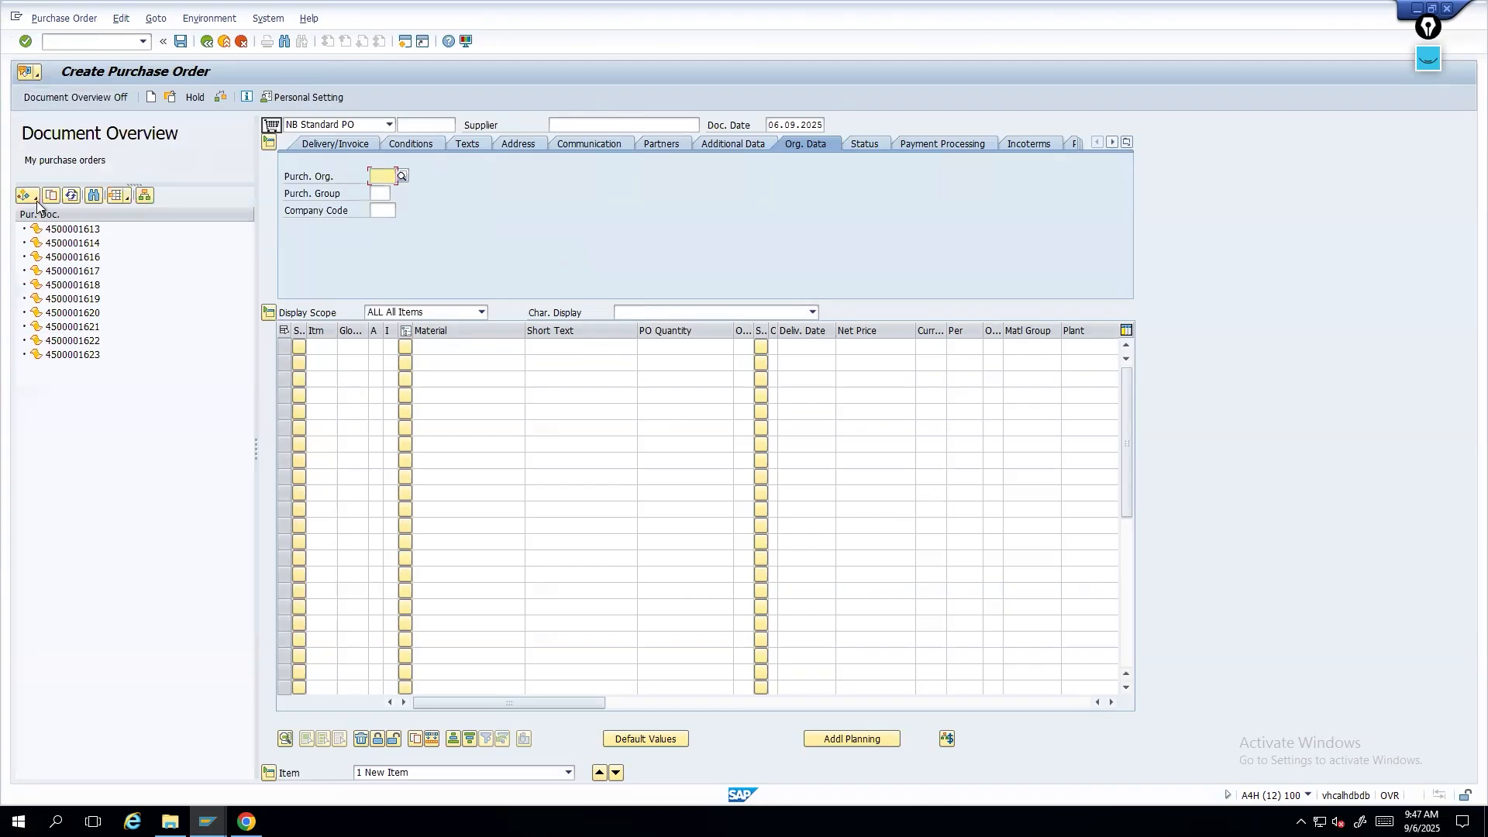
pyautogui.click(35, 199)
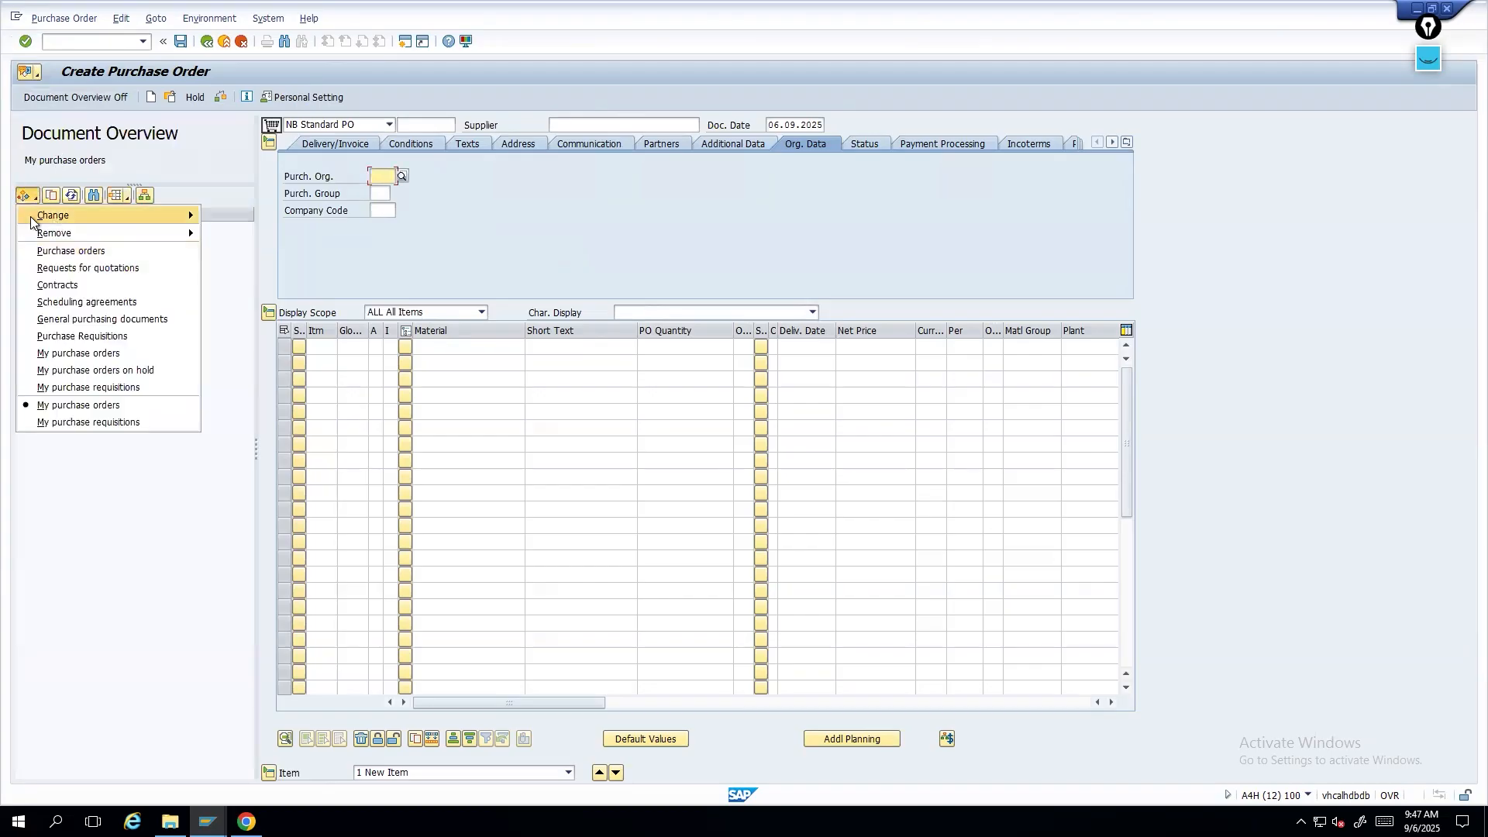
pyautogui.click(90, 257)
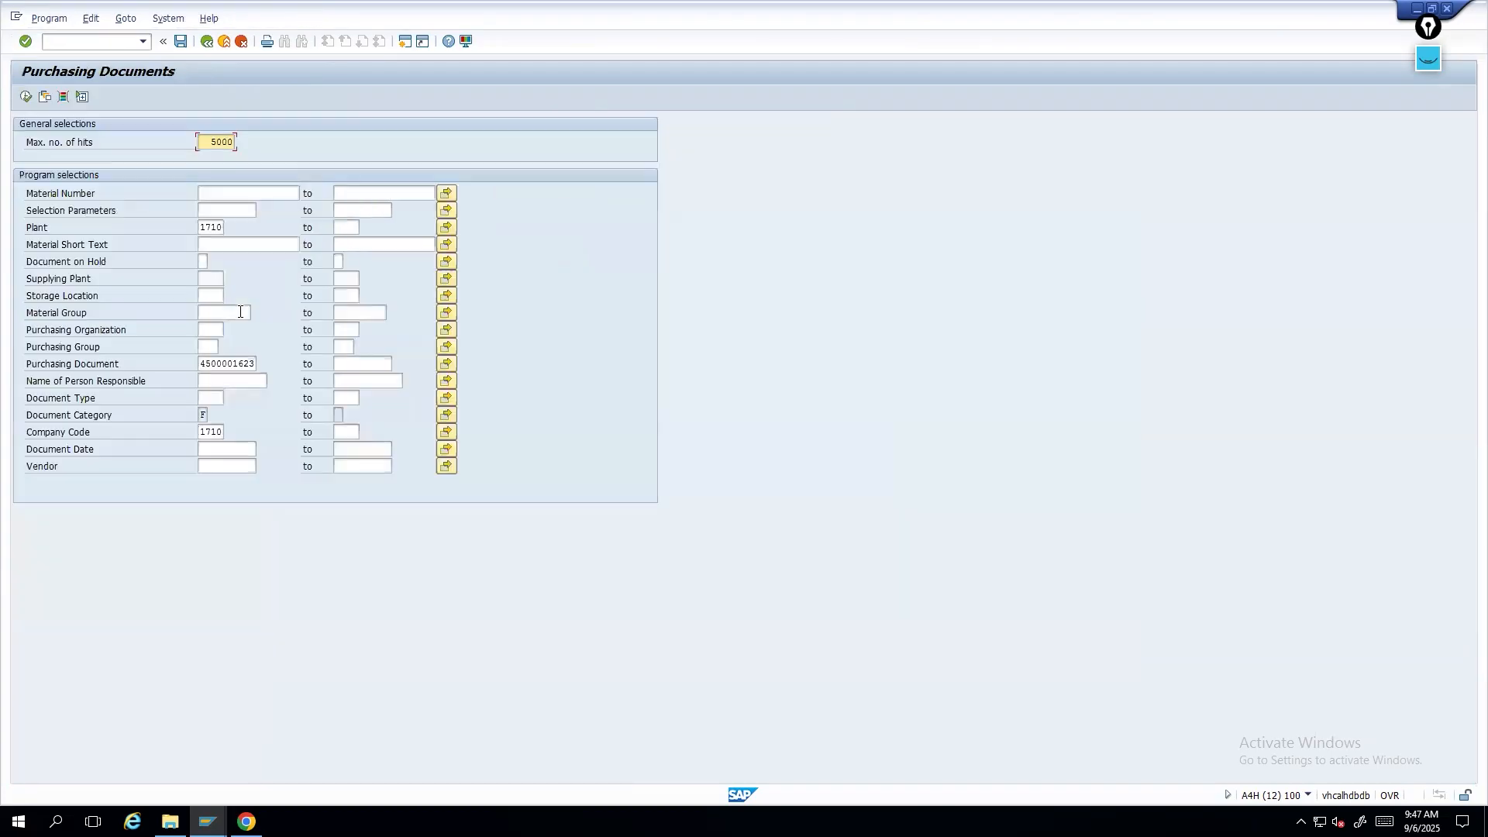
# - Search purchasing documents by the pasted purchase order number
pyautogui.moveTo(202, 361); pyautogui.dragTo(291, 362)
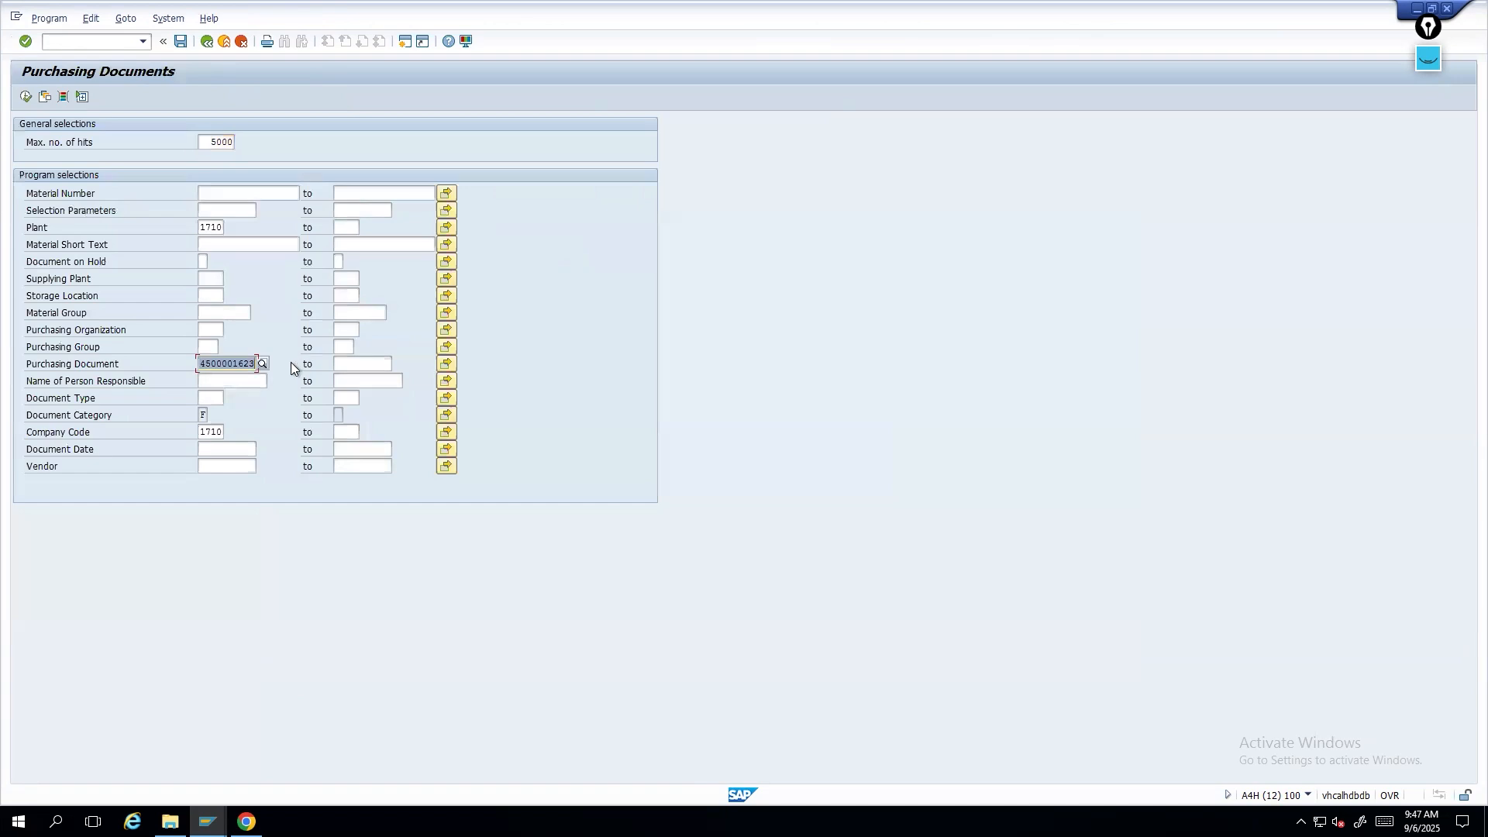
pyautogui.hotkey('ctrl', 'v')
pyautogui.click(26, 96)
pyautogui.click(372, 433)
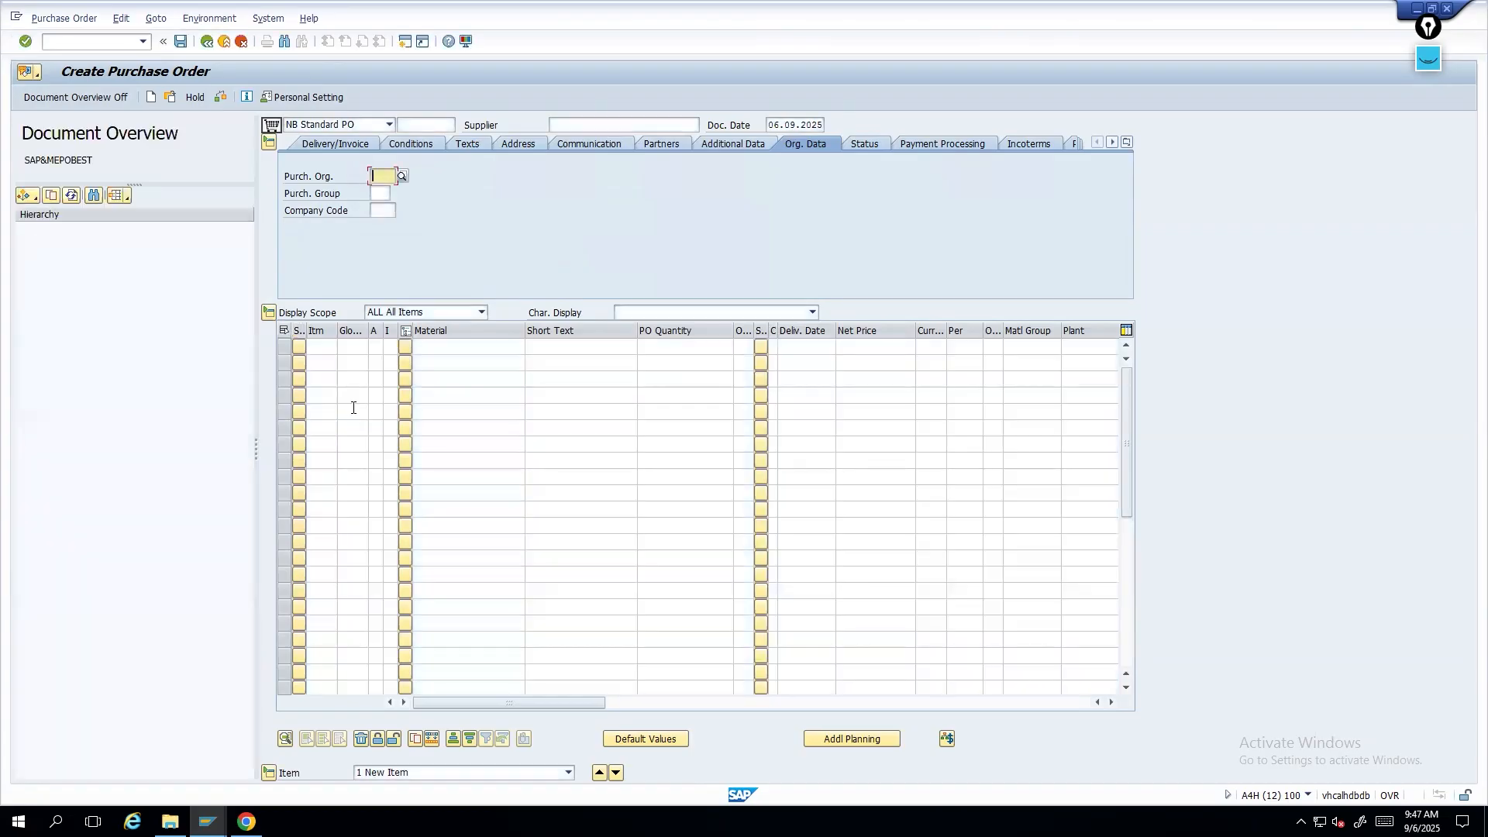
# - List my purchase orders in the document overview and open the second-to-last purchase order
pyautogui.click(27, 196)
pyautogui.click(89, 387)
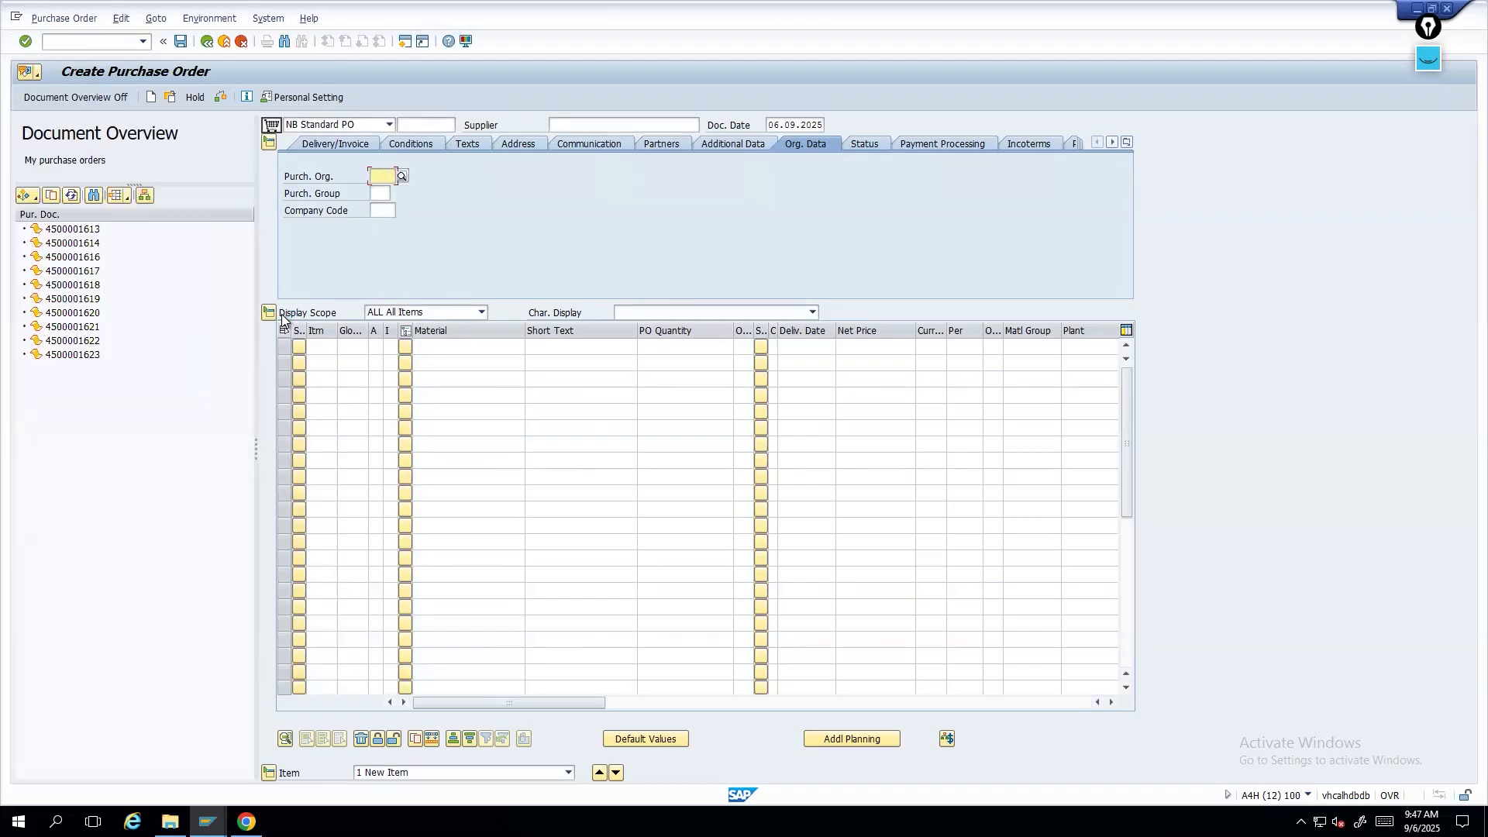
pyautogui.click(79, 342)
pyautogui.doubleClick(74, 342)
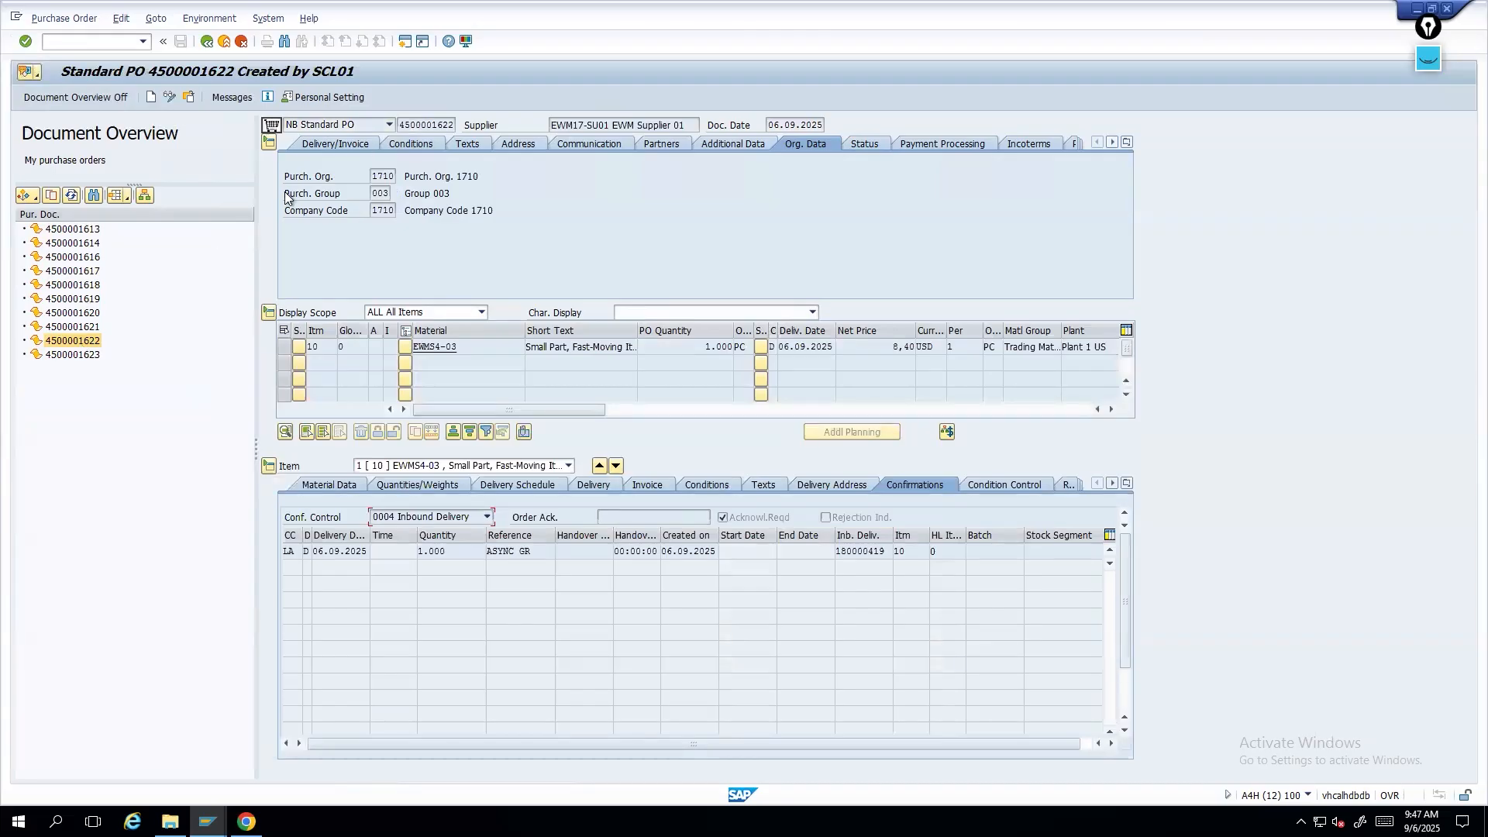
# - Copy the open purchase order into a new standard PO and save it
pyautogui.click(152, 98)
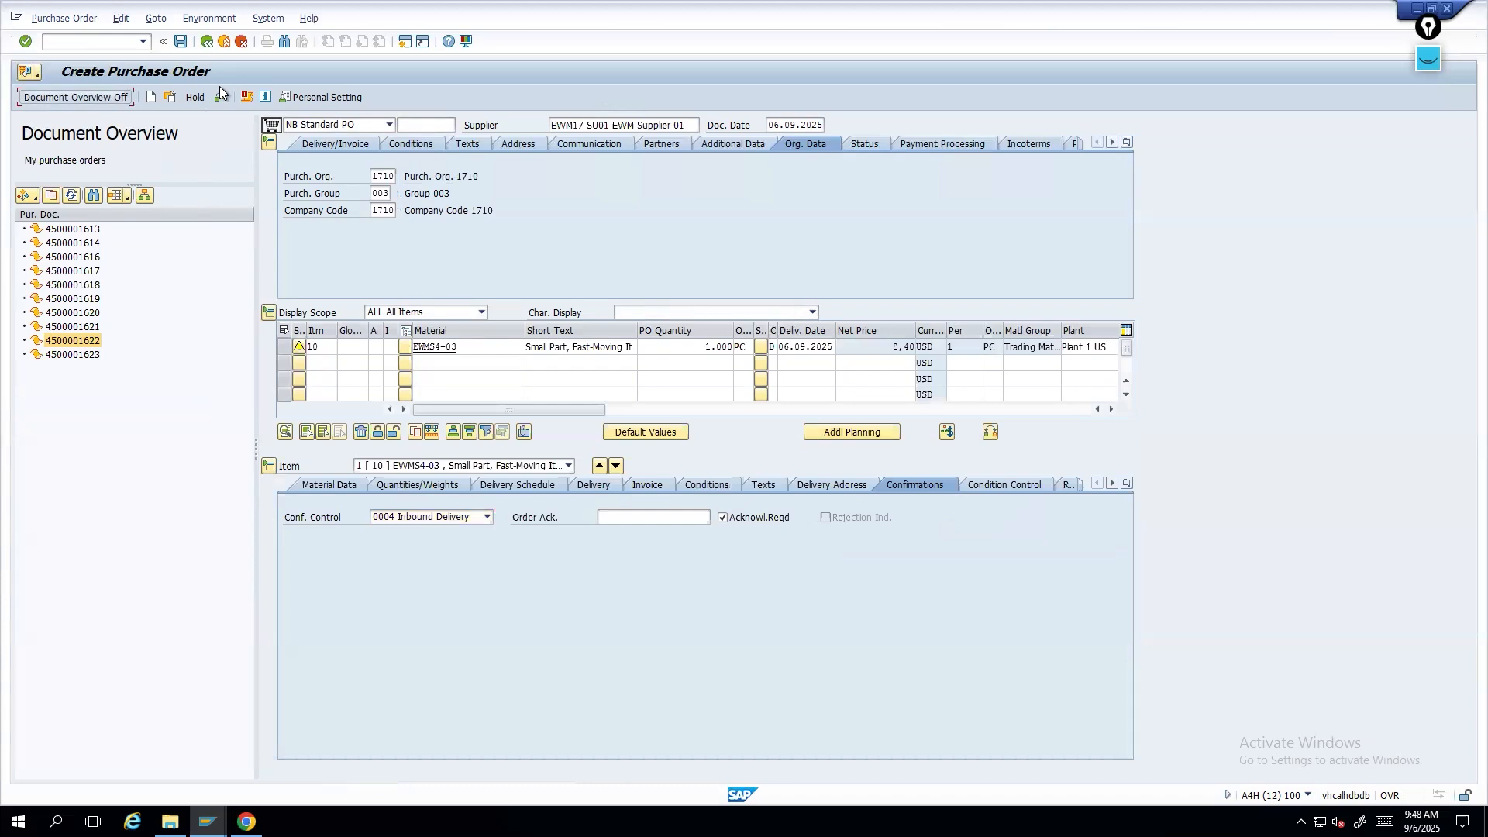
pyautogui.click(179, 41)
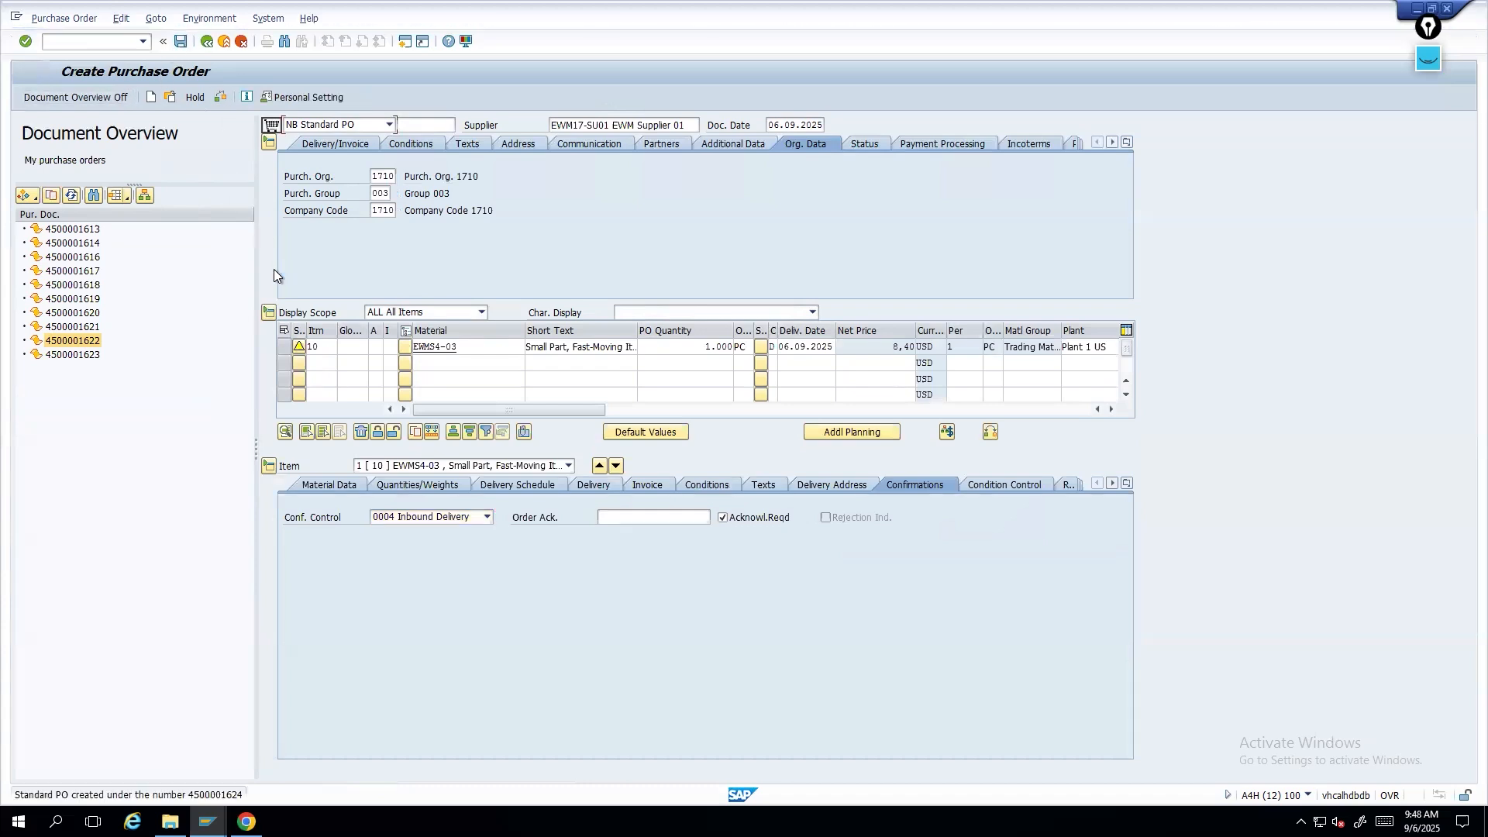
# - Create an inbound delivery for the new purchase order with external ID PT
pyautogui.click(97, 44)
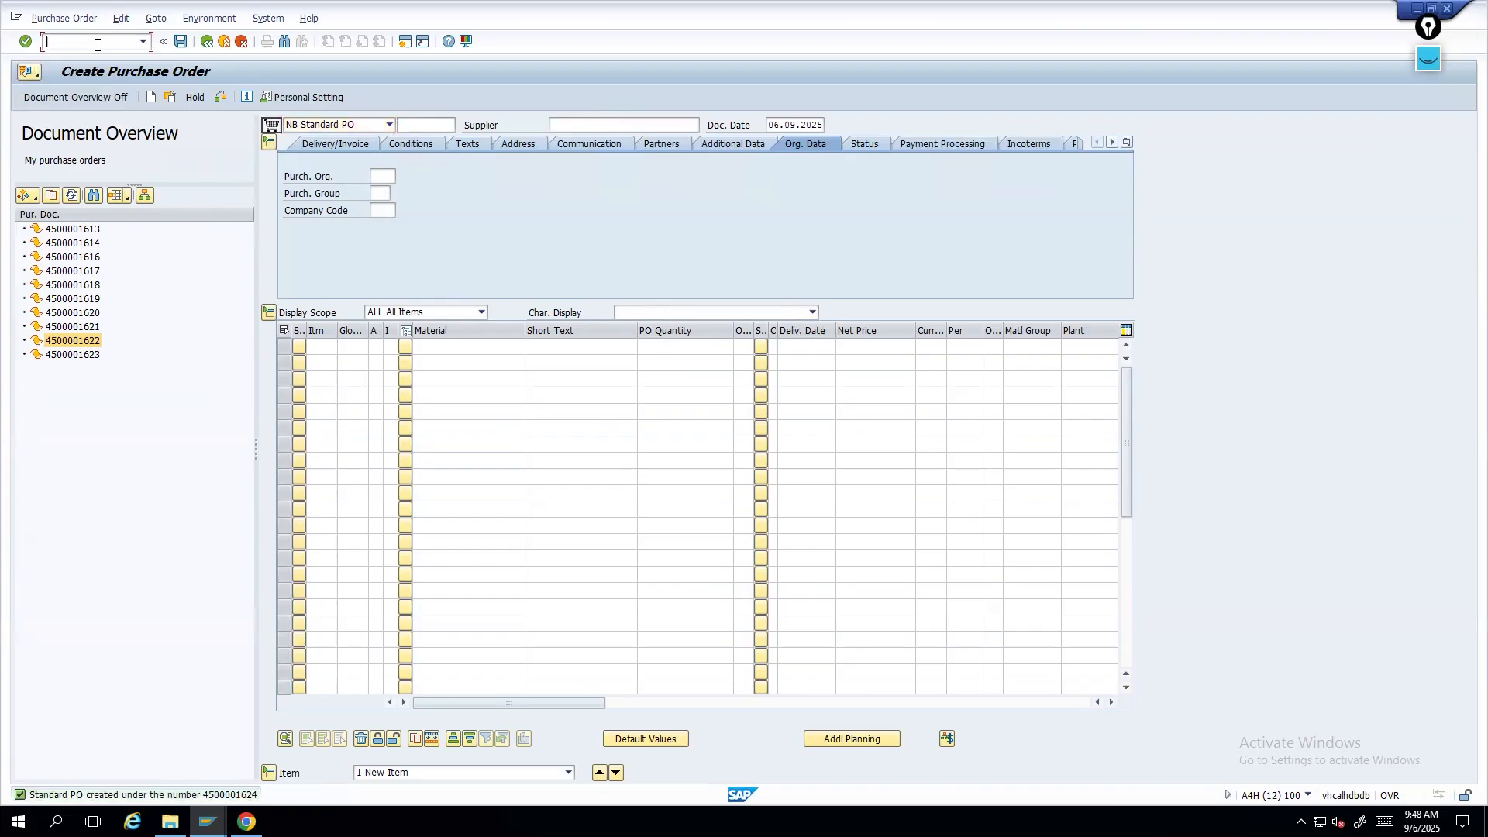
pyautogui.write('/nvl31n')
pyautogui.press('Return')
pyautogui.click(168, 243)
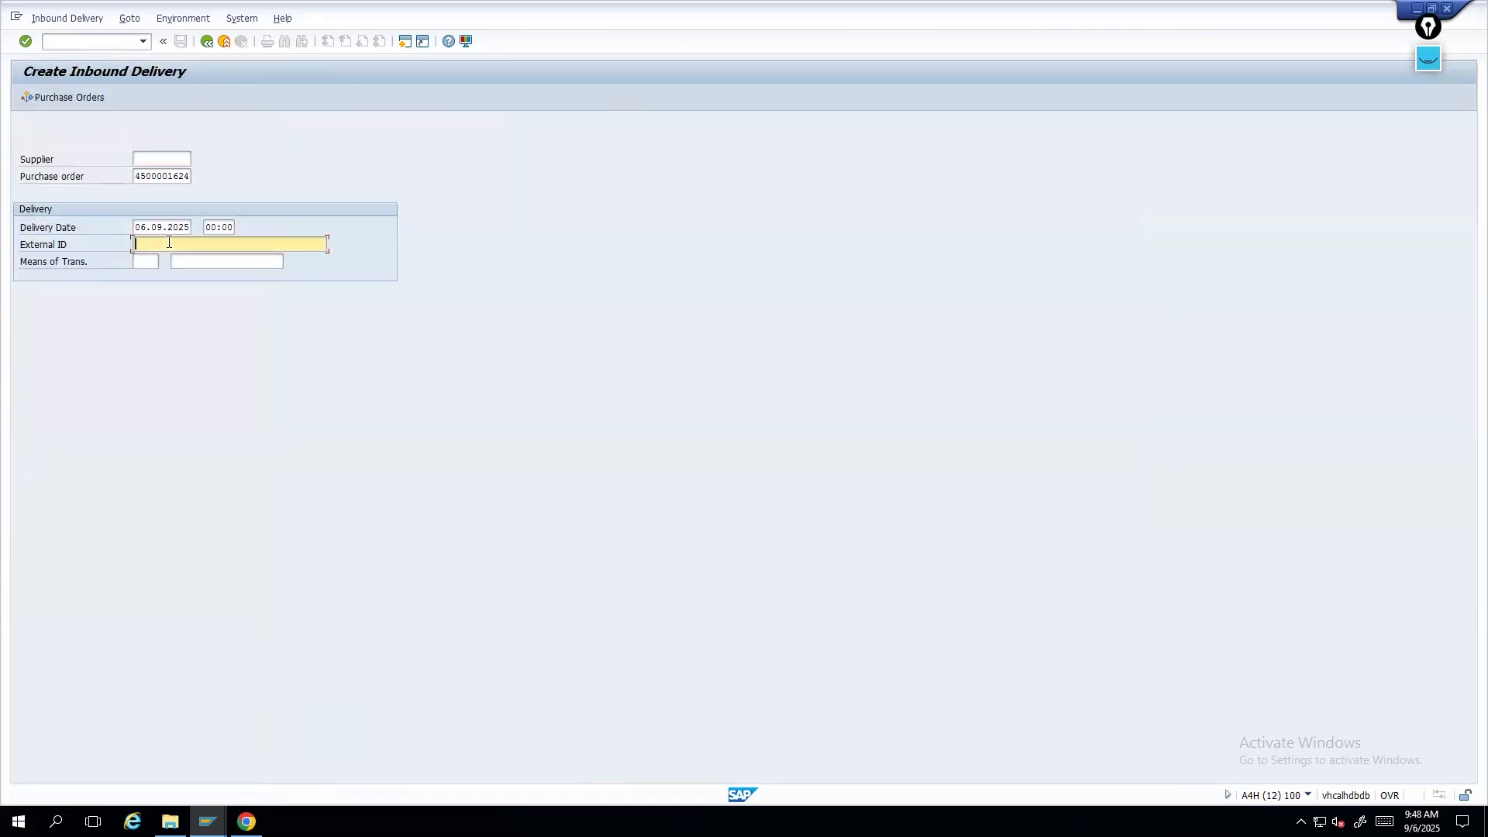
pyautogui.press('BackSpace')
pyautogui.write('PTW rules')
pyautogui.press('Return')
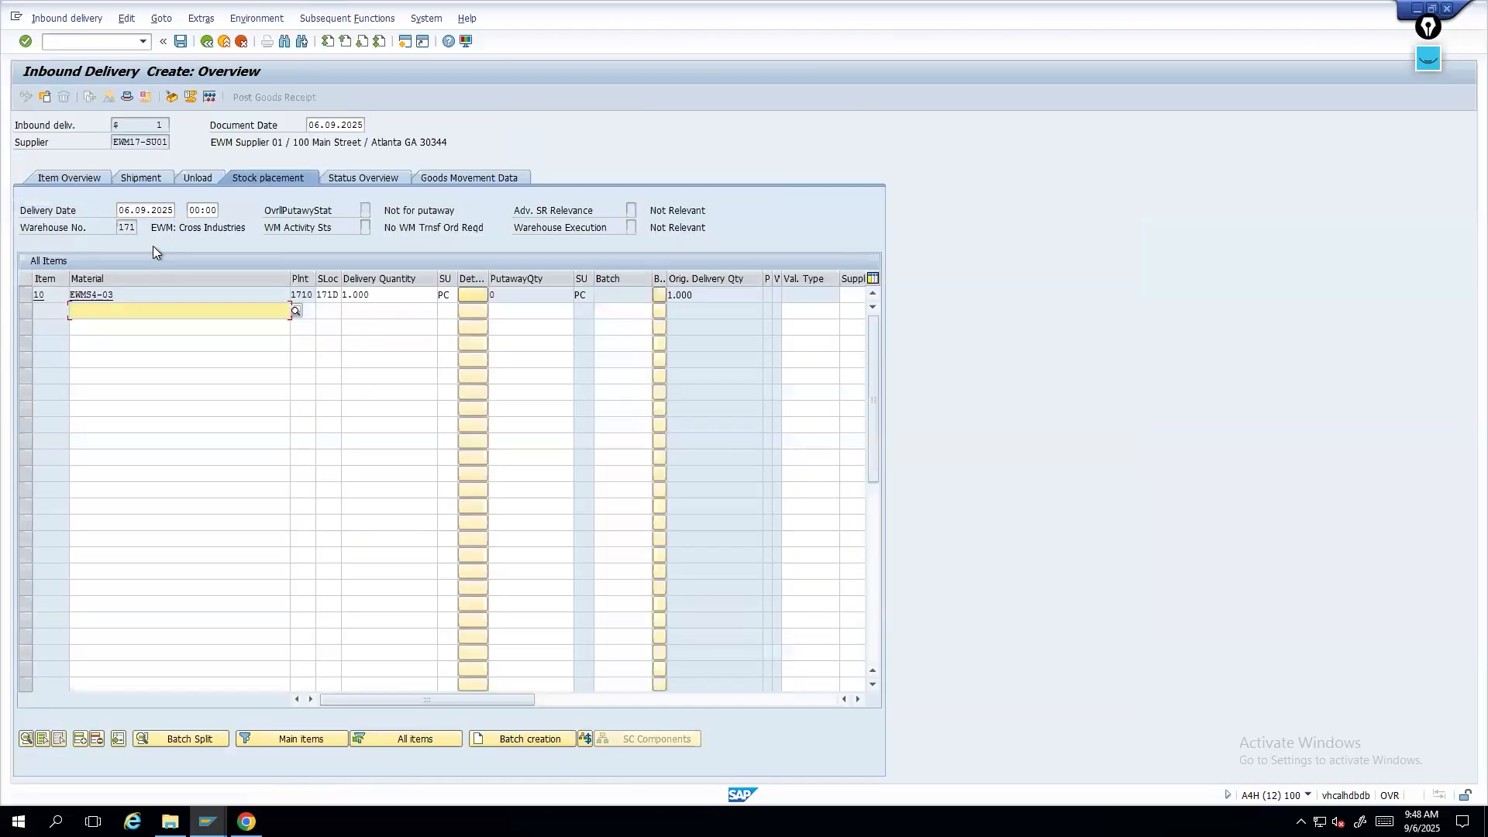
# - Set the delivery item quantity to 1 and save the inbound delivery
pyautogui.moveTo(375, 296); pyautogui.dragTo(251, 300)
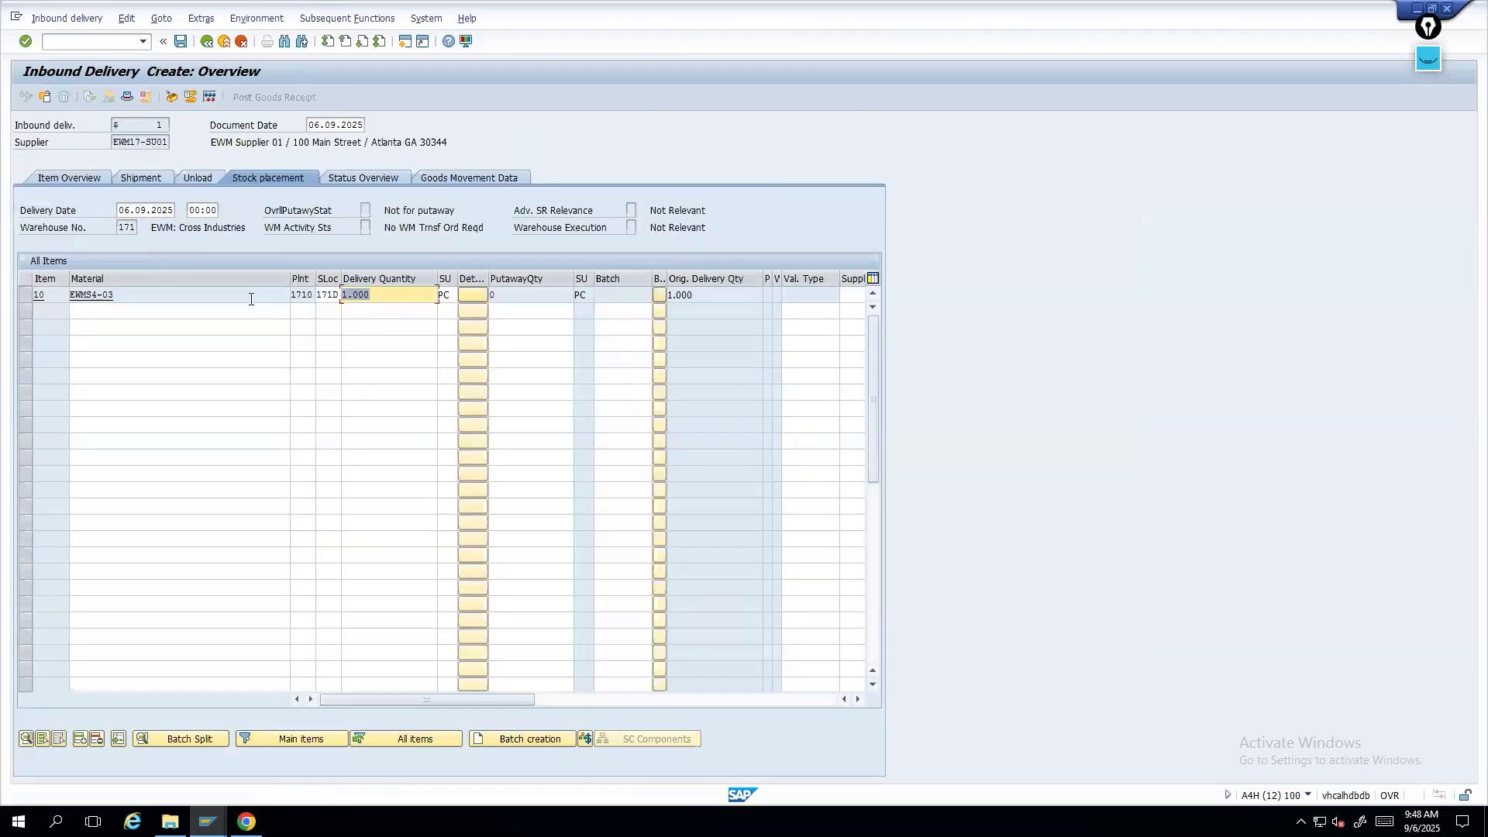
pyautogui.write('1')
pyautogui.press('Return')
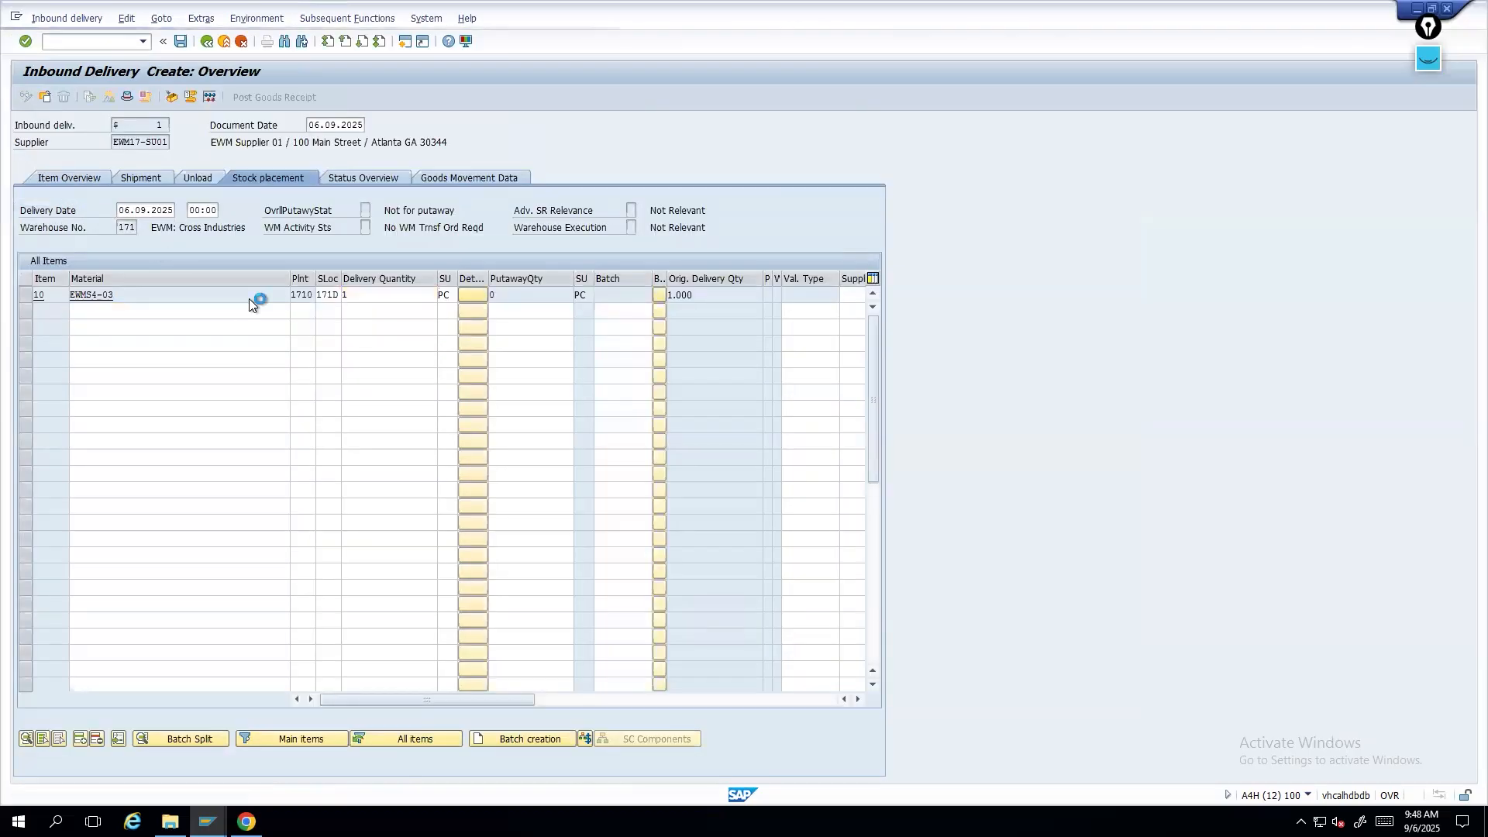
pyautogui.hotkey('ctrl', 's')
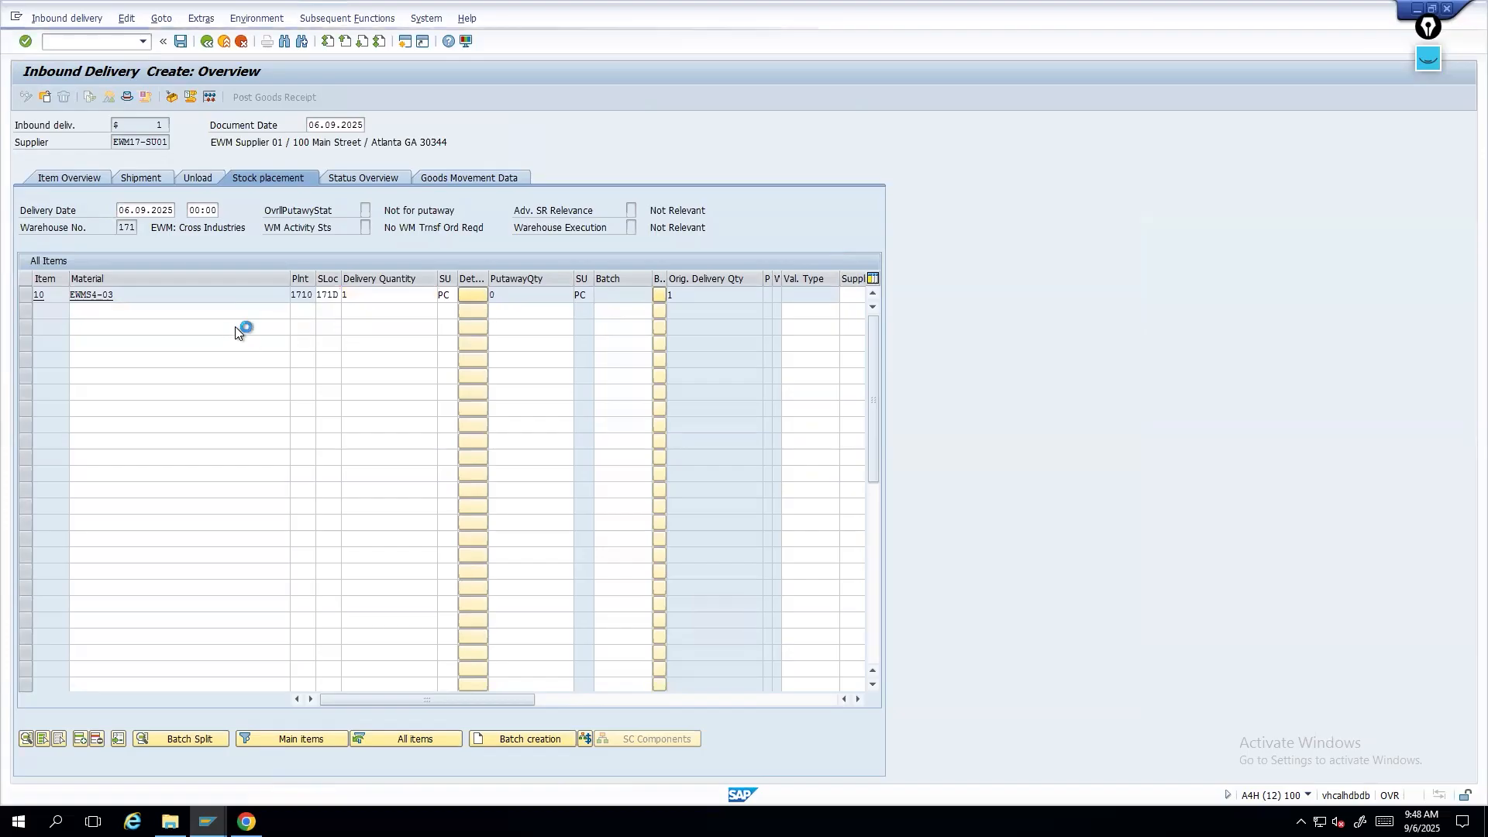
# - Display the saved inbound delivery and copy its number
pyautogui.click(67, 18)
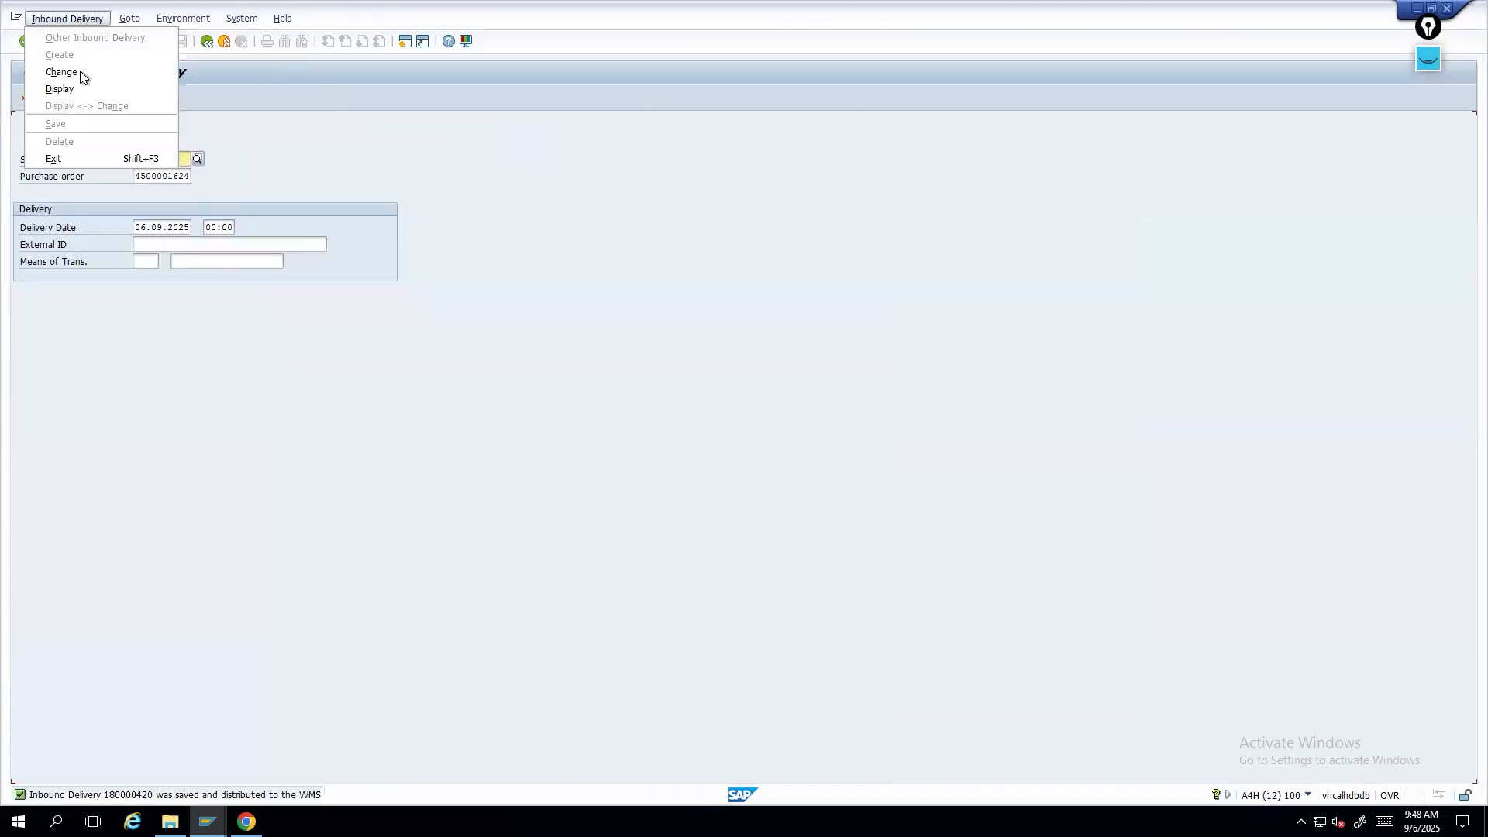
pyautogui.click(73, 90)
pyautogui.moveTo(187, 163); pyautogui.dragTo(40, 161)
pyautogui.hotkey('ctrl', 'c')
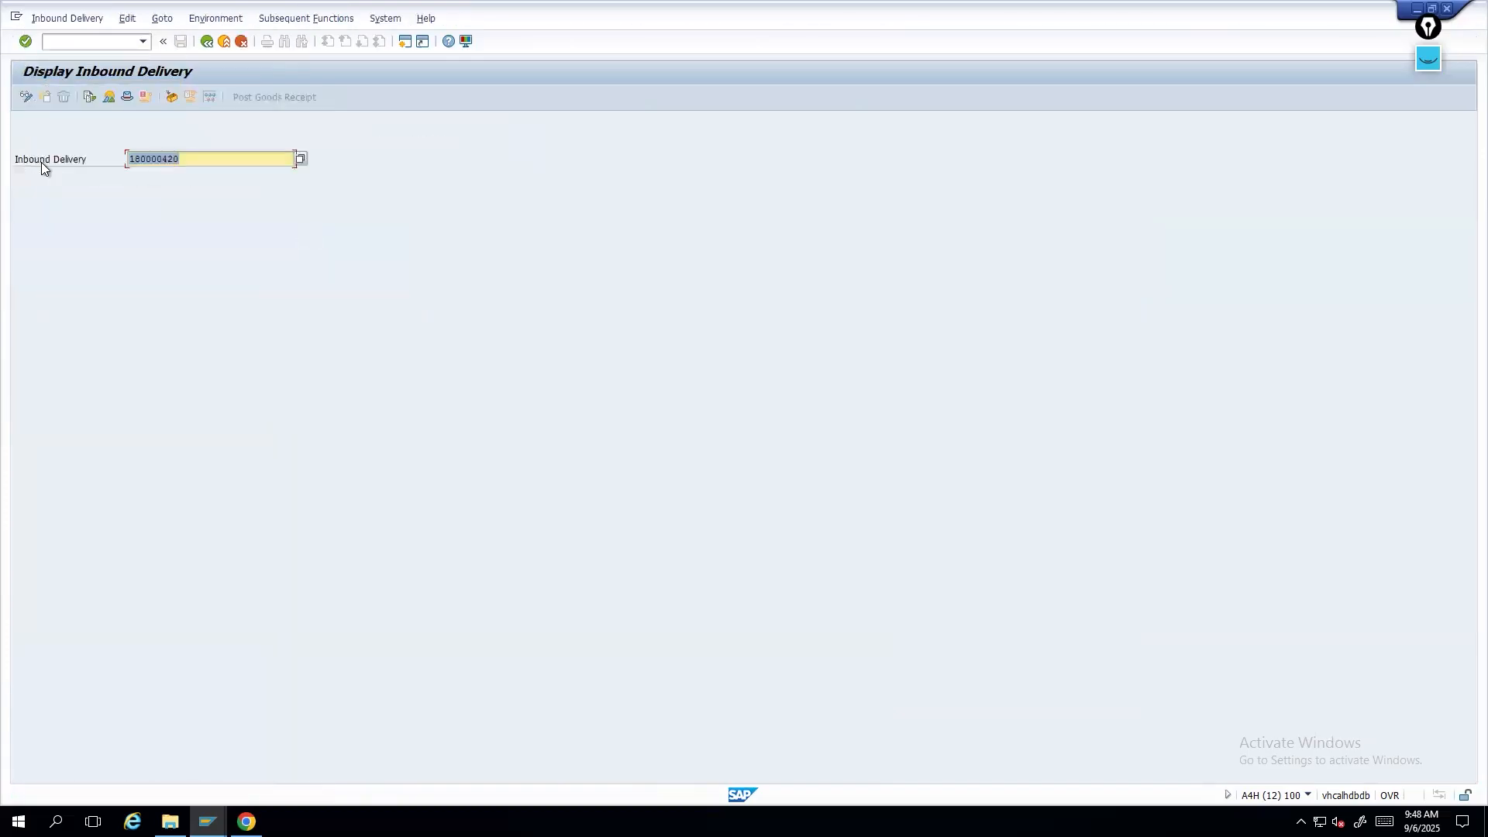
pyautogui.press('Return')
# - Close several unneeded session windows and switch to the warehouse product session
pyautogui.click(206, 821)
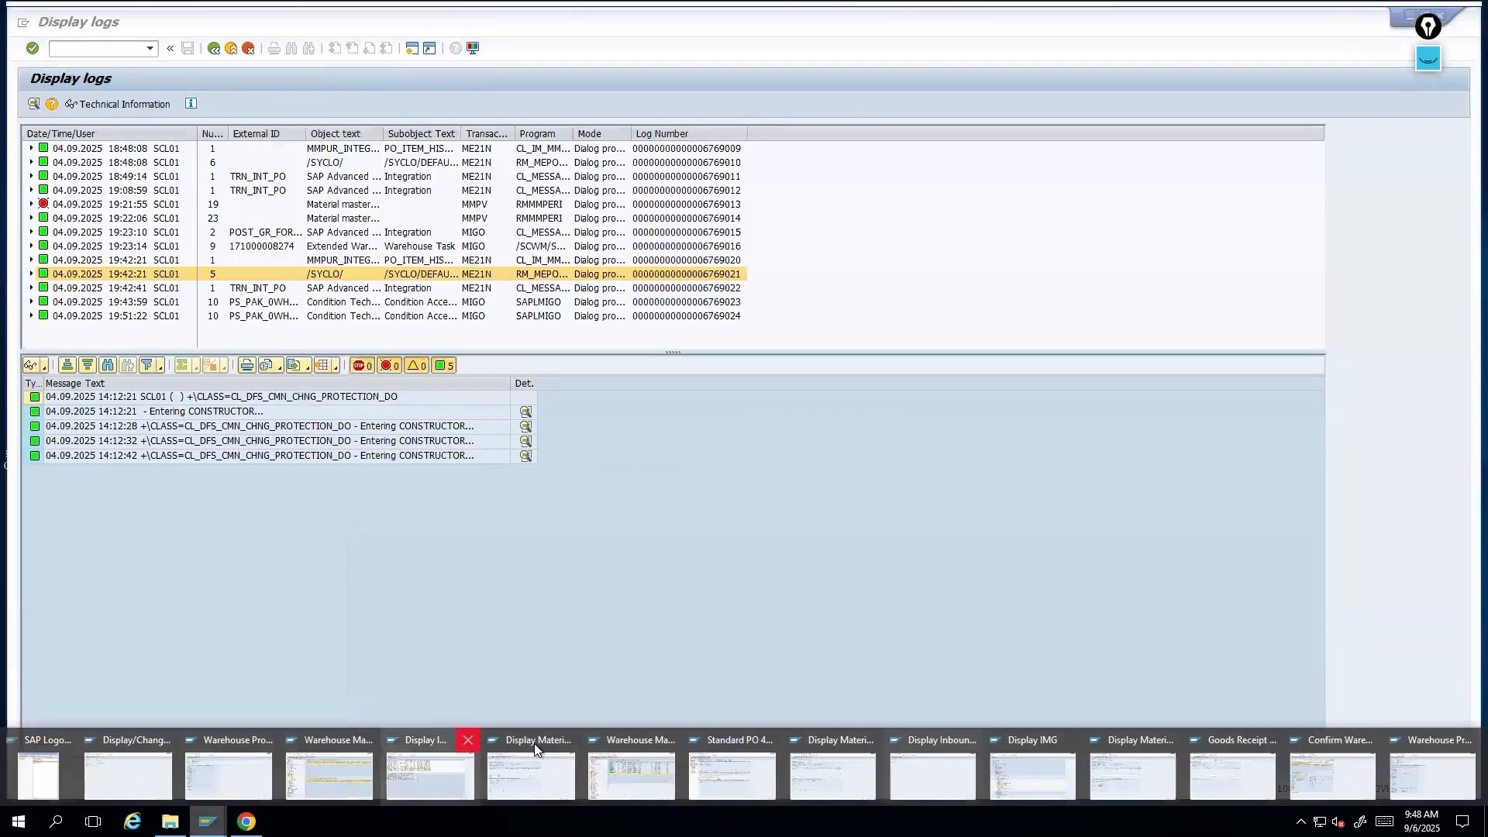
pyautogui.click(468, 740)
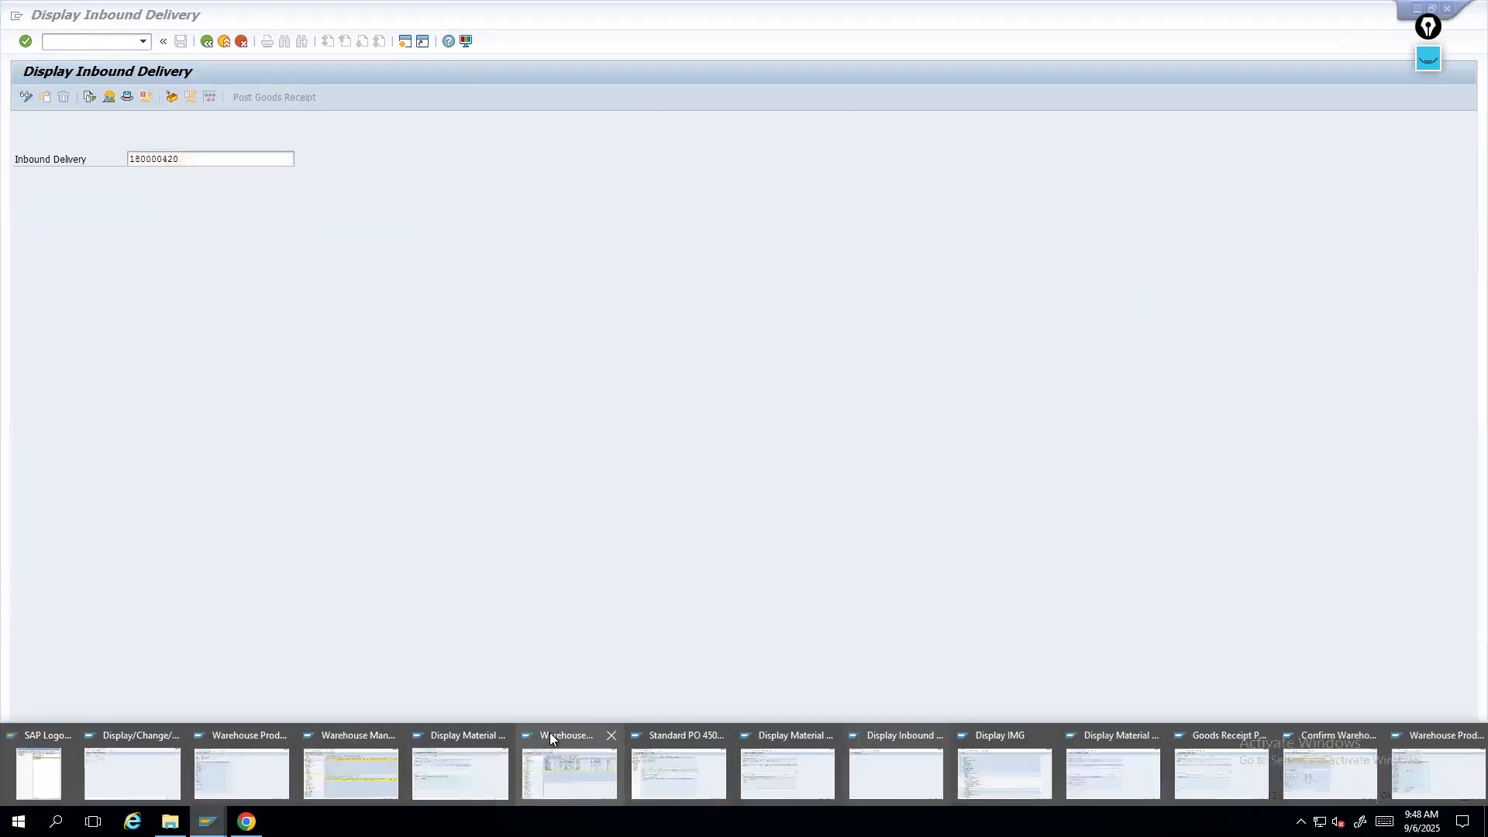
pyautogui.click(502, 736)
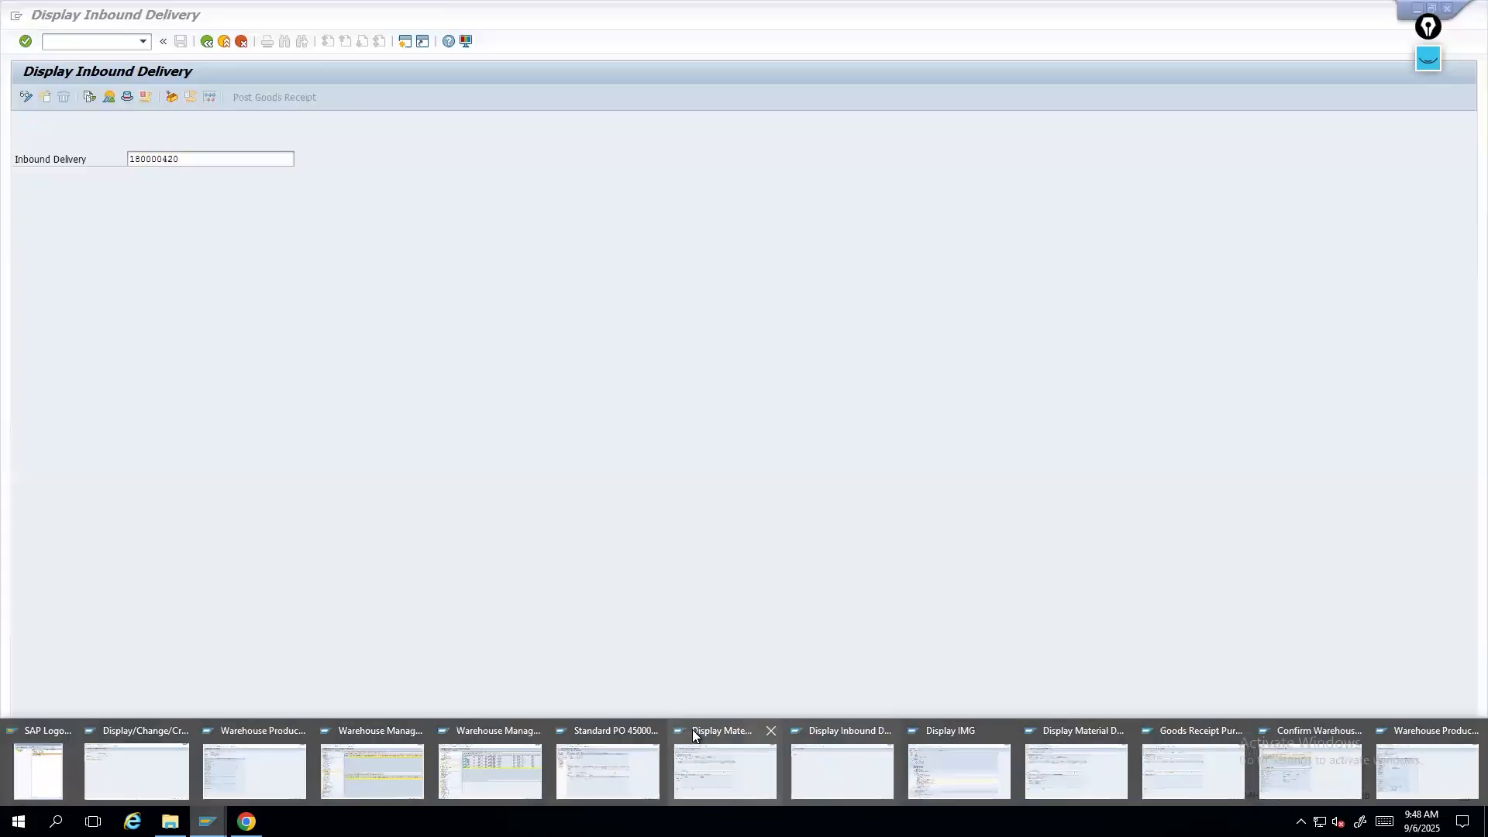
pyautogui.click(655, 727)
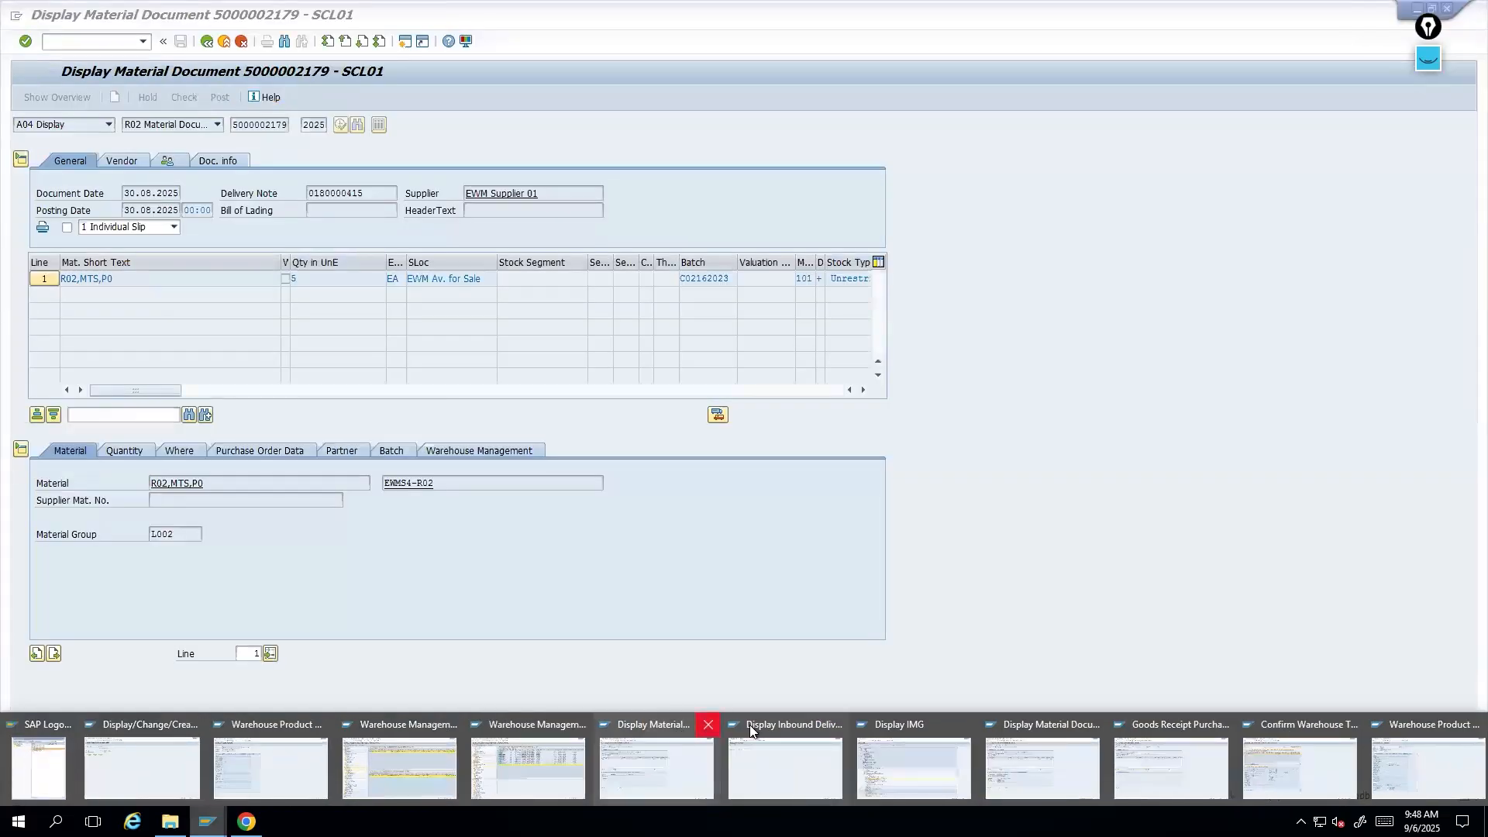
pyautogui.click(706, 724)
pyautogui.click(770, 716)
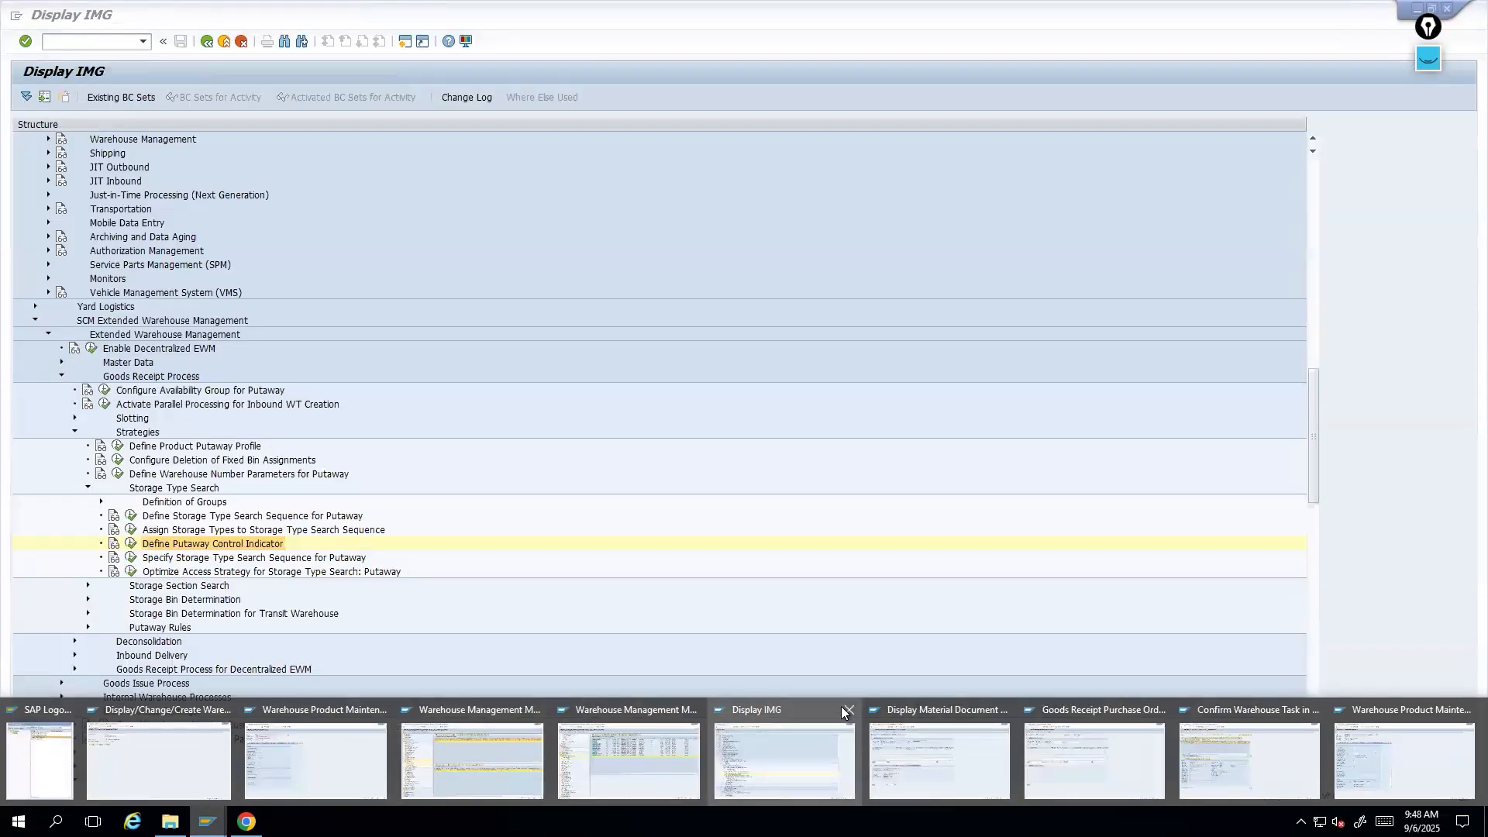
pyautogui.click(849, 710)
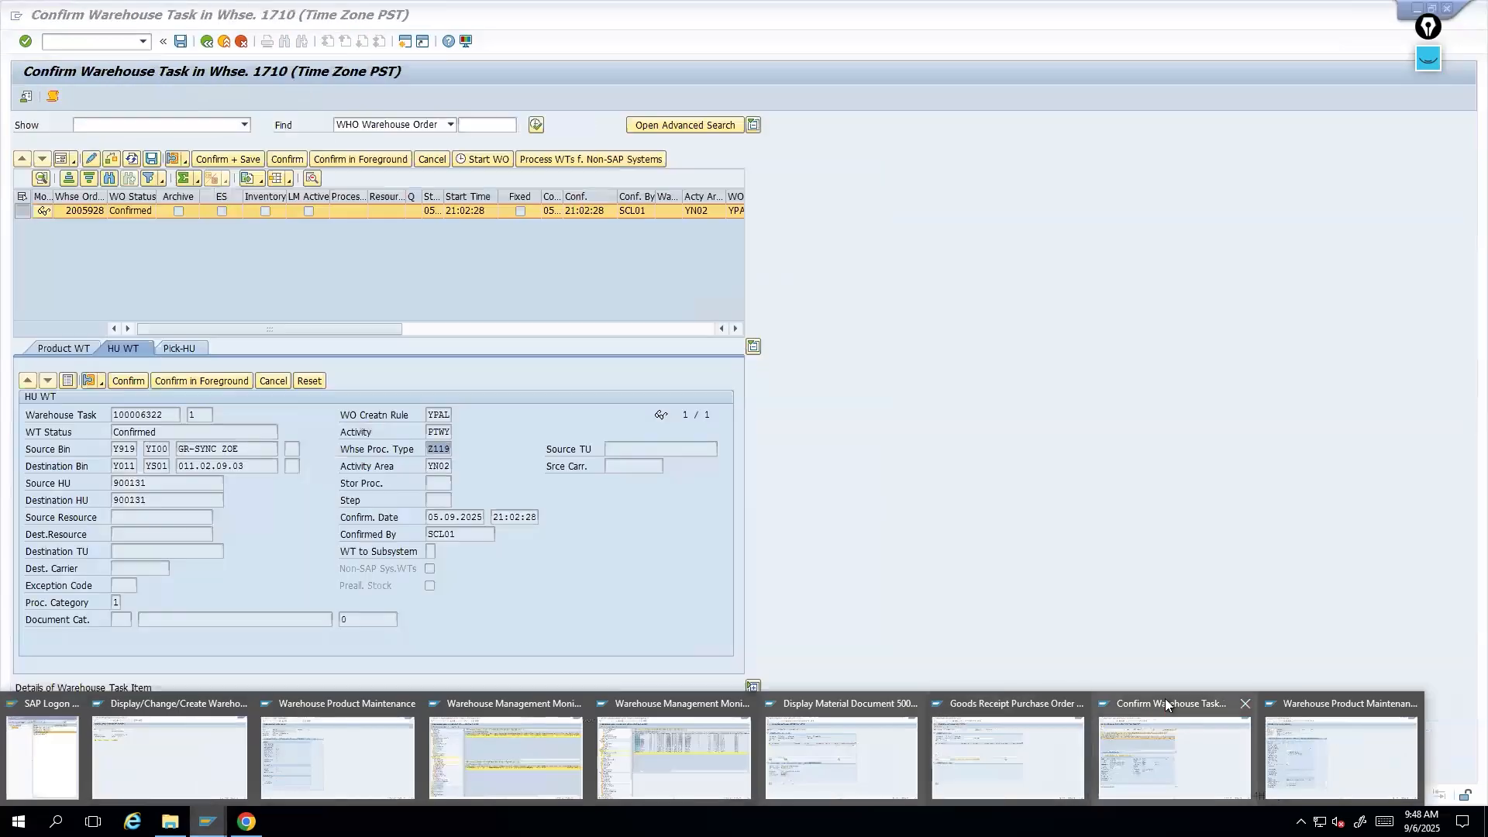
pyautogui.click(1247, 702)
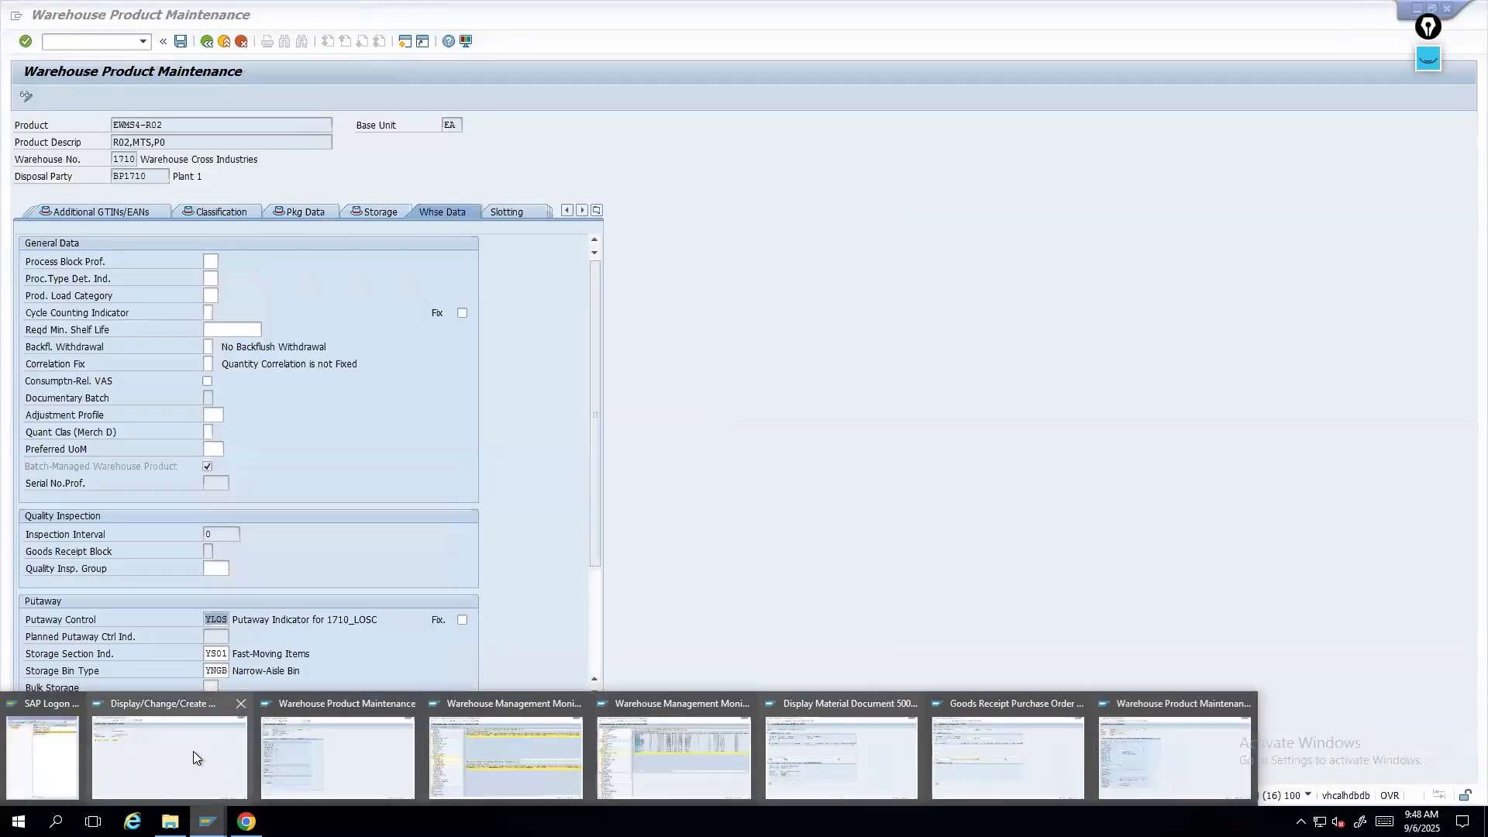
pyautogui.click(170, 751)
# - Run /O/SCWM/PRDI to maintain inbound deliveries in warehouse 1710
pyautogui.click(150, 48)
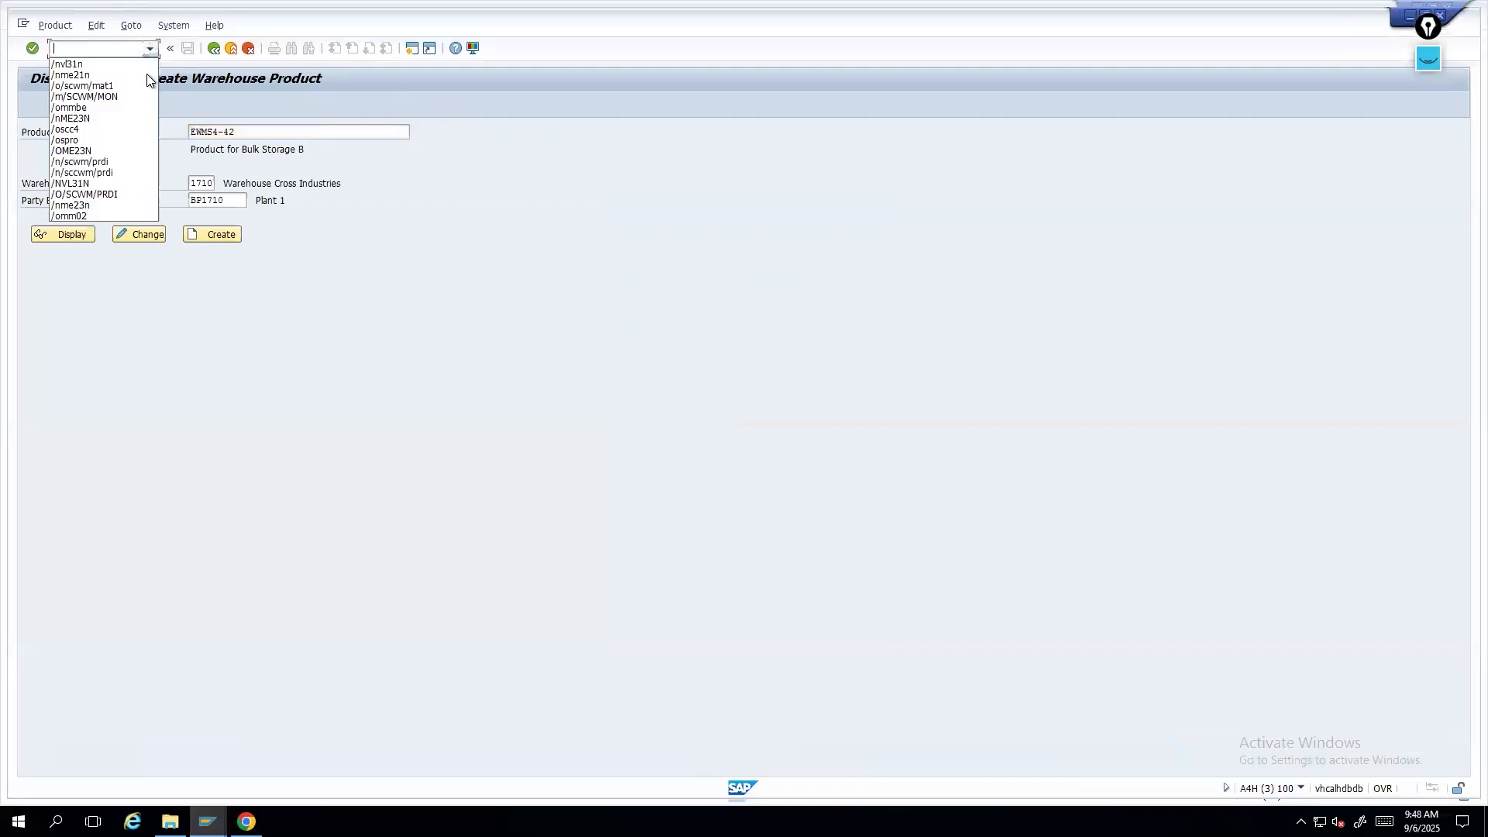
pyautogui.click(90, 194)
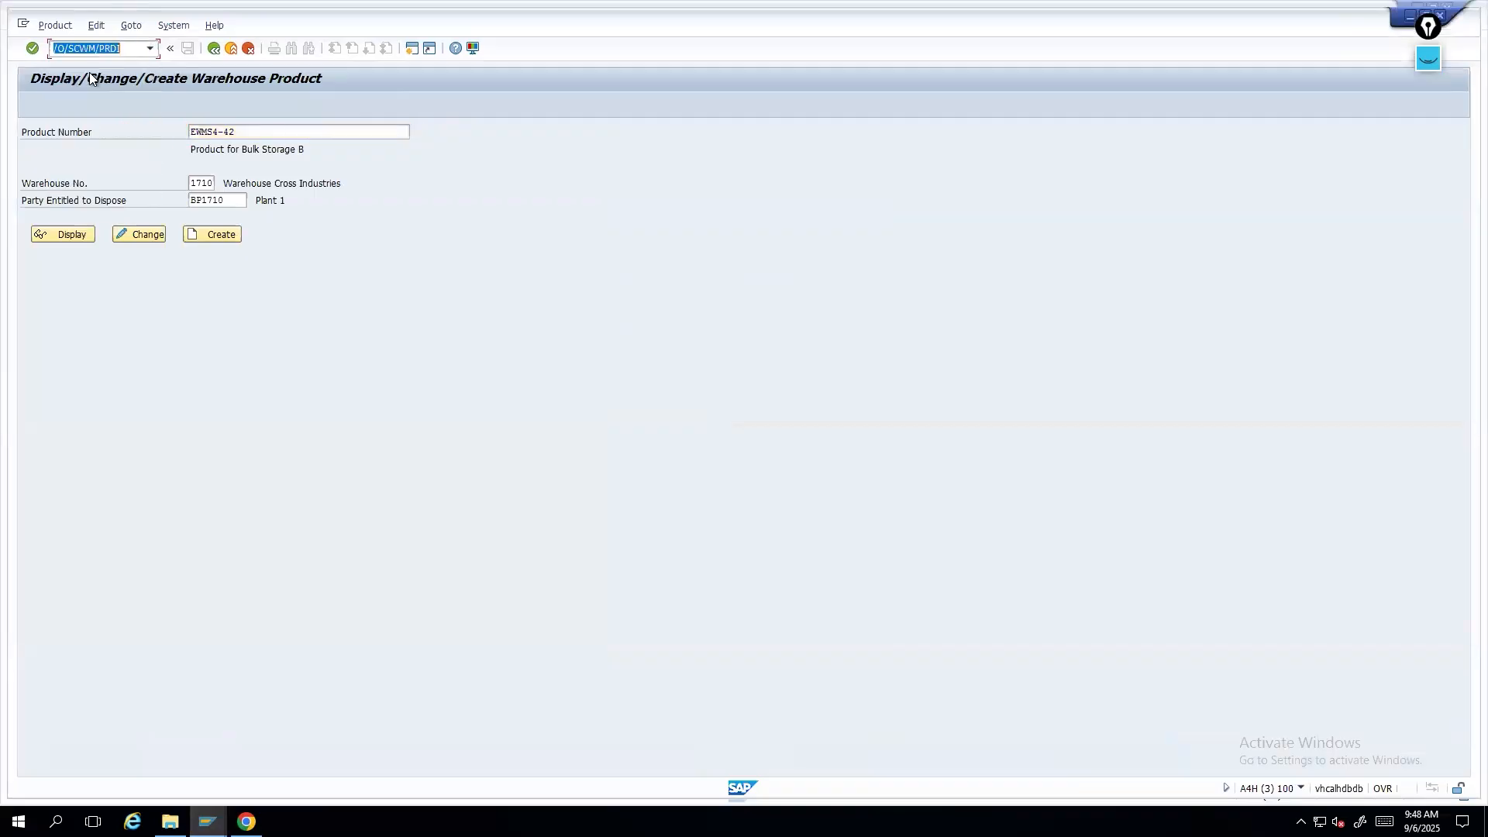
pyautogui.press('Return')
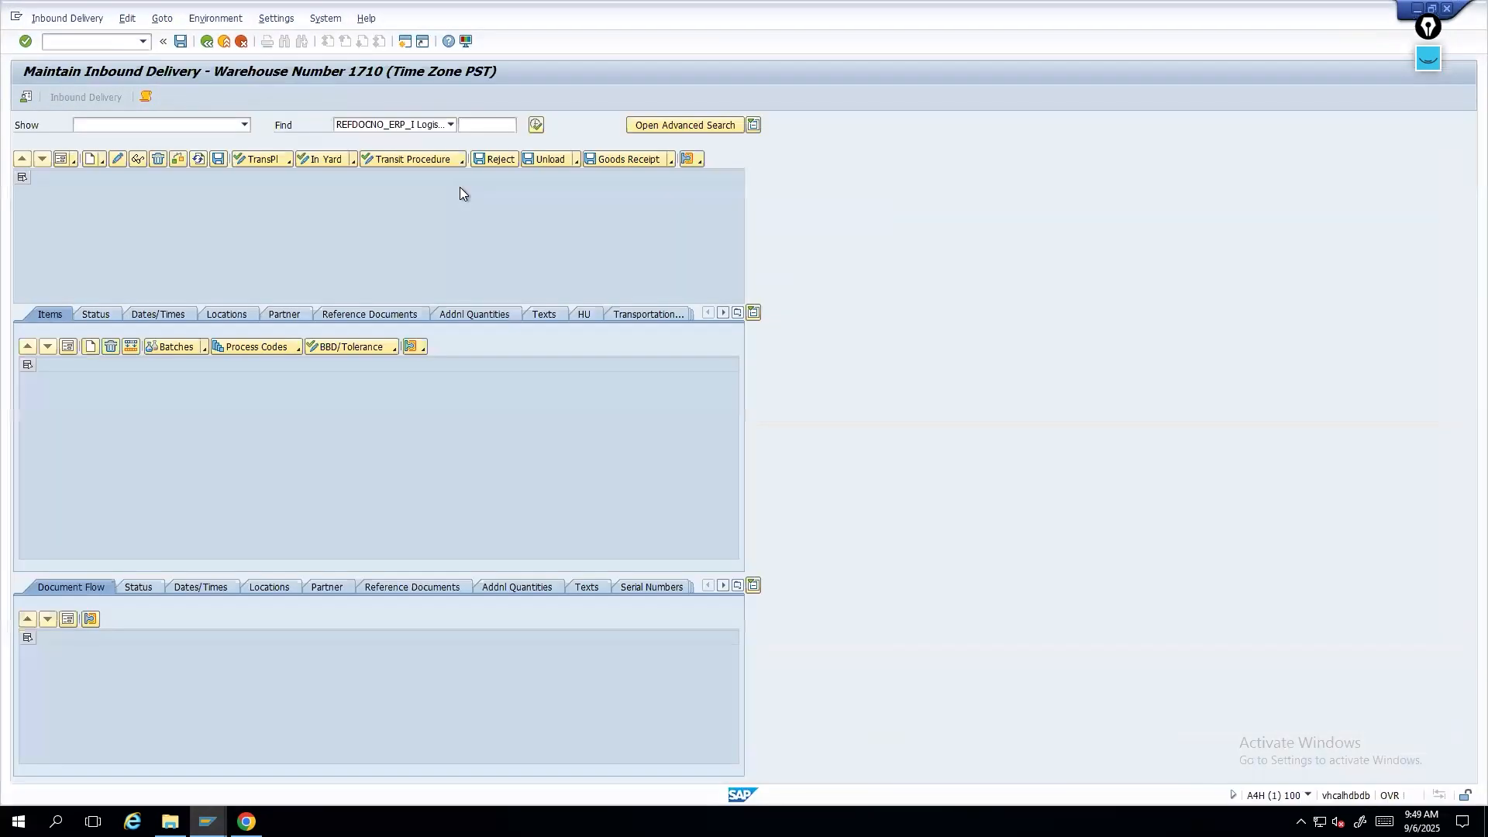
# - Find the inbound delivery by its pasted number and view its item details
pyautogui.click(468, 124)
pyautogui.hotkey('ctrl', 'v')
pyautogui.click(536, 124)
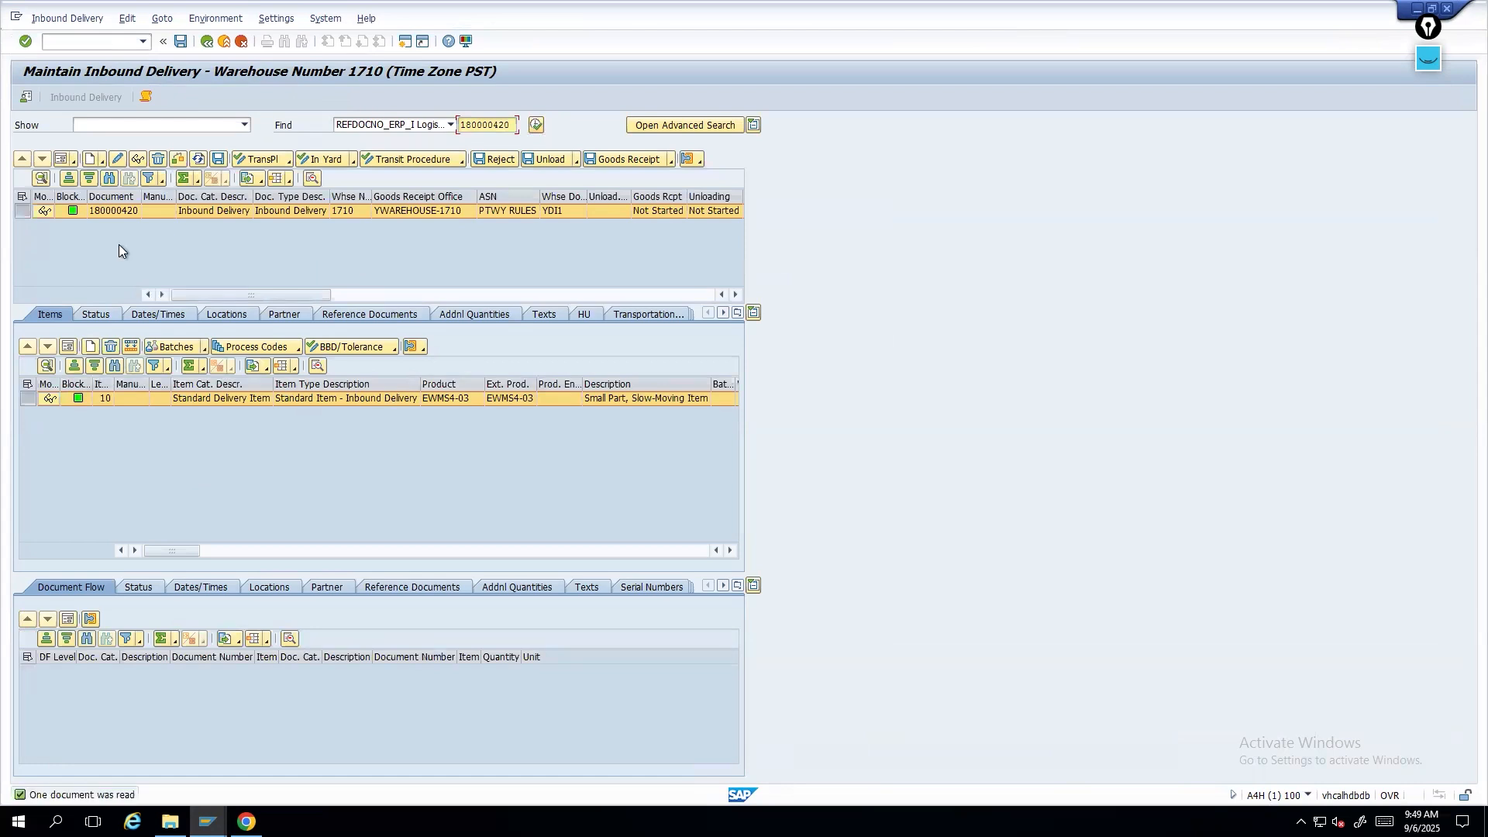
pyautogui.click(70, 346)
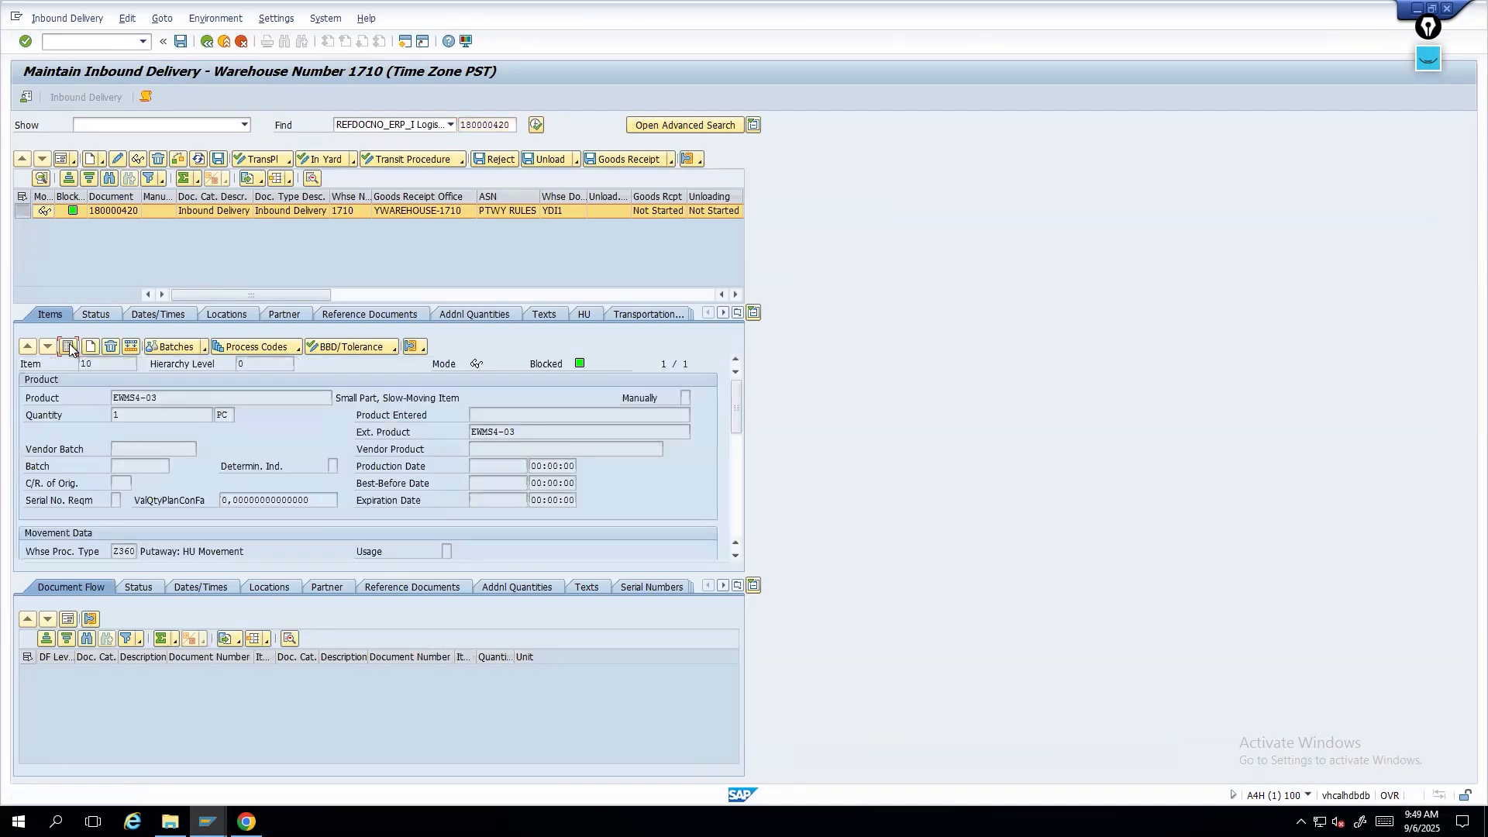
pyautogui.click(70, 346)
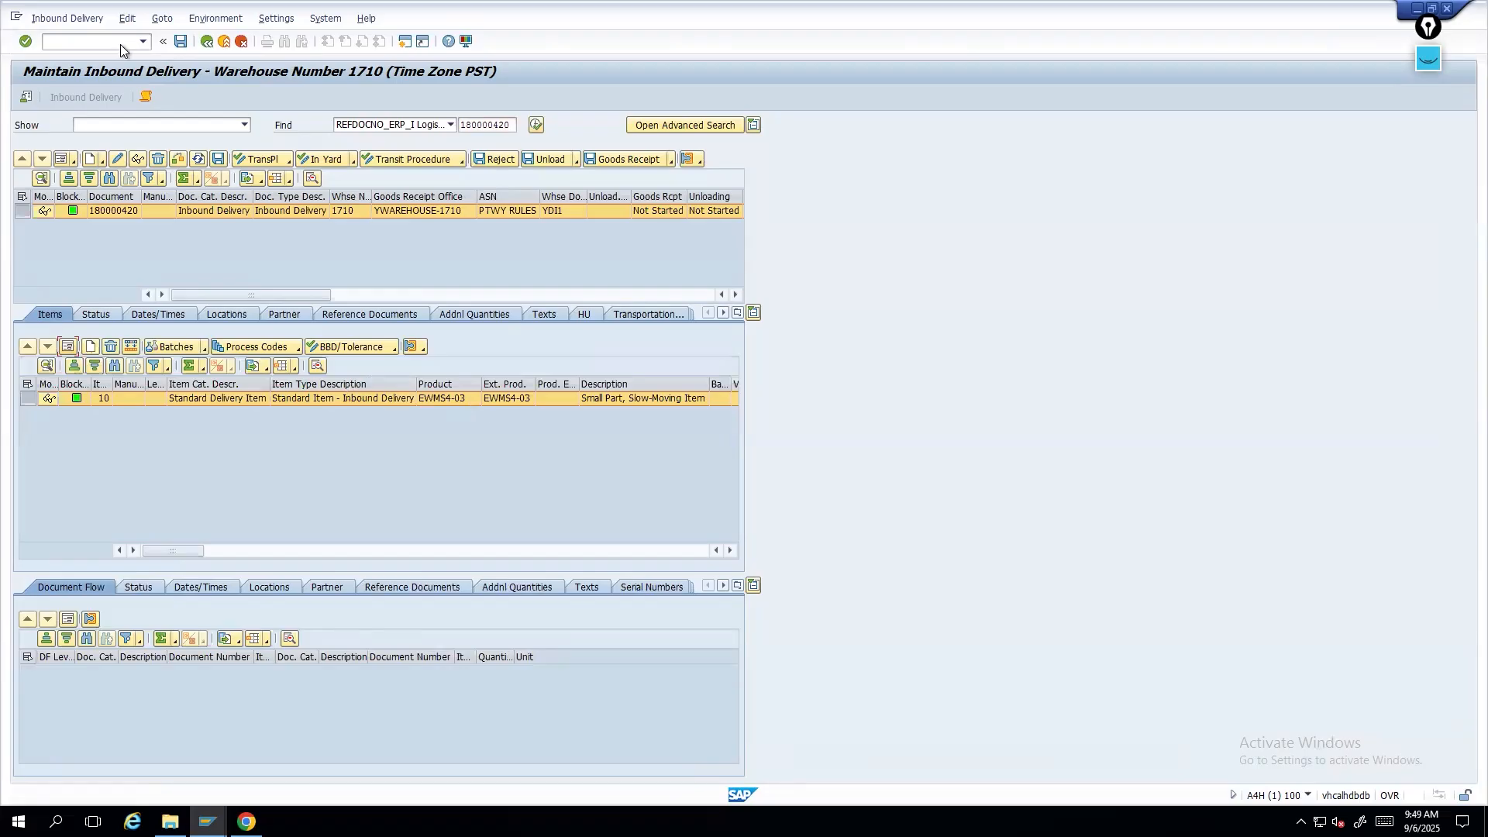
# - Pack the inbound delivery item into a handling unit in the packing work center and save
pyautogui.click(77, 19)
pyautogui.moveTo(87, 54)
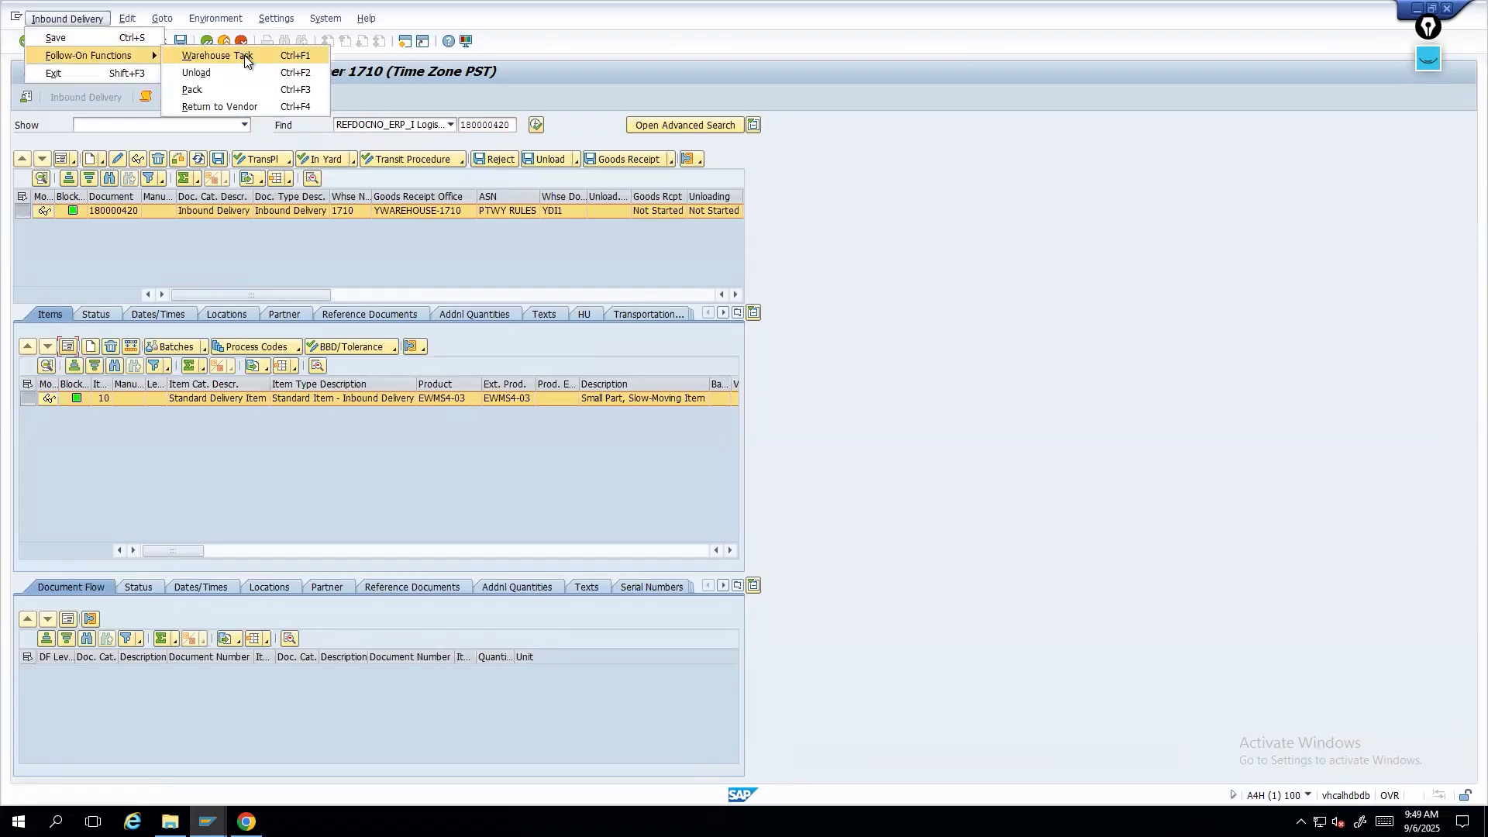
pyautogui.click(221, 90)
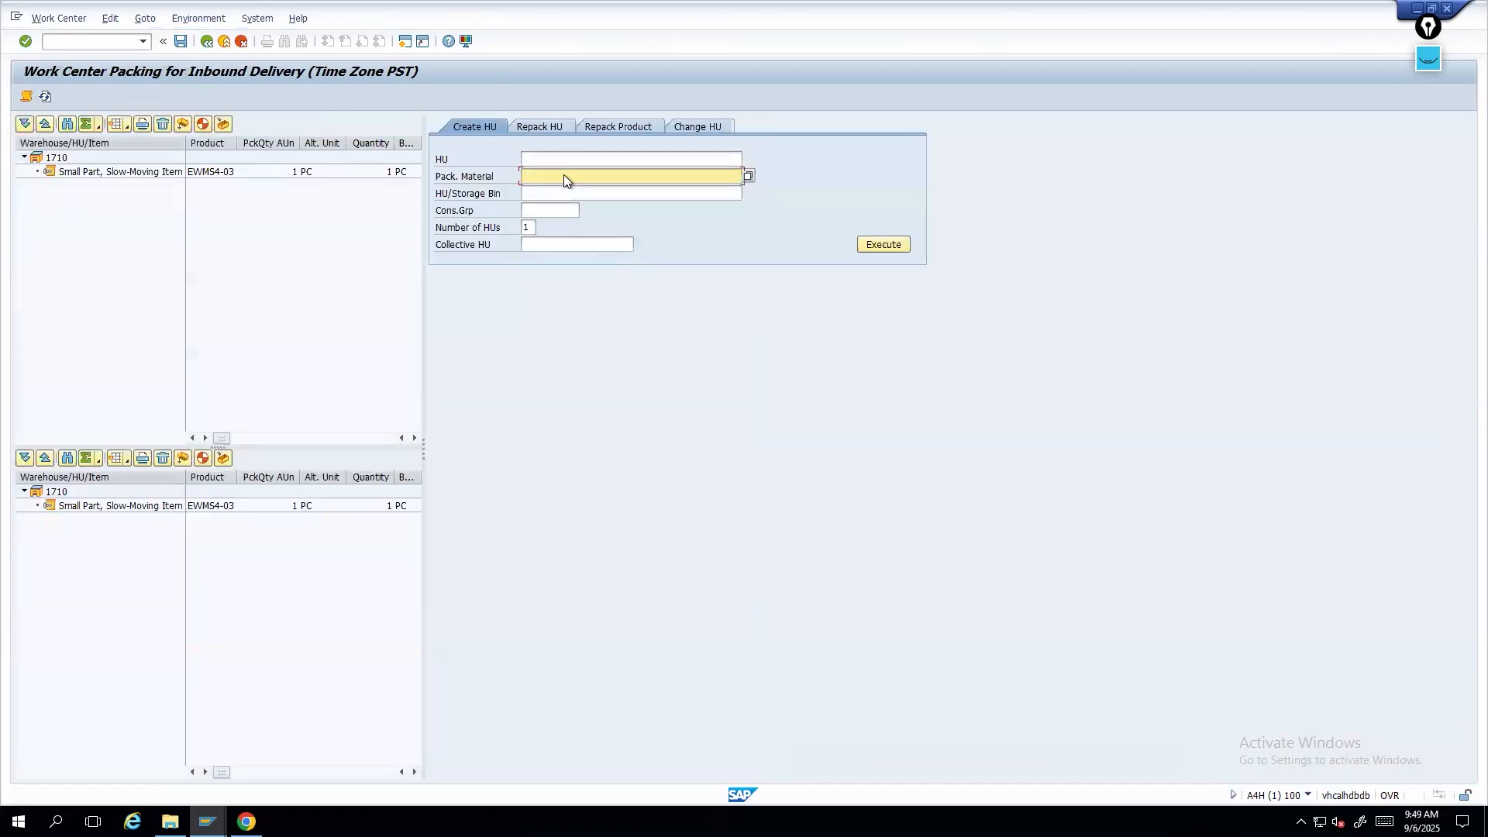
pyautogui.click(564, 181)
pyautogui.click(573, 195)
pyautogui.click(883, 244)
pyautogui.moveTo(85, 172); pyautogui.dragTo(71, 184)
pyautogui.click(181, 42)
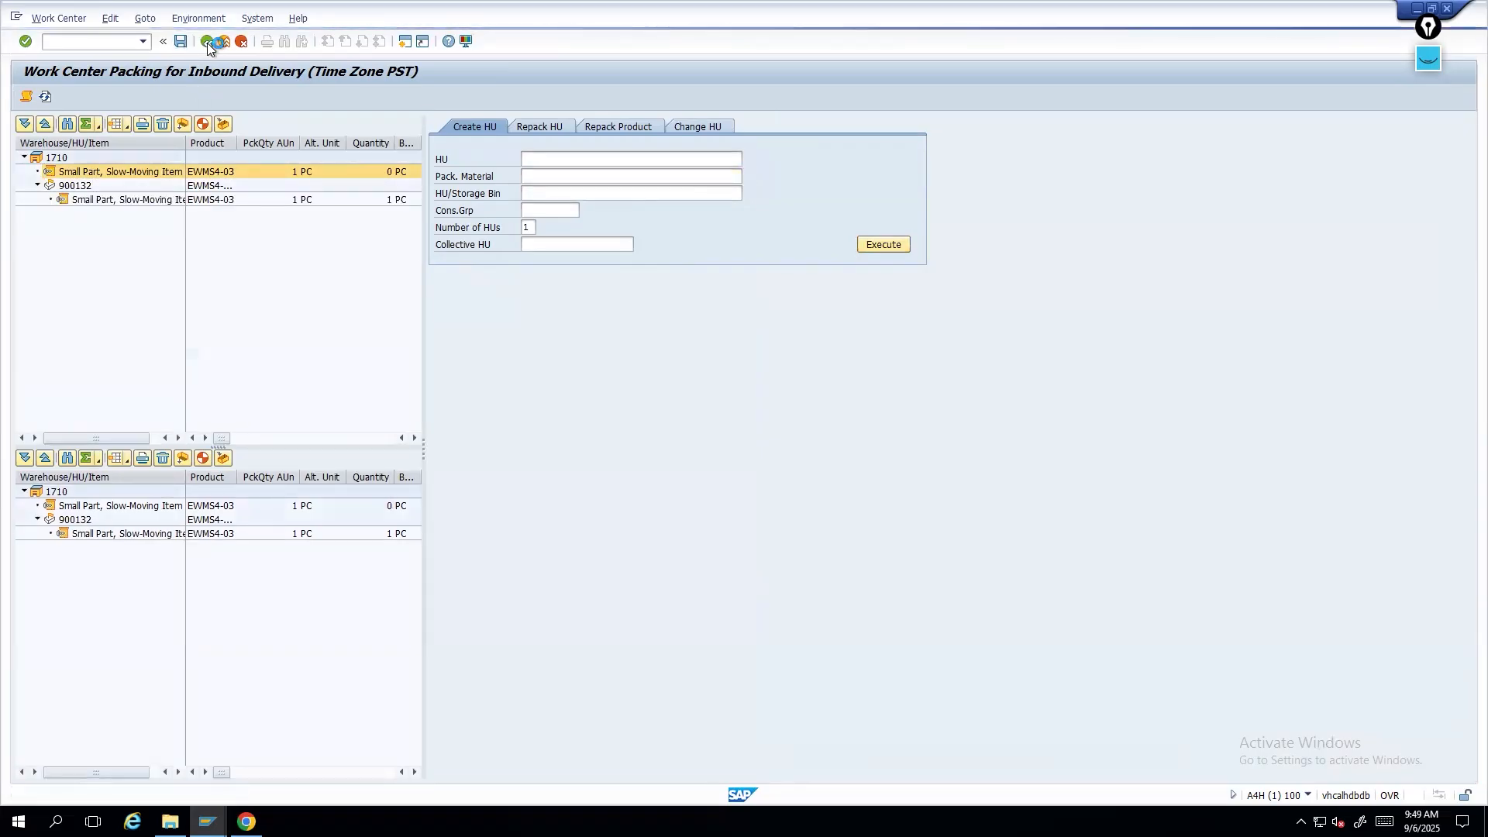
pyautogui.click(207, 43)
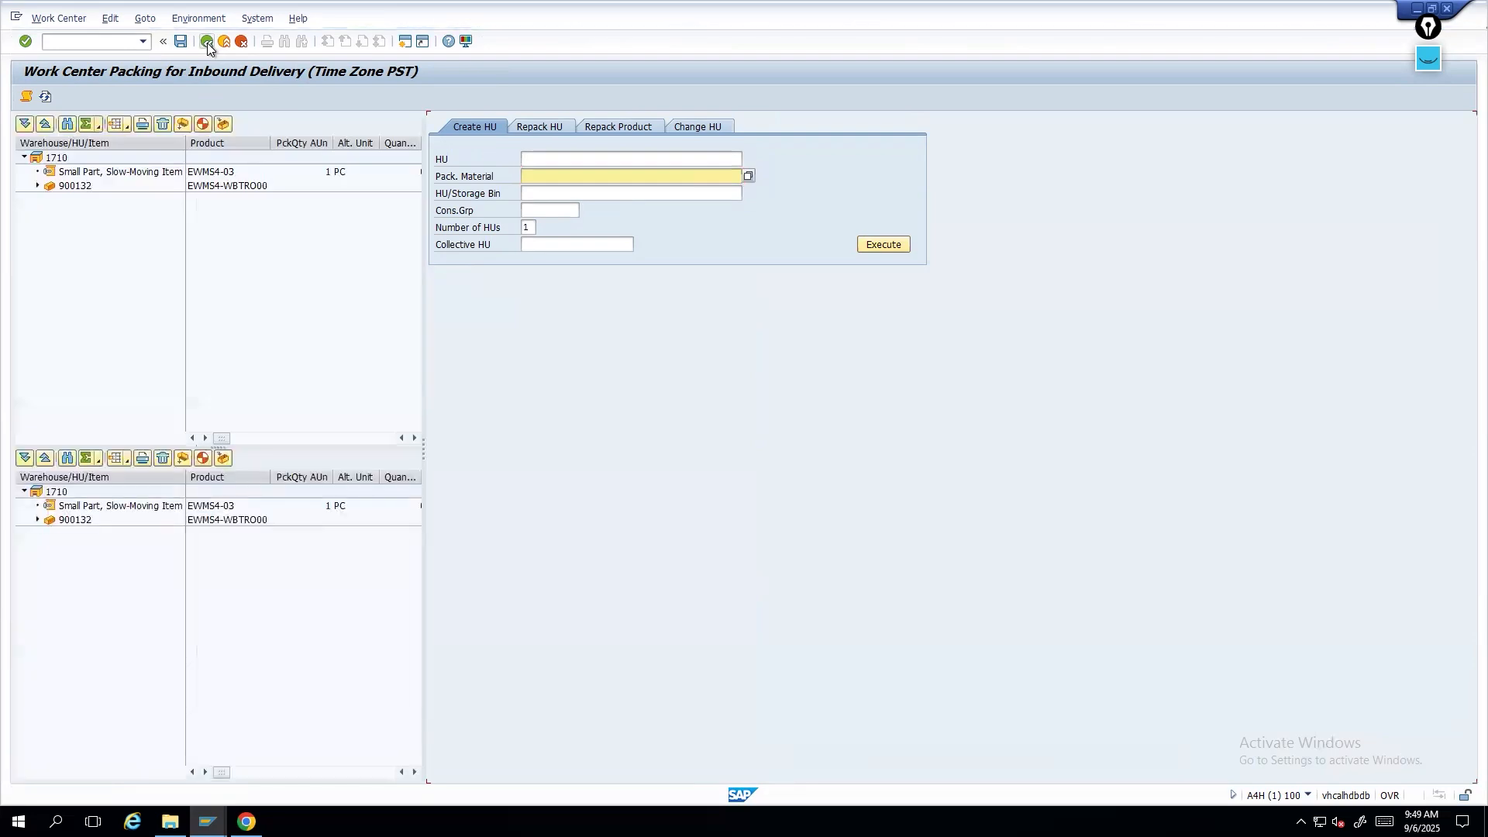
pyautogui.click(207, 43)
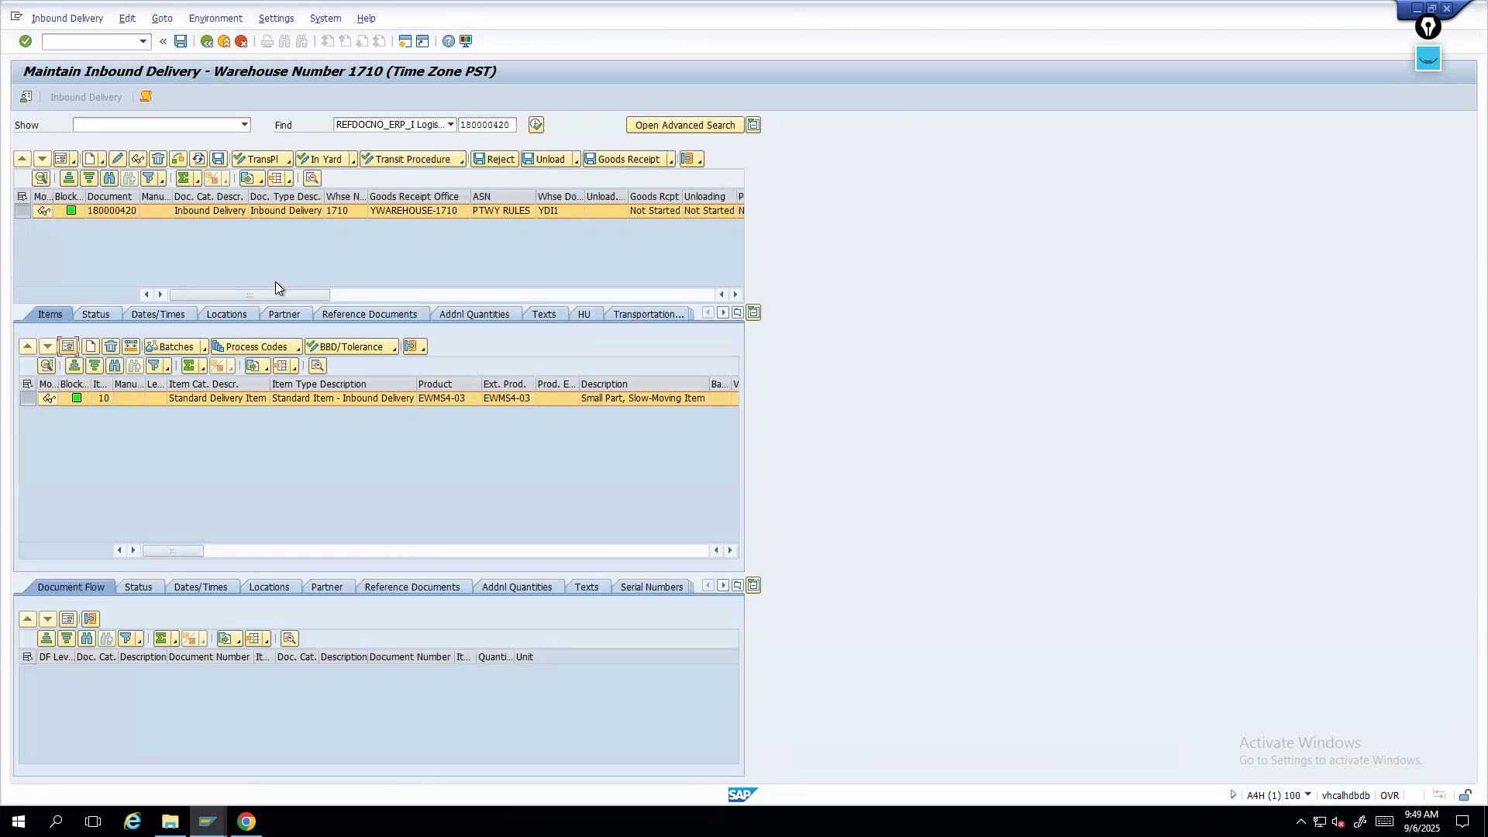
# - Try to create a putaway warehouse task for the inbound delivery, then leave without saving
pyautogui.click(62, 18)
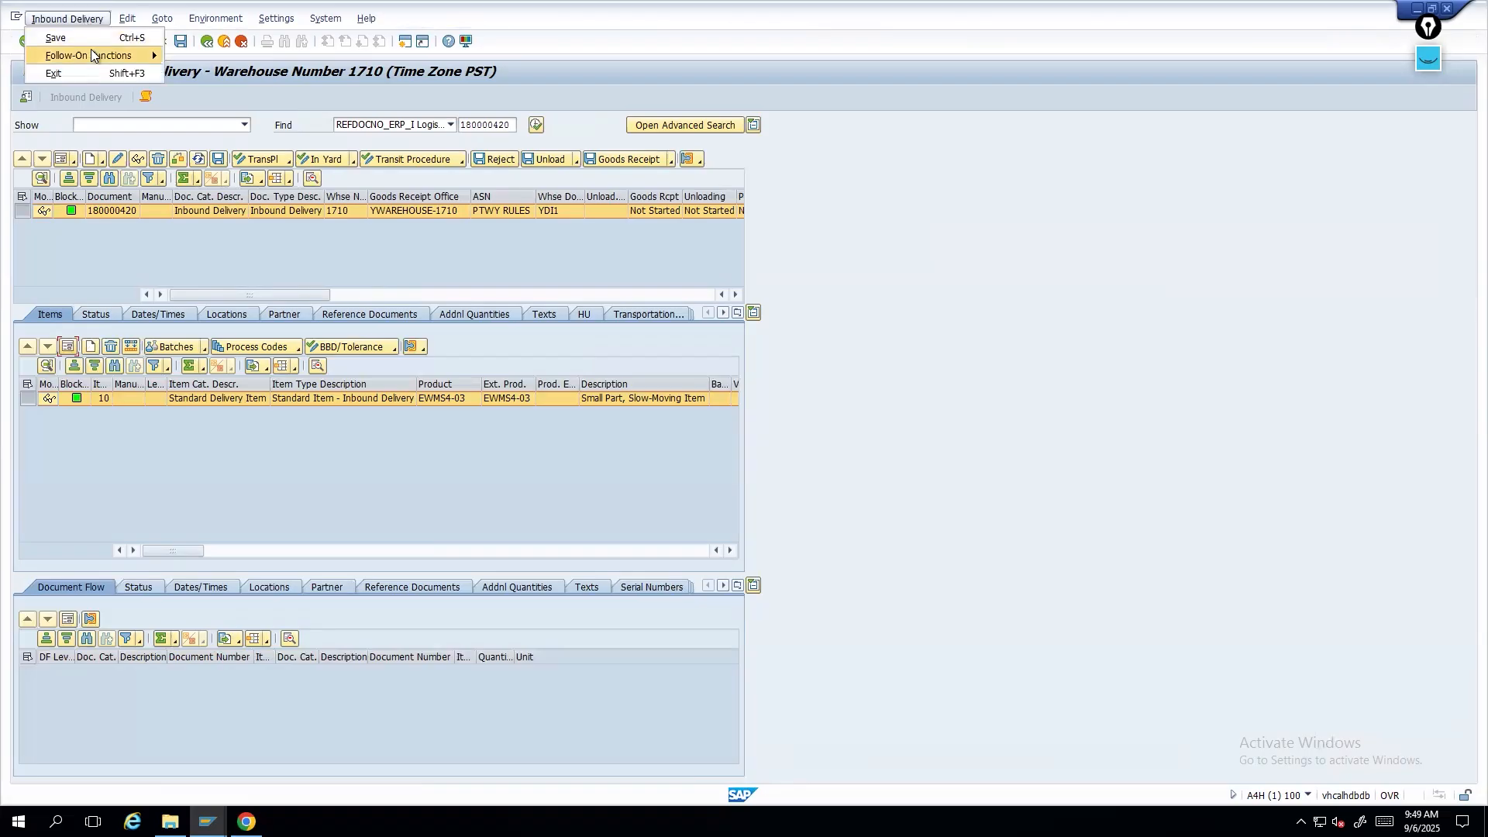
pyautogui.moveTo(113, 54)
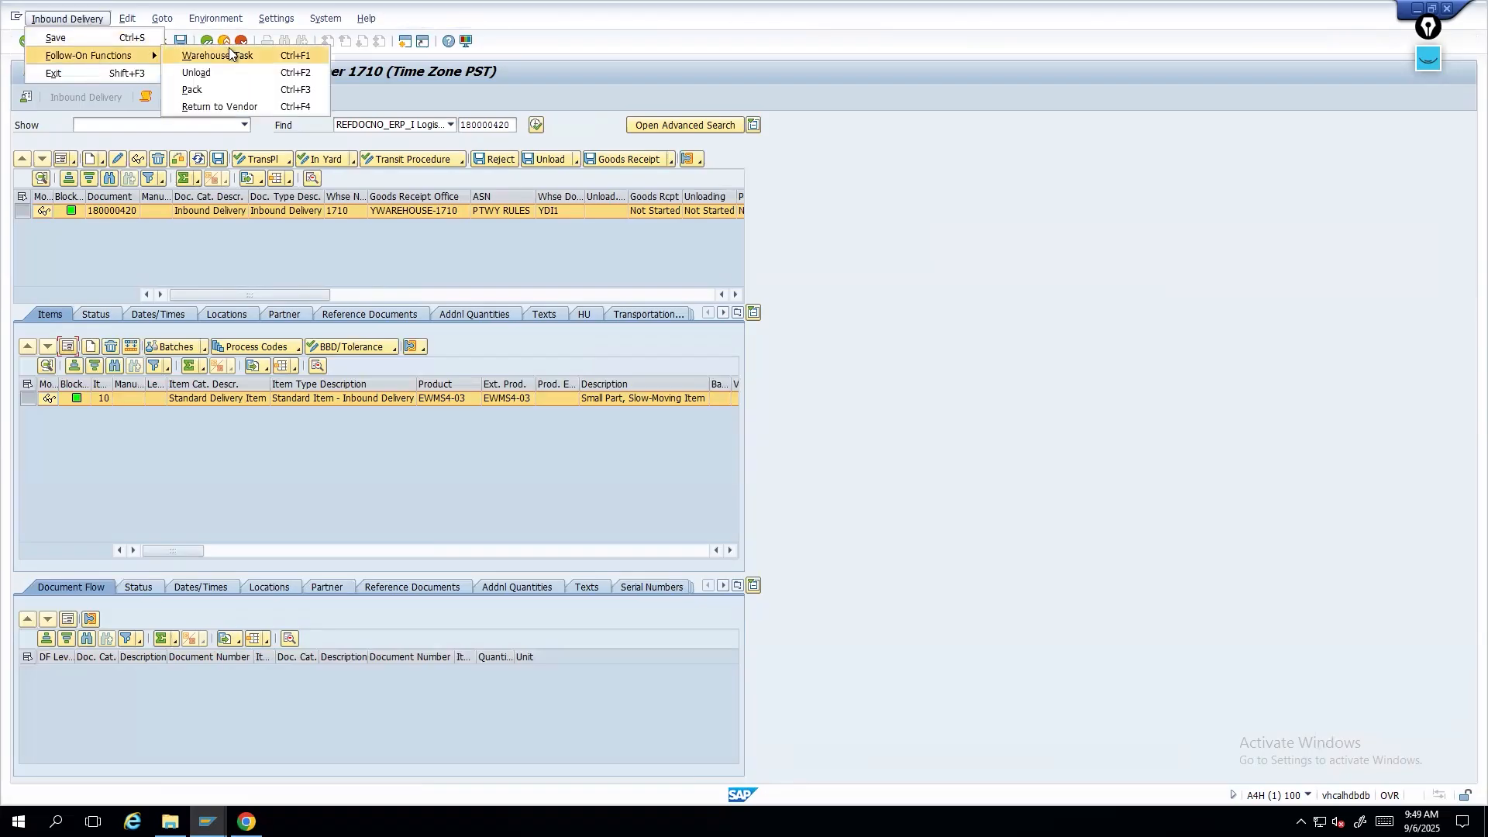
pyautogui.click(55, 52)
pyautogui.moveTo(158, 55)
pyautogui.click(224, 55)
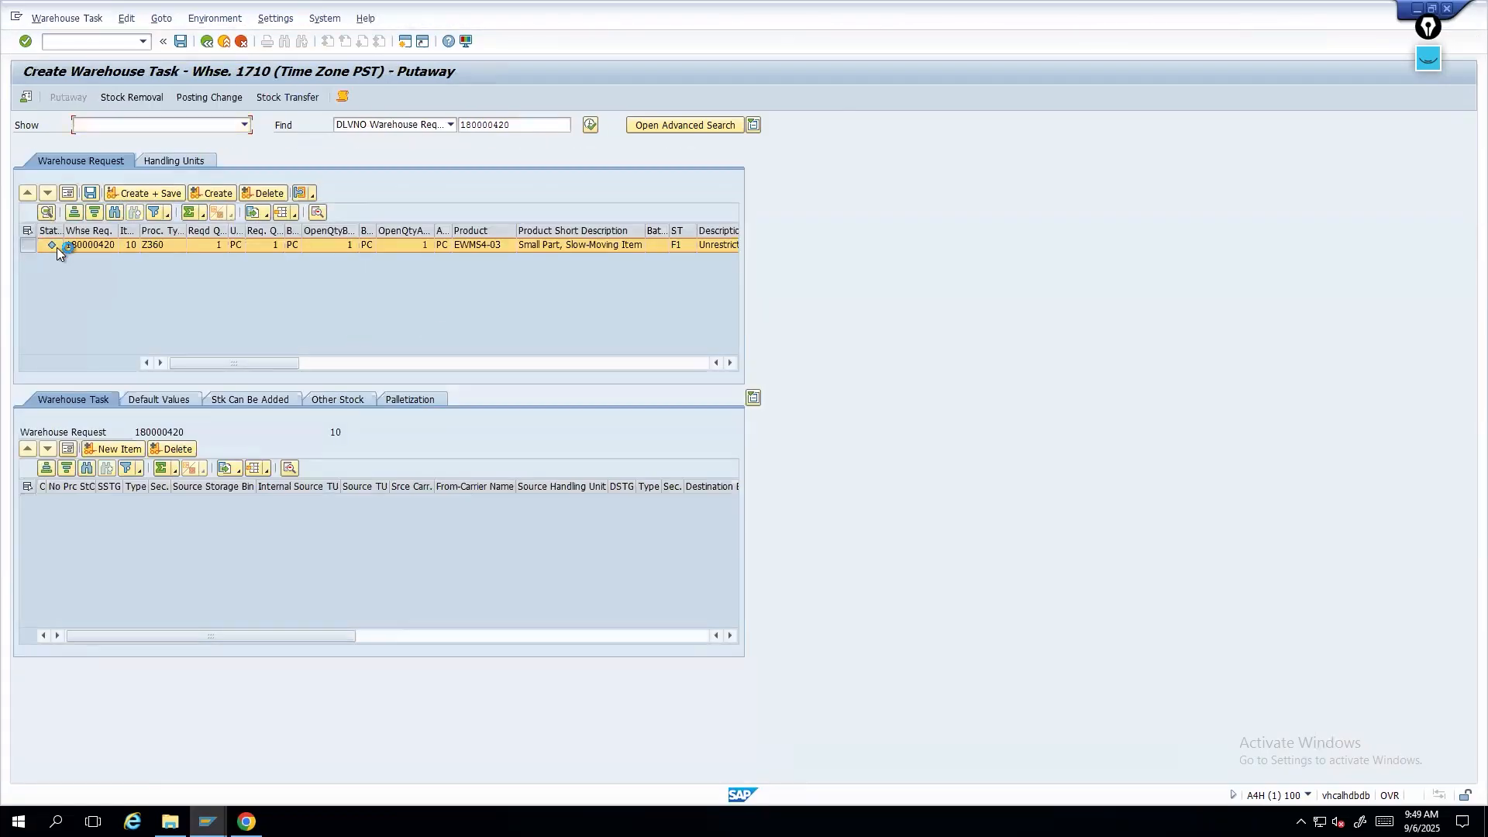
pyautogui.click(218, 195)
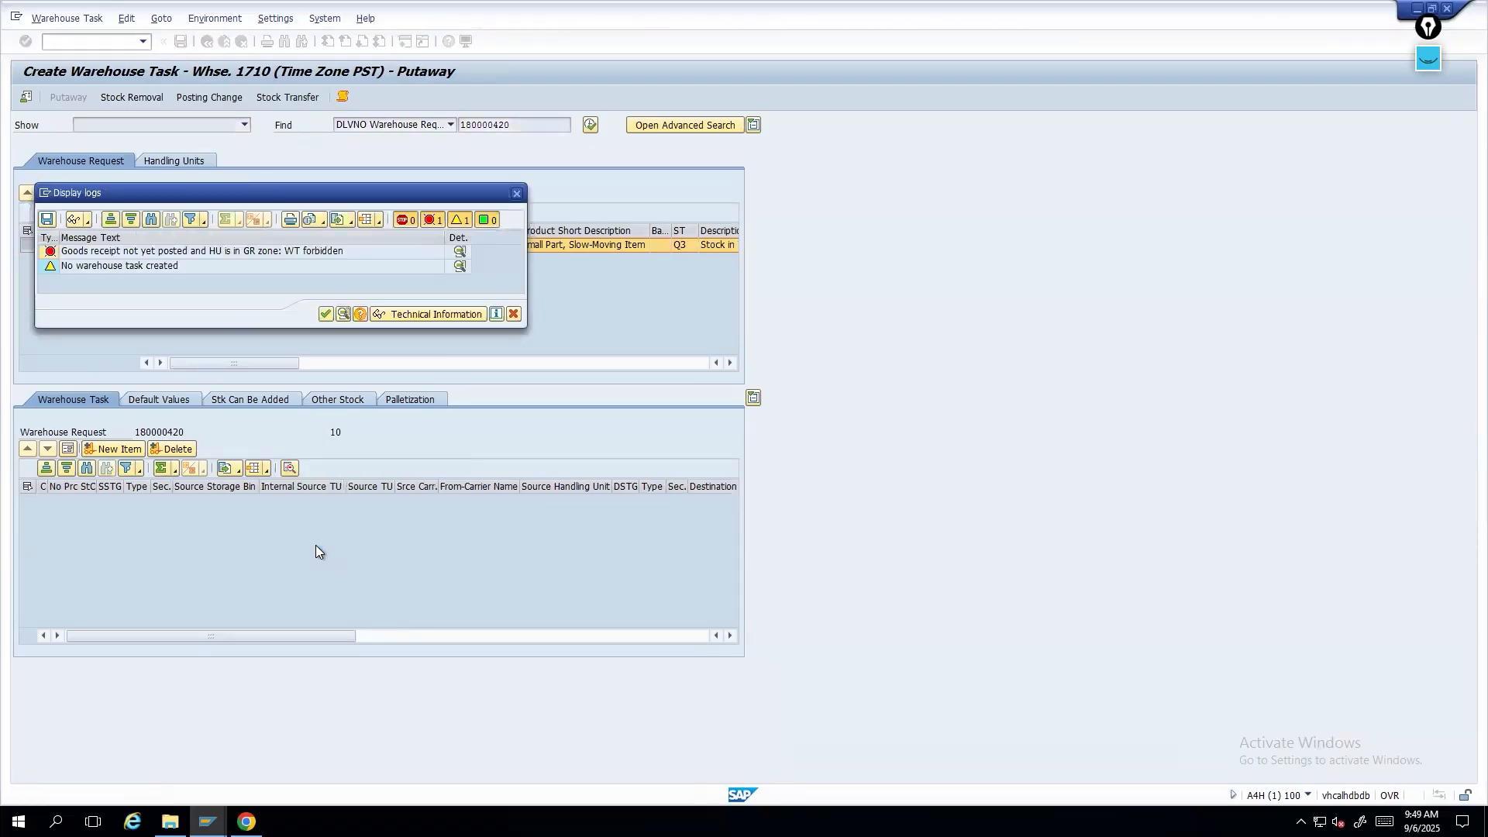
pyautogui.click(326, 313)
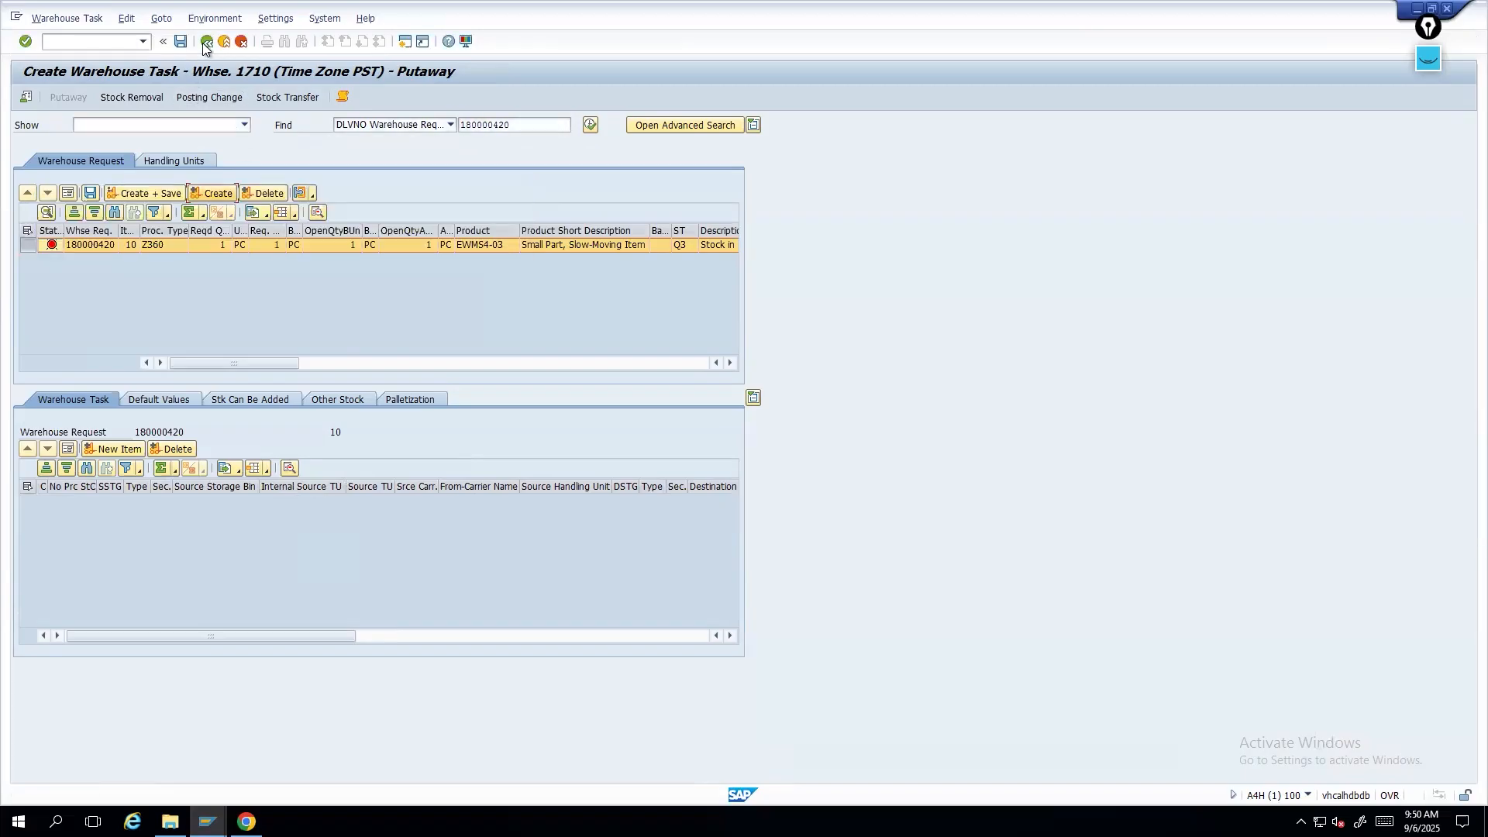
pyautogui.press('F3')
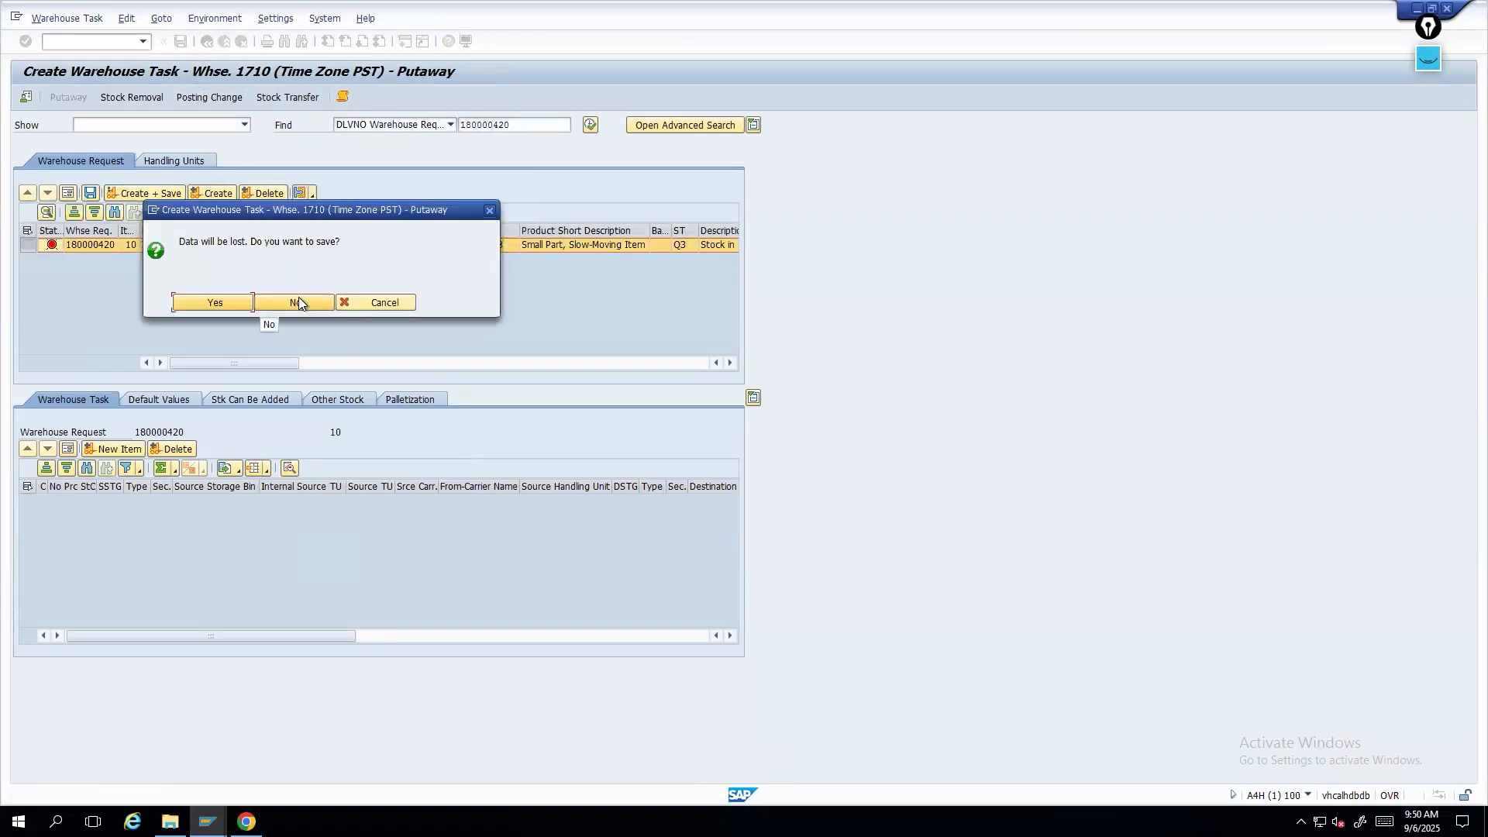
pyautogui.click(299, 297)
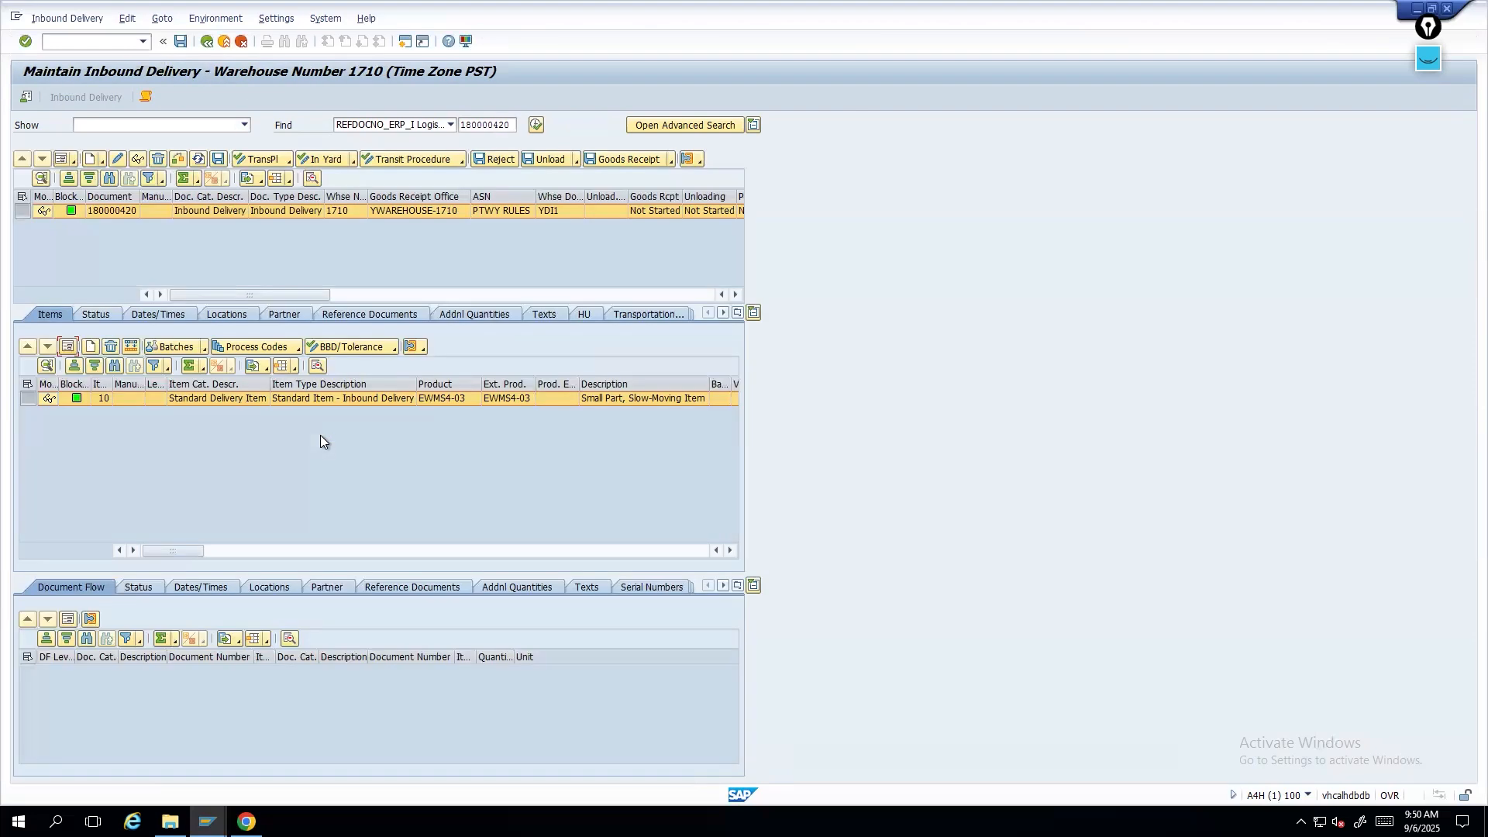
# - Examine the delivery item's details in form view, including its warehouse process type
pyautogui.click(67, 346)
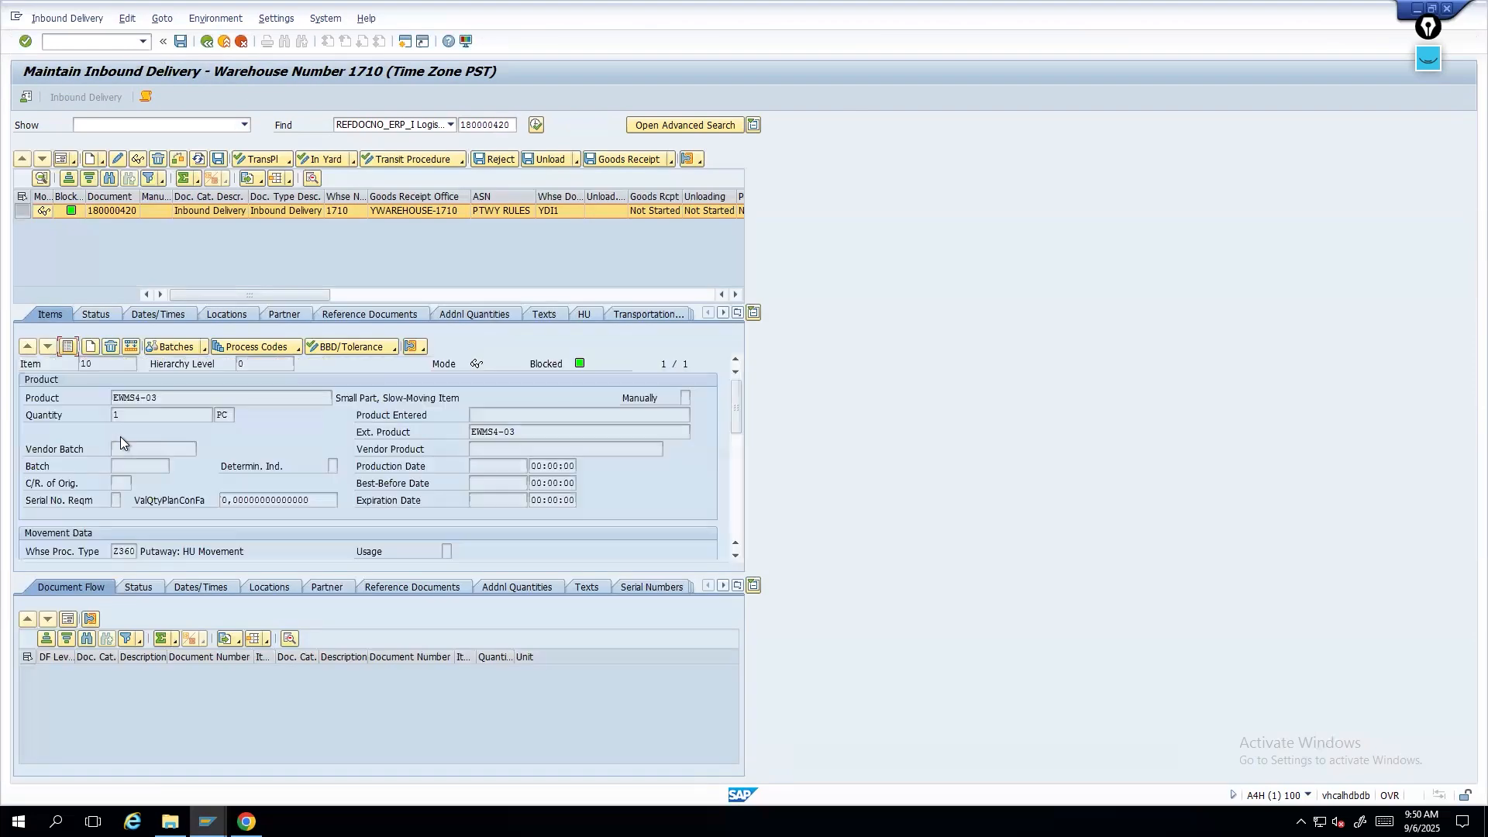
pyautogui.click(125, 551)
pyautogui.doubleClick(122, 551)
pyautogui.moveTo(736, 408); pyautogui.dragTo(735, 358)
# - Open putaway warehouse task creation for the delivery again and add a new task item in form view
pyautogui.click(76, 18)
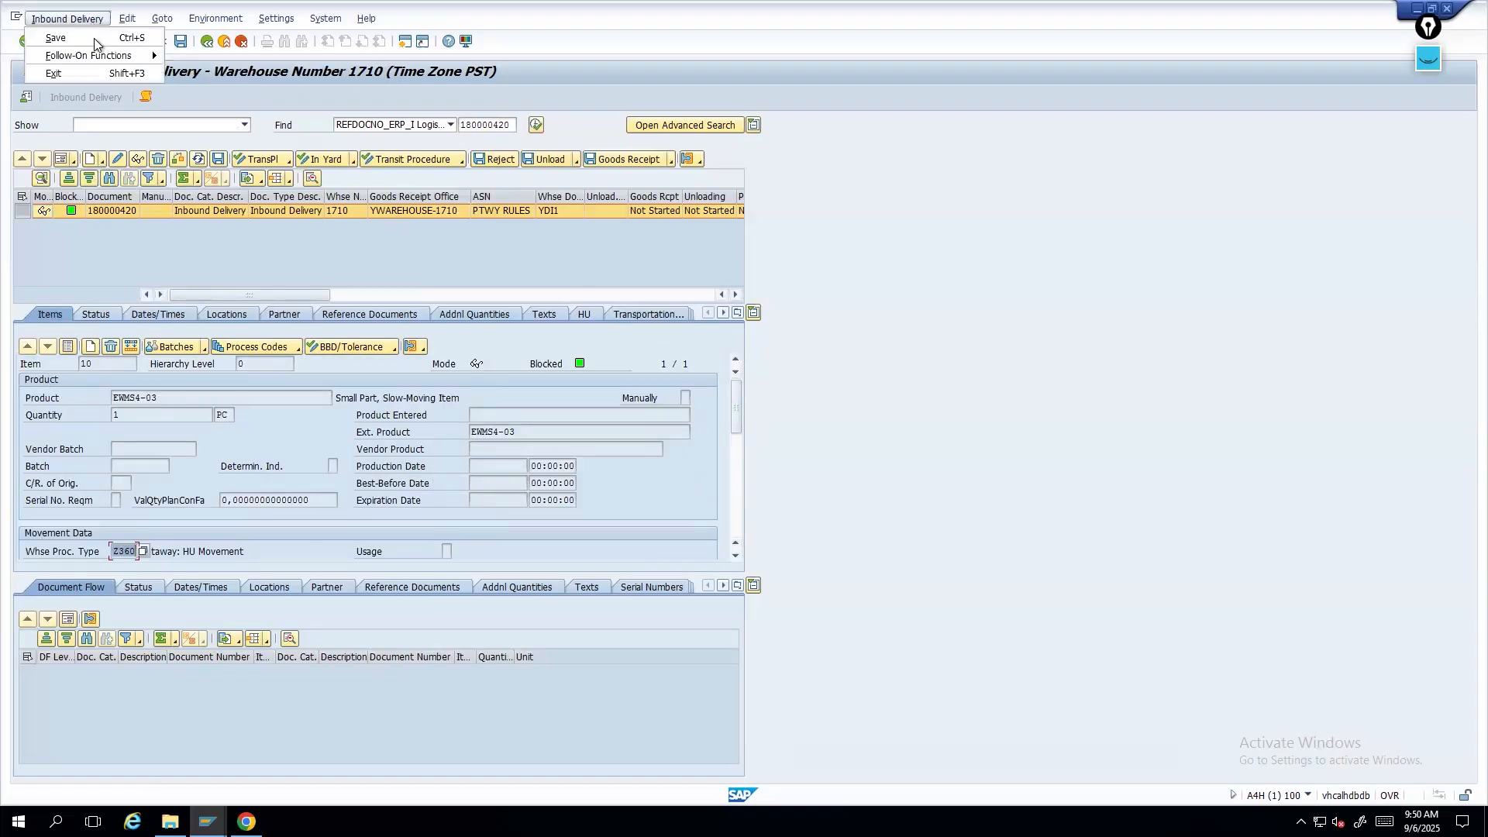
pyautogui.moveTo(104, 56)
pyautogui.click(217, 55)
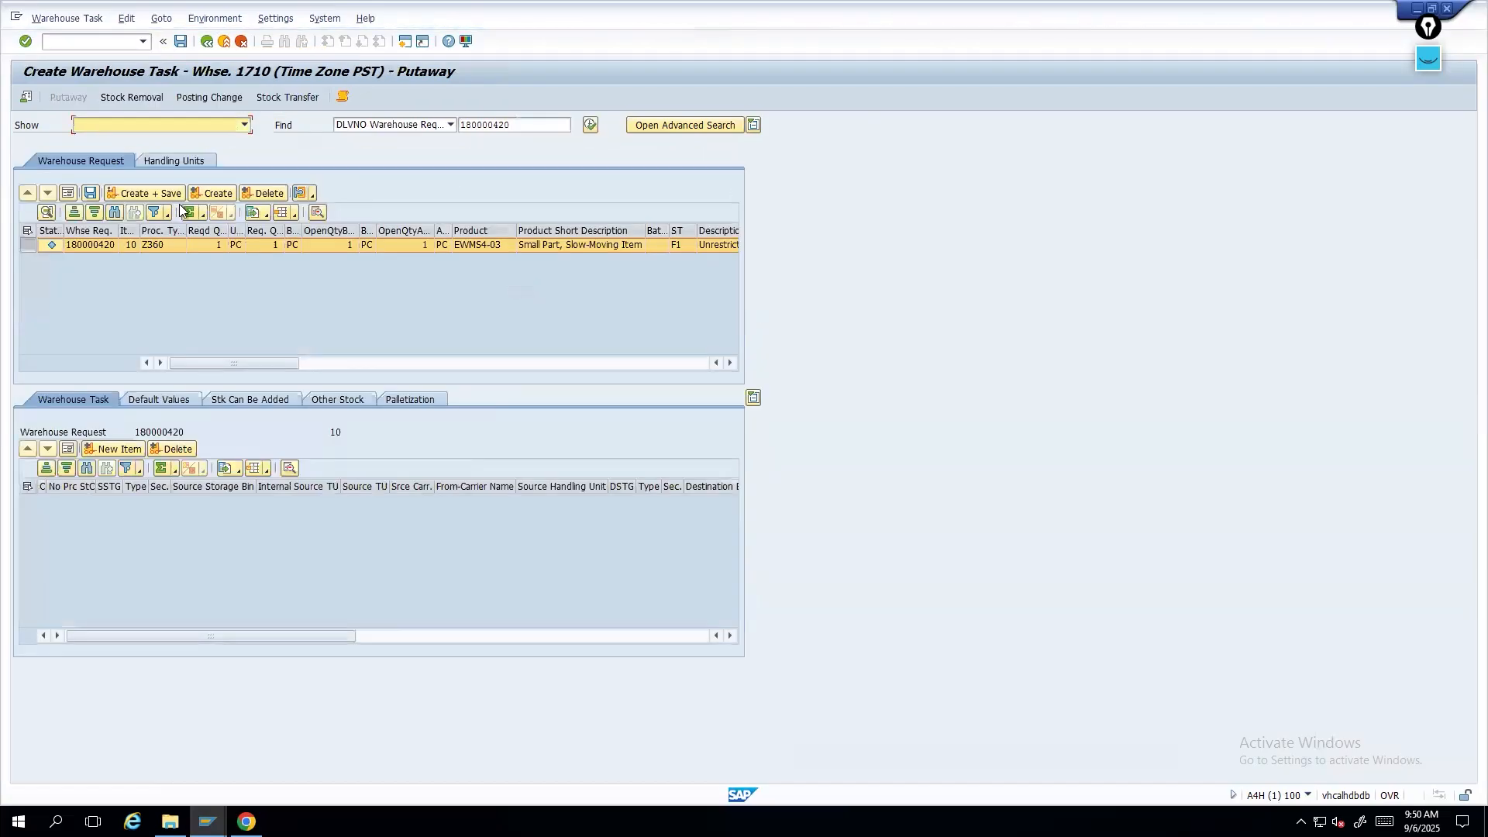
pyautogui.click(217, 193)
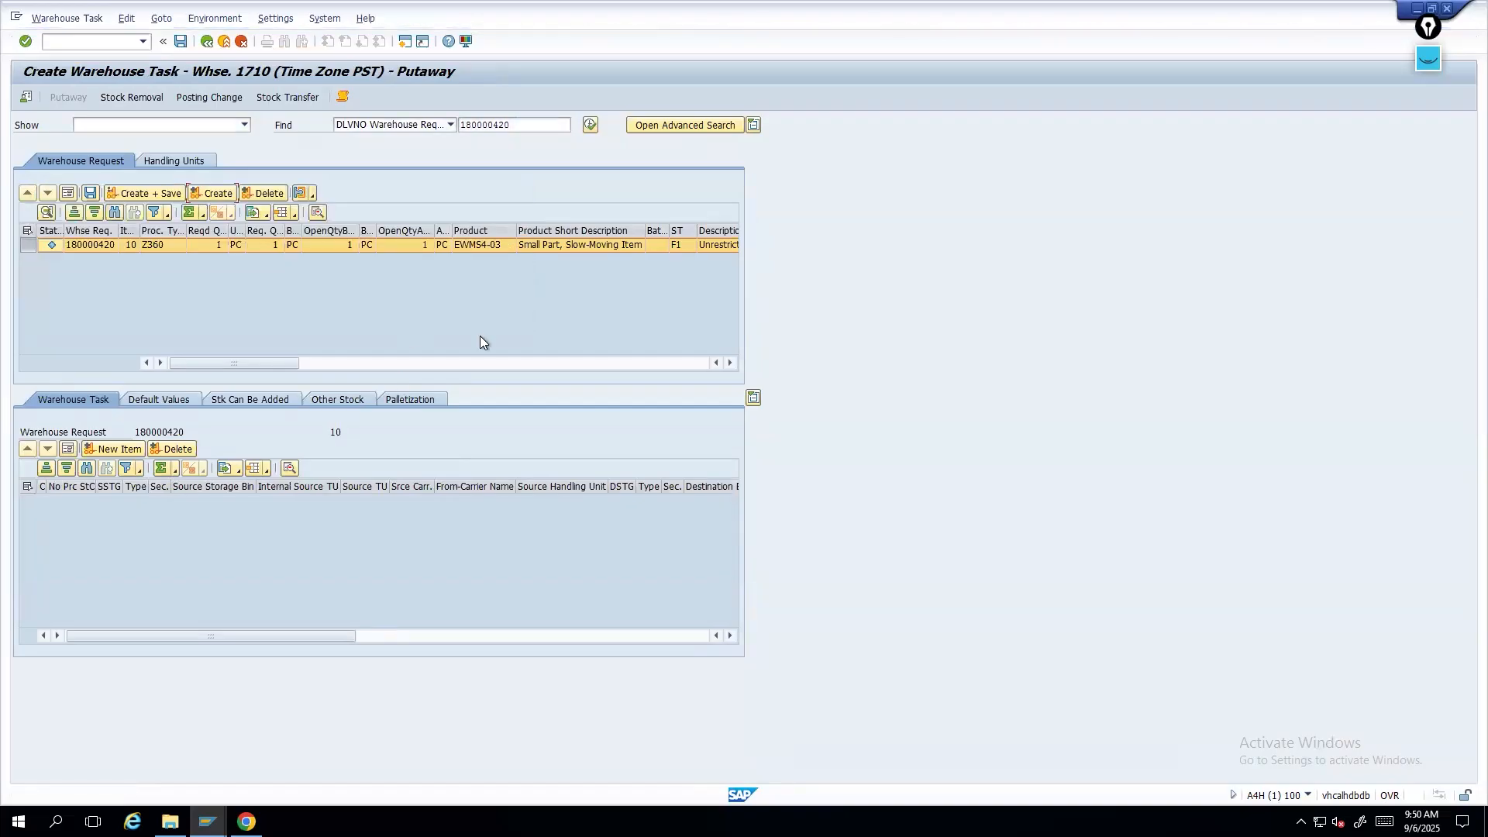
pyautogui.click(105, 449)
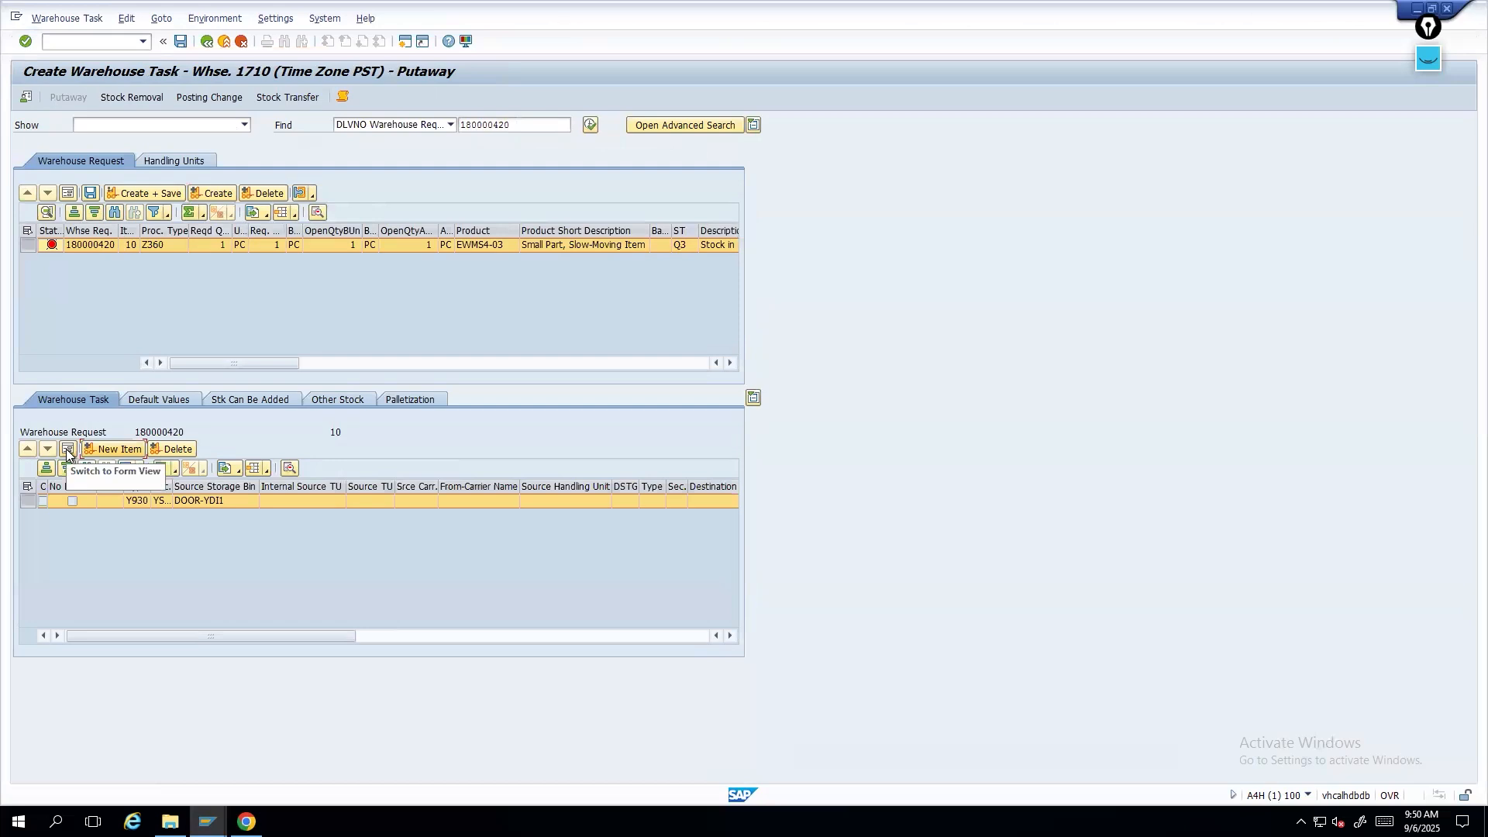
pyautogui.click(67, 449)
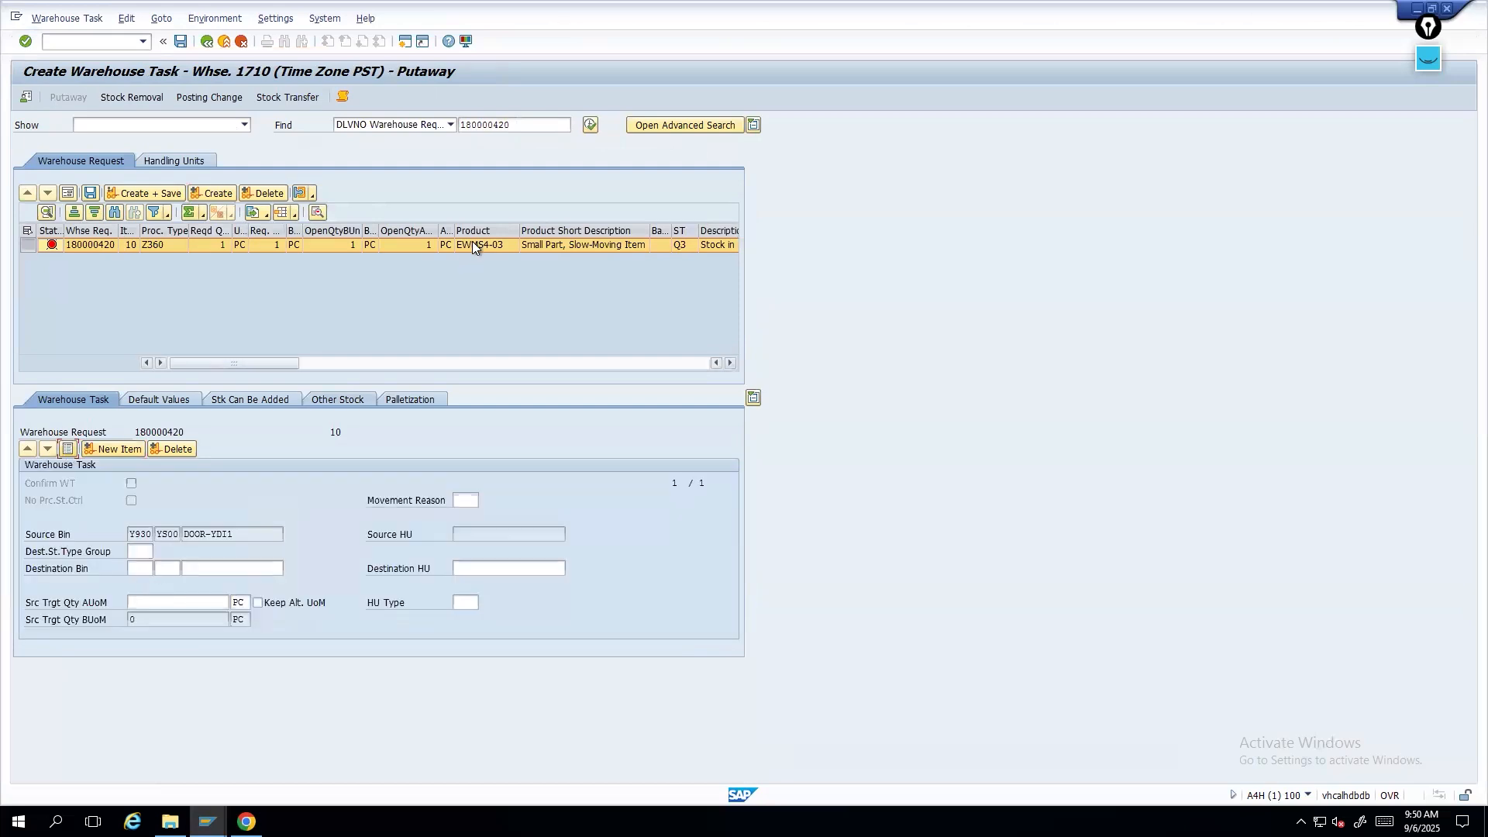
# - Enter a quantity of 1 PC and destination storage type 0010 with bin 00060-01-03 for the task
pyautogui.click(194, 603)
pyautogui.write('1')
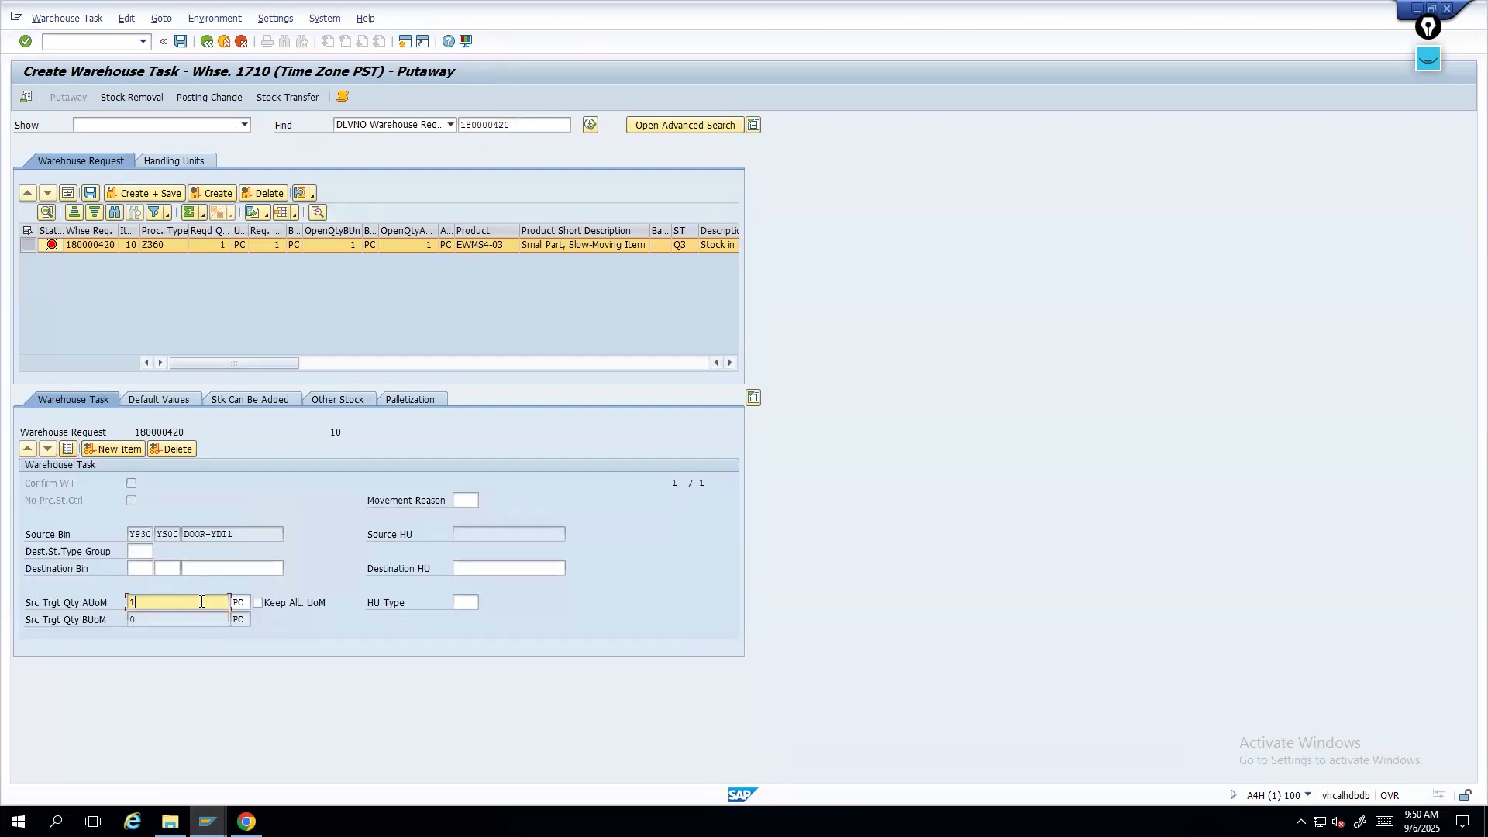
pyautogui.click(239, 566)
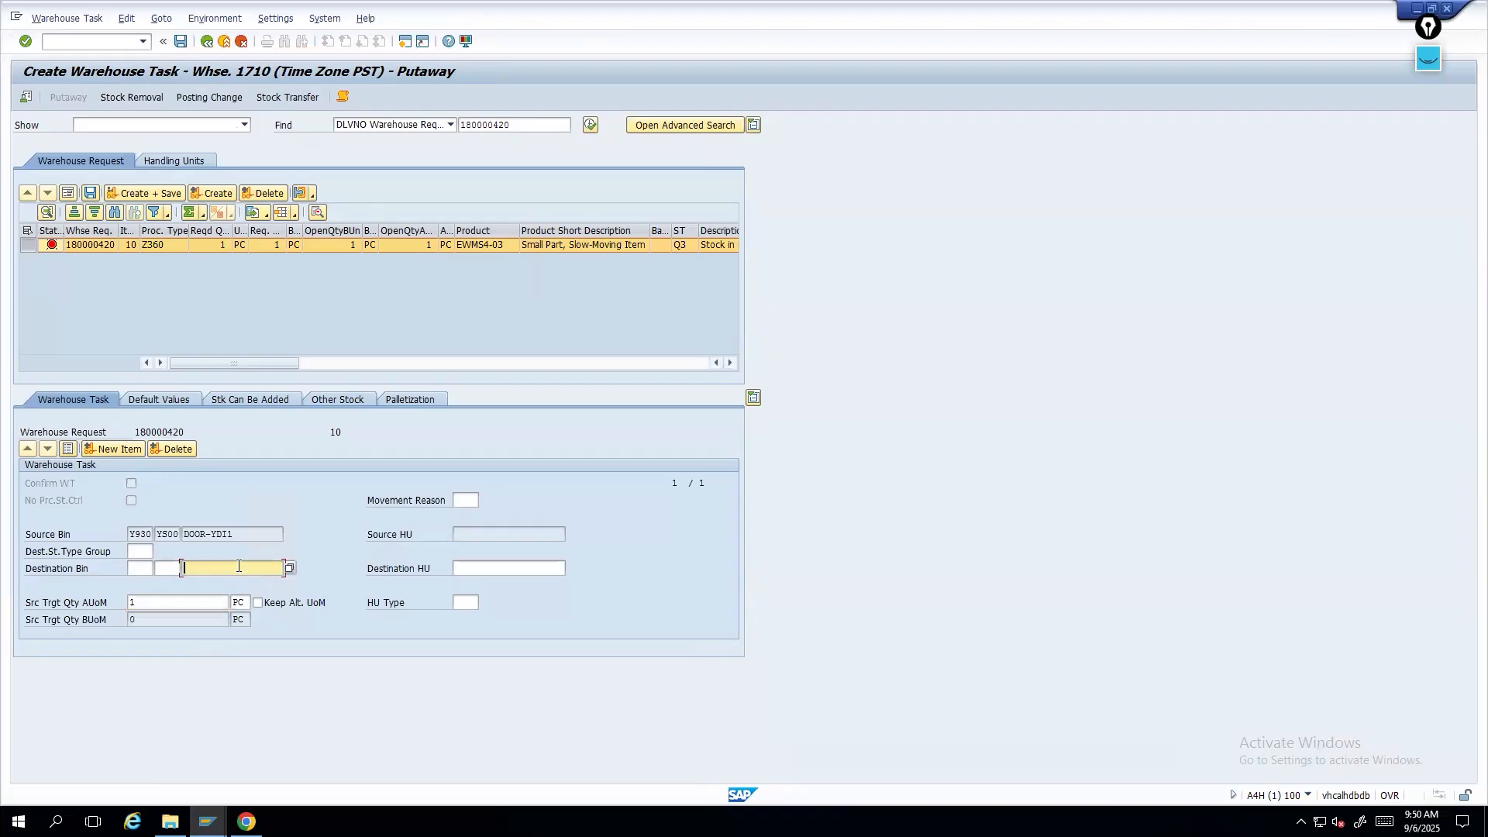
pyautogui.click(137, 568)
pyautogui.click(159, 568)
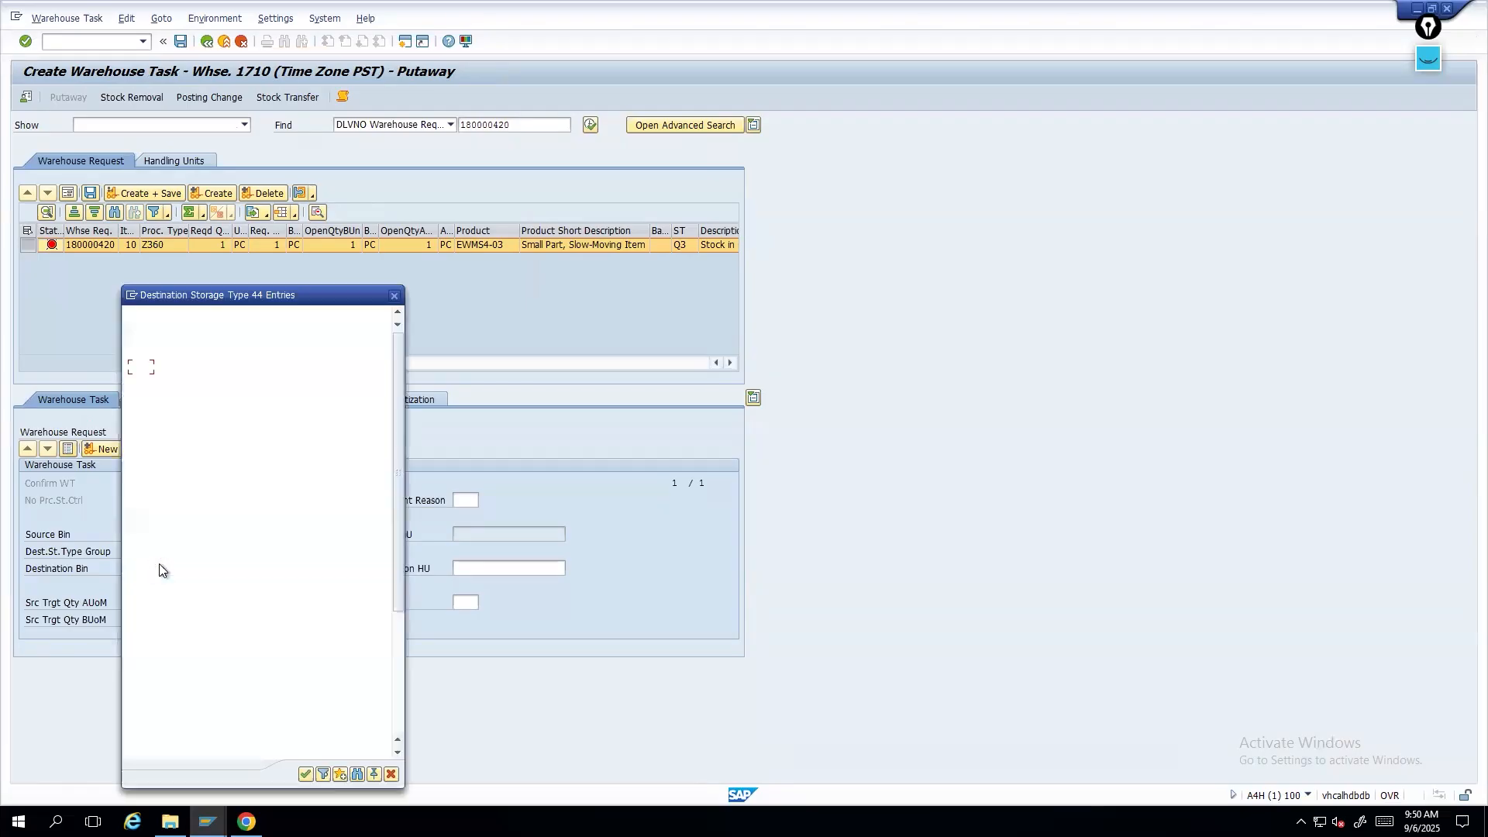
pyautogui.doubleClick(253, 367)
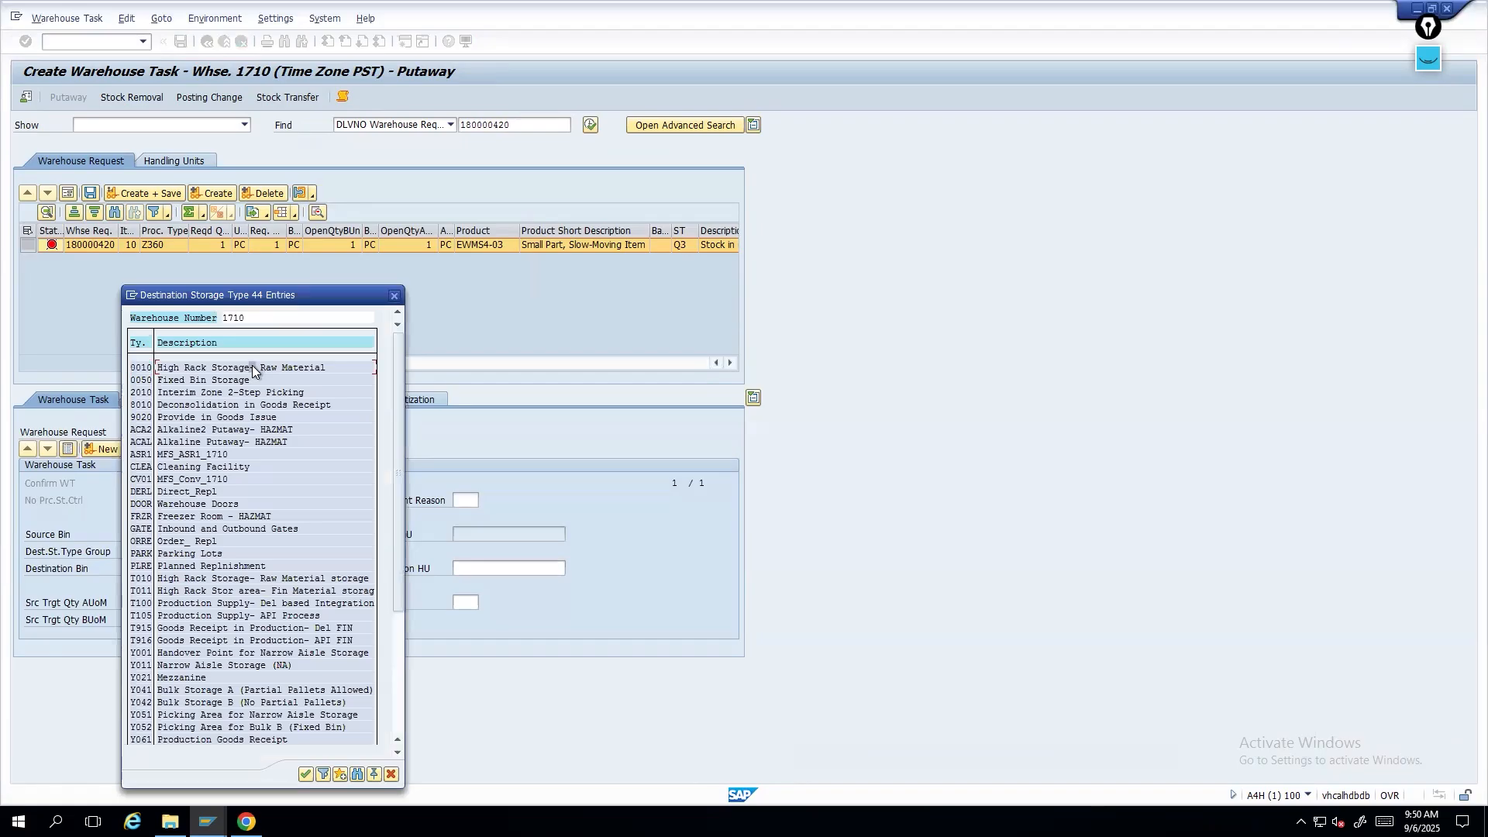
pyautogui.click(240, 568)
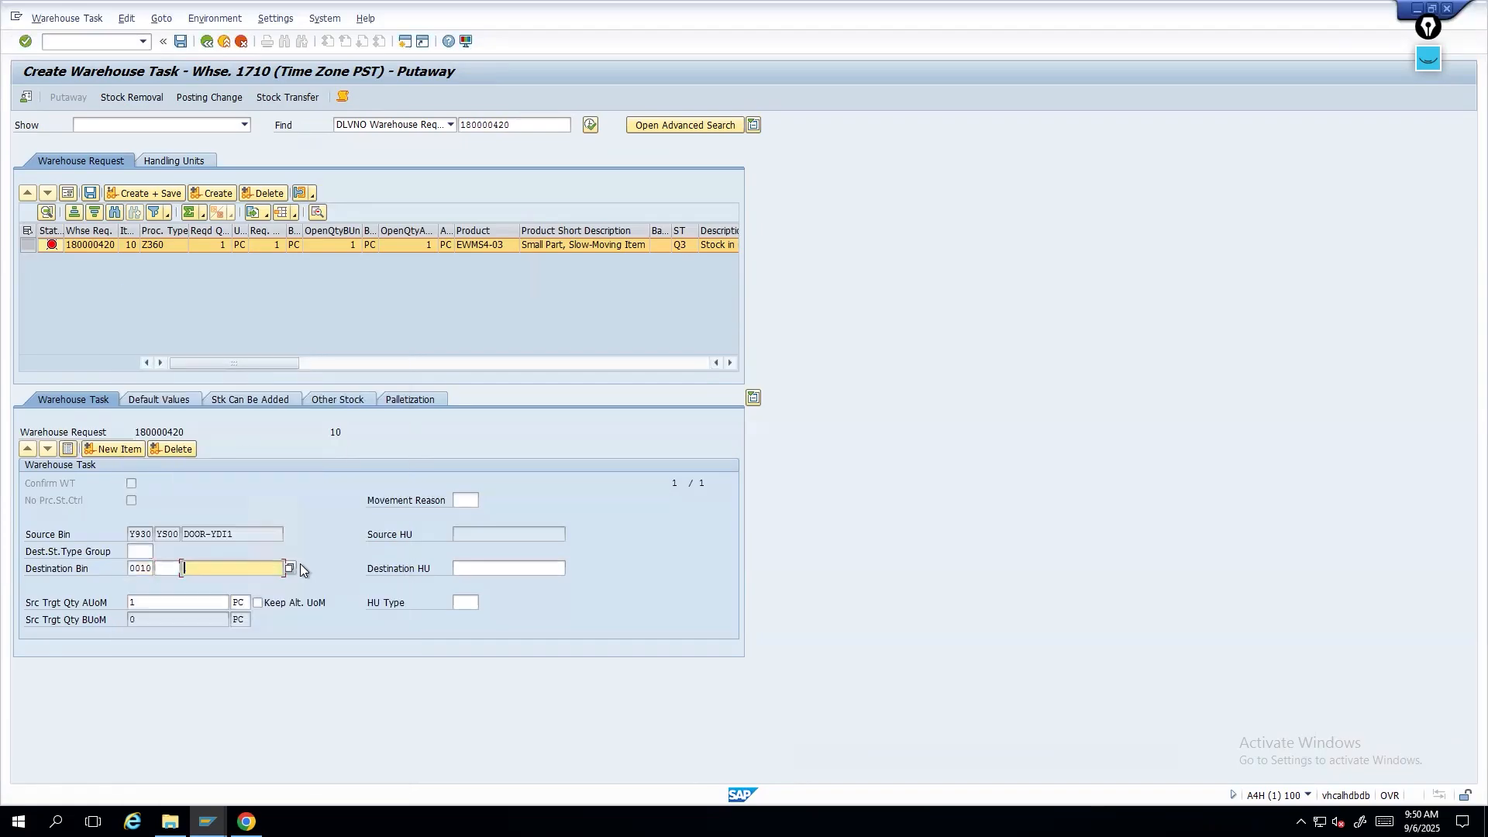
pyautogui.click(289, 568)
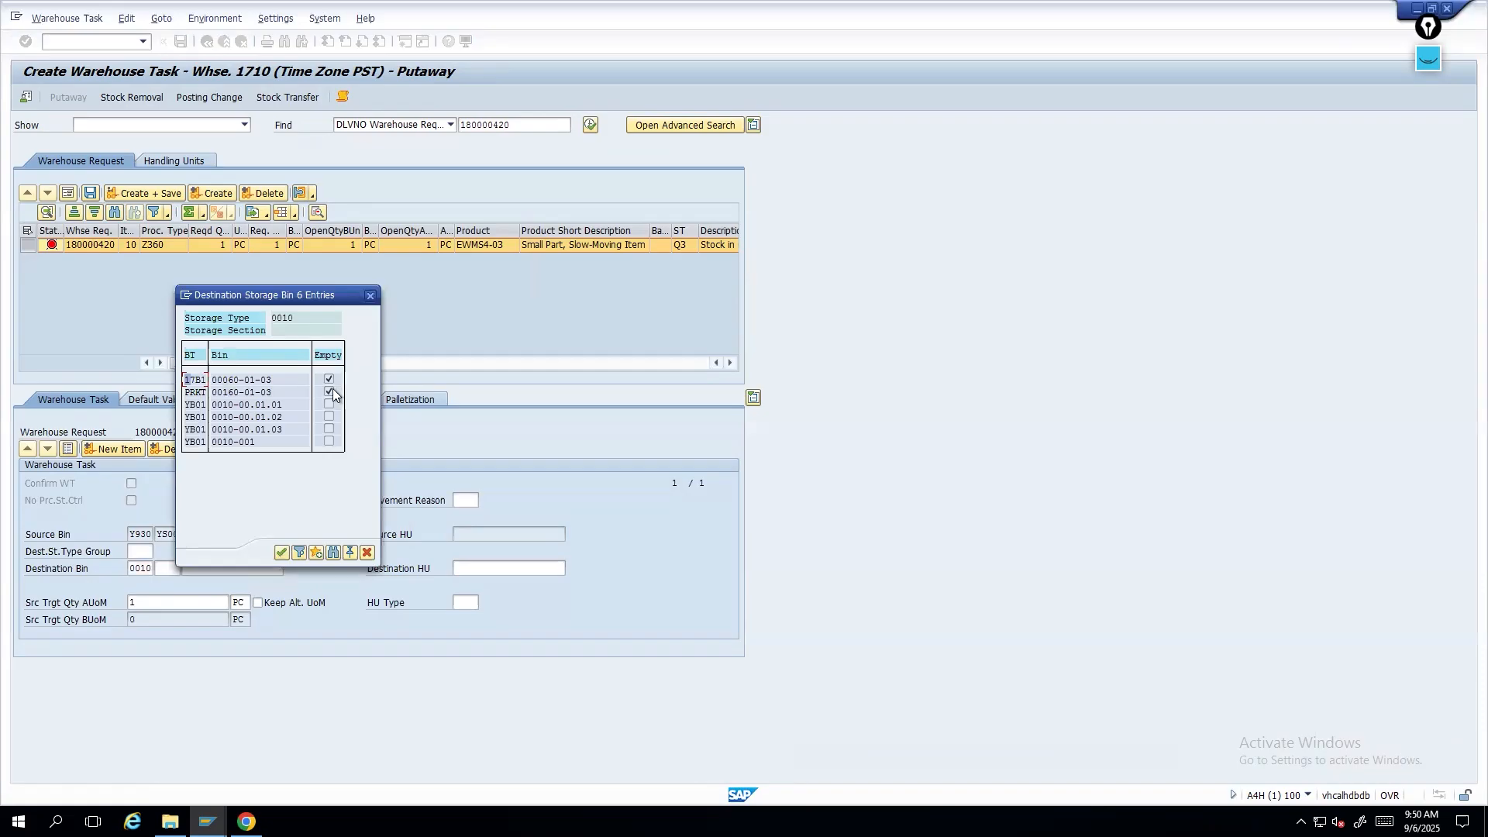
pyautogui.doubleClick(267, 379)
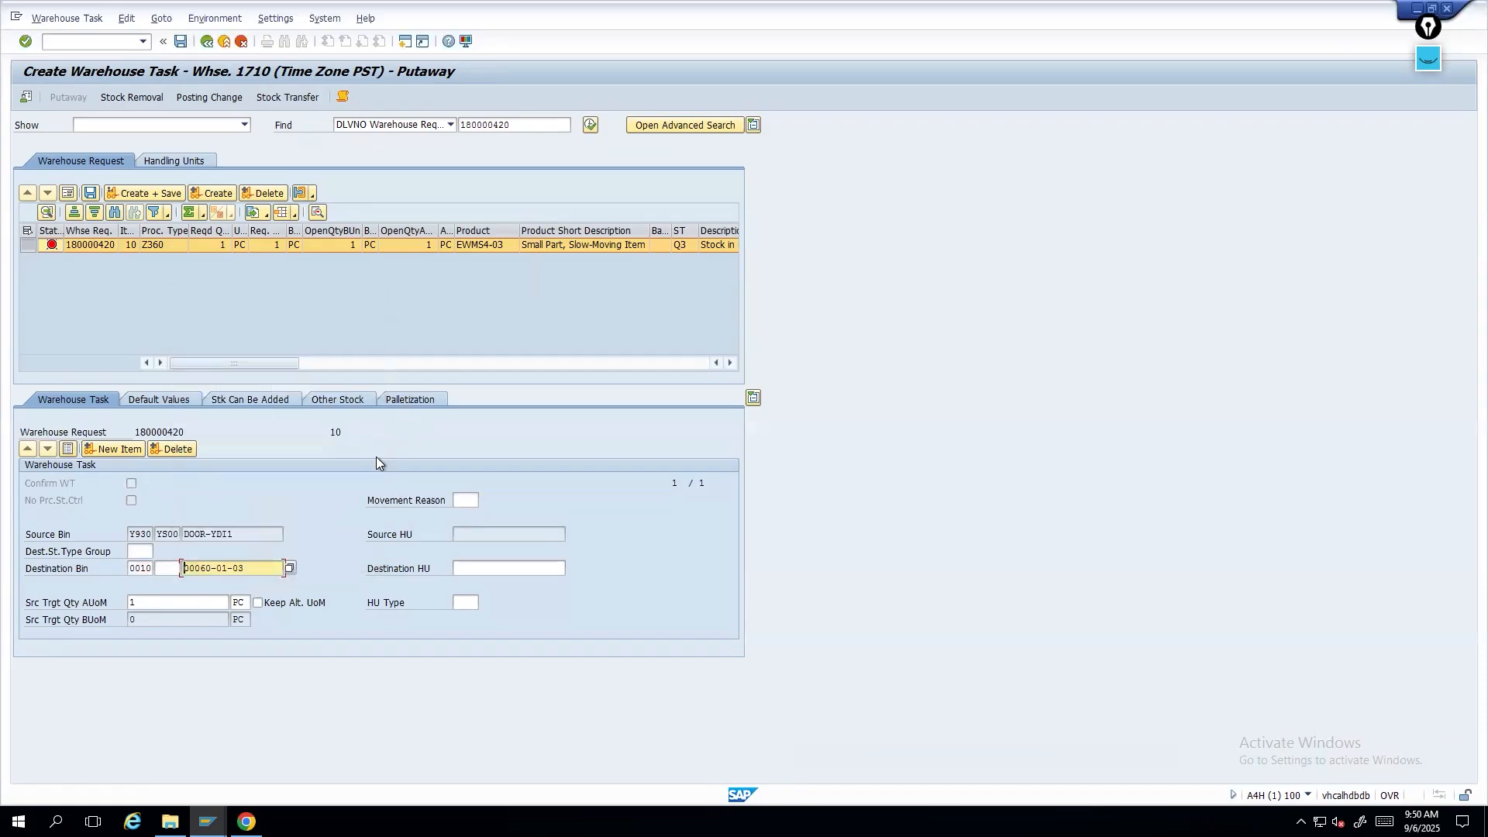
pyautogui.press('Return')
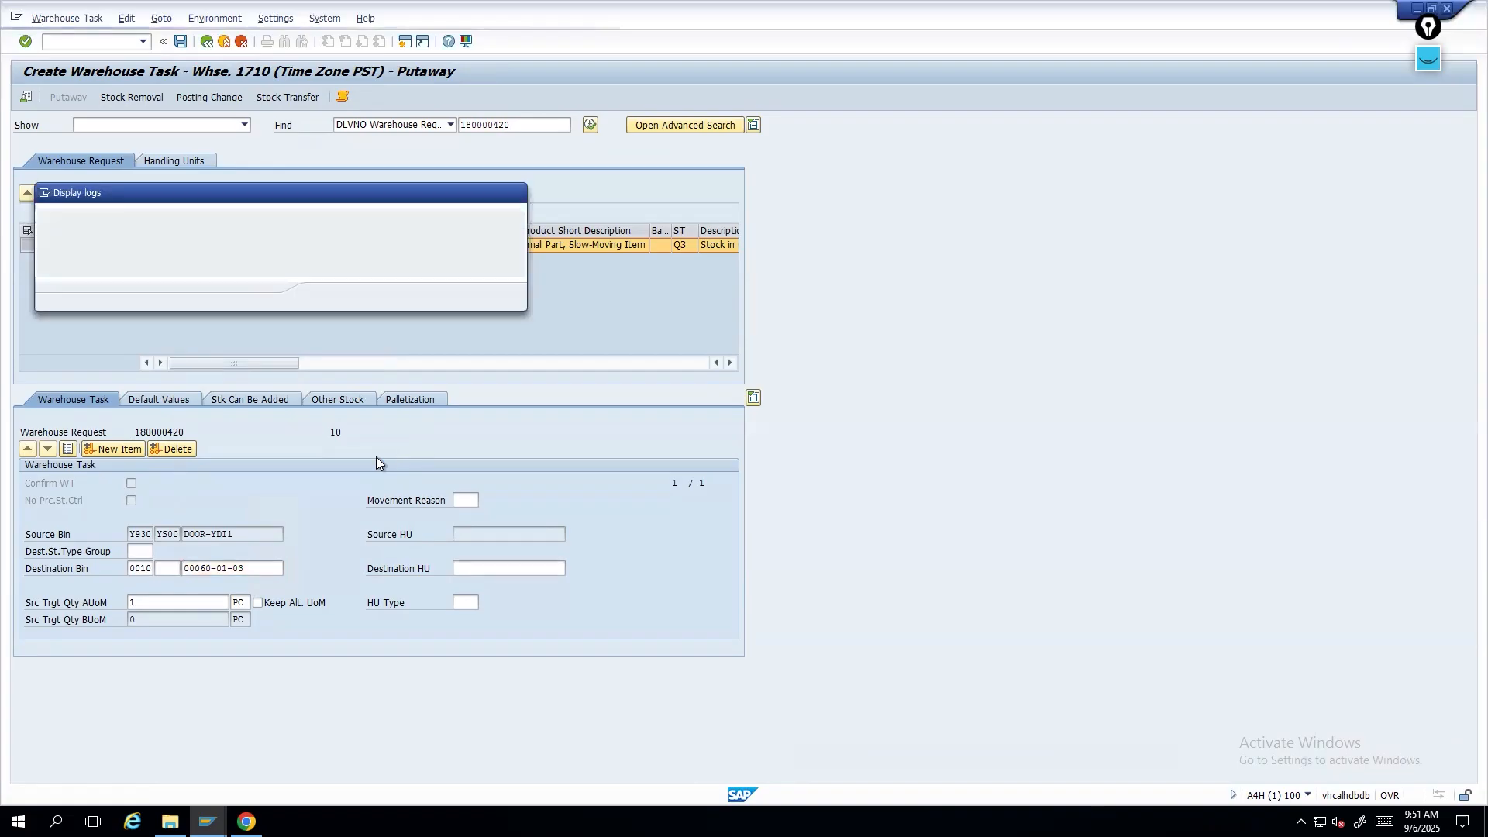
pyautogui.press('Return')
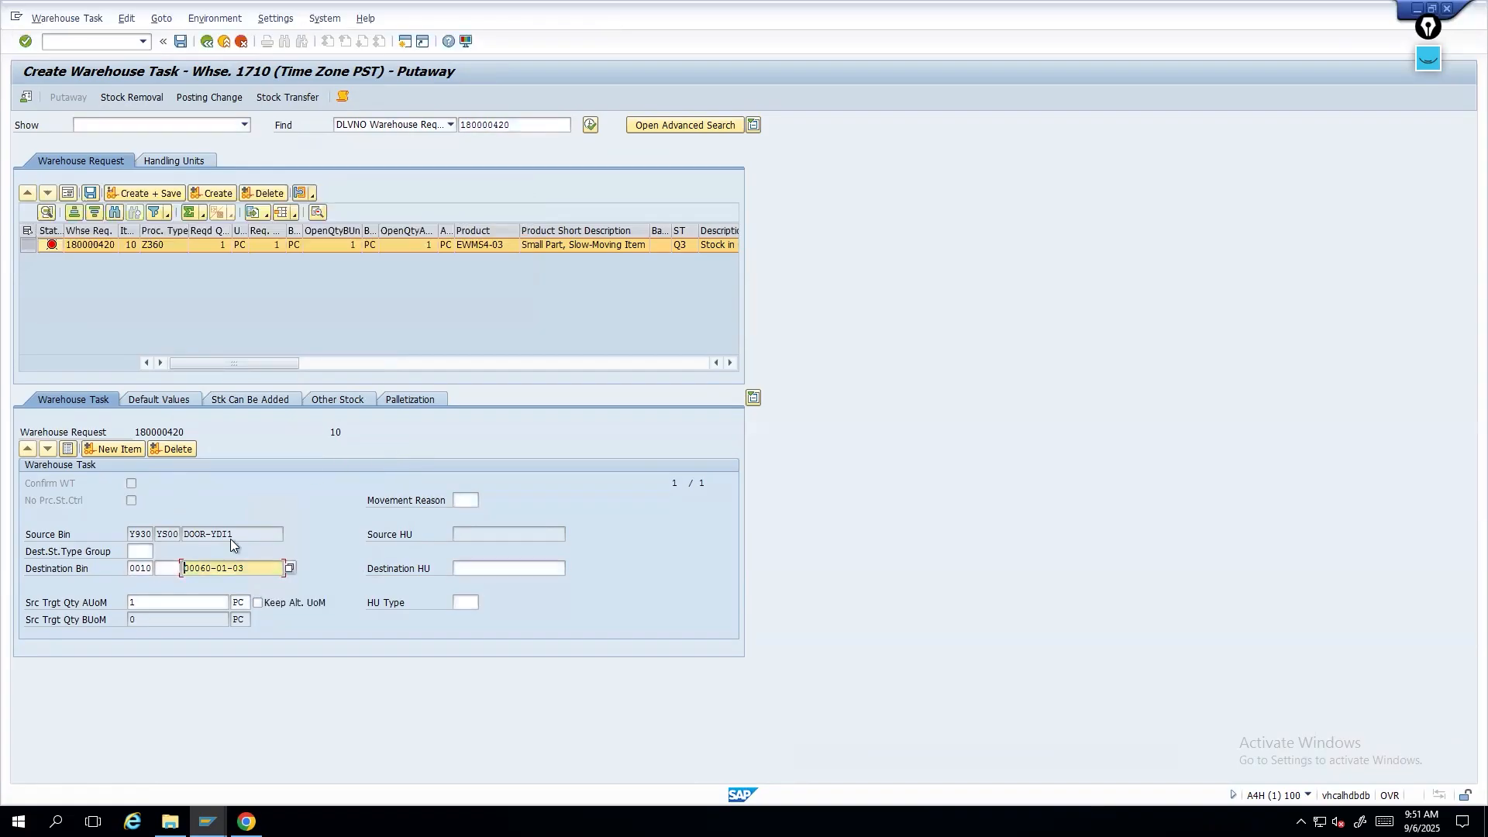
# - Change the task's destination bin to 00160-01-03
pyautogui.moveTo(261, 565); pyautogui.dragTo(96, 564)
pyautogui.press('BackSpace')
pyautogui.click(288, 569)
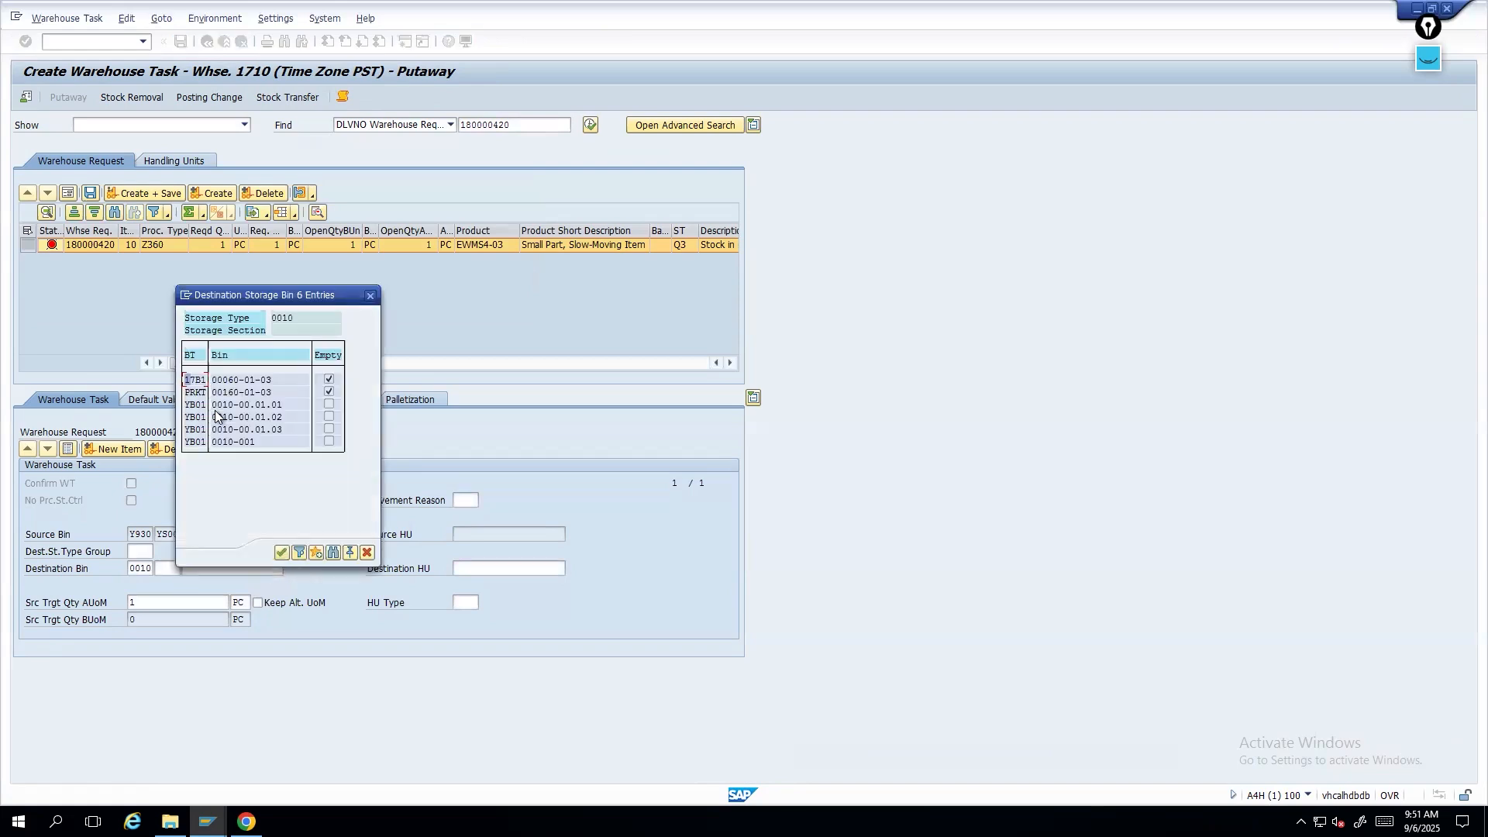
pyautogui.doubleClick(197, 388)
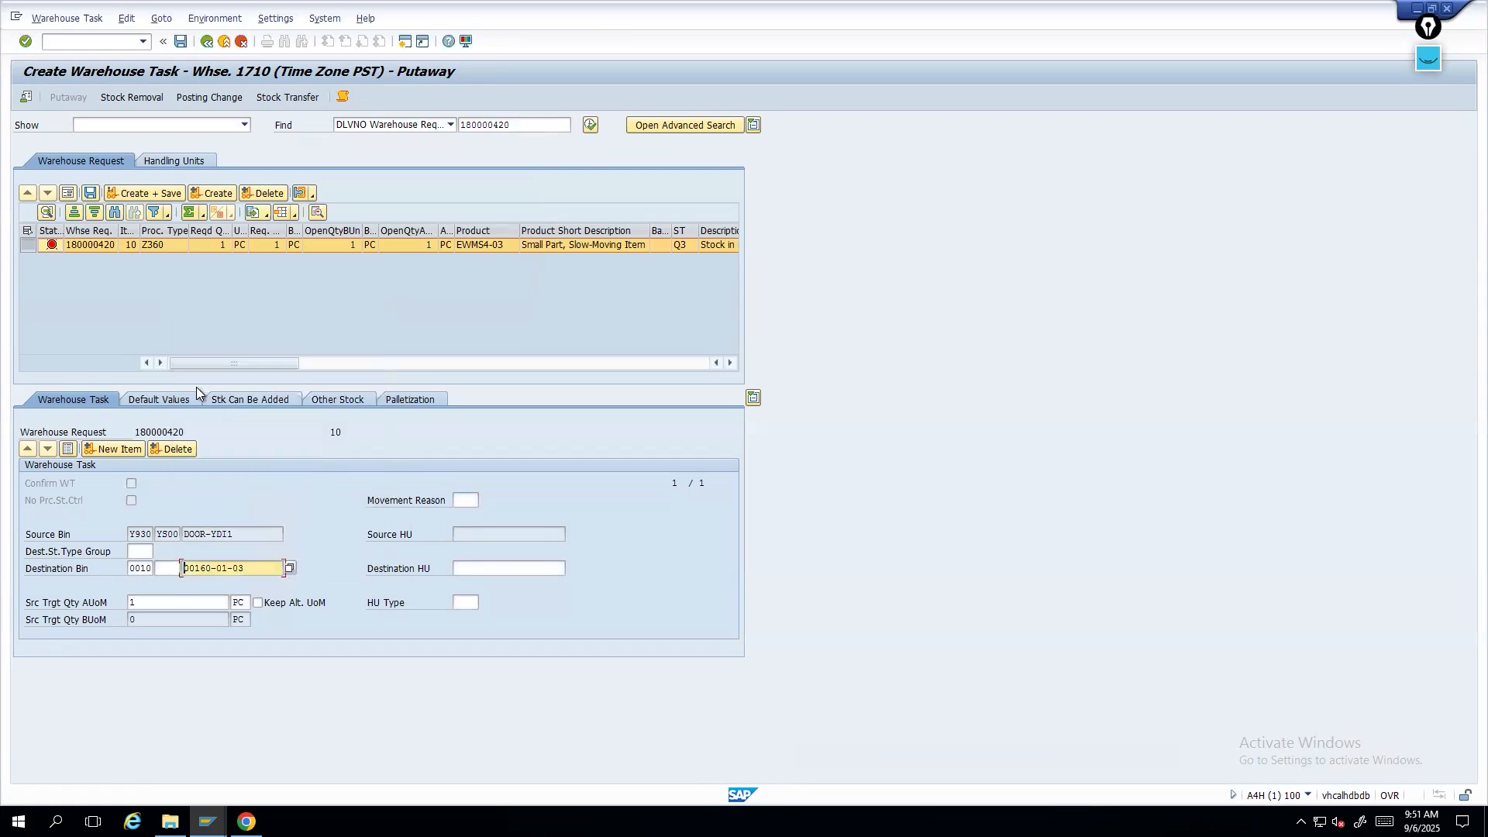
pyautogui.press('Return')
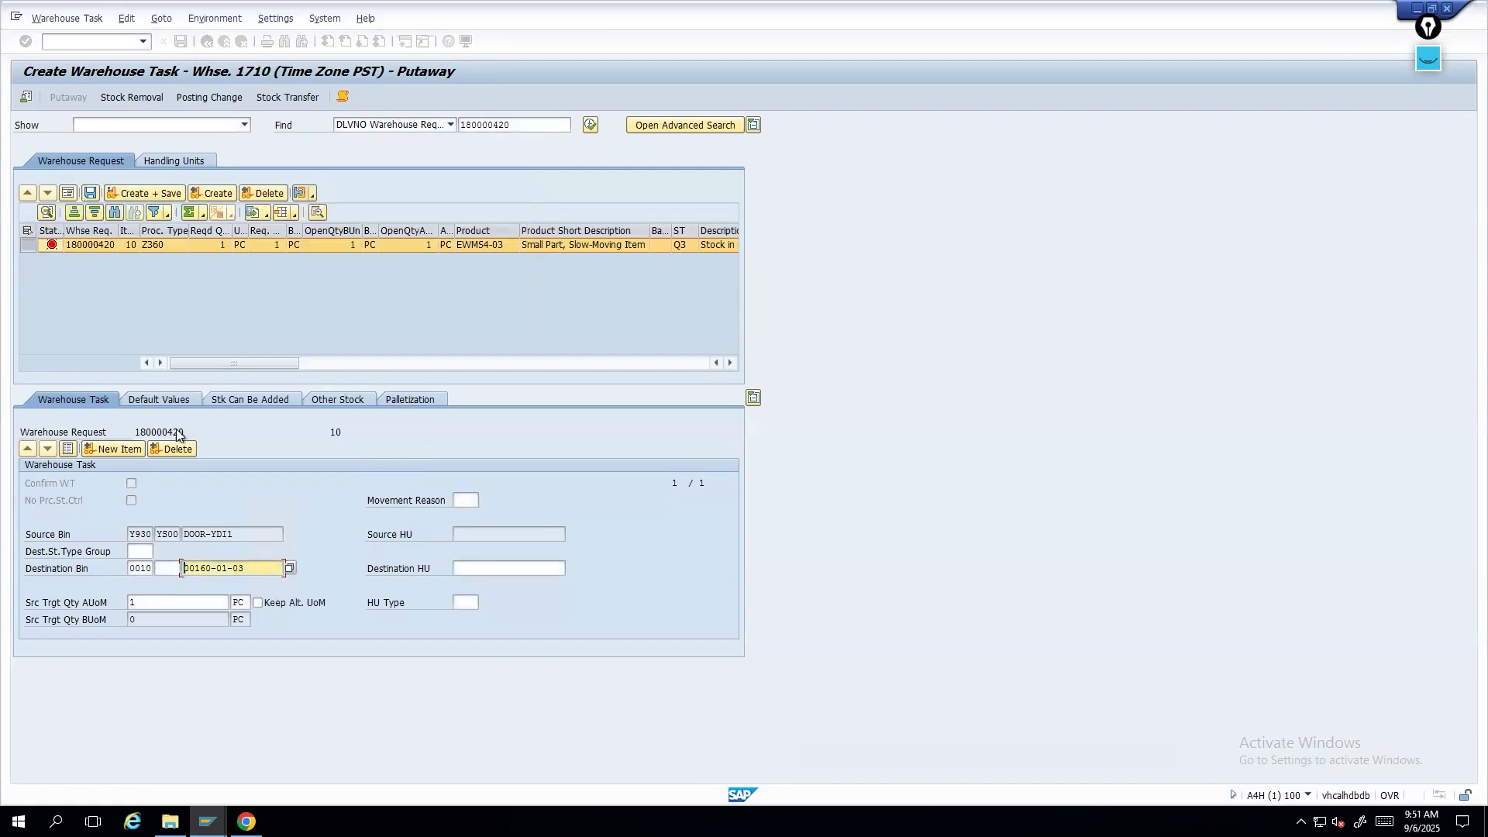
# - Clear the destination bin, set destination storage type CLEA, and search its bins before cancelling the search
pyautogui.doubleClick(127, 569)
pyautogui.press('BackSpace')
pyautogui.press('Tab')
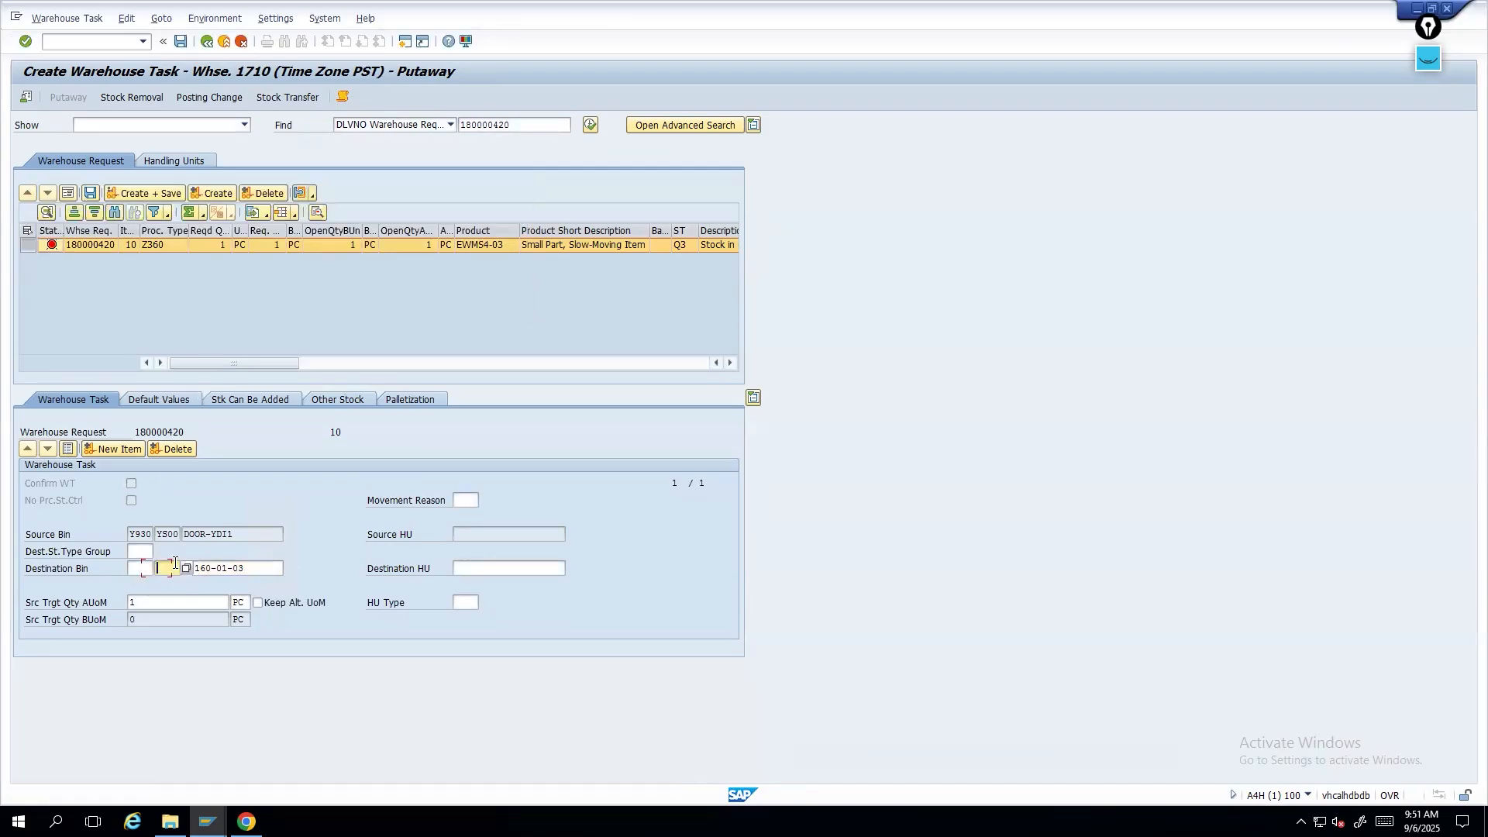
pyautogui.press('Delete')
pyautogui.press('Delete')
pyautogui.press('Delete')
pyautogui.press('Delete')
pyautogui.press('Delete')
pyautogui.press('Delete')
pyautogui.press('Delete')
pyautogui.press('Delete')
pyautogui.press('Delete')
pyautogui.press('Delete')
pyautogui.press('Delete')
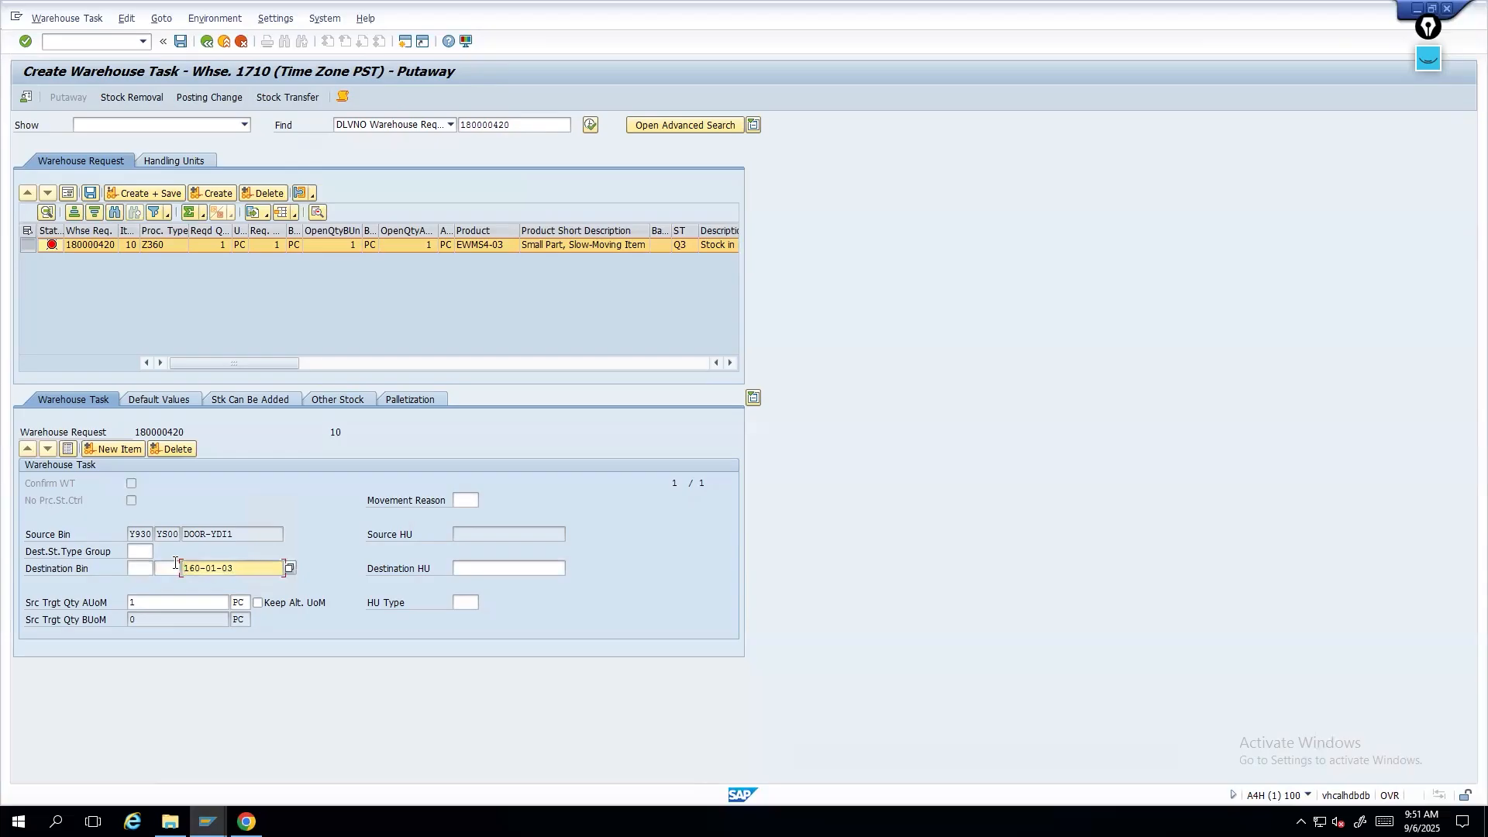
pyautogui.click(144, 568)
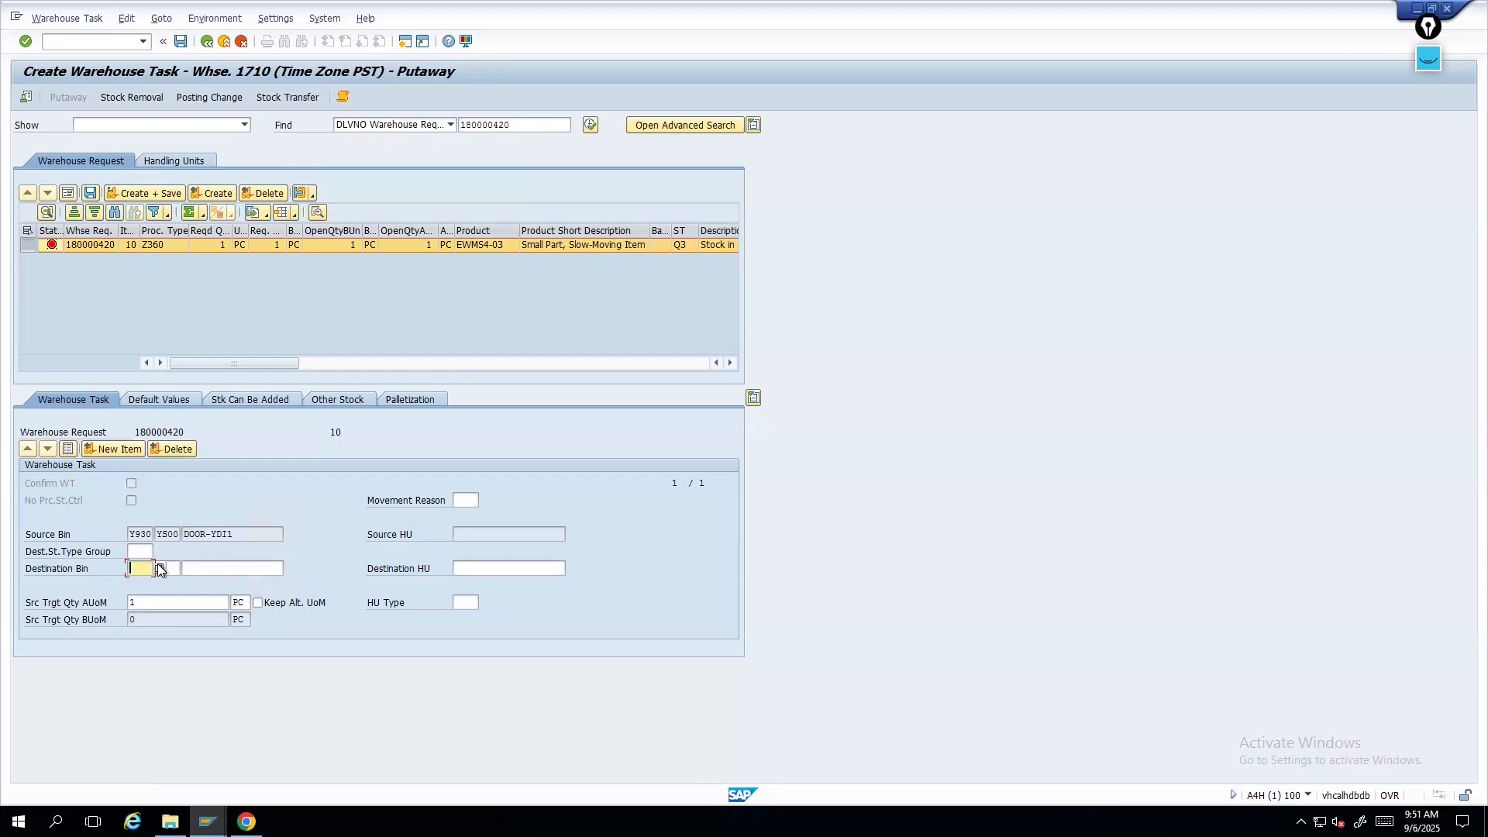
pyautogui.click(159, 567)
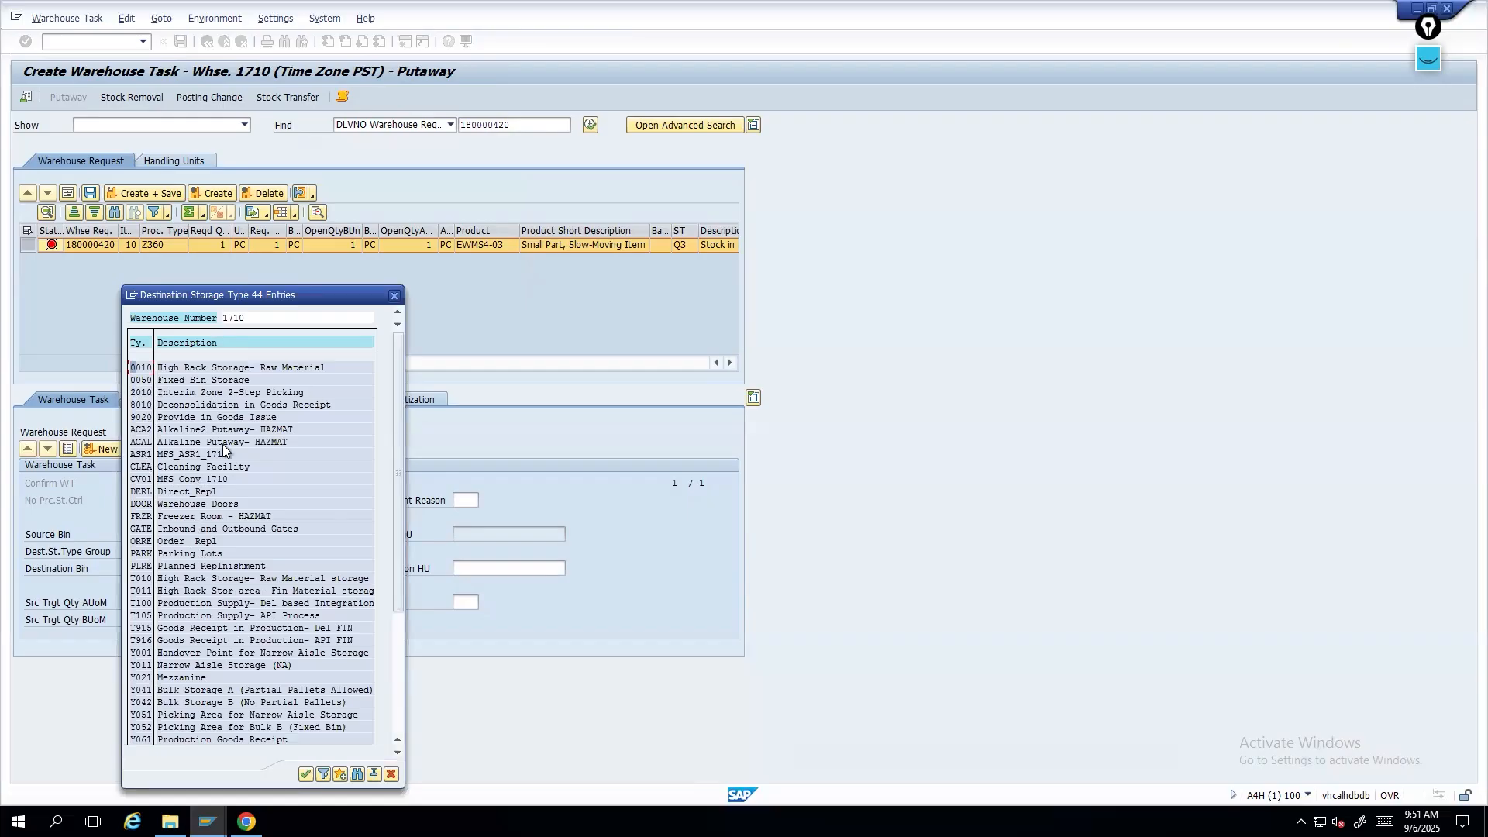
pyautogui.doubleClick(234, 466)
pyautogui.click(263, 568)
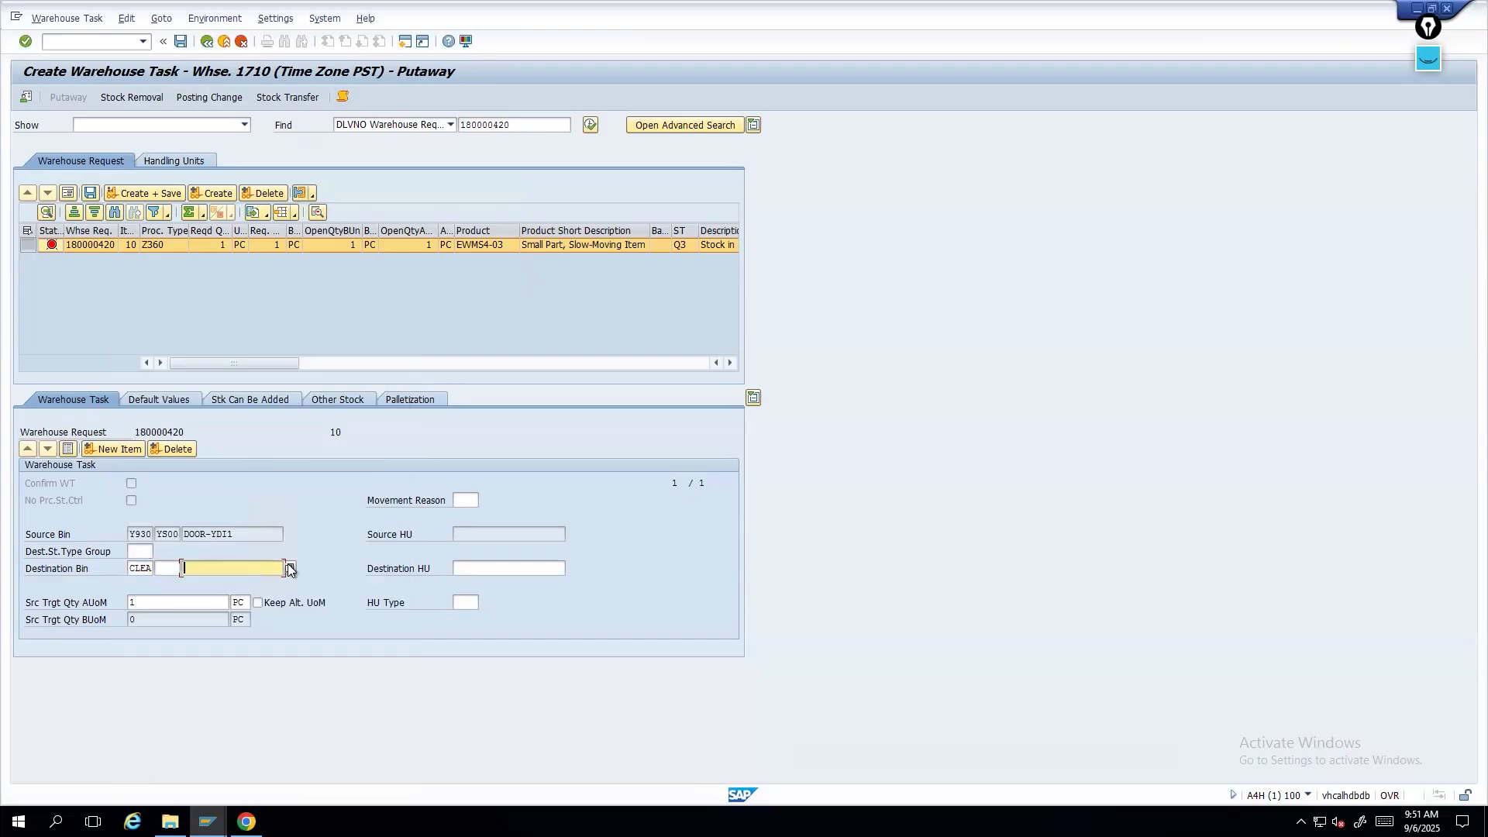
pyautogui.click(290, 570)
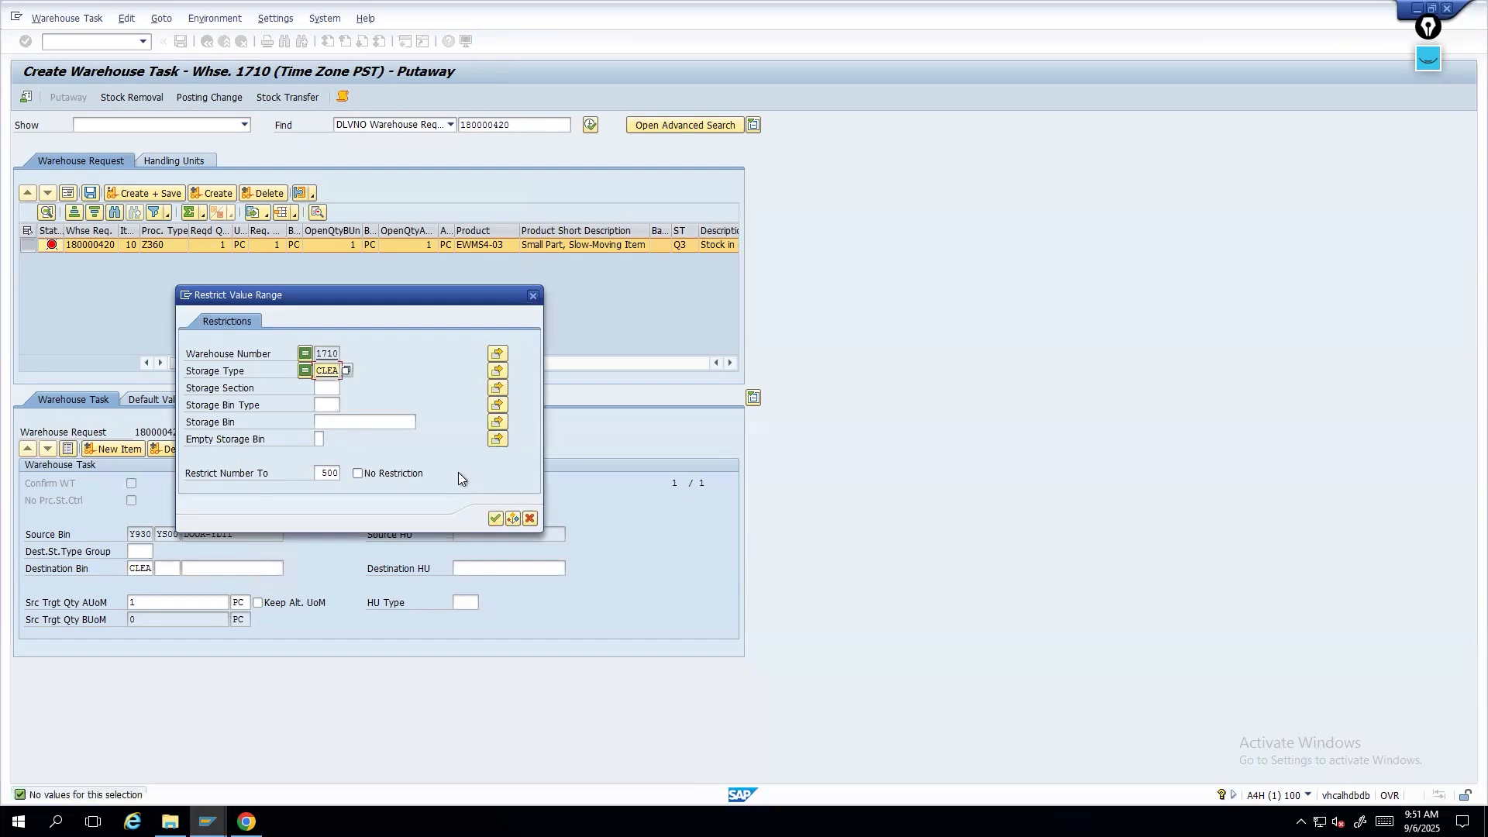
pyautogui.click(530, 518)
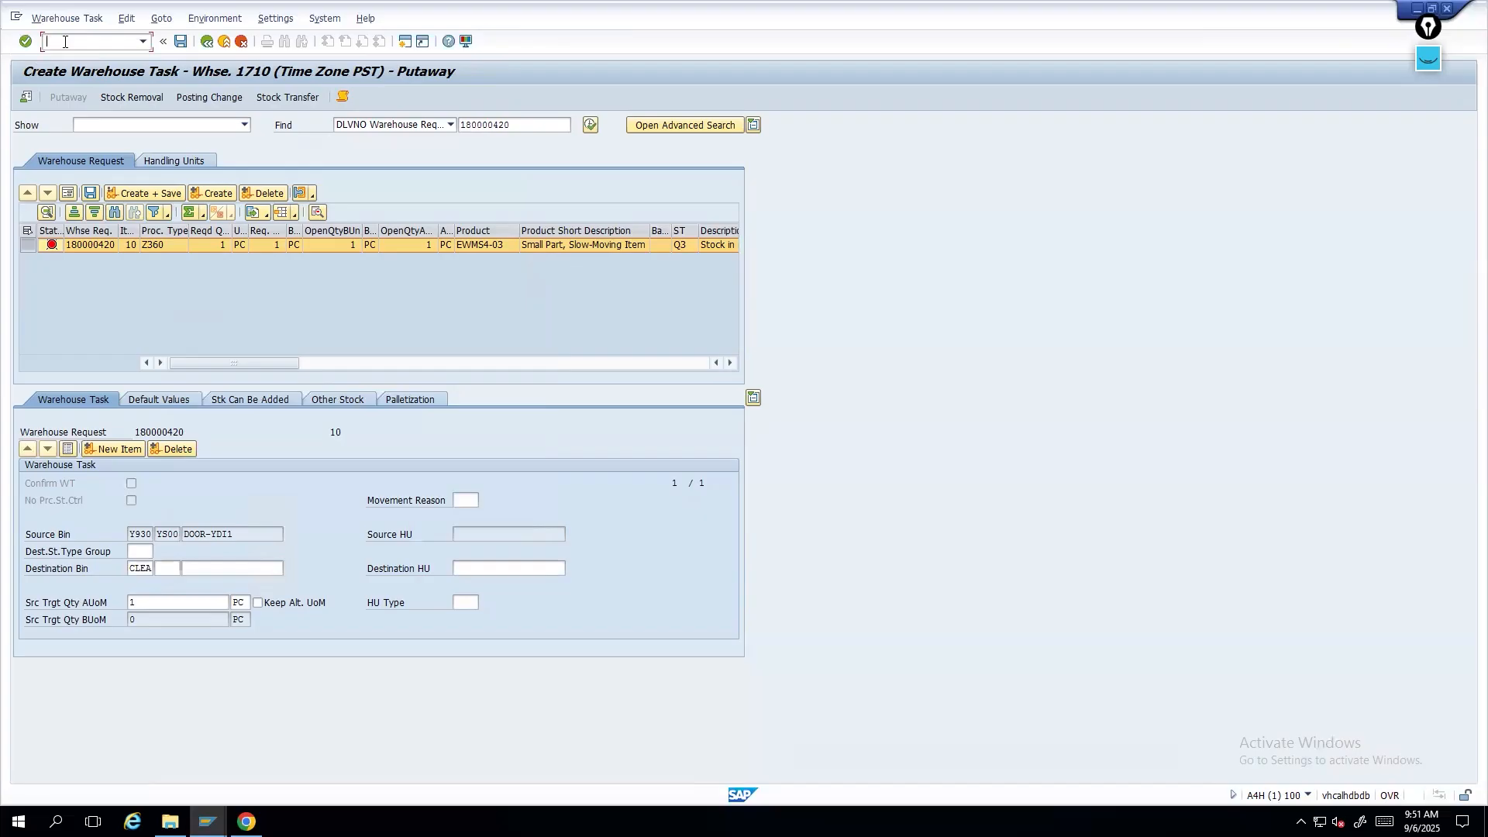
# - Run /o/scwm/mon to open the warehouse management monitor
pyautogui.write('/o/scwm/mon')
pyautogui.press('Return')
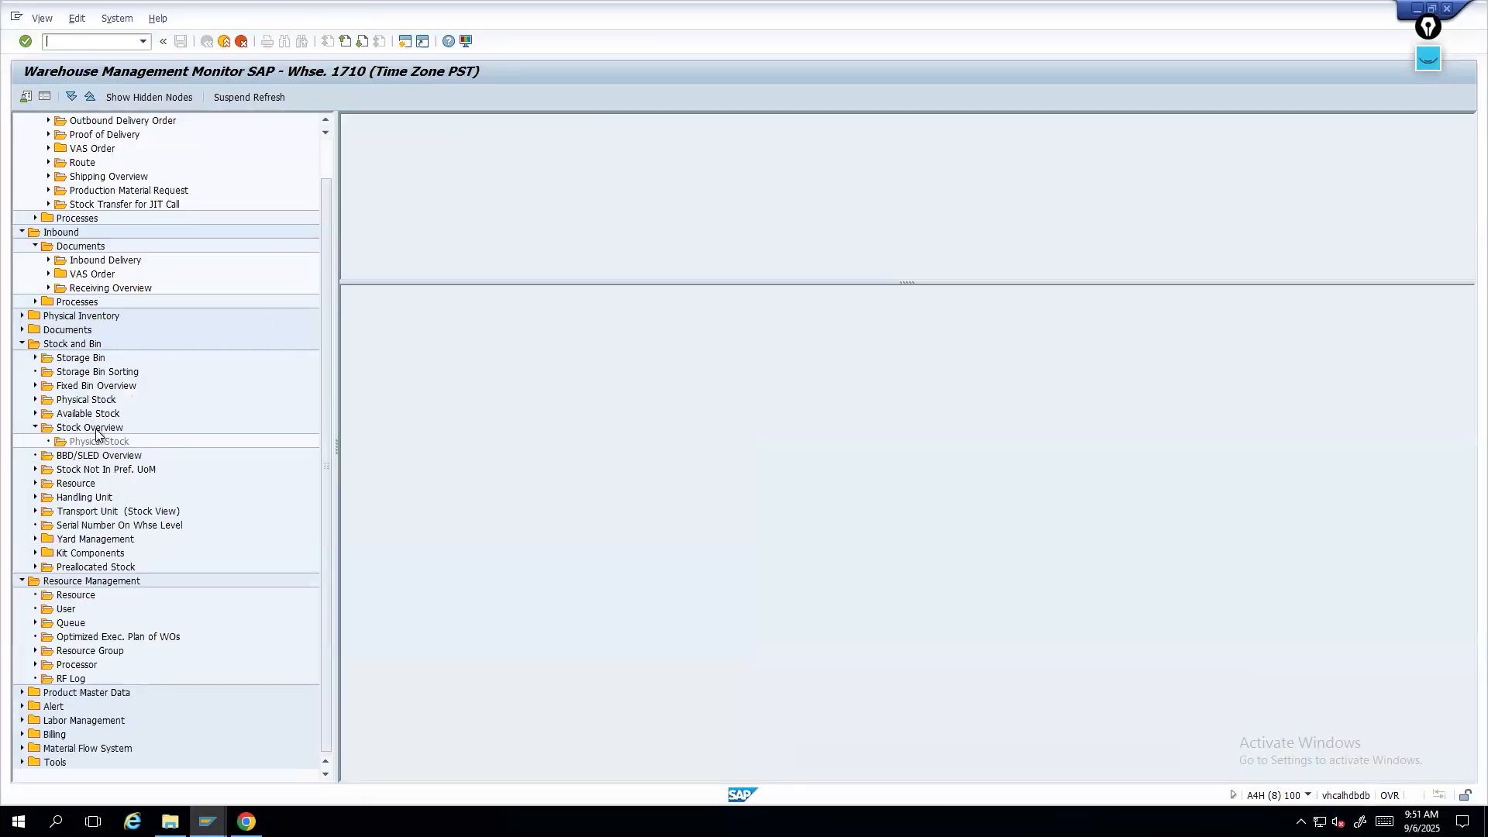
# - Display all empty storage bins of warehouse 1710 in the warehouse monitor
pyautogui.doubleClick(82, 358)
pyautogui.click(255, 491)
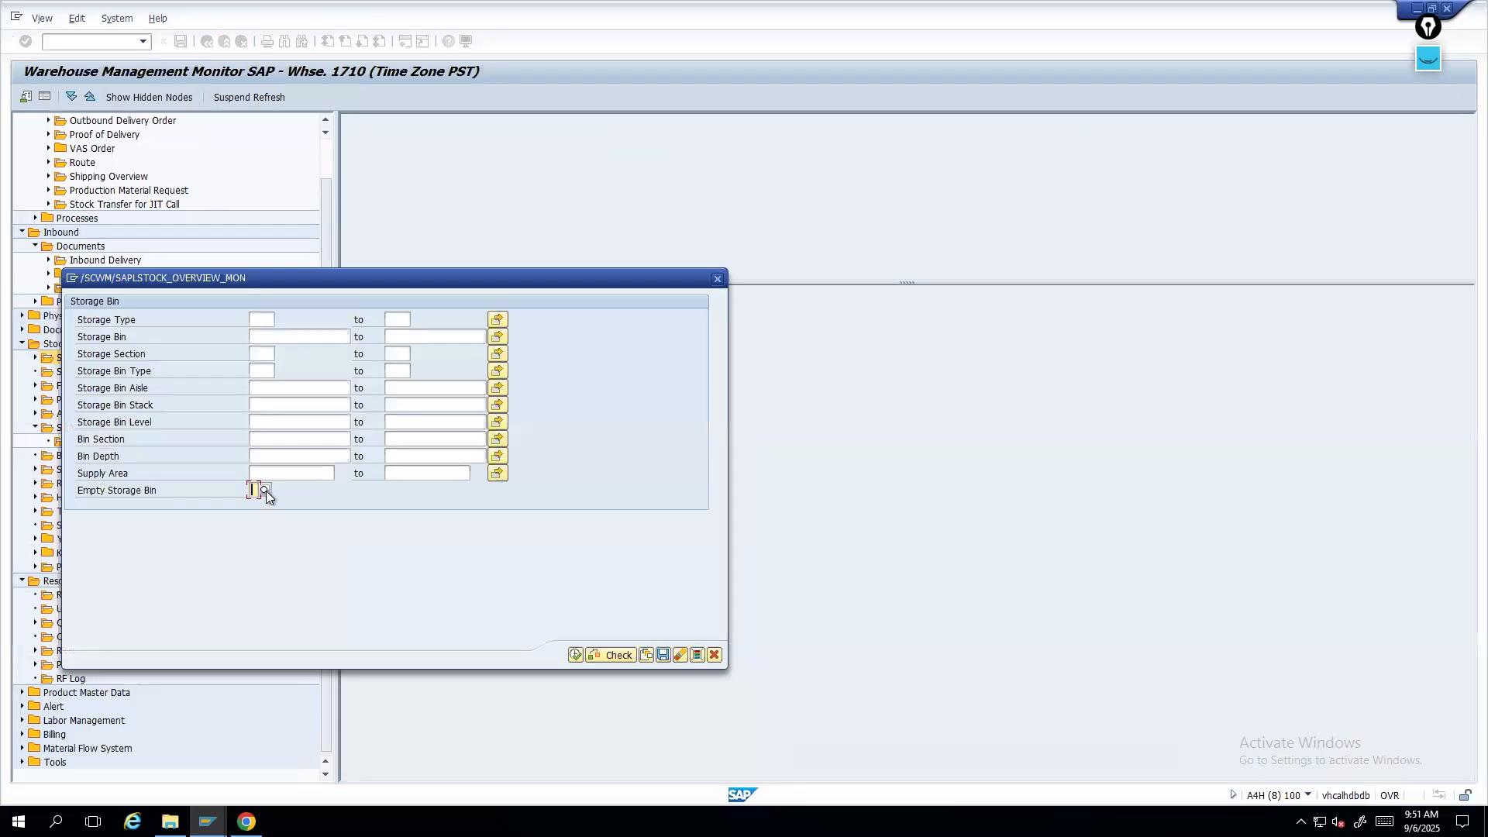
pyautogui.click(265, 490)
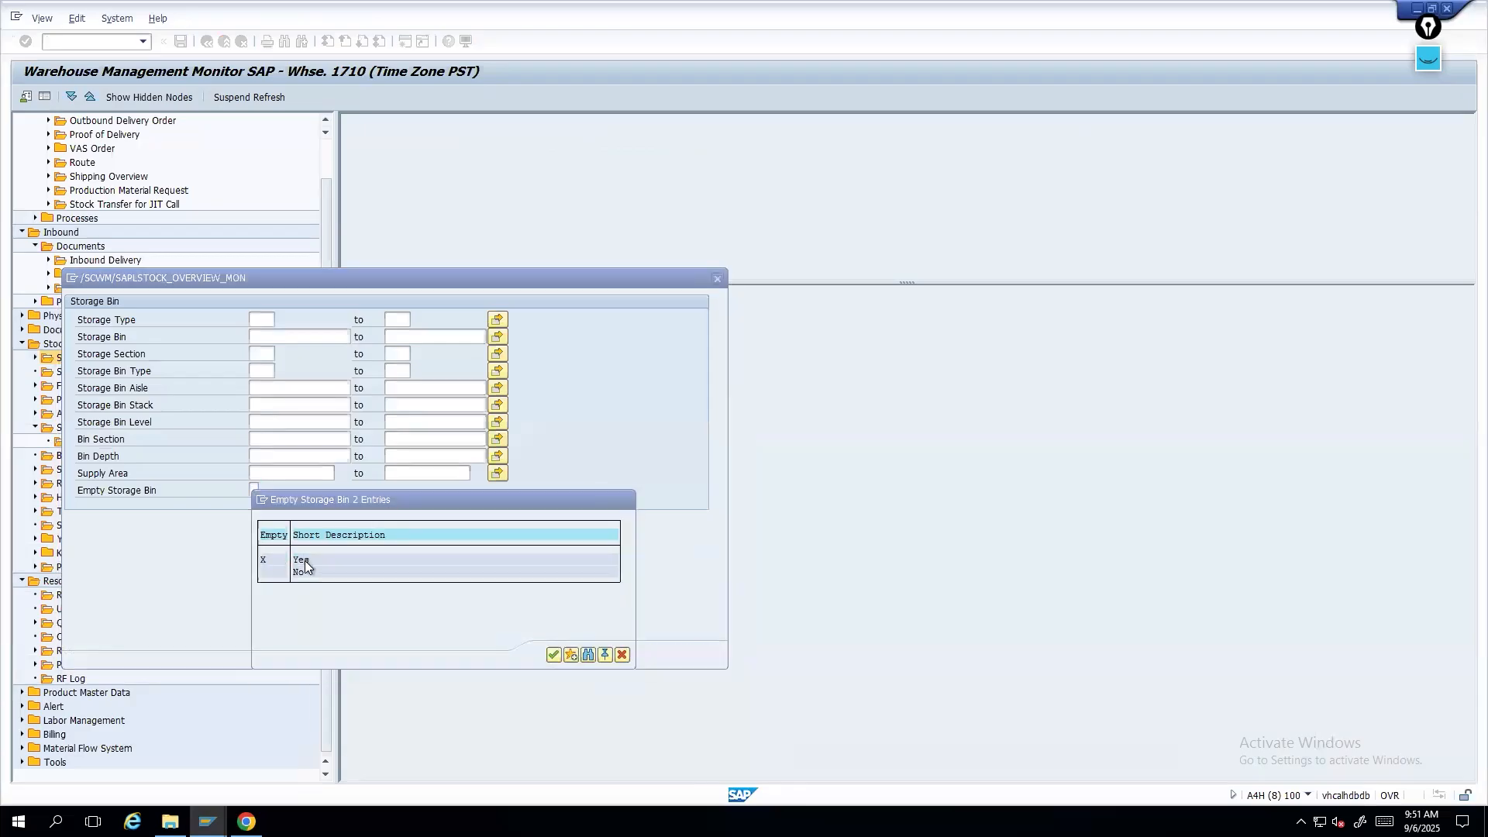
pyautogui.doubleClick(305, 561)
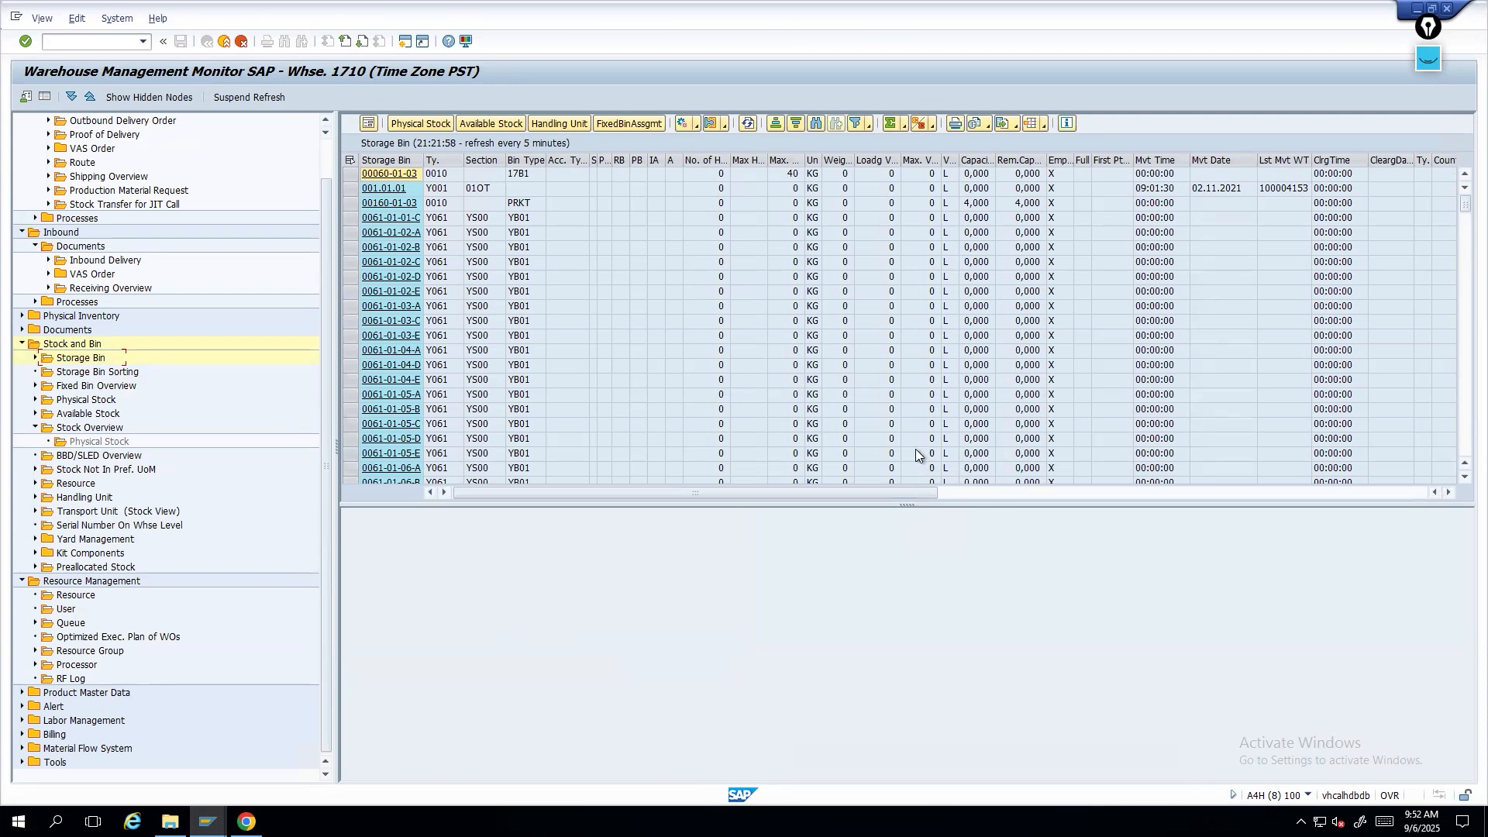
# - Try empty bin 0061-01-02-A, copied from the monitor, as the task's destination bin and clear it again
pyautogui.click(520, 234)
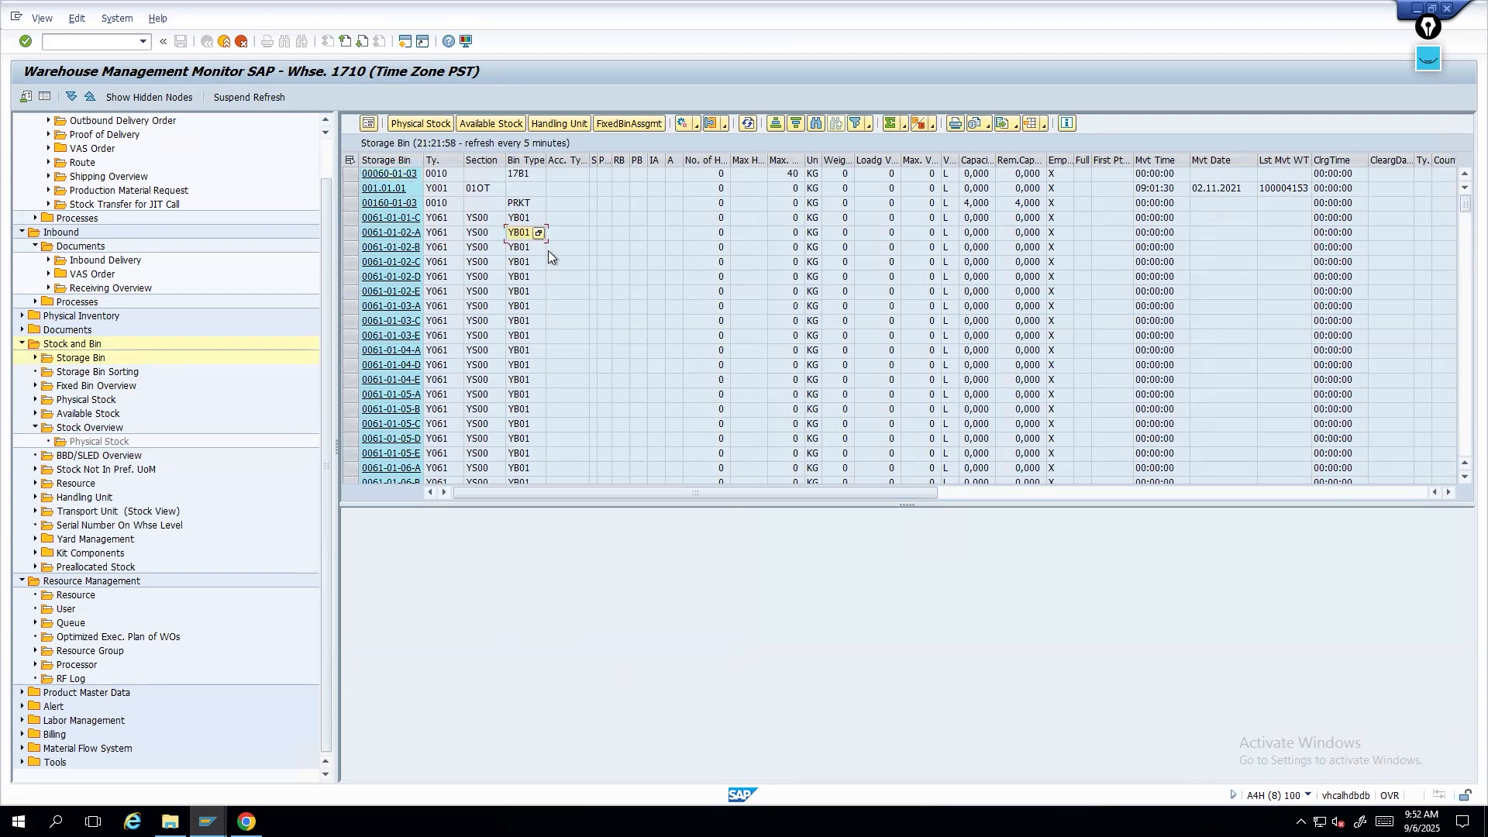
pyautogui.click(436, 235)
pyautogui.press('Left')
pyautogui.hotkey('ctrl', 'c')
pyautogui.hotkey('alt', 'Tab')
pyautogui.click(228, 570)
pyautogui.click(137, 569)
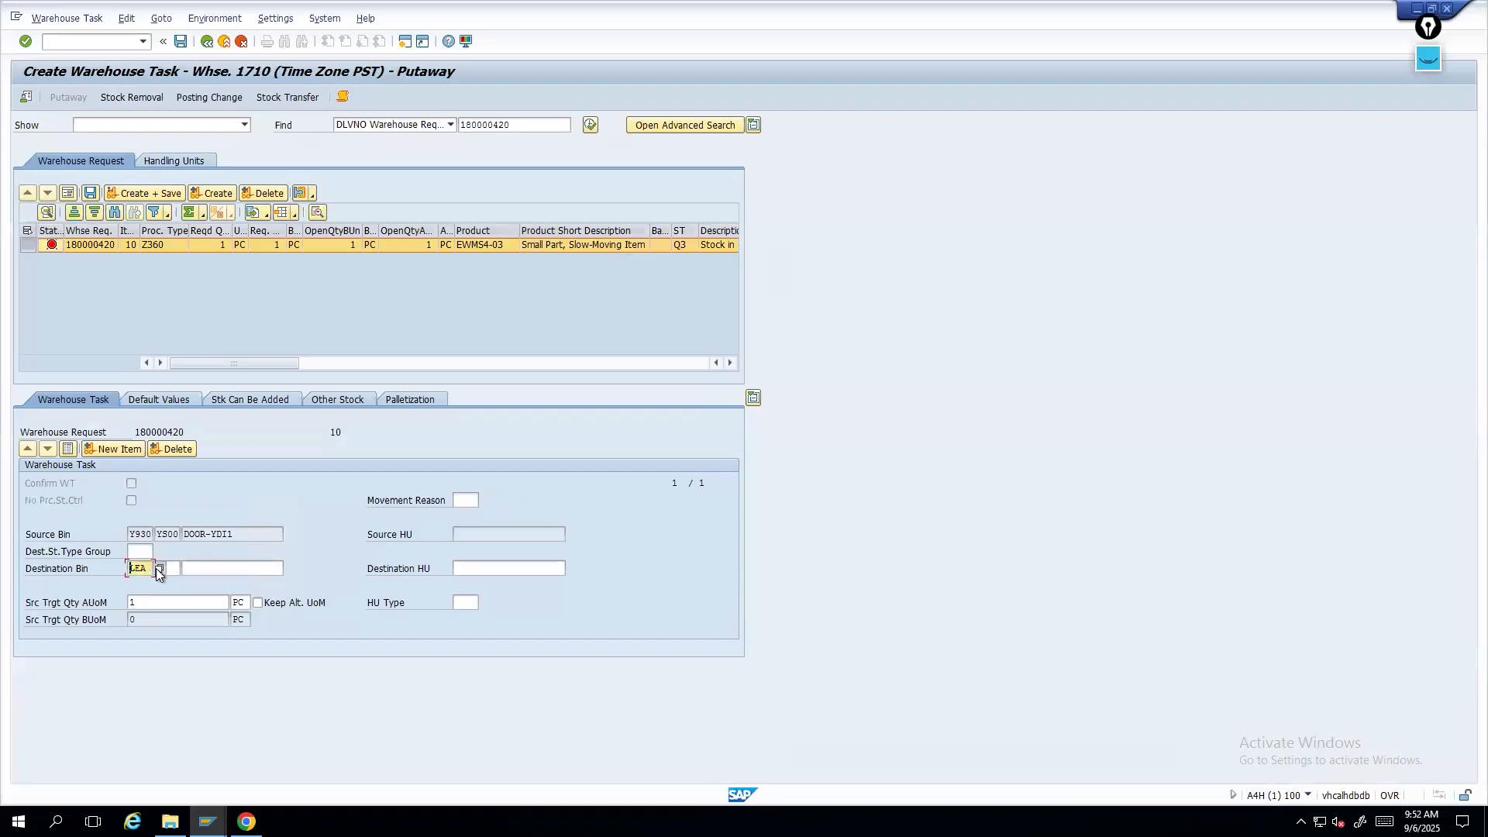
pyautogui.click(199, 568)
pyautogui.hotkey('ctrl', 'v')
pyautogui.press('Return')
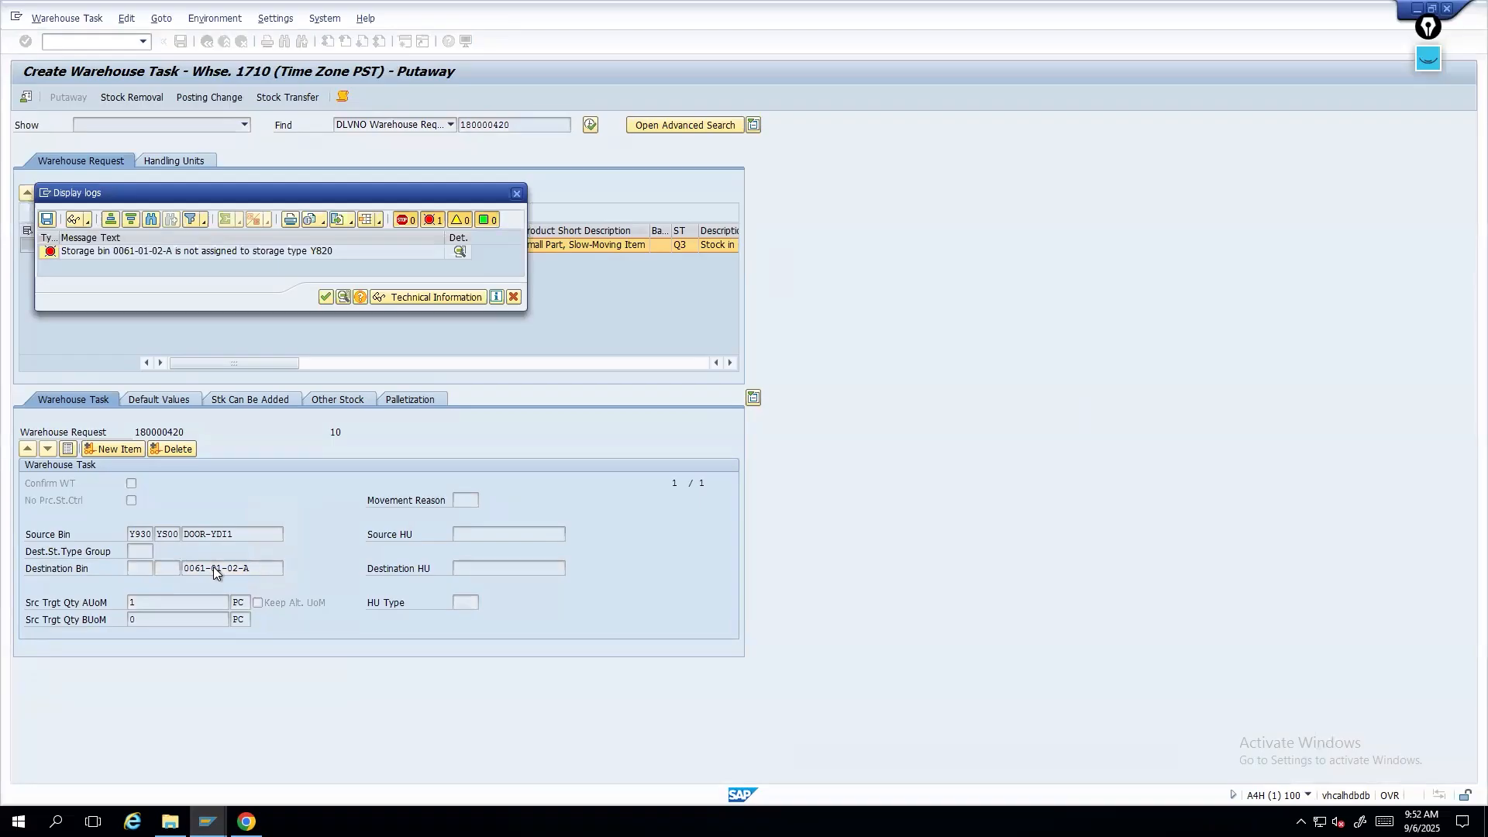
pyautogui.press('Return')
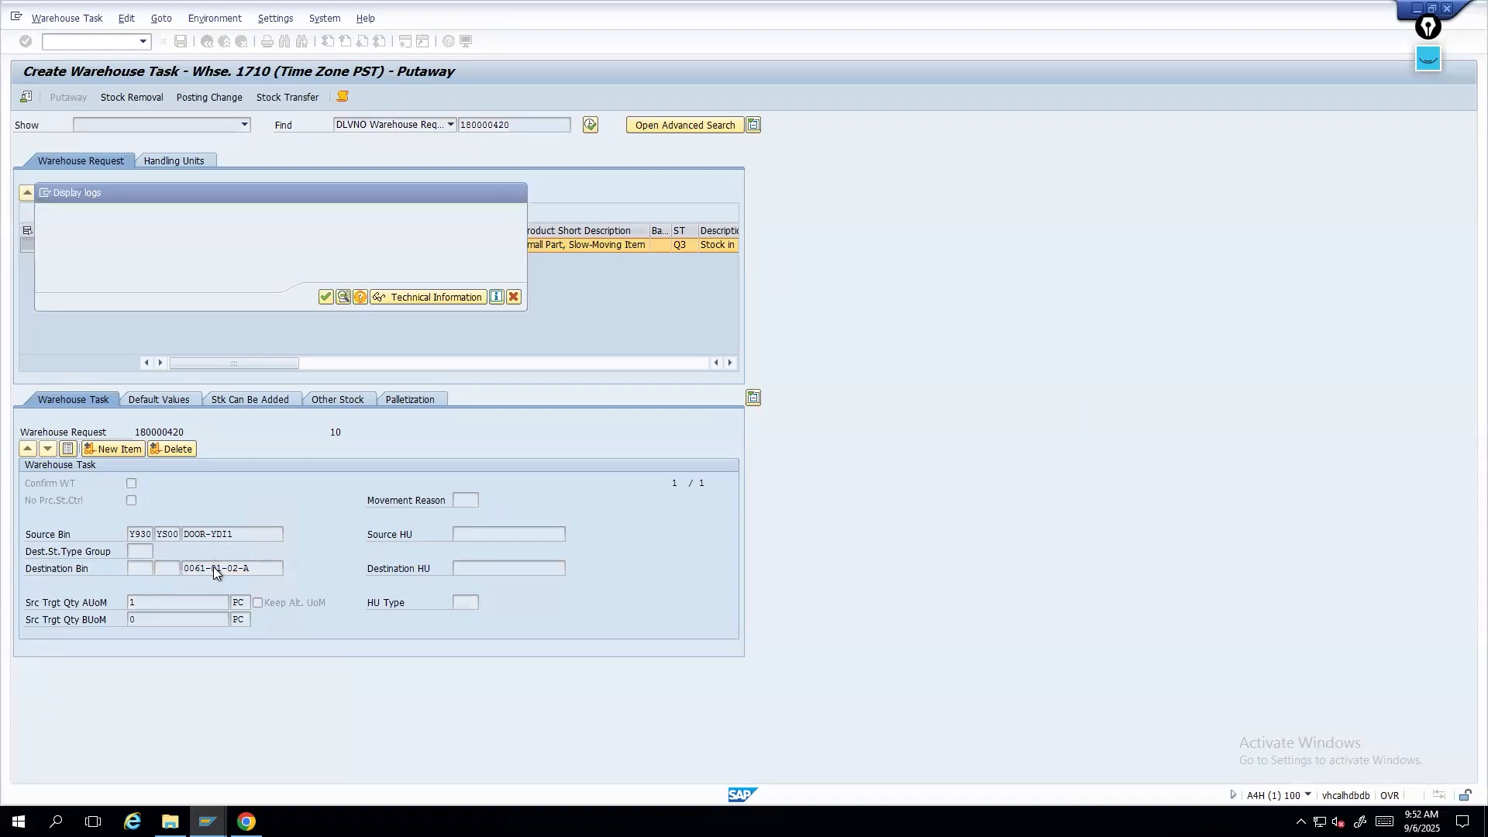
pyautogui.press('Delete')
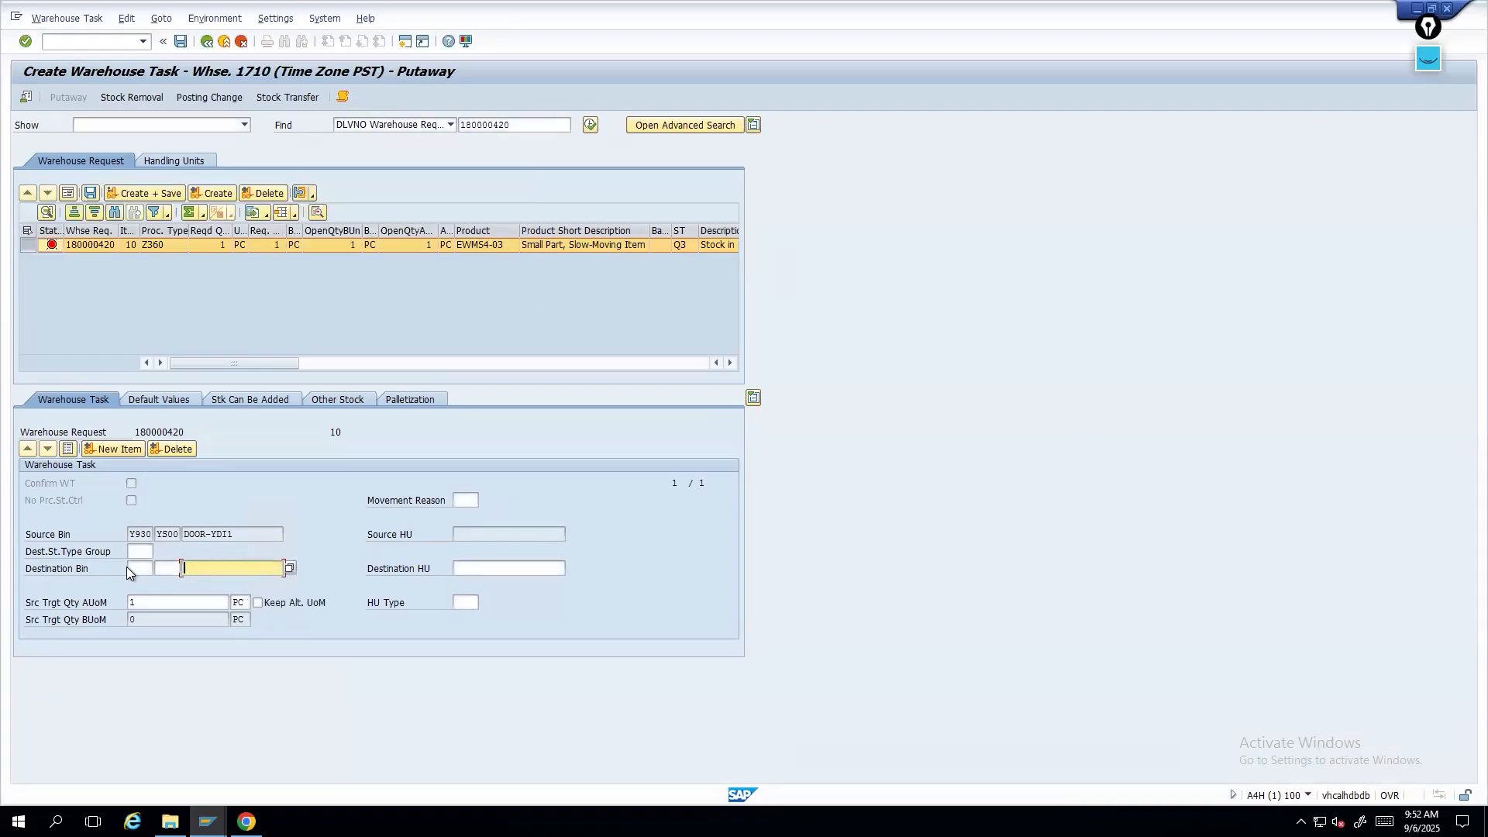
# - Browse the empty bins list in the monitor and inspect the bin types shown
pyautogui.click(207, 821)
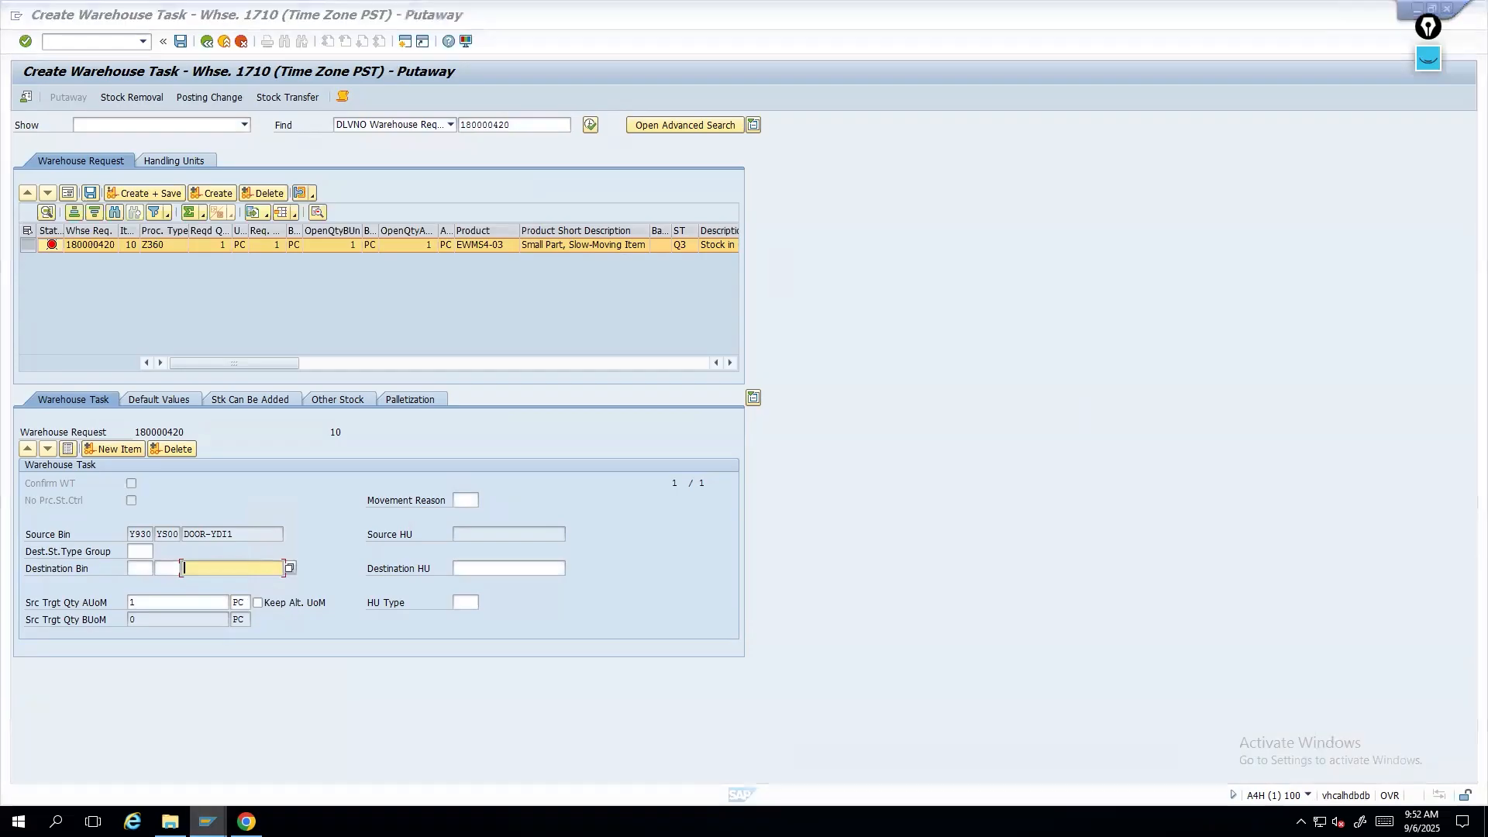
pyautogui.click(1400, 733)
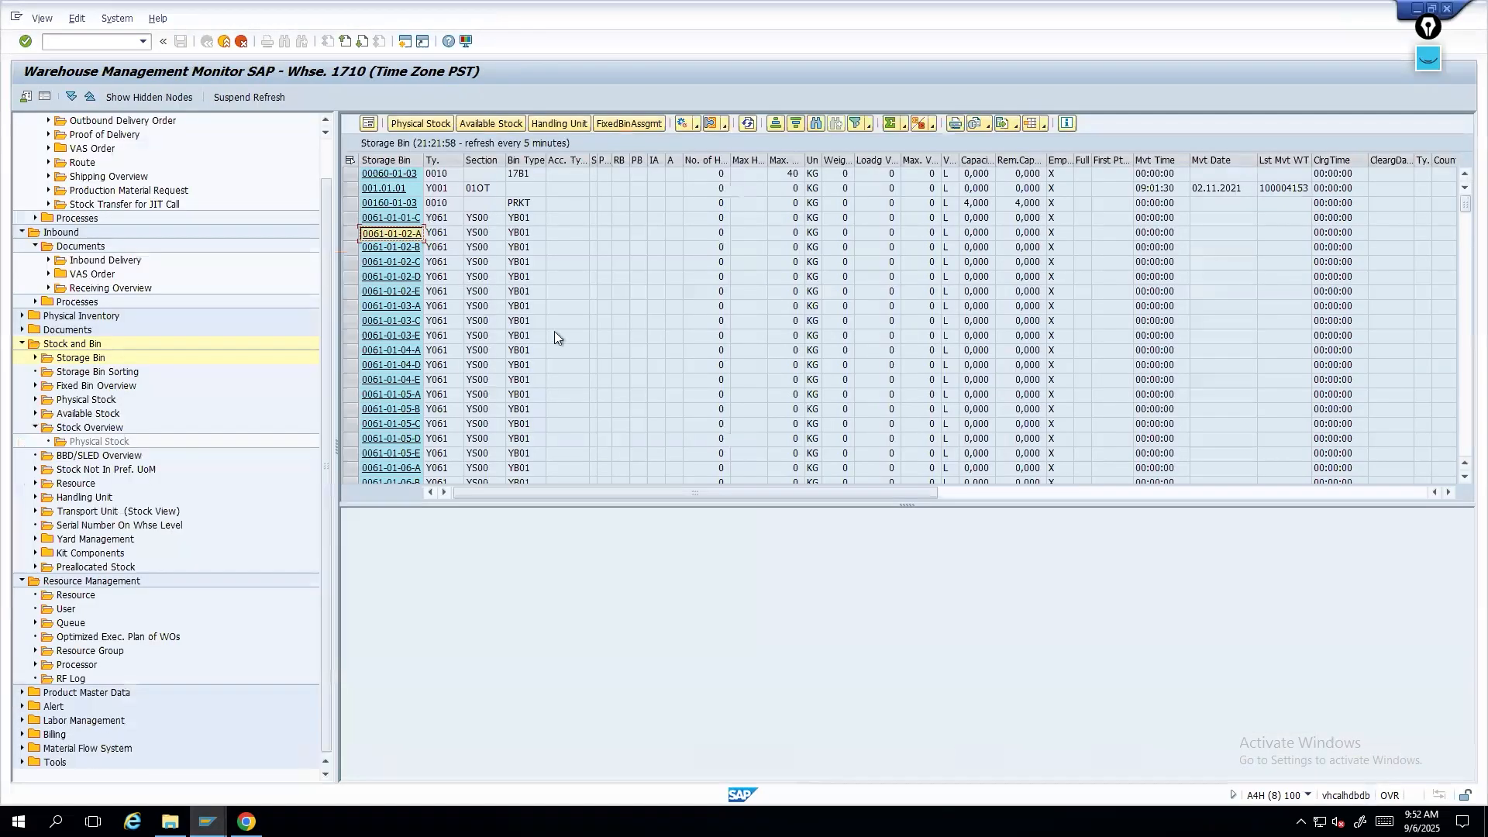
pyautogui.scroll(-5, 543, 355)
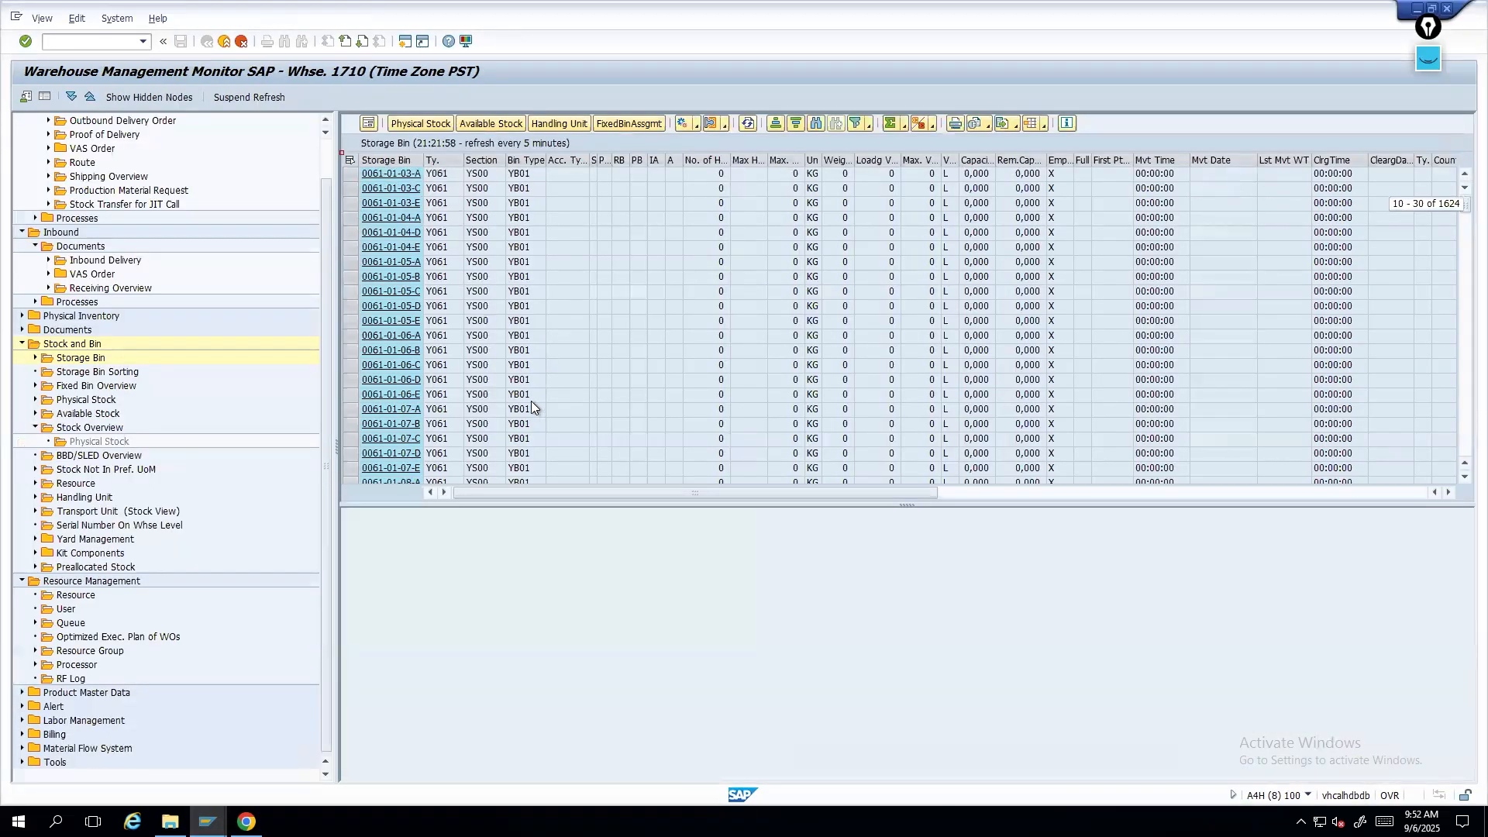
pyautogui.scroll(-6, 531, 402)
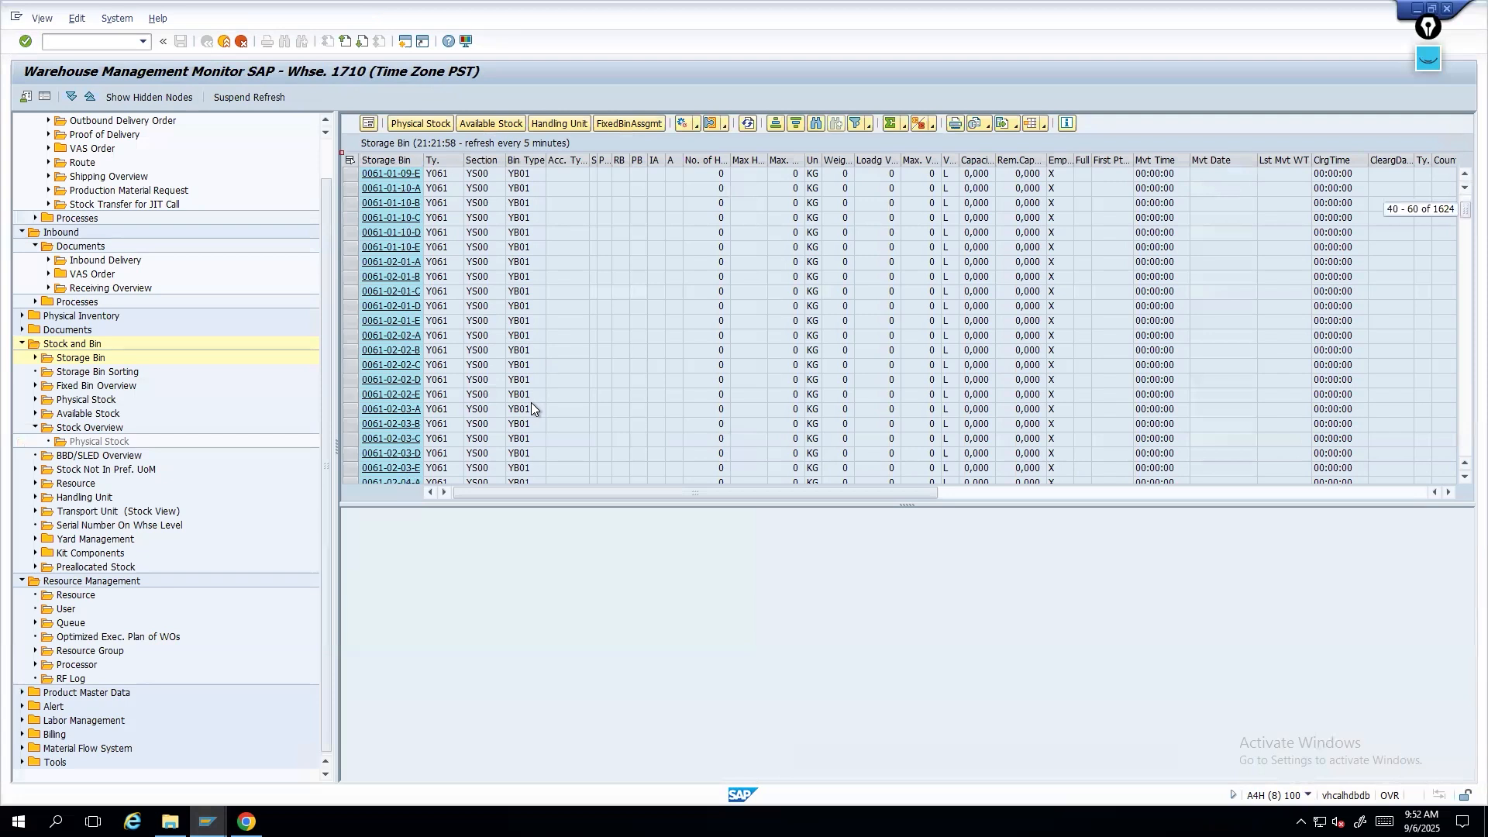
pyautogui.scroll(10, 531, 402)
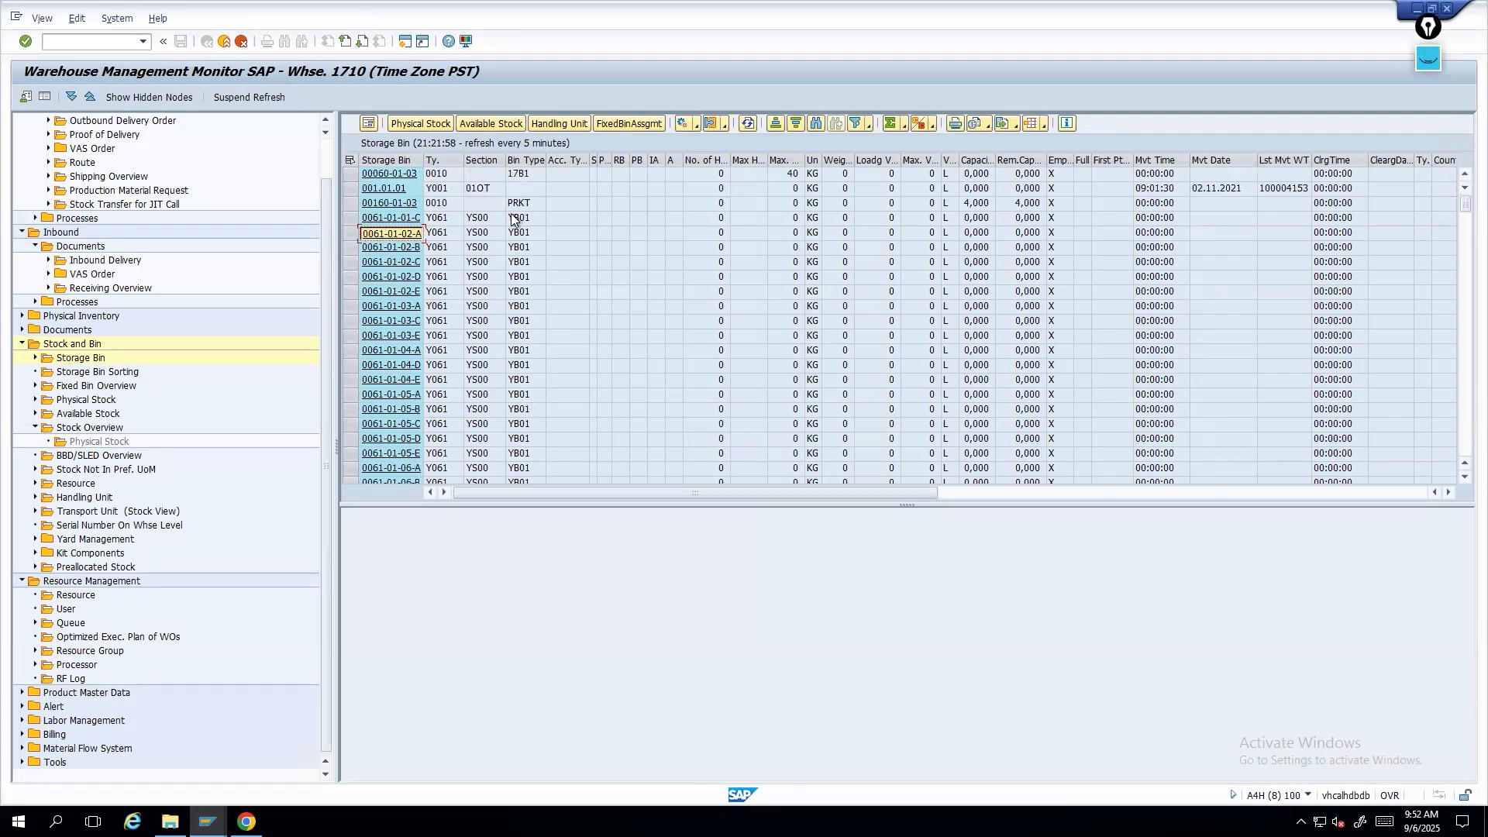
pyautogui.click(518, 203)
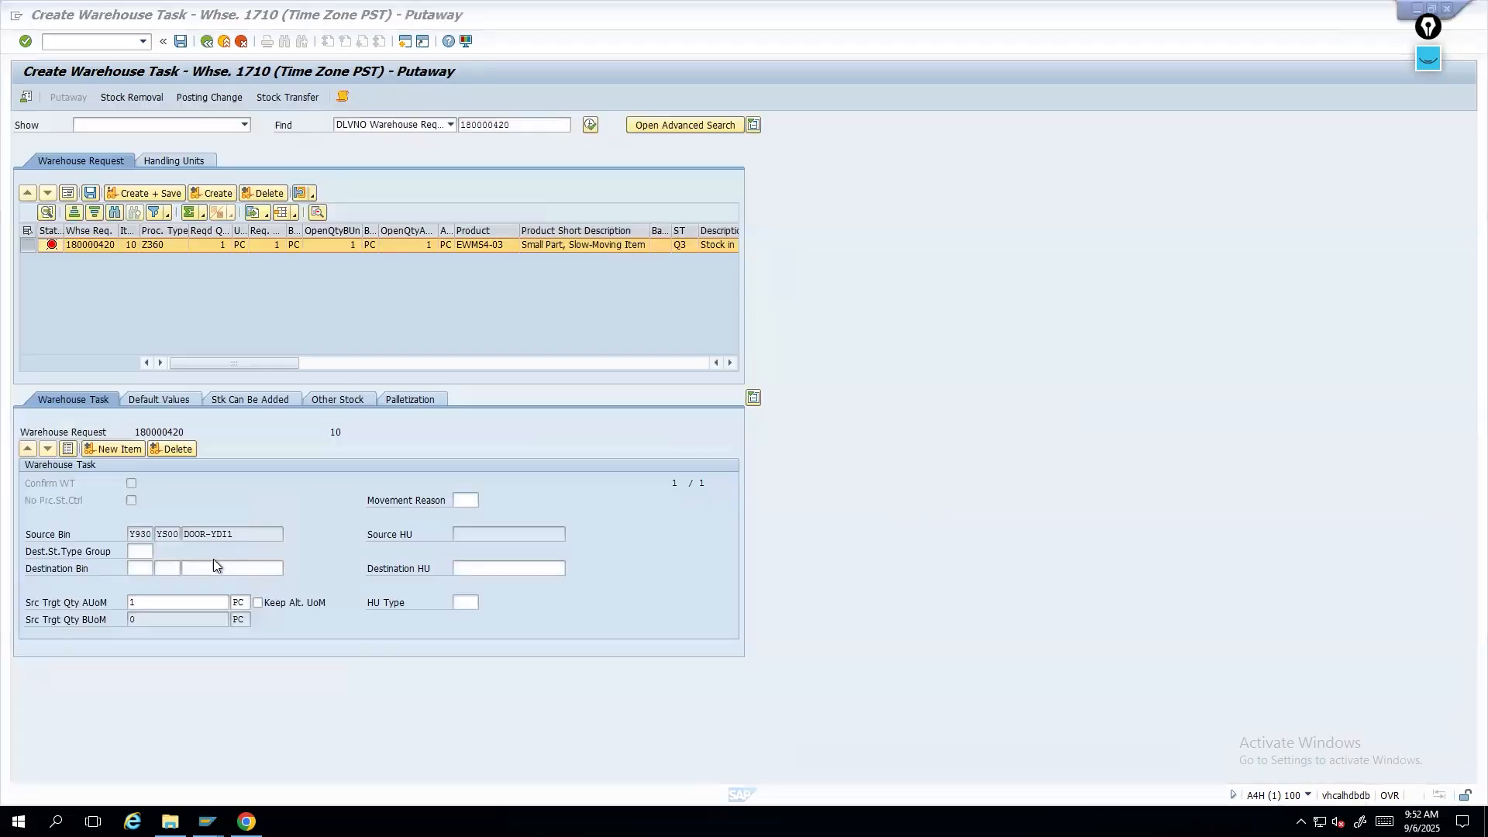
# - Enter PRKT as destination storage type and open, then cancel, the destination bin search
pyautogui.click(212, 562)
pyautogui.click(141, 568)
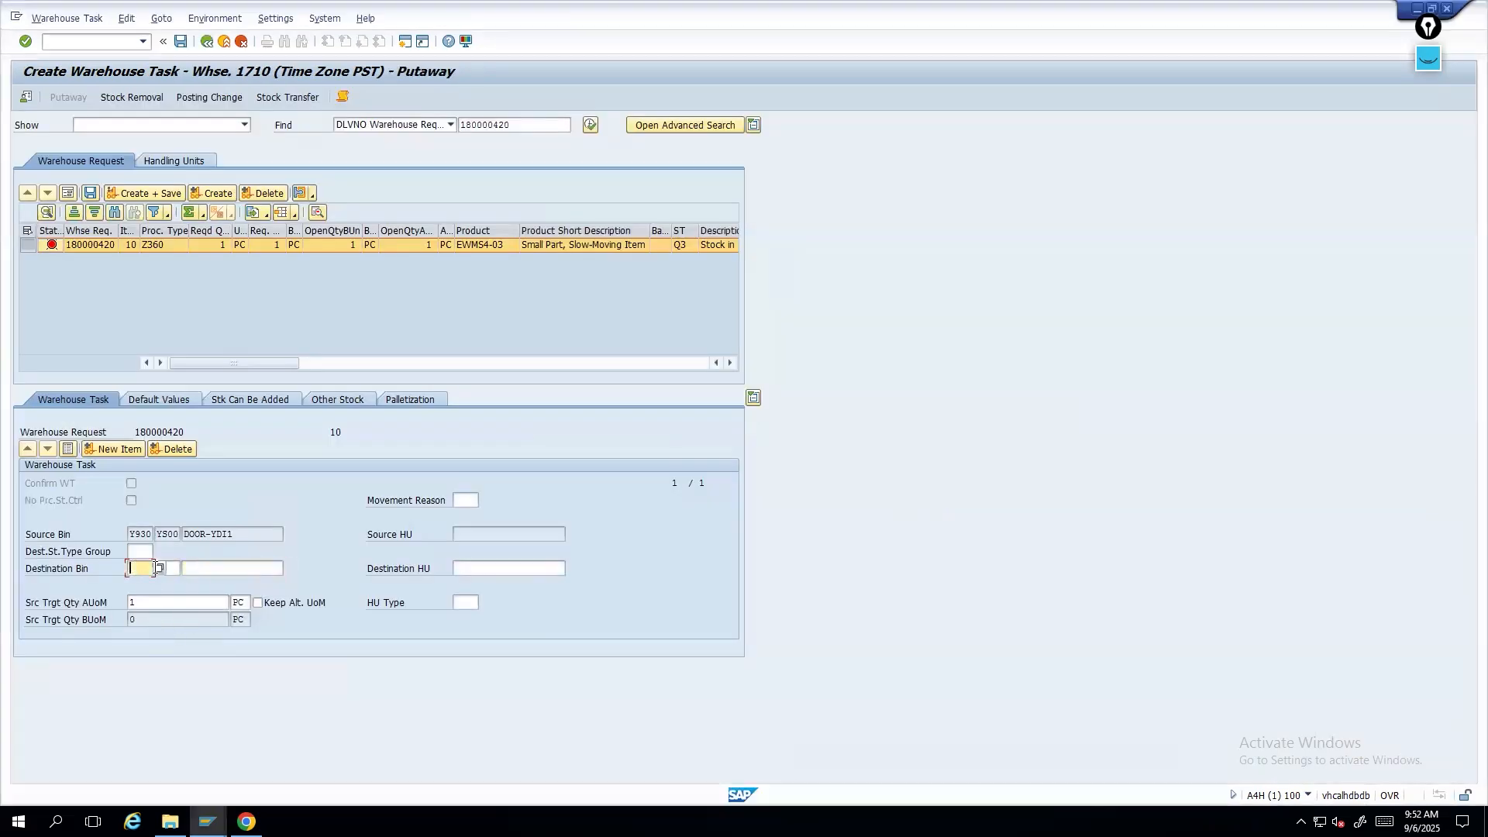
pyautogui.write('PRKT')
pyautogui.click(247, 572)
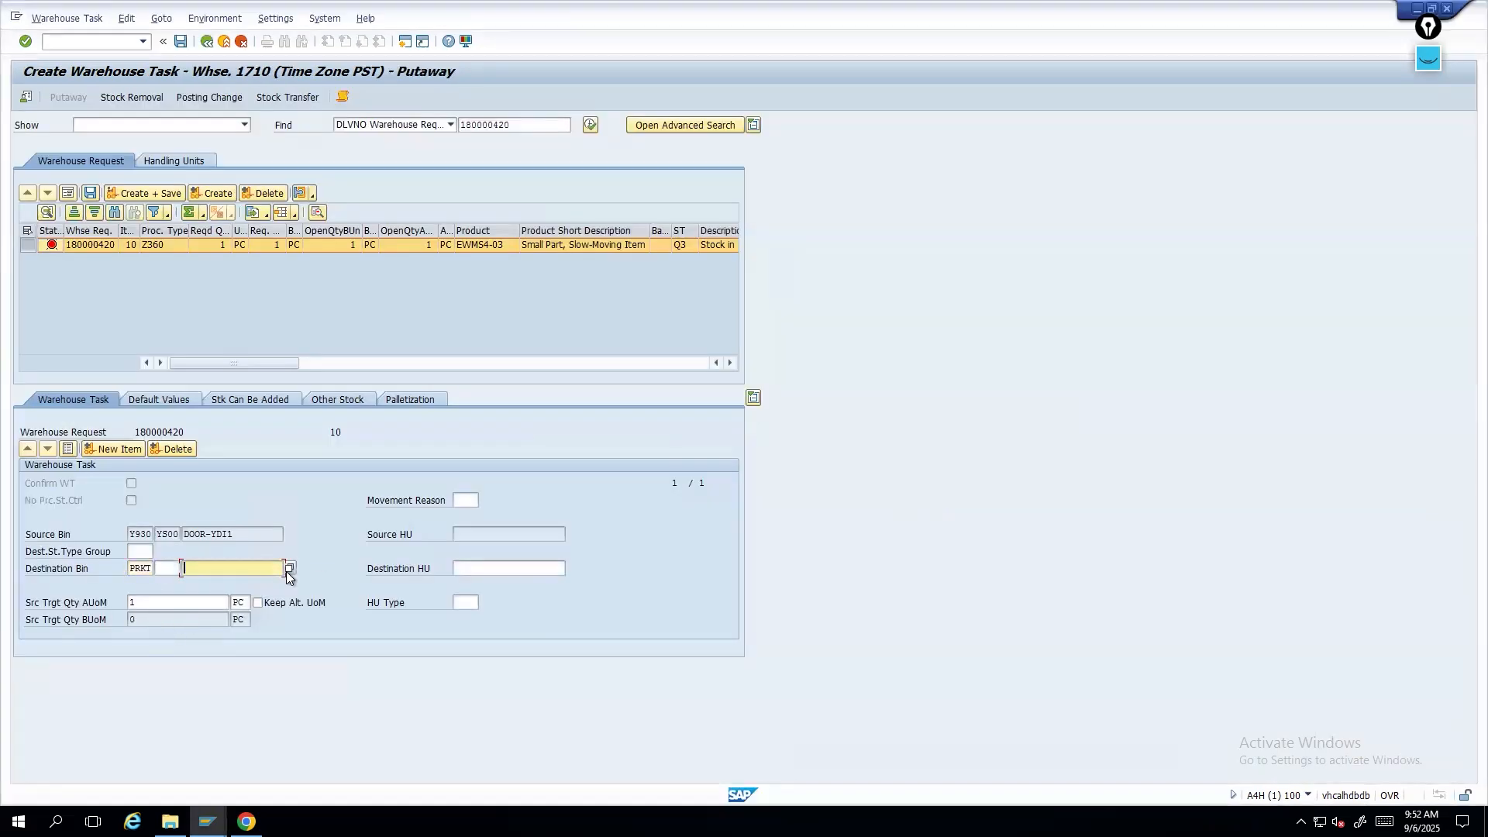
pyautogui.press('F4')
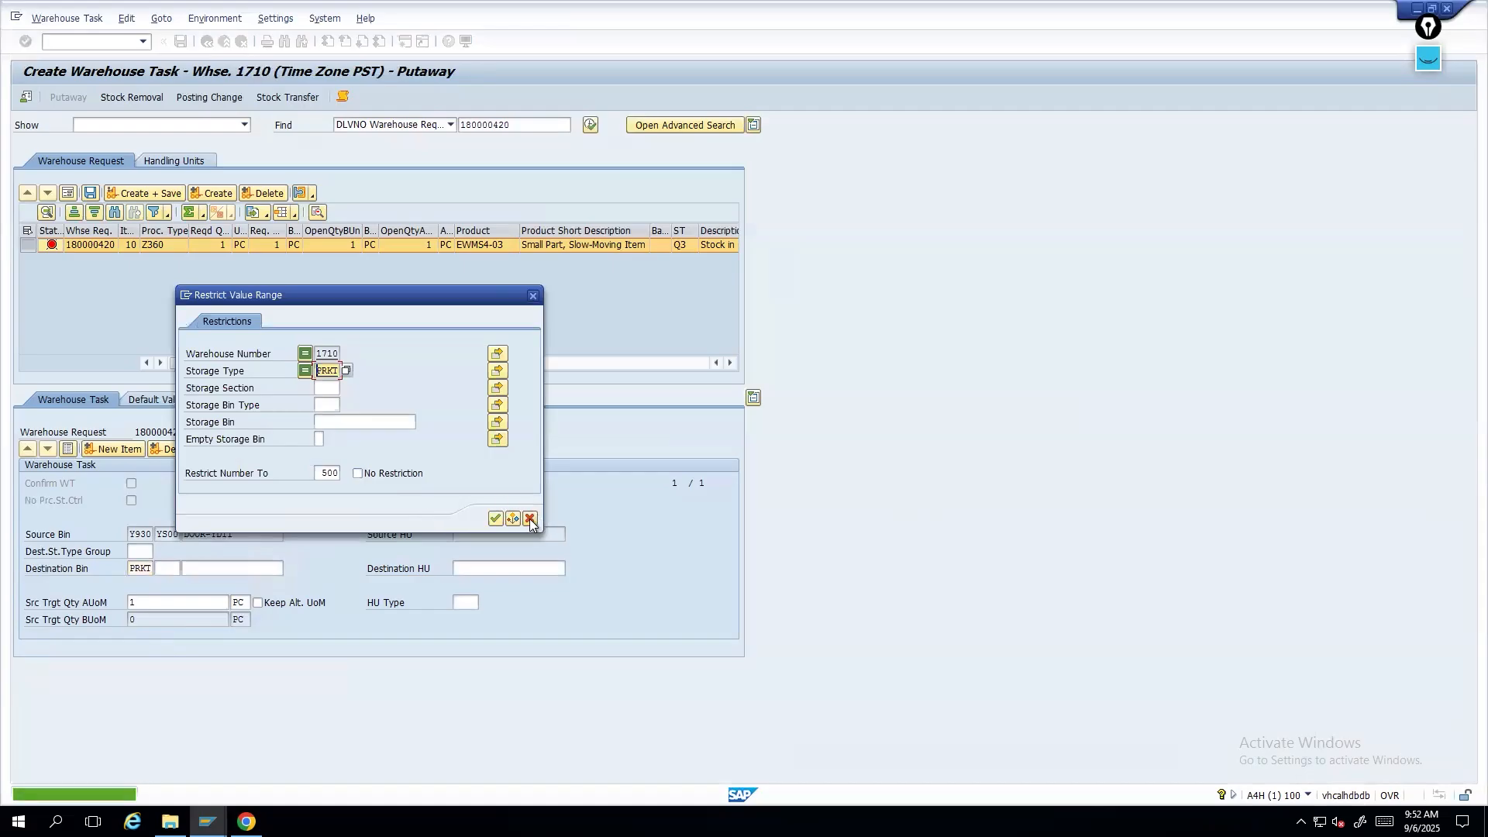
pyautogui.click(529, 517)
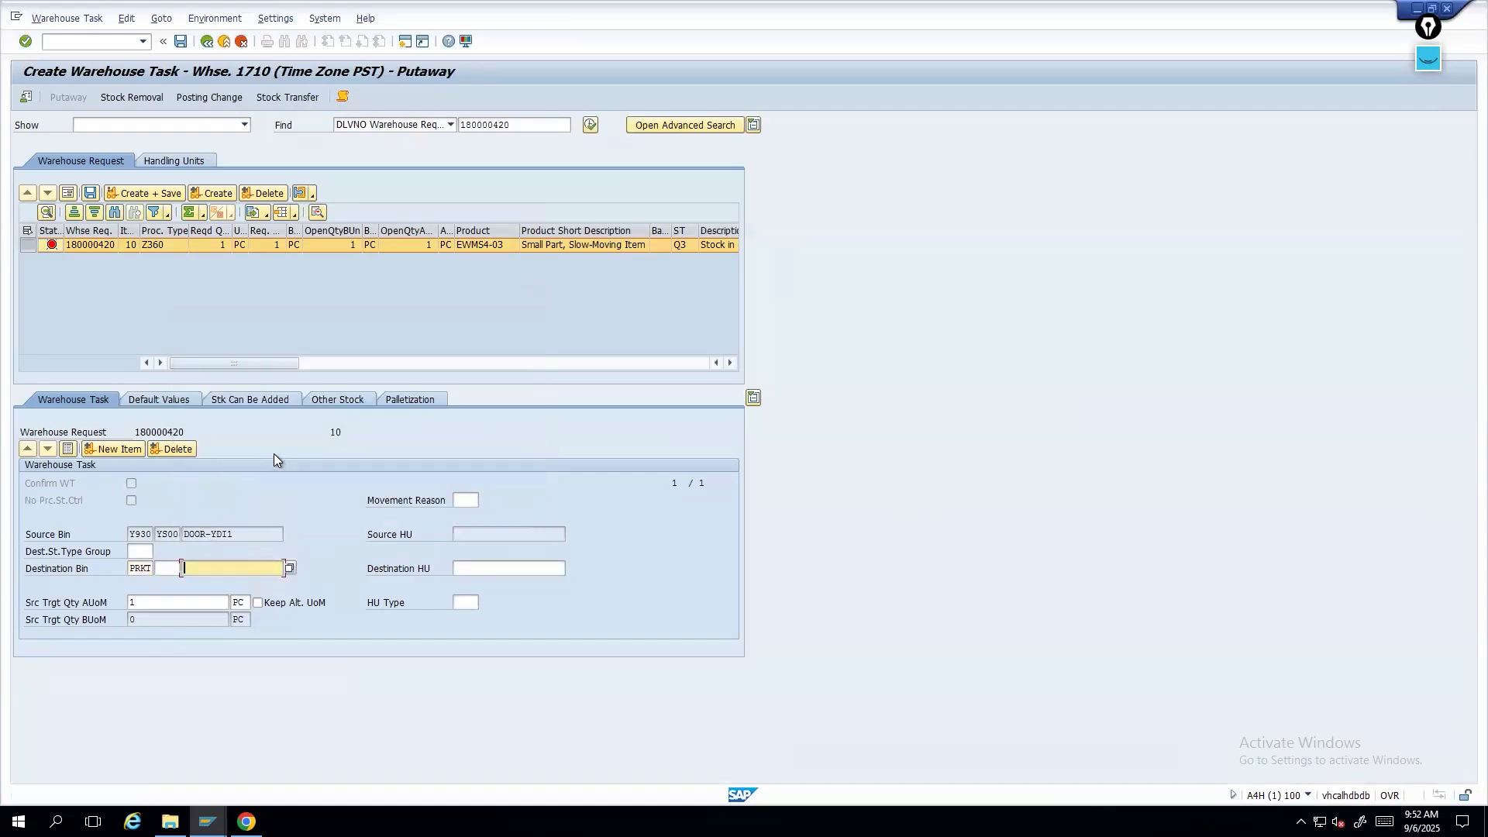
# - Open the Create Storage Bin transaction and enter new bin PRKT 2 for warehouse 1710
pyautogui.click(131, 569)
pyautogui.click(72, 44)
pyautogui.write('/o/scwm/')
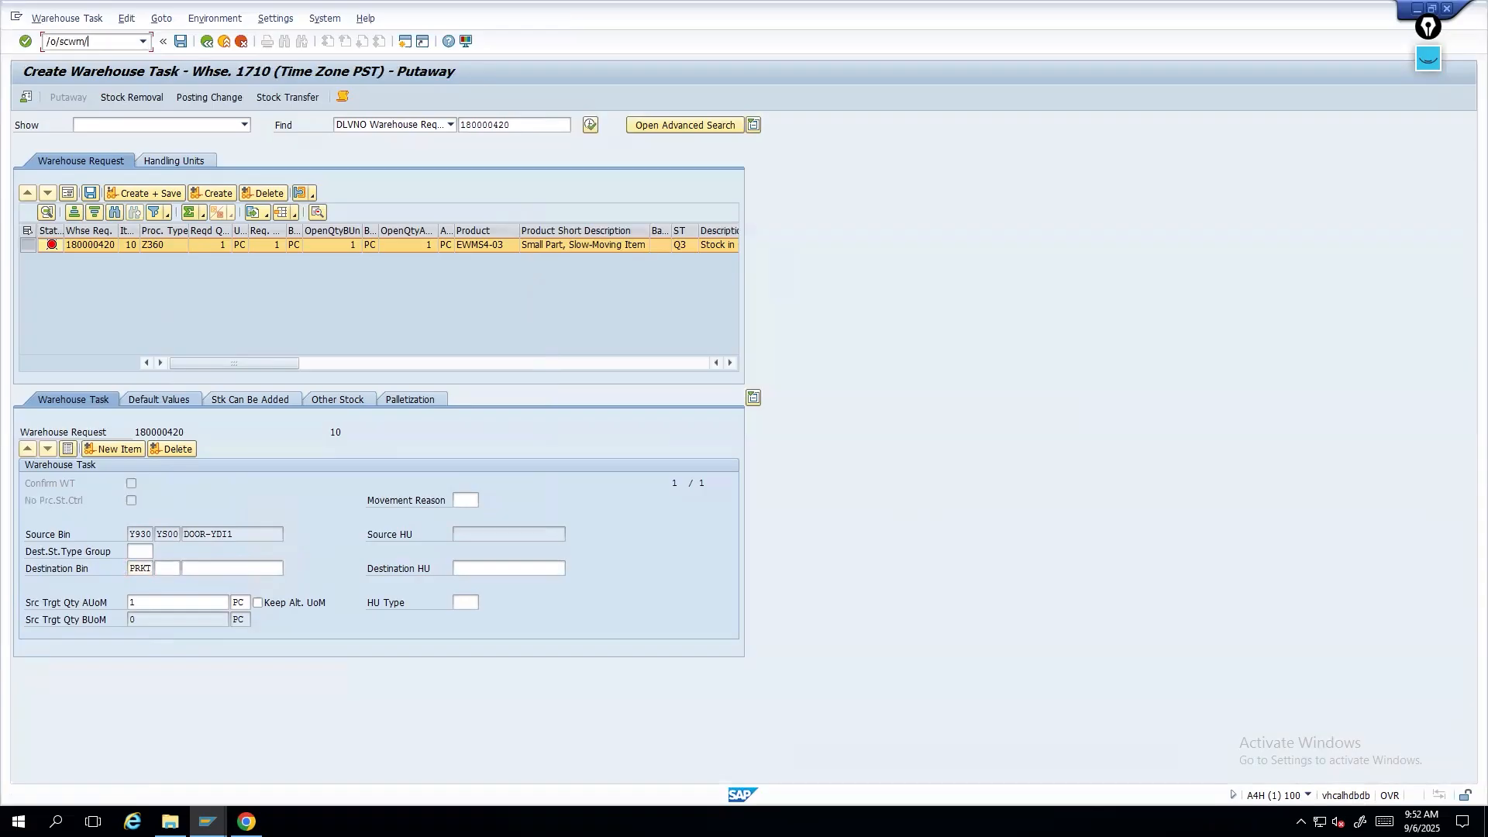
pyautogui.write('mon')
pyautogui.press('Return')
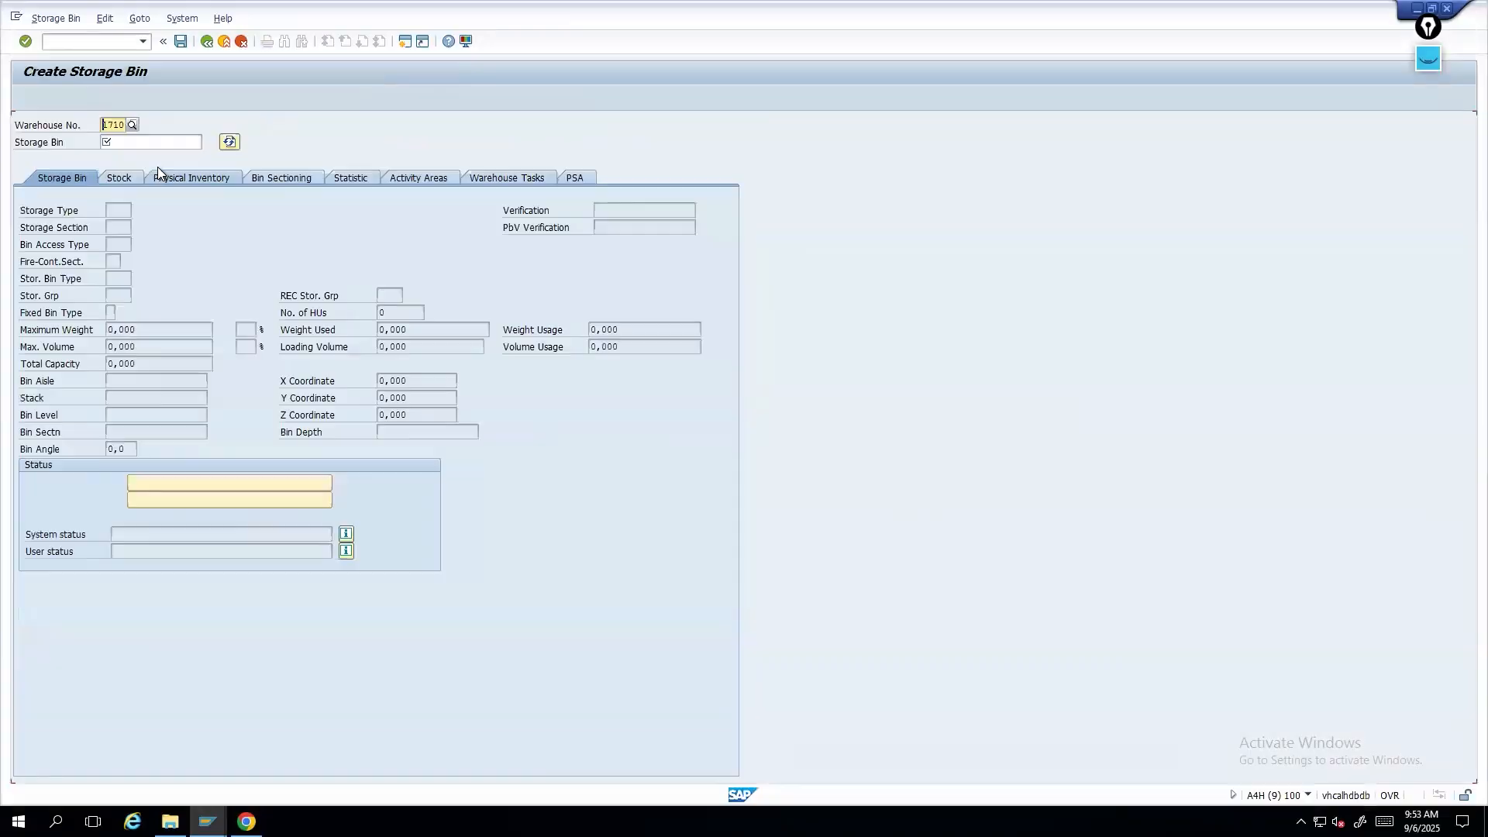
pyautogui.write('PRKT')
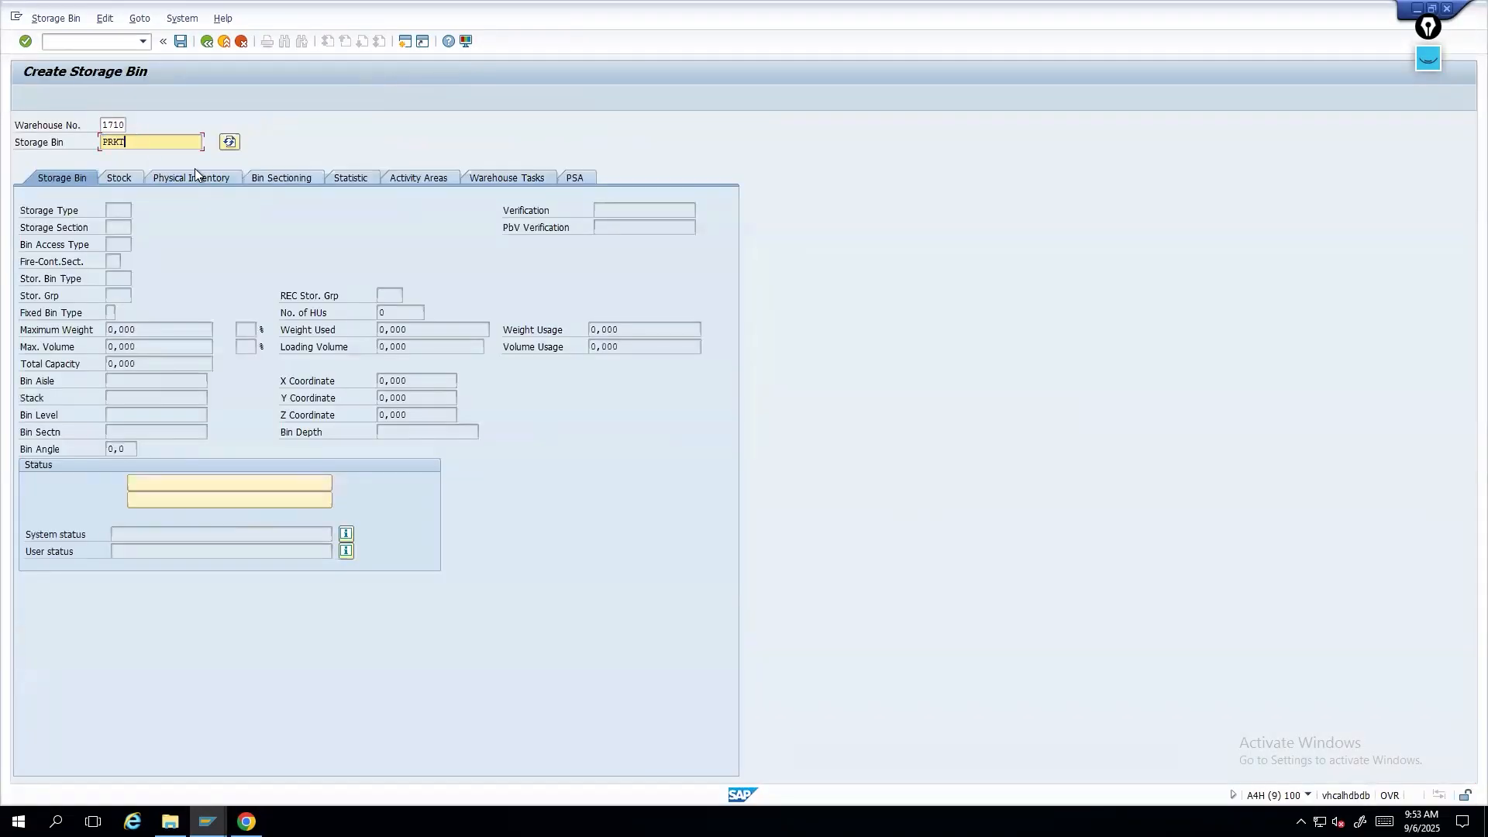
pyautogui.write(' 2')
pyautogui.press('Return')
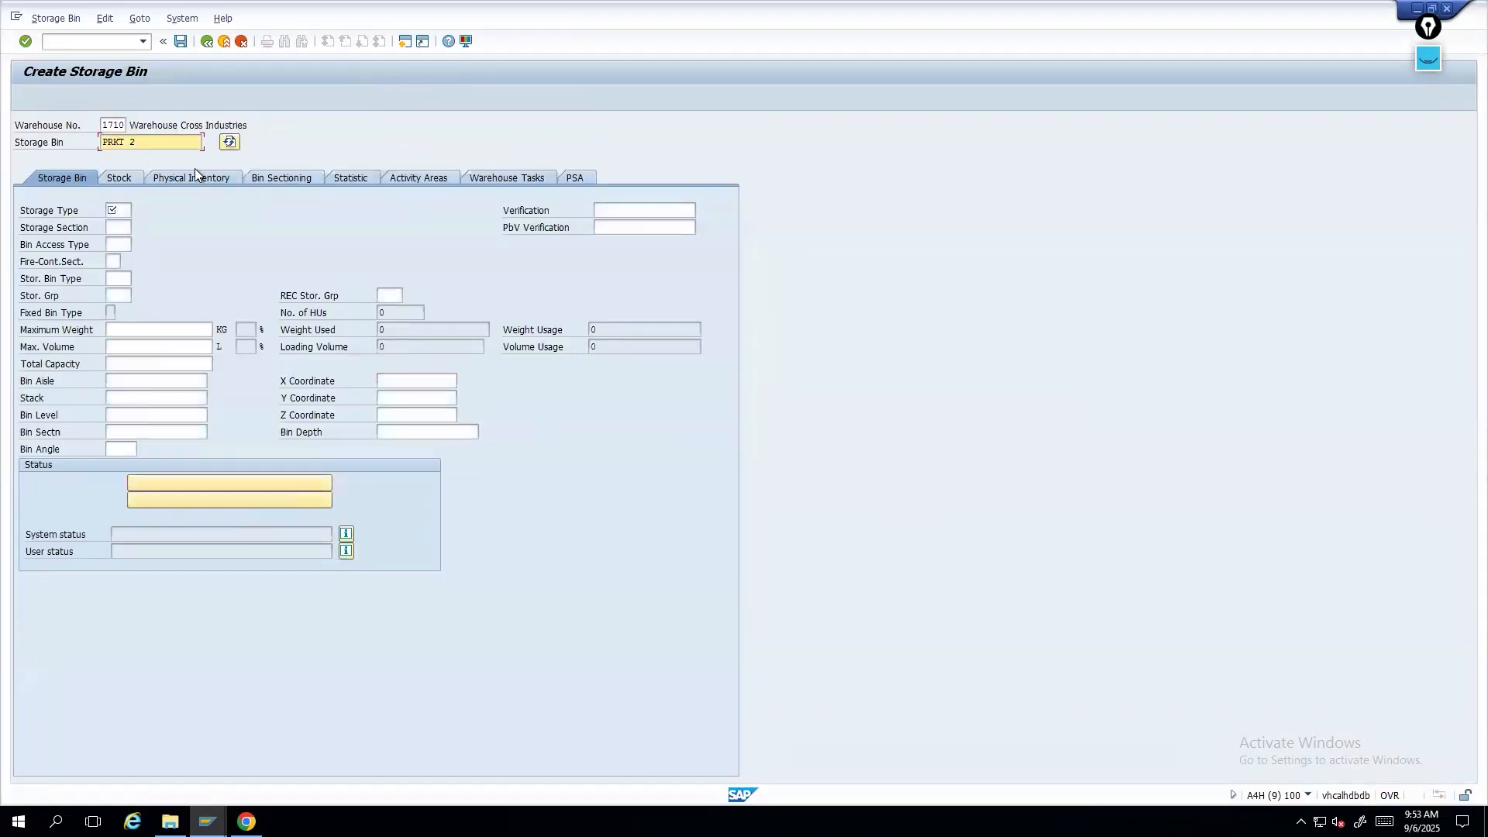
# - Try PRKT as the new bin's storage type and clear it again
pyautogui.click(116, 208)
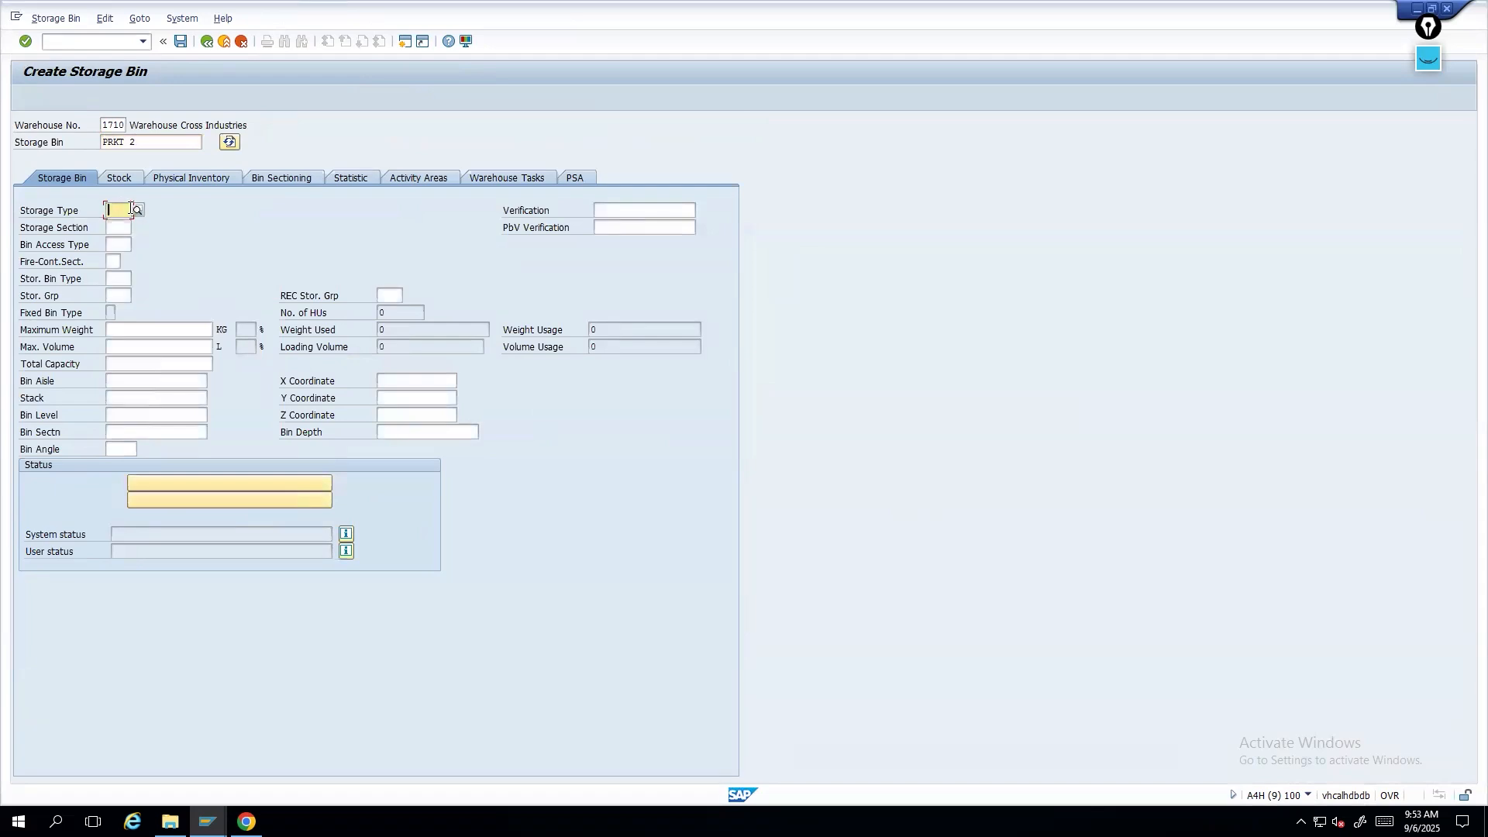
pyautogui.write('PRKT')
pyautogui.press('Return')
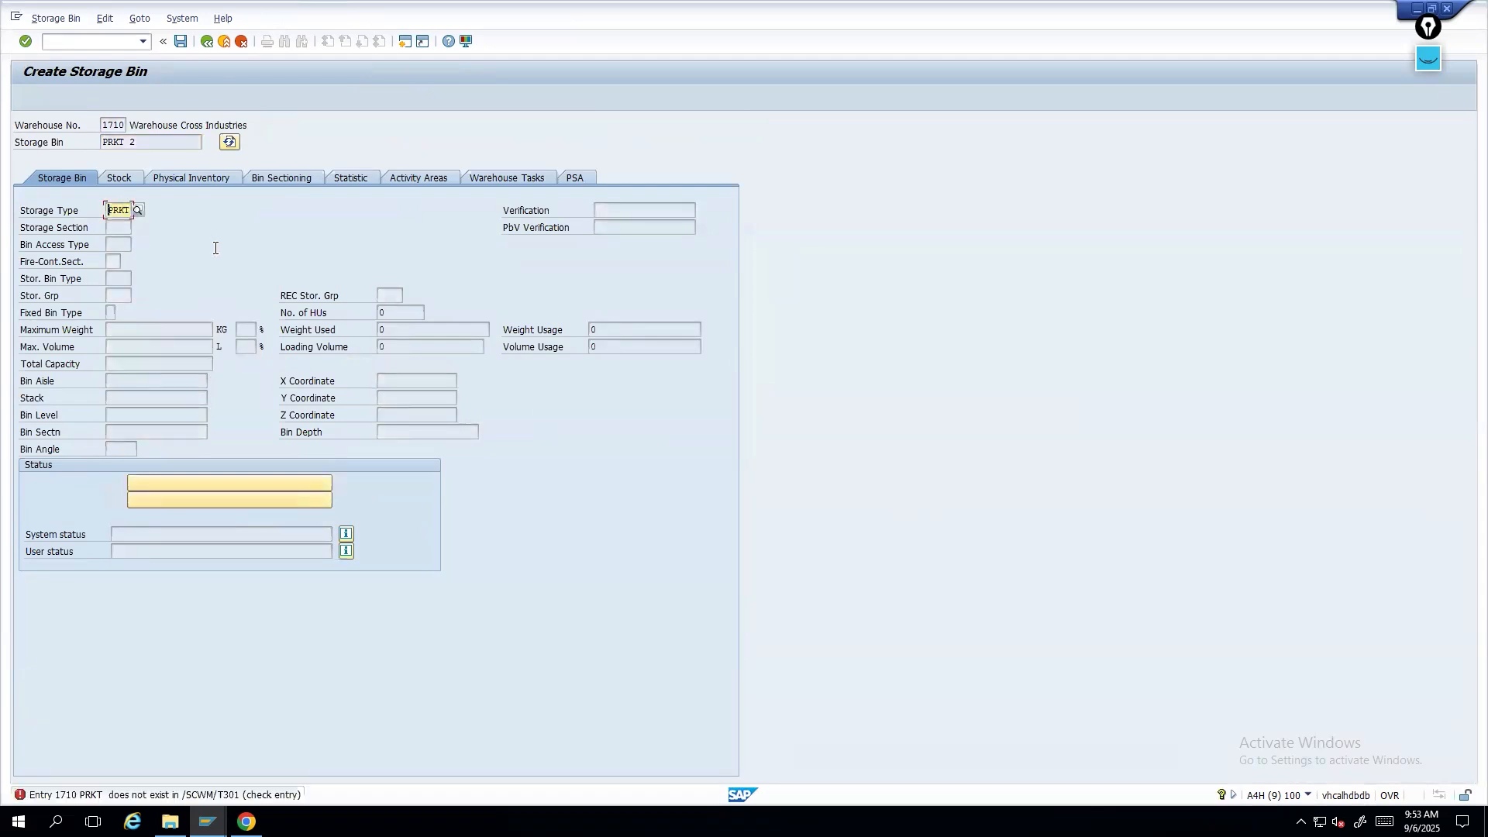
pyautogui.press('Delete')
pyautogui.press('Delete')
pyautogui.press('Delete')
pyautogui.press('Delete')
# - Check the storage type of bin 00160-01-03 in the monitor
pyautogui.hotkey('alt', 'Tab')
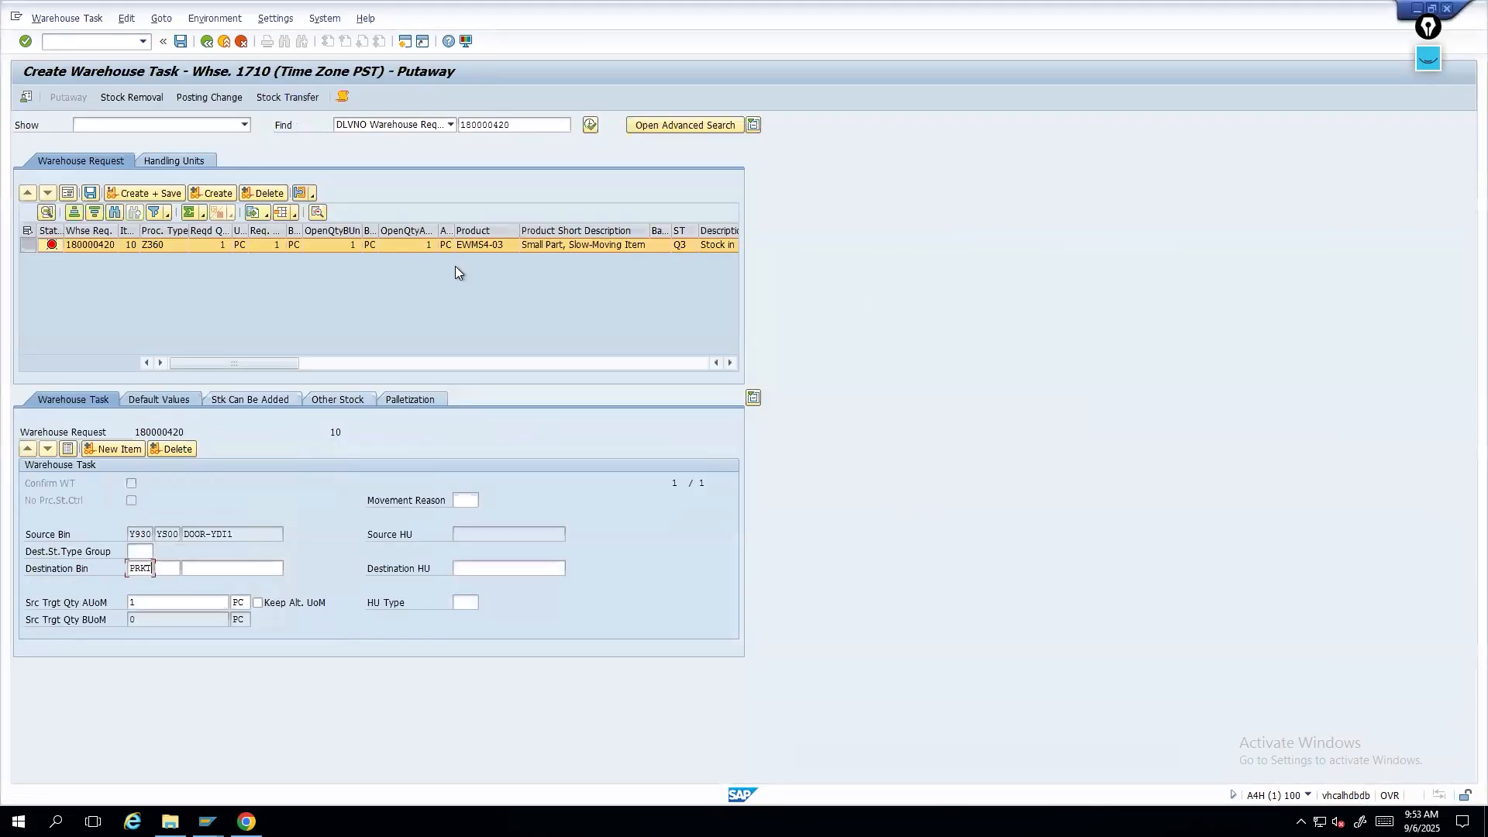
pyautogui.hotkey('alt', 'Tab')
pyautogui.hotkey('alt', 'Tab')
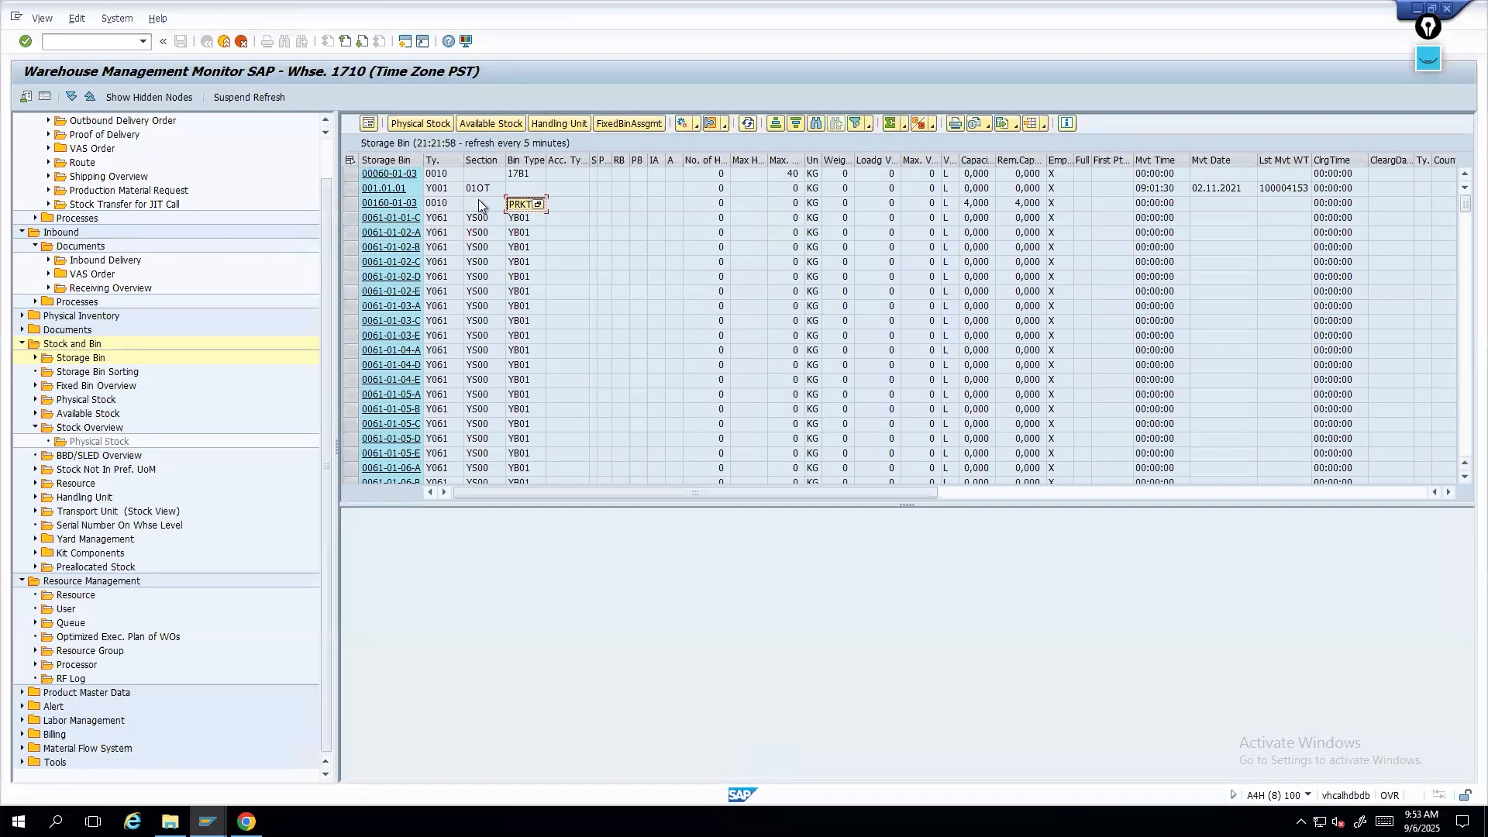
pyautogui.click(442, 207)
pyautogui.hotkey('alt', 'Tab')
pyautogui.hotkey('alt', 'Tab')
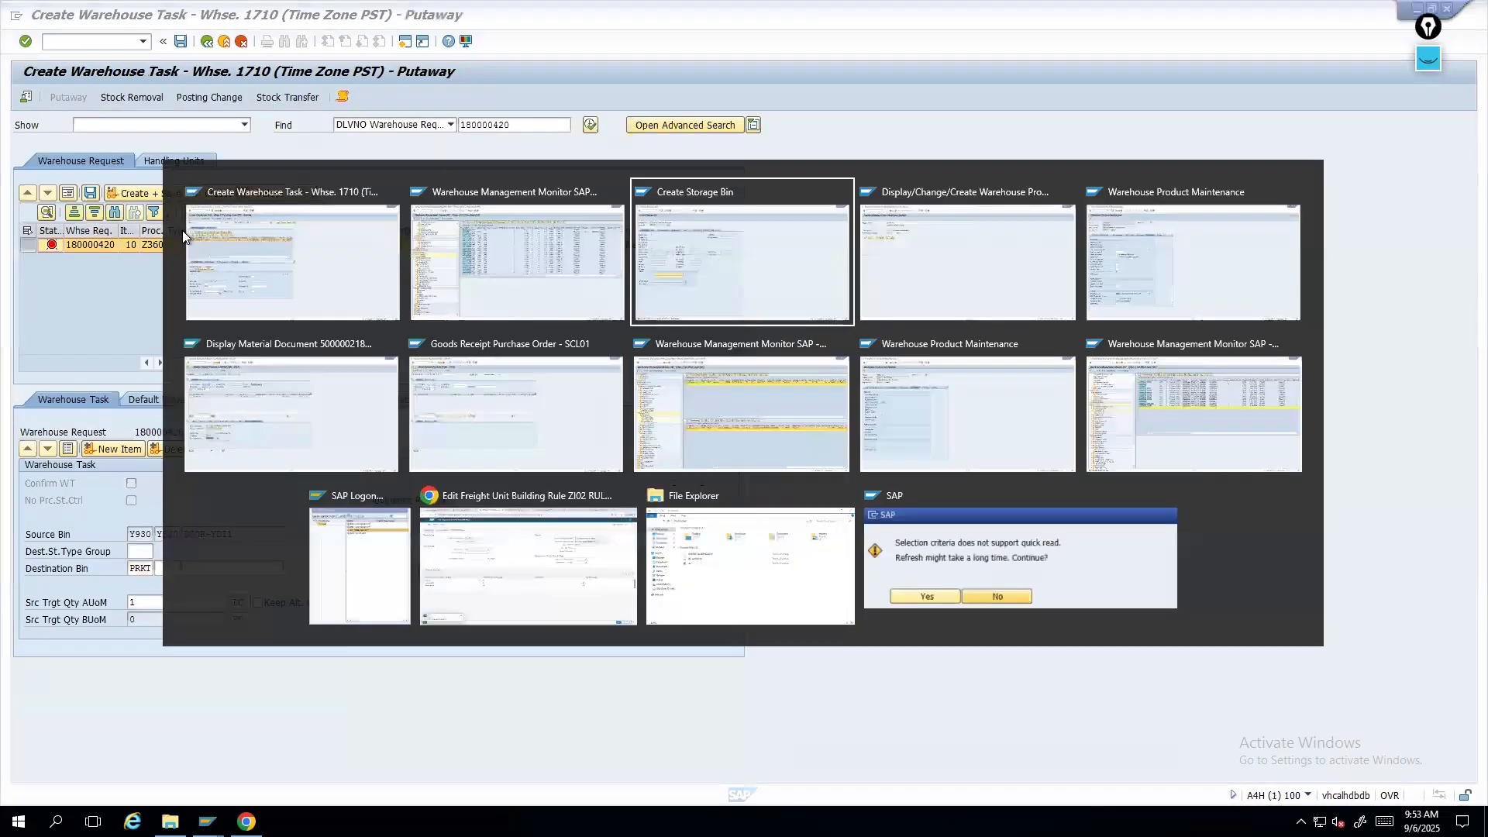
# - Set storage type 0010 and bin type YMDF for bin PRKT 2 and save it
pyautogui.write('0010')
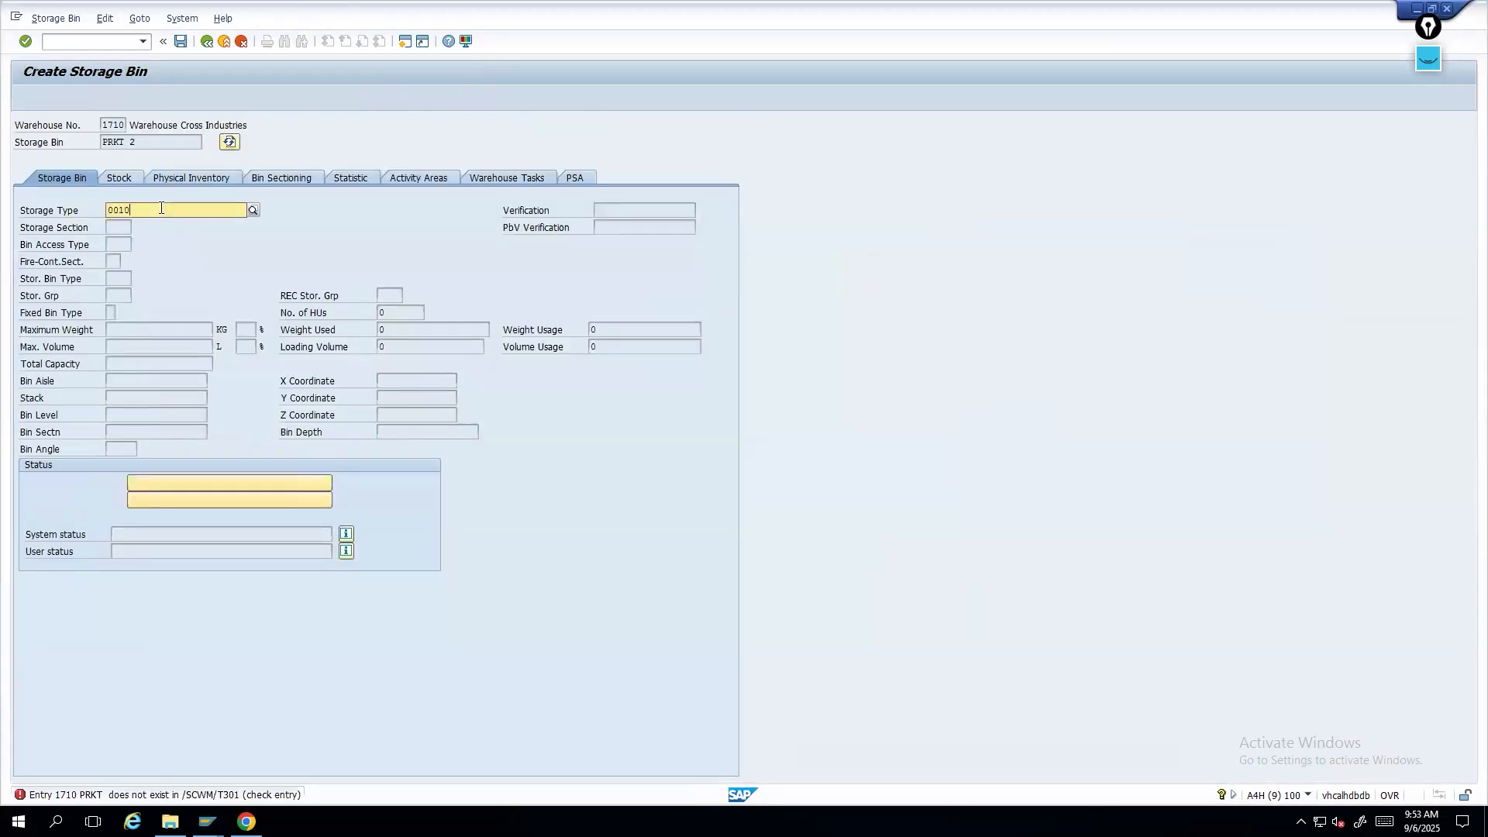
pyautogui.press('Return')
pyautogui.press('Return')
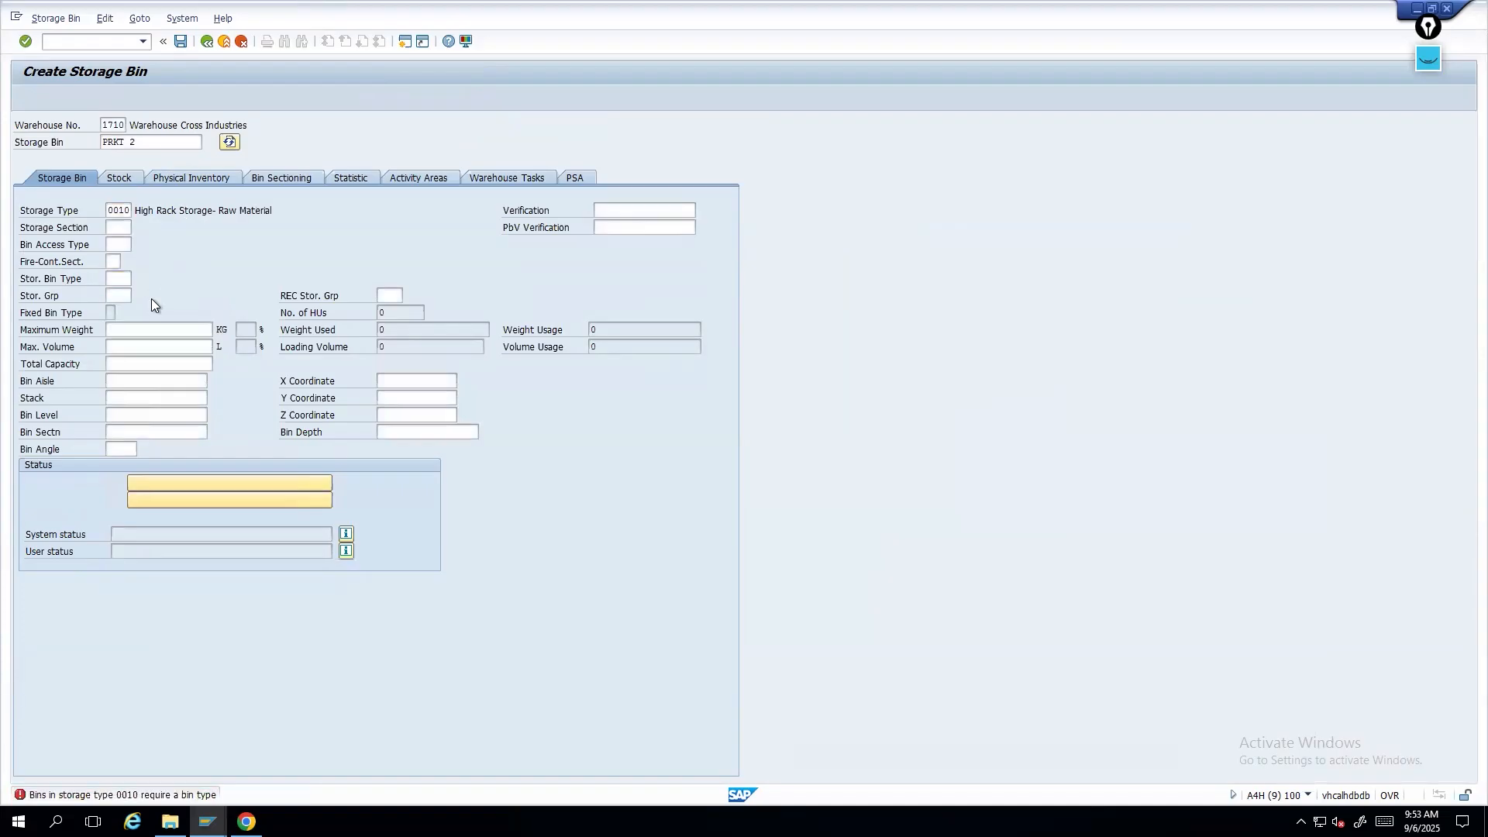
pyautogui.press('F4')
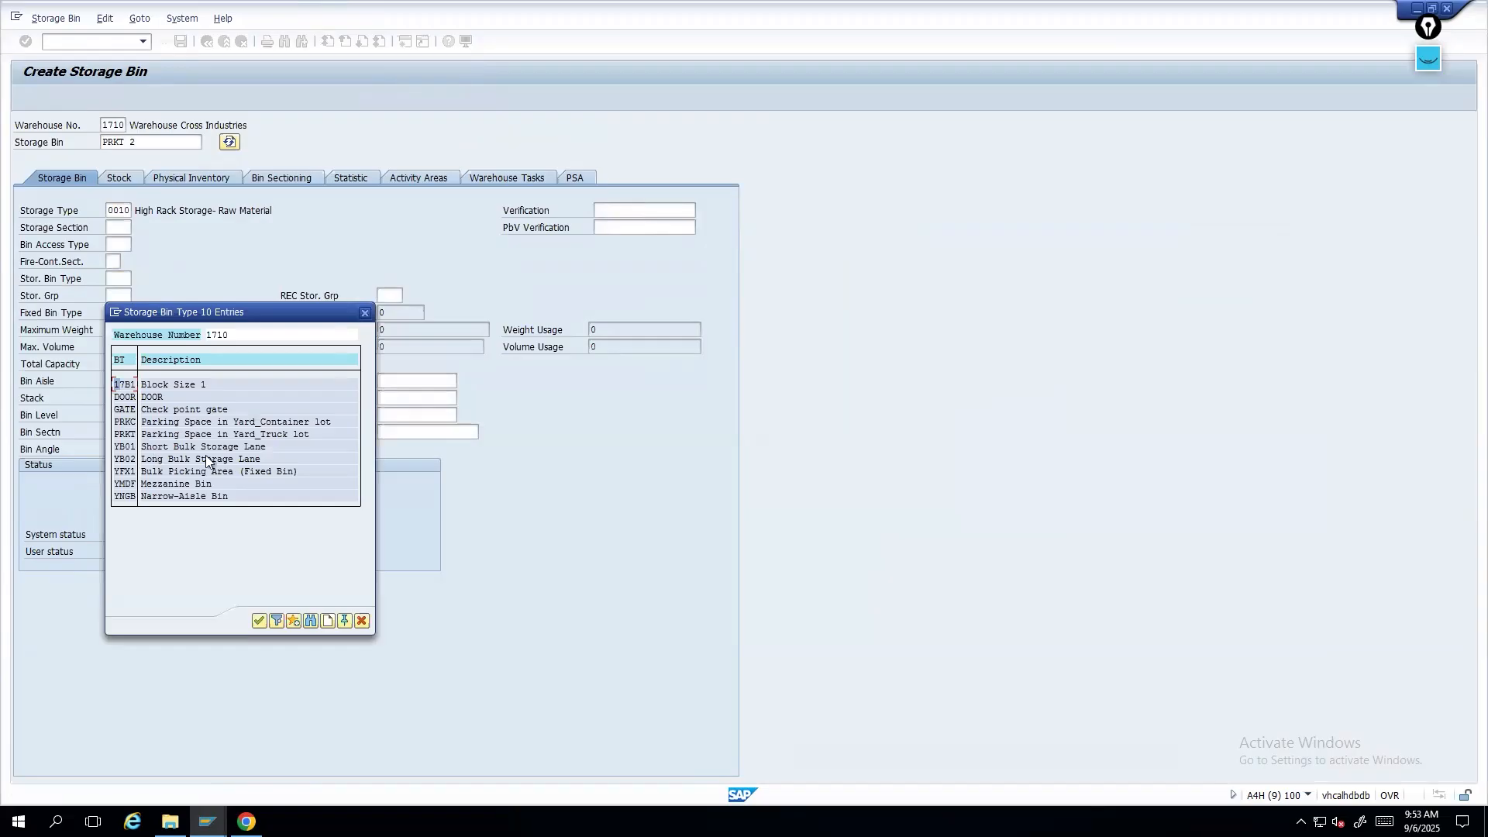
pyautogui.doubleClick(160, 485)
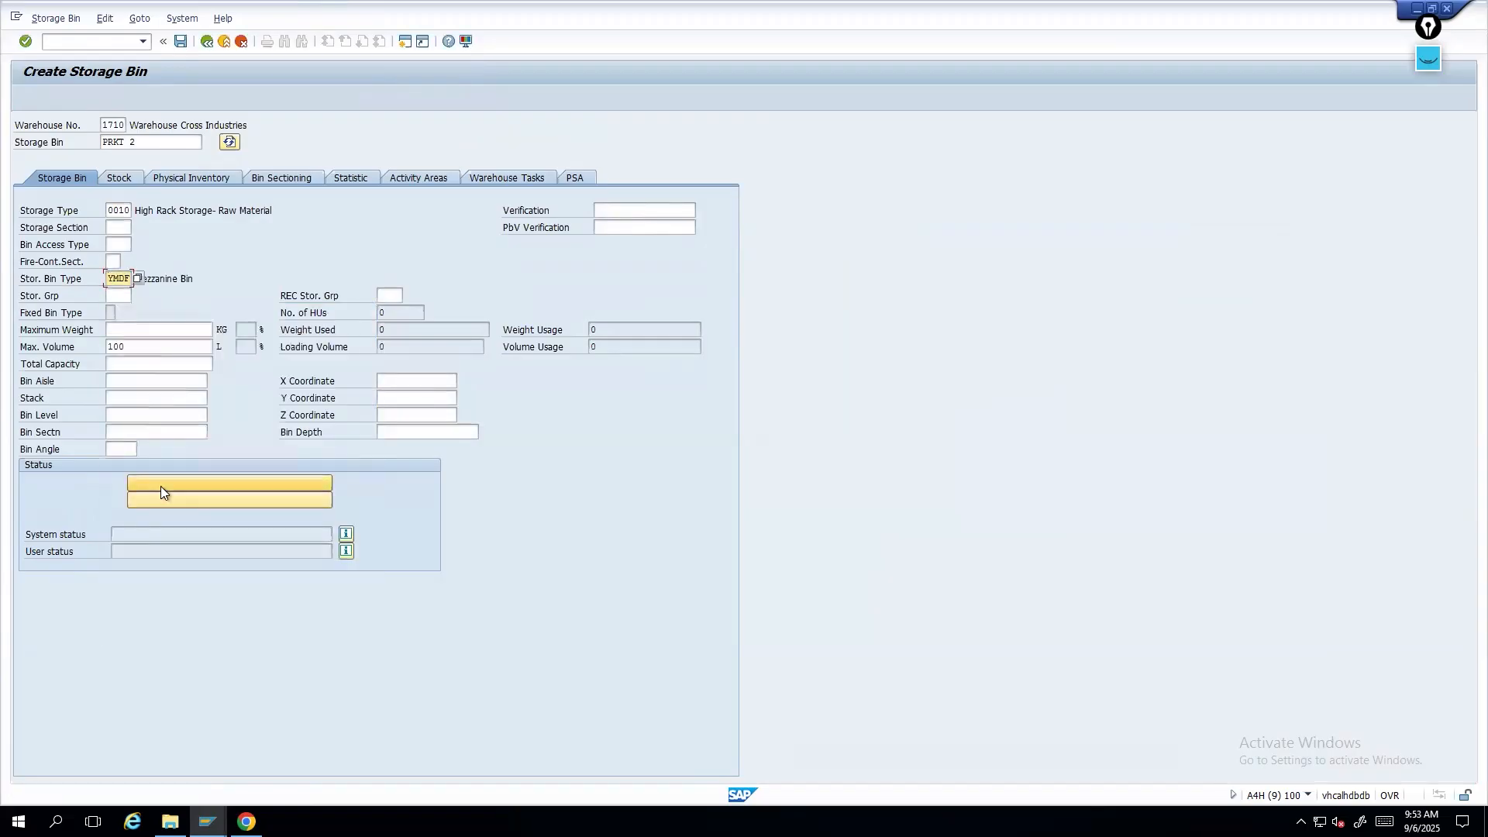
pyautogui.hotkey('ctrl', 's')
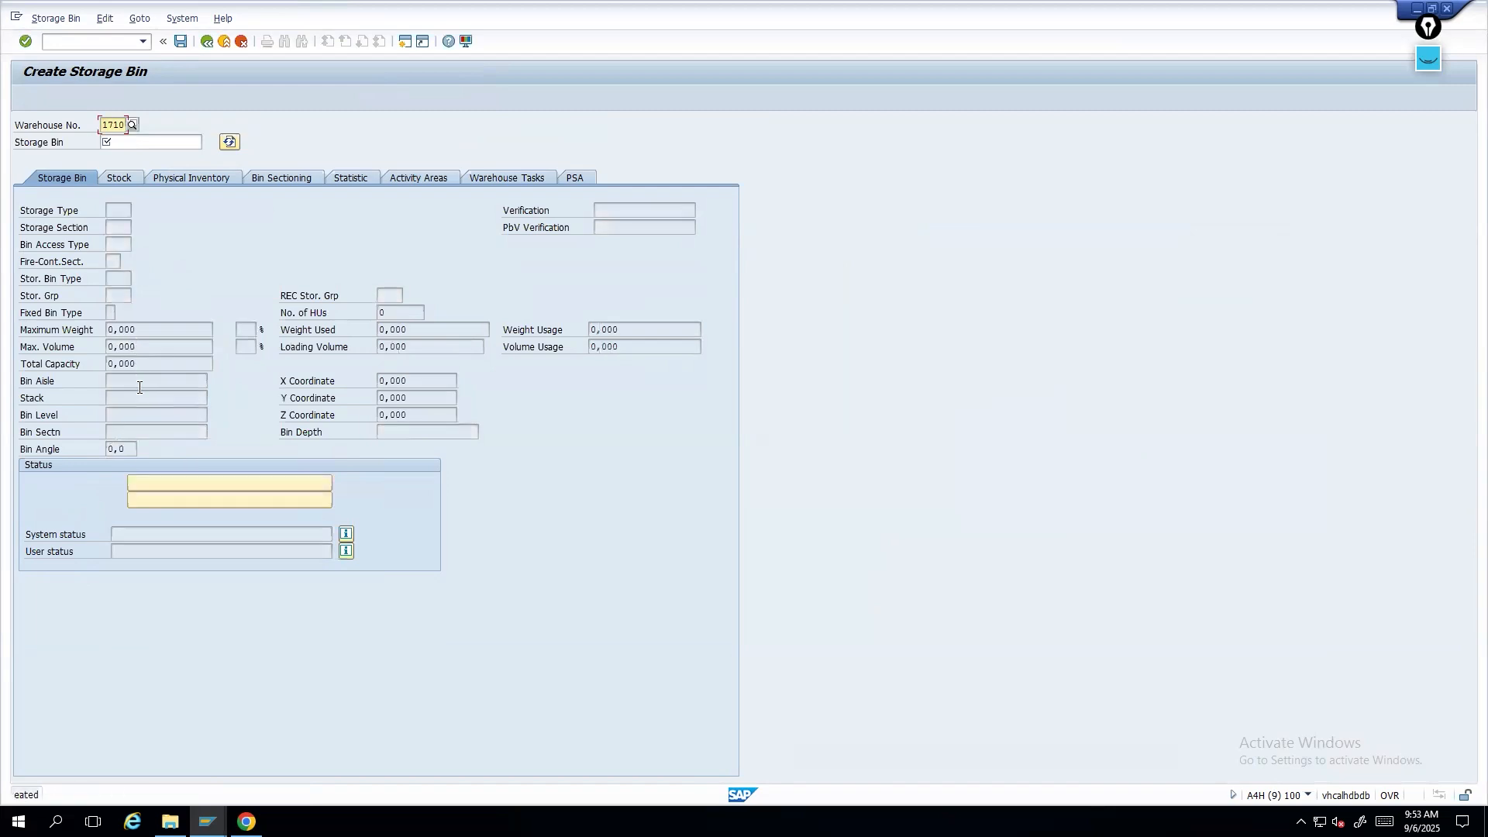
pyautogui.click(78, 19)
pyautogui.click(214, 266)
pyautogui.click(59, 18)
pyautogui.click(248, 69)
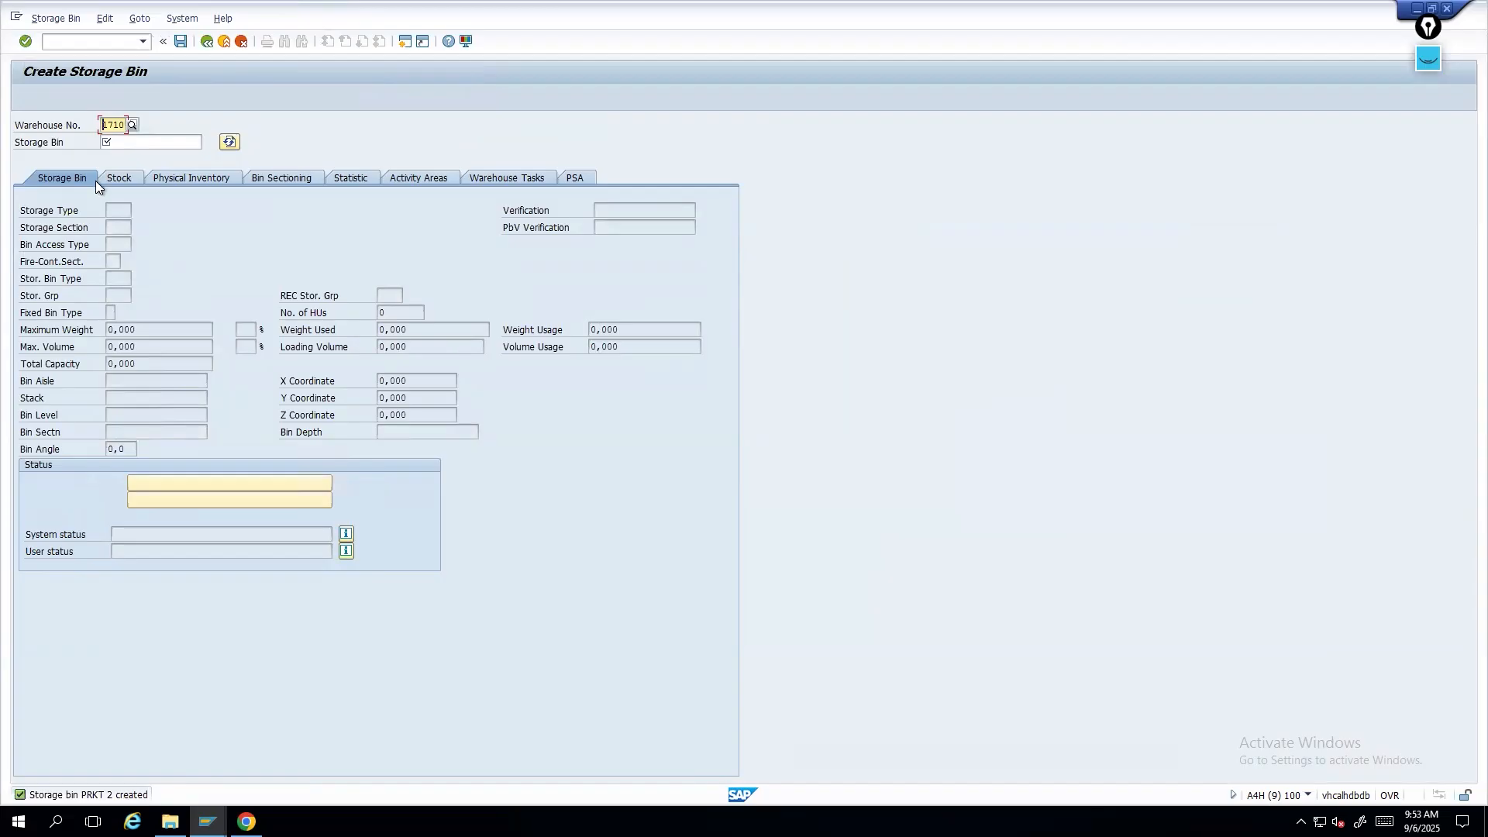
# - Search destination bins with the storage type restriction cleared, then close the search
pyautogui.hotkey('alt', 'Tab')
pyautogui.click(232, 569)
pyautogui.click(289, 570)
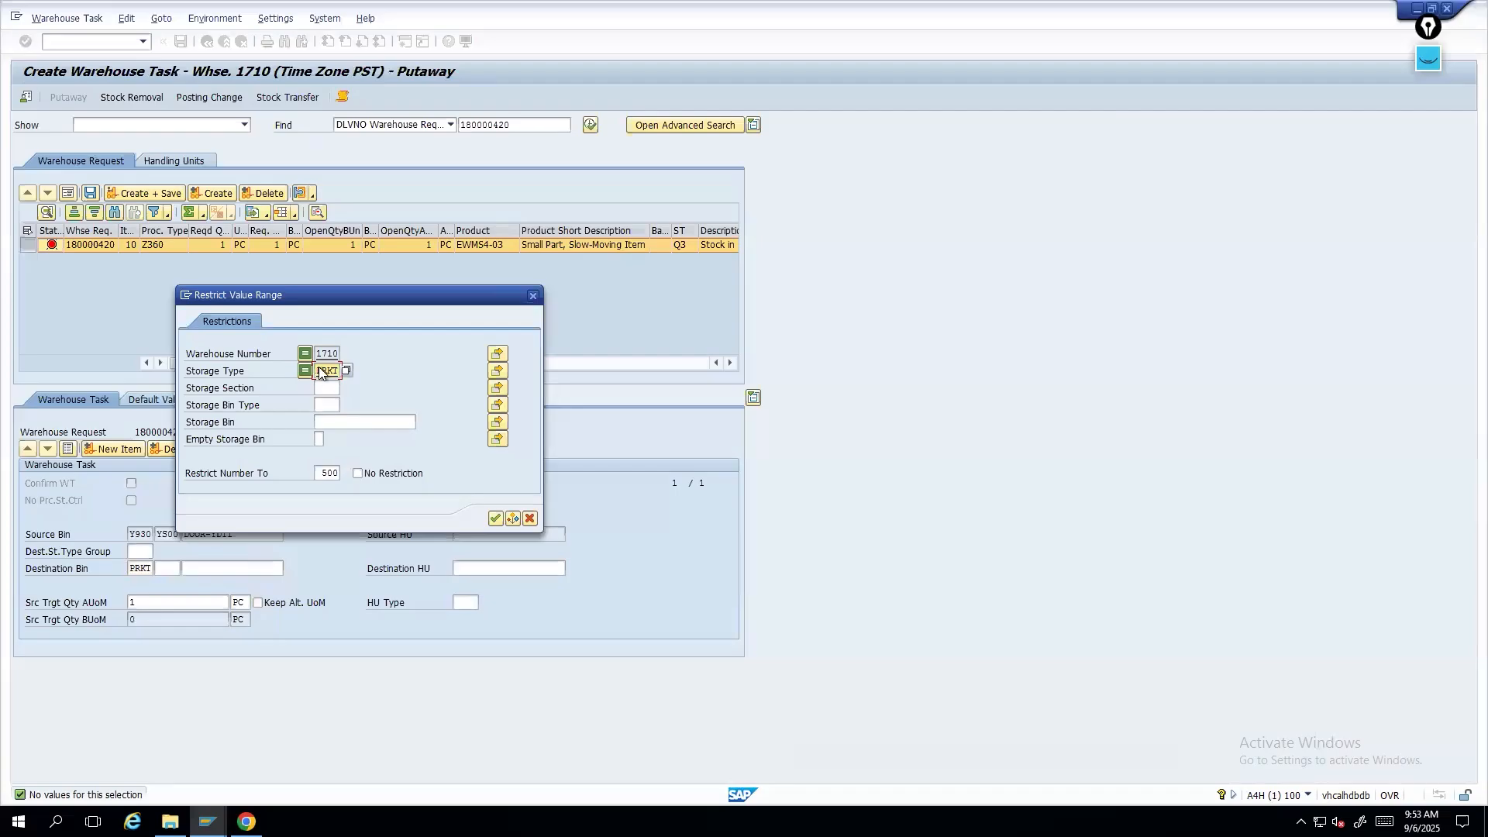
pyautogui.moveTo(320, 368); pyautogui.dragTo(380, 367)
pyautogui.press('BackSpace')
pyautogui.press('Return')
pyautogui.click(532, 296)
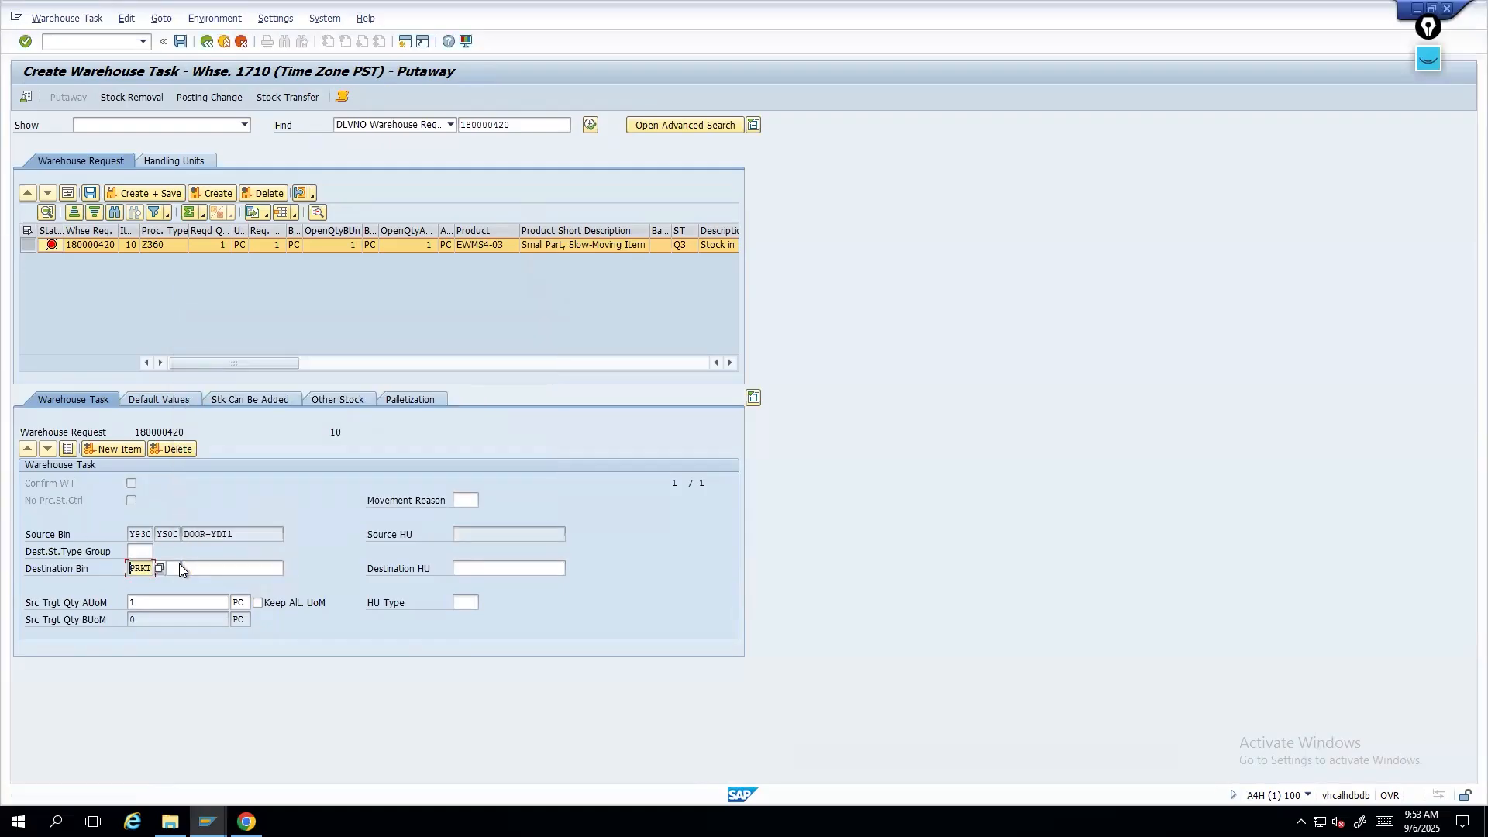
# - Set the destination storage type to 0010 and search its destination bins
pyautogui.write('0010')
pyautogui.click(281, 570)
pyautogui.press('F4')
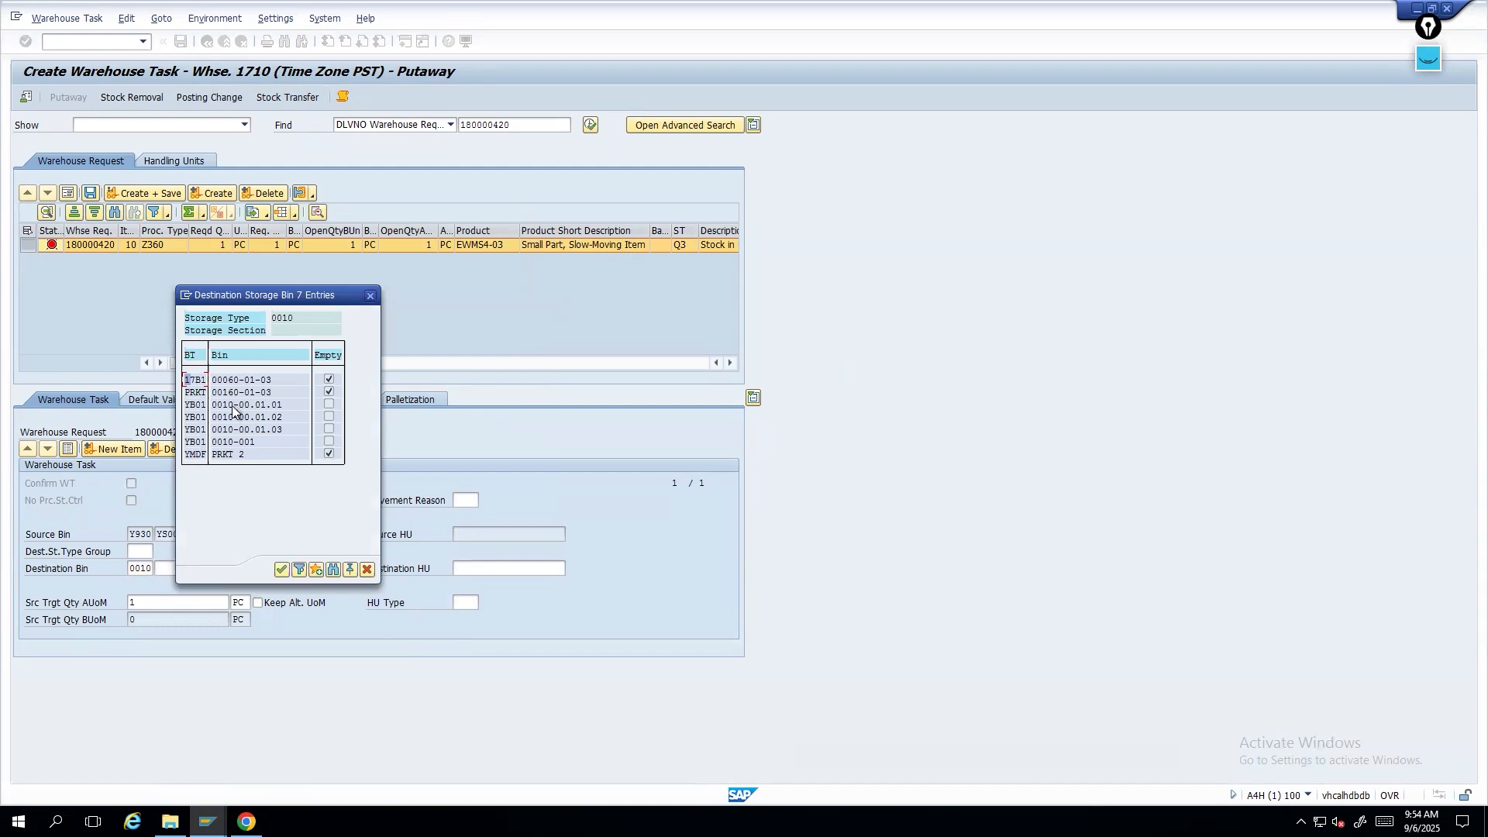
# - Try to assign destination bin PRKT 2 from the storage type 0010 bin list to the putaway task and confirm it
pyautogui.doubleClick(223, 392)
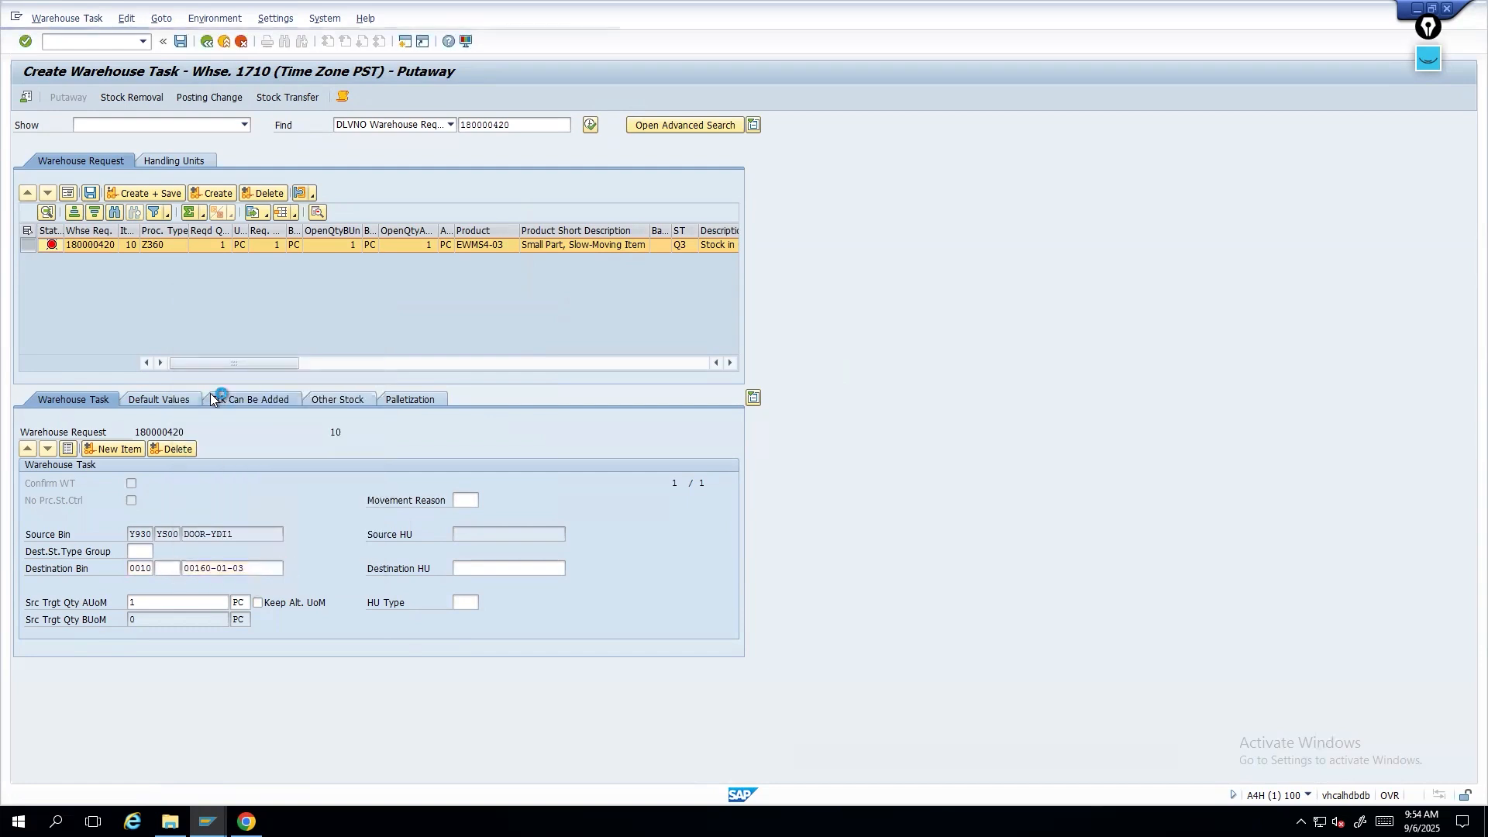
pyautogui.press('Return')
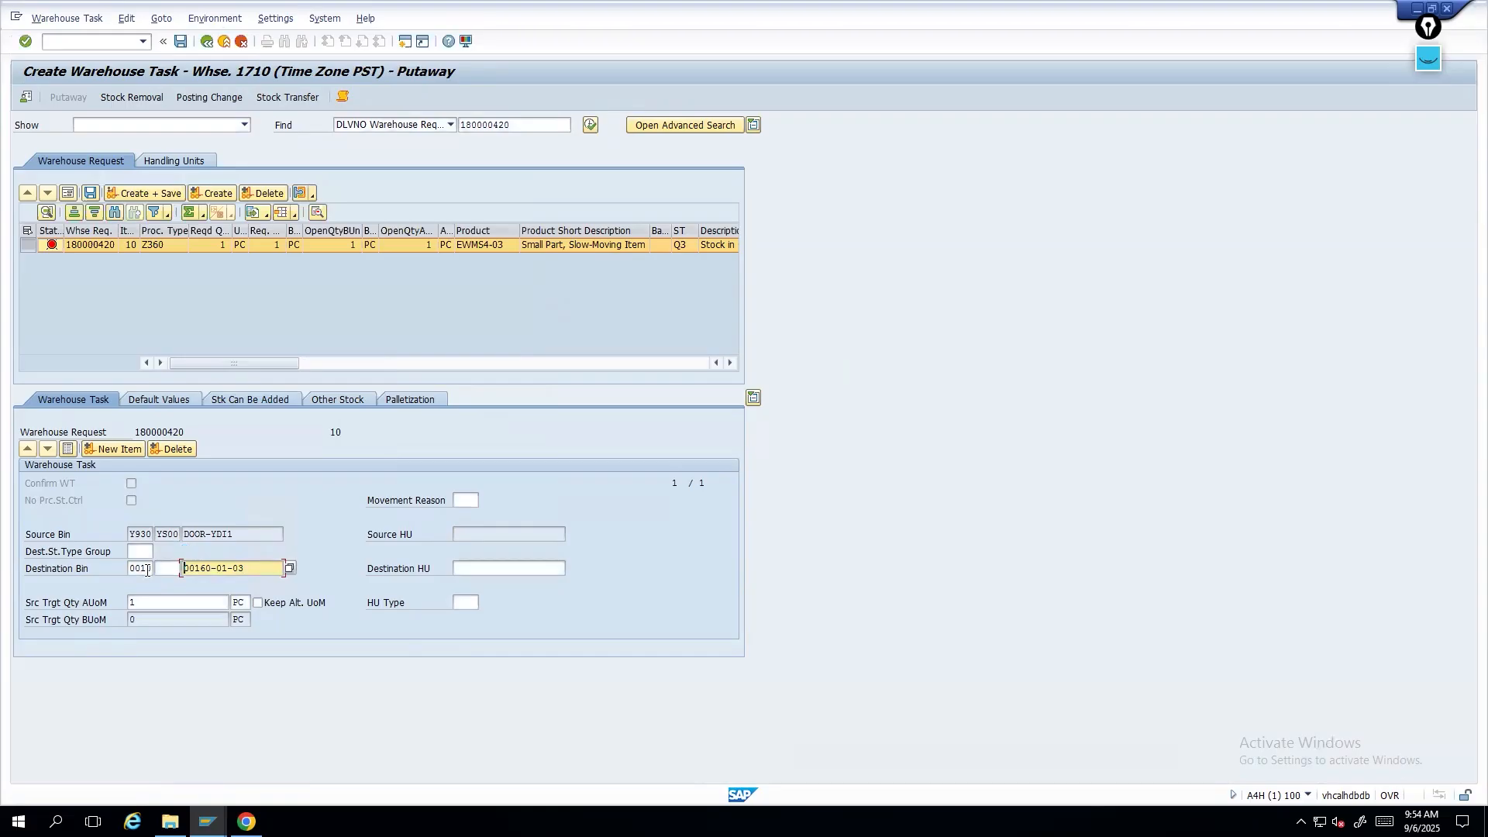
pyautogui.moveTo(252, 565); pyautogui.dragTo(131, 563)
pyautogui.press('Delete')
pyautogui.click(290, 568)
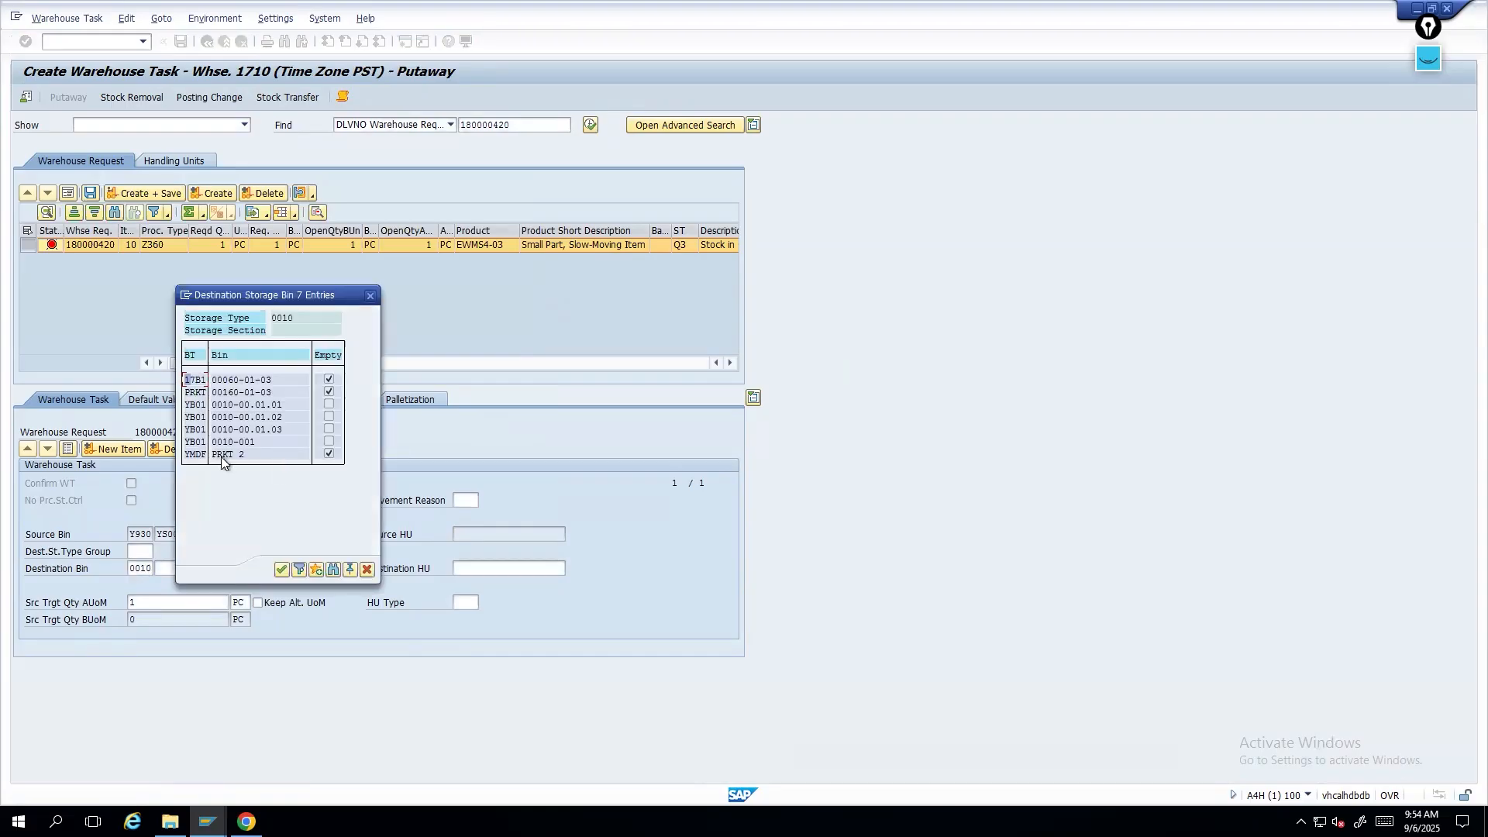
pyautogui.doubleClick(216, 455)
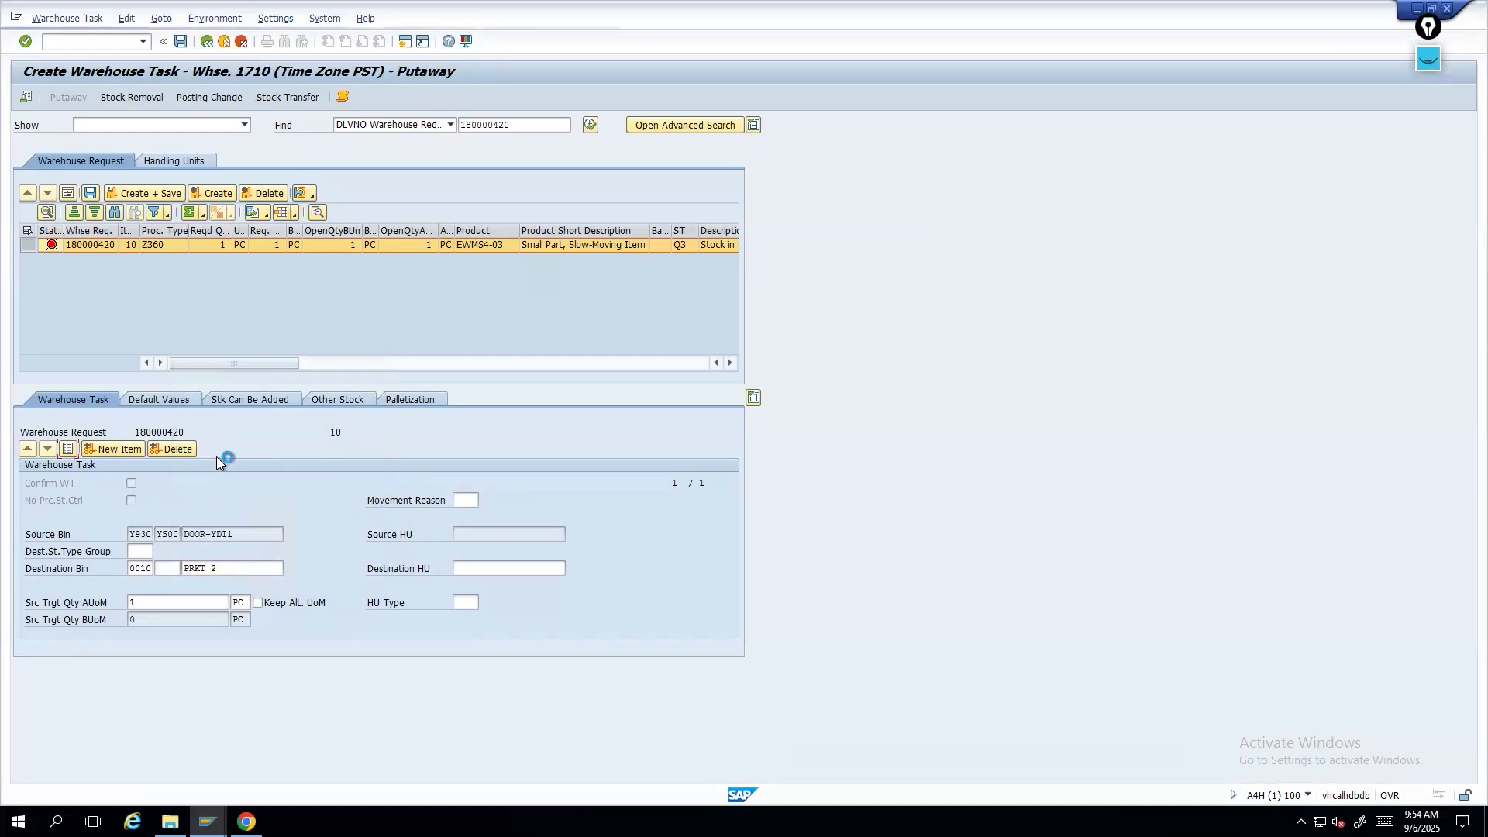
pyautogui.press('Return')
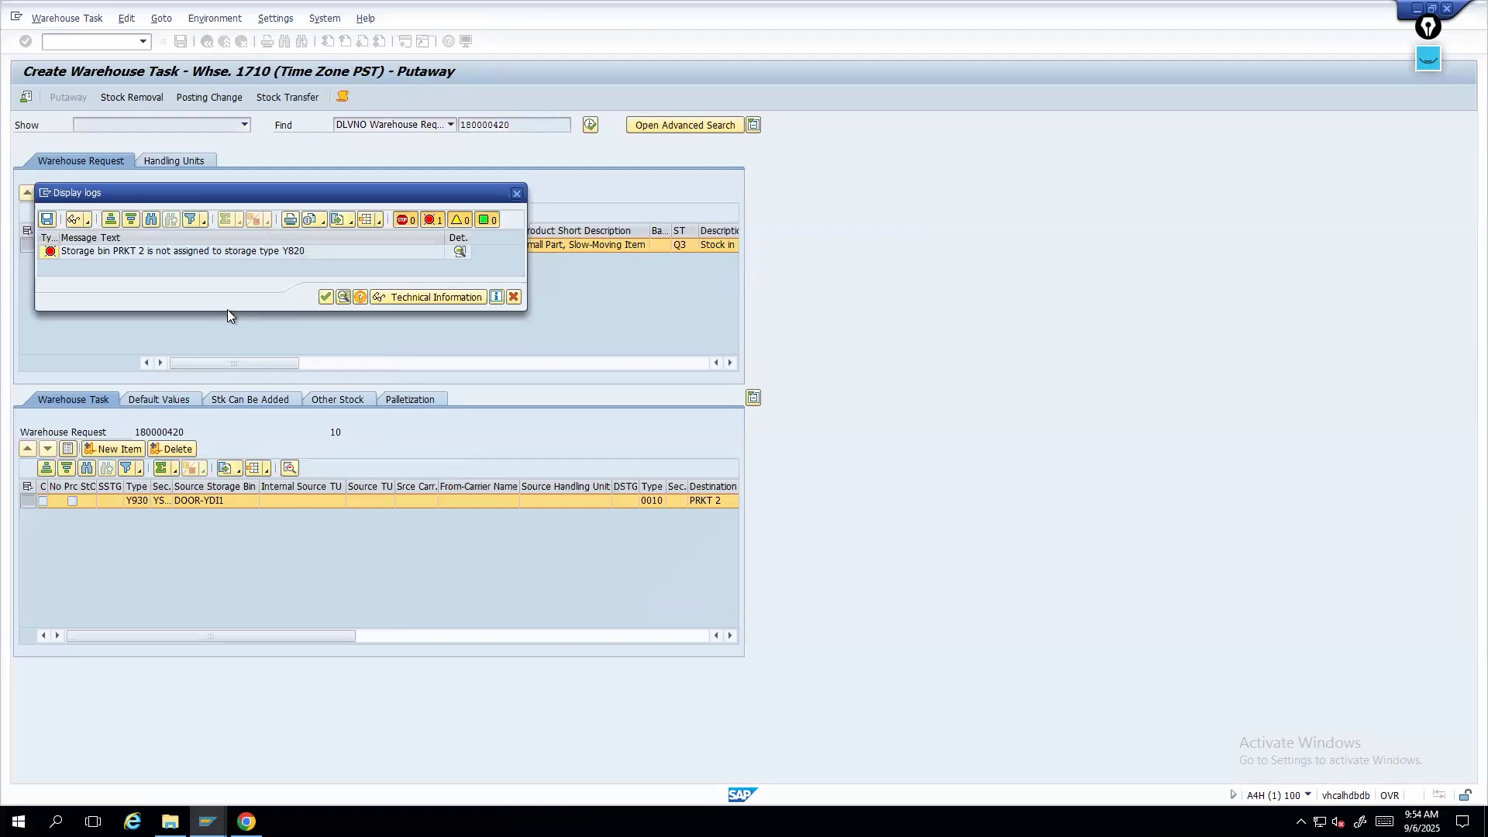
pyautogui.click(328, 300)
pyautogui.doubleClick(37, 501)
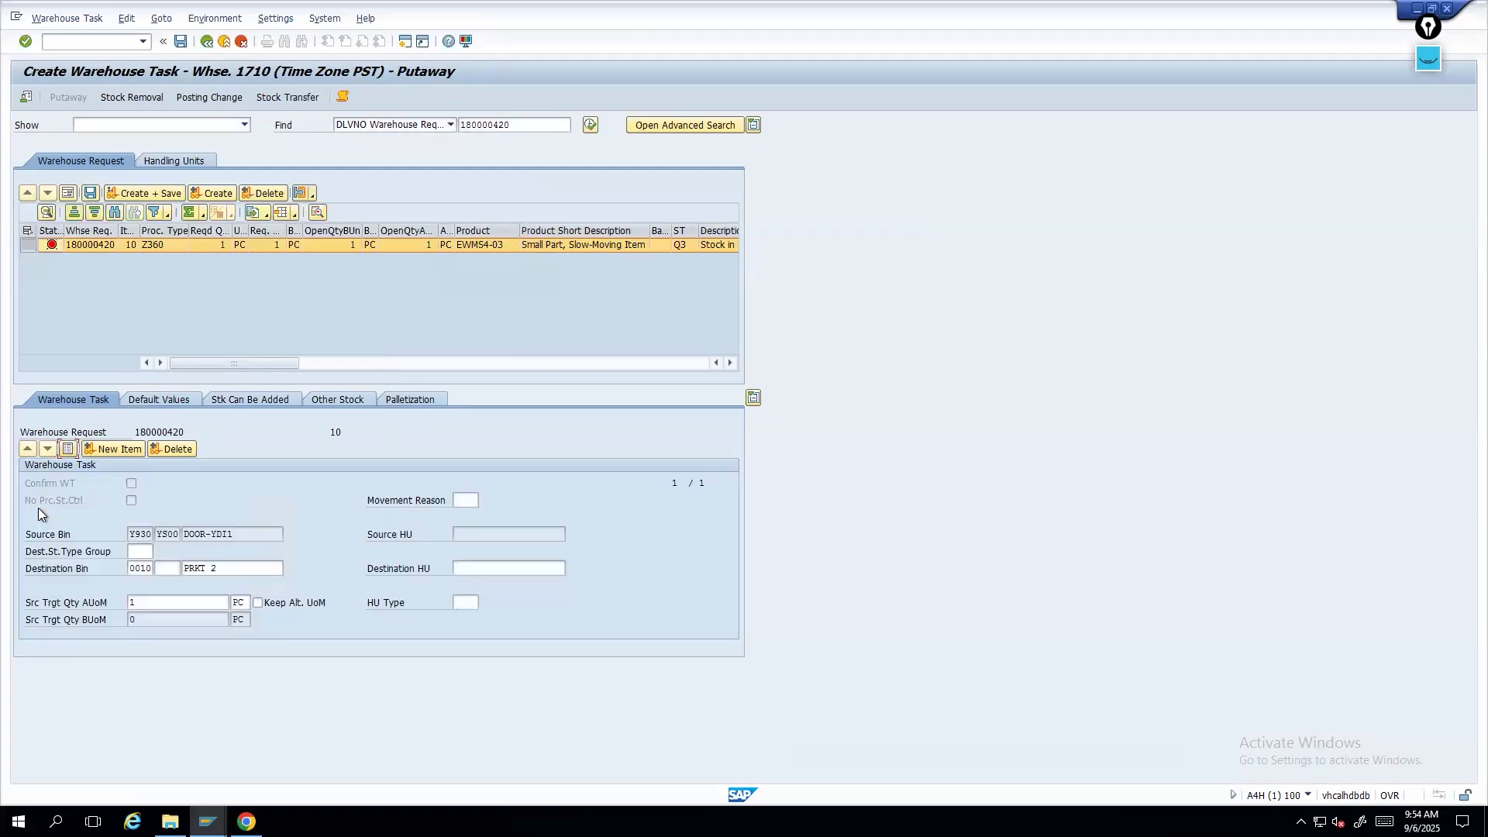
# - Set the destination storage type to Y001 and pick bin 001.01.01 from its bin list
pyautogui.click(169, 568)
pyautogui.press('Tab')
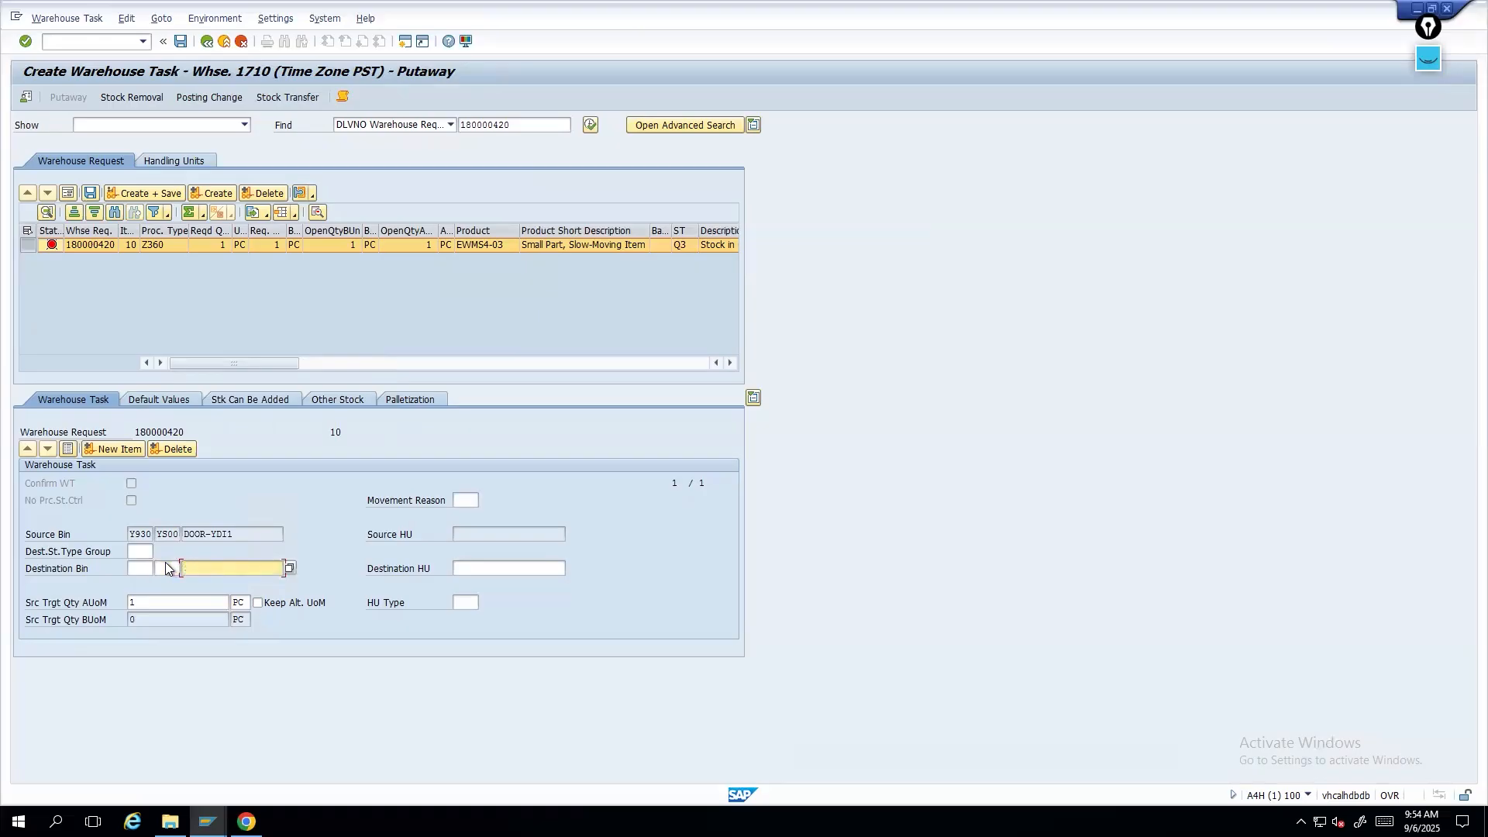
pyautogui.click(143, 568)
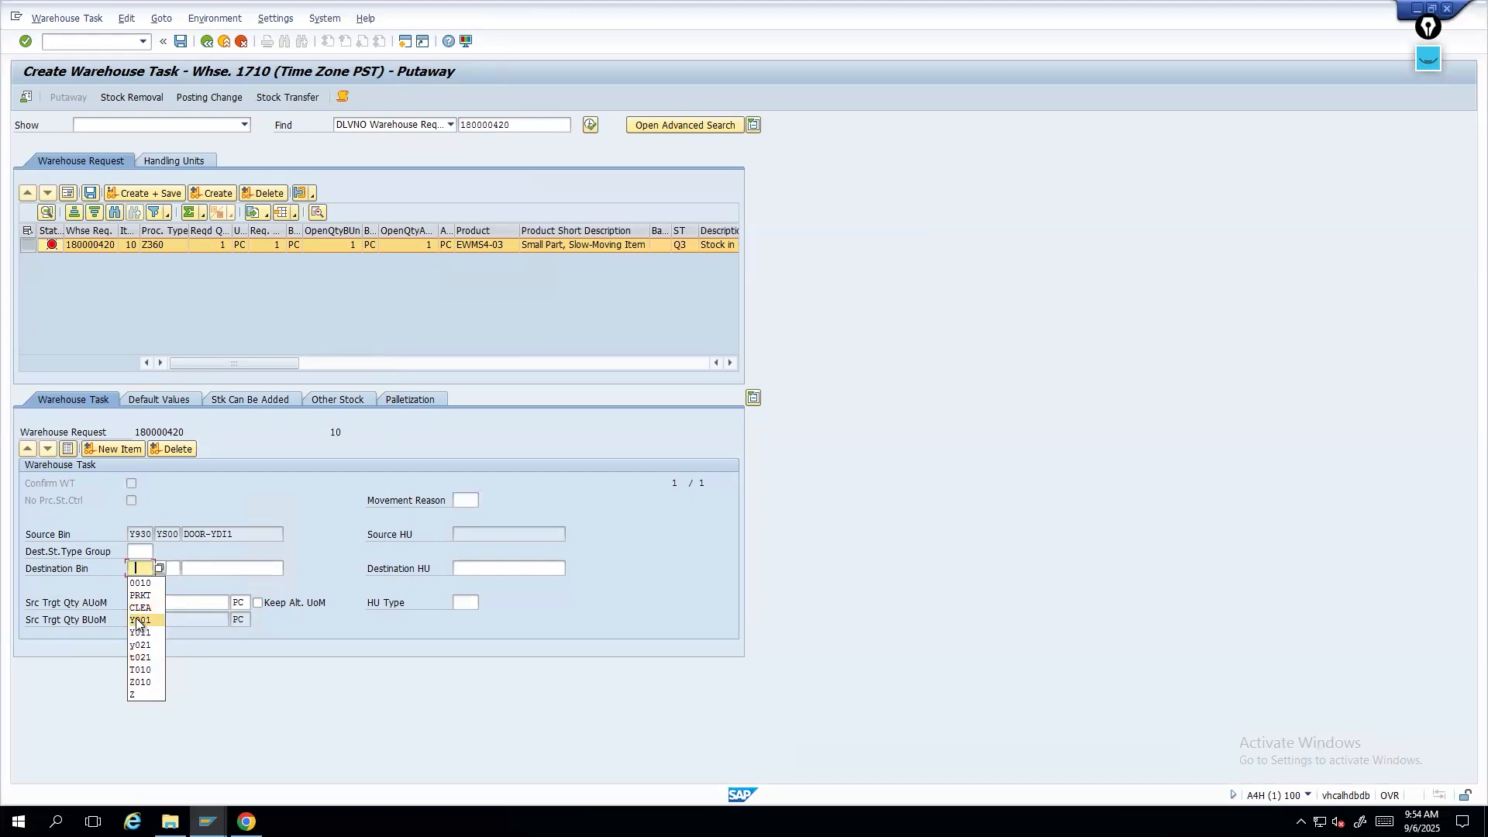
pyautogui.click(142, 616)
pyautogui.click(273, 567)
pyautogui.click(289, 569)
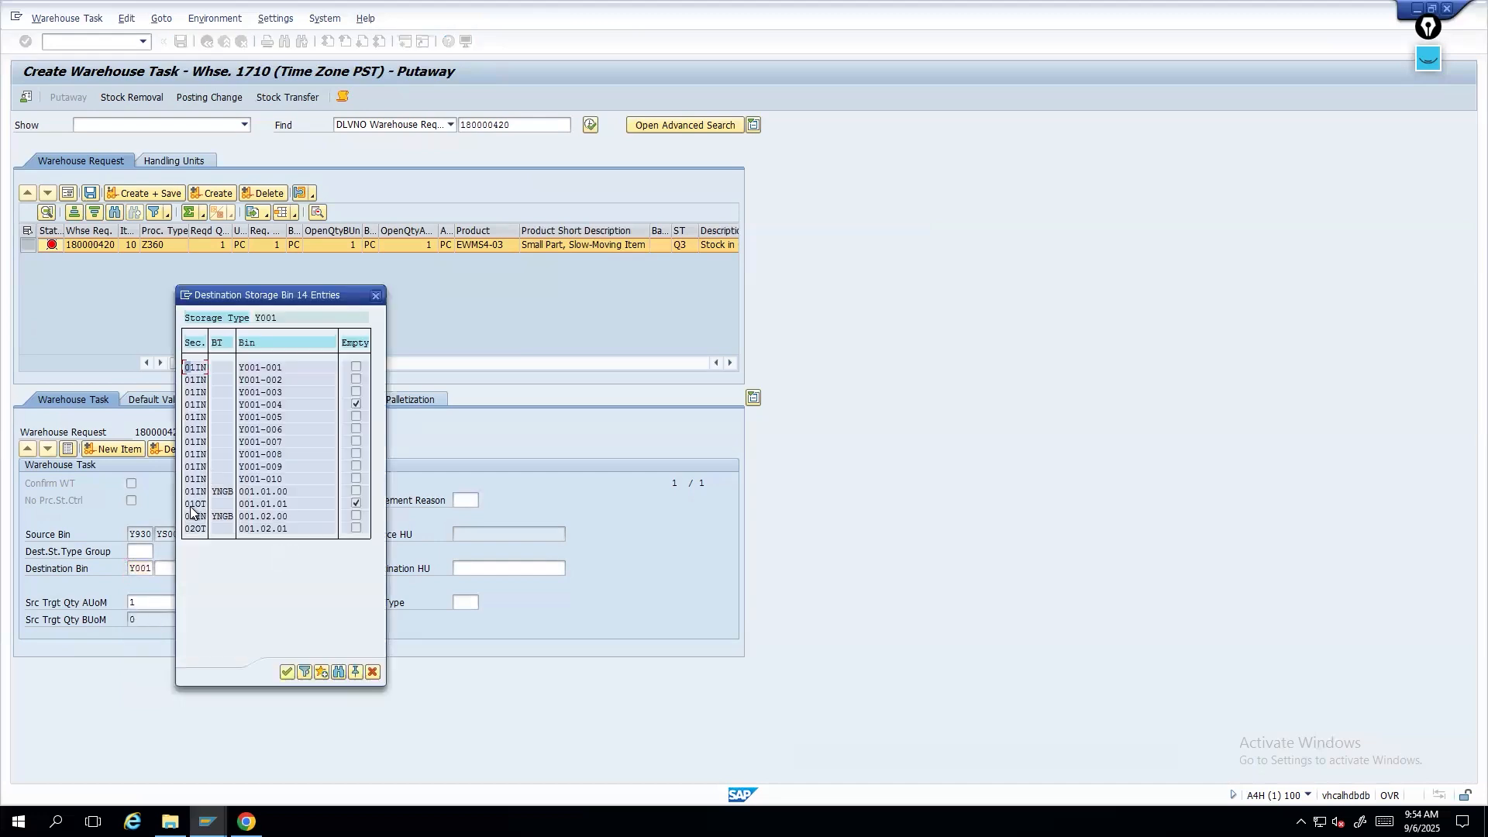
pyautogui.doubleClick(197, 505)
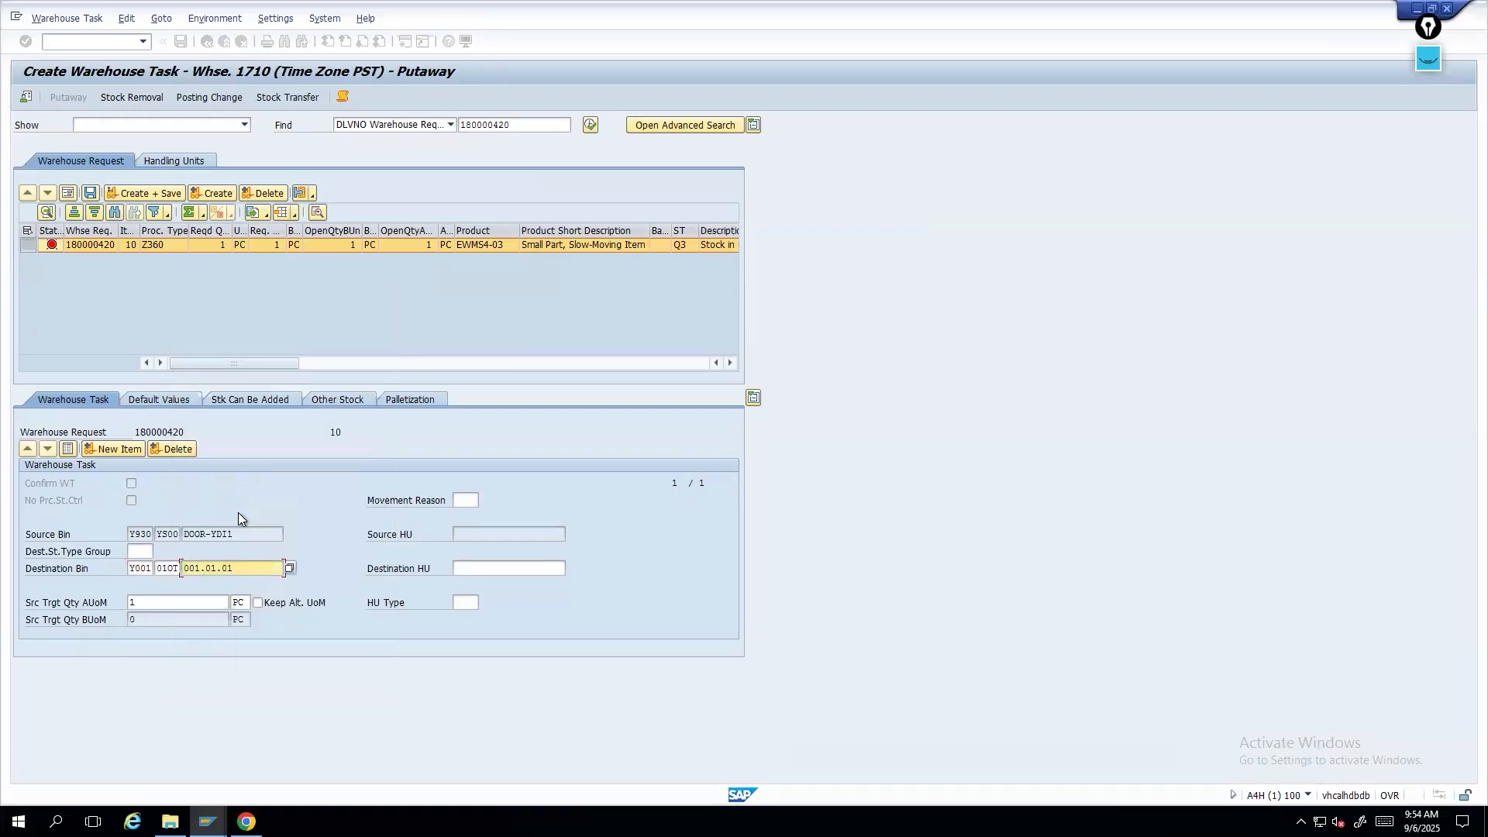
pyautogui.press('Return')
pyautogui.press('Return')
# - Clear the destination fields and select storage type 0010 from the destination storage type list
pyautogui.moveTo(130, 570); pyautogui.dragTo(155, 564)
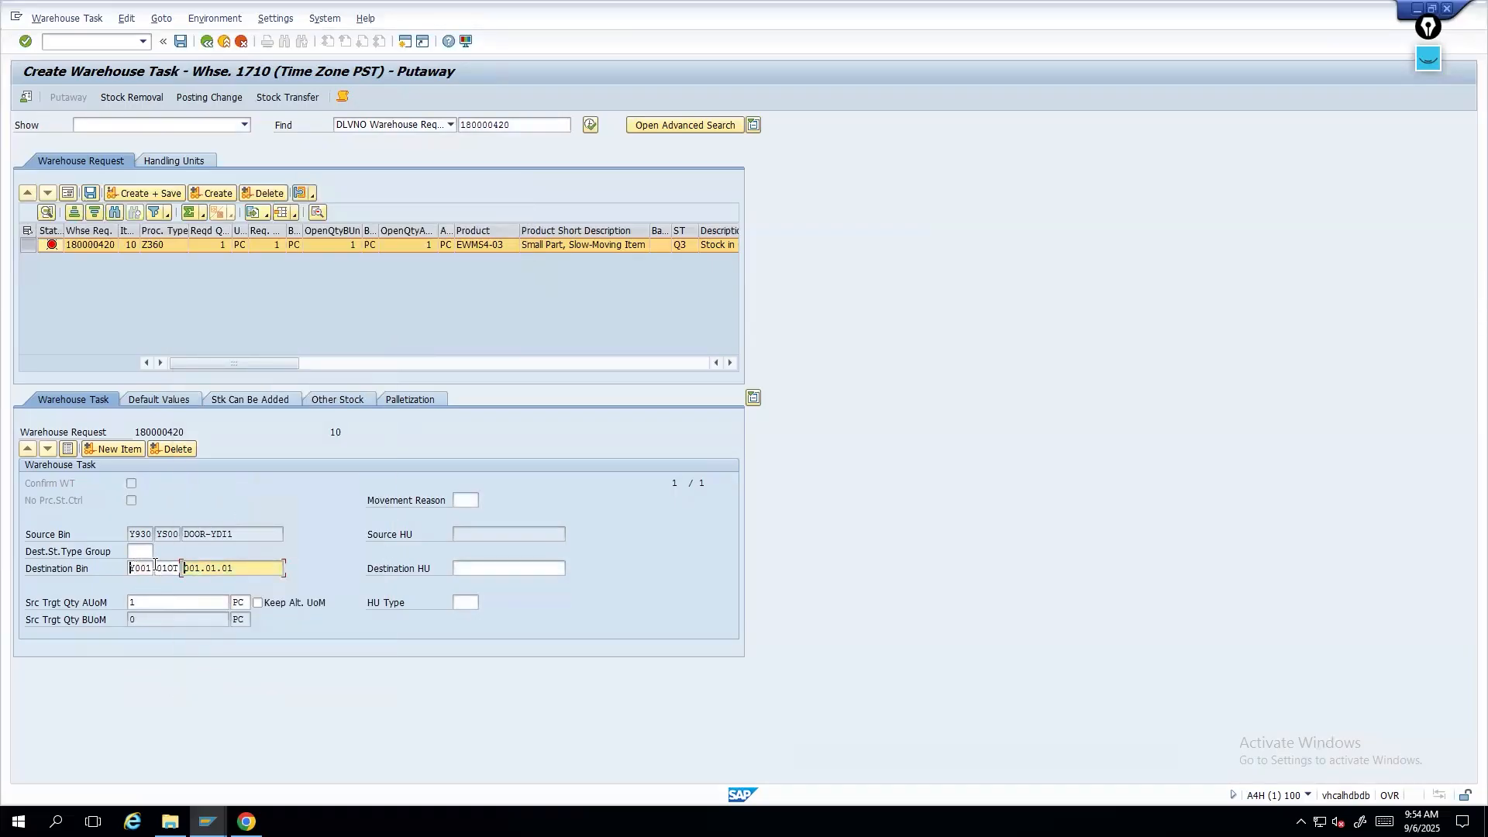
pyautogui.press('Delete')
pyautogui.click(175, 567)
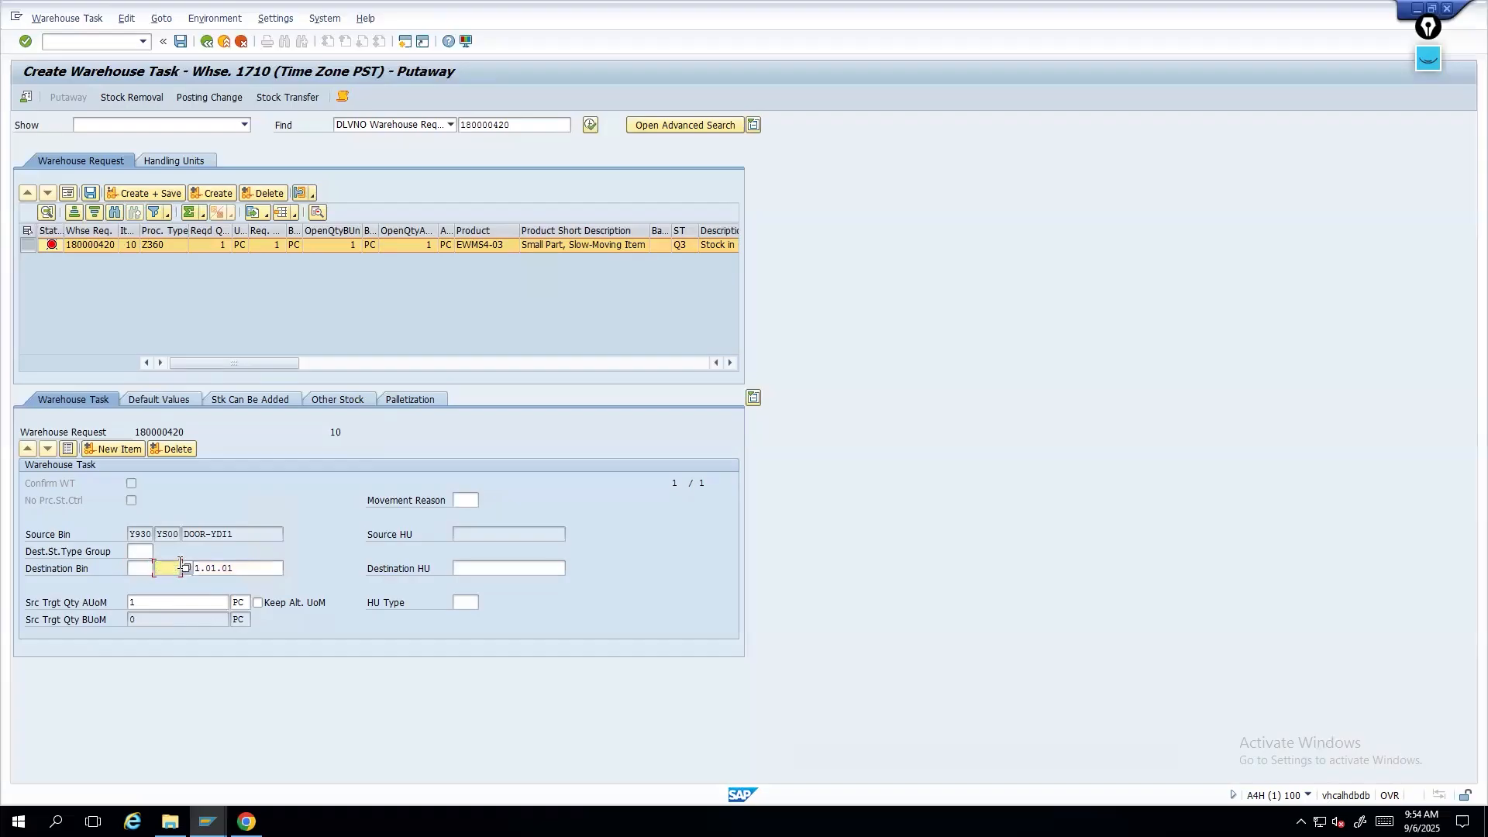
pyautogui.moveTo(259, 566); pyautogui.dragTo(164, 564)
pyautogui.press('Delete')
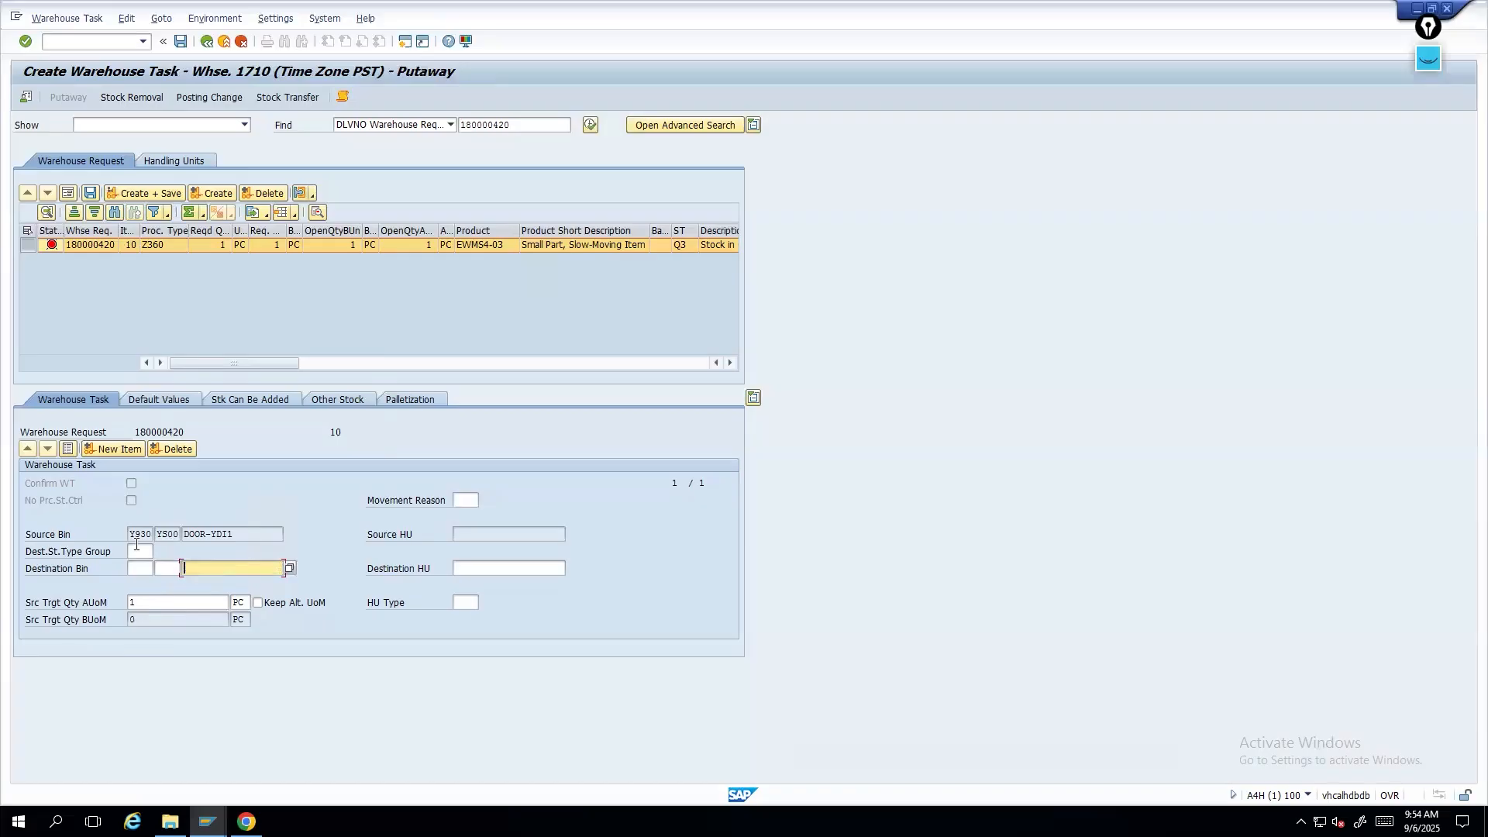
pyautogui.click(137, 570)
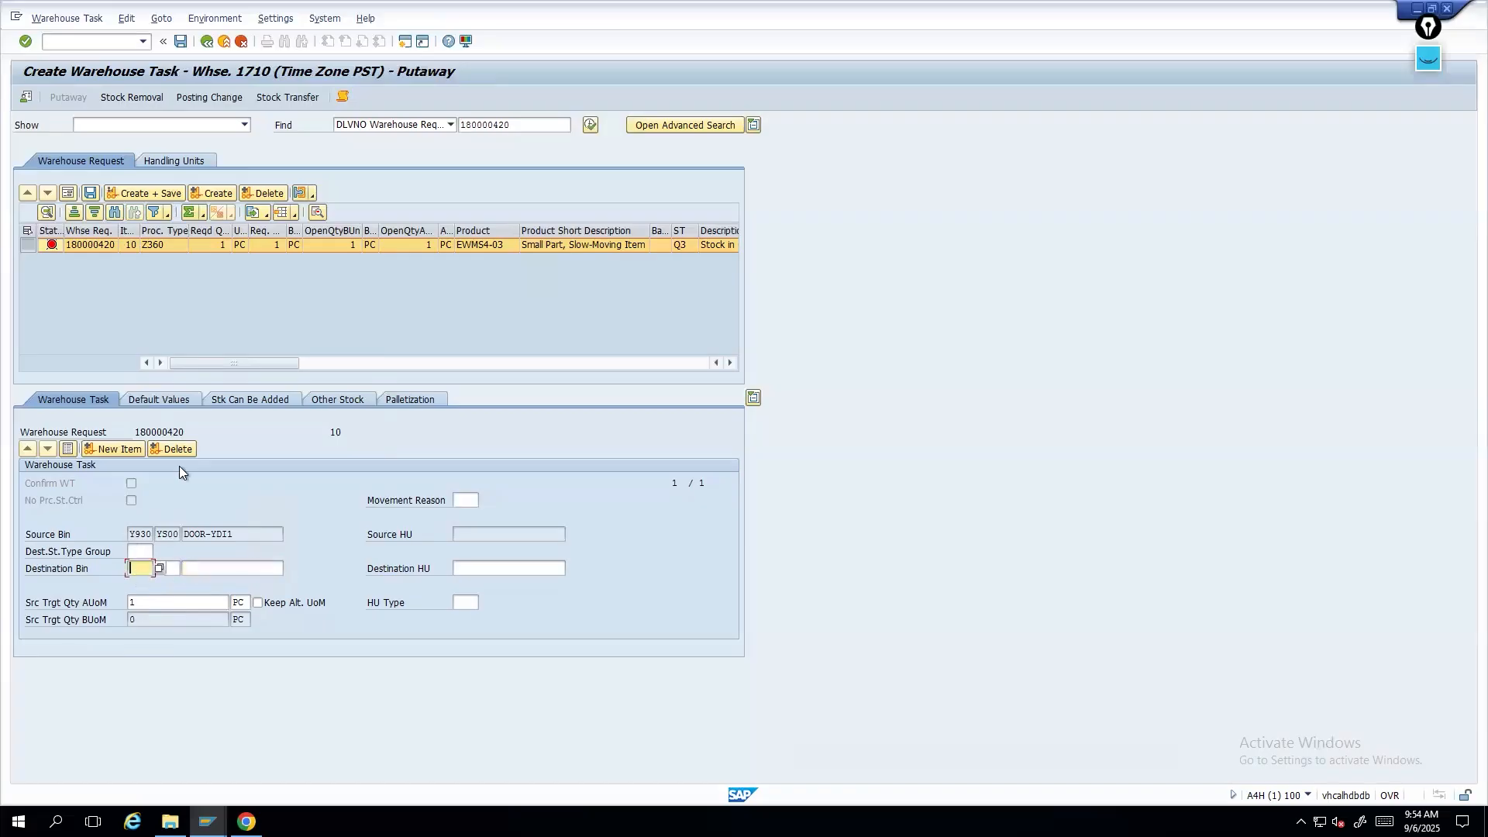
pyautogui.click(136, 565)
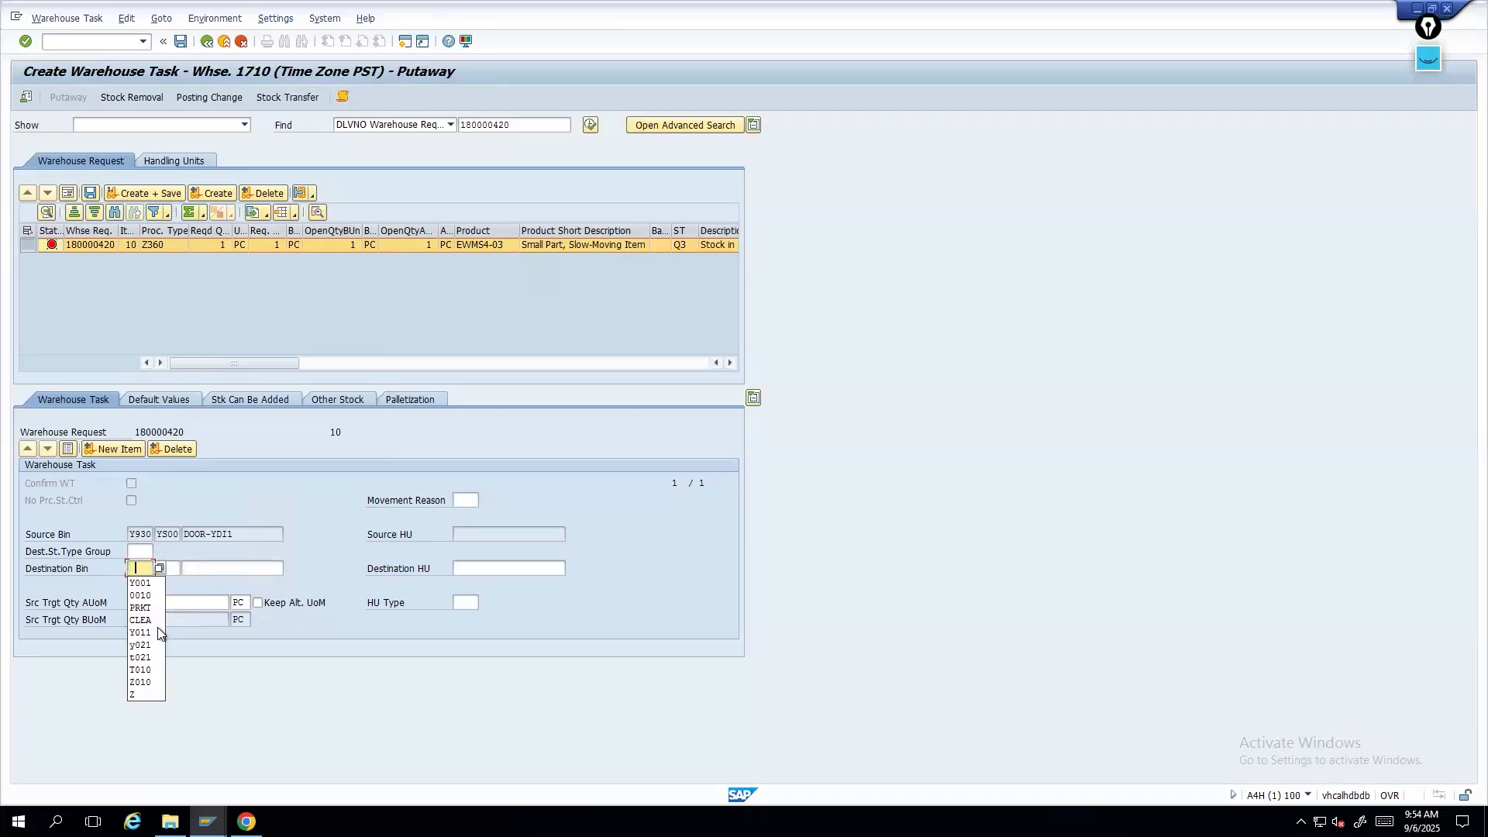
pyautogui.click(143, 570)
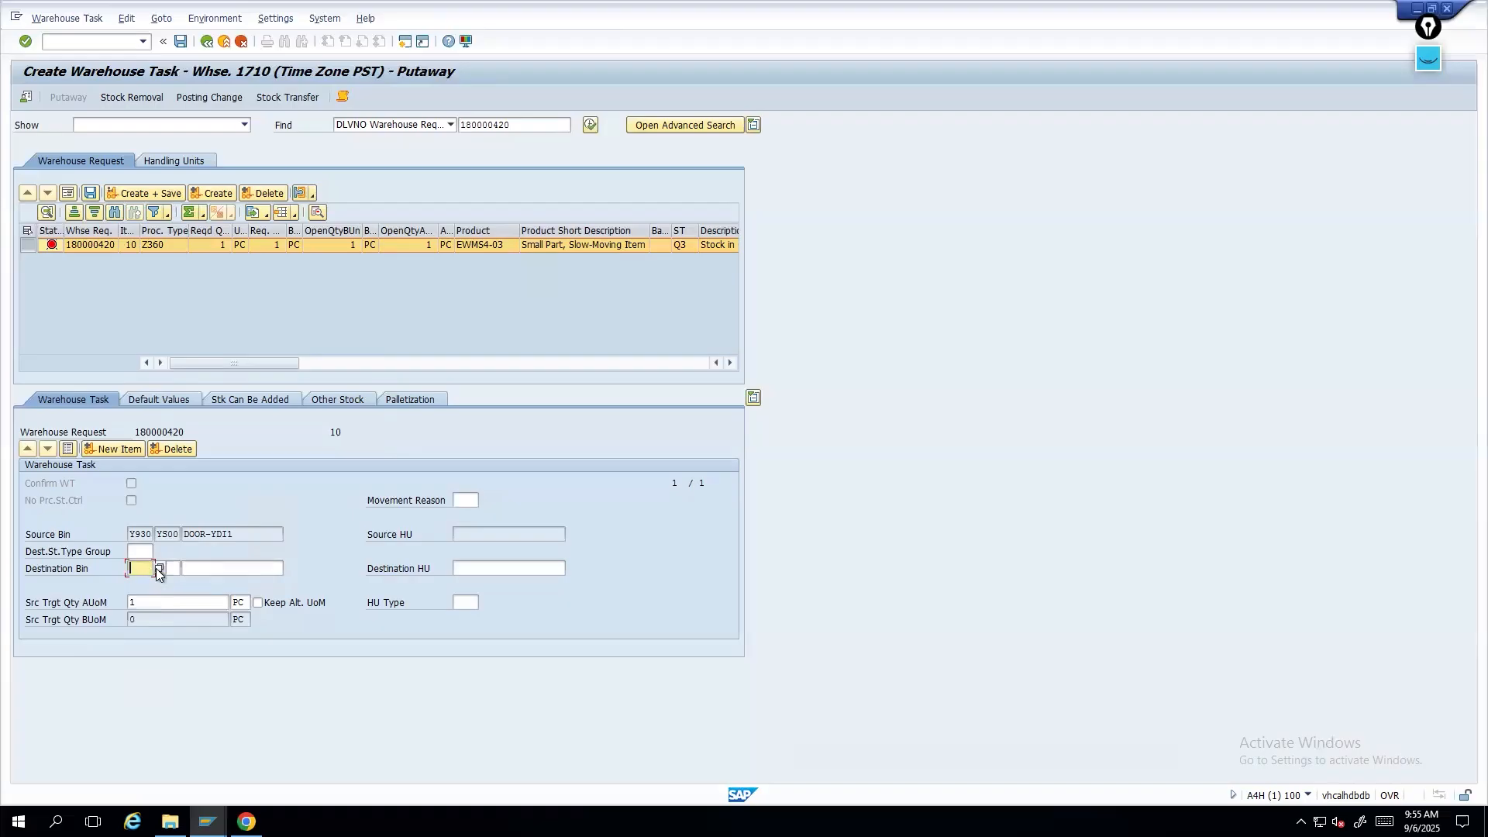
pyautogui.click(159, 569)
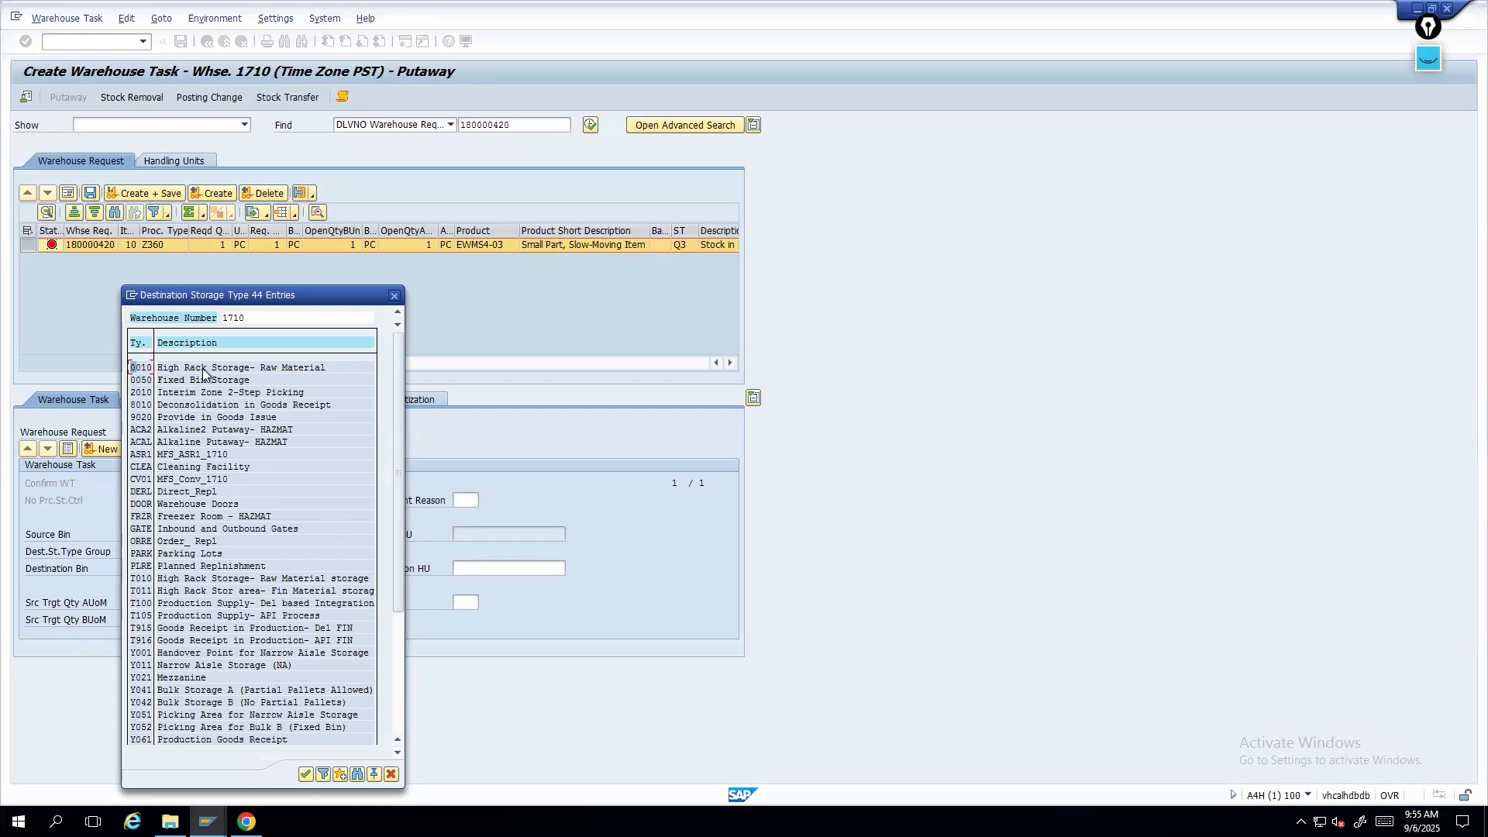
pyautogui.click(169, 365)
pyautogui.click(394, 295)
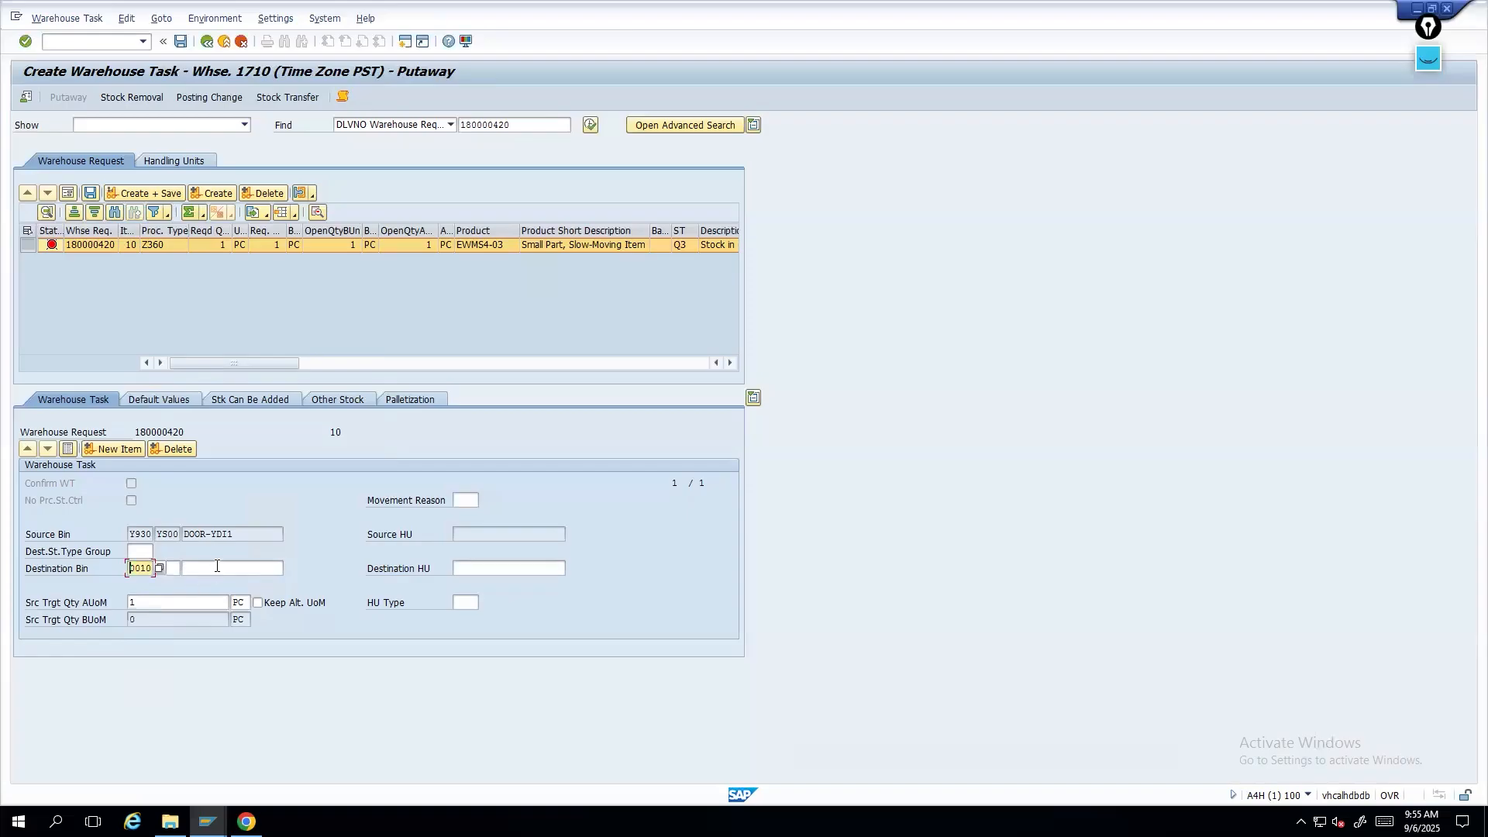
# - Select destination bin 00060-01-03 from the storage type 0010 bin list and confirm the putaway task
pyautogui.click(288, 569)
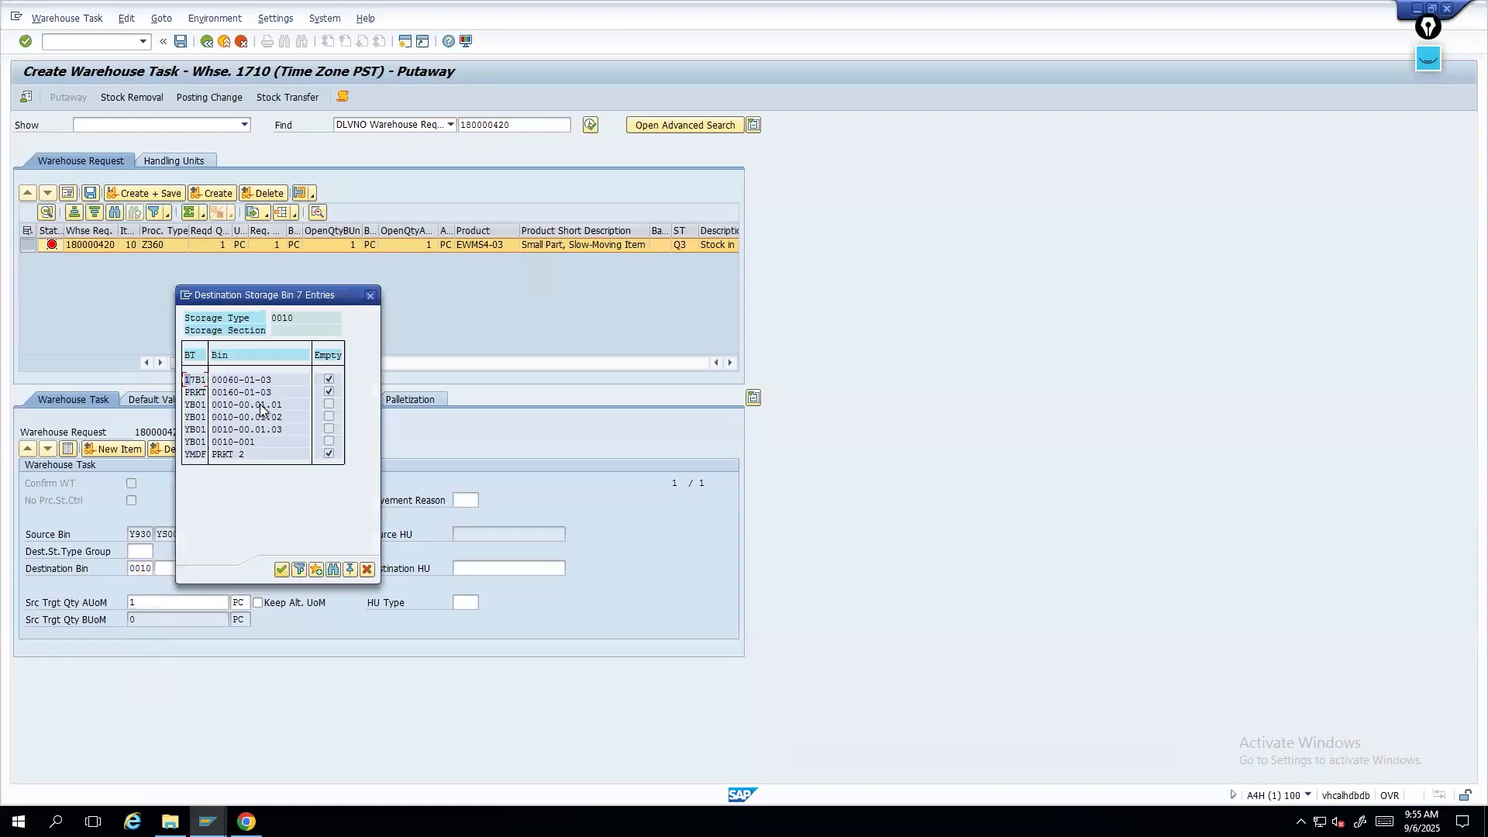
pyautogui.click(234, 393)
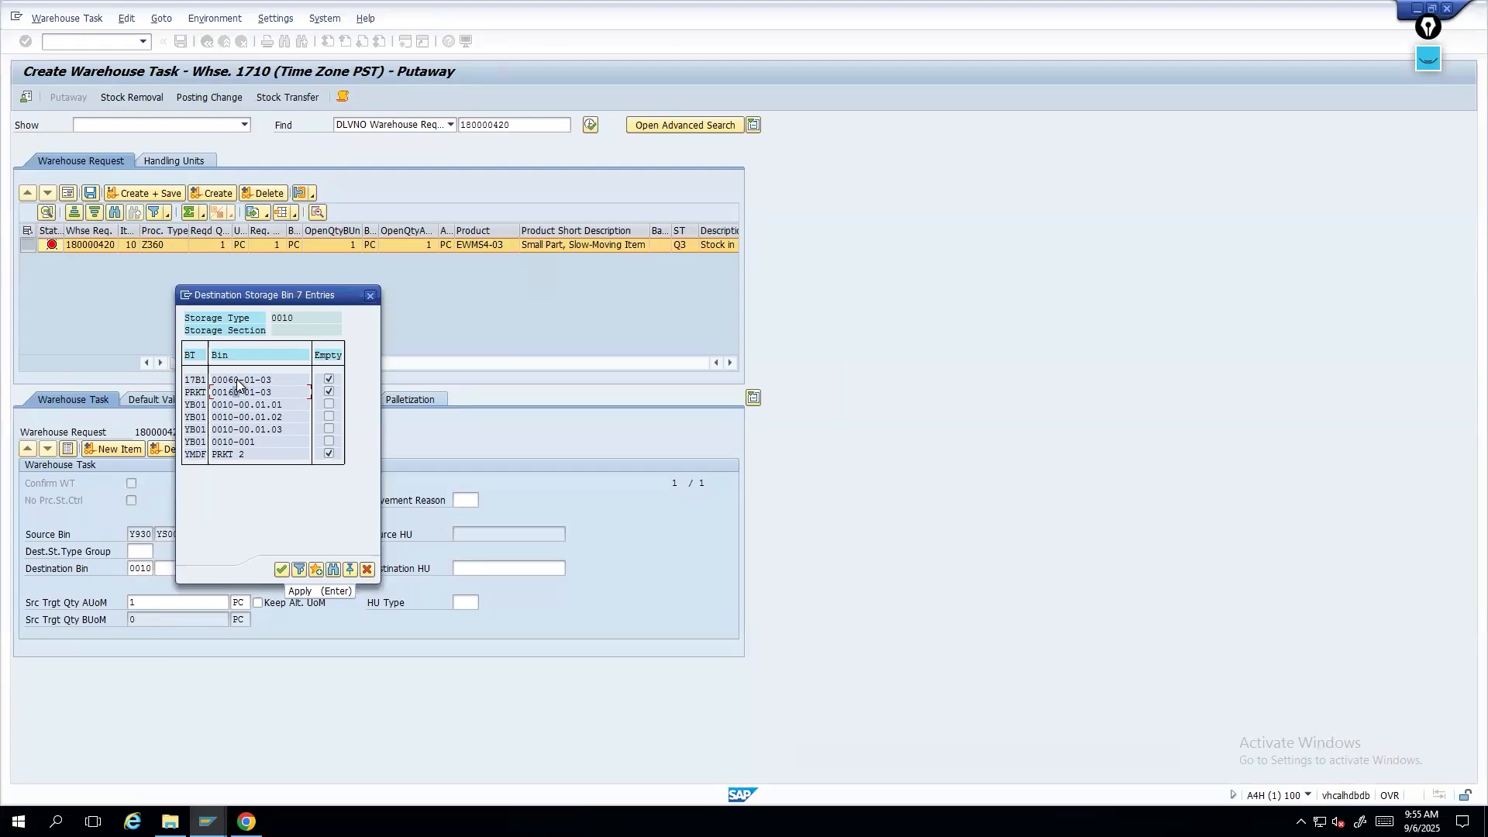
pyautogui.doubleClick(236, 379)
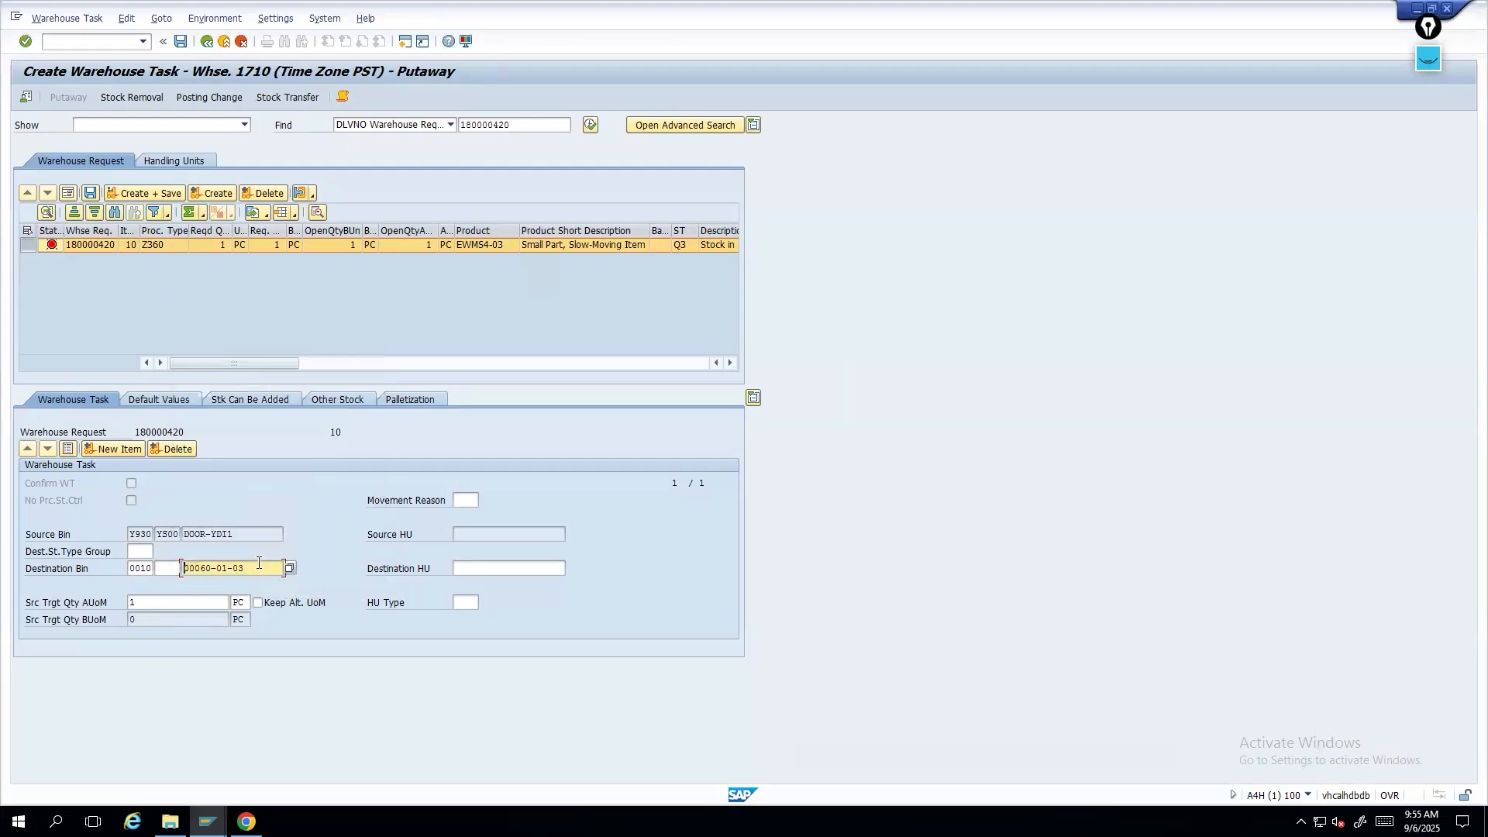
pyautogui.press('Return')
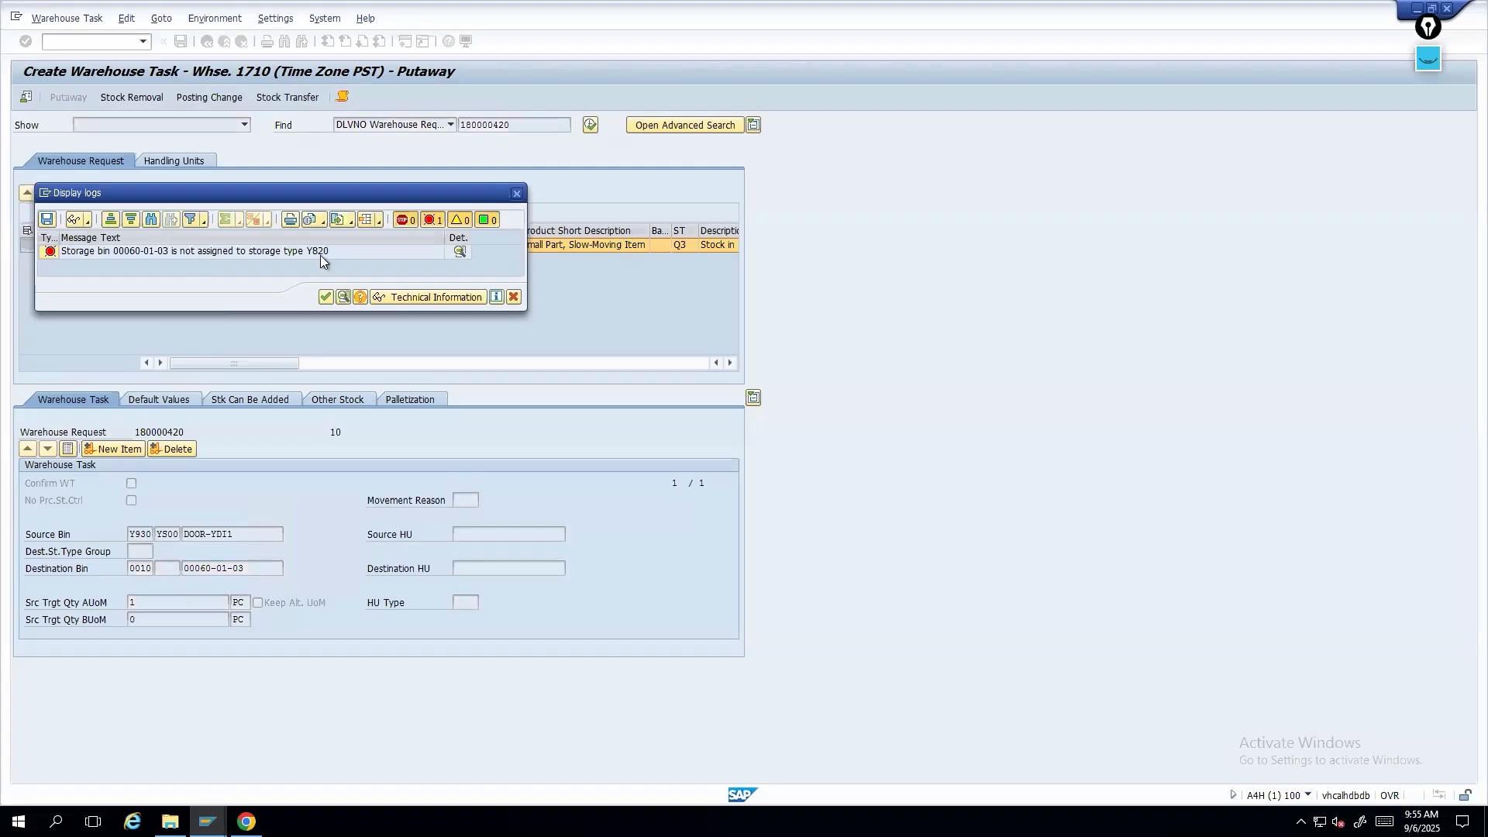
pyautogui.moveTo(295, 194); pyautogui.dragTo(692, 193)
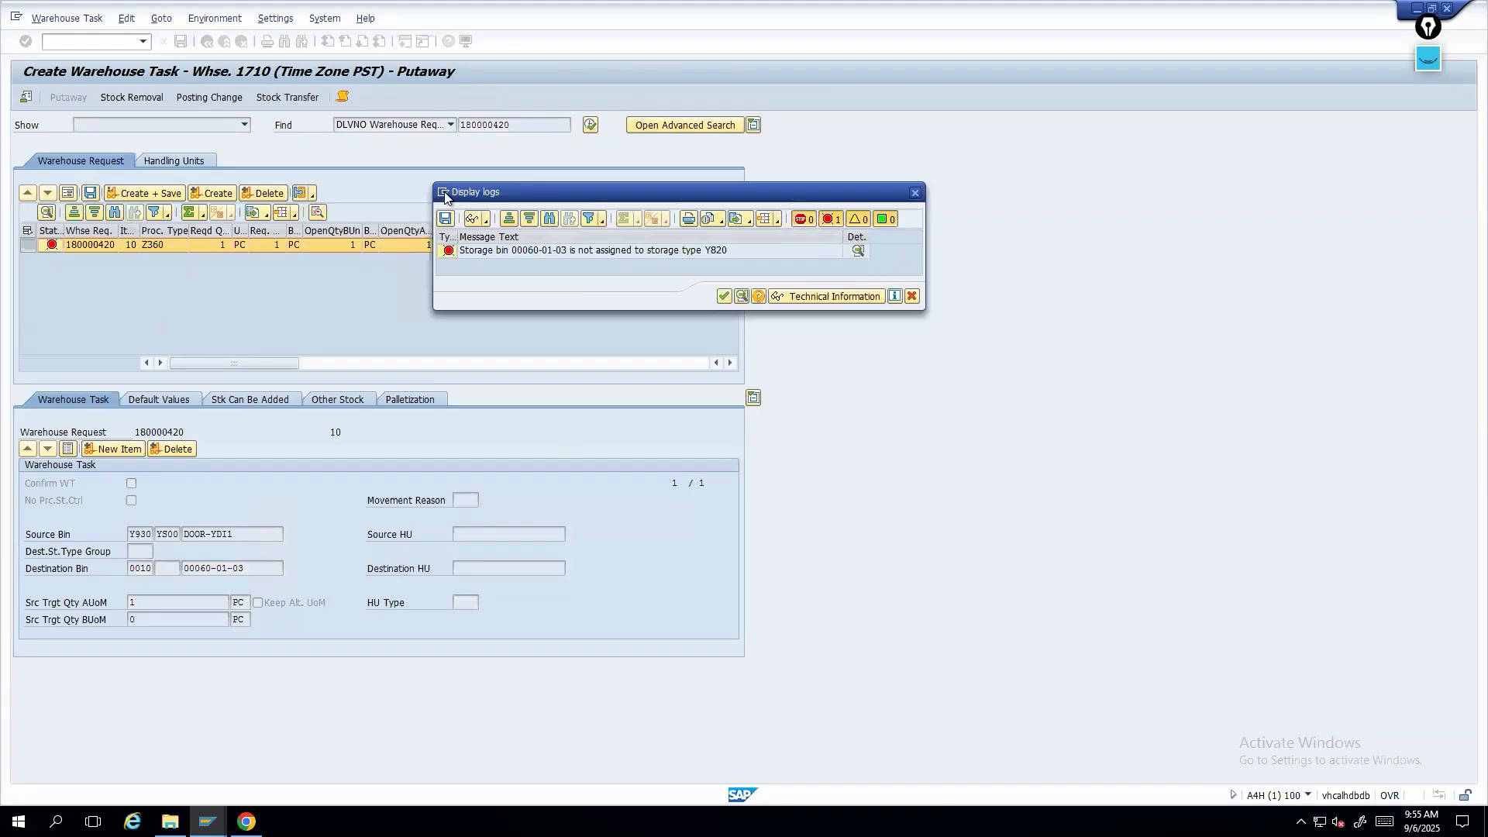
pyautogui.click(912, 297)
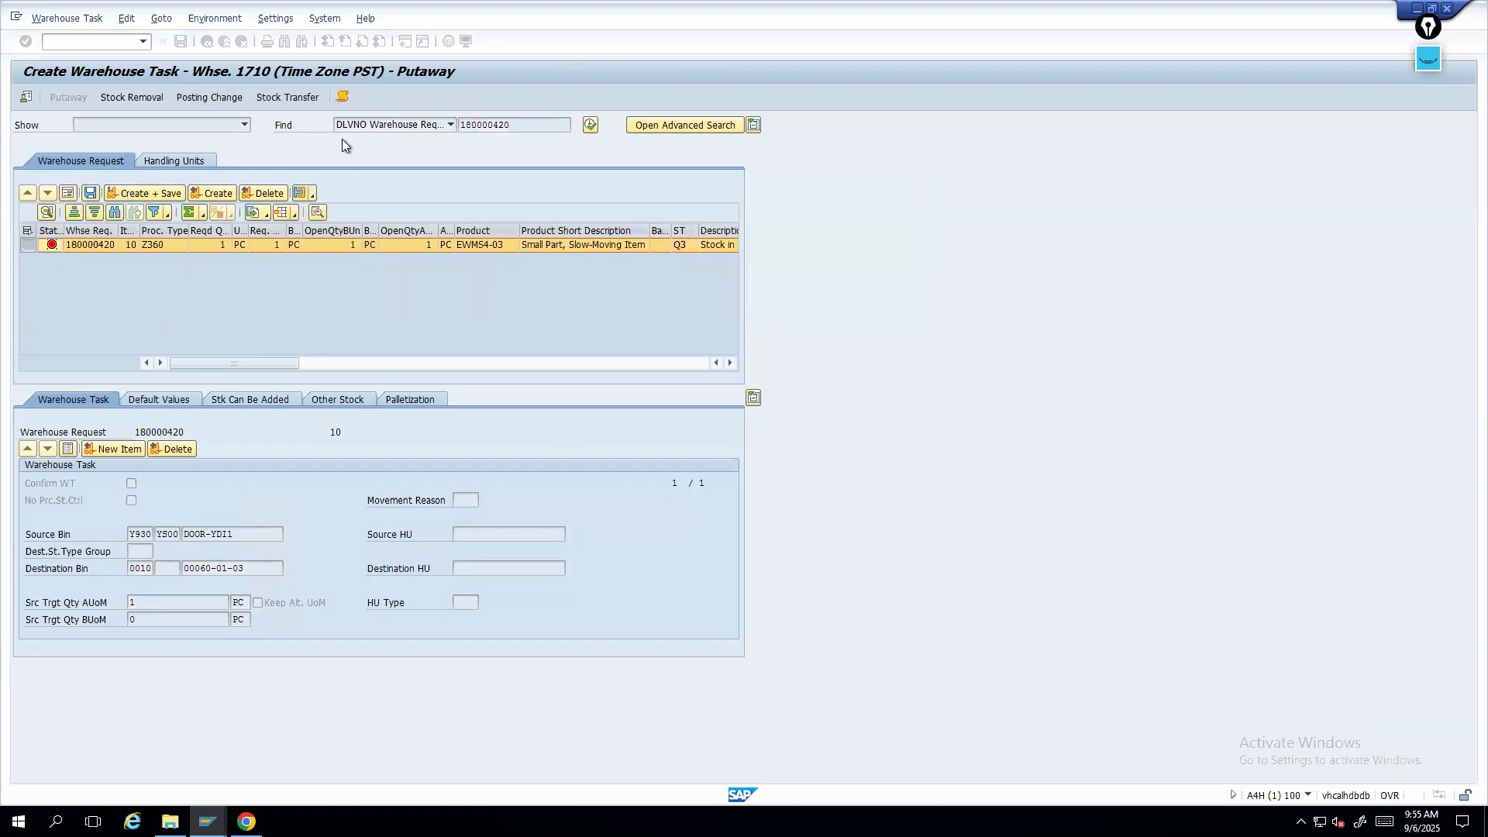
pyautogui.press('Return')
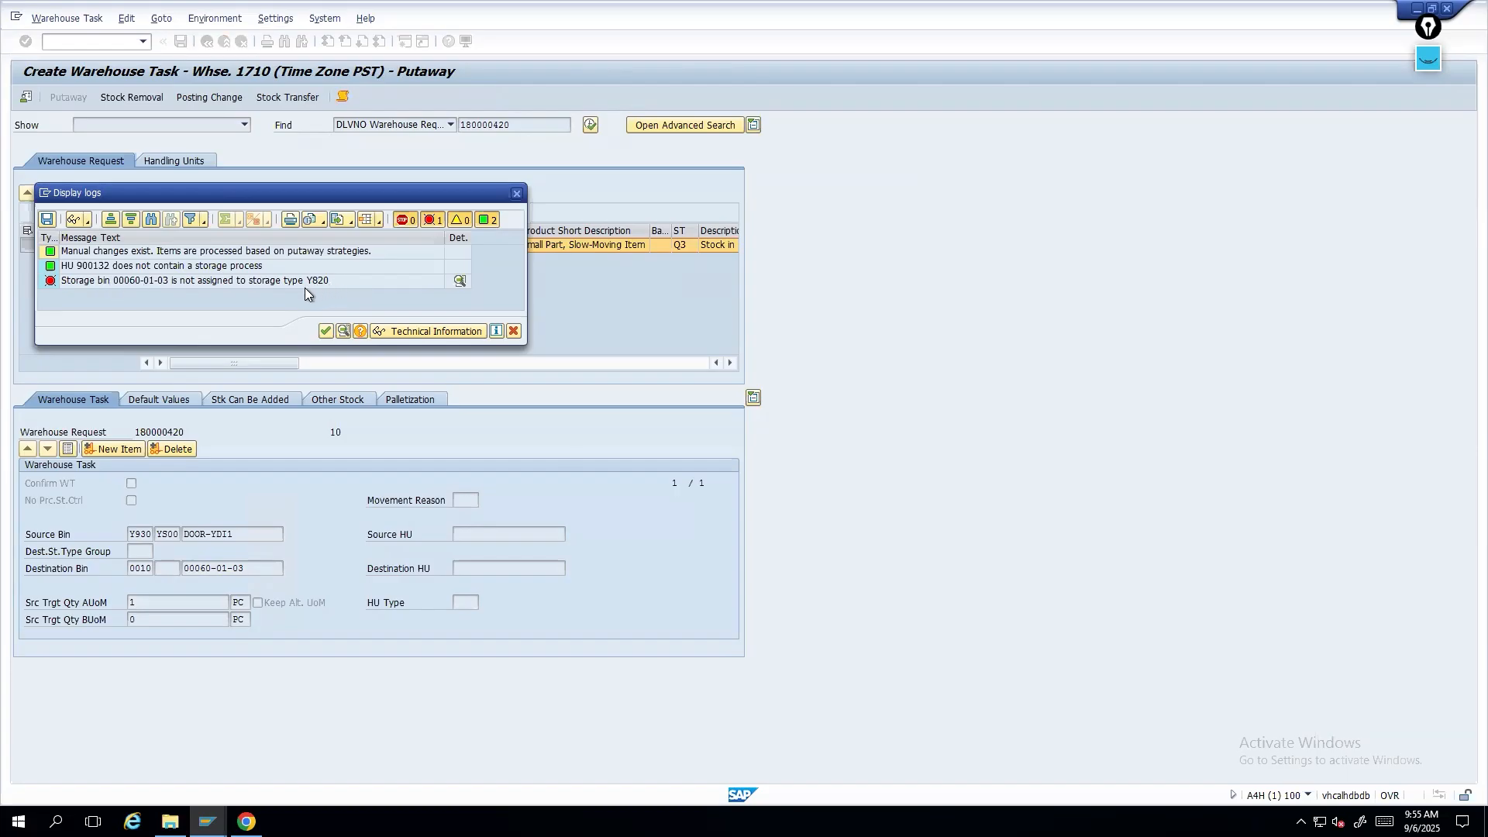
# - Switch to the storage bin window, open transaction /n/scwm/ls03 and display bin 00060-01-03
pyautogui.click(207, 821)
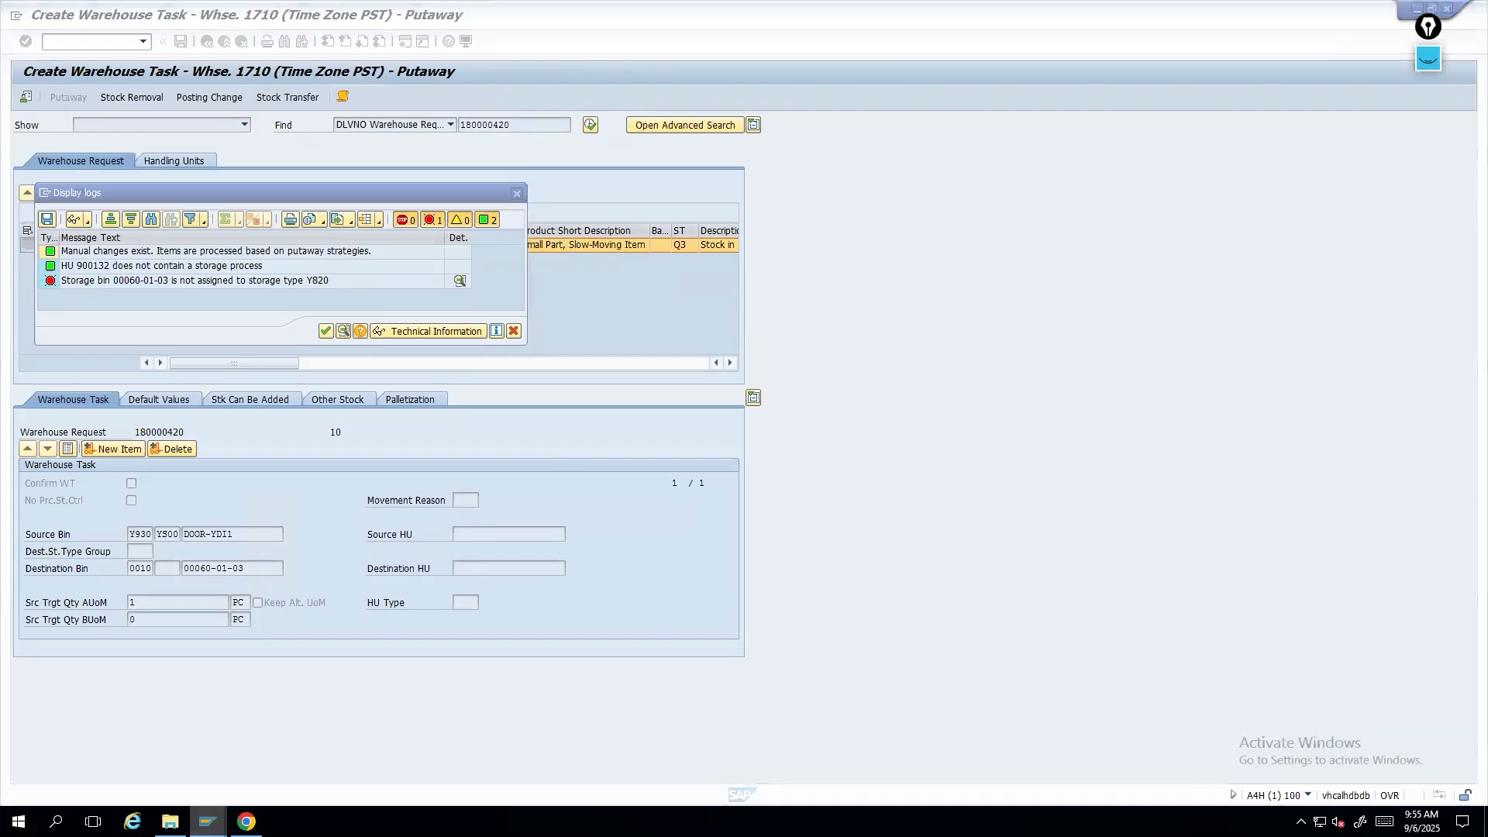
pyautogui.click(1401, 773)
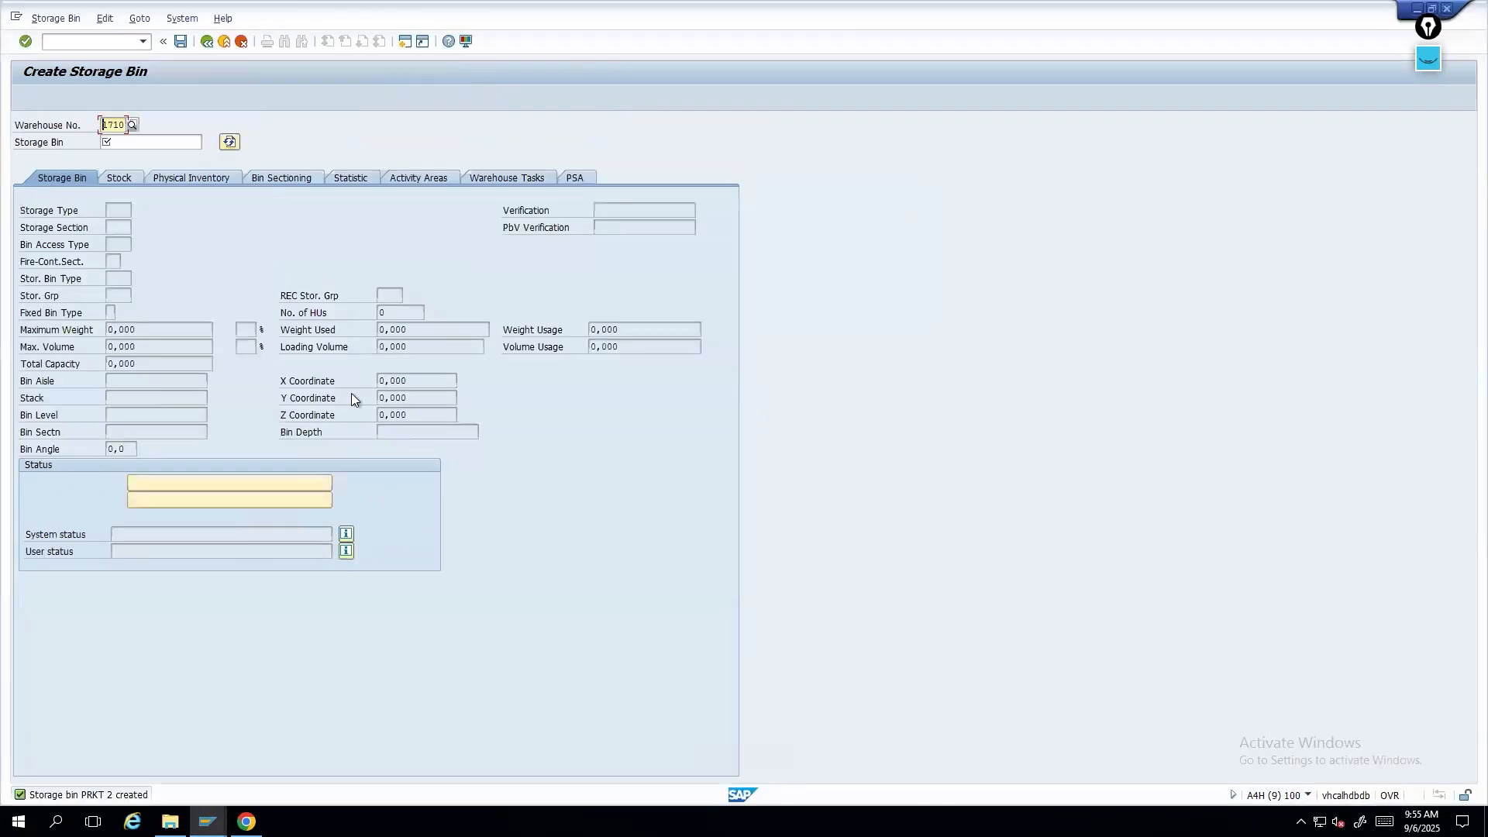
pyautogui.click(162, 143)
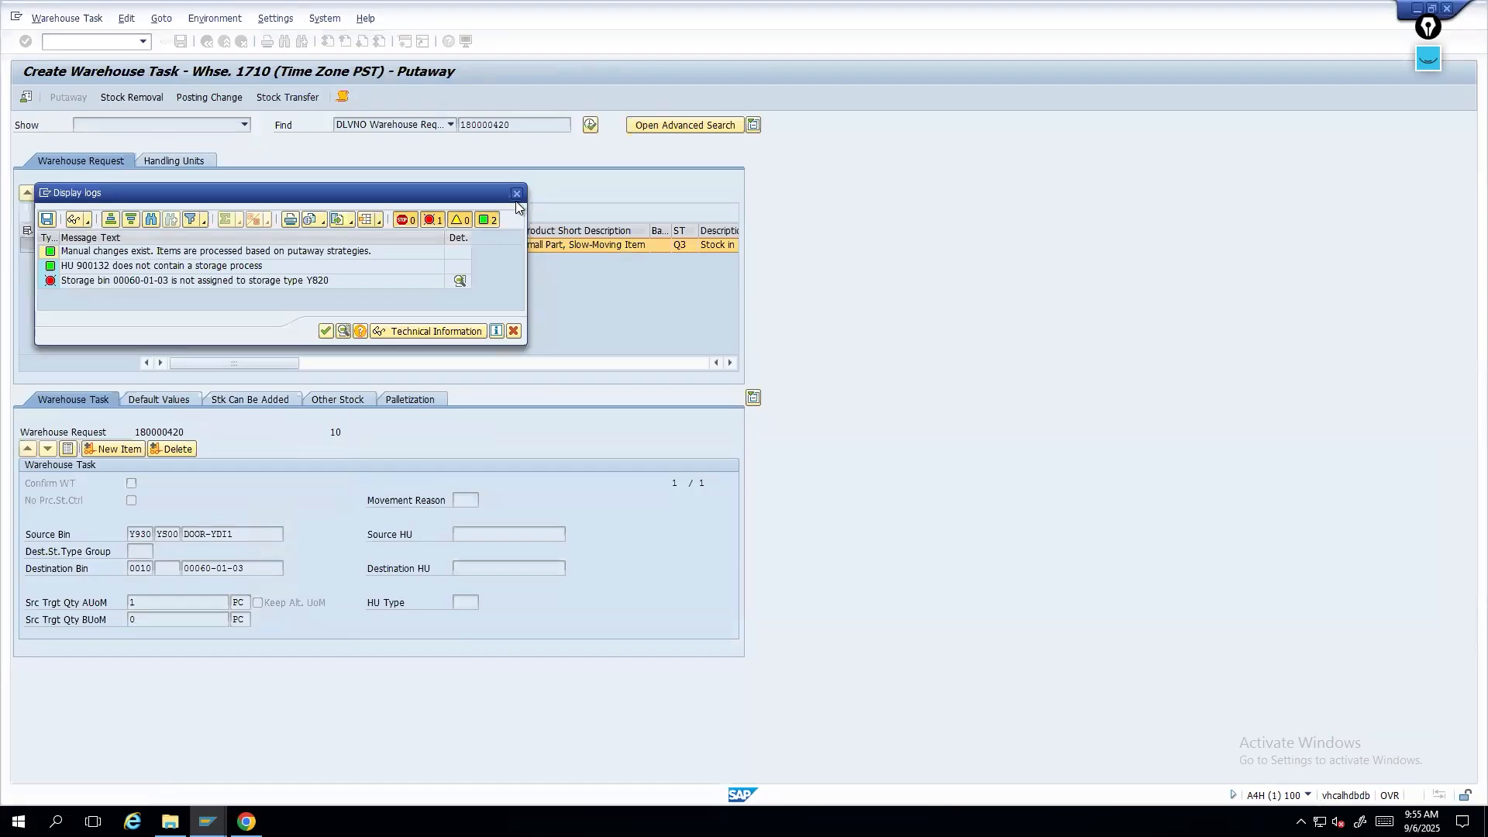
pyautogui.press('Return')
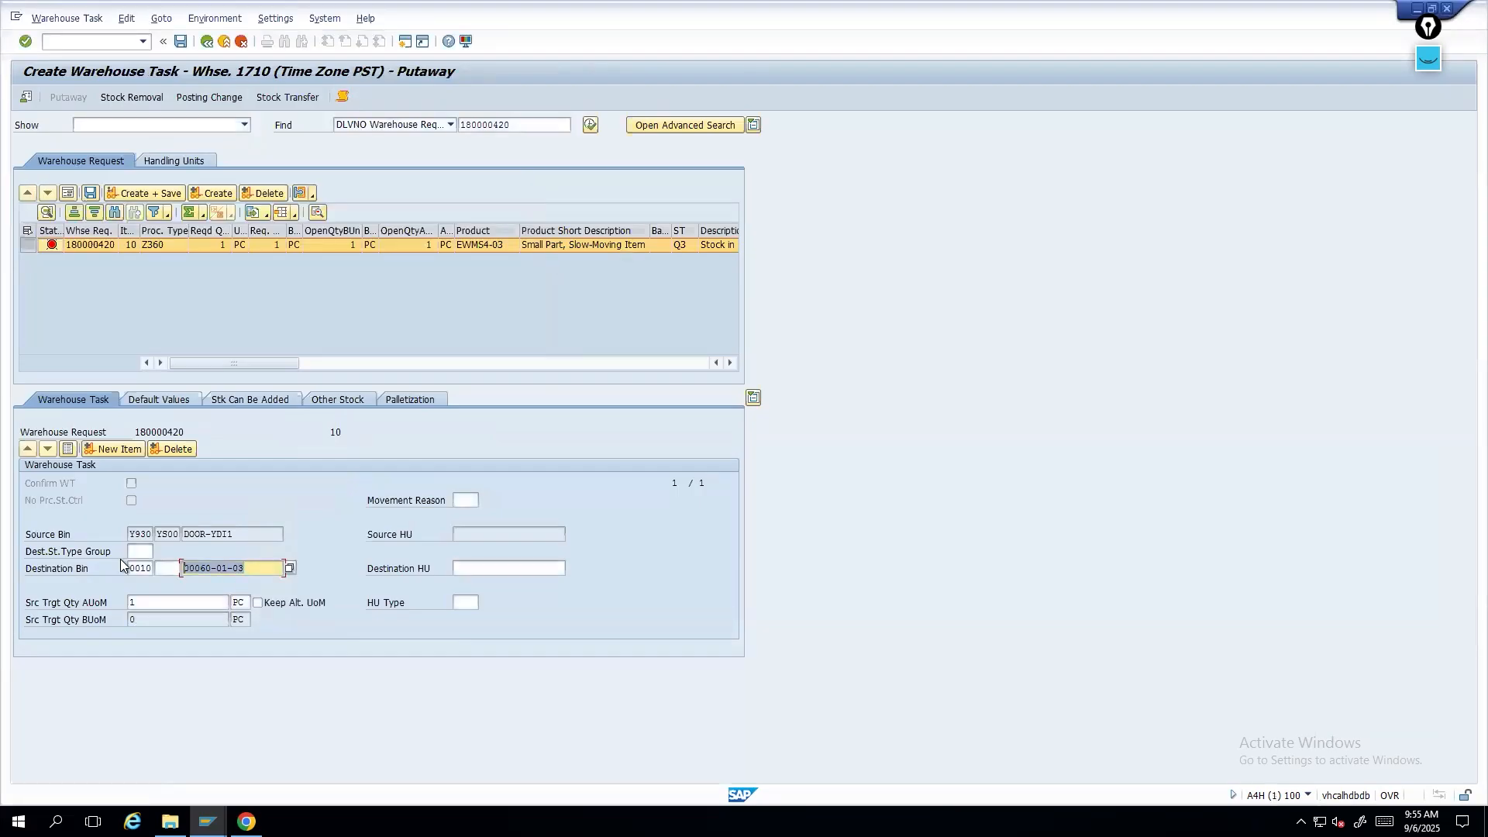
pyautogui.hotkey('alt', 'Tab')
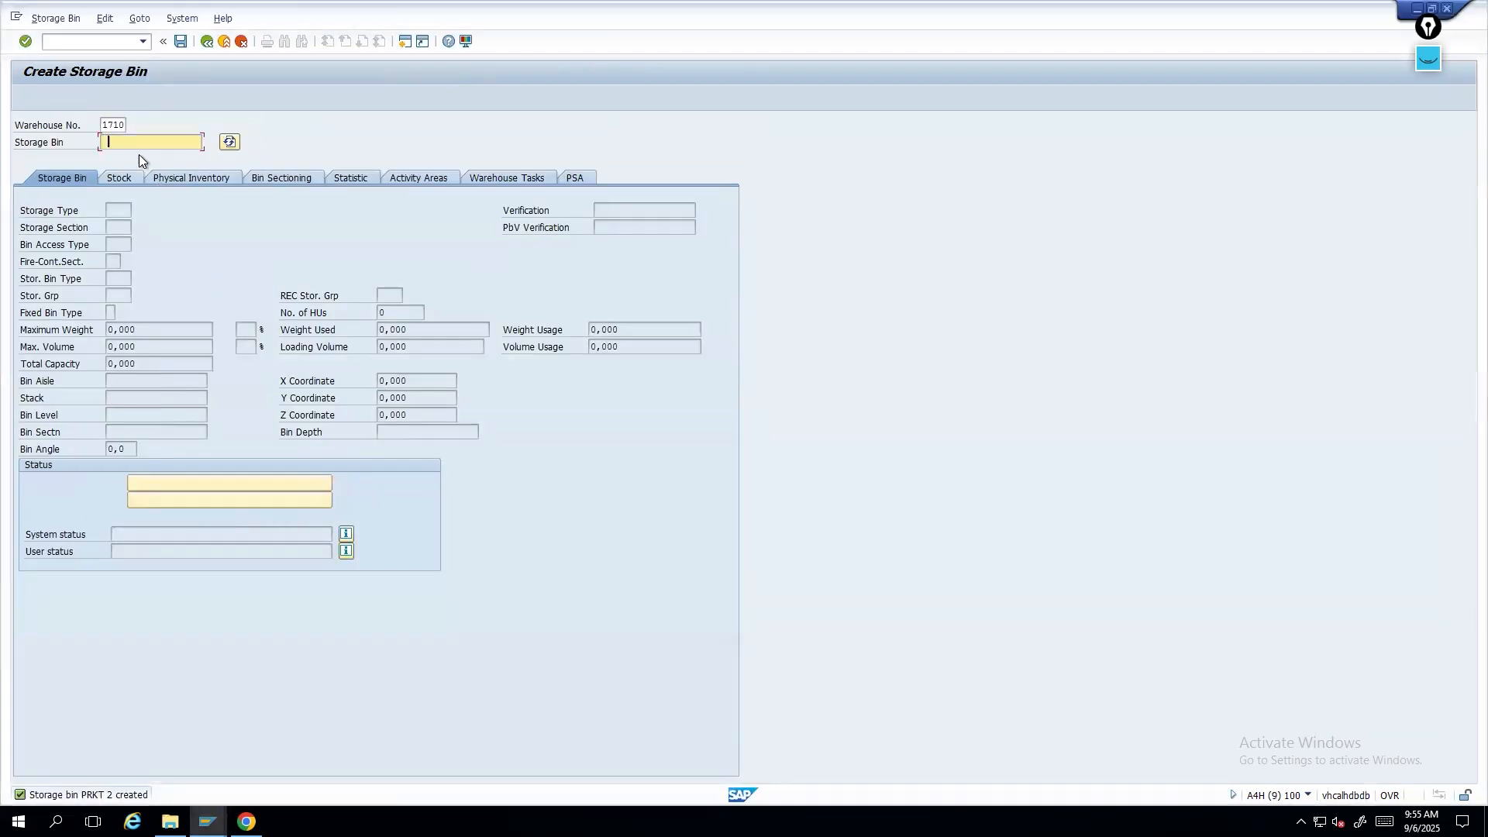
pyautogui.click(65, 43)
pyautogui.write('/n/scwm/ls03')
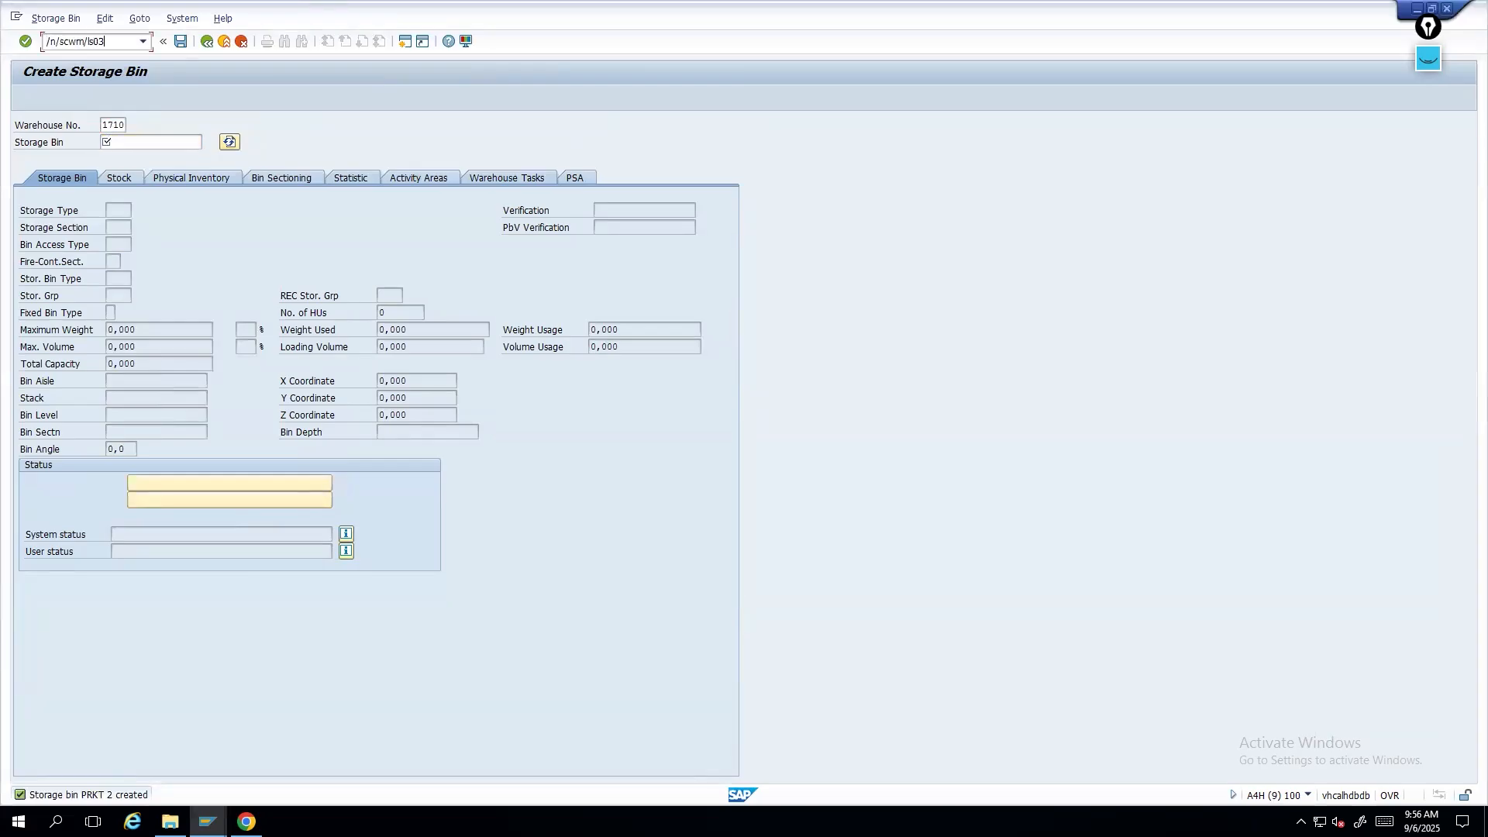
pyautogui.press('Return')
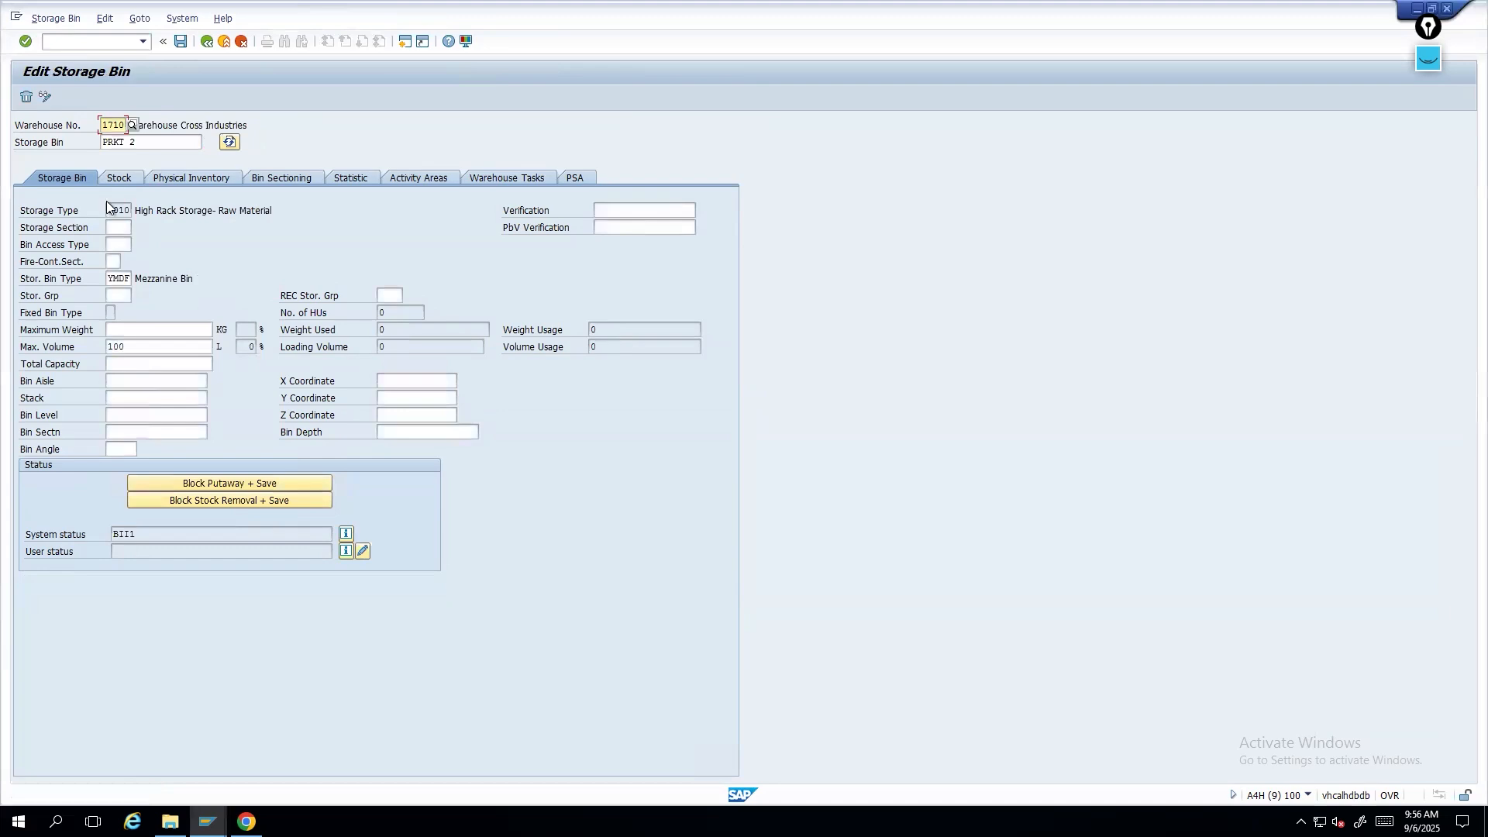
pyautogui.press('Tab')
pyautogui.write('00060-01-03')
pyautogui.press('Return')
pyautogui.click(118, 278)
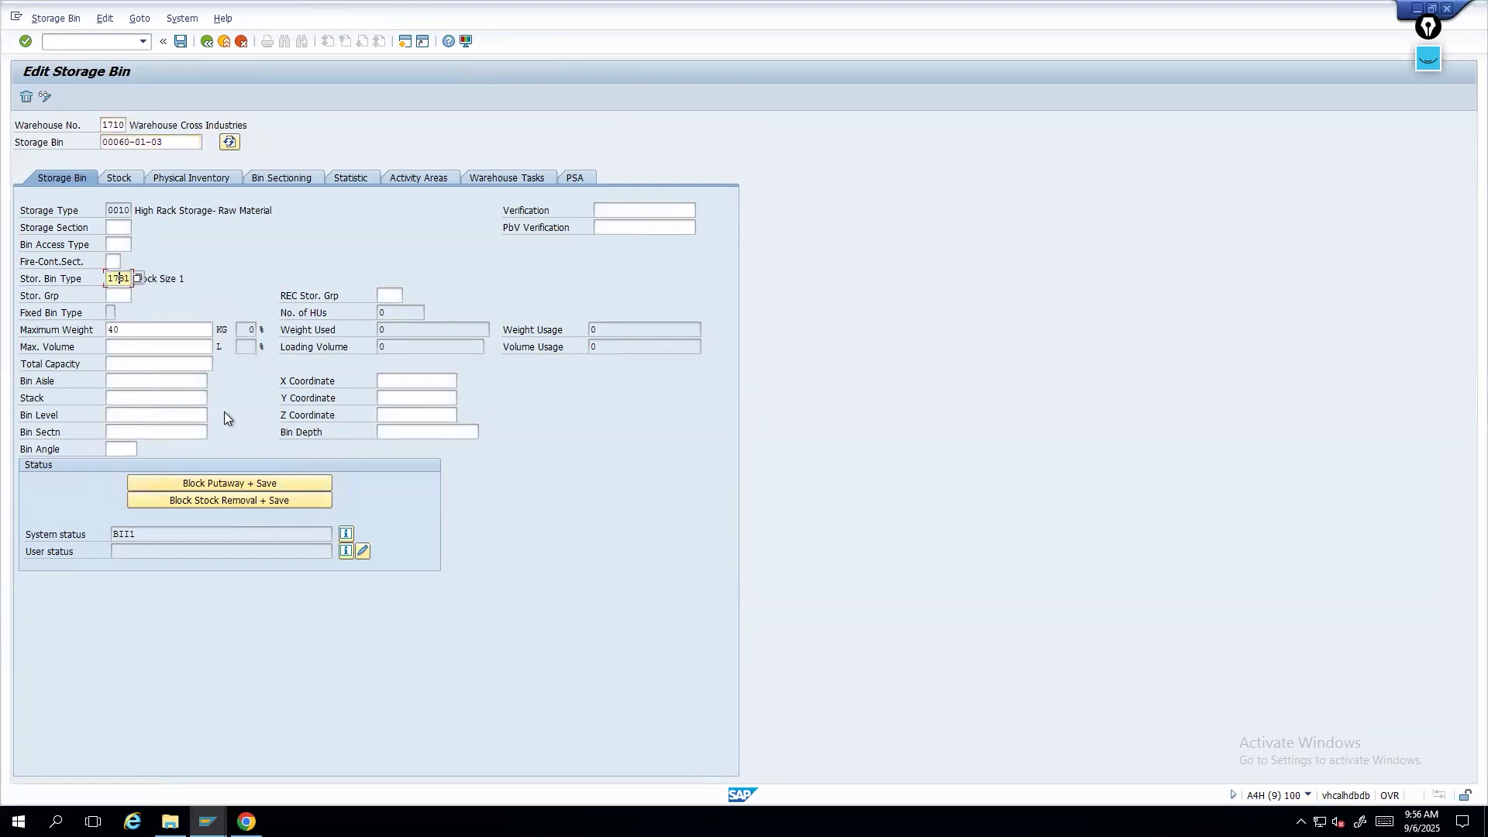
# - Return to the putaway task and display its message log
pyautogui.hotkey('alt', 'Tab')
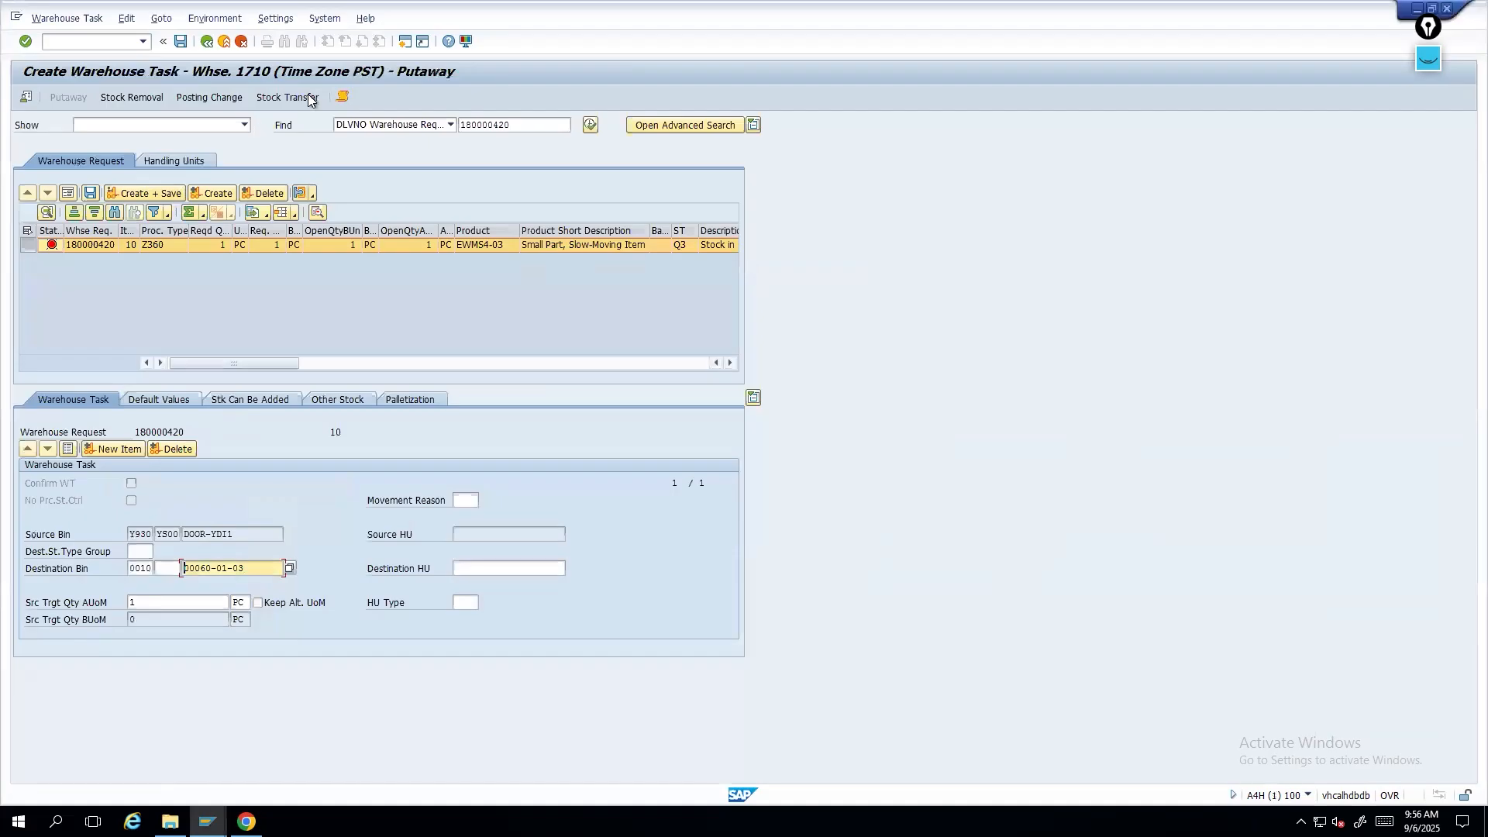
pyautogui.click(344, 98)
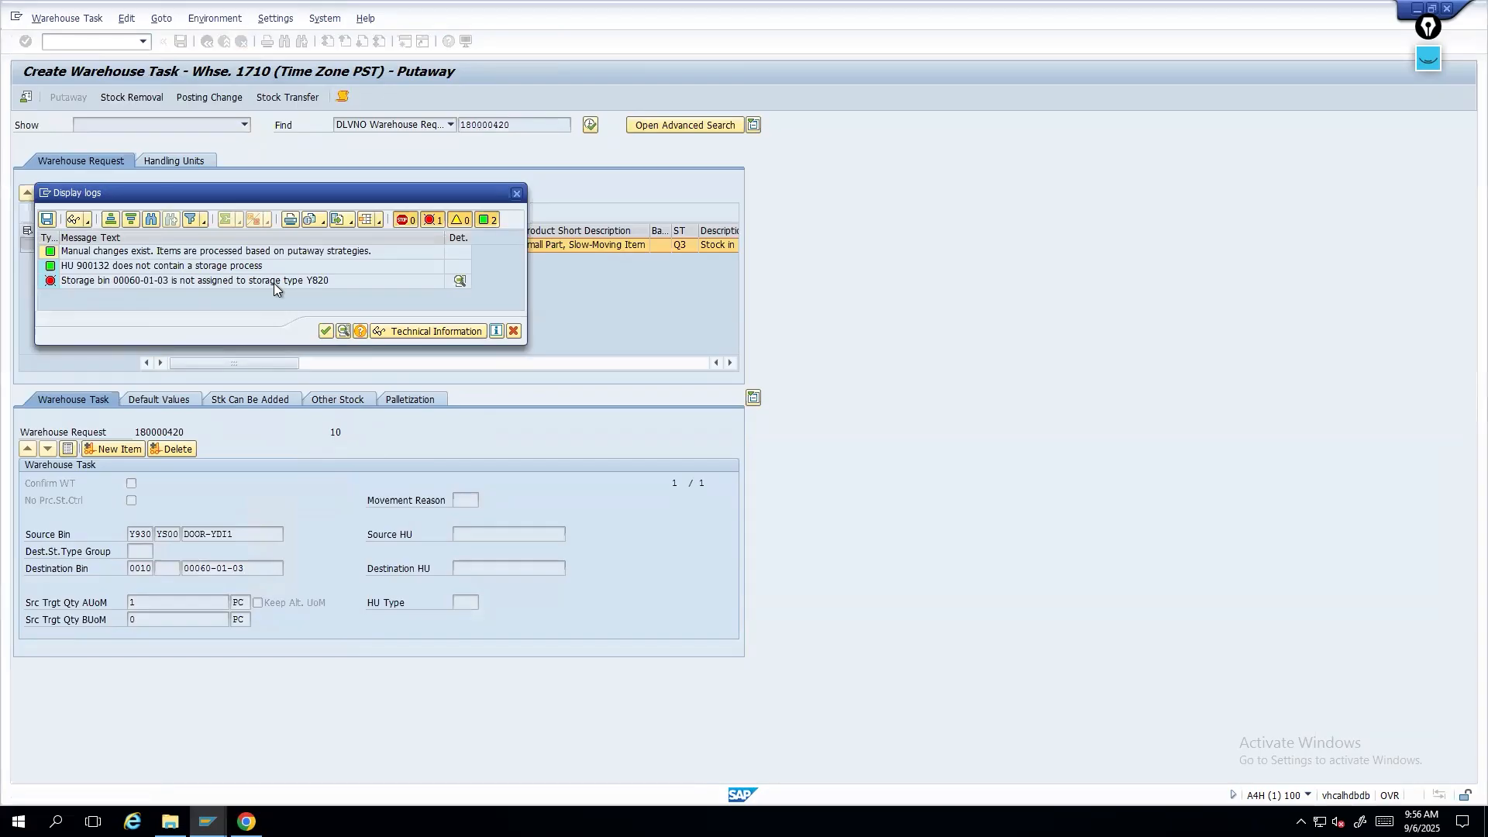
# - Close the message log and clear the destination storage type and bin fields of the putaway task
pyautogui.click(513, 331)
pyautogui.moveTo(247, 568); pyautogui.dragTo(144, 568)
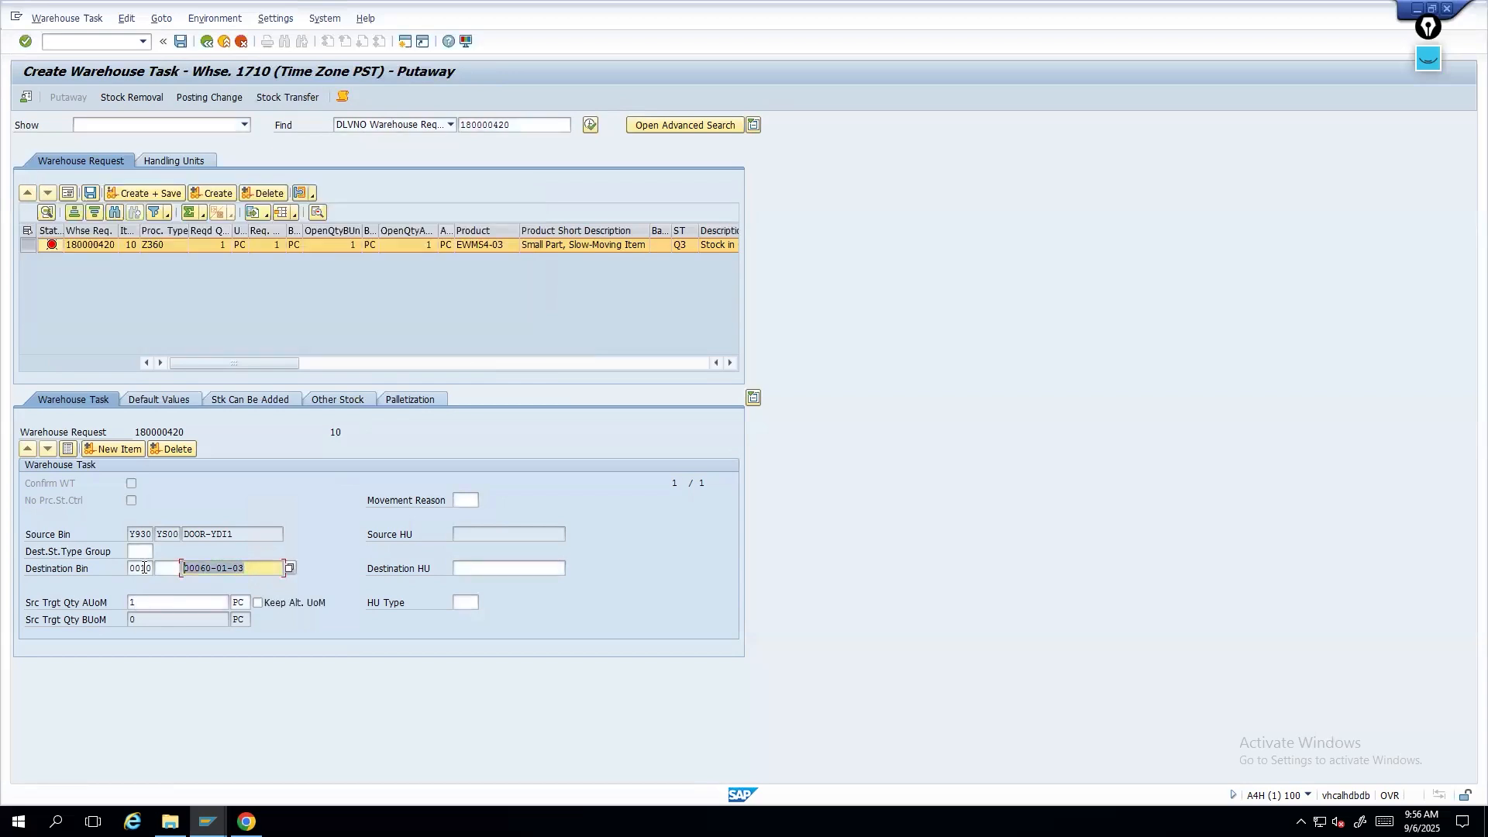
pyautogui.press('Delete')
pyautogui.doubleClick(131, 569)
pyautogui.press('Delete')
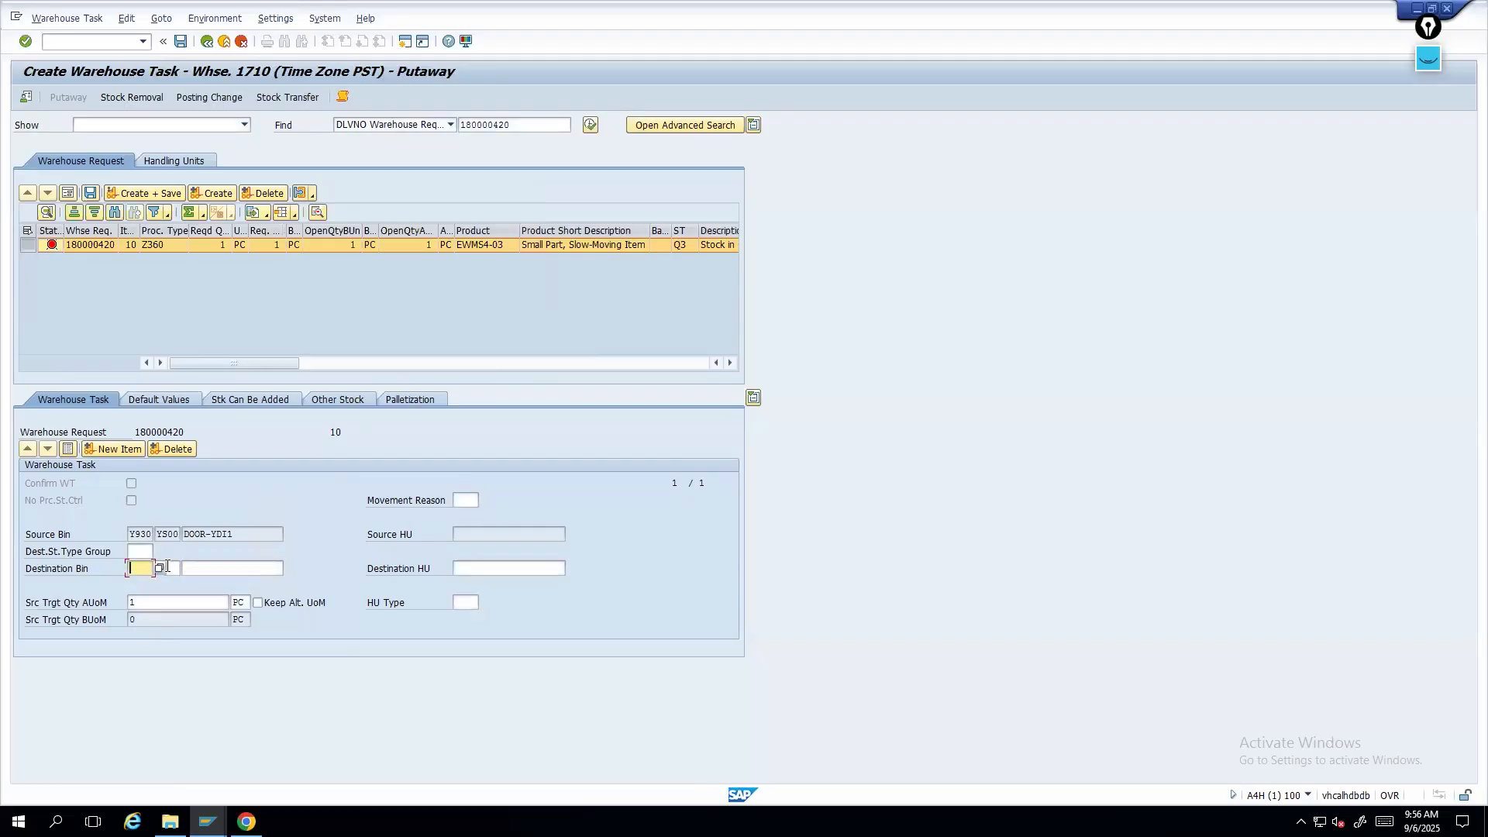
# - Switch to the storage bin window and open the SAP Reference IMG through transaction /nspro
pyautogui.click(207, 821)
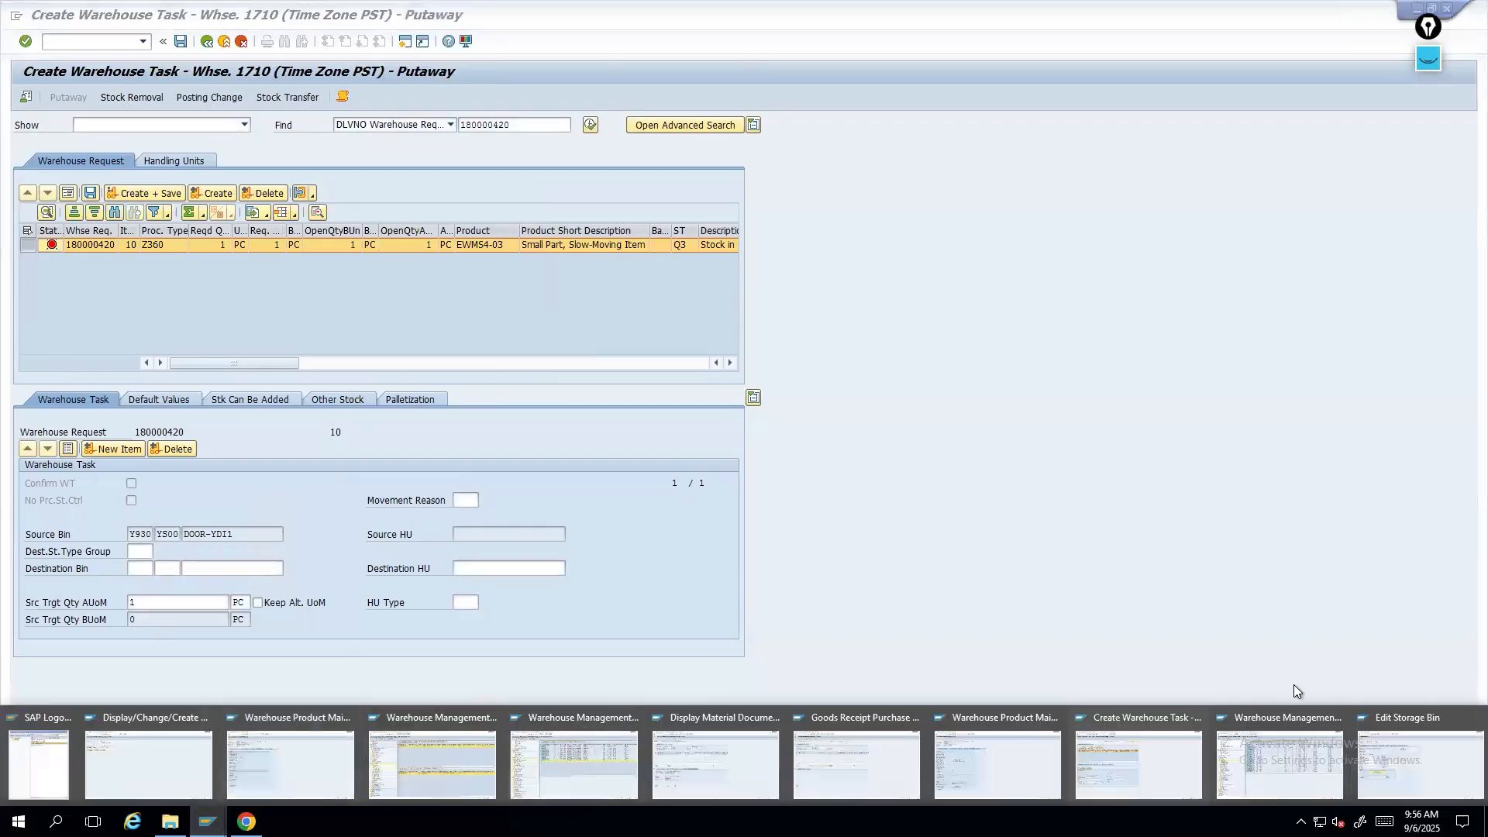
pyautogui.click(675, 758)
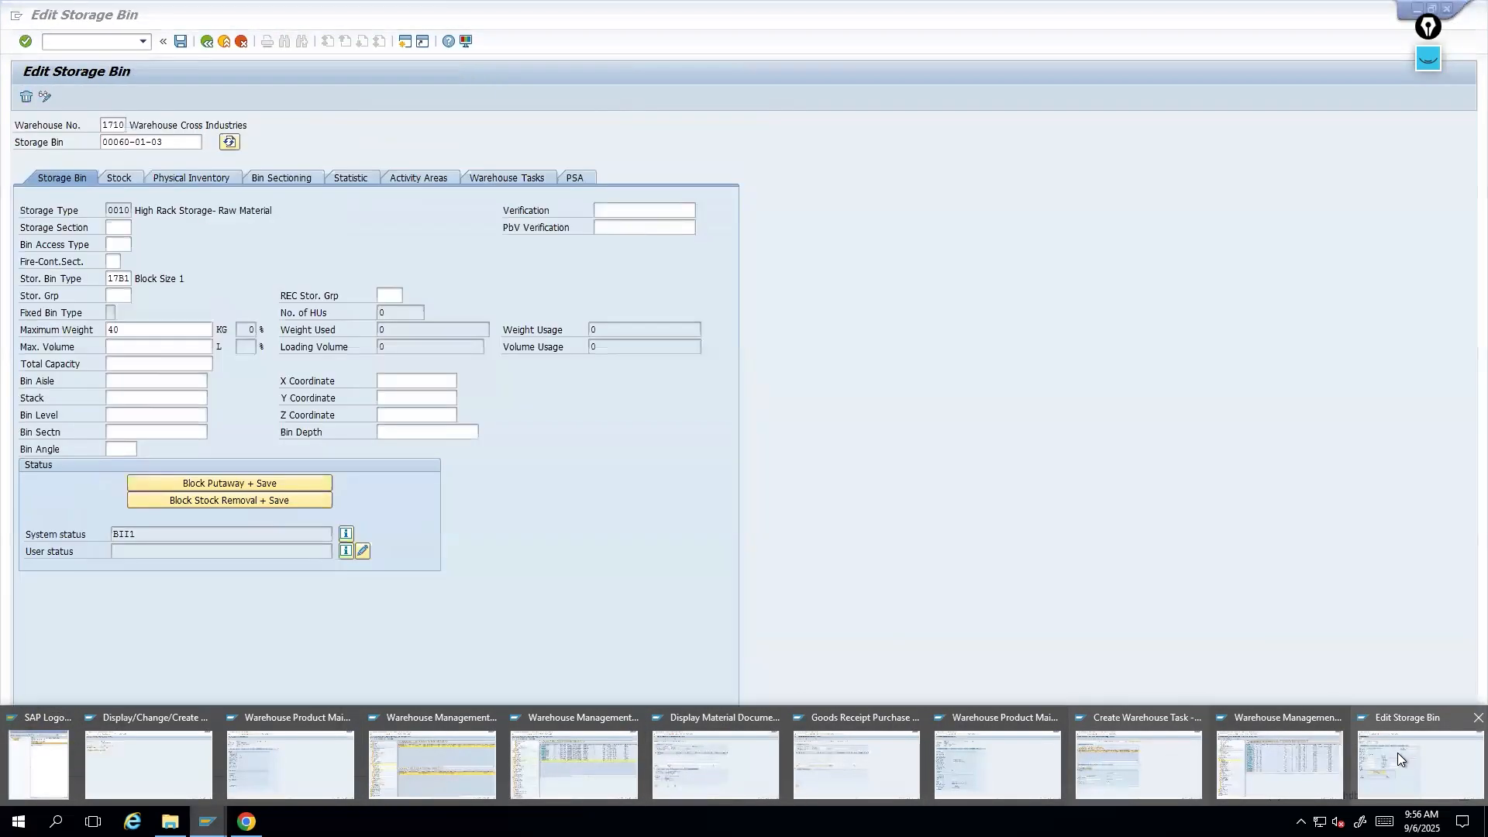
pyautogui.click(1397, 752)
pyautogui.click(58, 40)
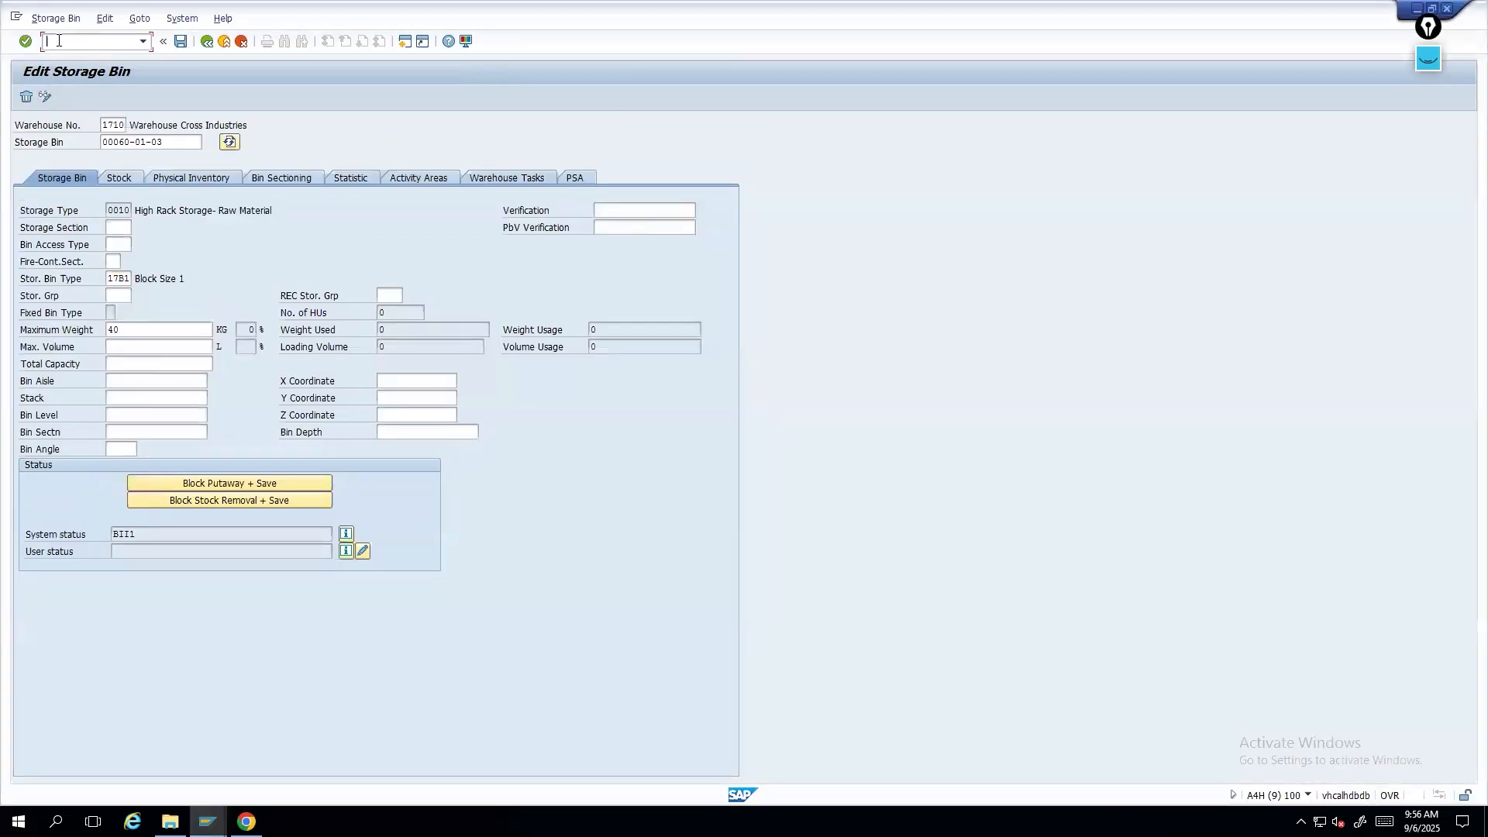
pyautogui.write('/nspro')
pyautogui.press('Return')
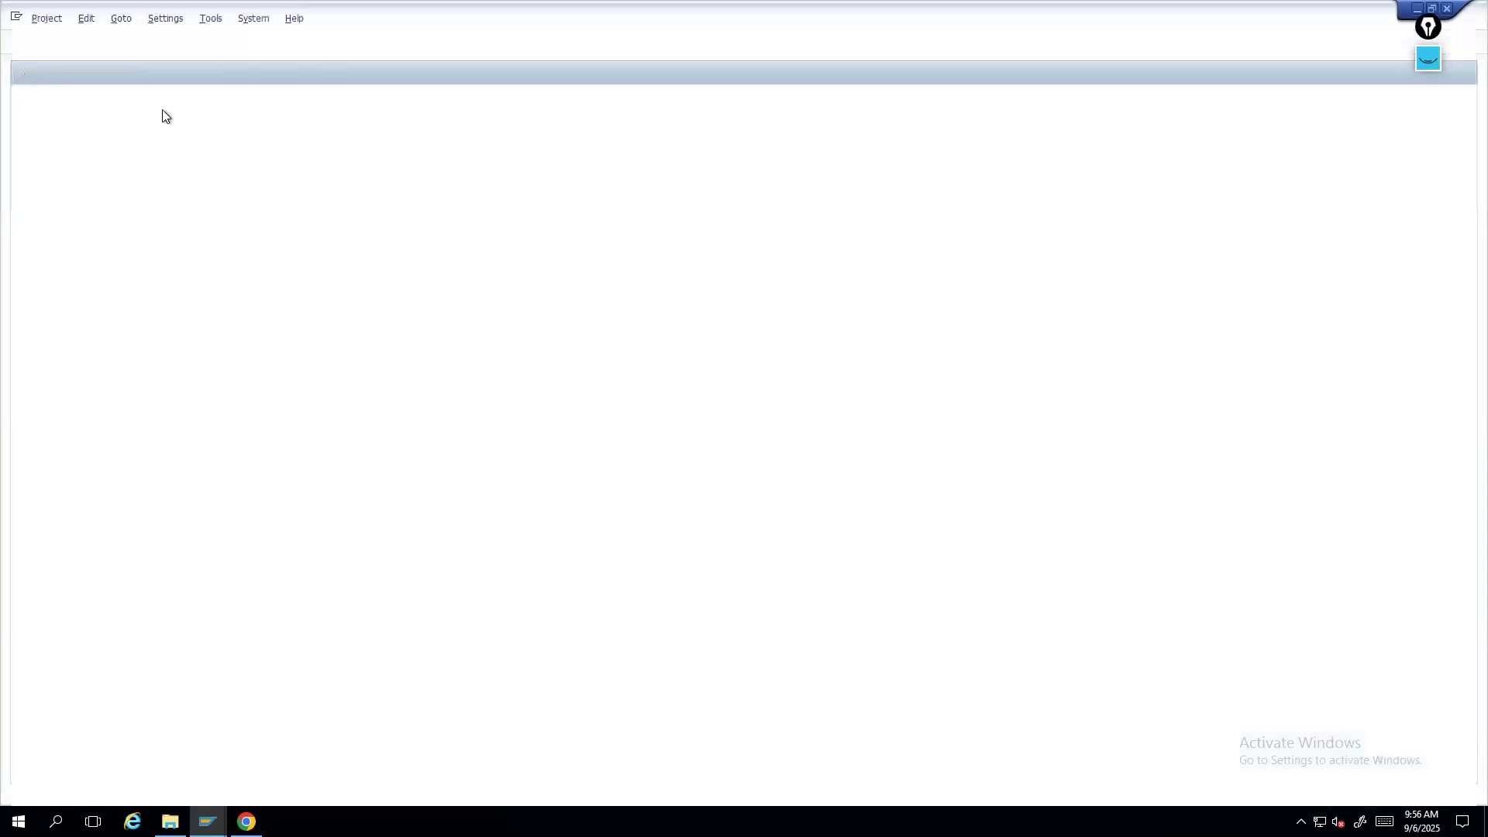
pyautogui.press('F5')
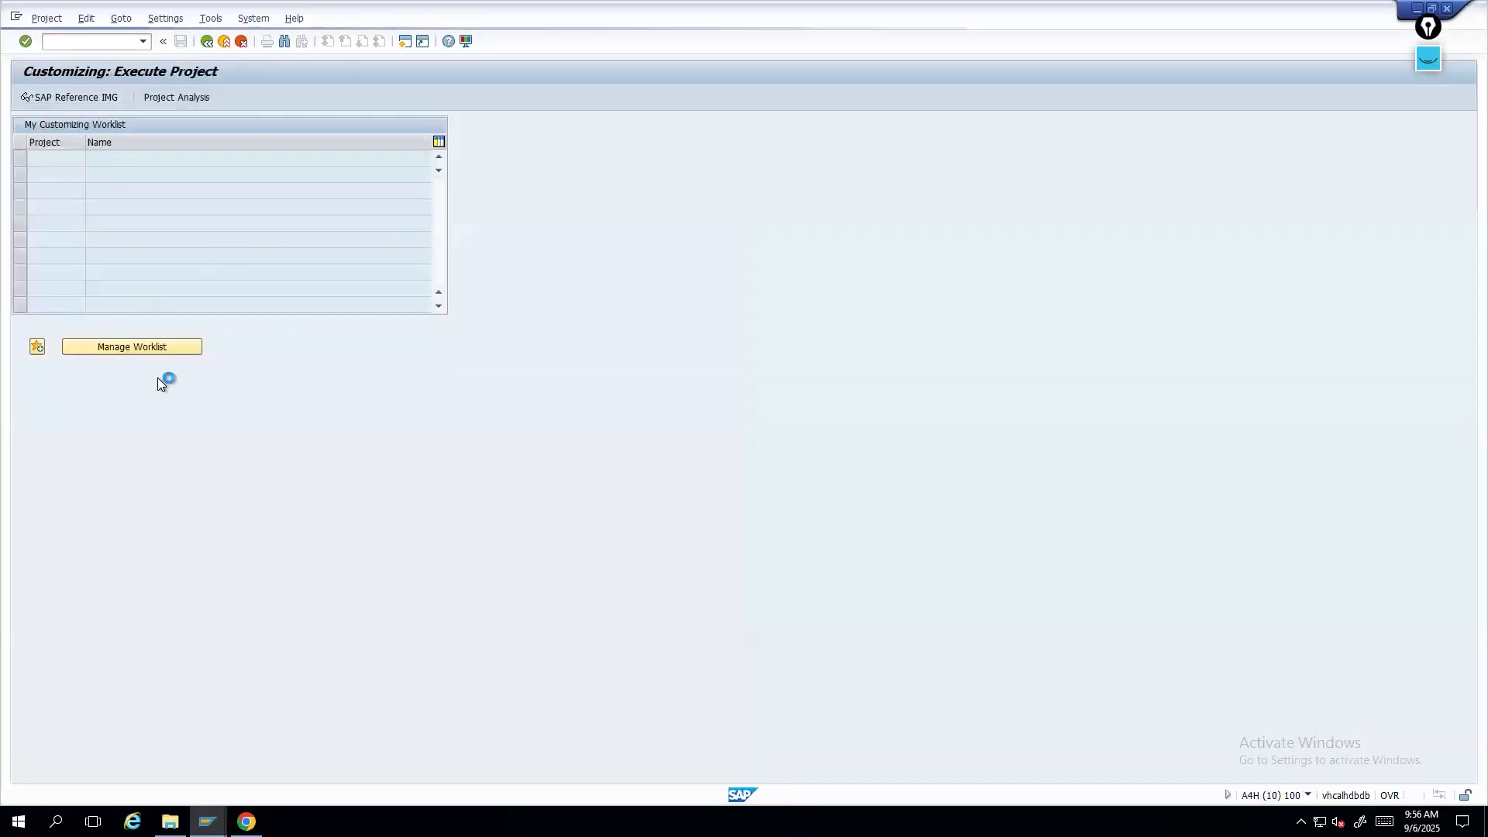
pyautogui.click(124, 418)
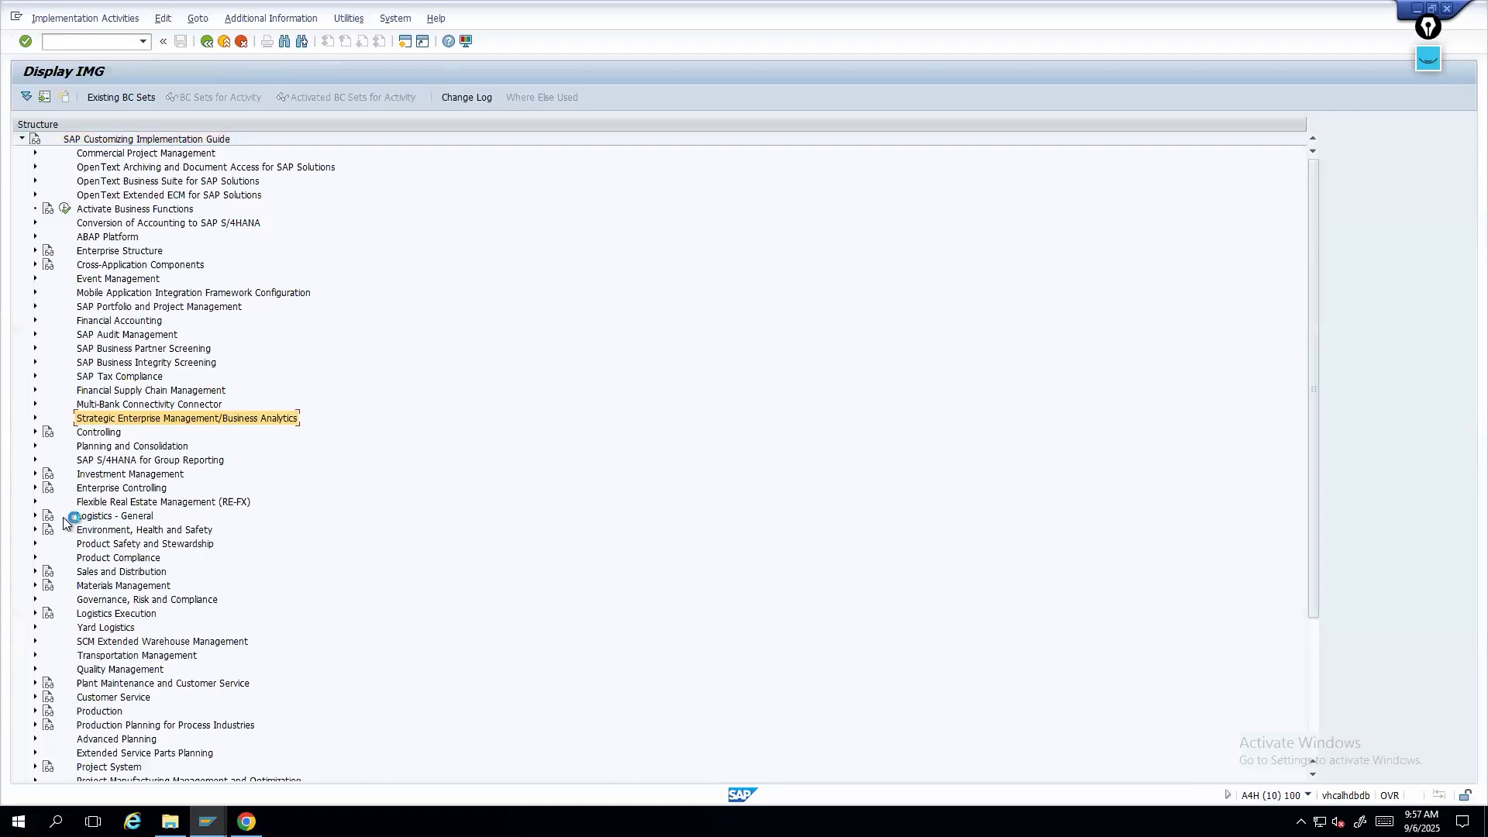
# - Expand SCM Extended Warehouse Management > Extended Warehouse Management > Master Data and open Define Storage Types
pyautogui.scroll(-3, 128, 496)
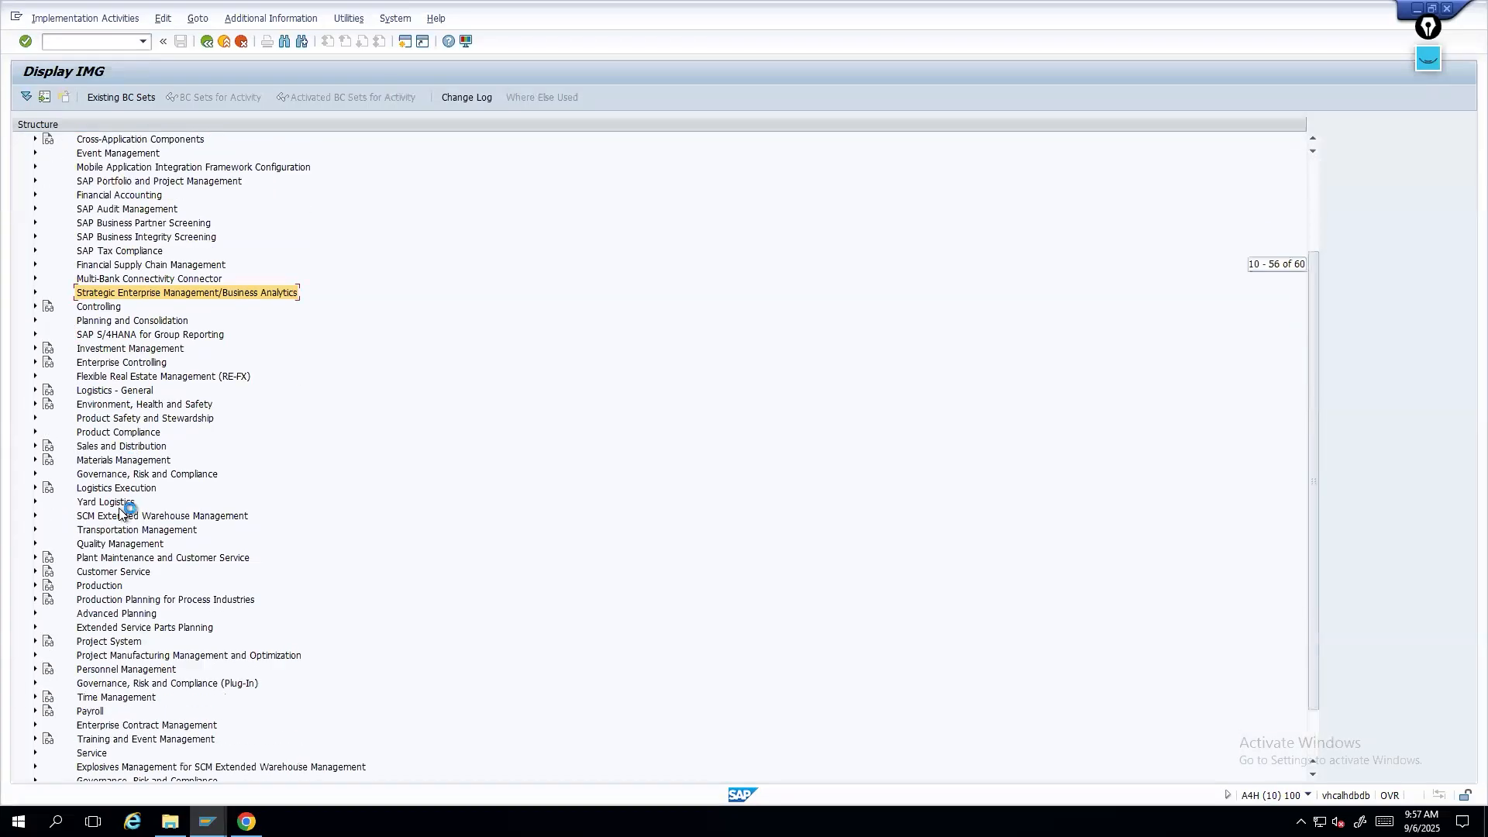
pyautogui.click(35, 516)
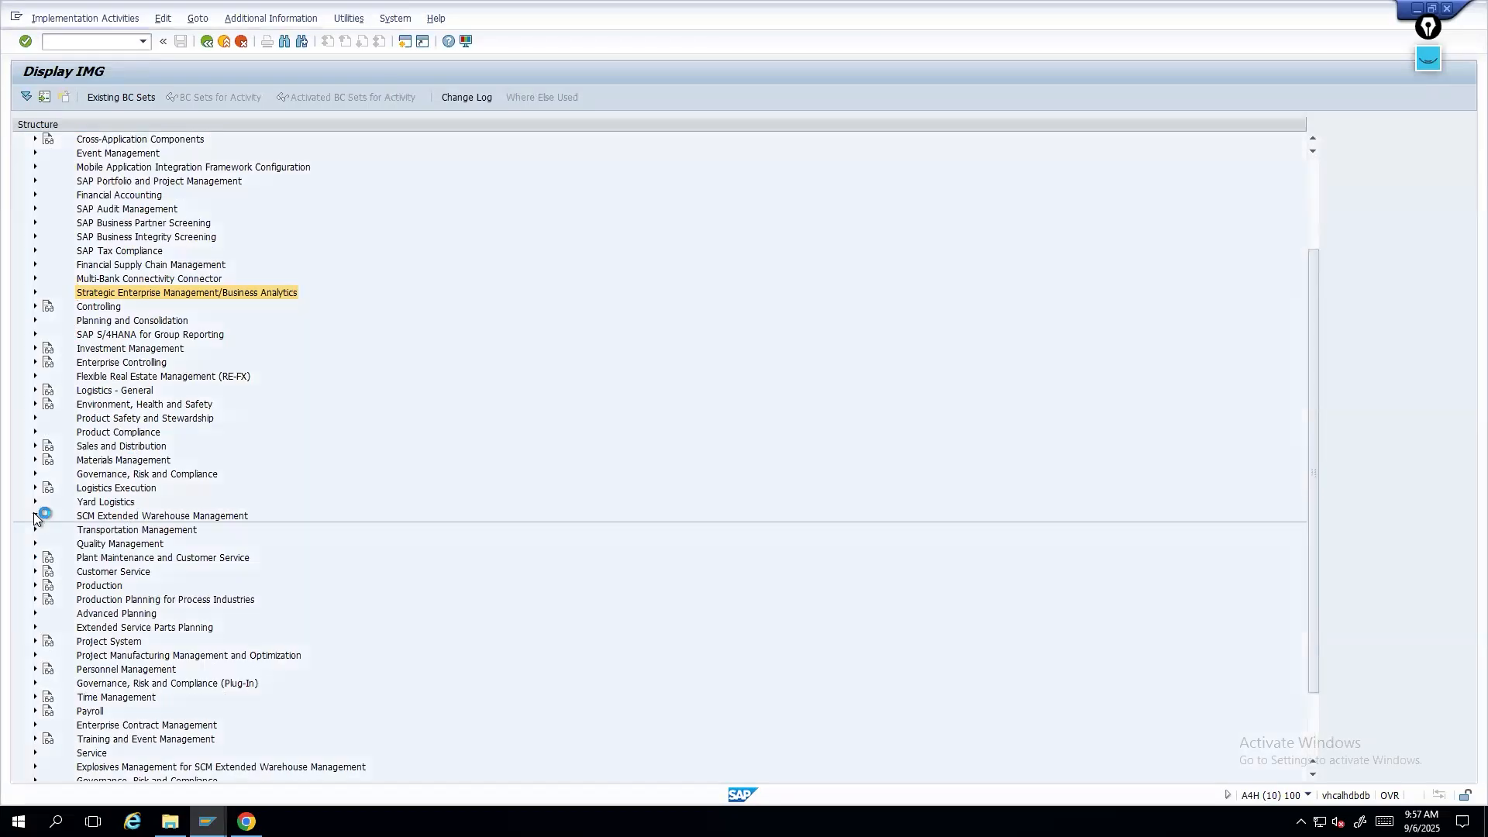
pyautogui.click(48, 528)
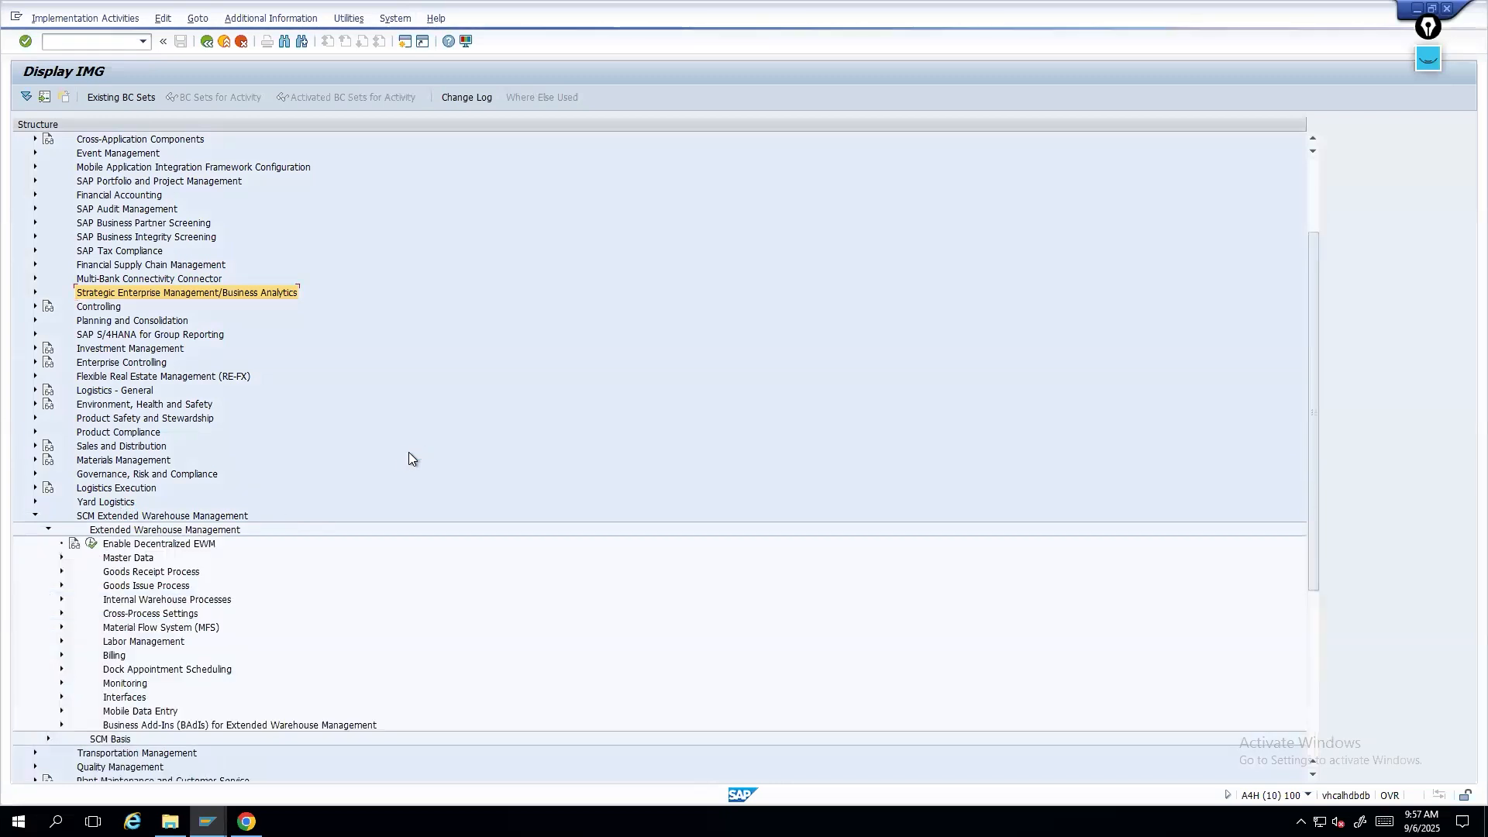
pyautogui.scroll(-2, 319, 565)
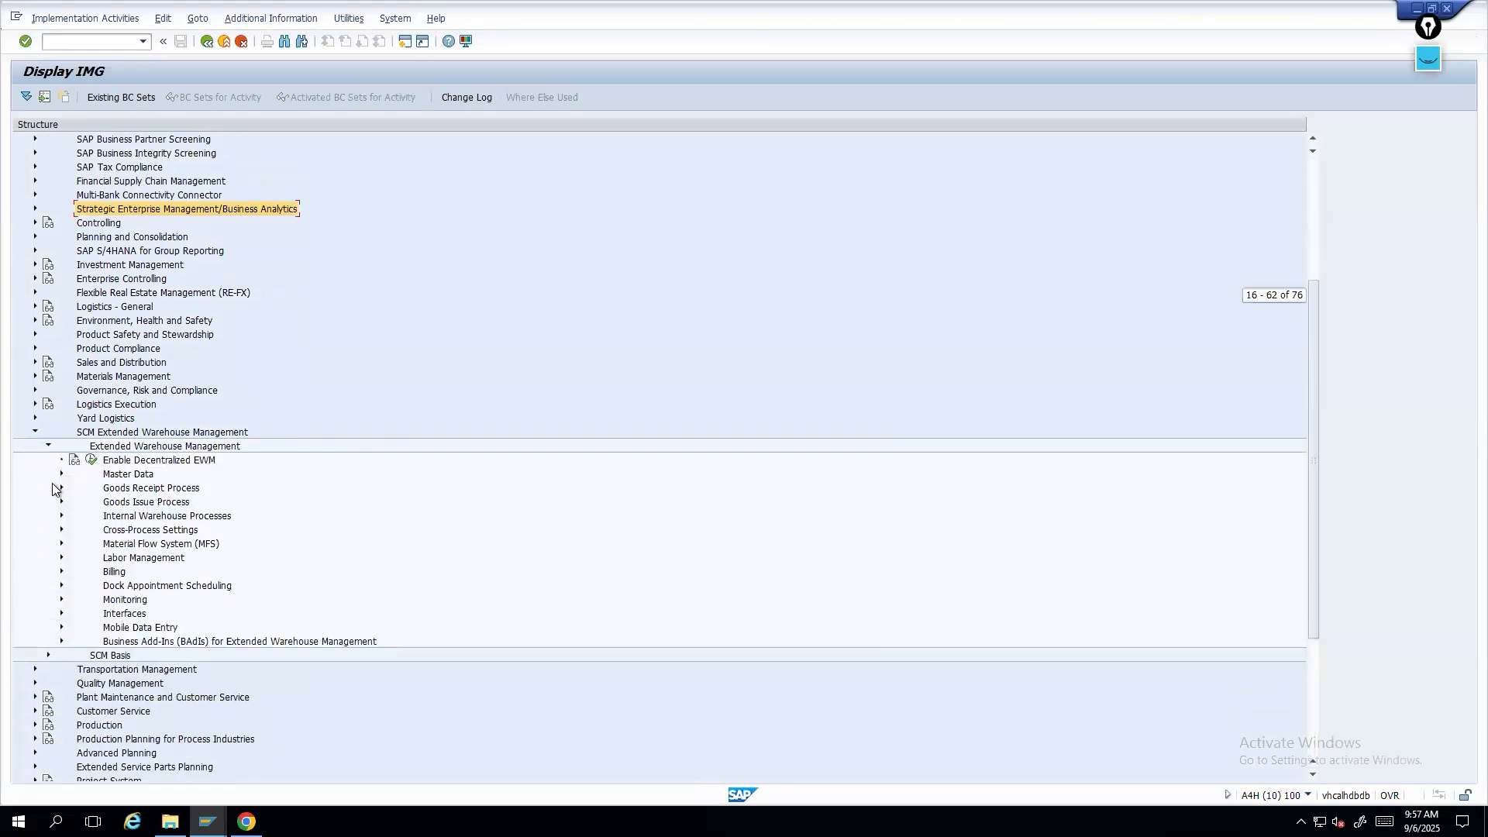
pyautogui.click(62, 474)
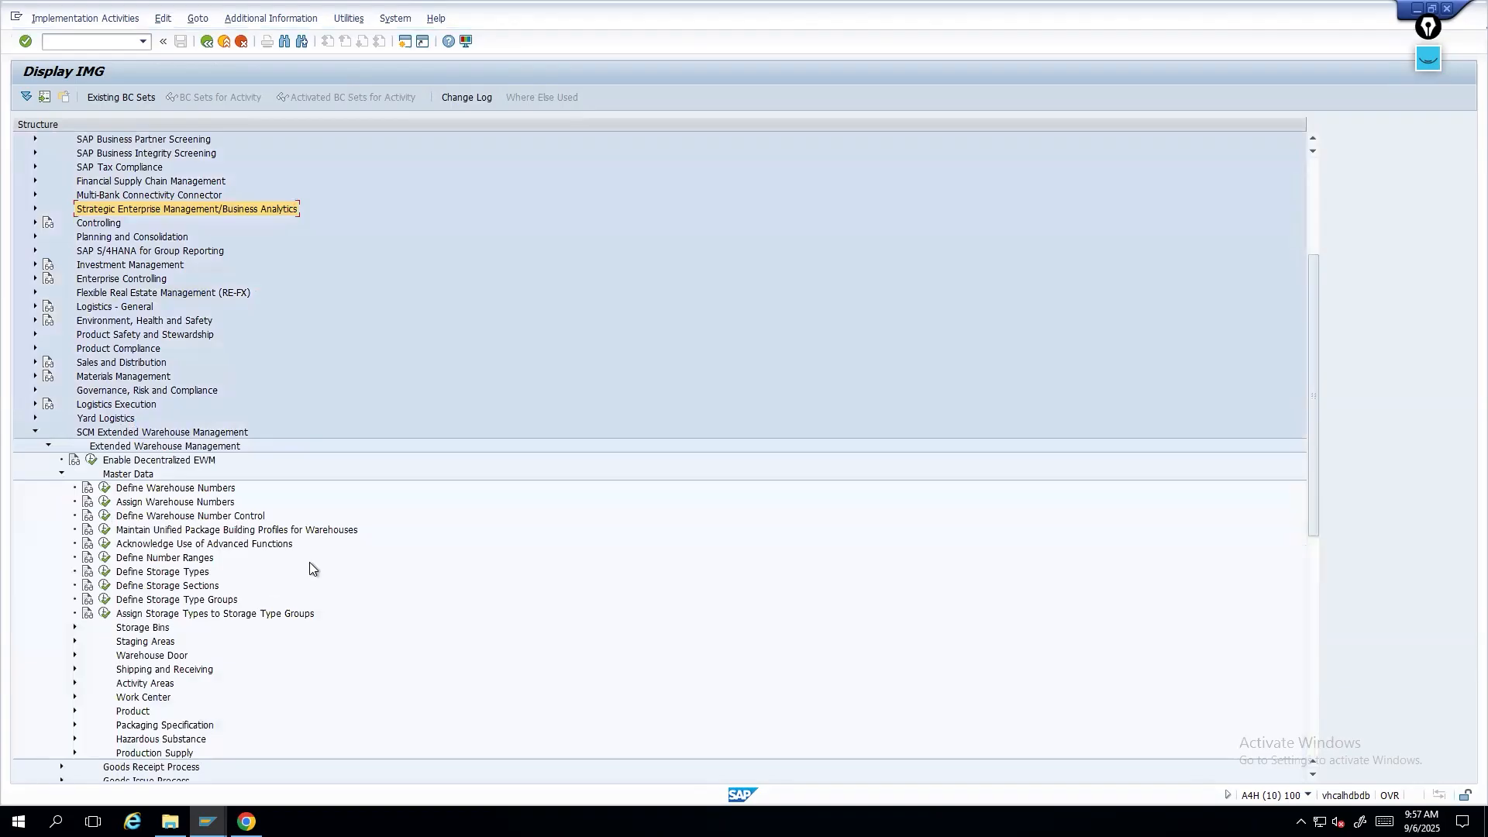
pyautogui.click(105, 571)
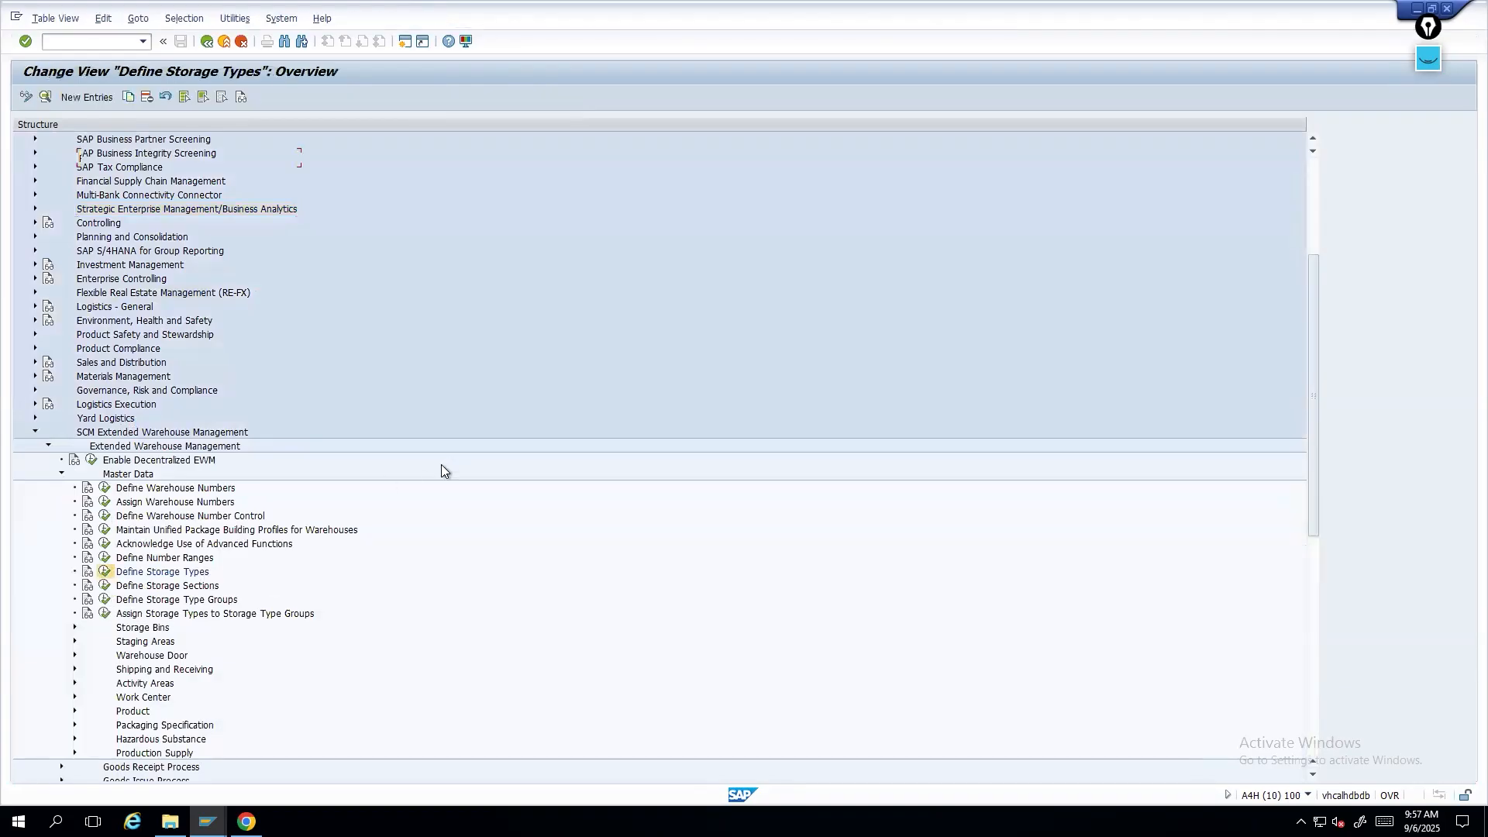
# - Position the storage type list at the entries of warehouse 1710
pyautogui.click(150, 775)
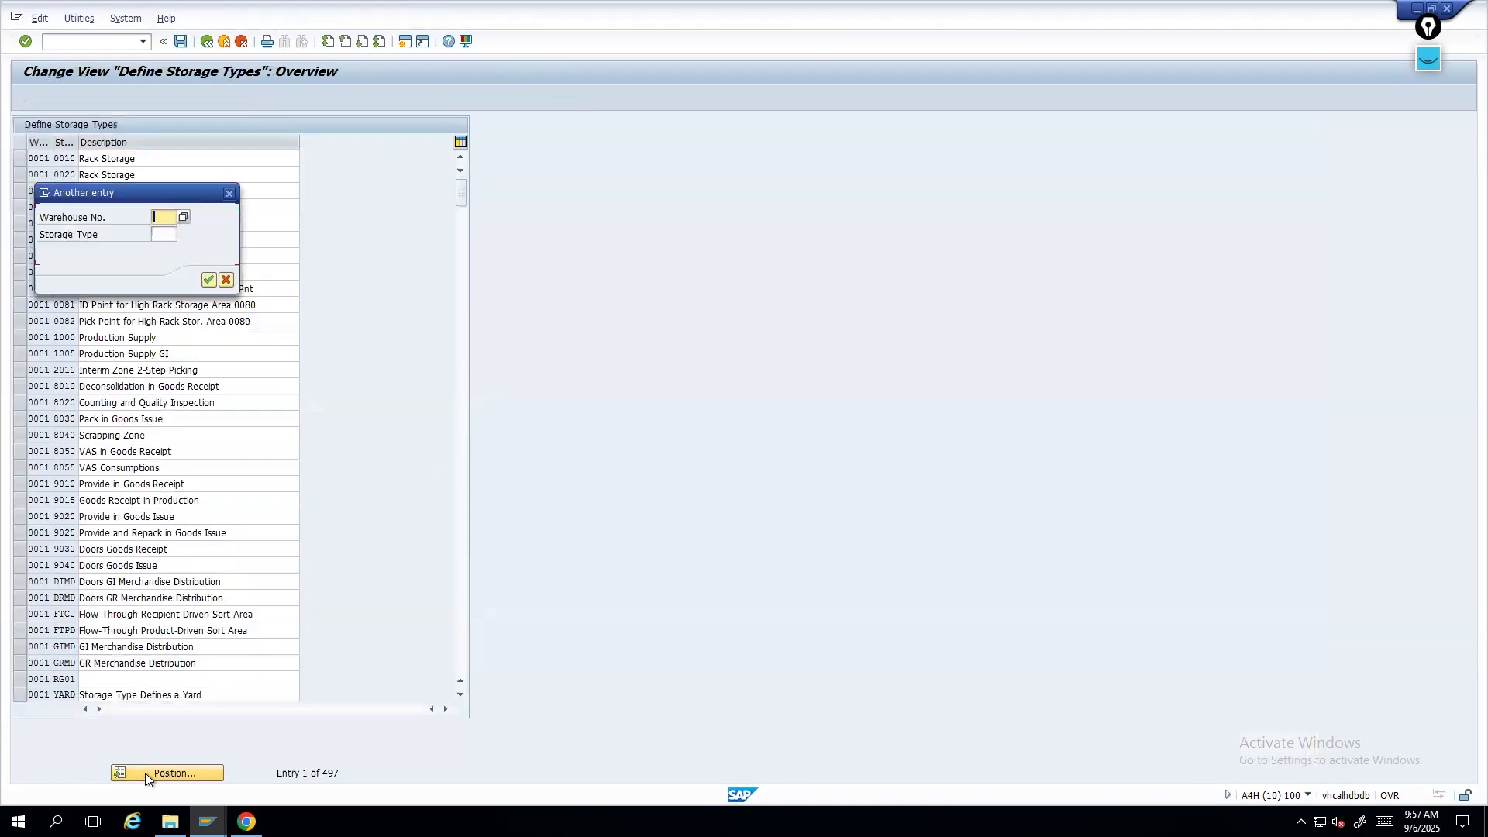
pyautogui.write('a171')
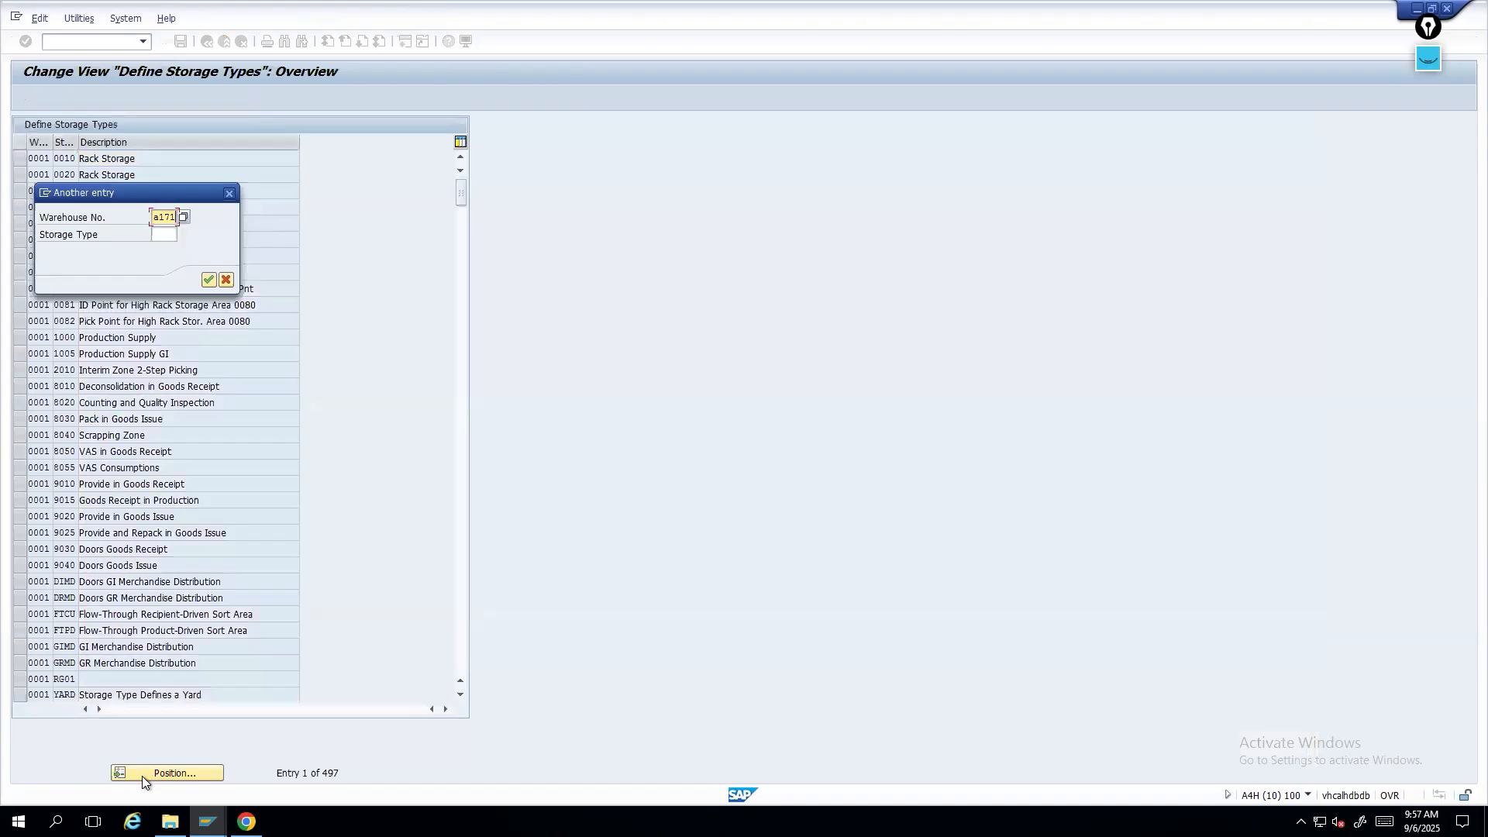
pyautogui.press('Return')
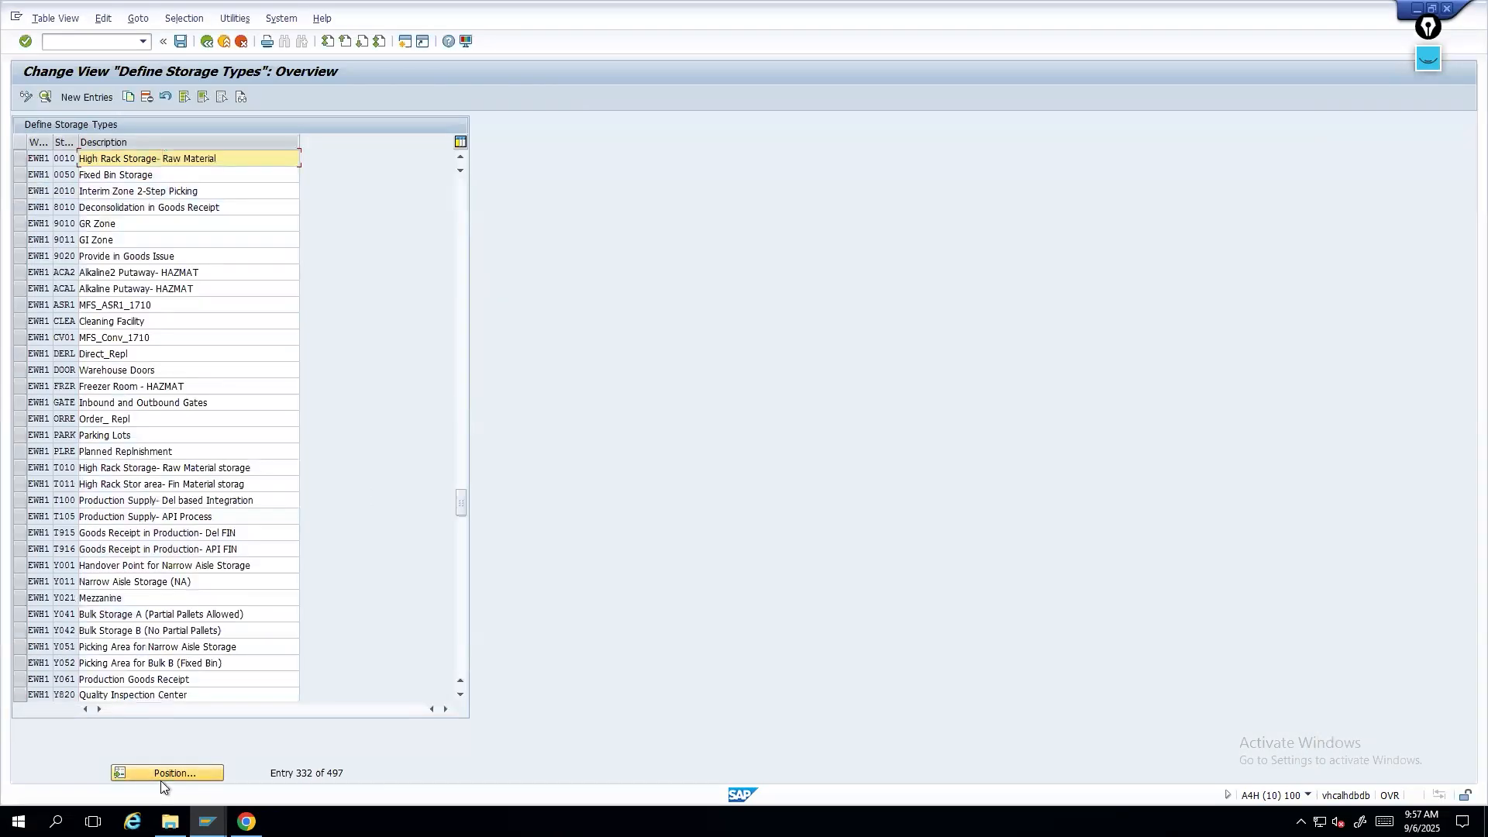
pyautogui.click(162, 773)
pyautogui.write('EWH1')
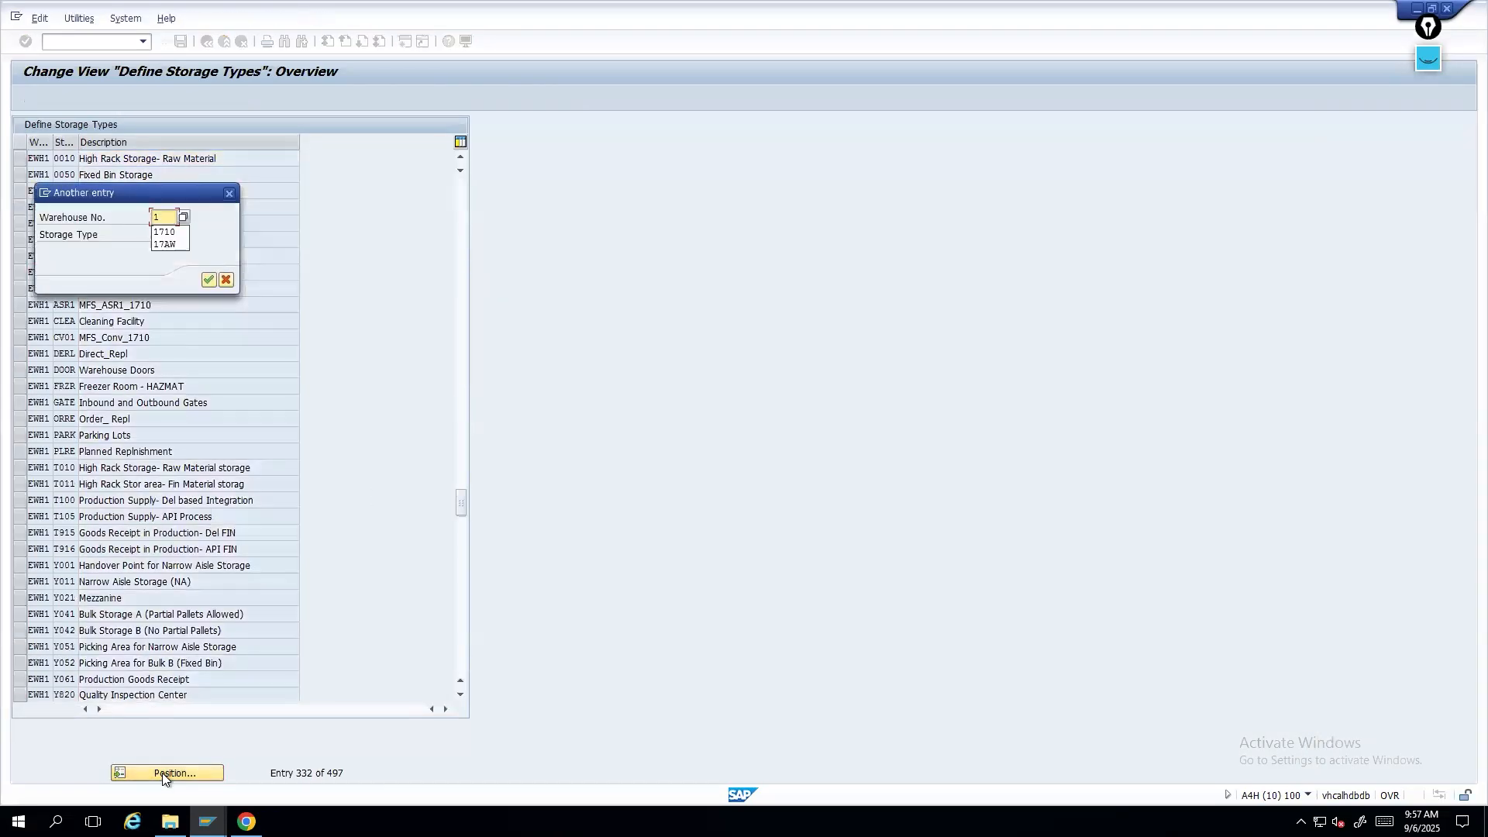
pyautogui.press('Return')
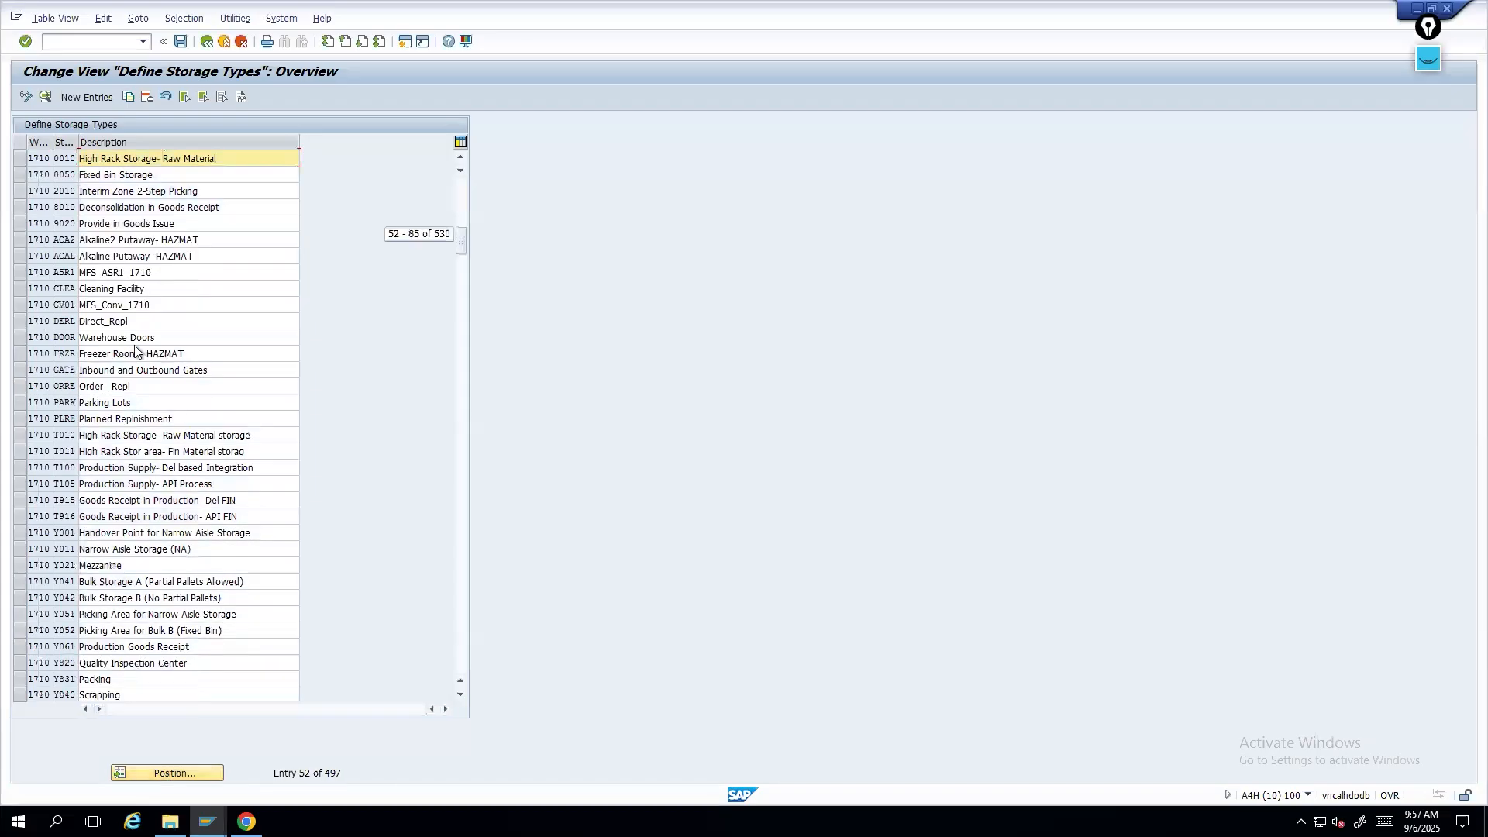
# - Copy storage type 0010 as new storage type Z019 with description 'High Rack Storage- Raw Material scll01'
pyautogui.click(21, 160)
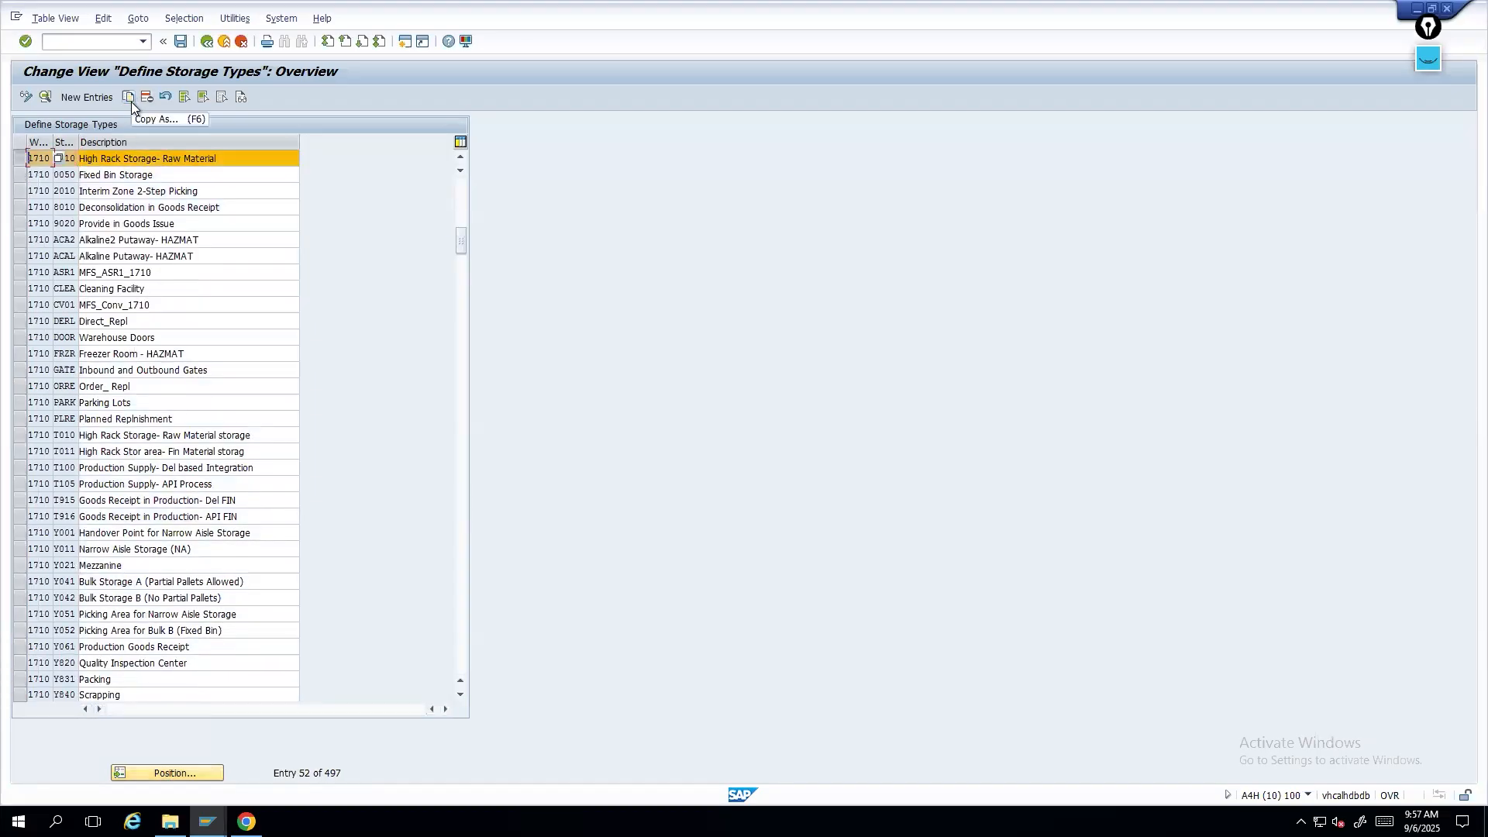
pyautogui.click(129, 99)
pyautogui.click(111, 144)
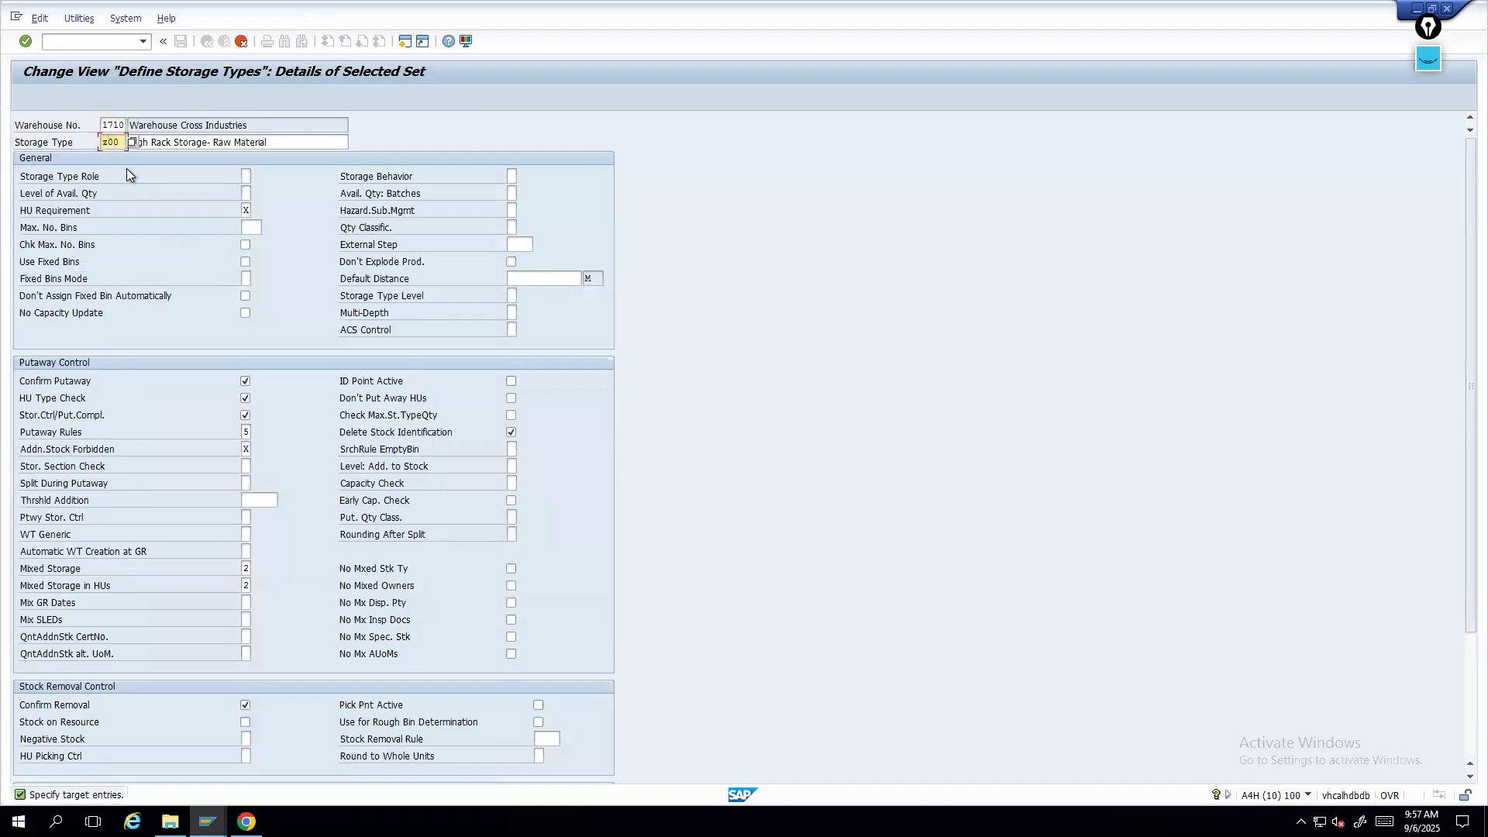
pyautogui.press('Tab')
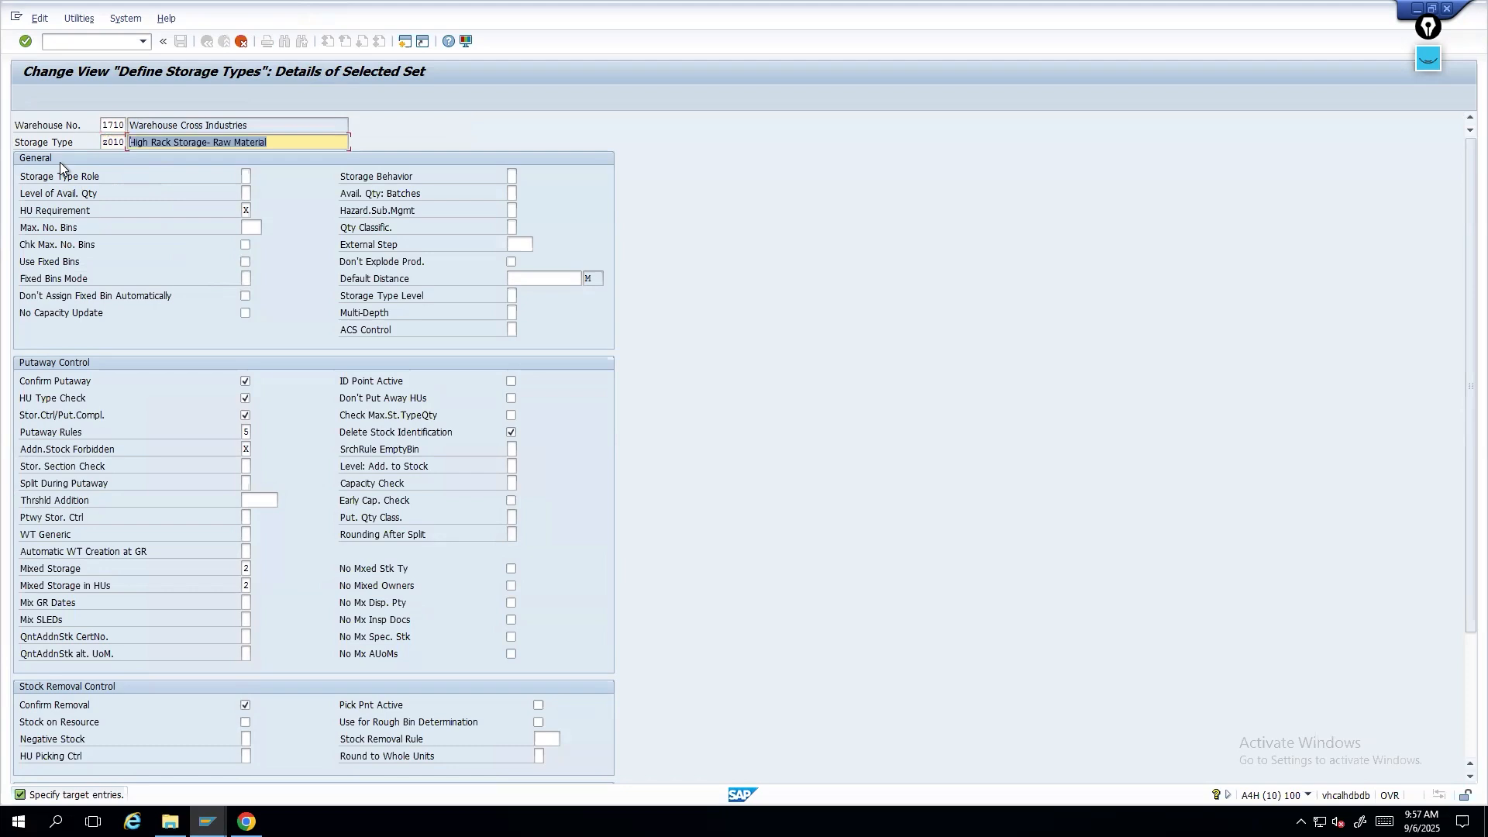
pyautogui.click(301, 145)
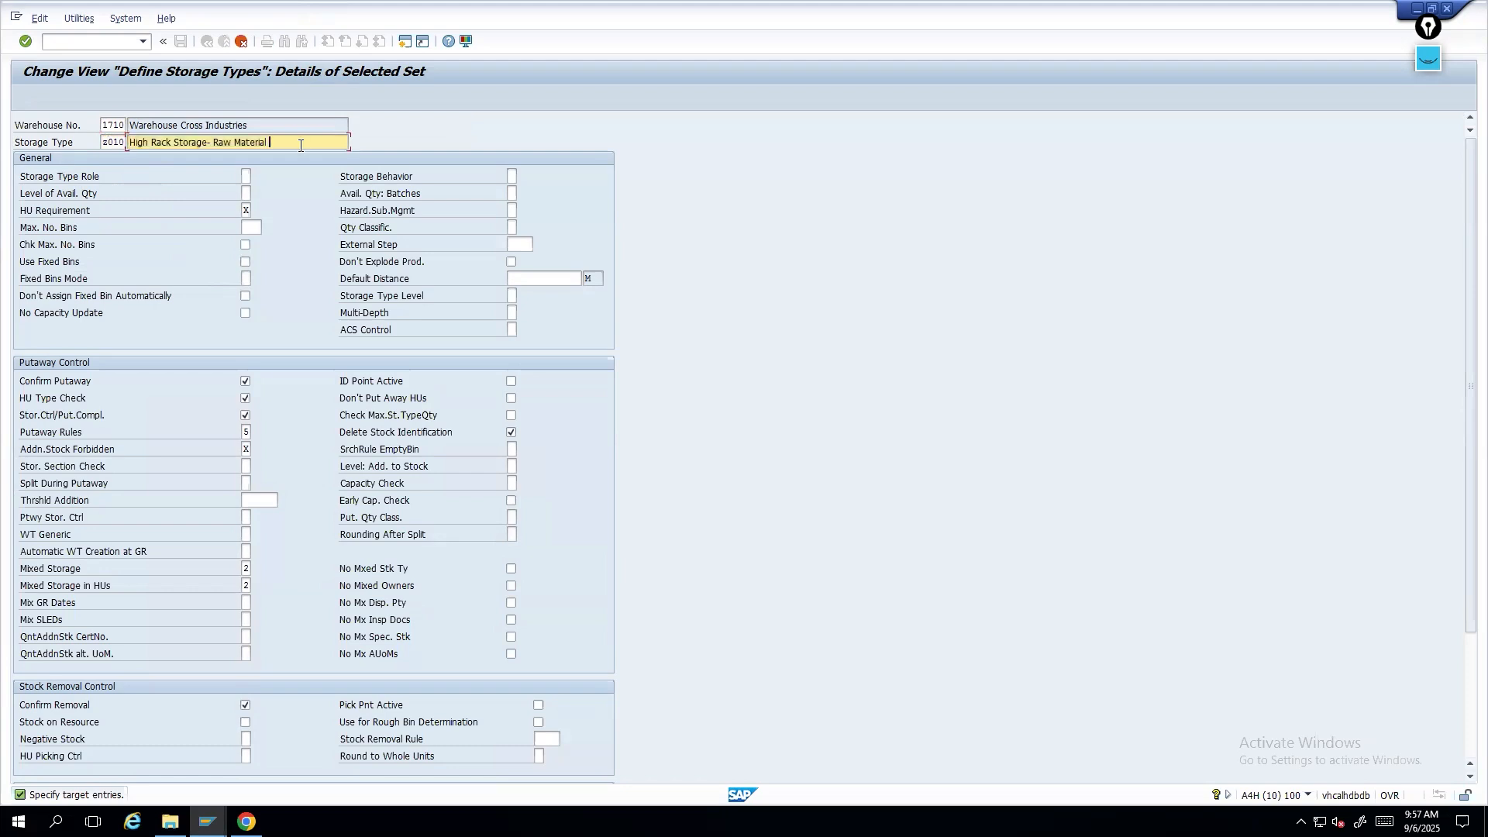
pyautogui.write('sc')
pyautogui.write('ll01')
pyautogui.press('Return')
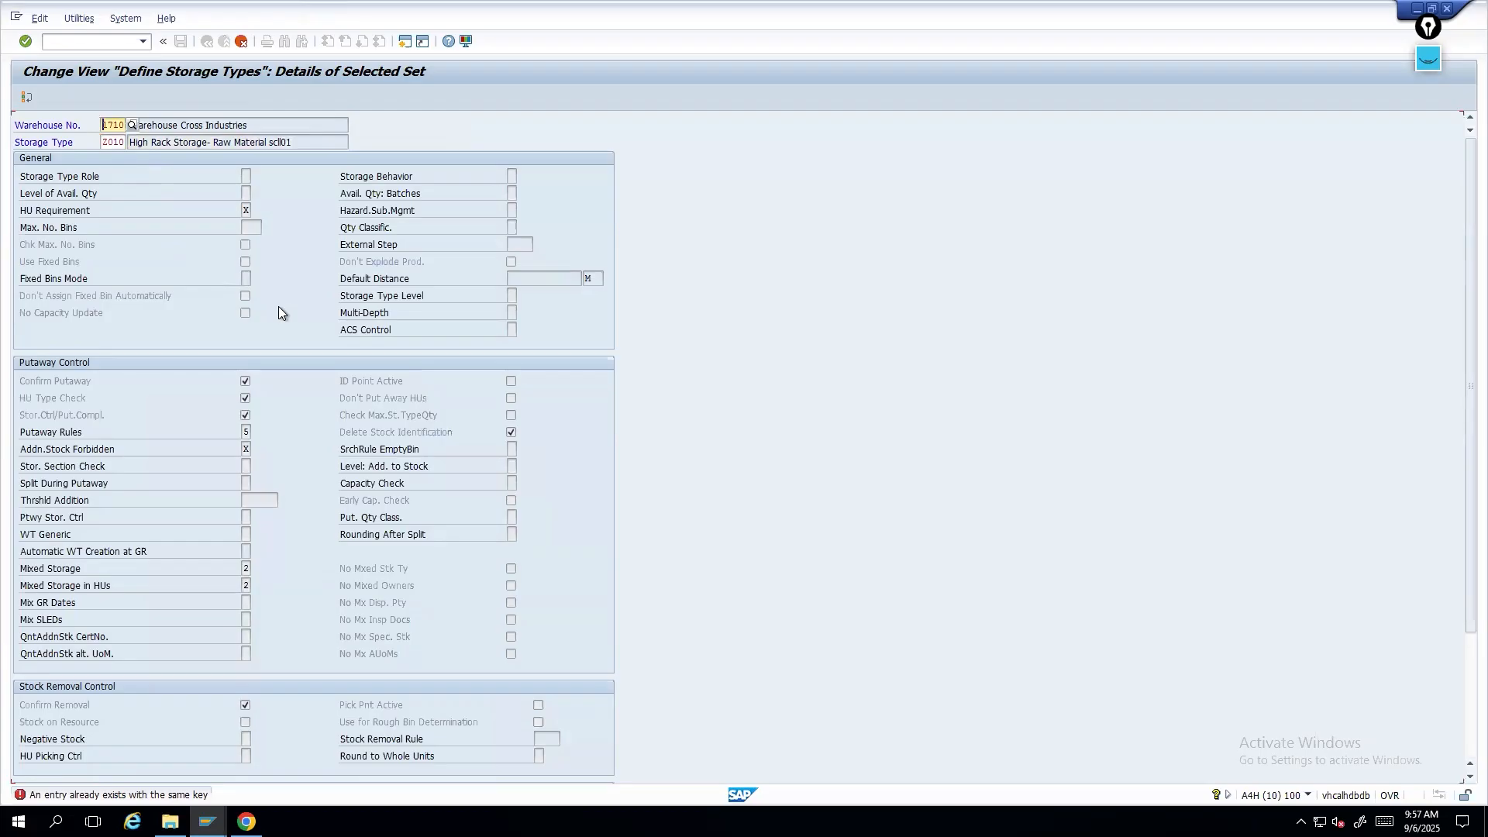
pyautogui.press('Tab')
pyautogui.press('Return')
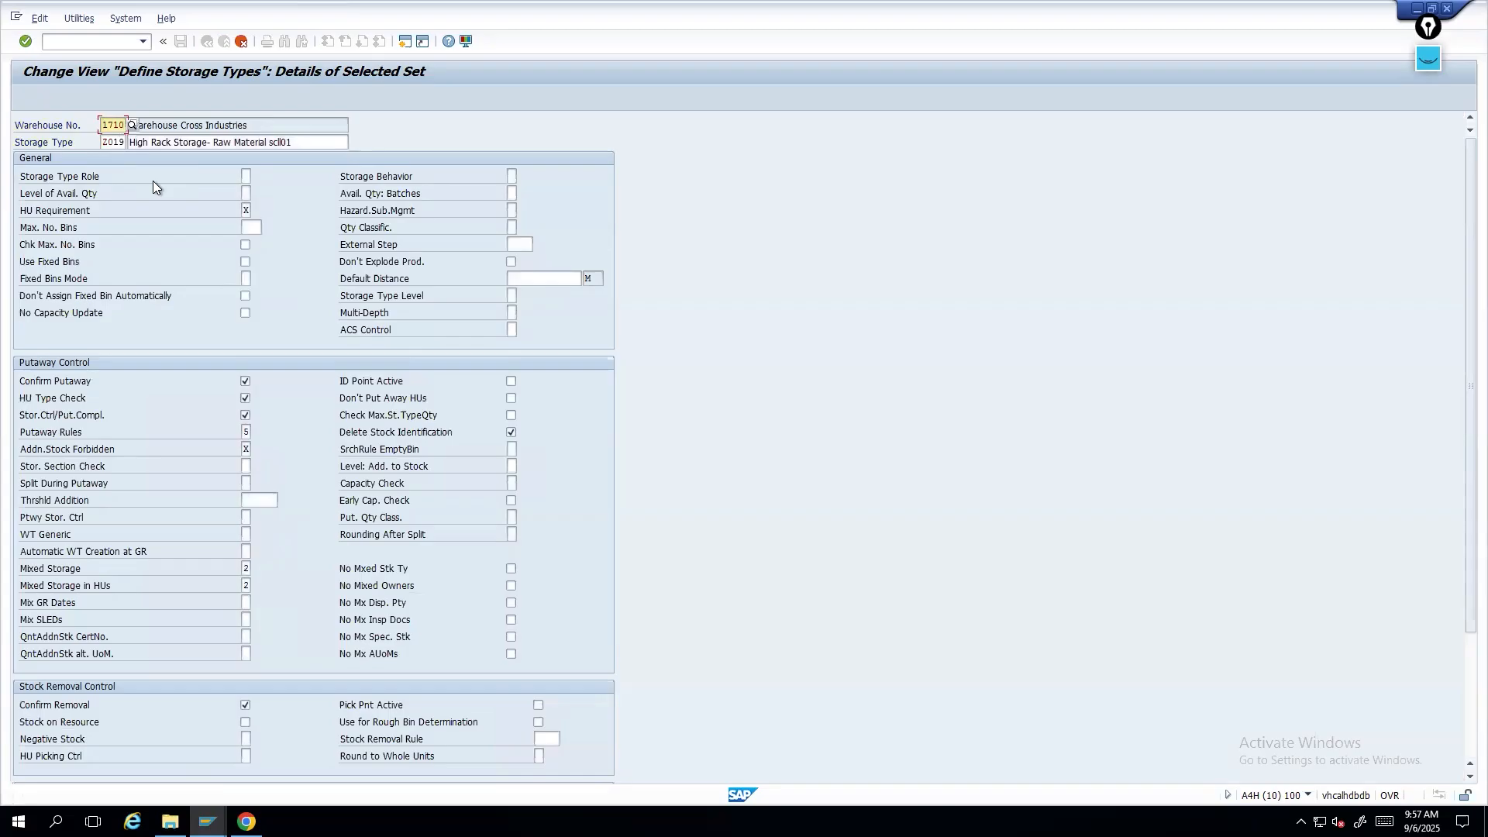
# - Return to the overview and save the new storage type in customizing request A4HK900078
pyautogui.press('F3')
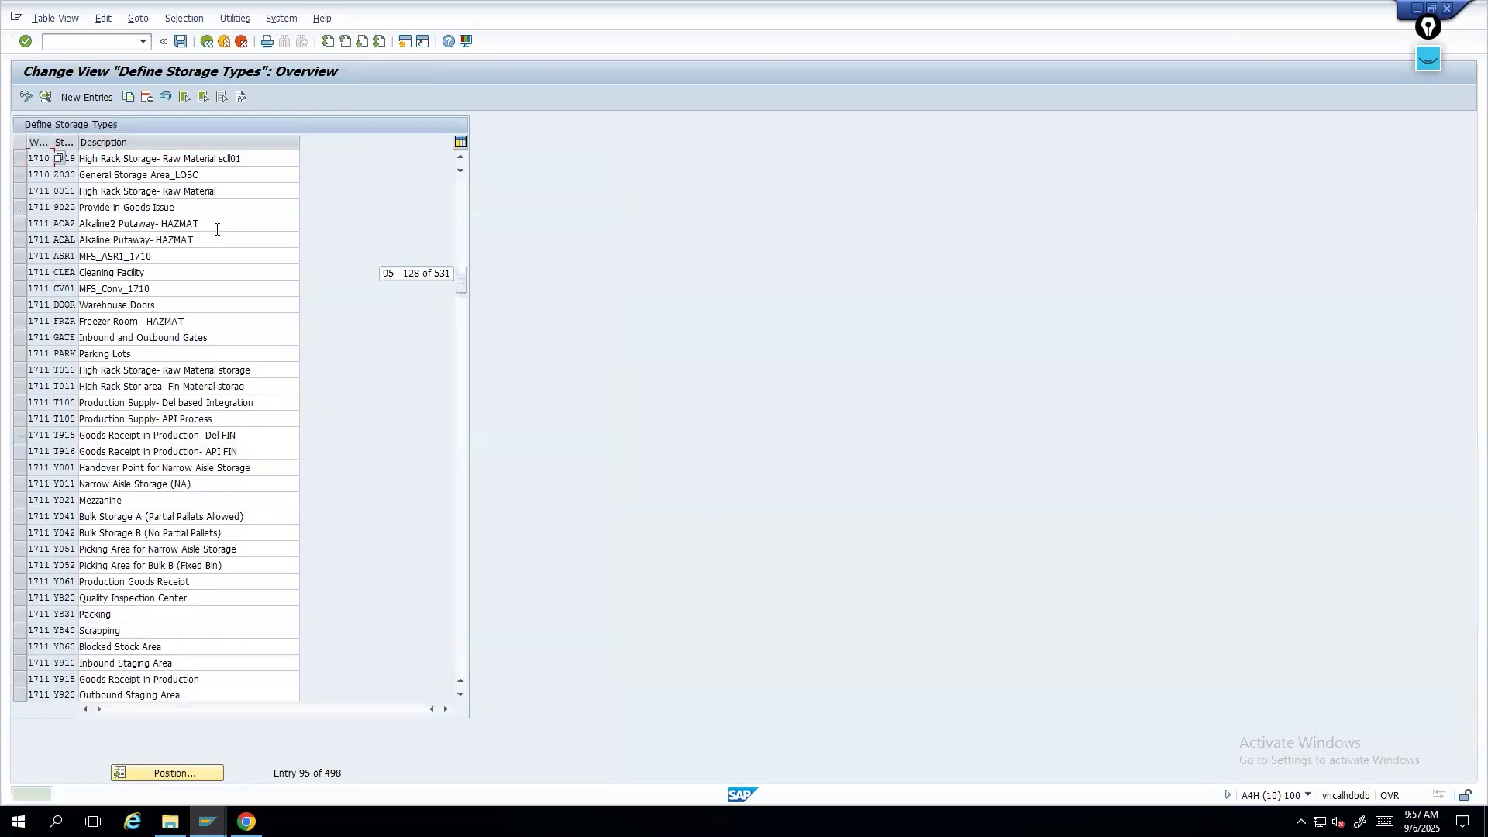
pyautogui.hotkey('ctrl', 's')
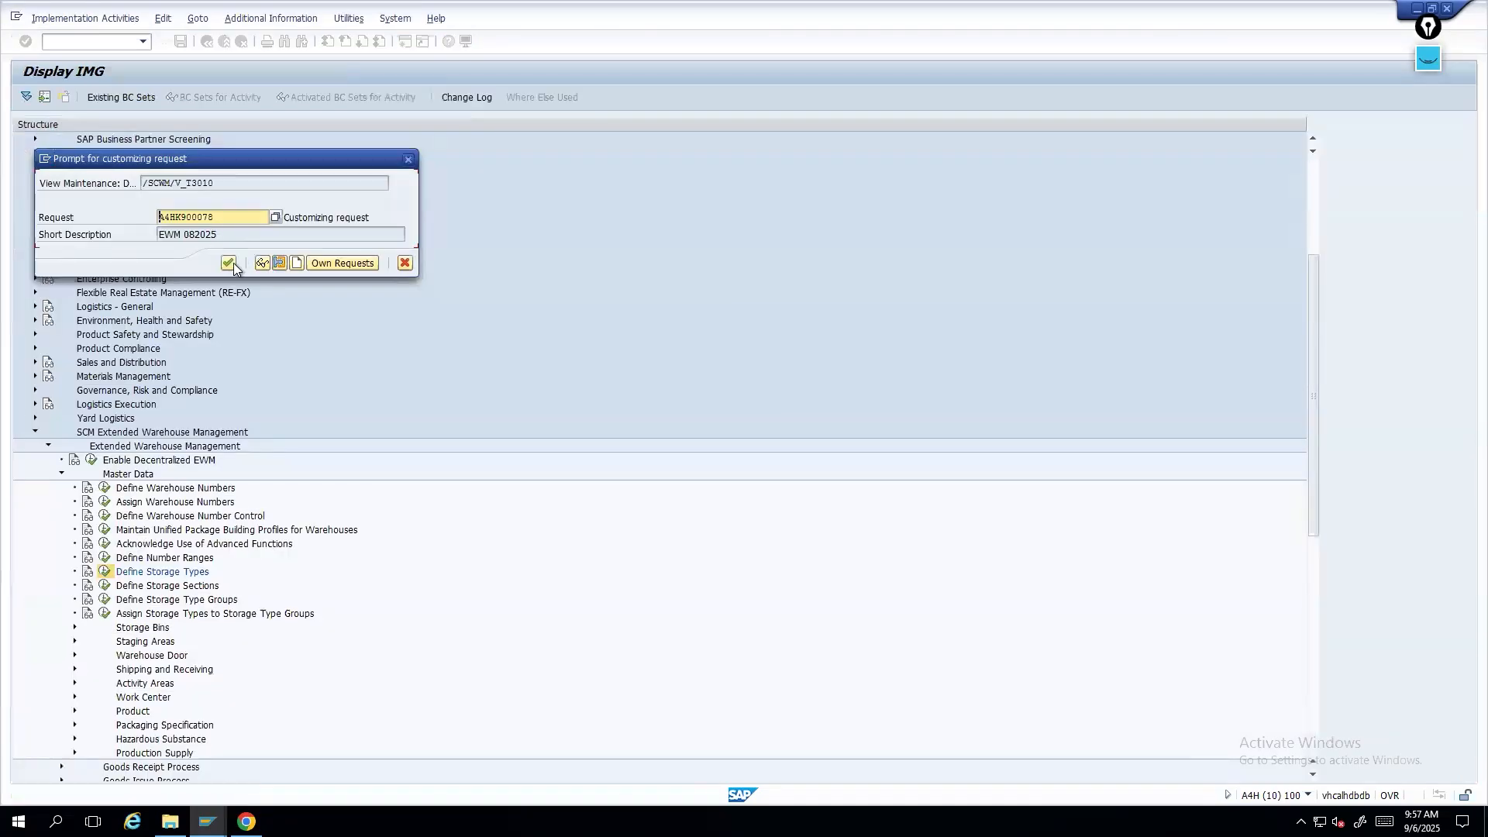
pyautogui.click(228, 263)
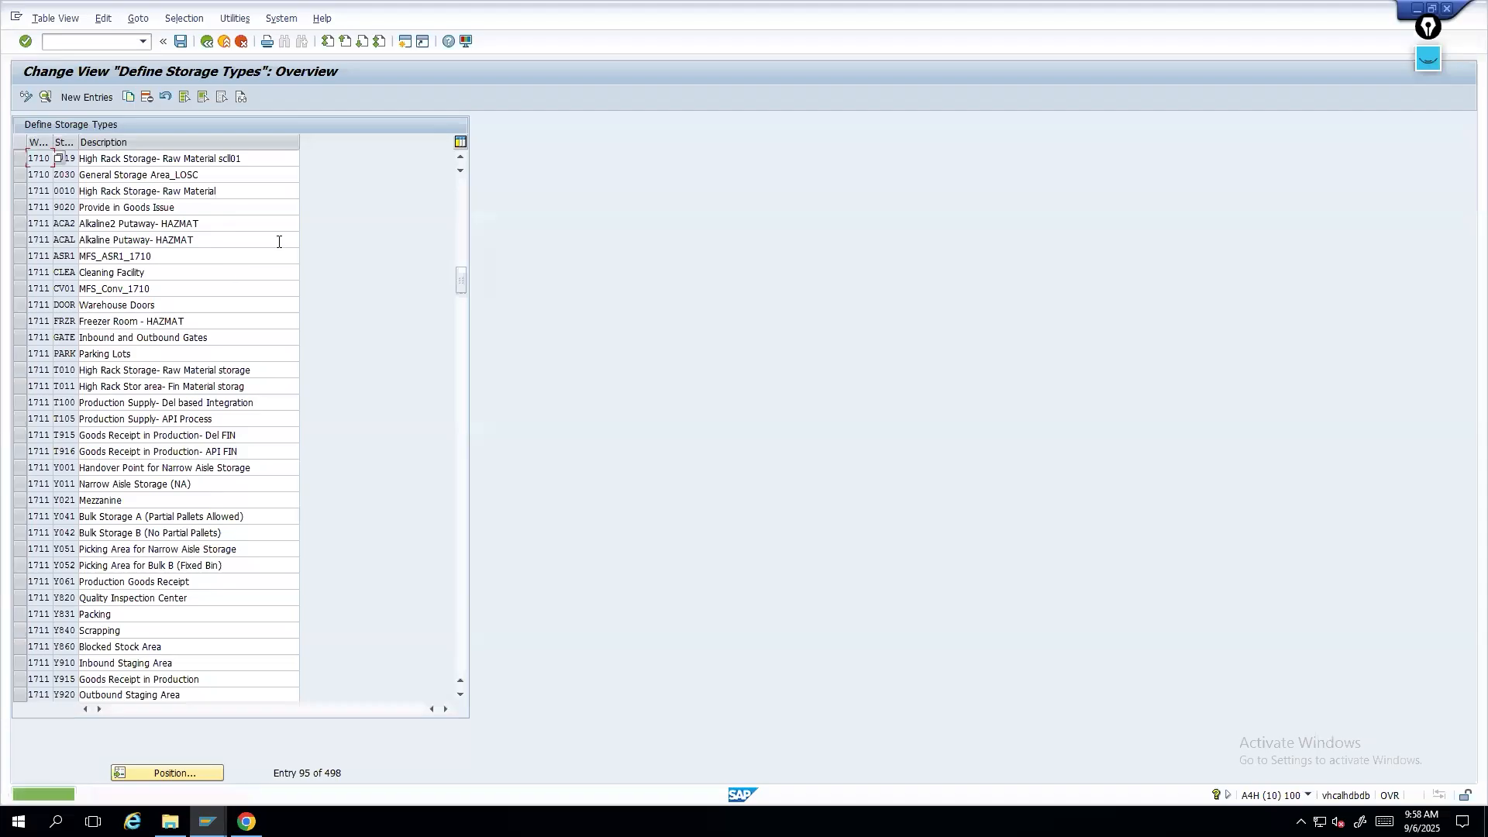
pyautogui.click(68, 37)
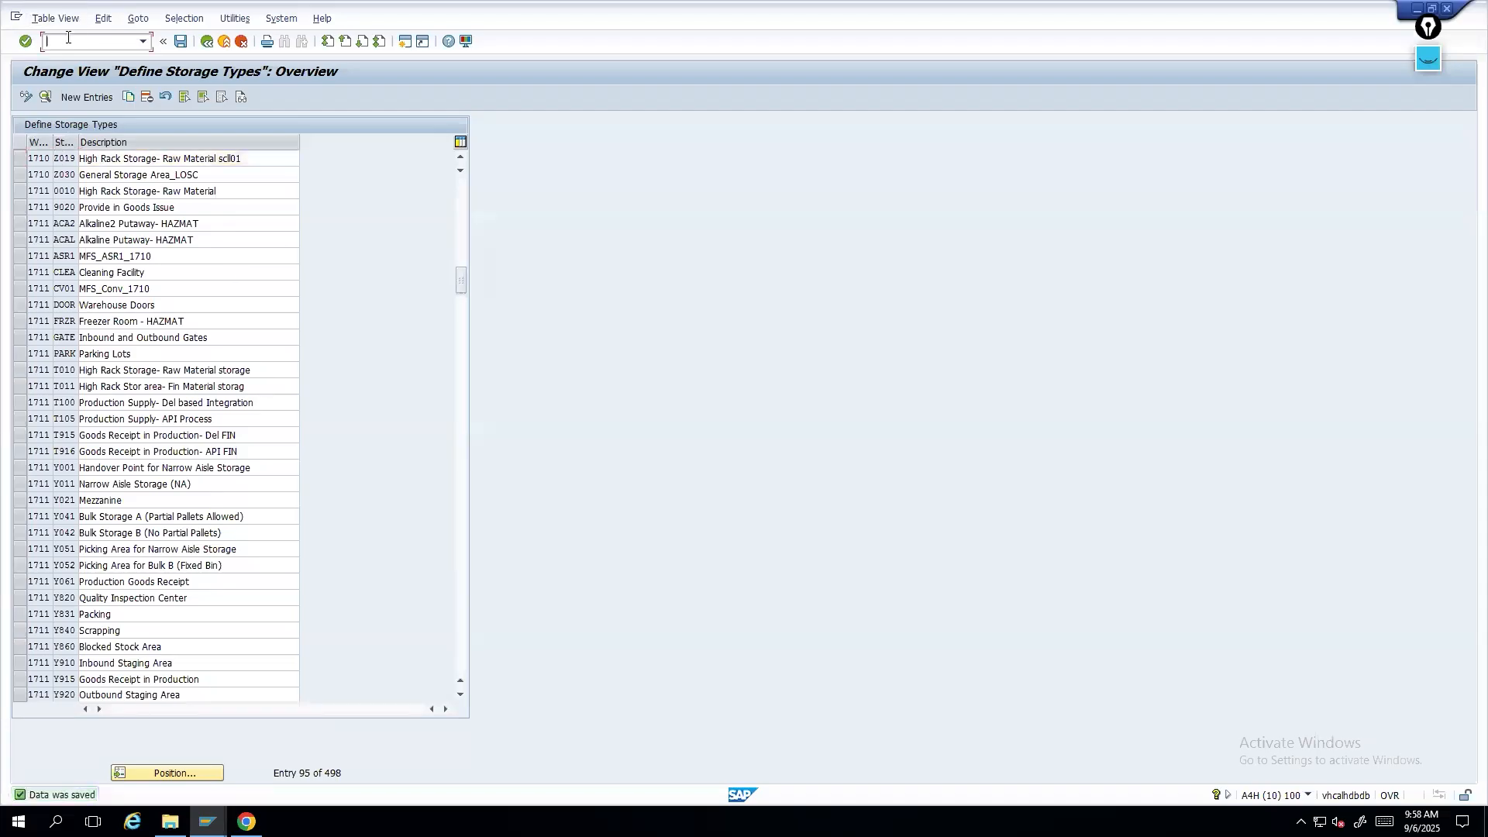
pyautogui.write('/o/scwm/la0')
pyautogui.press('Return')
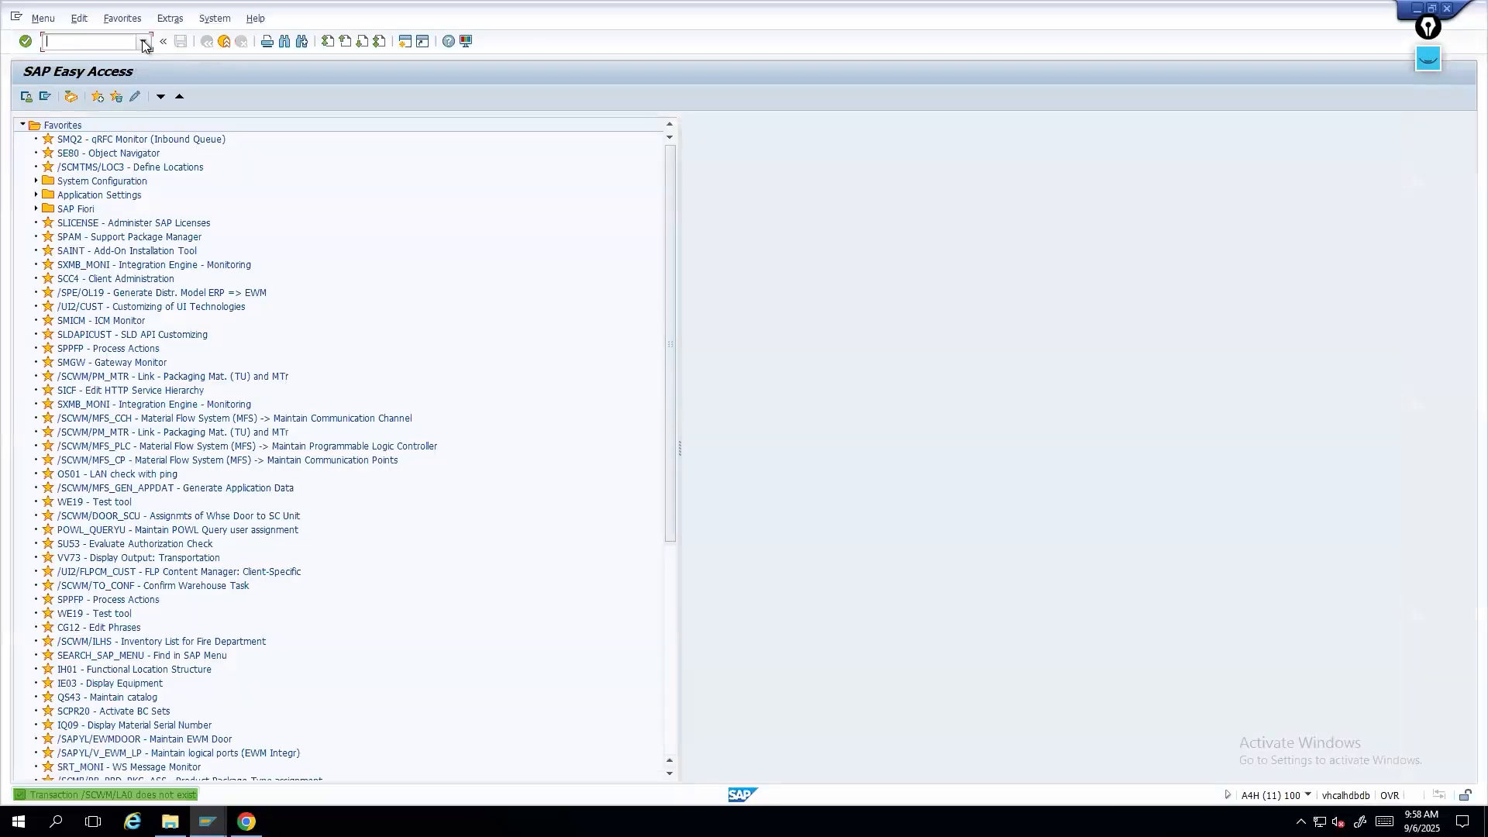
# - Open the Create Storage Bin transaction /n/scwm/ls01
pyautogui.click(143, 42)
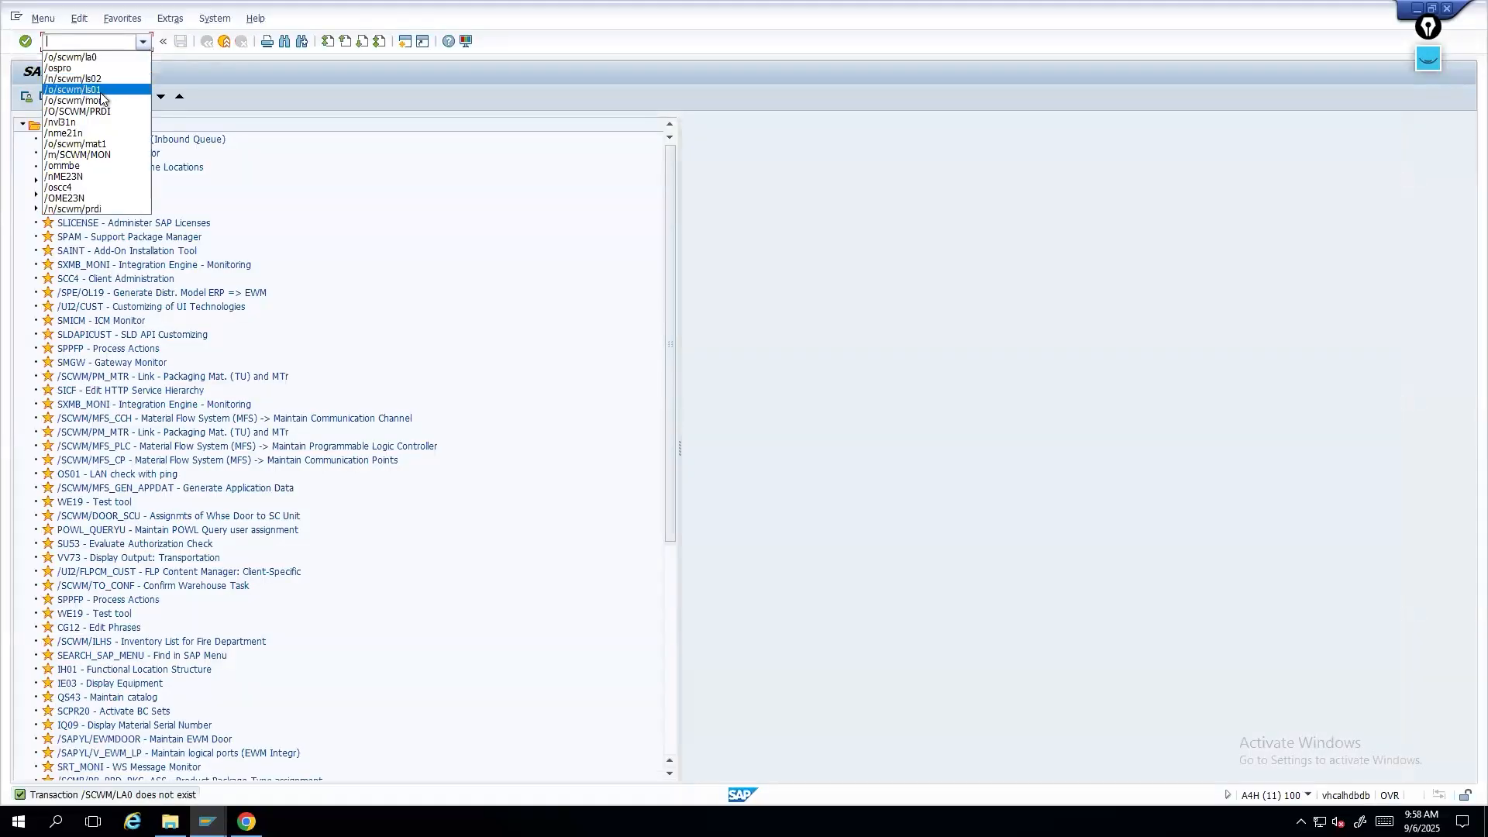
pyautogui.click(81, 91)
pyautogui.click(54, 43)
pyautogui.write('b')
pyautogui.press('BackSpace')
pyautogui.write('n')
pyautogui.press('Return')
# - Start creating a storage bin in warehouse 1710 named Z019-01-01-01
pyautogui.click(147, 142)
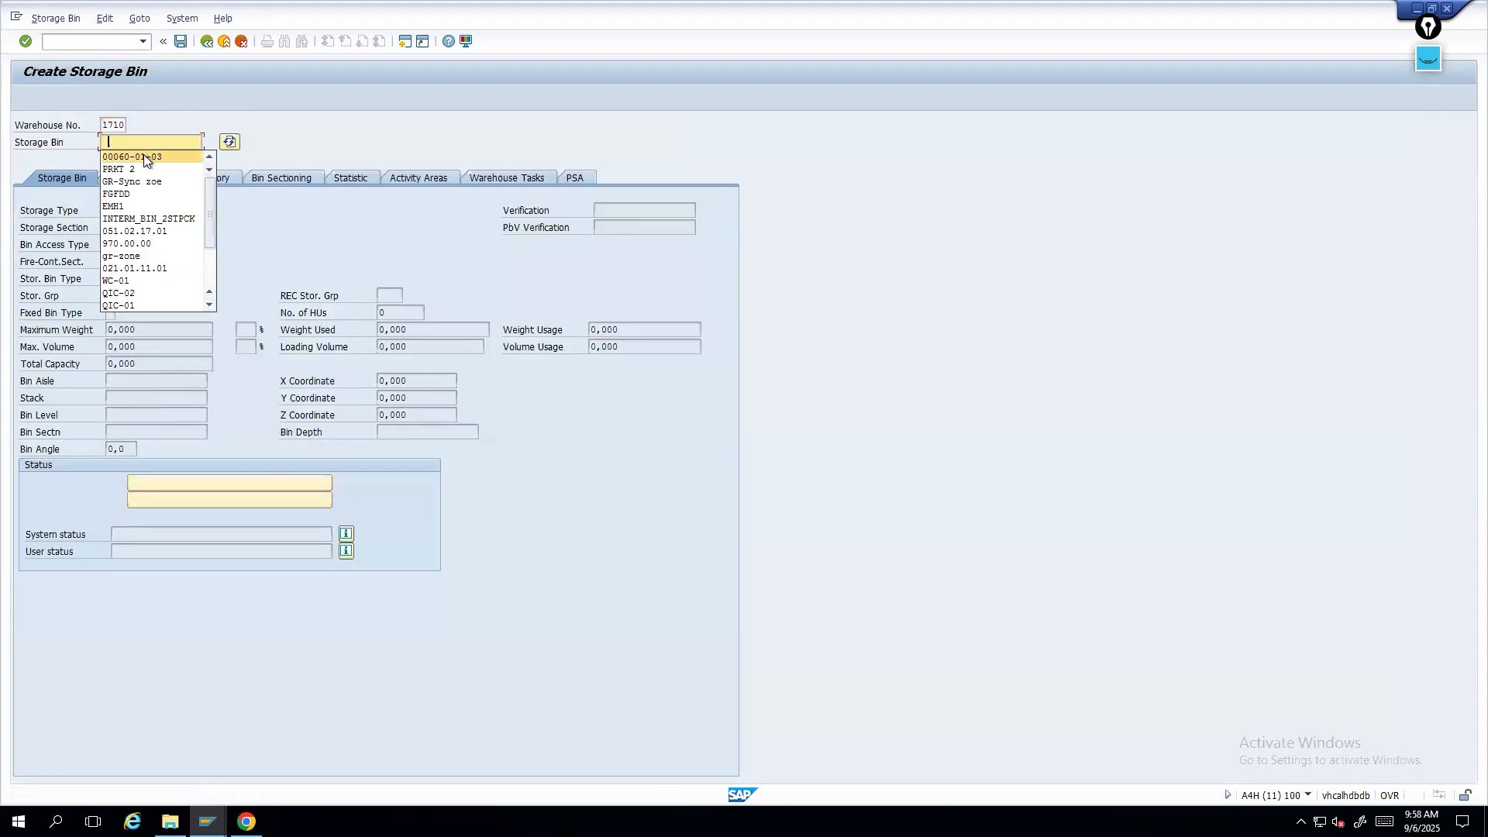
pyautogui.write('00060-01-0')
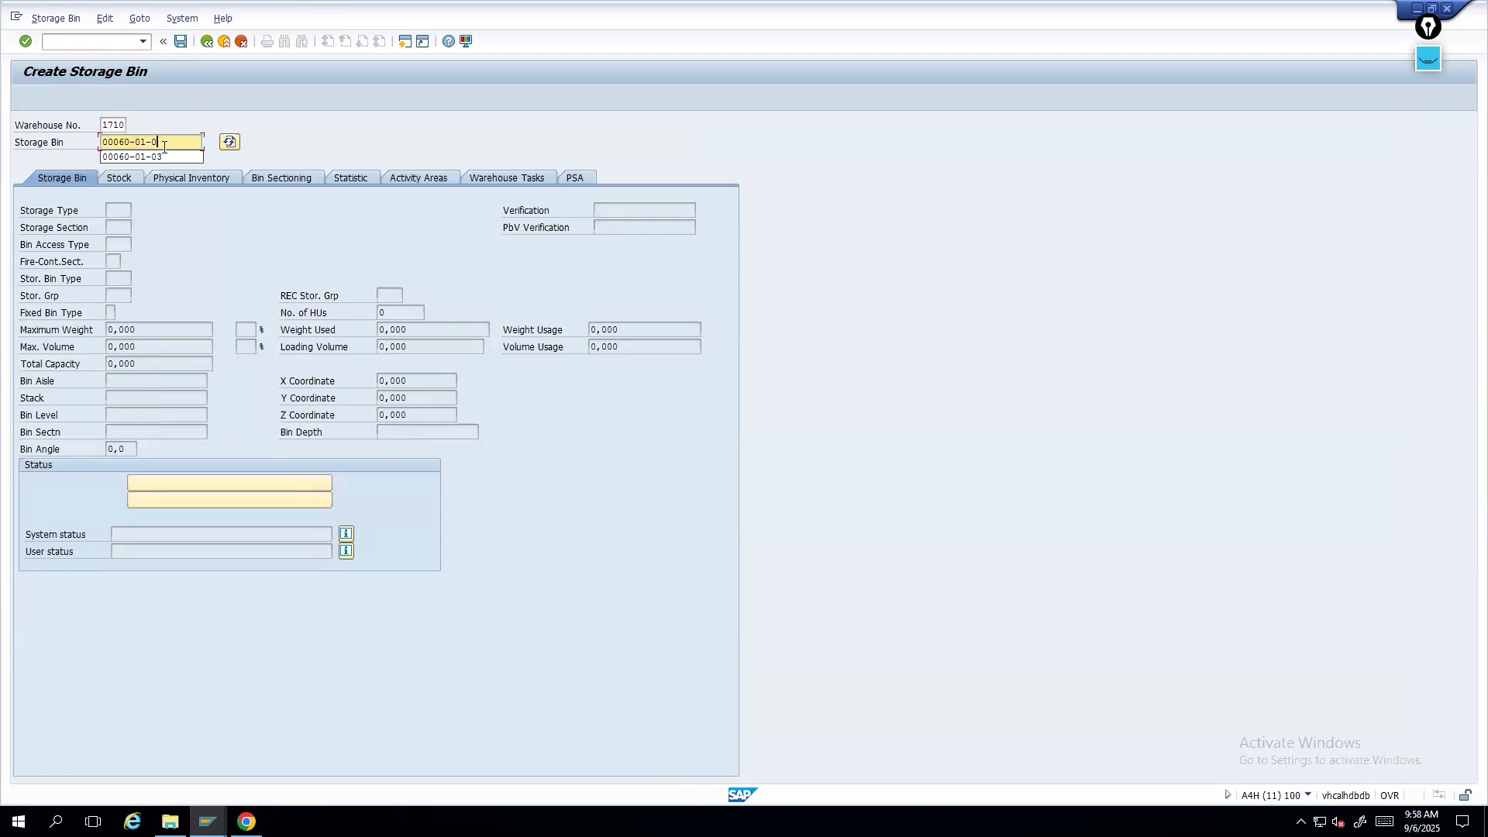
pyautogui.write('9')
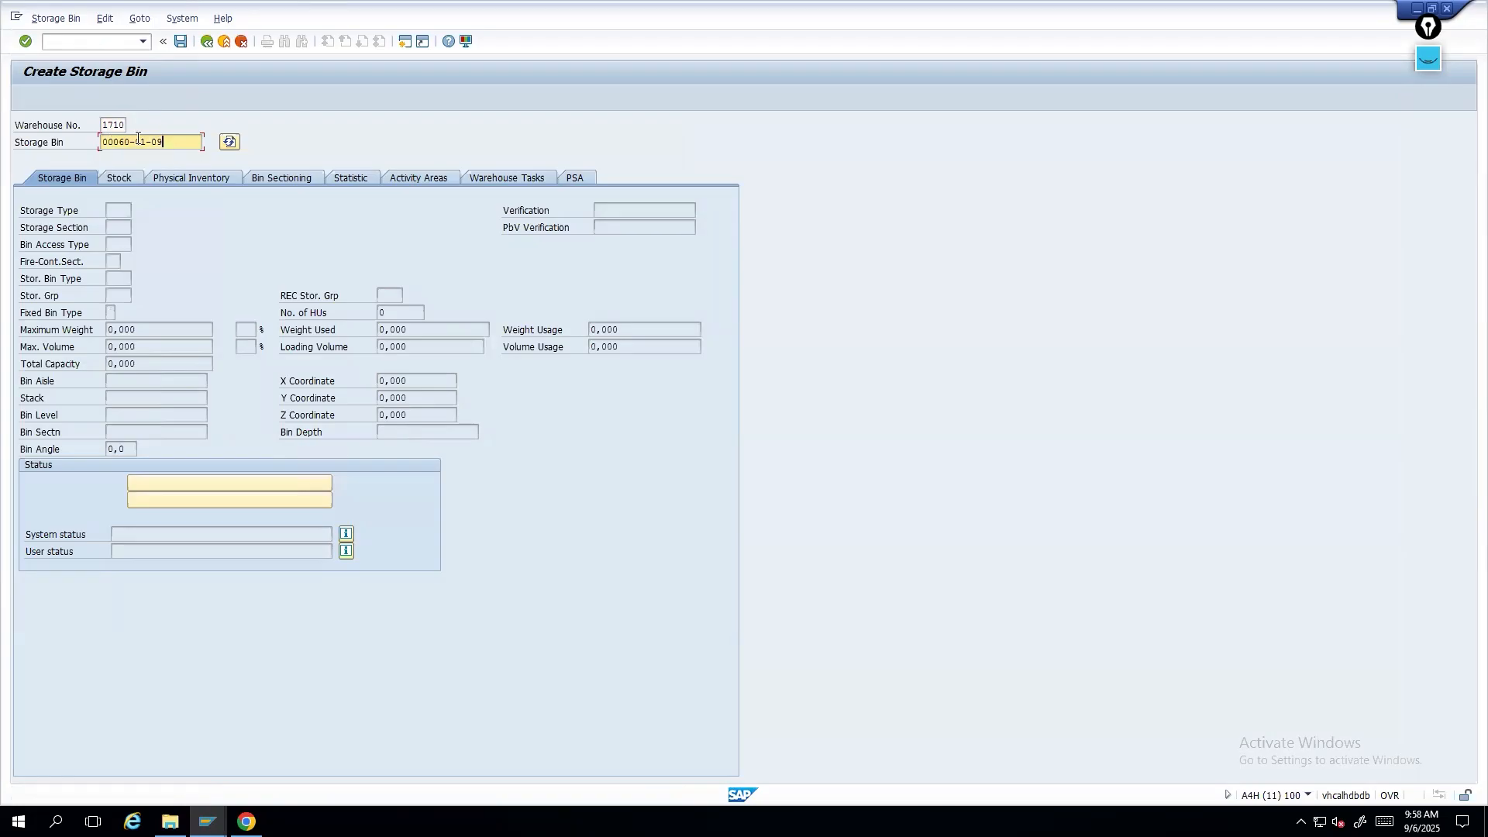
pyautogui.moveTo(130, 142); pyautogui.dragTo(81, 142)
pyautogui.hotkey('alt', 'Tab')
pyautogui.hotkey('alt', 'Tab')
pyautogui.write('z')
pyautogui.write('019-01-01=')
pyautogui.press('BackSpace')
pyautogui.press('BackSpace')
pyautogui.write('1-01')
pyautogui.press('Return')
# - Assign storage type Z019 and bin type YMDF Mezzanine Bin to the new bin and save it
pyautogui.click(114, 210)
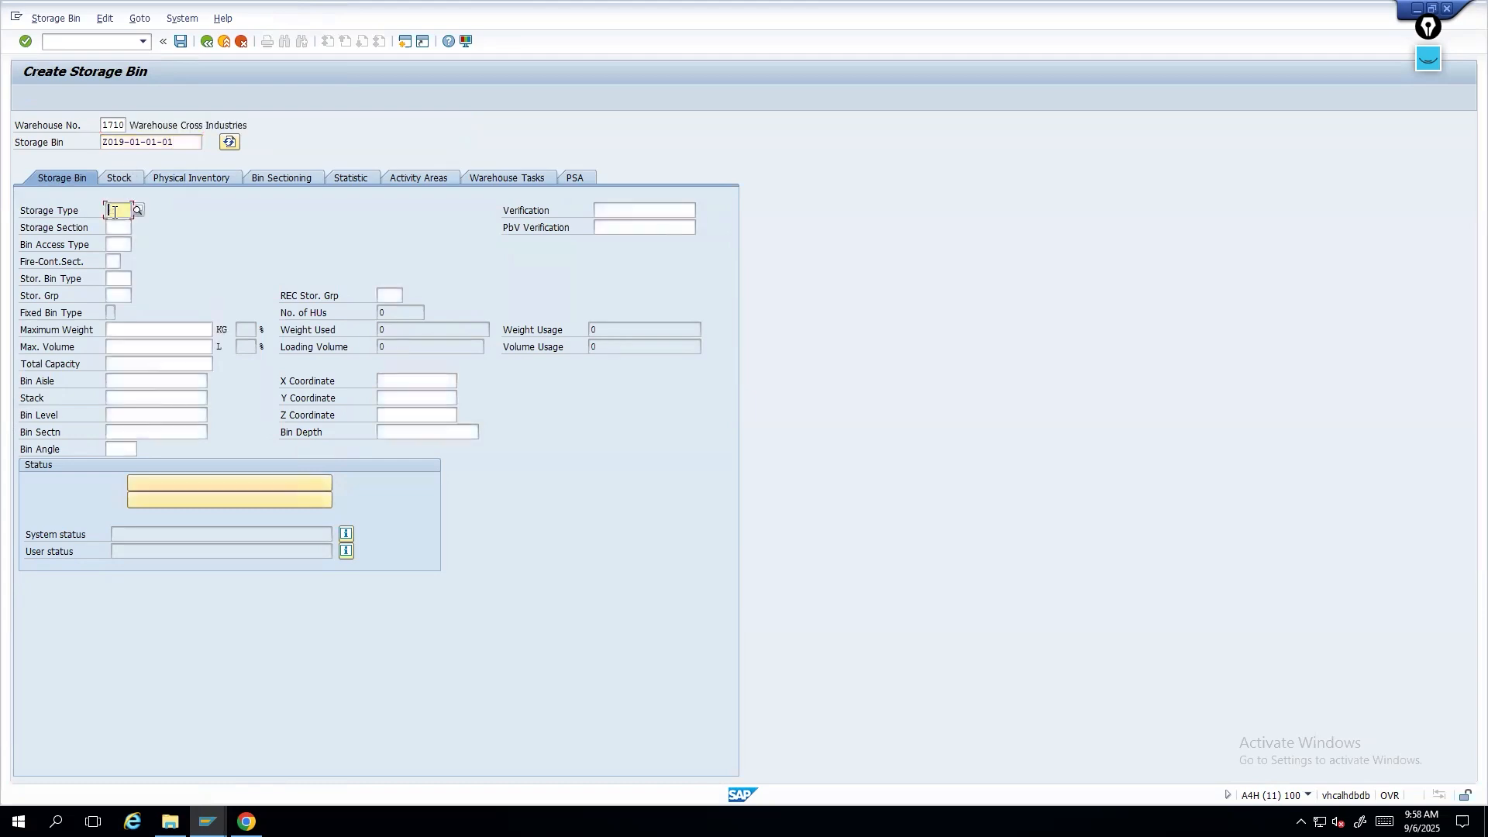
pyautogui.write('z019')
pyautogui.press('Return')
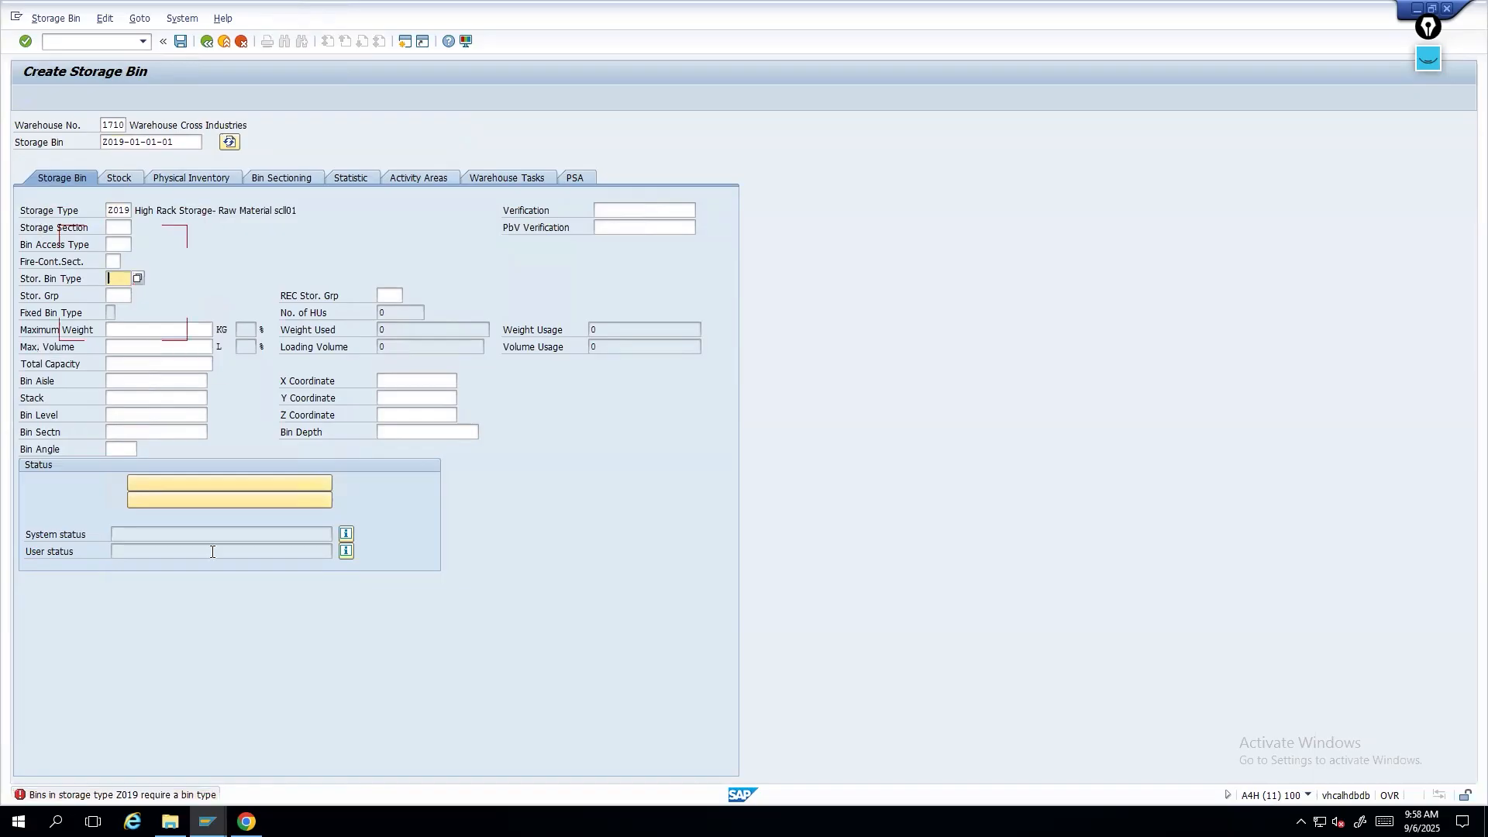
pyautogui.click(138, 279)
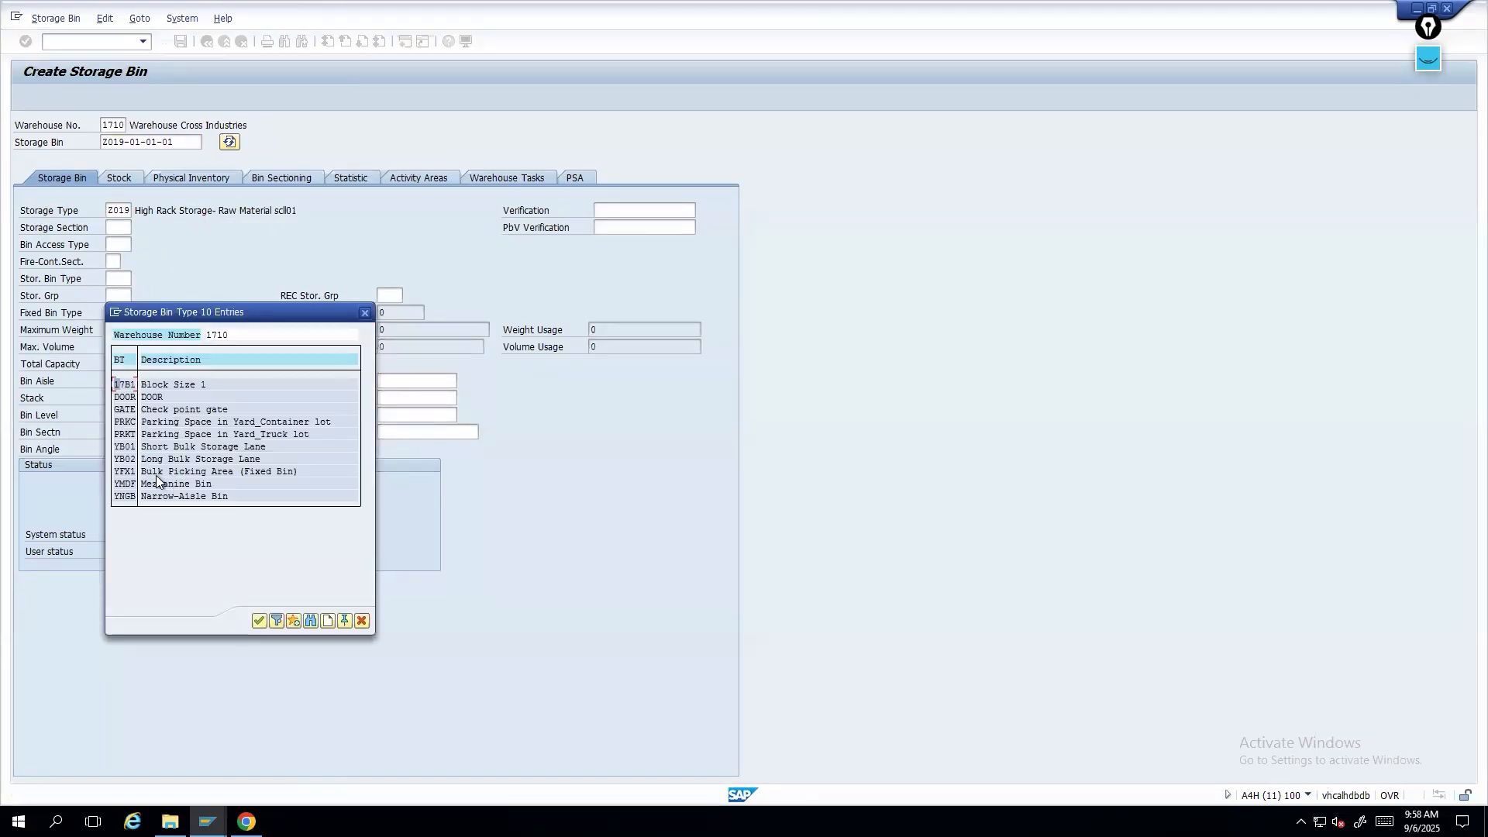
pyautogui.click(144, 484)
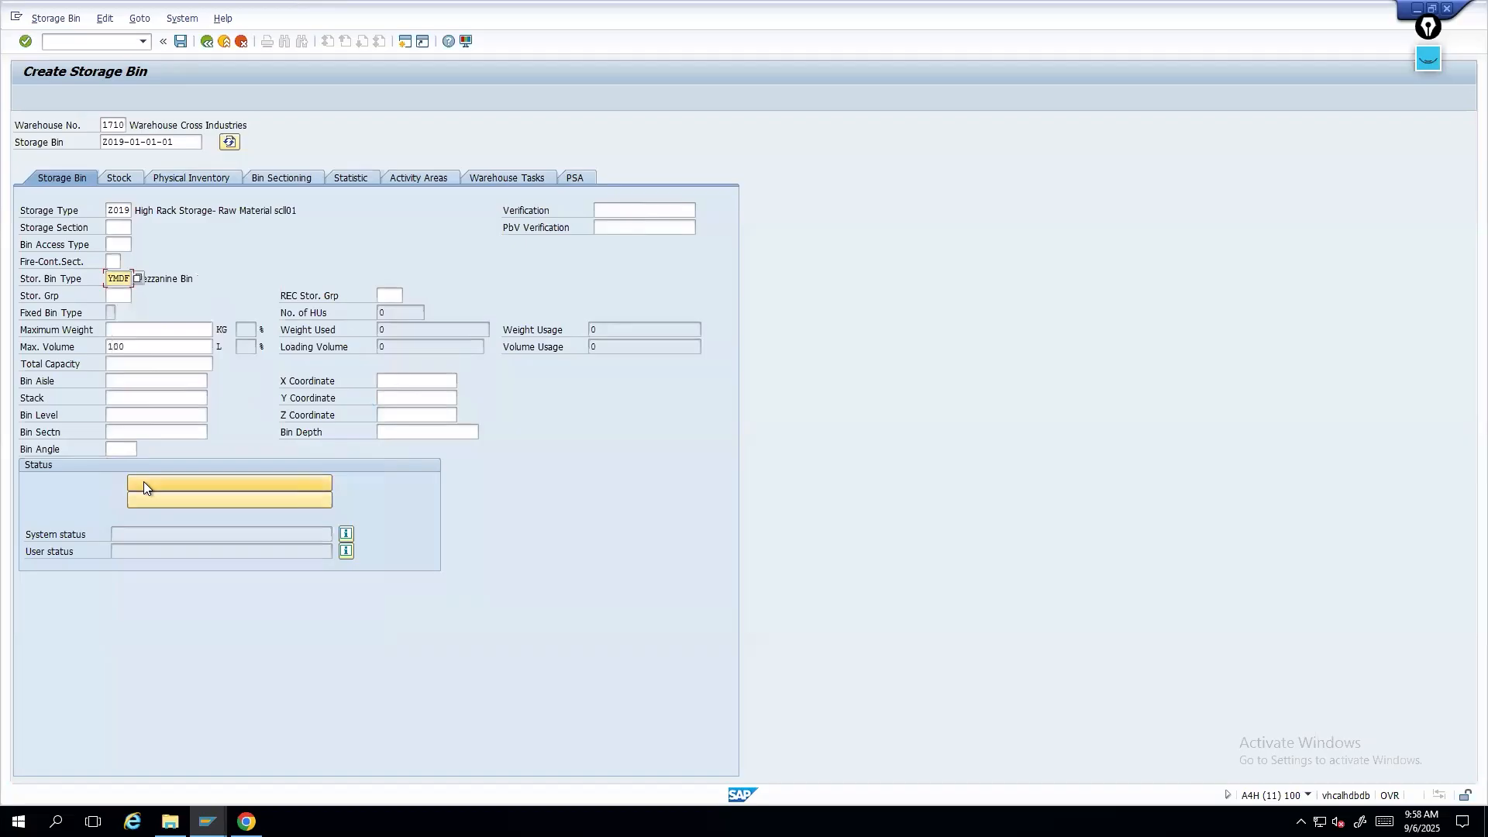
pyautogui.click(180, 42)
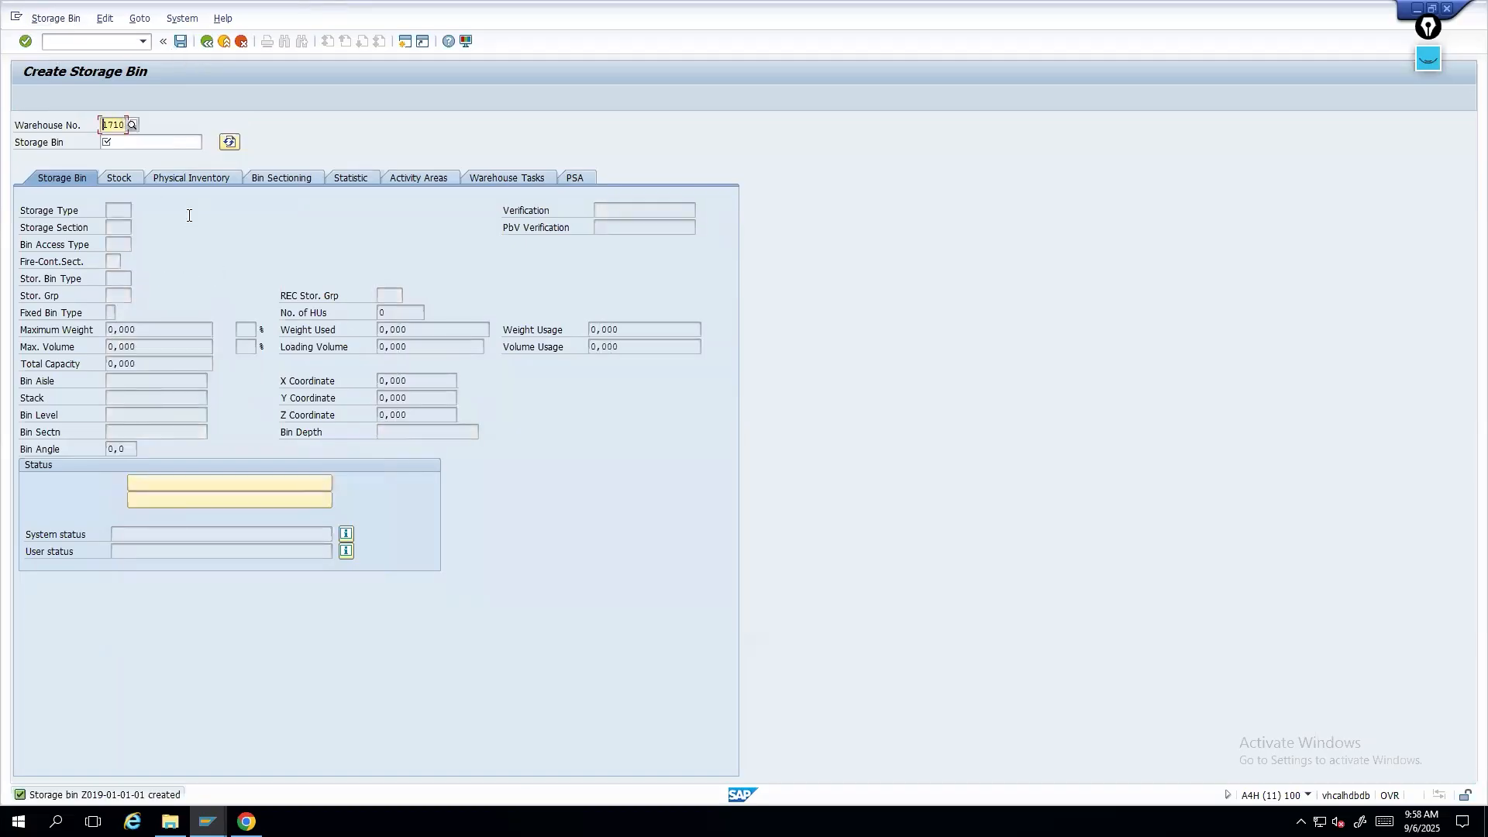
# - Open storage bin Z019-01-01-01 in change mode and copy its bin name
pyautogui.click(54, 18)
pyautogui.click(271, 106)
pyautogui.click(143, 42)
pyautogui.click(103, 90)
pyautogui.press('Return')
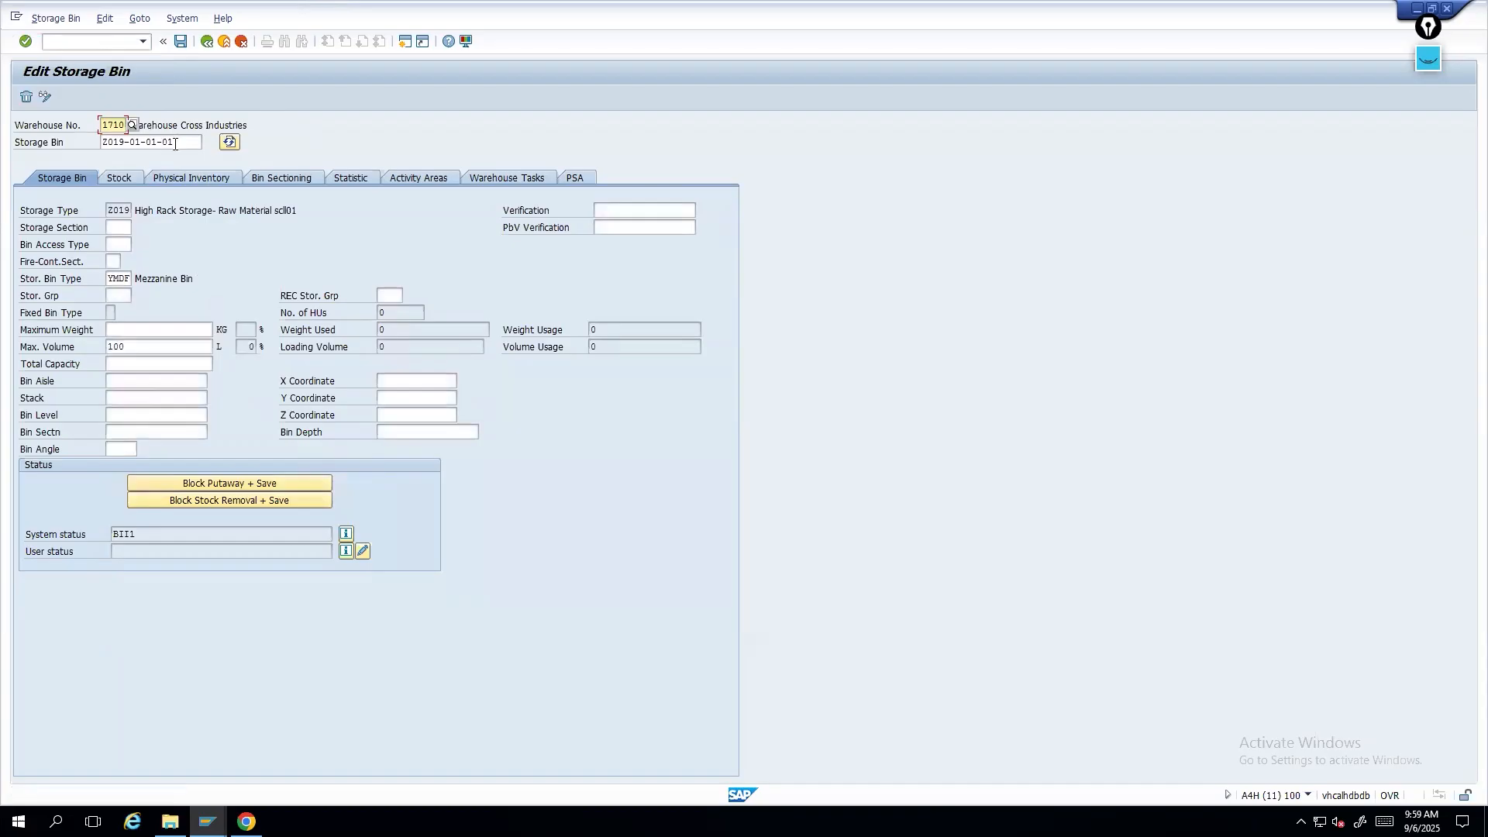
pyautogui.moveTo(176, 141); pyautogui.dragTo(81, 146)
pyautogui.hotkey('ctrl', 'c')
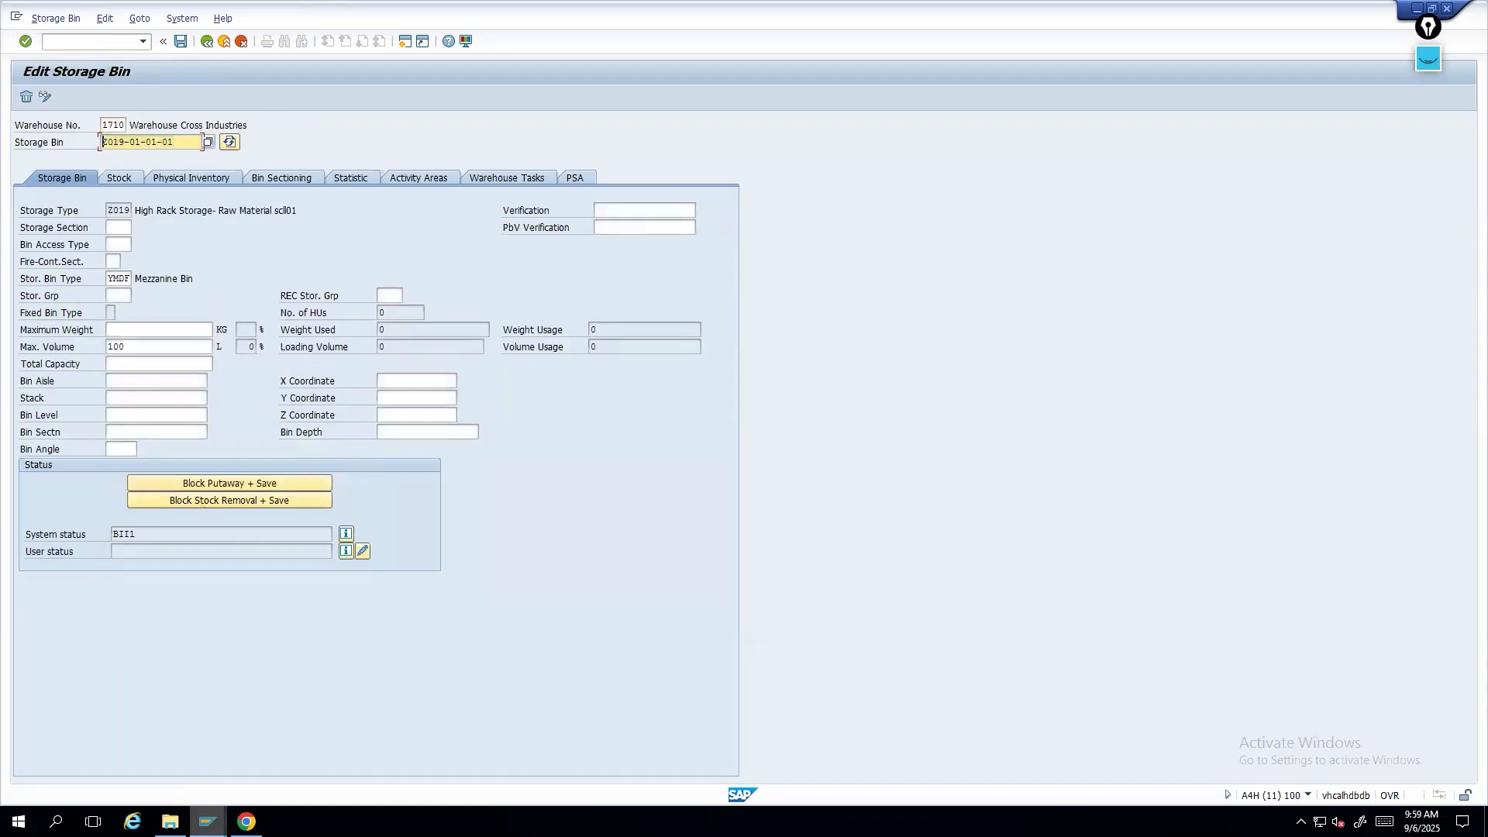
# - Try to create the putaway warehouse task with destination bin Z019-01-01-01, then leave without saving
pyautogui.click(207, 821)
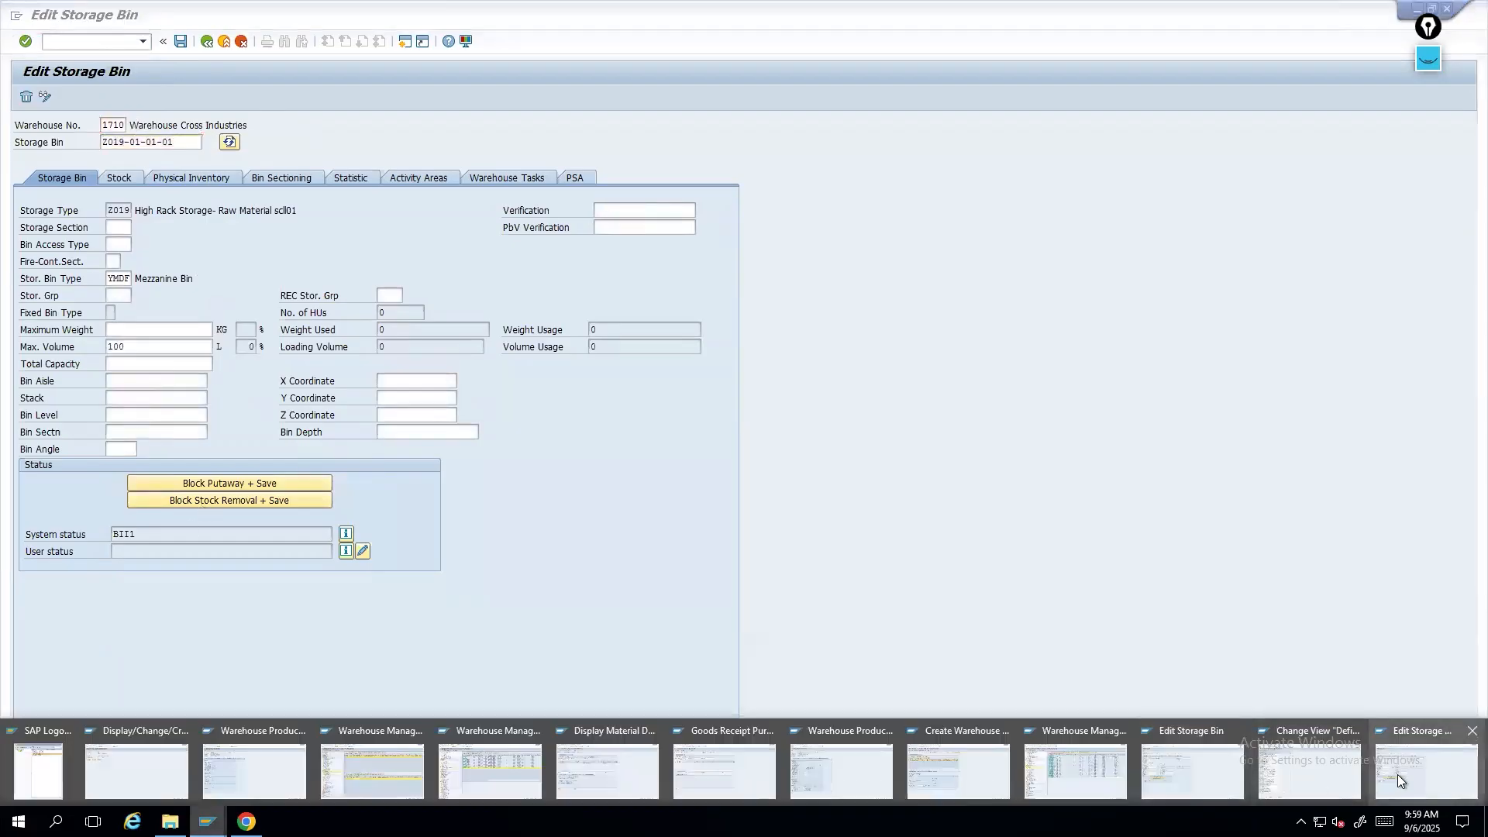
pyautogui.moveTo(1193, 775)
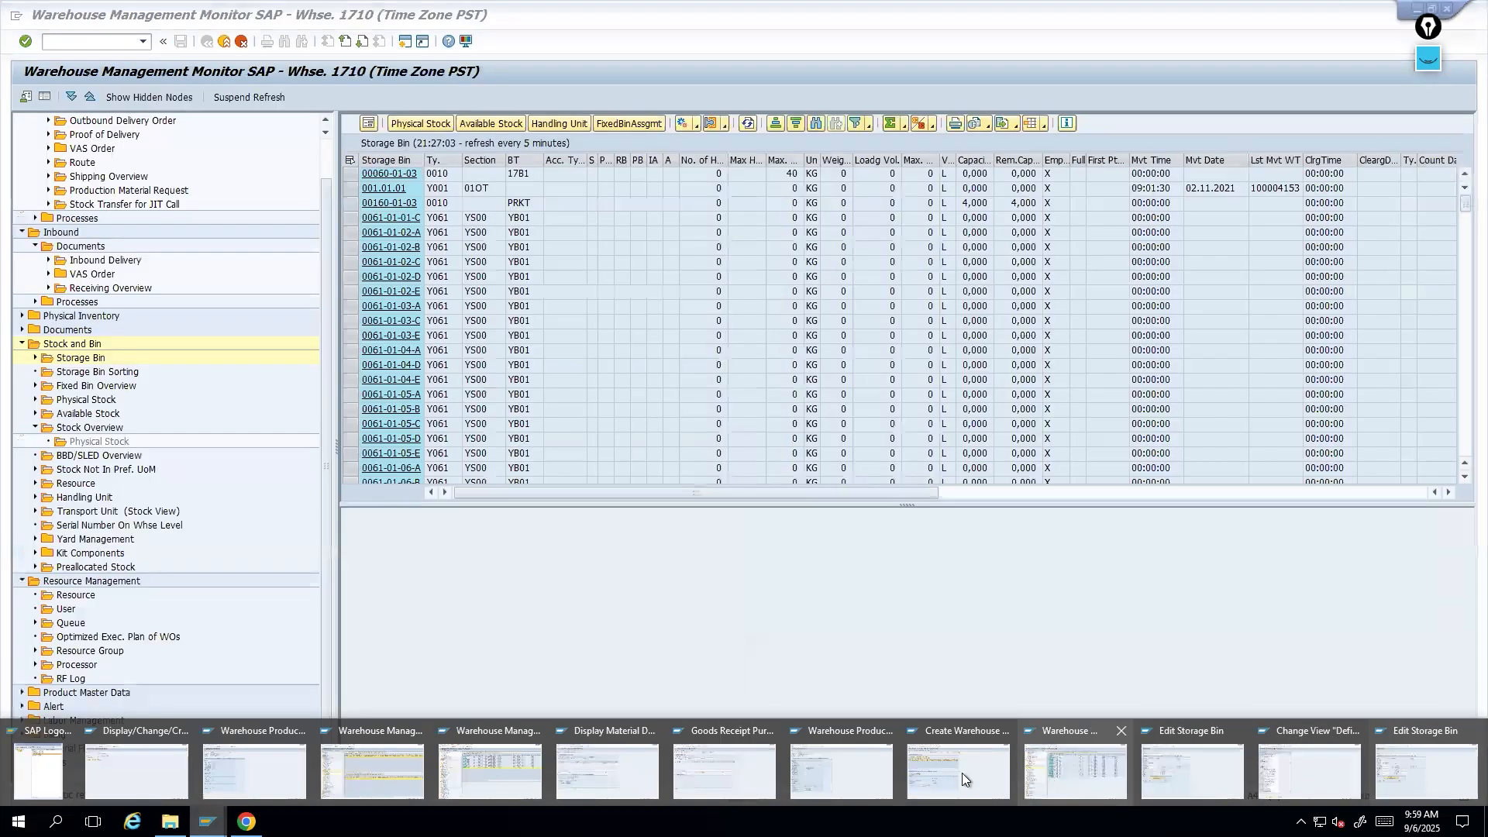
pyautogui.click(927, 770)
pyautogui.click(207, 569)
pyautogui.hotkey('ctrl', 'v')
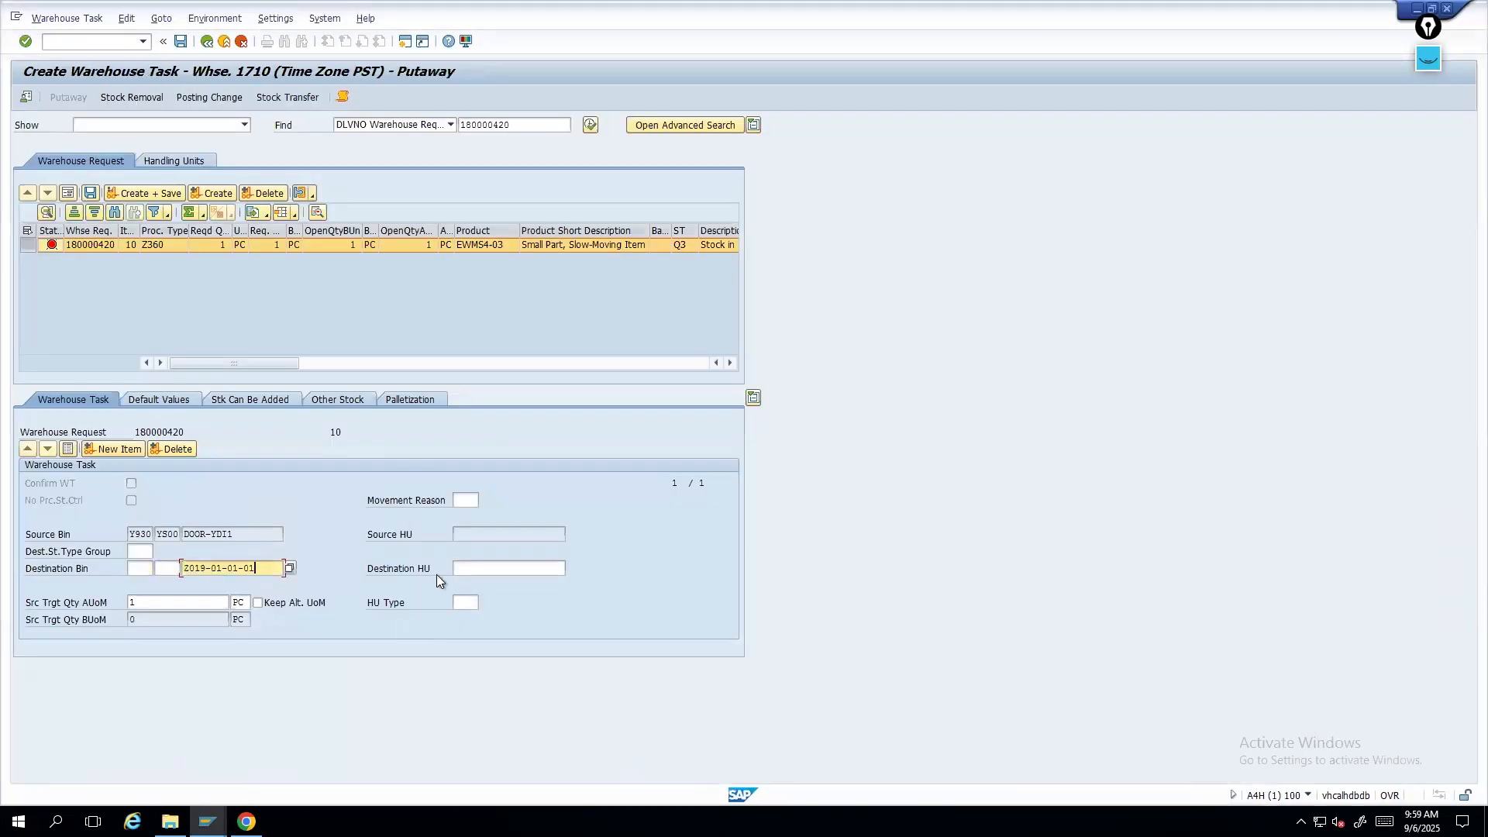
pyautogui.press('Return')
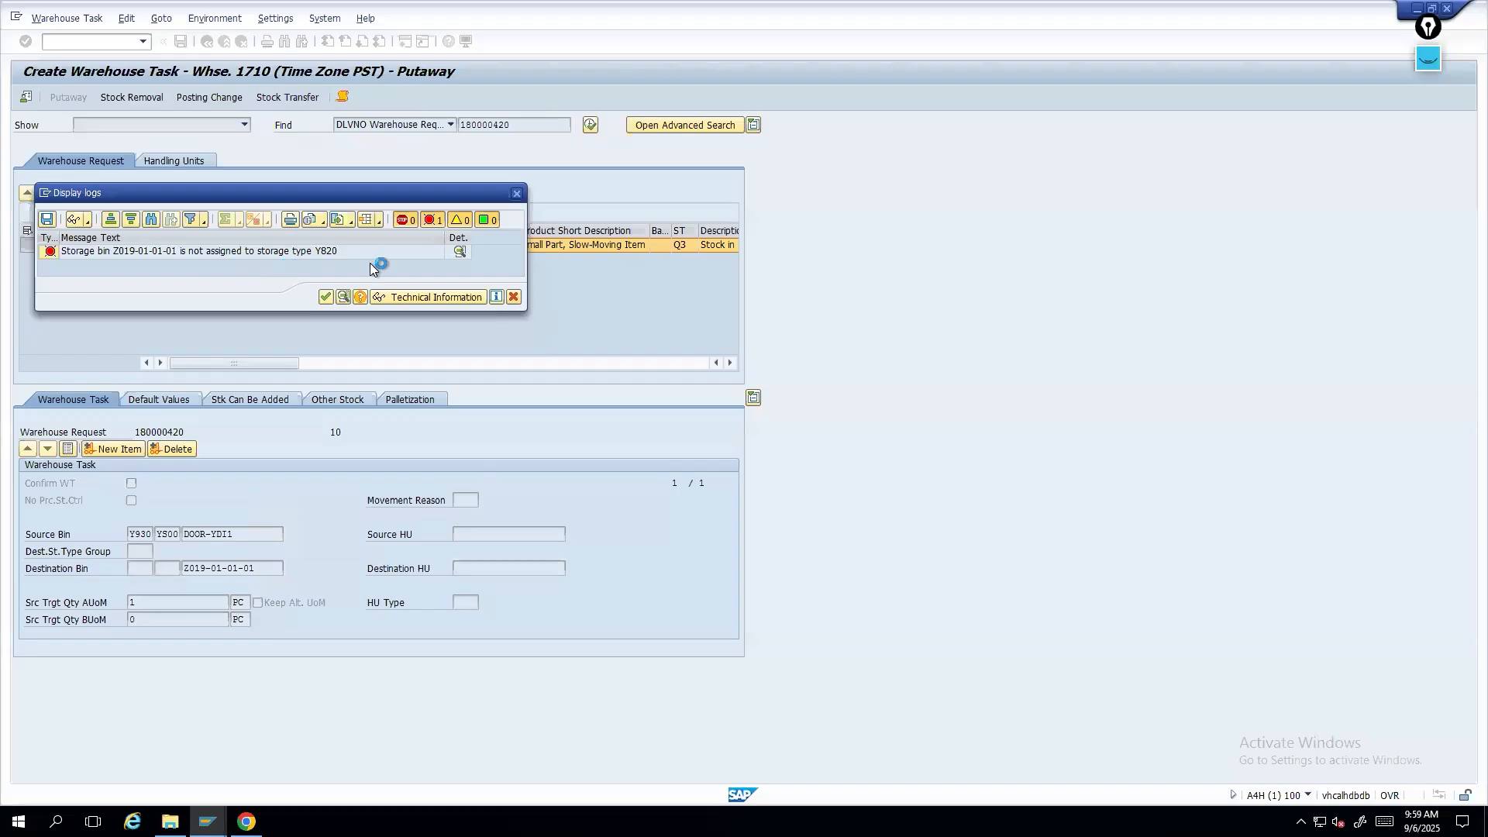
pyautogui.click(514, 296)
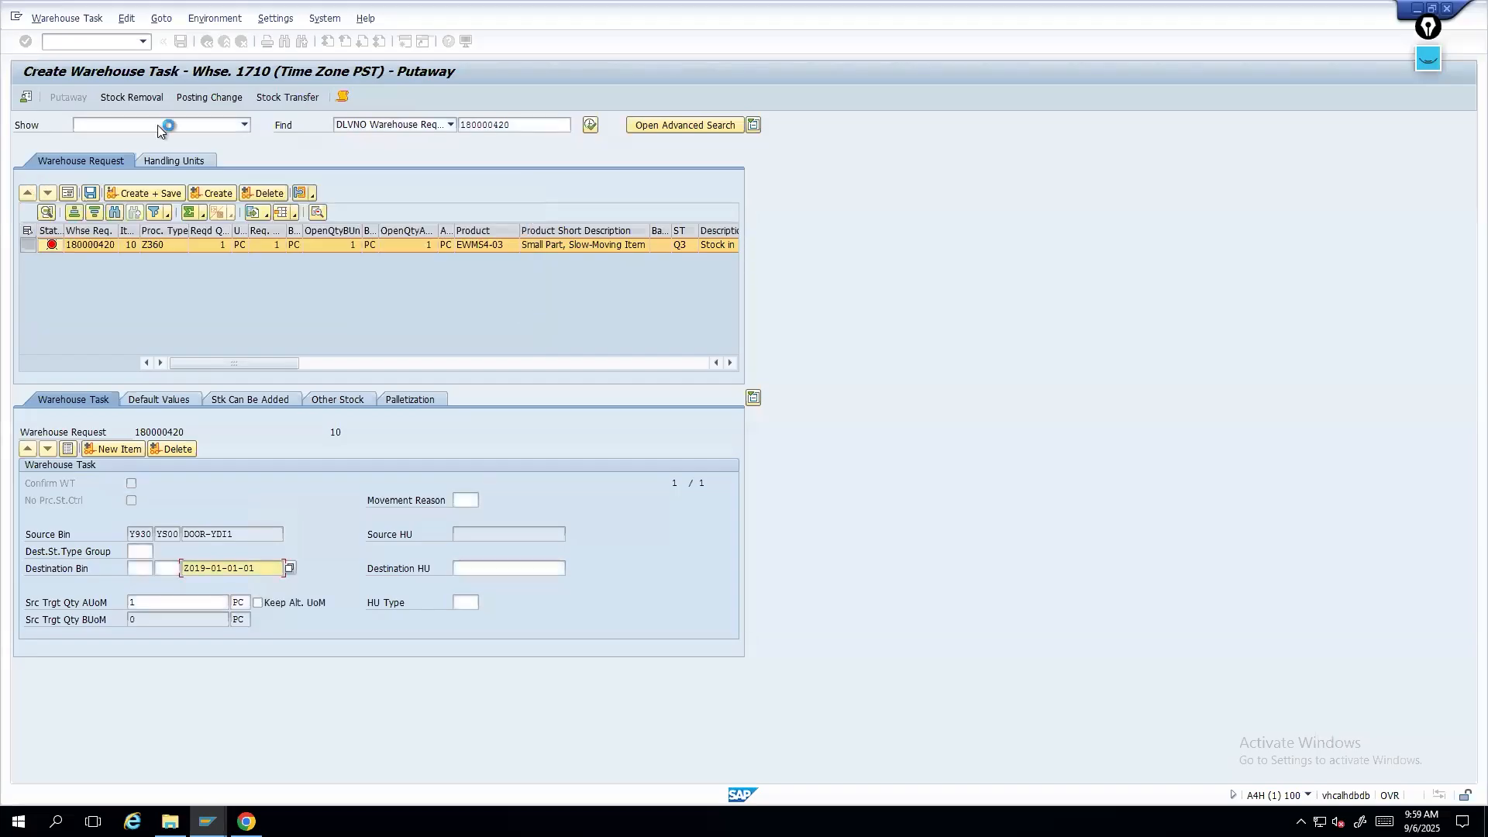
pyautogui.click(208, 43)
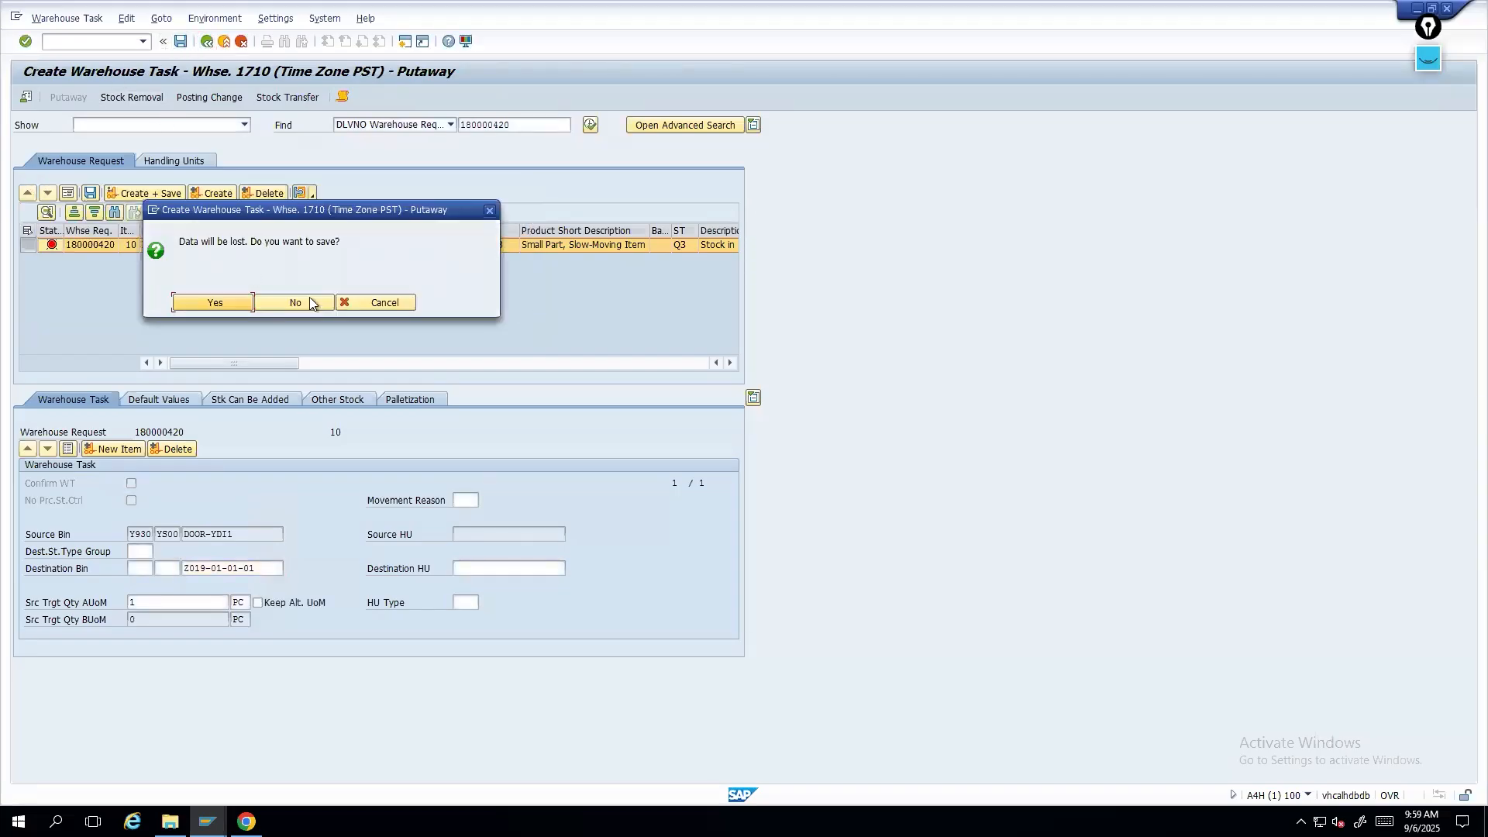
pyautogui.click(297, 309)
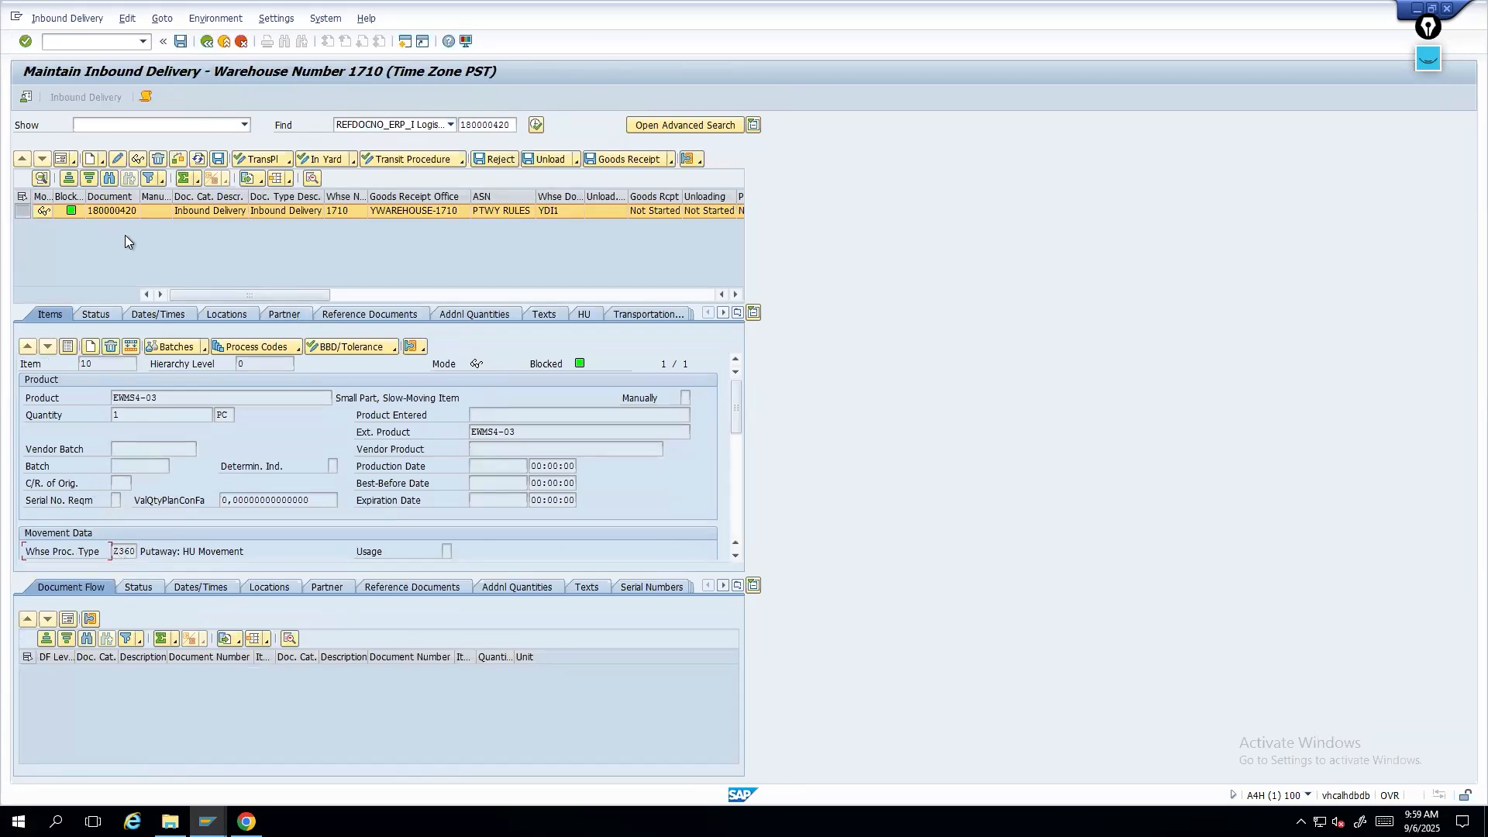
# - Switch inbound delivery 180000420 to edit mode and check it for warehouse tasks
pyautogui.click(118, 160)
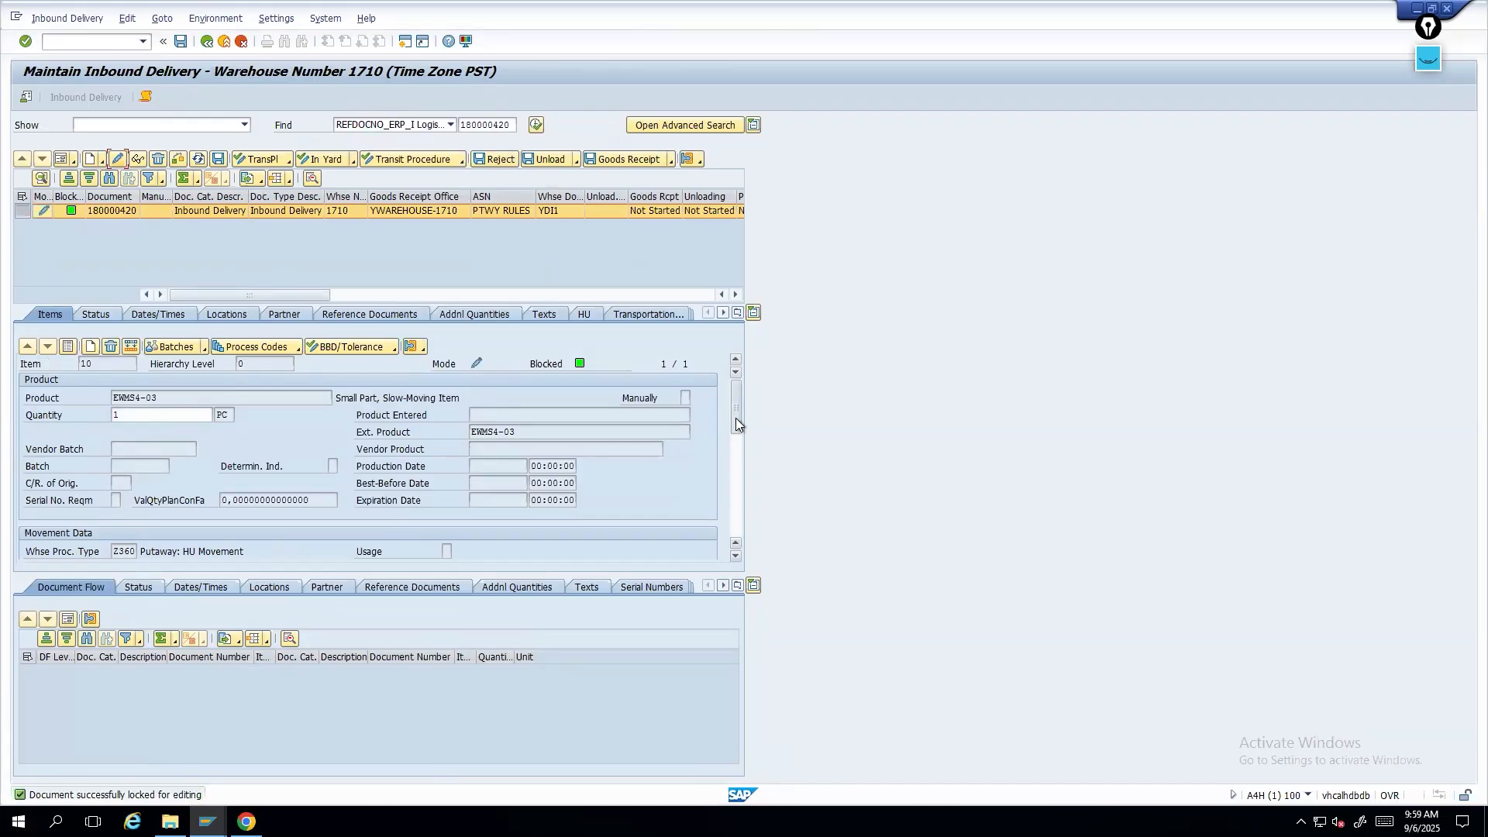
pyautogui.moveTo(736, 424); pyautogui.dragTo(738, 457)
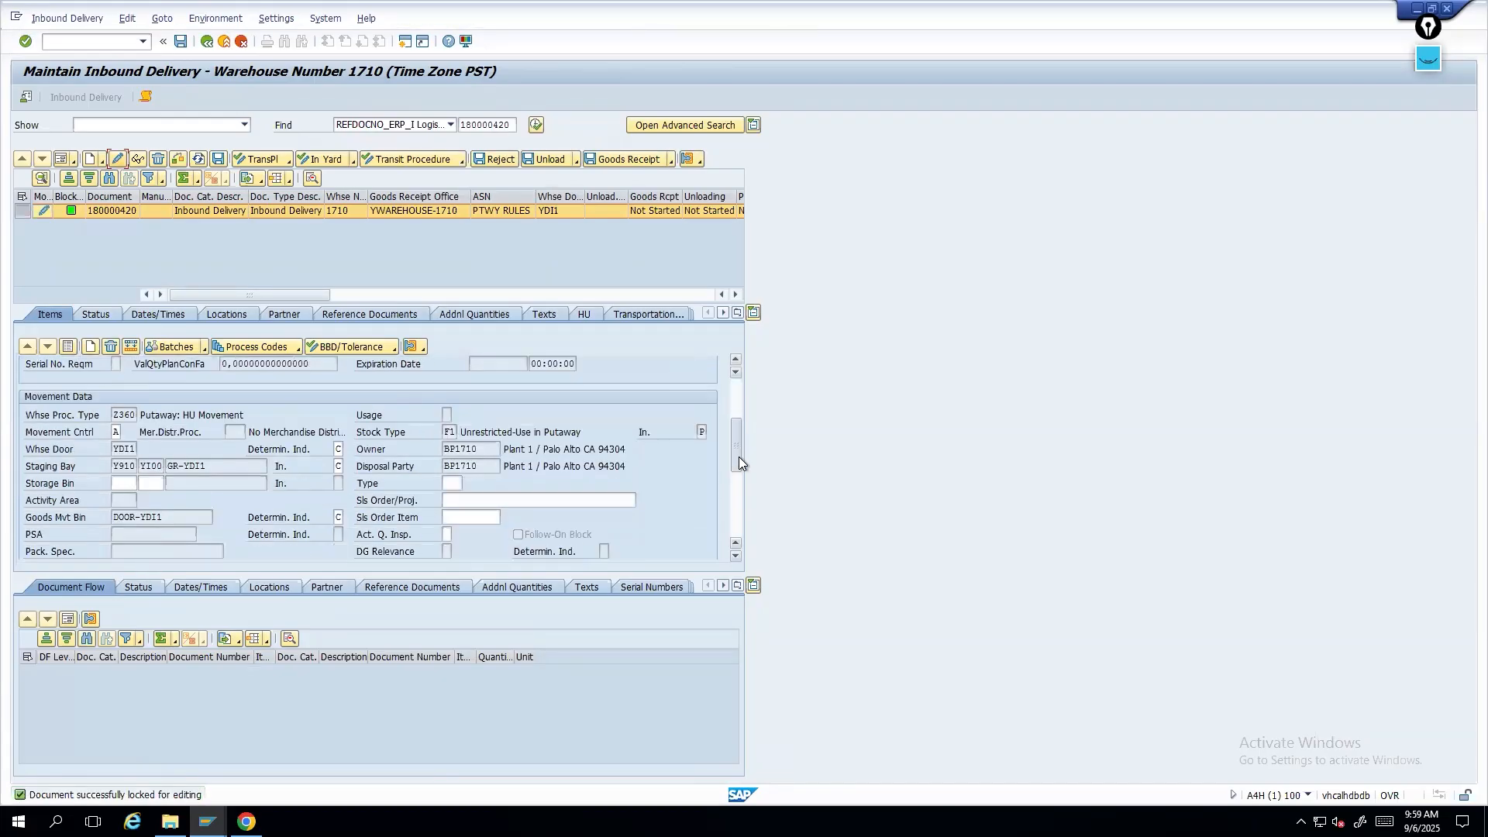
pyautogui.scroll(2, 747, 431)
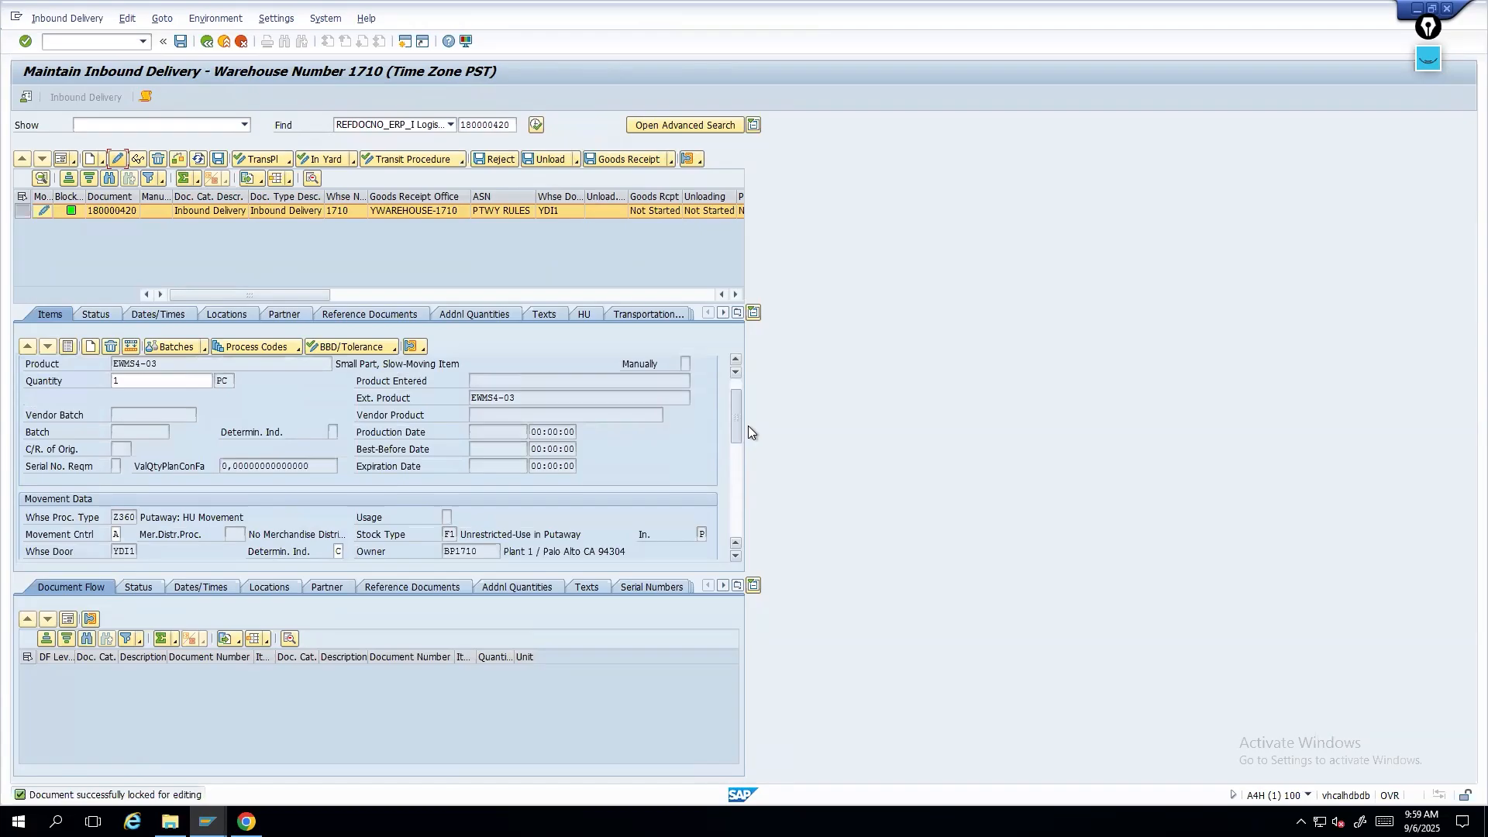
pyautogui.click(705, 166)
pyautogui.click(743, 178)
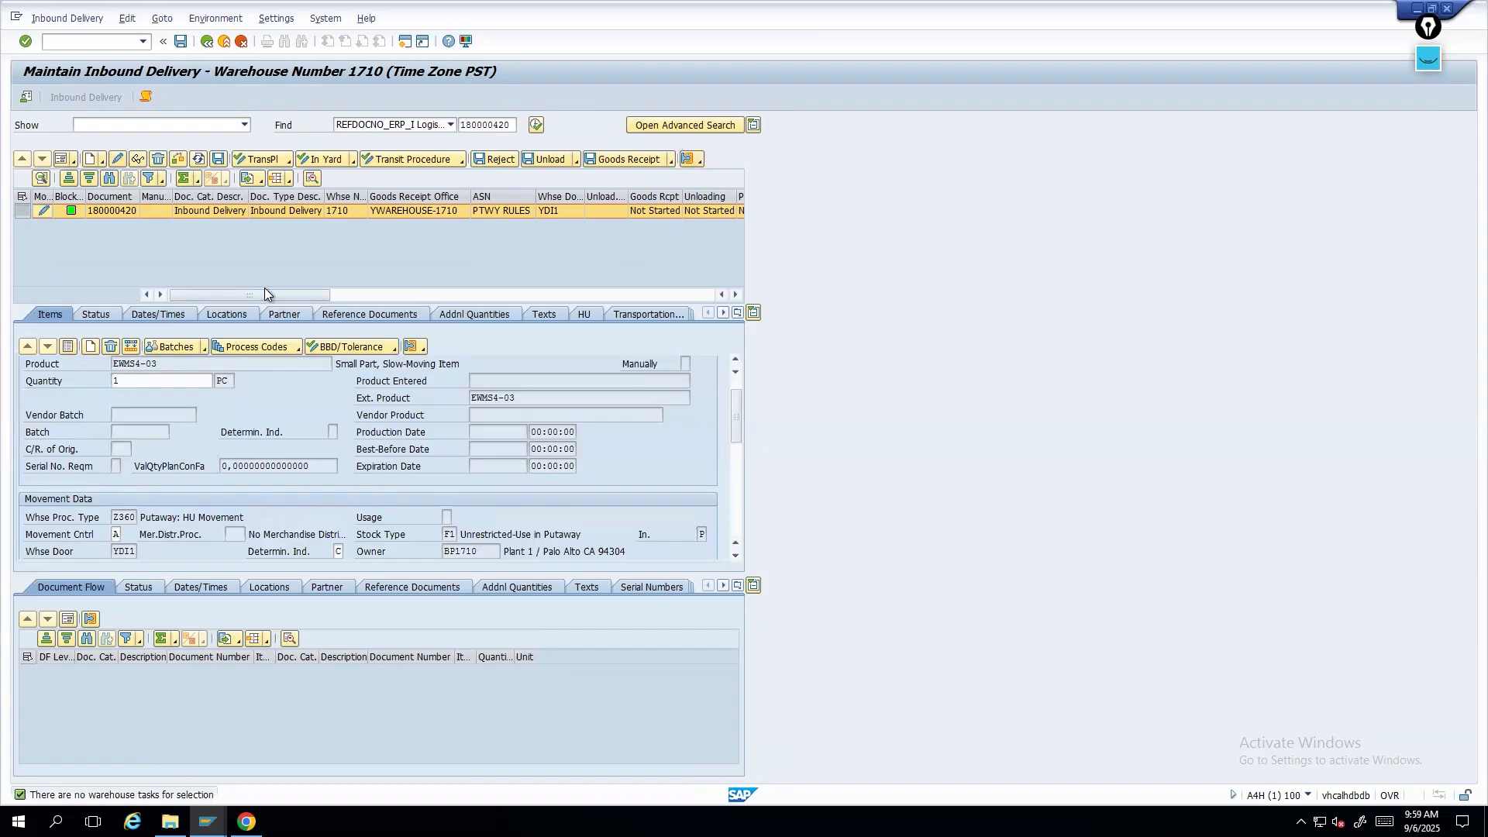
# - Try to adjust item 10's delivery quantity using process code I004 Reject Inbound Delivery
pyautogui.click(144, 381)
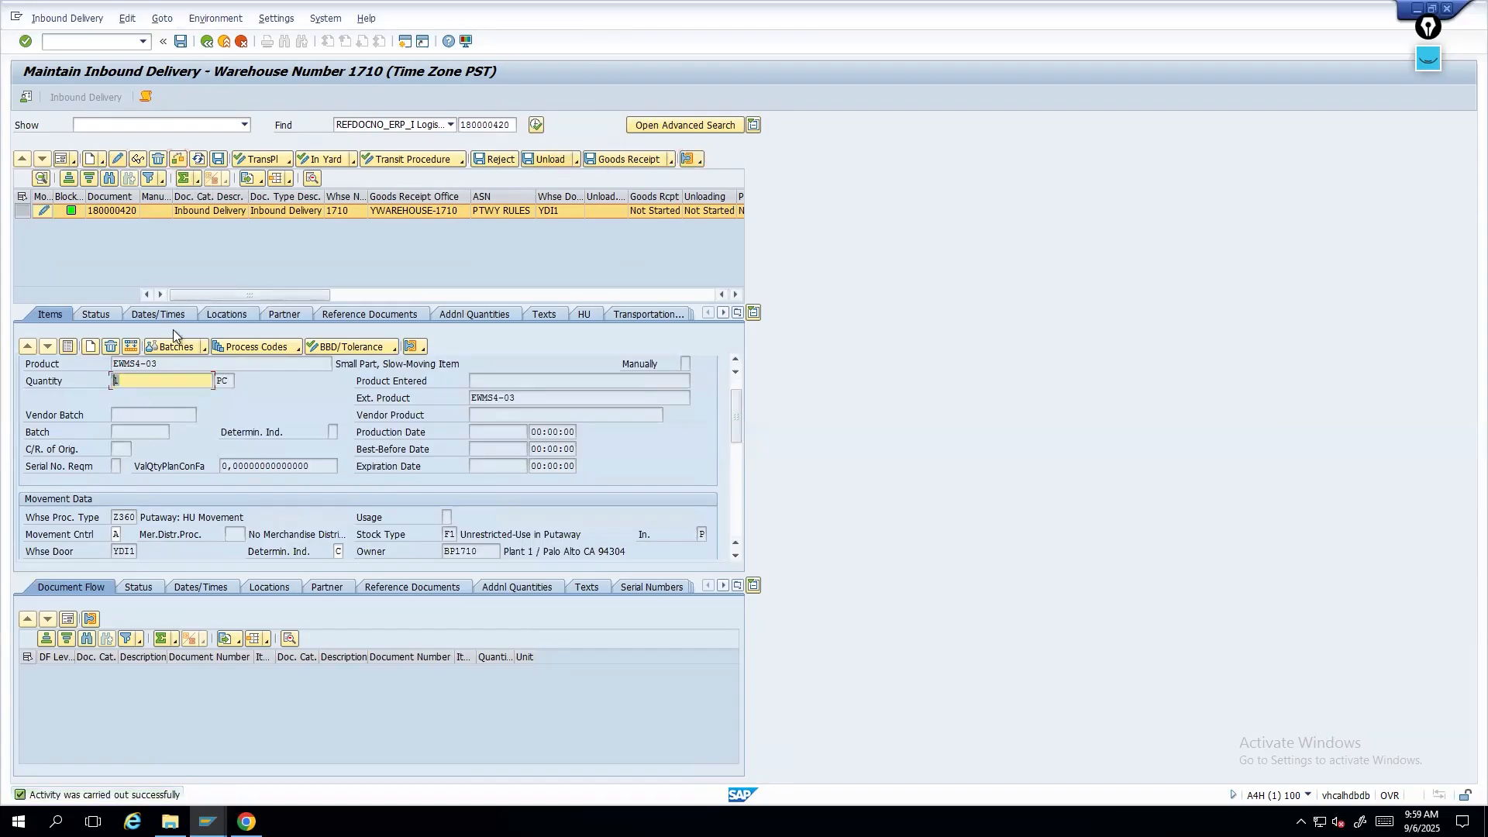
pyautogui.click(299, 349)
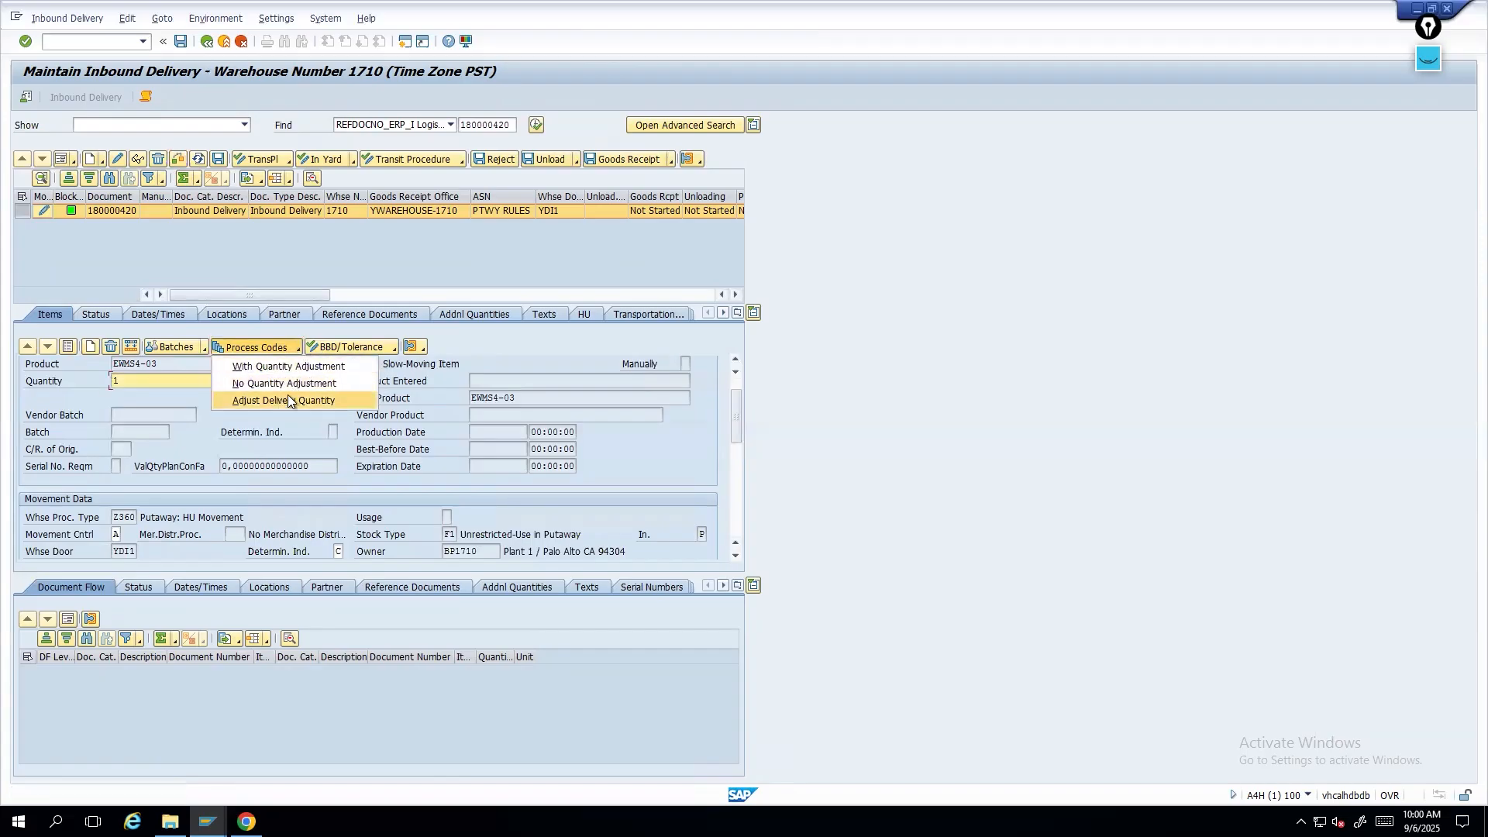
pyautogui.click(264, 400)
pyautogui.click(404, 183)
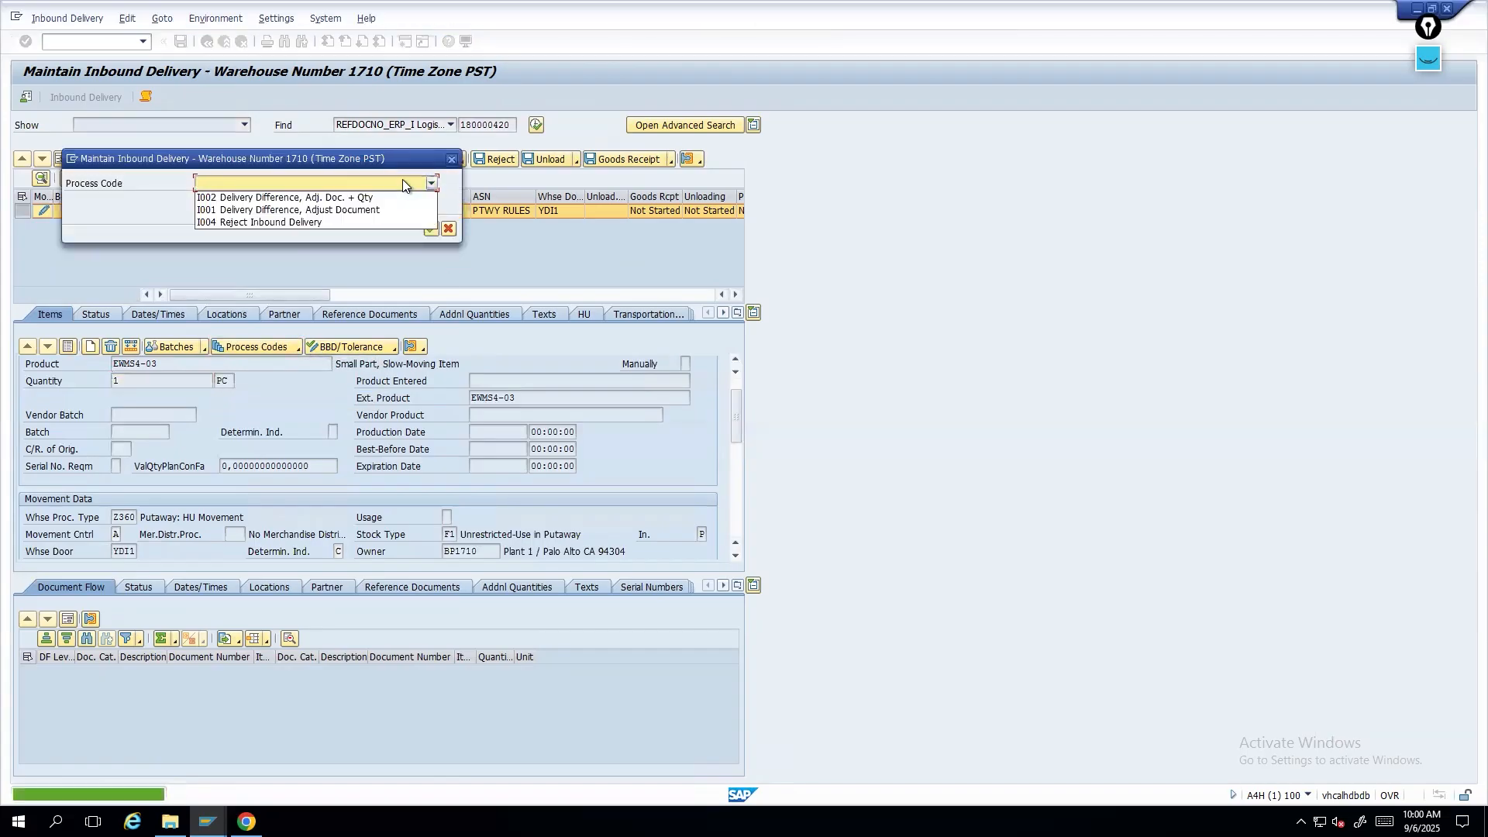
pyautogui.click(302, 221)
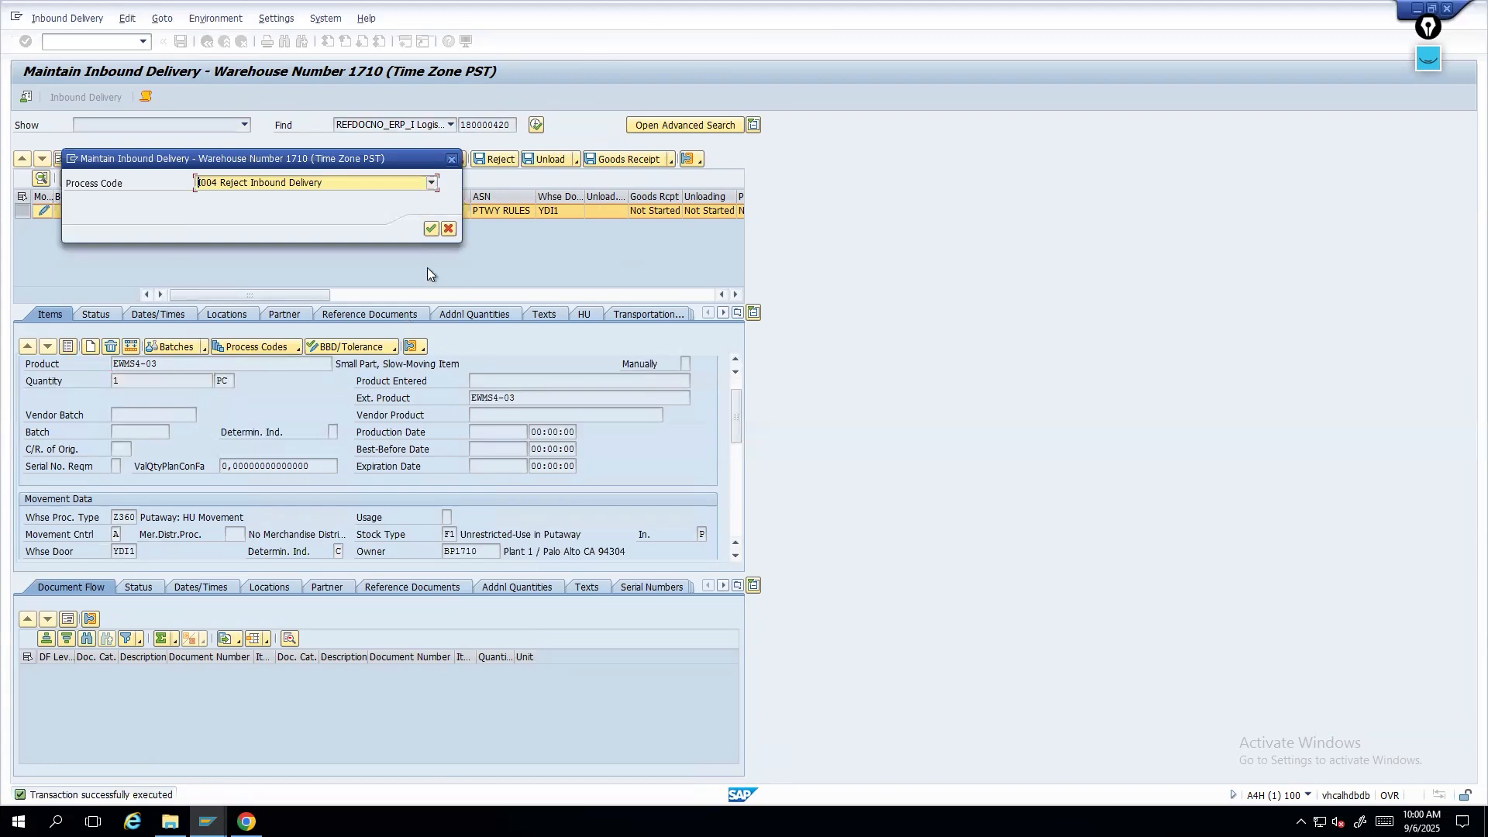
pyautogui.click(432, 232)
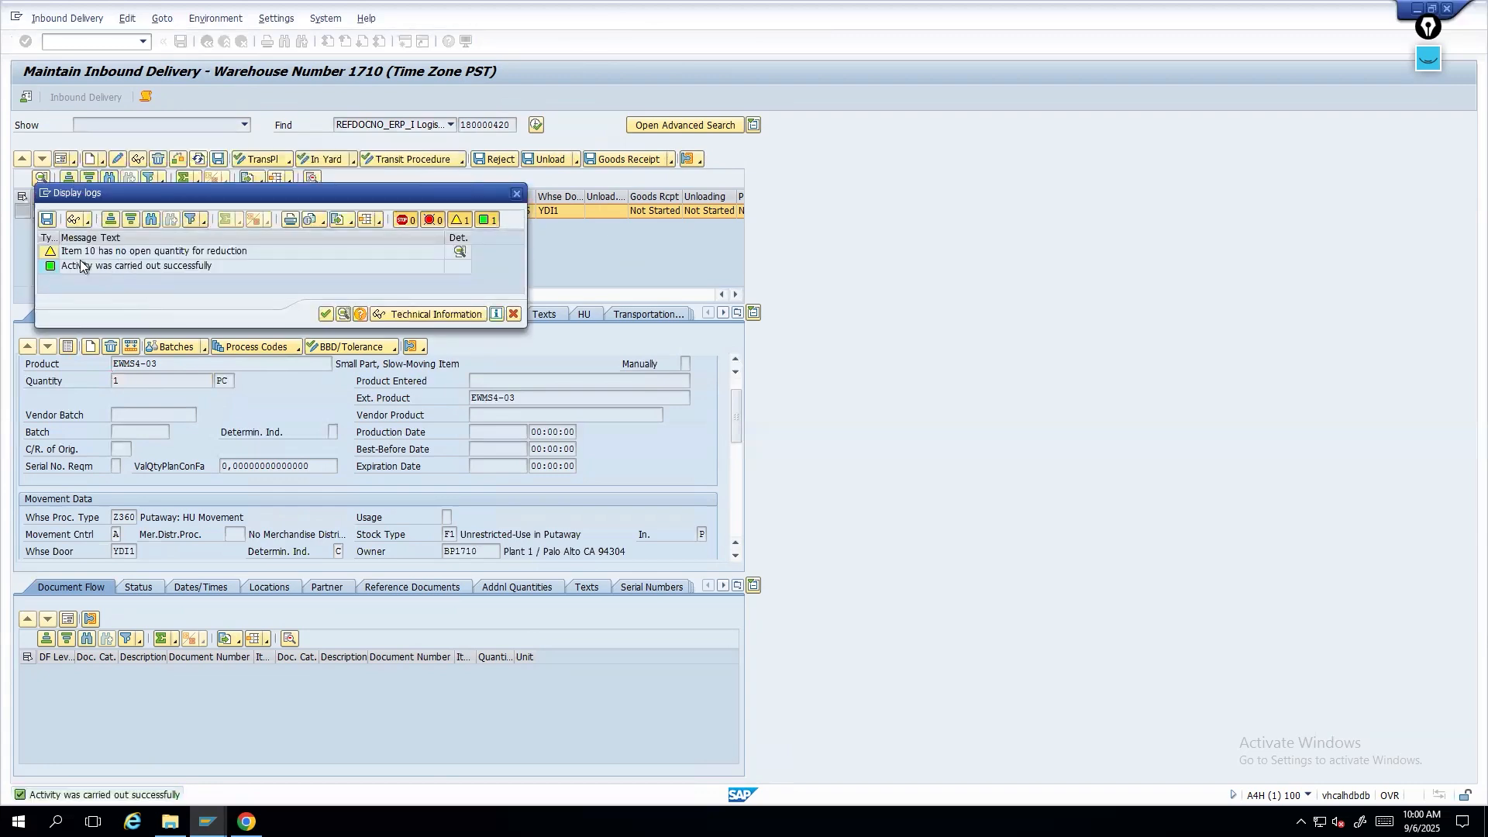
pyautogui.click(327, 315)
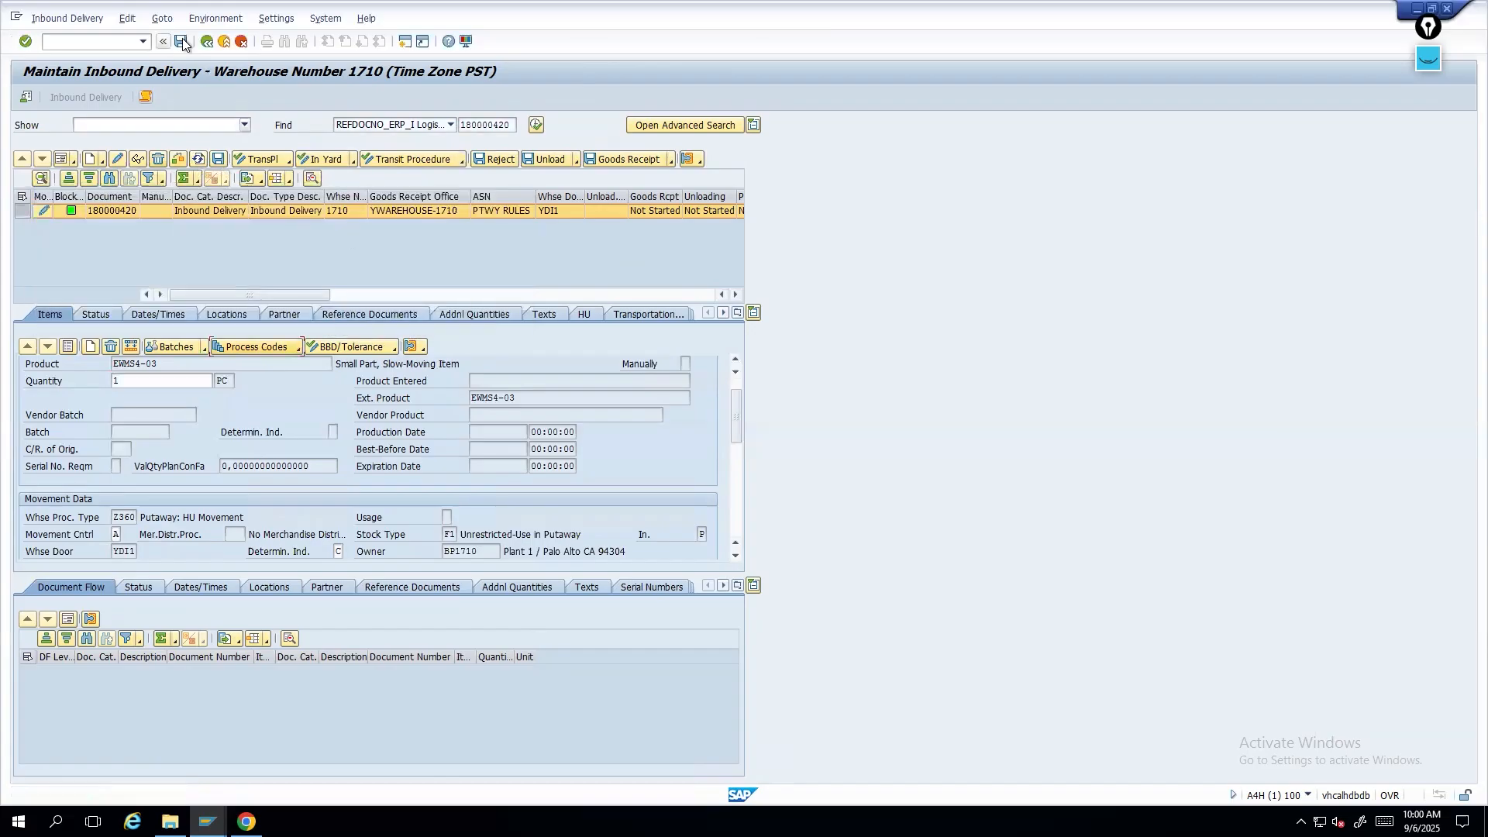
# - Repeat the delivery quantity adjustment with process code I004 Reject Inbound Delivery
pyautogui.click(296, 349)
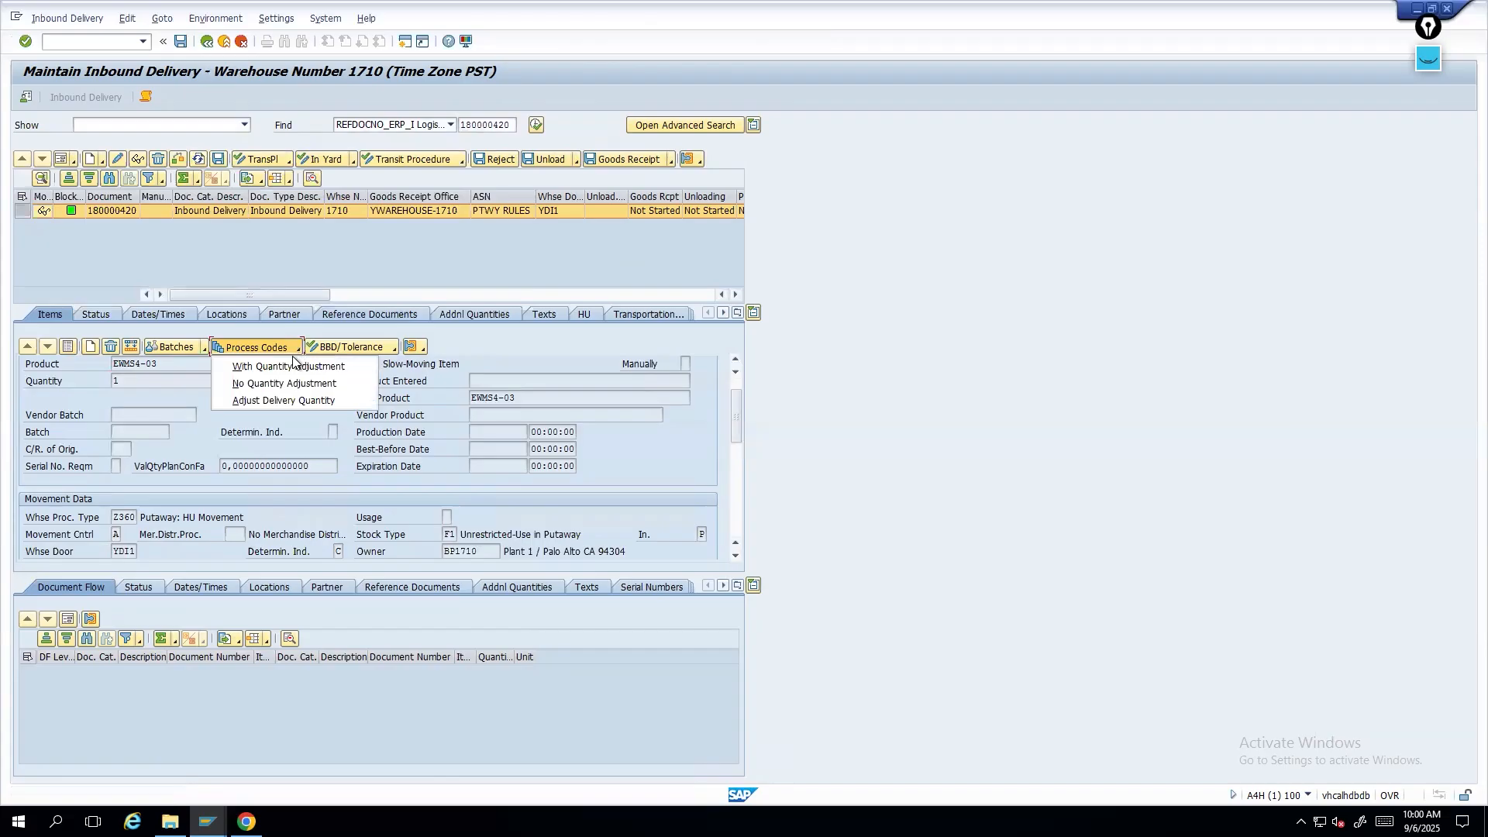
pyautogui.click(291, 397)
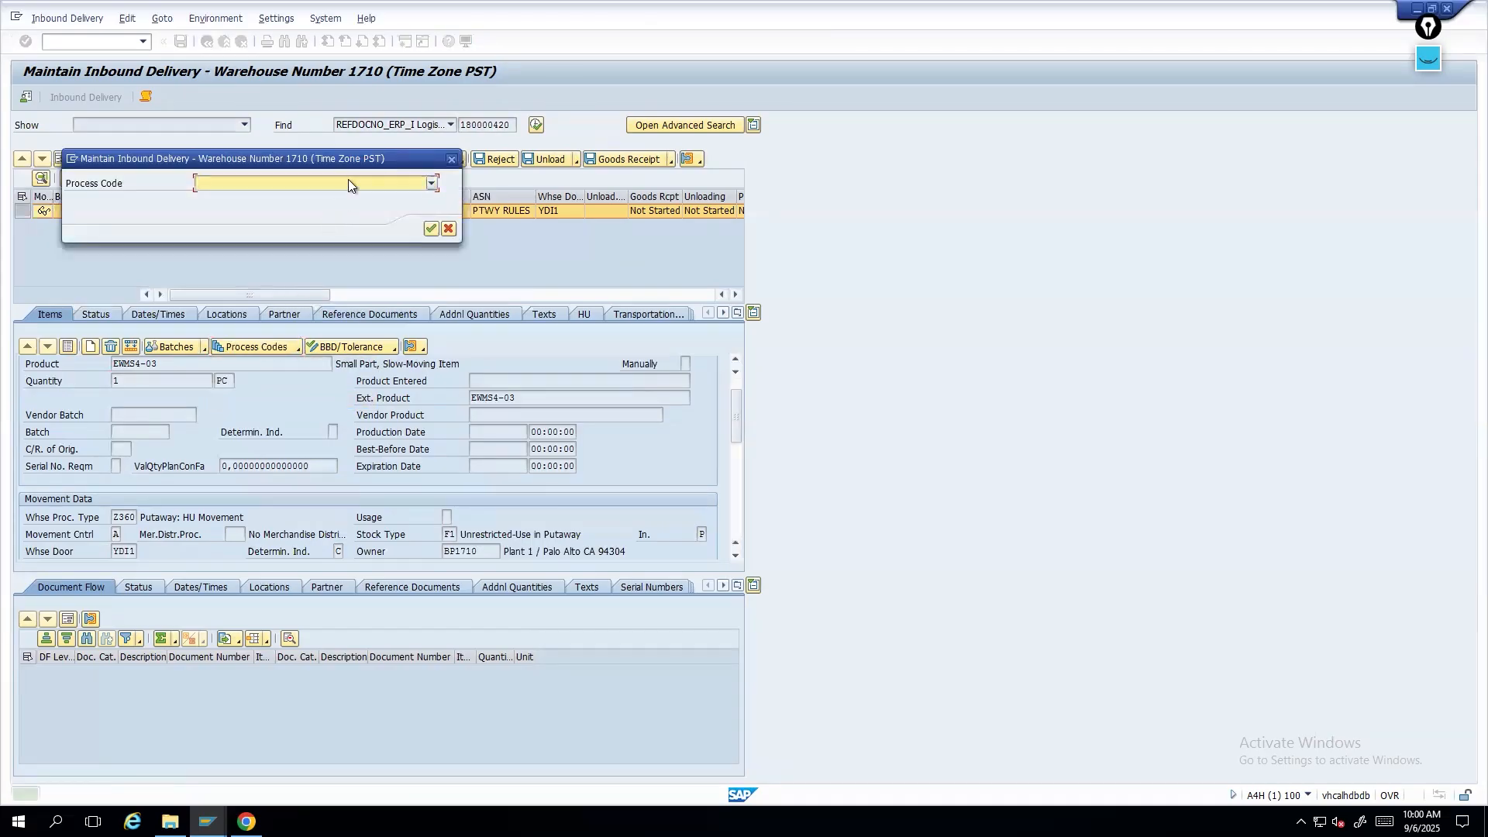
pyautogui.click(347, 182)
pyautogui.click(259, 222)
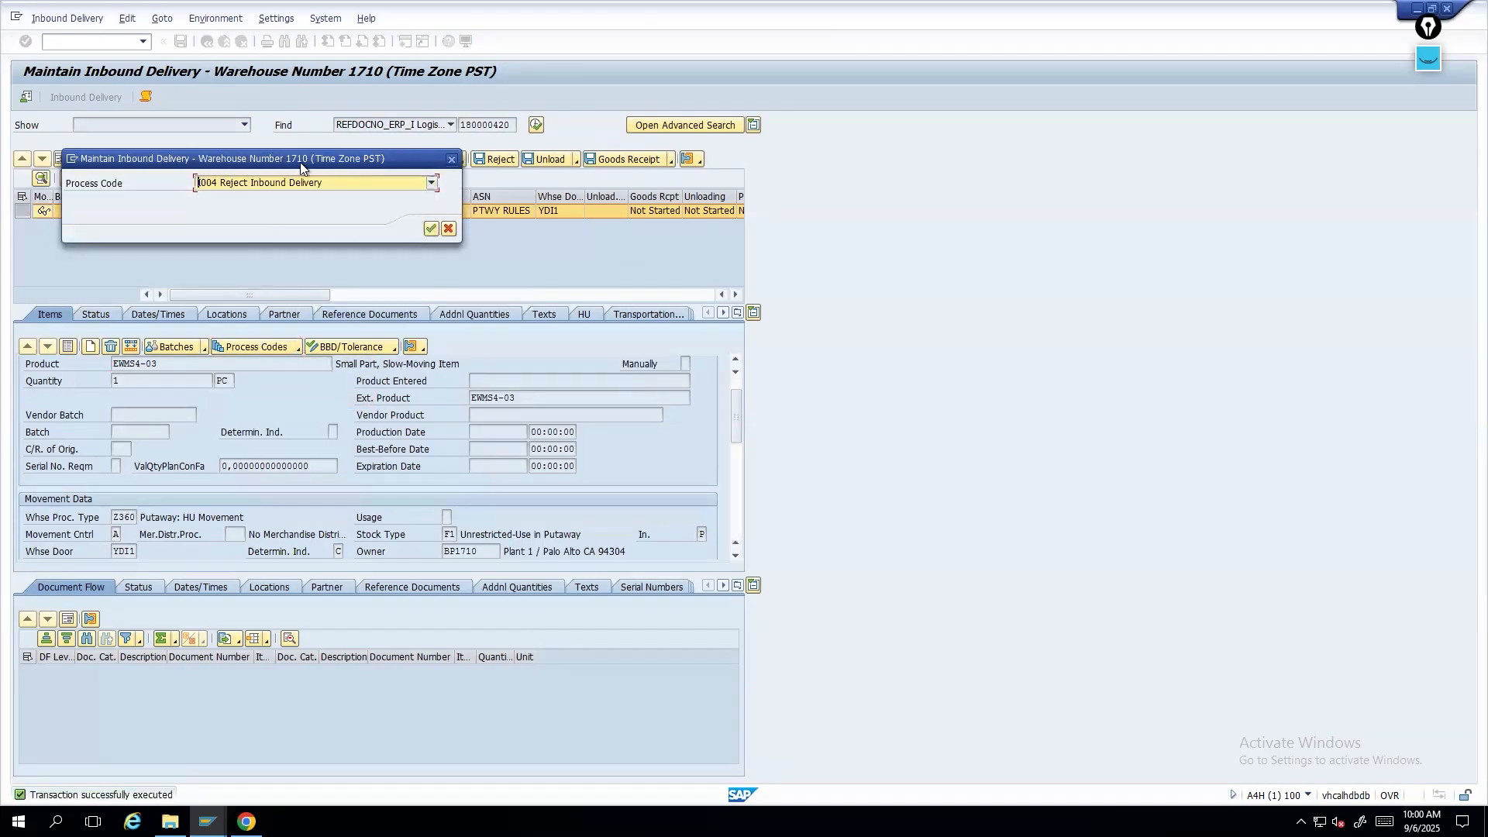
pyautogui.click(430, 229)
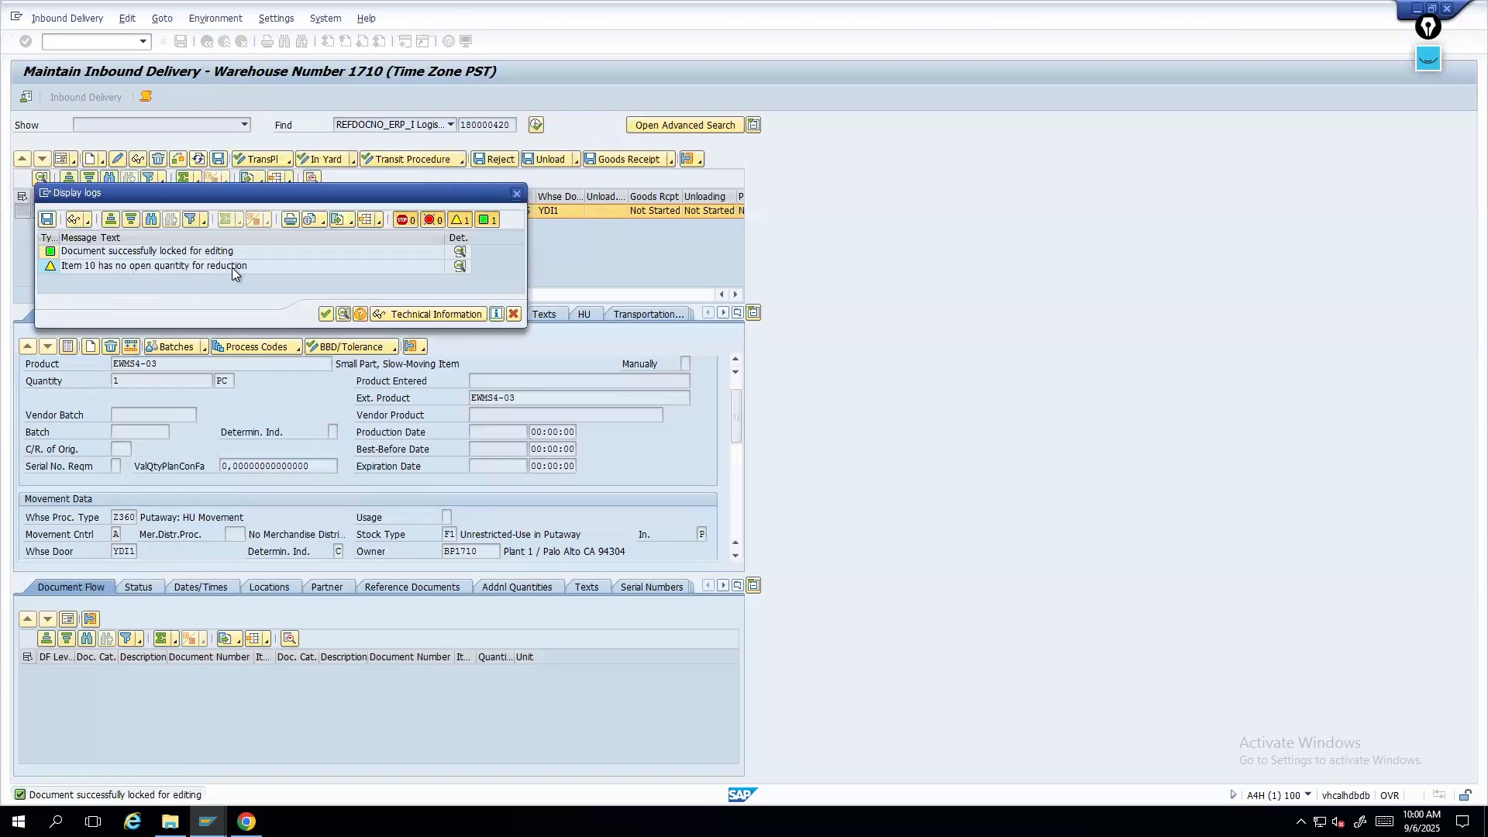
pyautogui.click(326, 314)
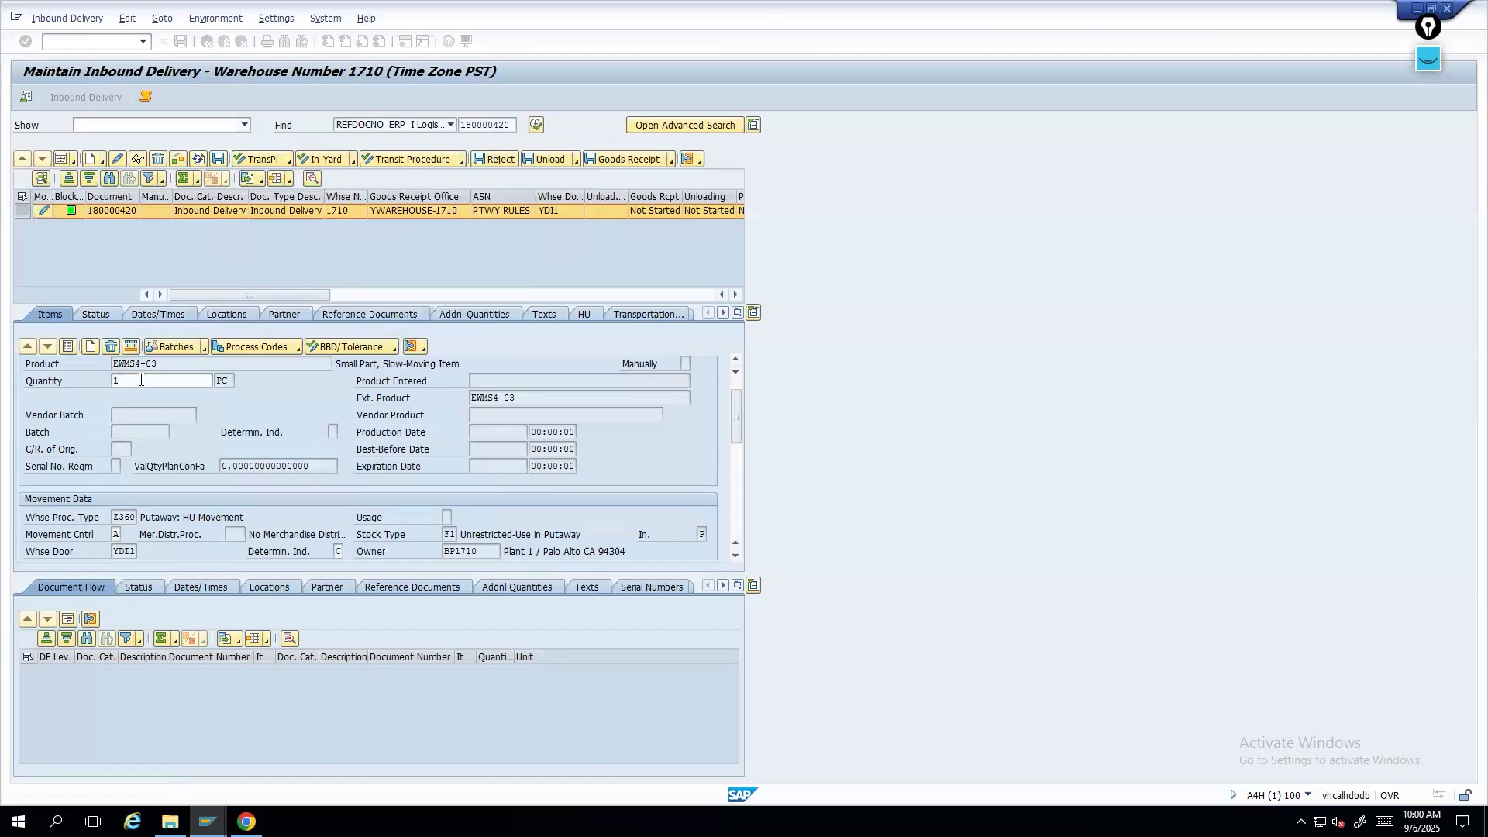
# - Set item 10's quantity to 0 and try applying a process code to it
pyautogui.click(116, 381)
pyautogui.write('0')
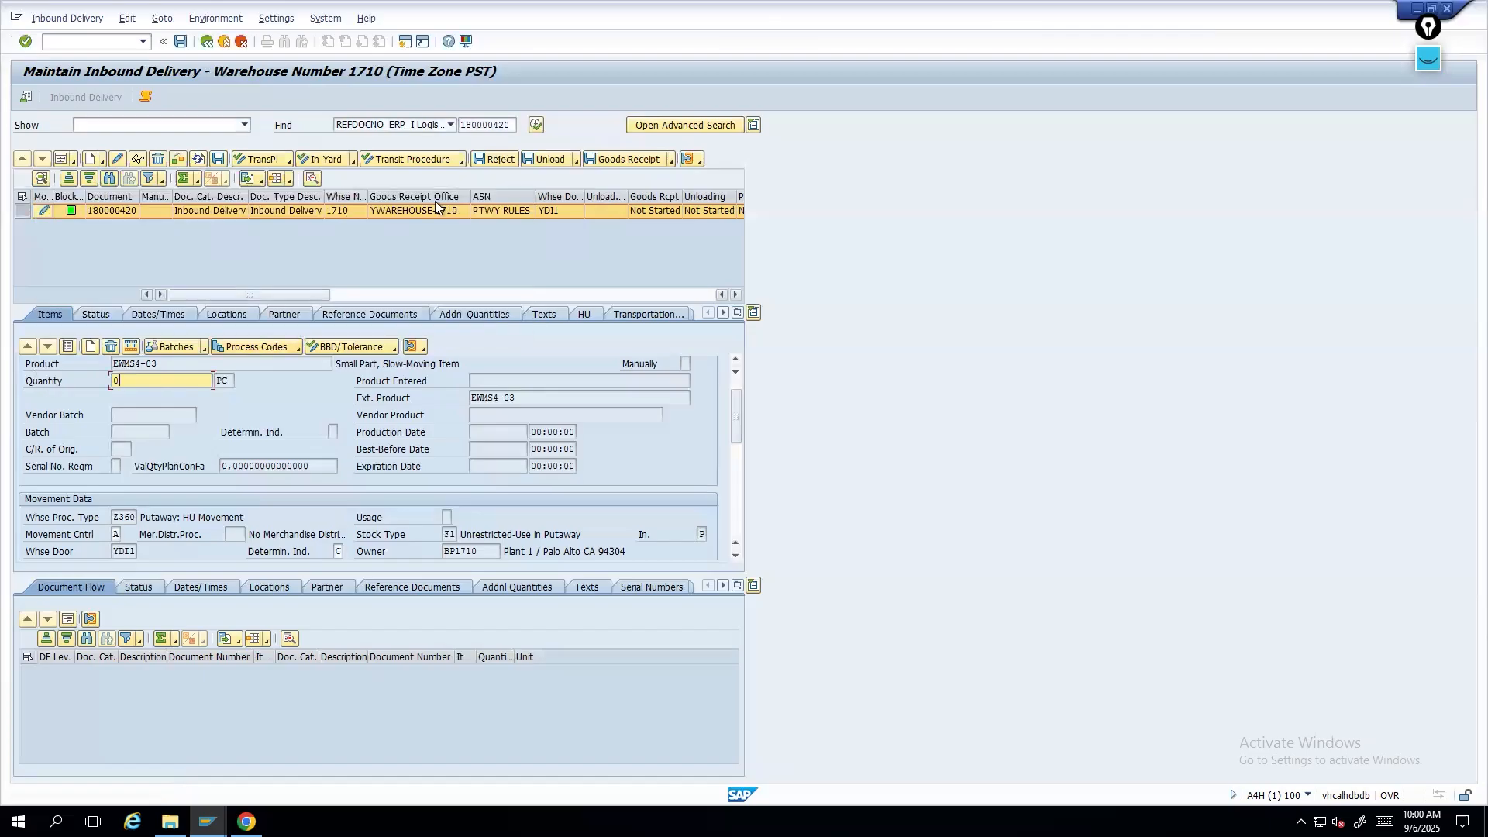
pyautogui.click(301, 353)
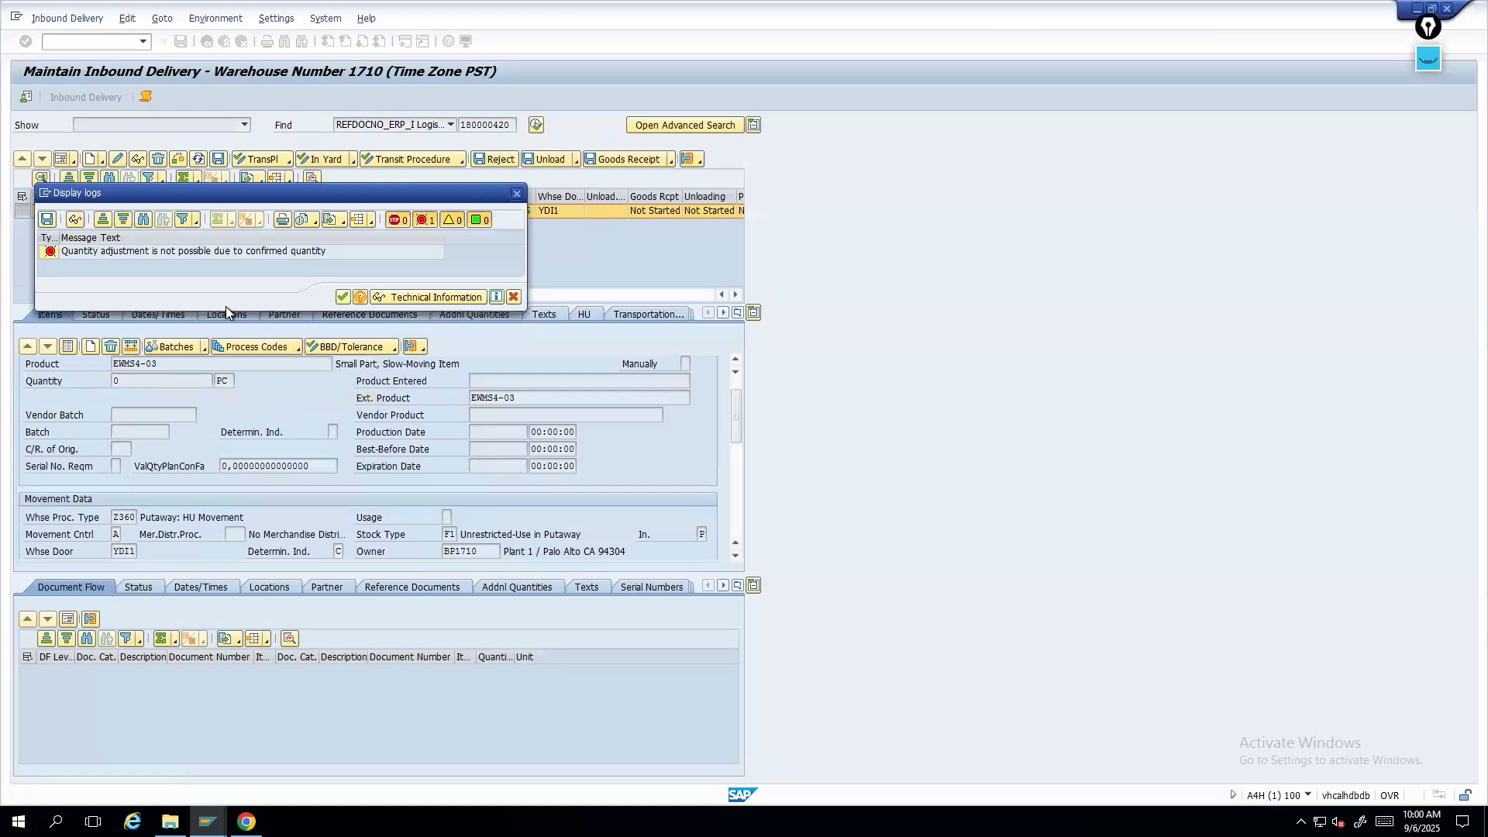
pyautogui.click(151, 253)
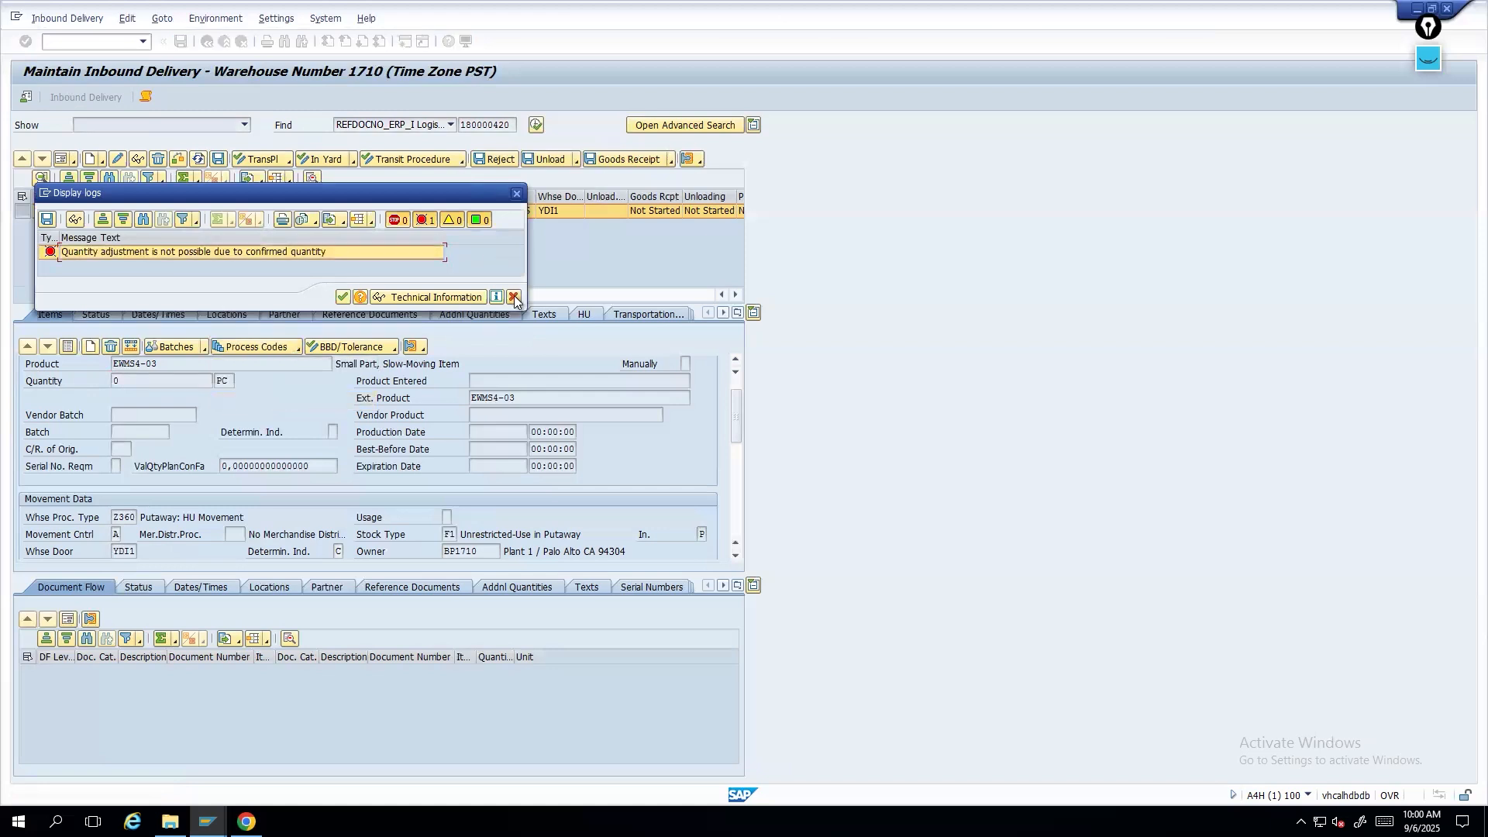
# - Close the log, set item 10's quantity back to 1, and remove delivery 180000420 from the worklist
pyautogui.click(513, 297)
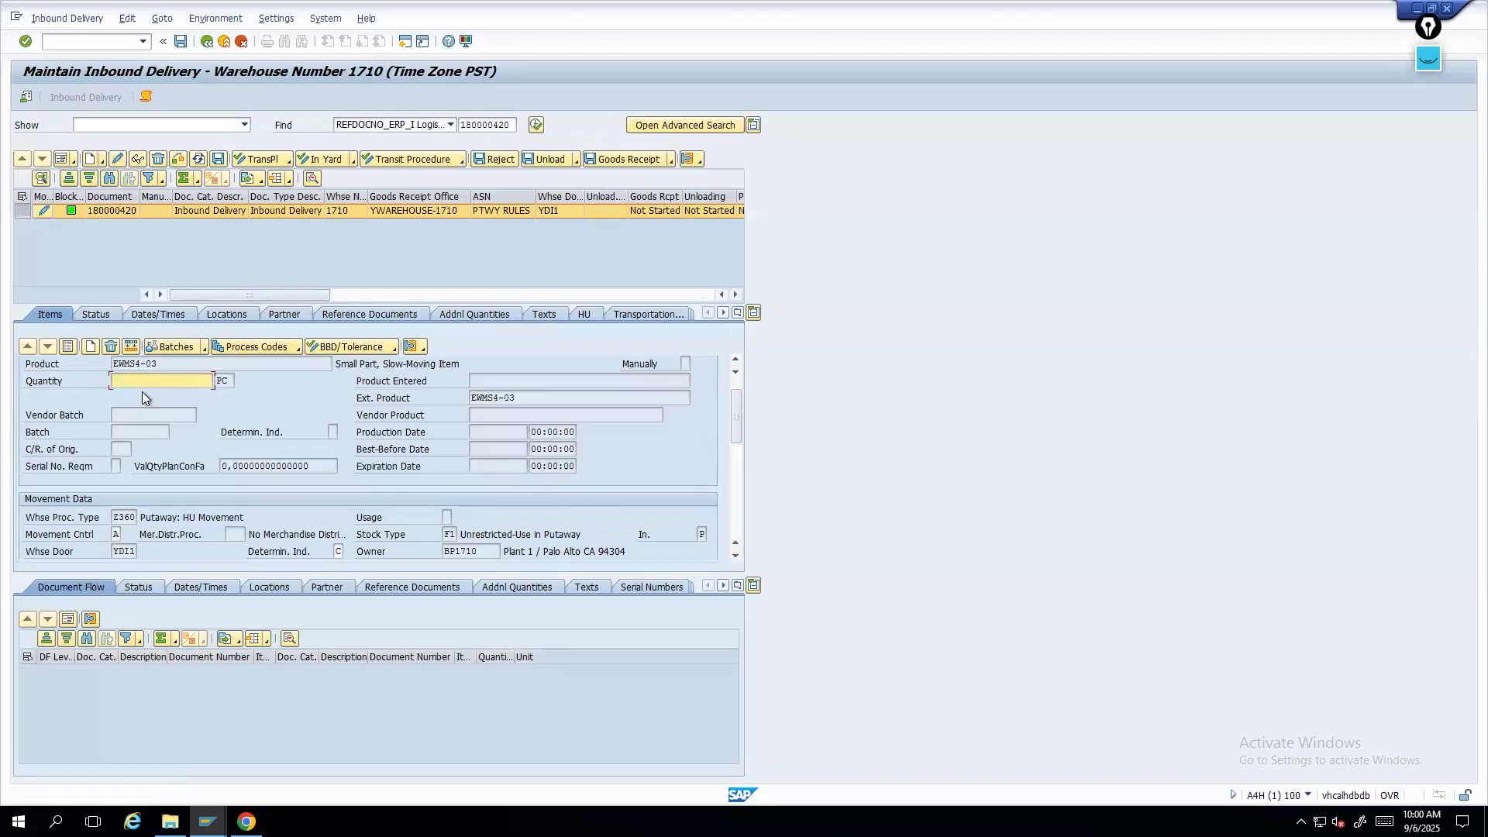
pyautogui.write('1')
pyautogui.click(158, 159)
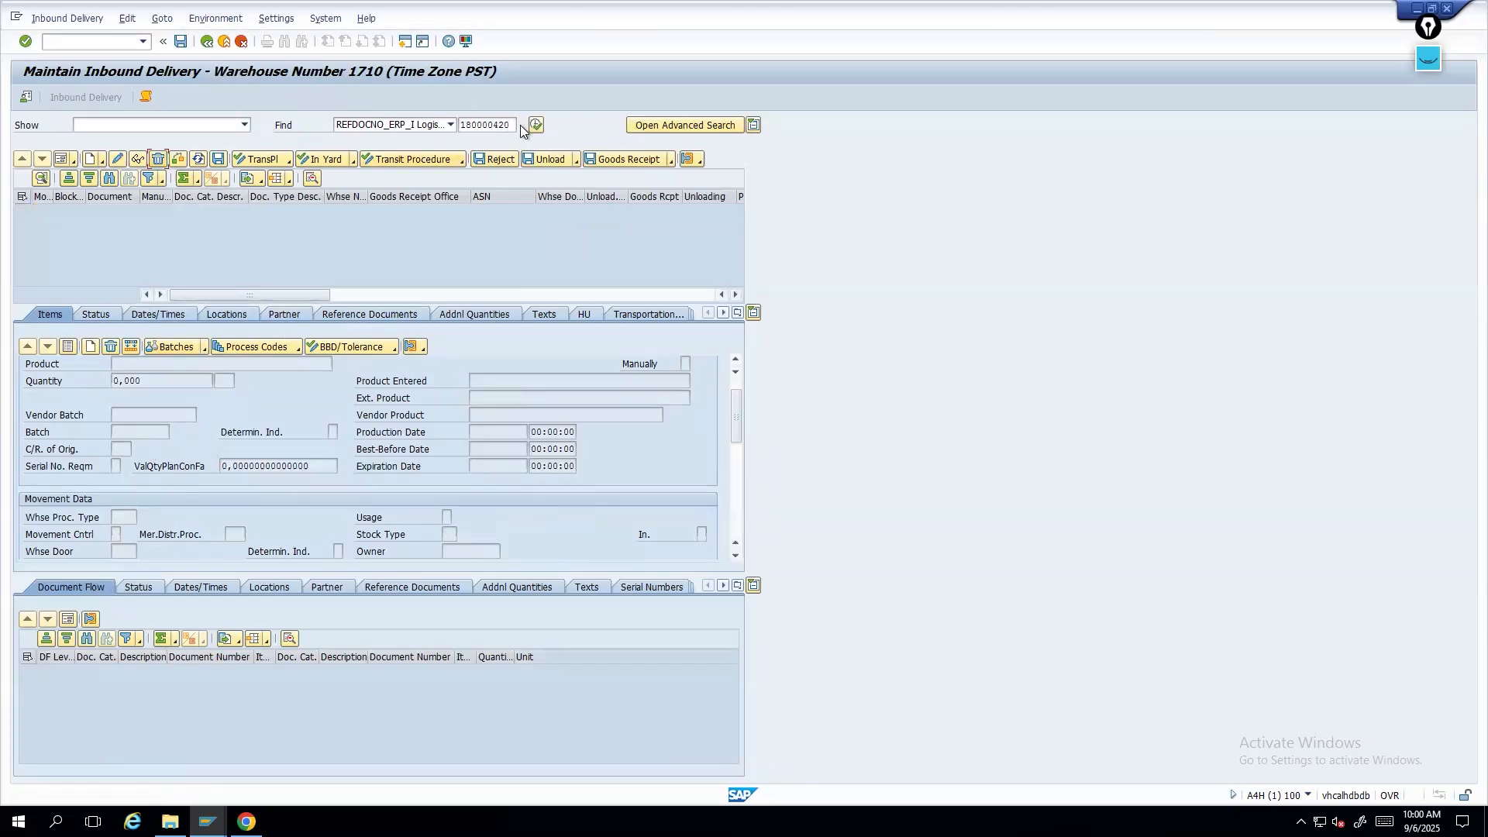
pyautogui.write('/nvl31n')
pyautogui.press('Return')
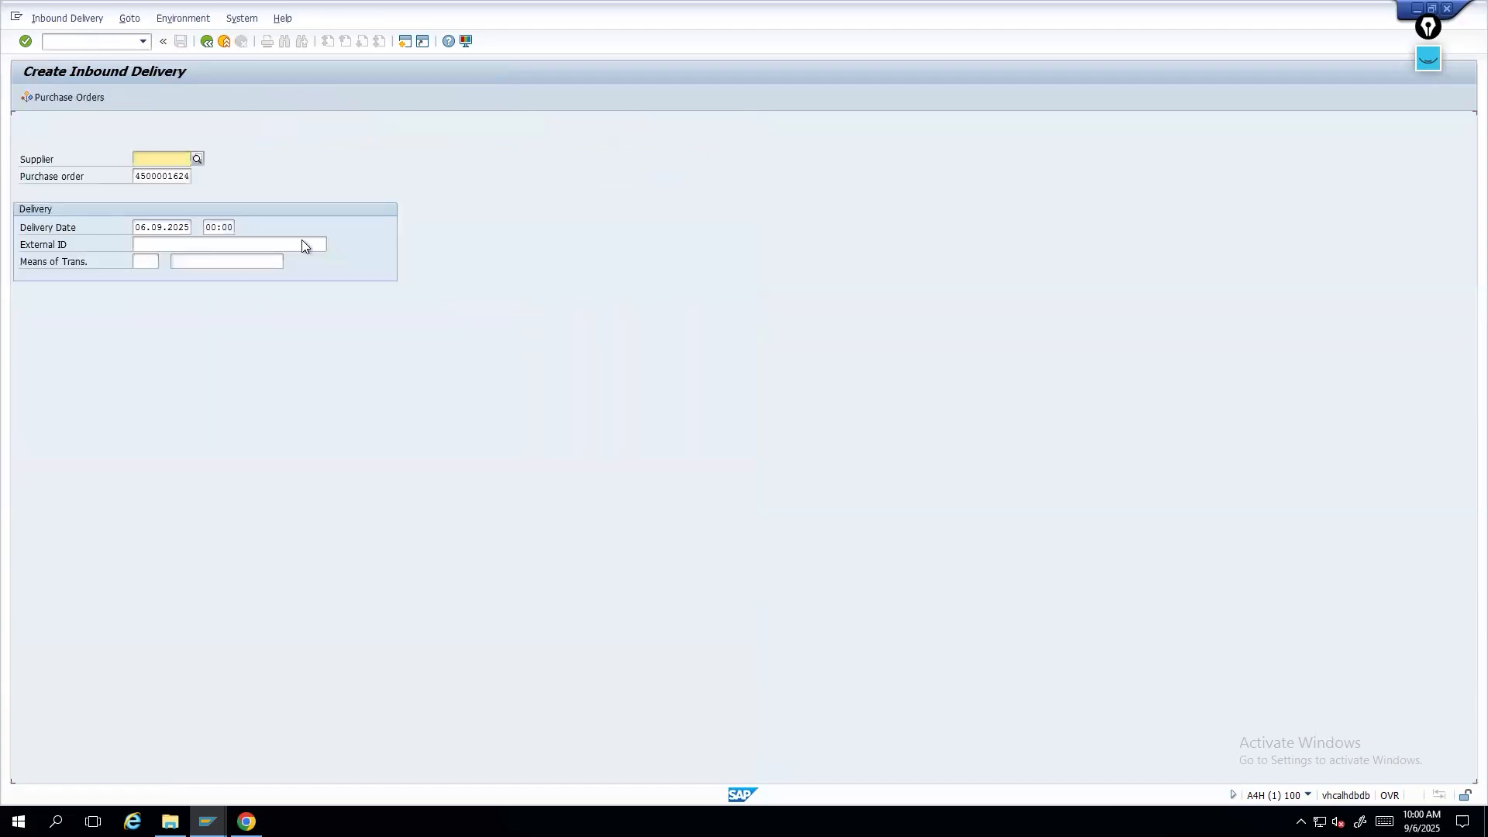
pyautogui.click(300, 245)
pyautogui.click(220, 261)
pyautogui.write('2')
pyautogui.press('Return')
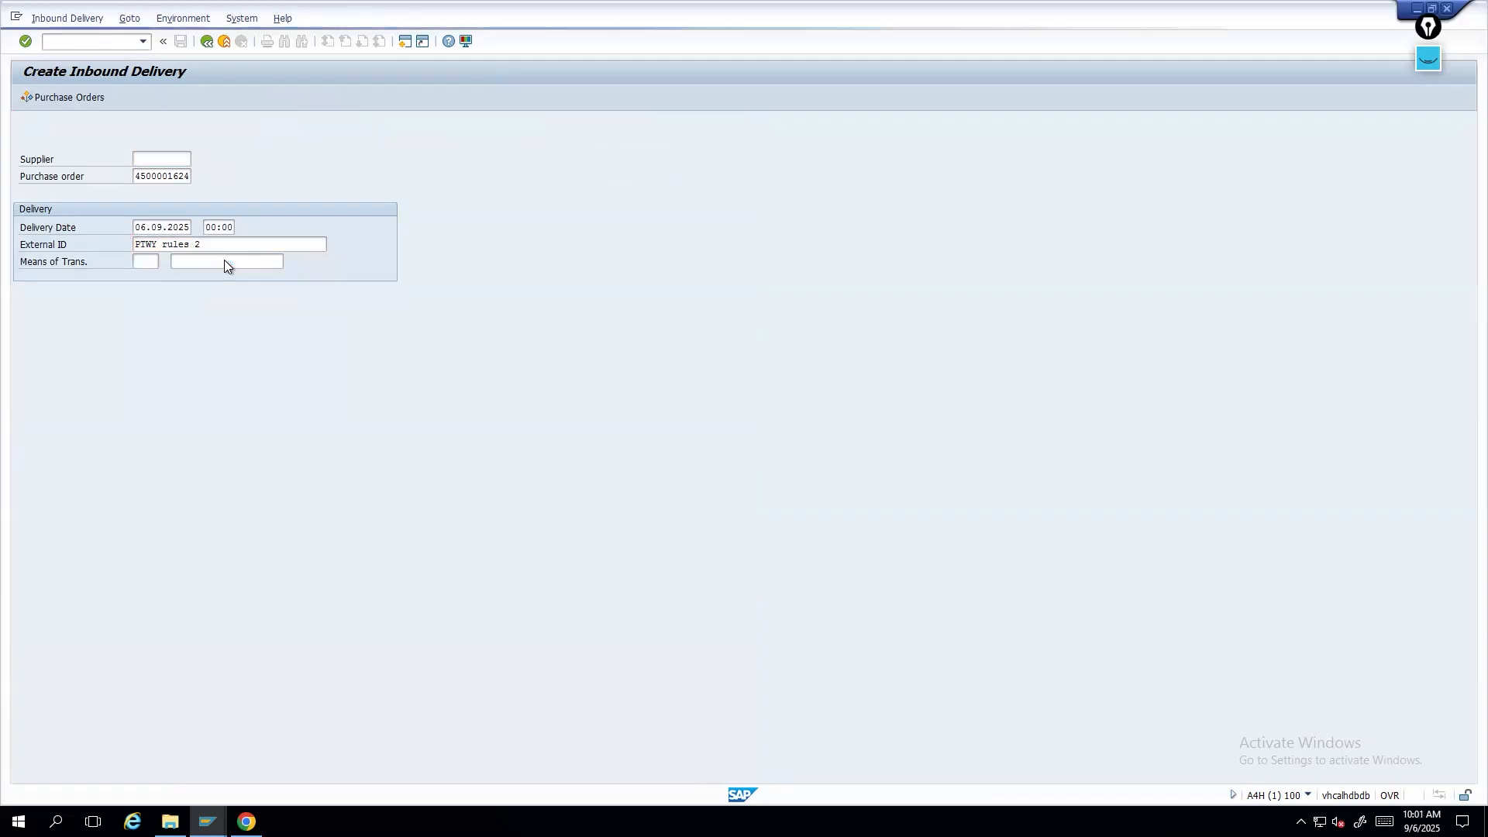
pyautogui.write('1')
pyautogui.press('Return')
pyautogui.hotkey('ctrl', 's')
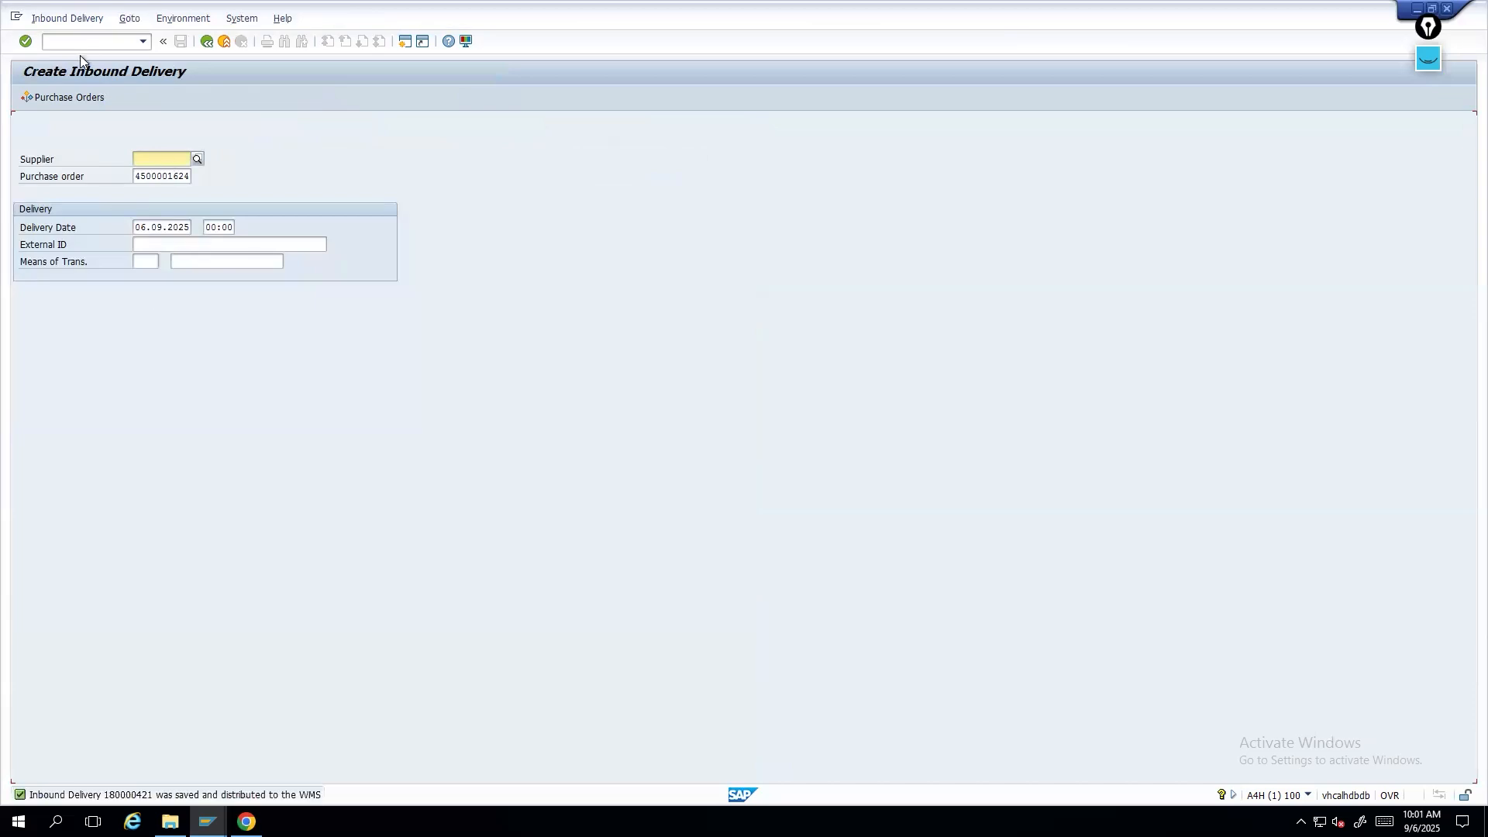
# - Display the new inbound delivery 180000421, then reopen the warehouse inbound delivery maintenance transaction in another session
pyautogui.click(68, 17)
pyautogui.click(62, 86)
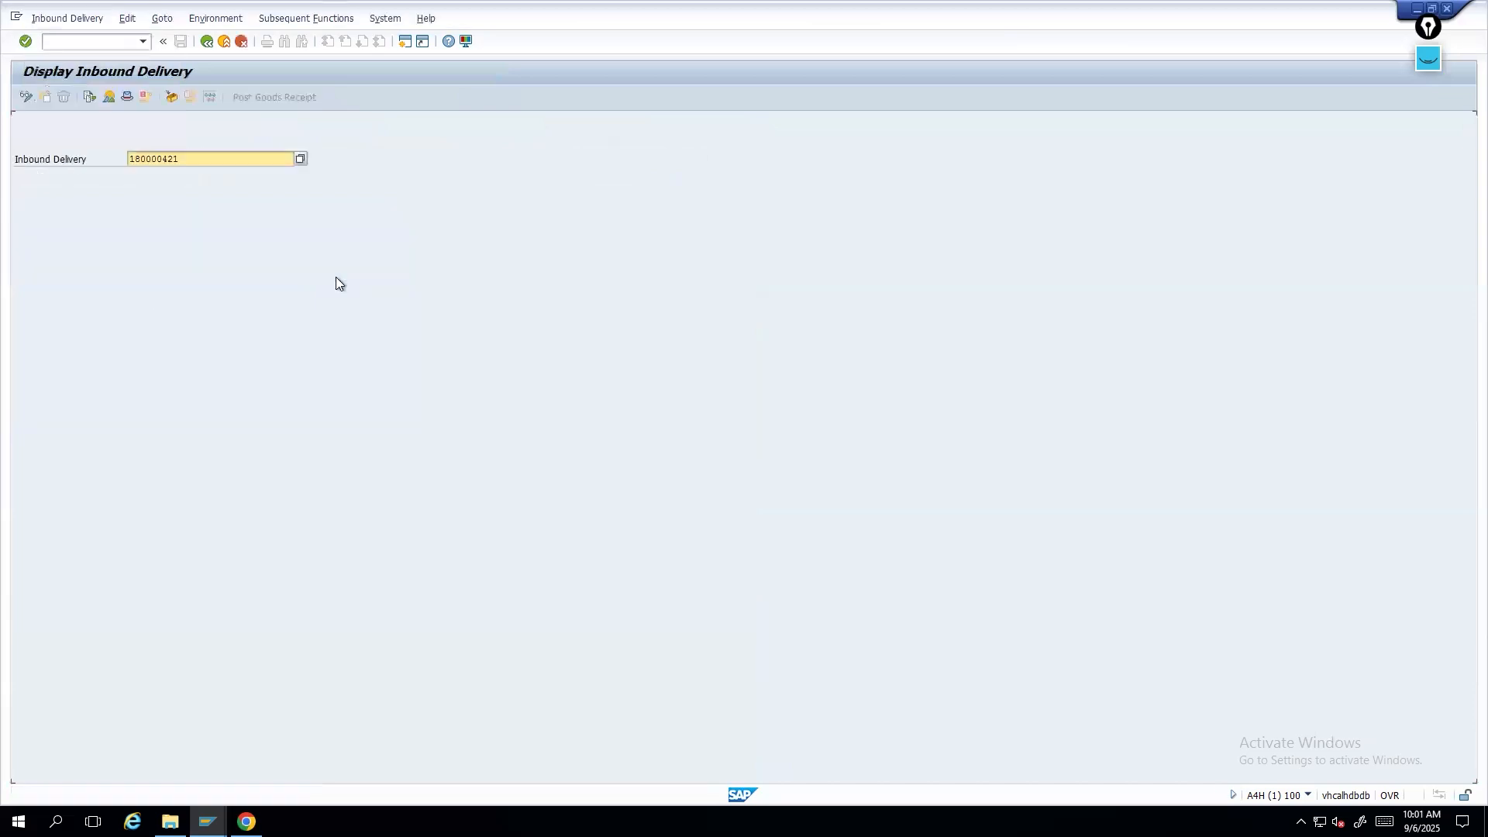
pyautogui.hotkey('alt', 'Tab')
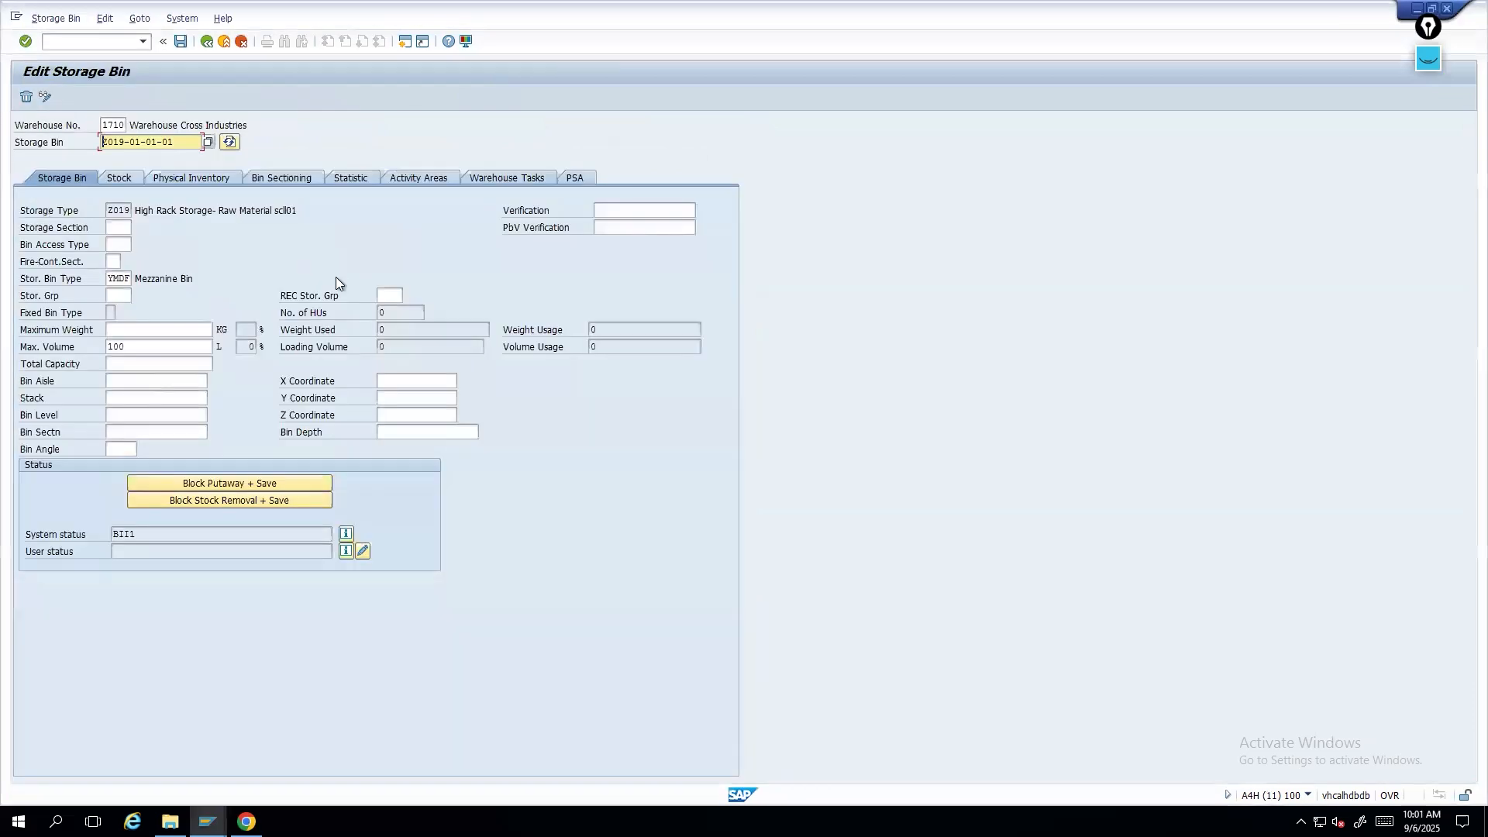
pyautogui.hotkey('alt', 'Tab')
pyautogui.hotkey('alt', 'Tab')
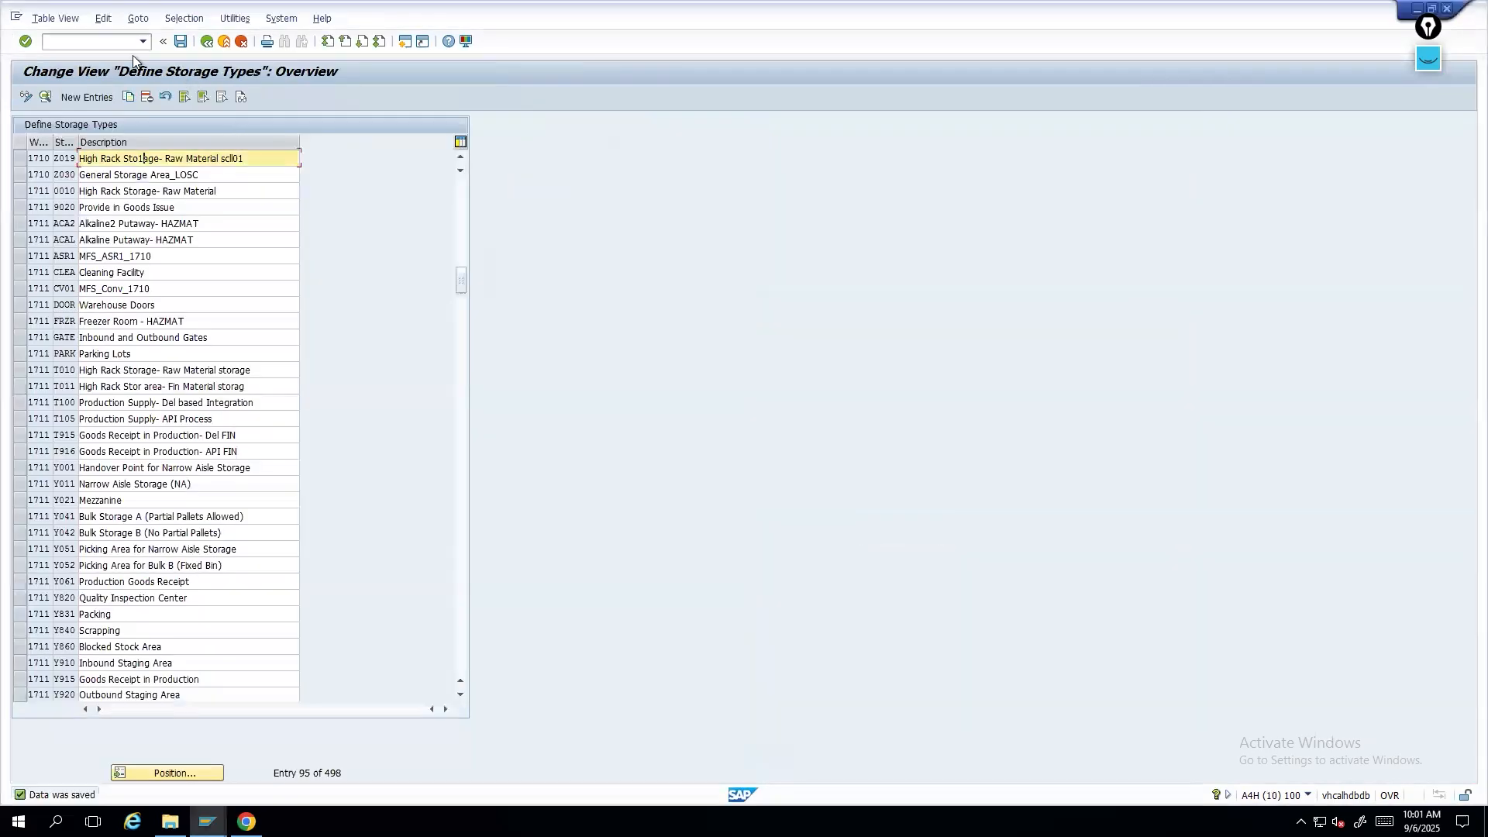
pyautogui.click(138, 42)
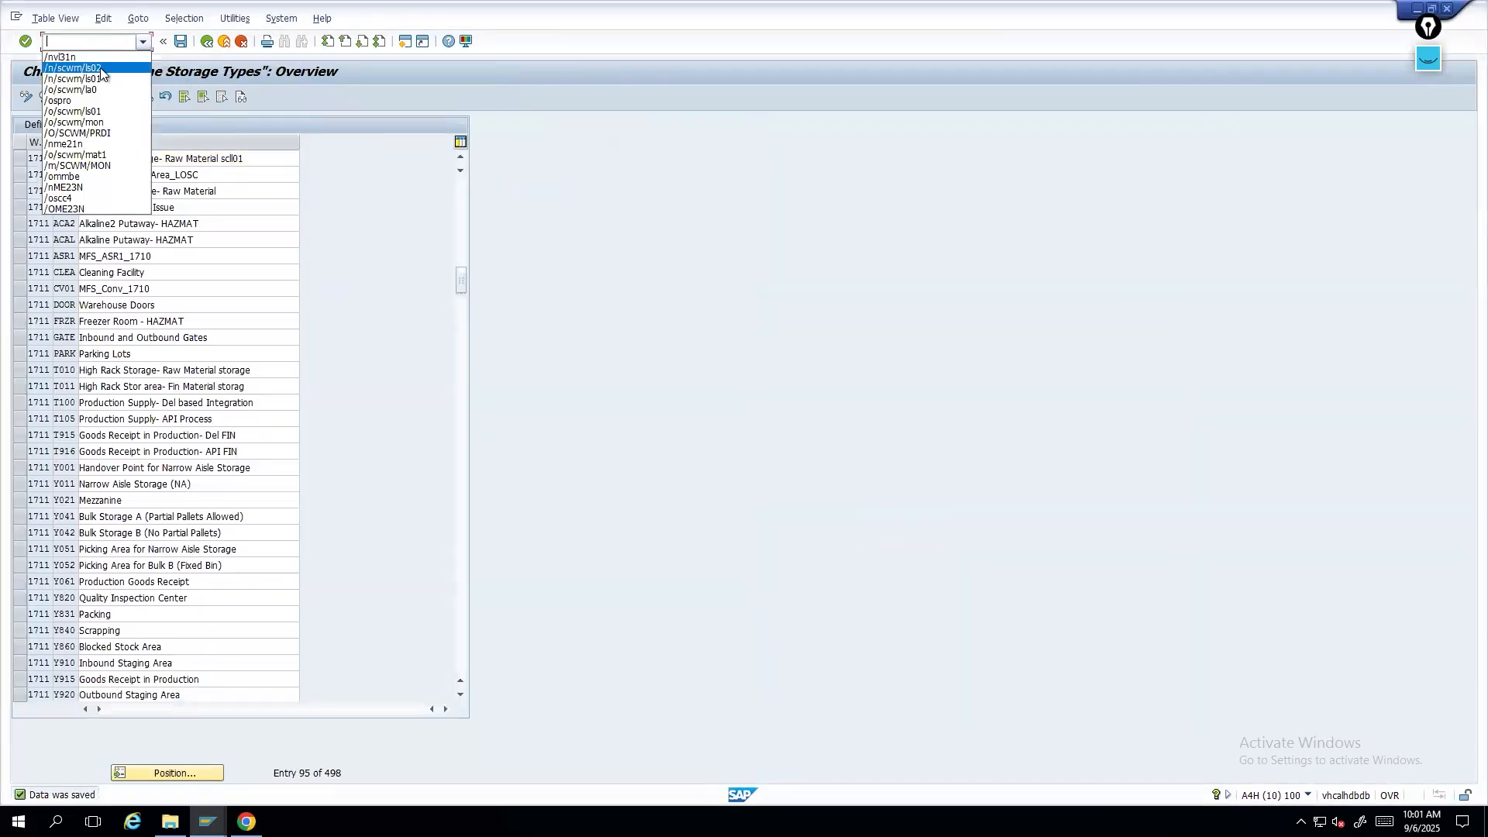
pyautogui.click(100, 124)
pyautogui.press('Return')
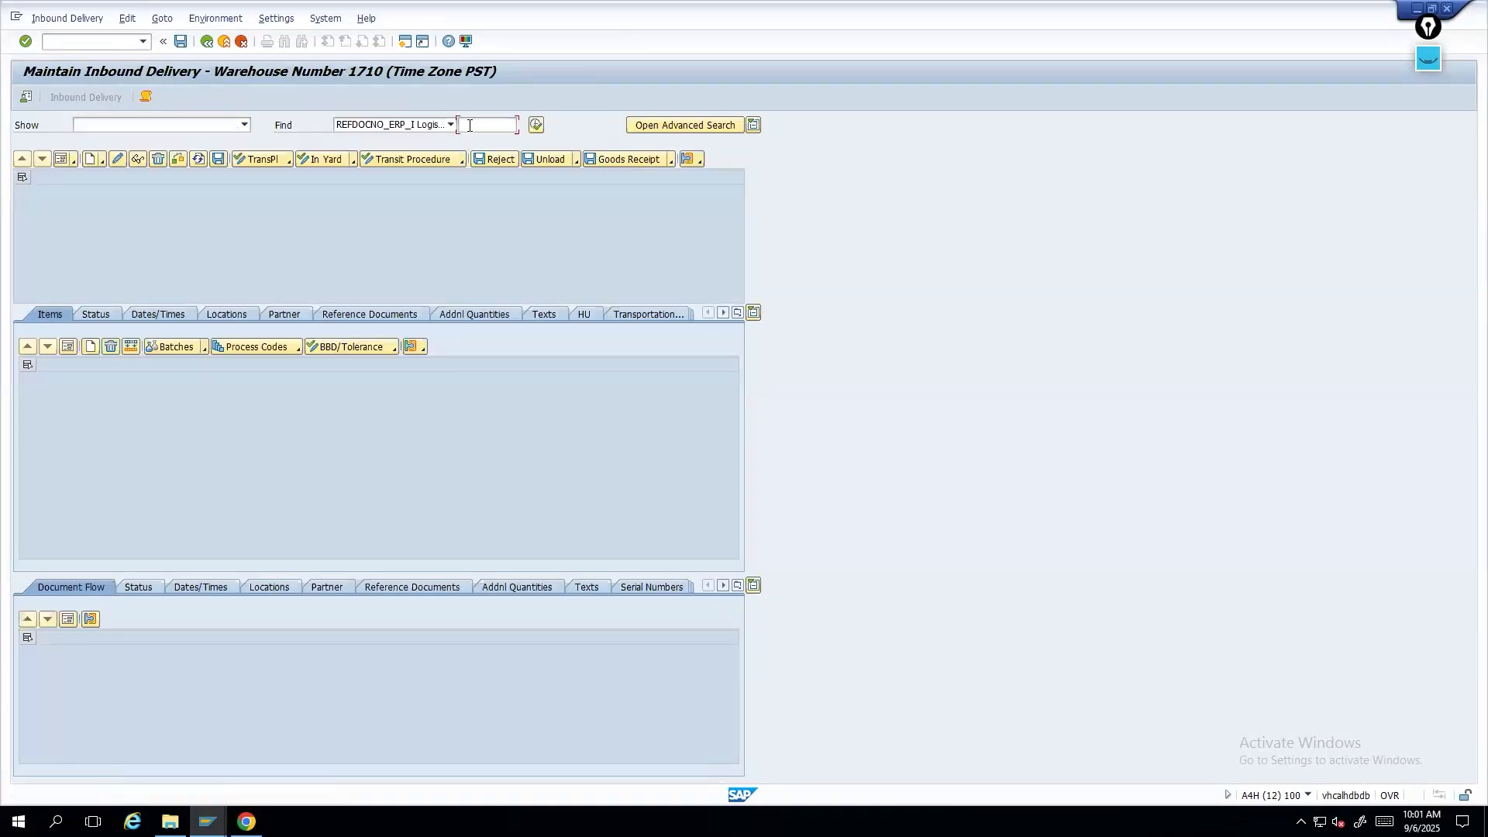
# - Search for inbound delivery 180000421 in the warehouse delivery maintenance screen
pyautogui.click(467, 126)
pyautogui.write('2019-01-01')
pyautogui.press('BackSpace')
pyautogui.press('BackSpace')
pyautogui.press('BackSpace')
pyautogui.press('BackSpace')
pyautogui.press('BackSpace')
pyautogui.press('BackSpace')
pyautogui.press('BackSpace')
pyautogui.press('BackSpace')
pyautogui.press('BackSpace')
pyautogui.press('BackSpace')
pyautogui.write('1')
pyautogui.click(504, 141)
pyautogui.press('BackSpace')
pyautogui.write('1')
pyautogui.click(535, 125)
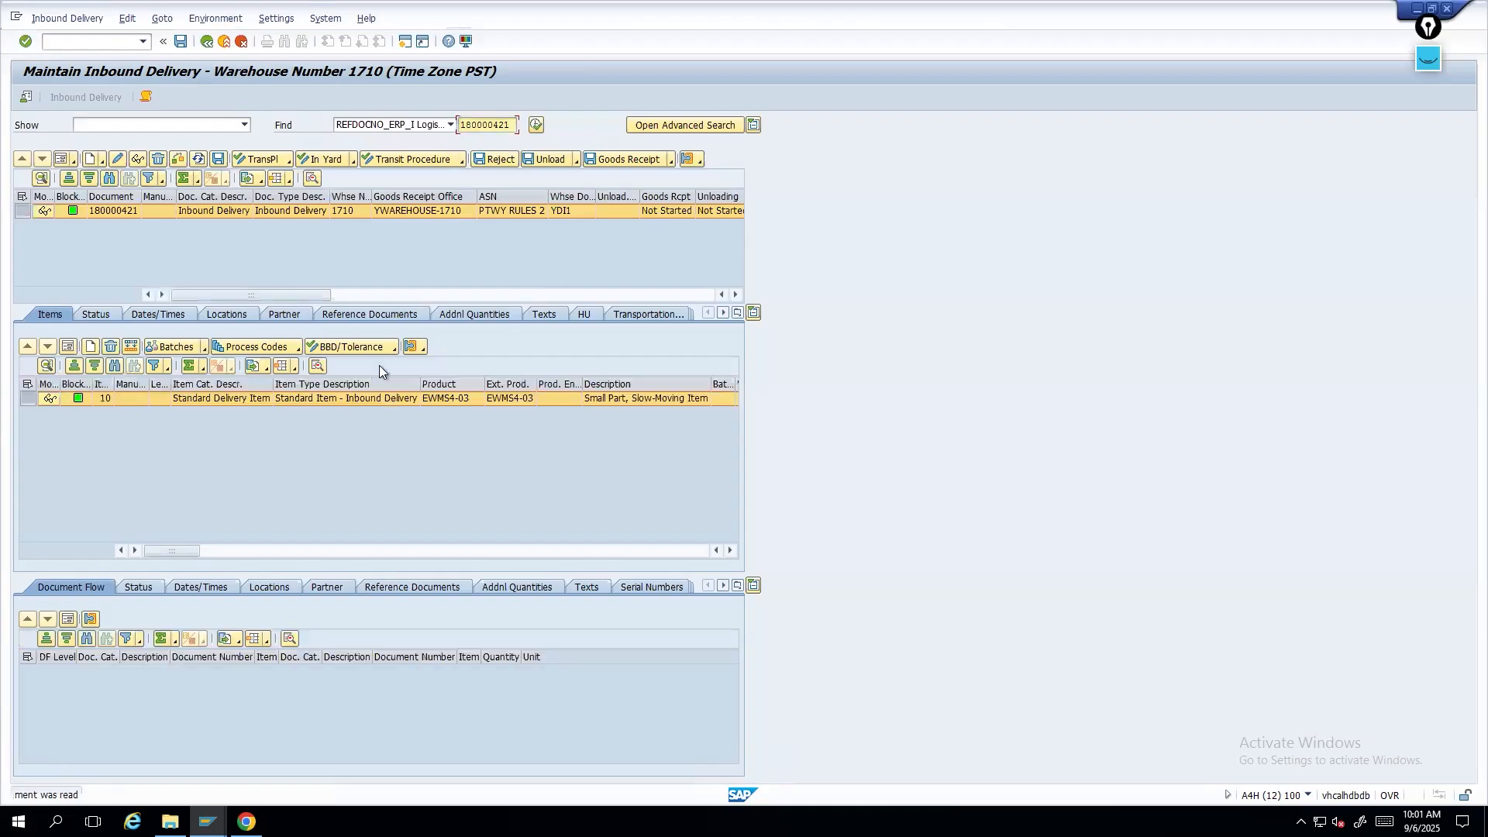
# - Switch delivery 180000421 to edit mode and set item 10's warehouse process type to 1010
pyautogui.click(67, 347)
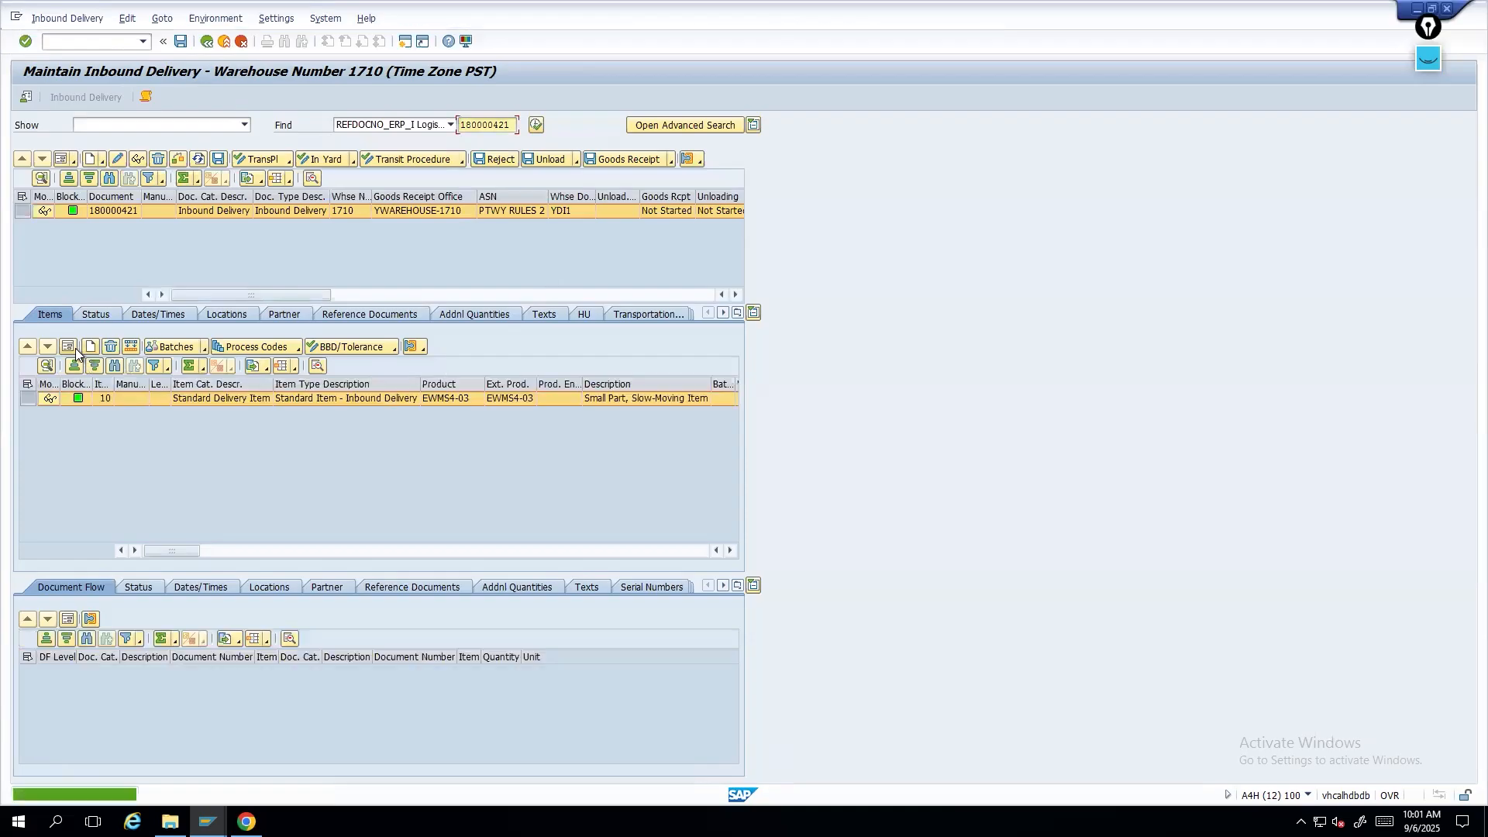
pyautogui.click(121, 160)
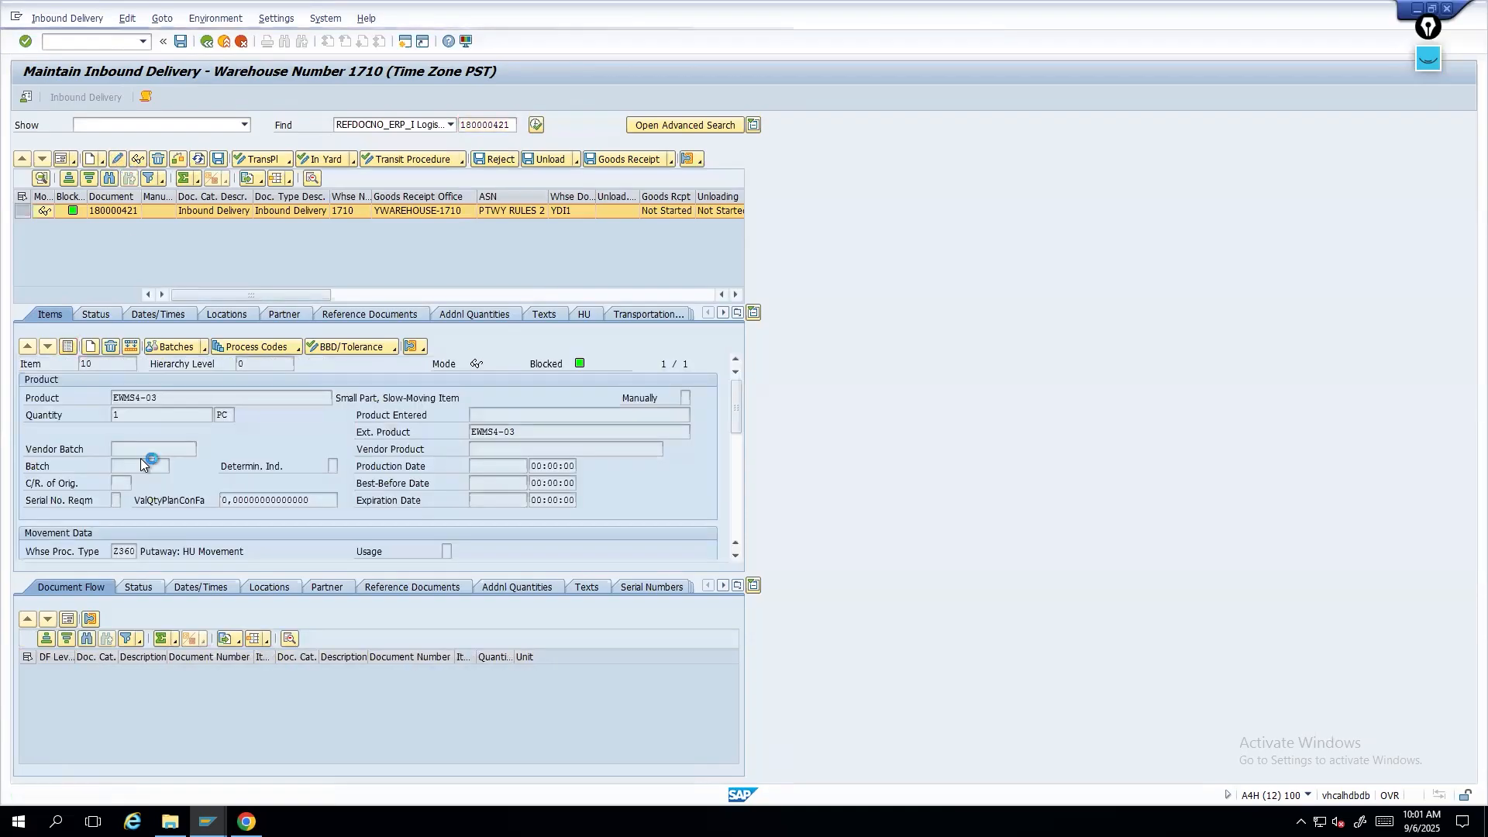
pyautogui.click(124, 551)
pyautogui.write('11')
pyautogui.press('BackSpace')
pyautogui.press('BackSpace')
pyautogui.write('1010')
pyautogui.press('Return')
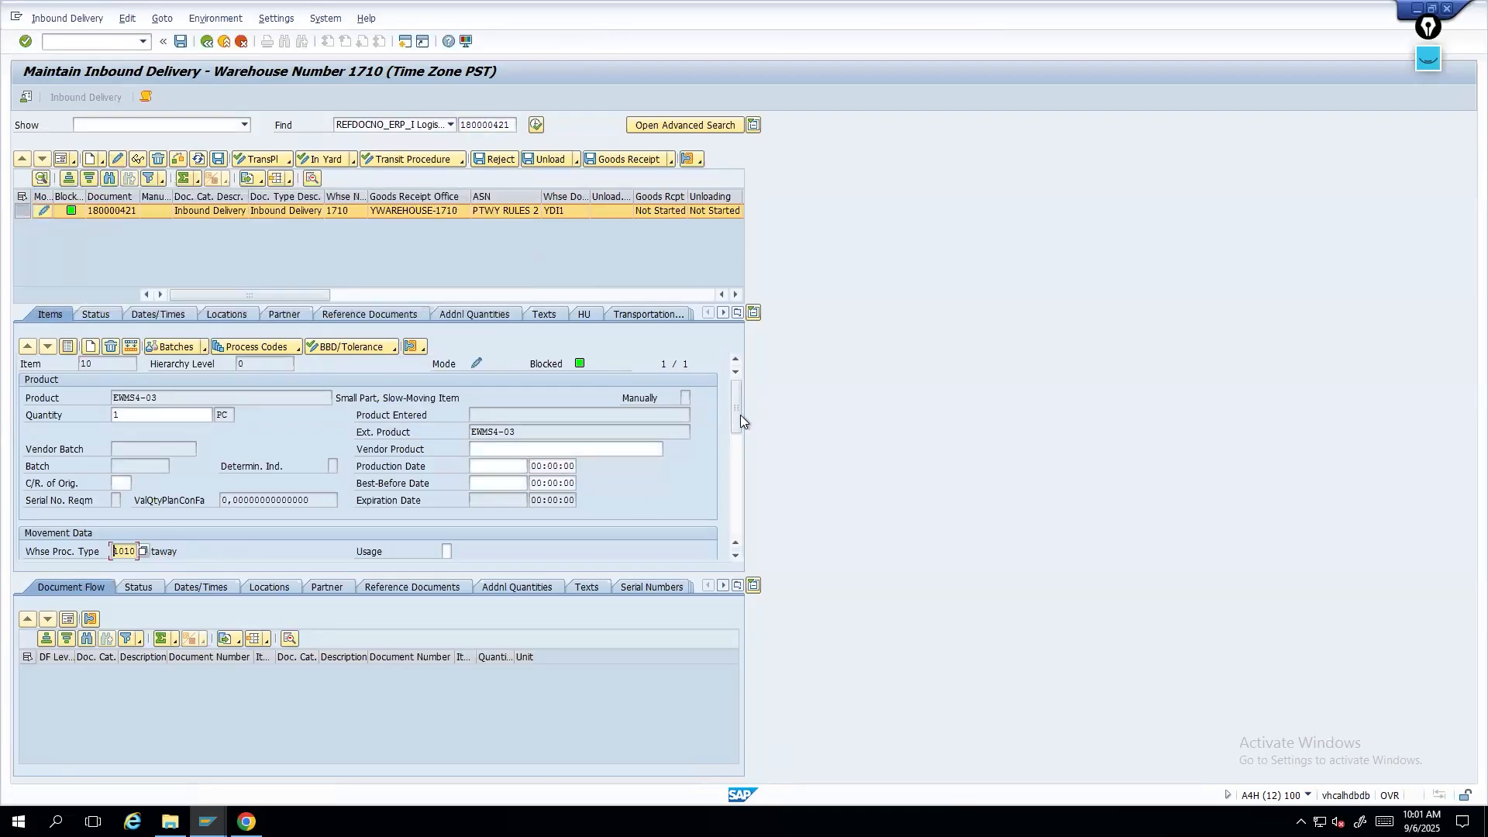
# - Start warehouse task creation for the delivery as a follow-on function
pyautogui.moveTo(736, 415); pyautogui.dragTo(738, 459)
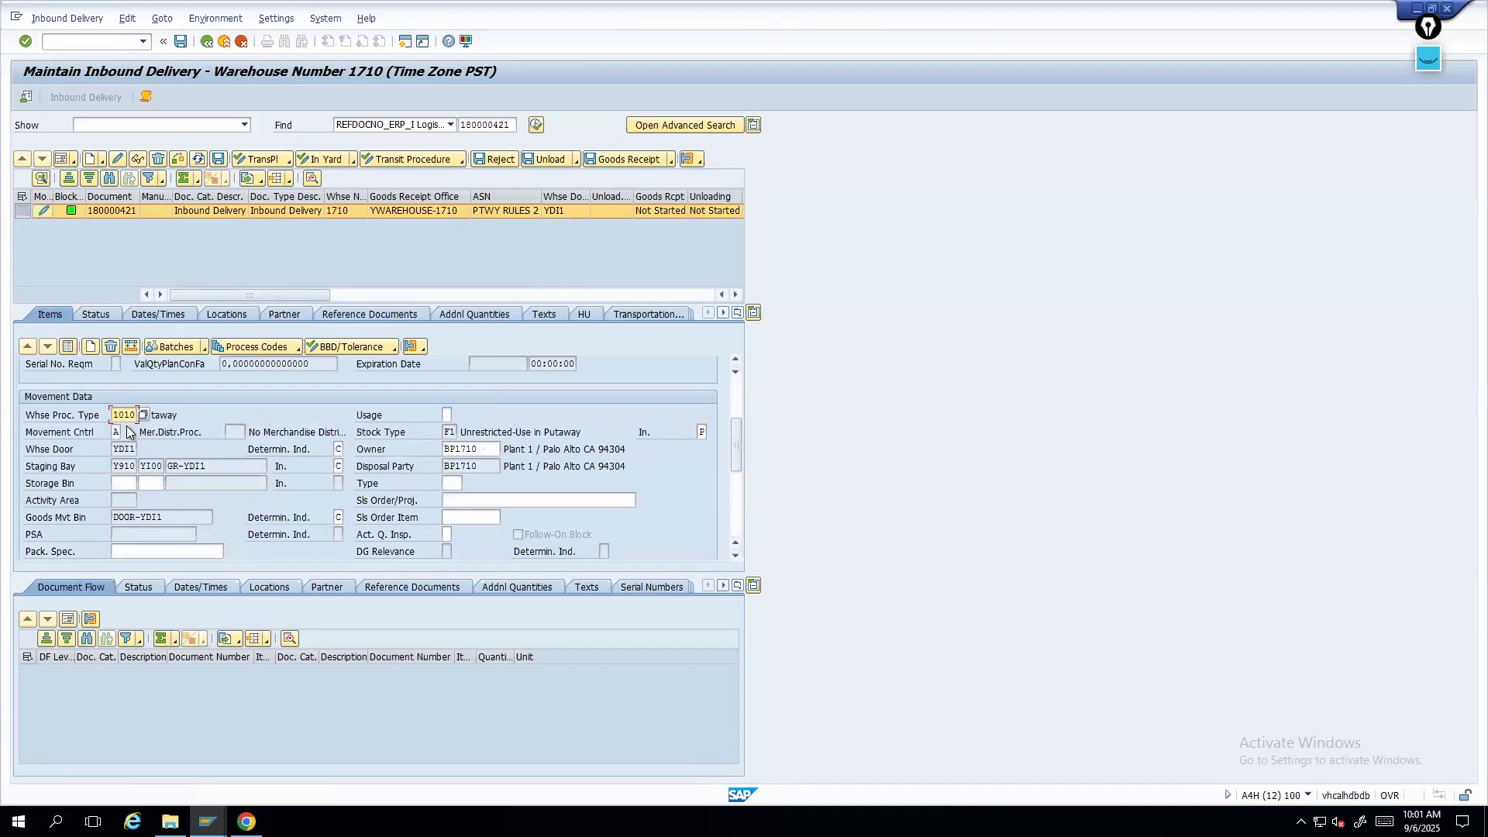
pyautogui.click(68, 18)
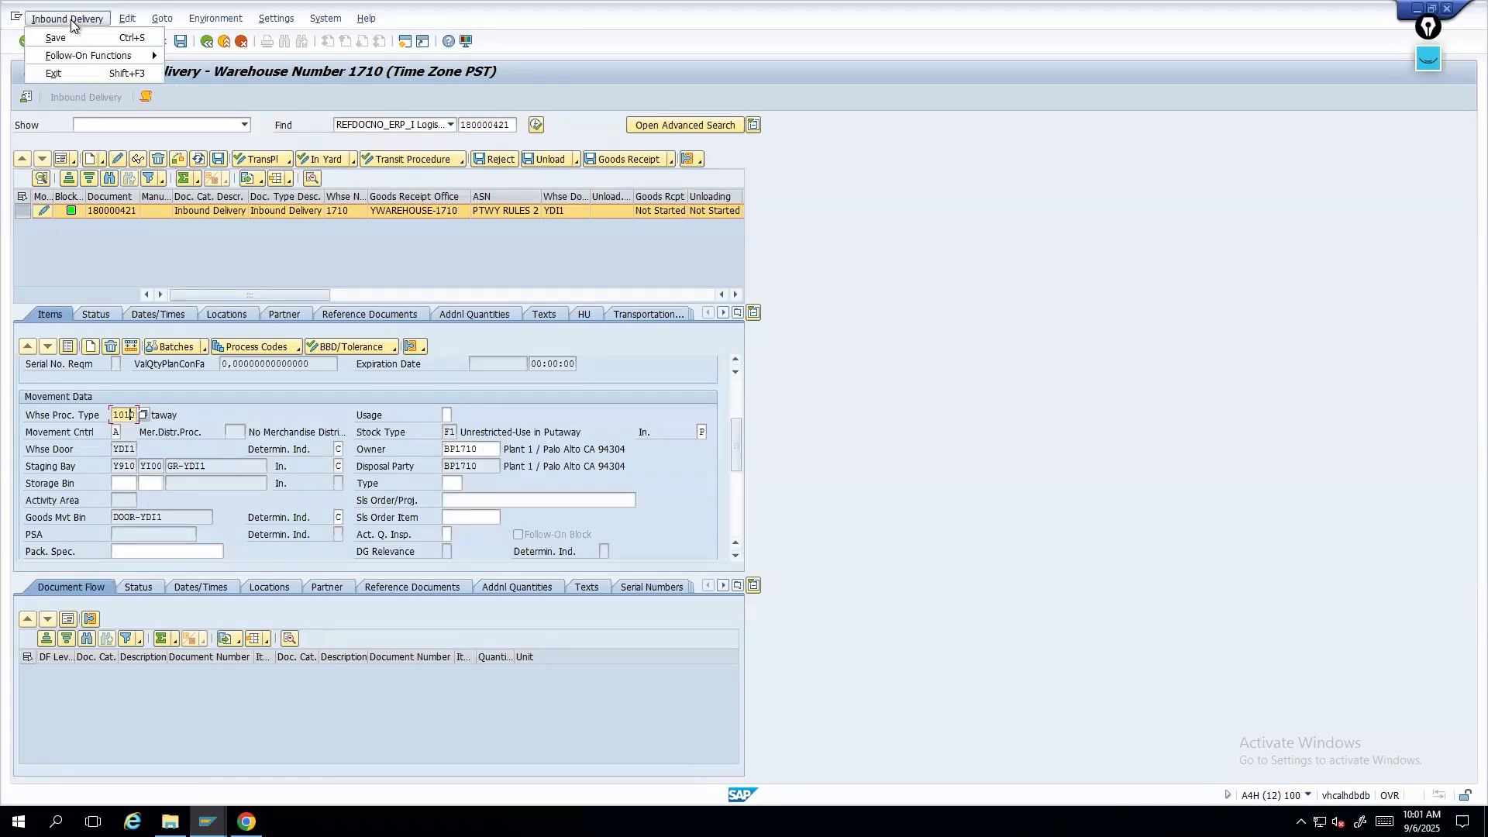
pyautogui.moveTo(82, 62)
pyautogui.click(209, 56)
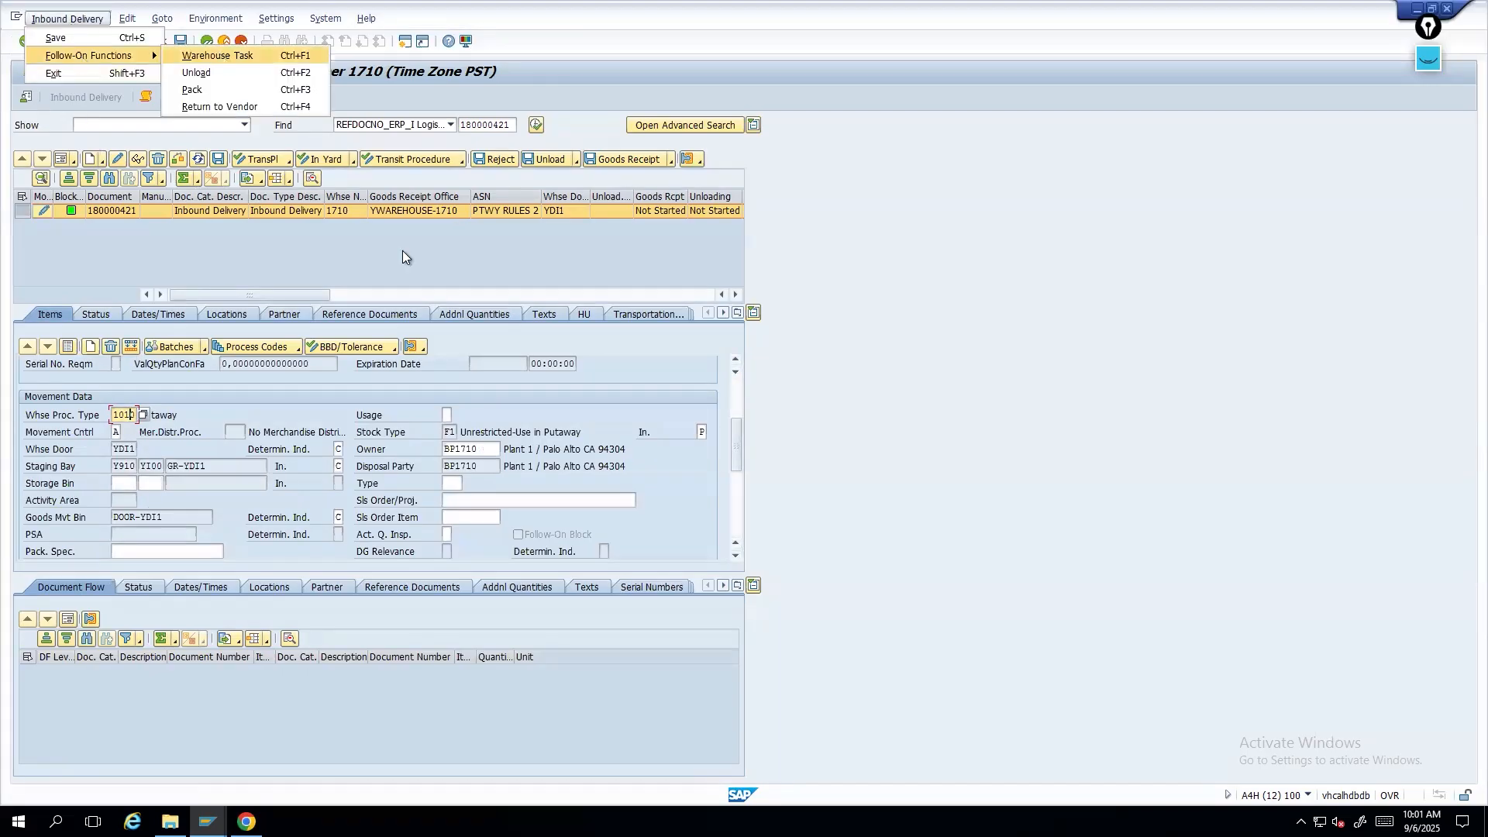
pyautogui.click(214, 301)
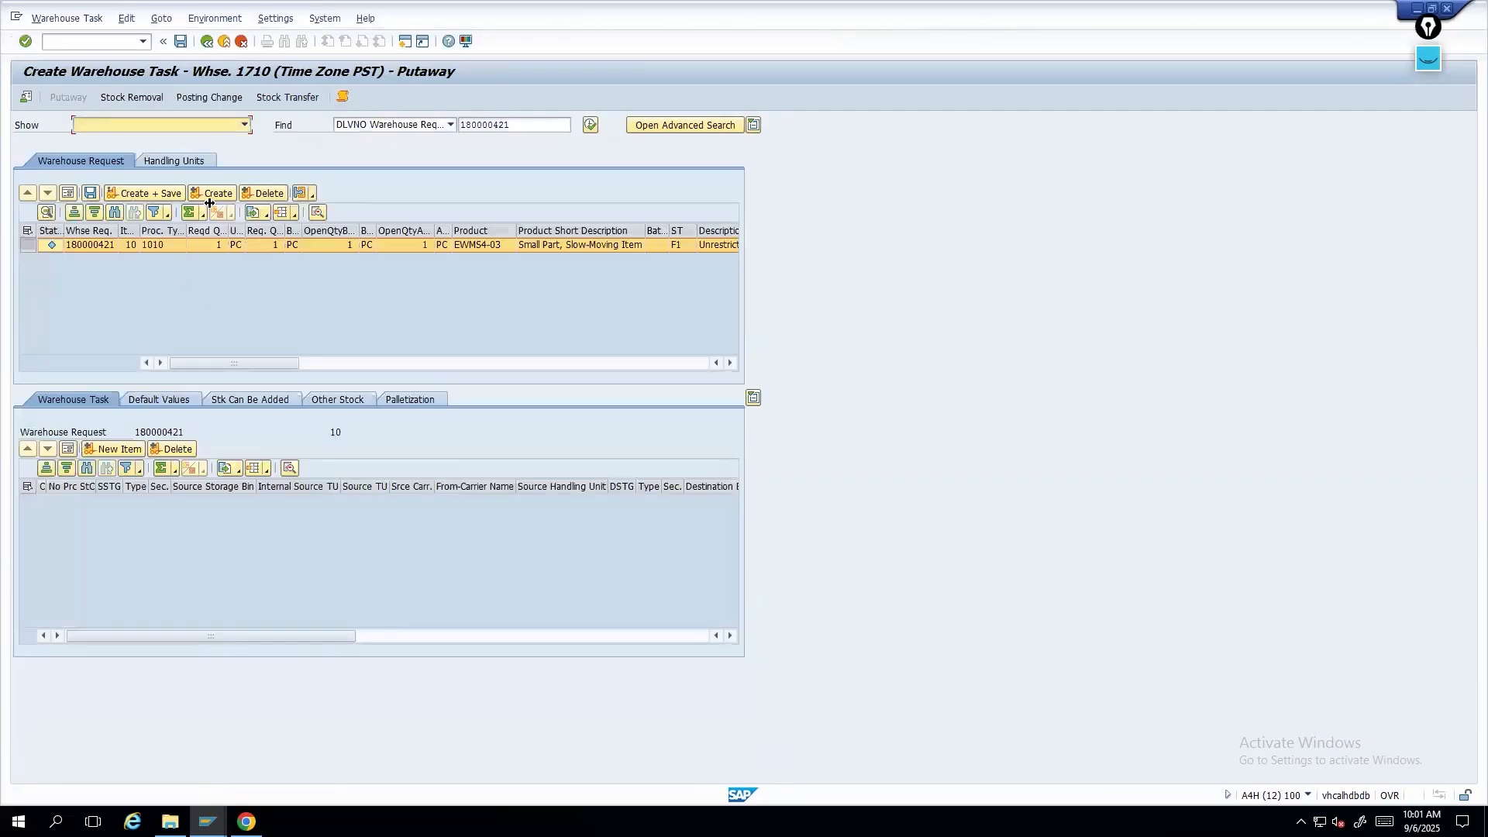
# - Add a new warehouse task item and set its destination storage type to Z019
pyautogui.click(122, 456)
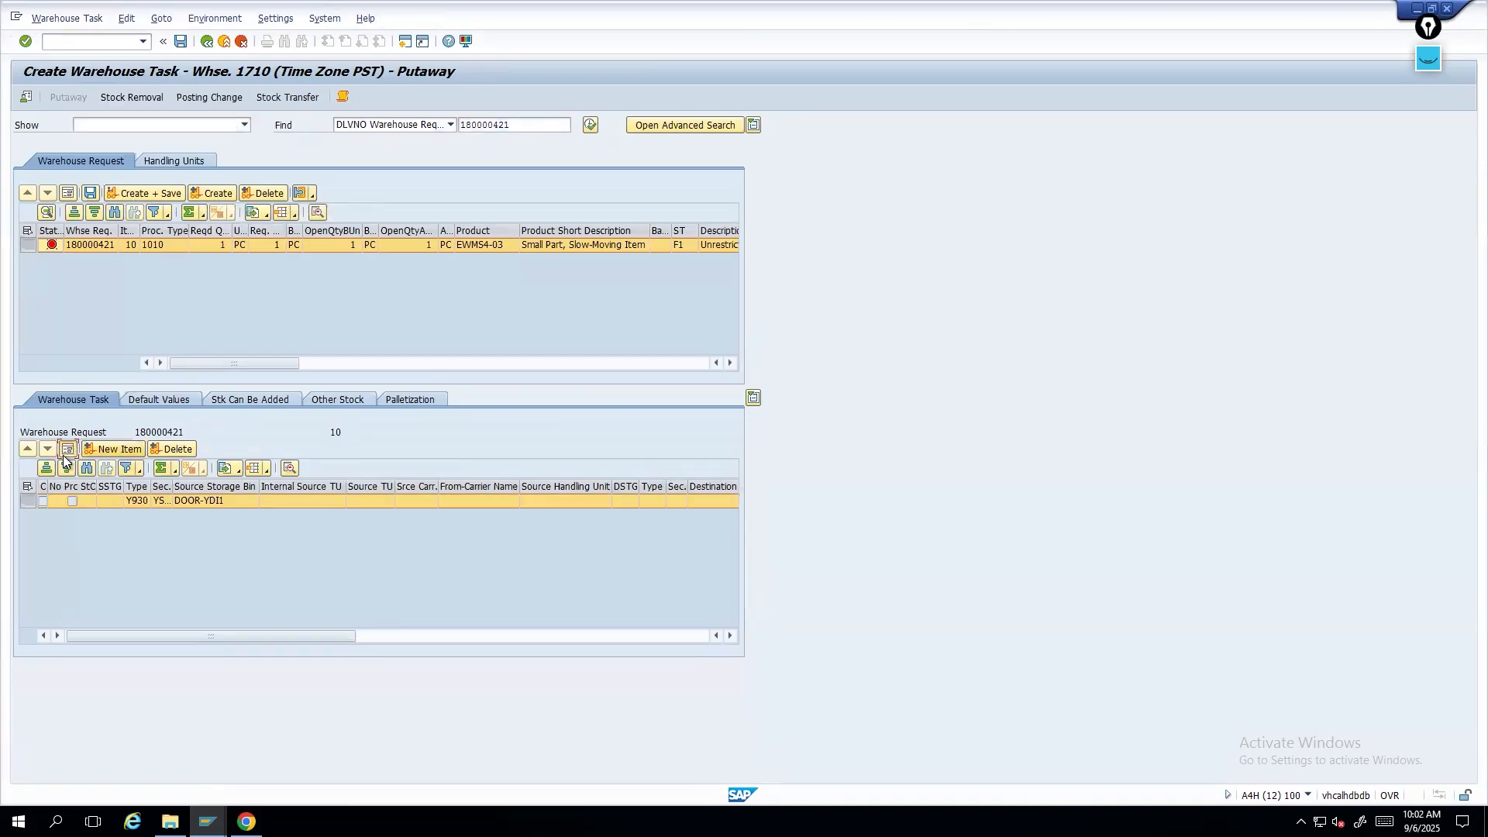
pyautogui.click(67, 452)
pyautogui.click(219, 567)
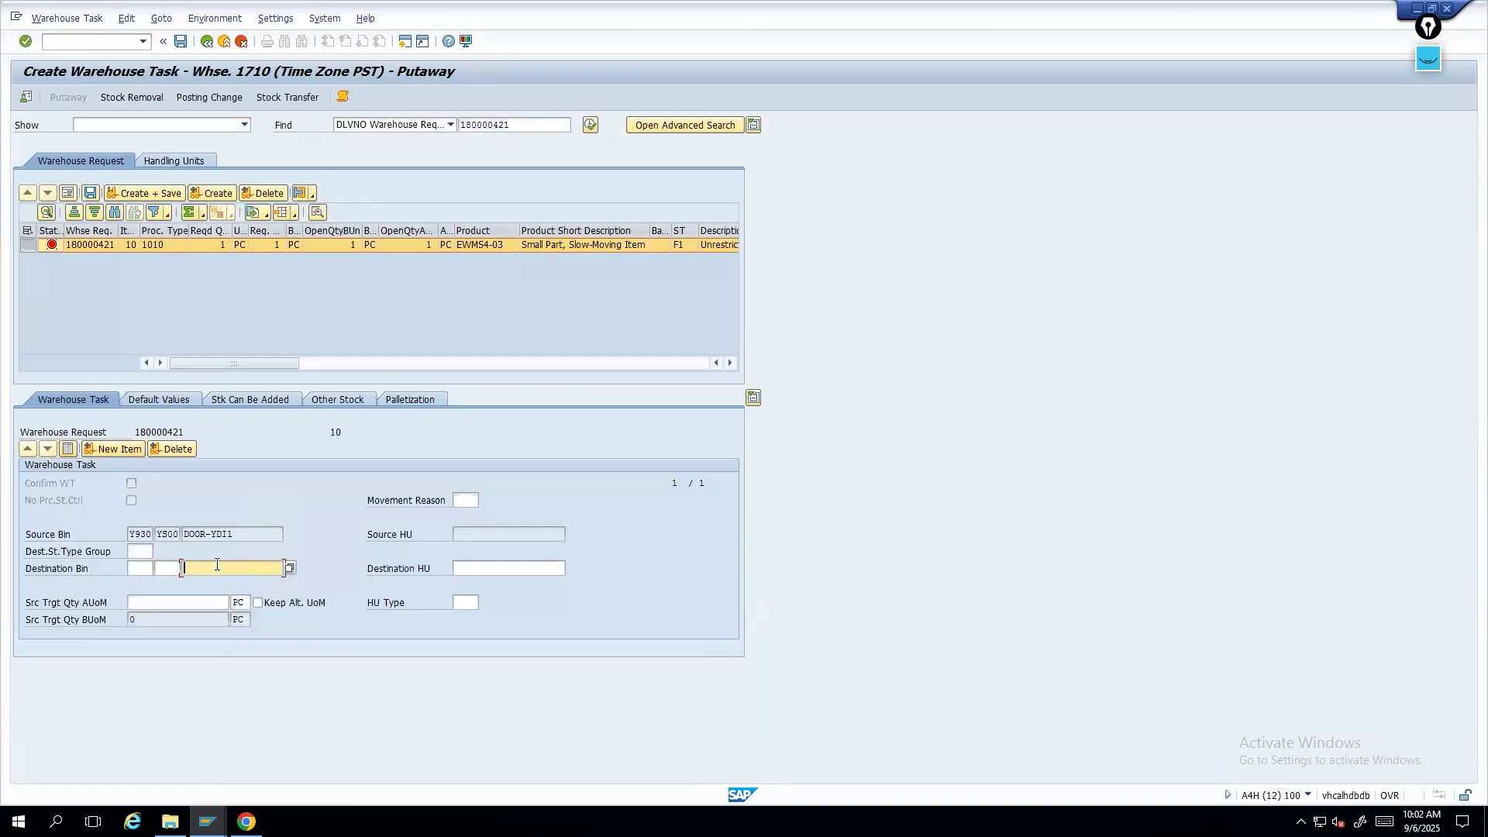
pyautogui.click(147, 569)
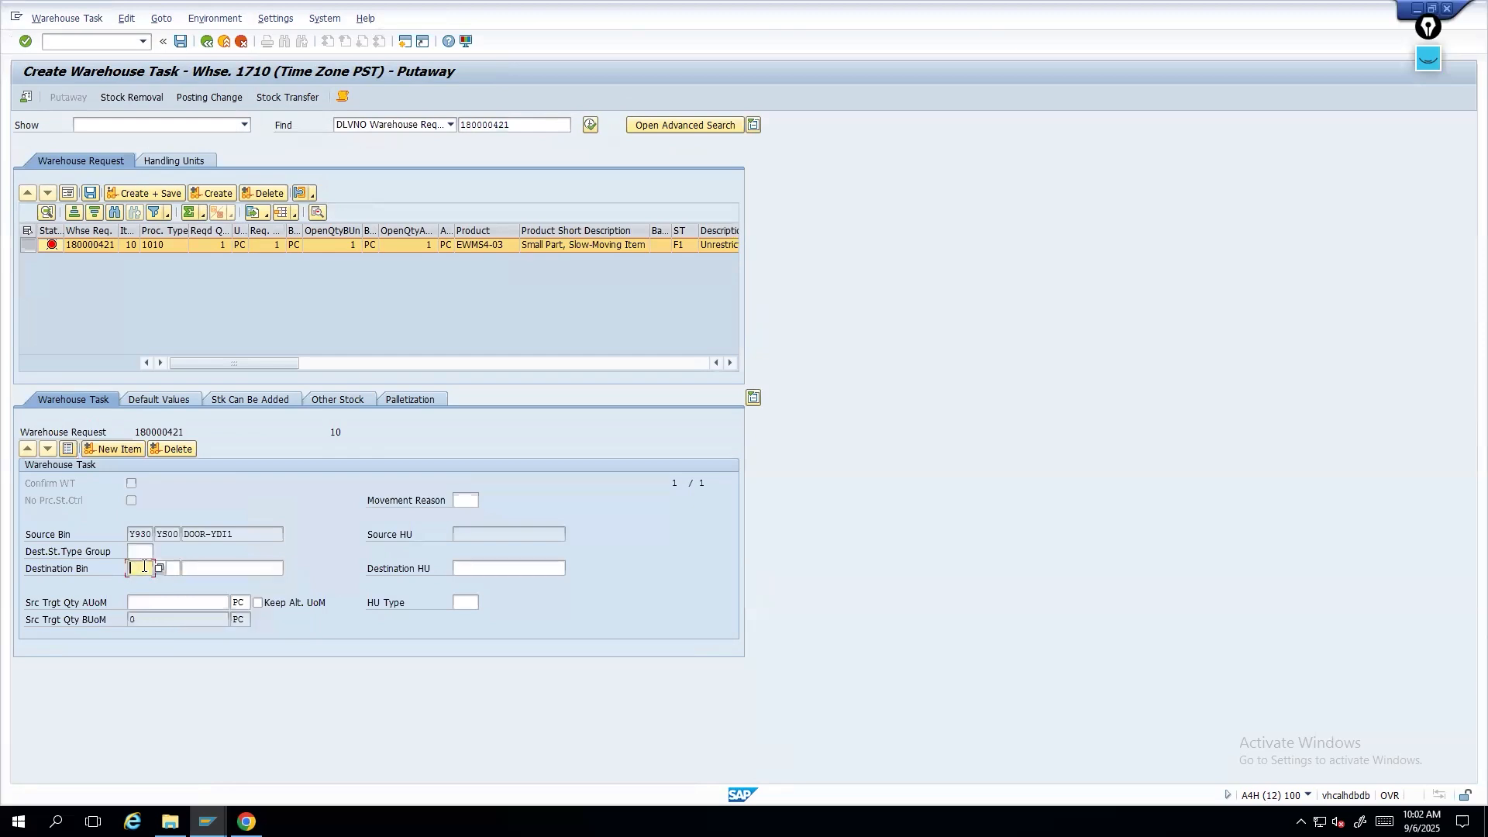
pyautogui.write('Z010')
pyautogui.press('BackSpace')
pyautogui.press('BackSpace')
pyautogui.write('9')
pyautogui.press('Tab')
pyautogui.hotkey('shift', 'Tab')
pyautogui.press('BackSpace')
pyautogui.press('BackSpace')
pyautogui.press('BackSpace')
pyautogui.write('z019')
pyautogui.press('Tab')
# - Pick destination bin Z019-01-01-01 from the storage bin list
pyautogui.click(243, 572)
pyautogui.click(288, 572)
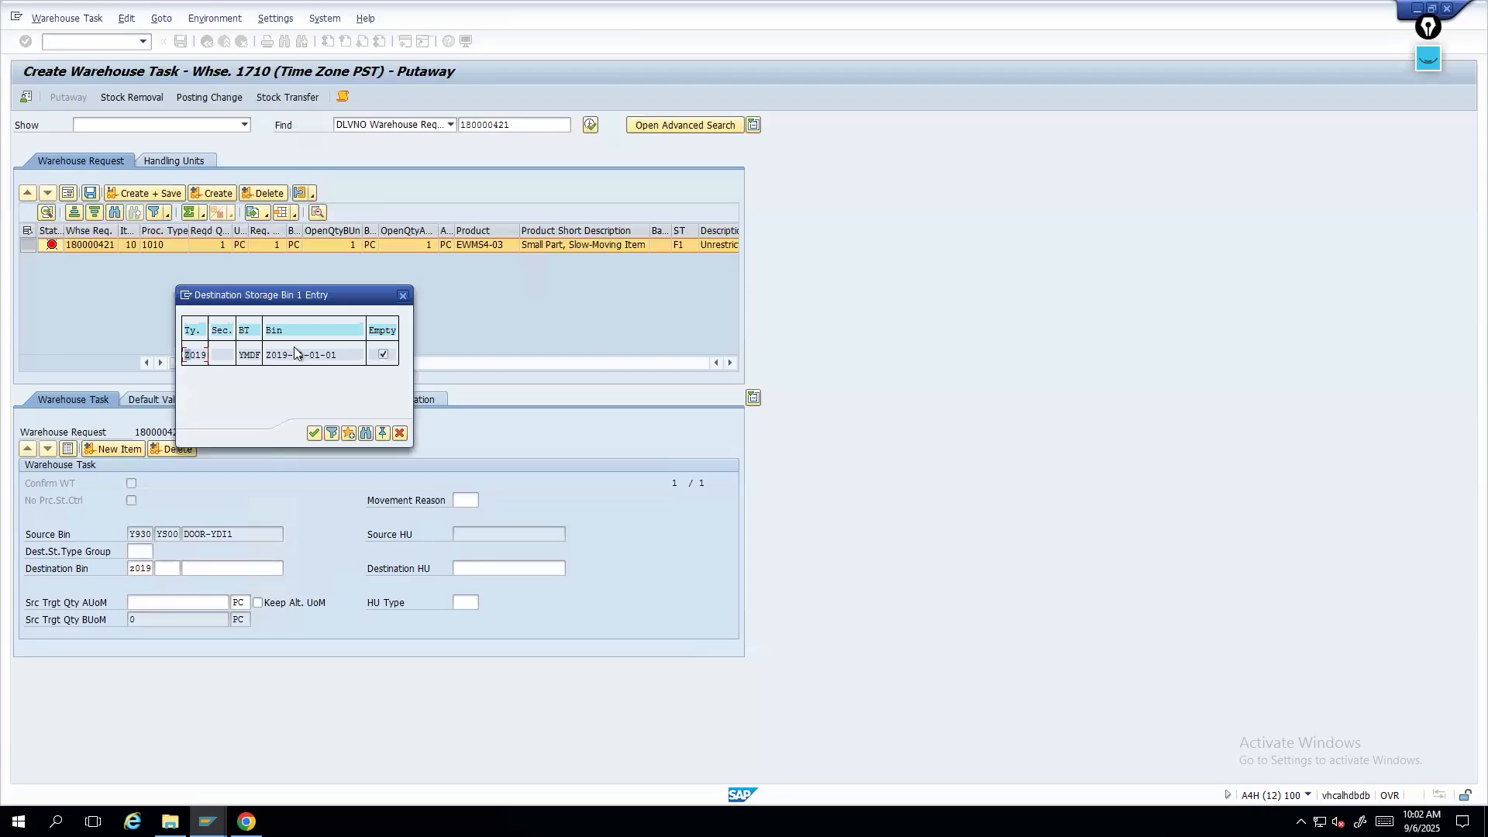
pyautogui.doubleClick(299, 357)
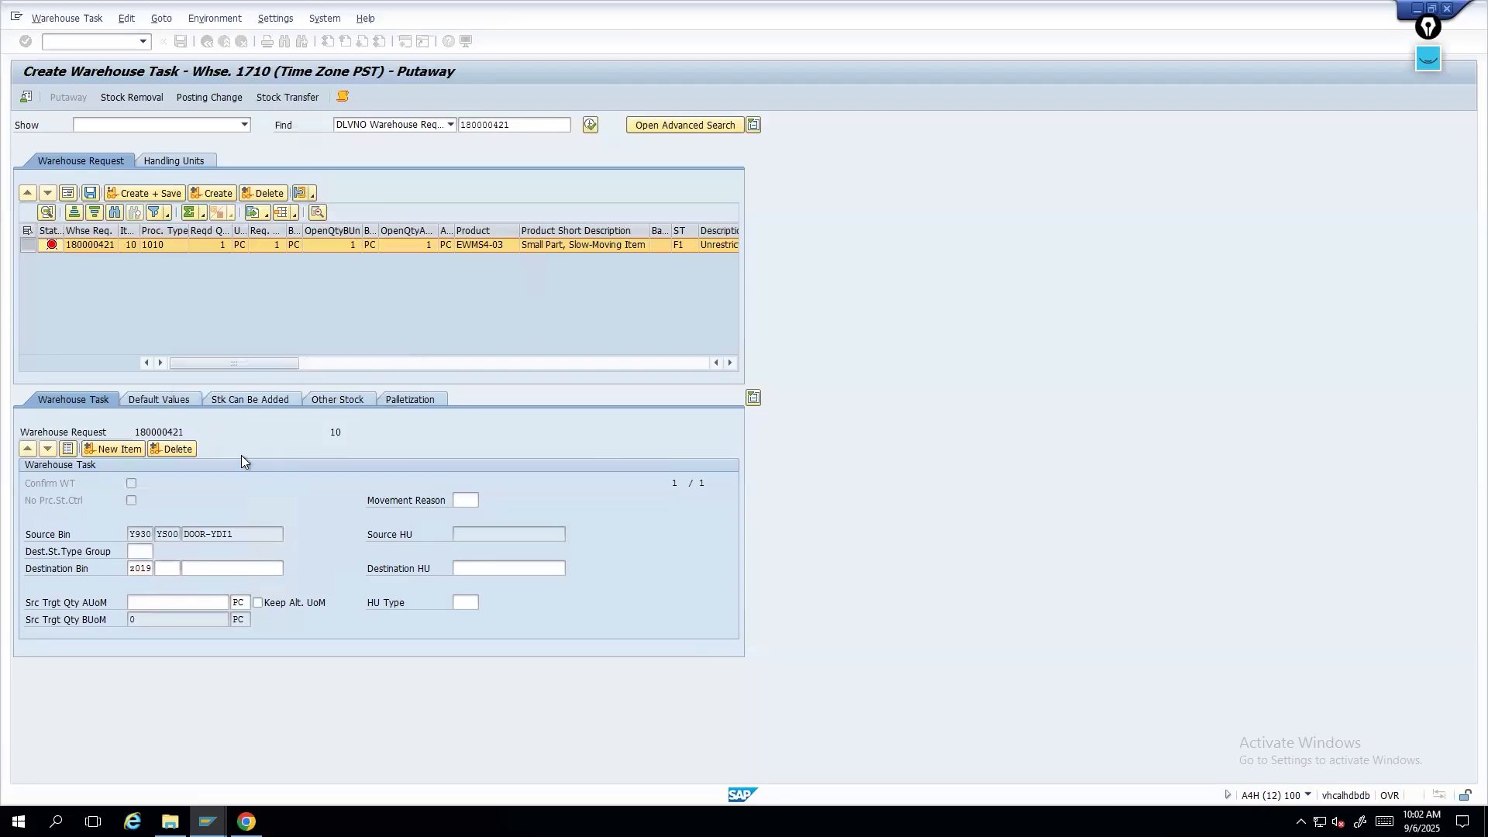
# - Set the task quantity to 1 PC, confirm the entry, and close the error log
pyautogui.click(143, 602)
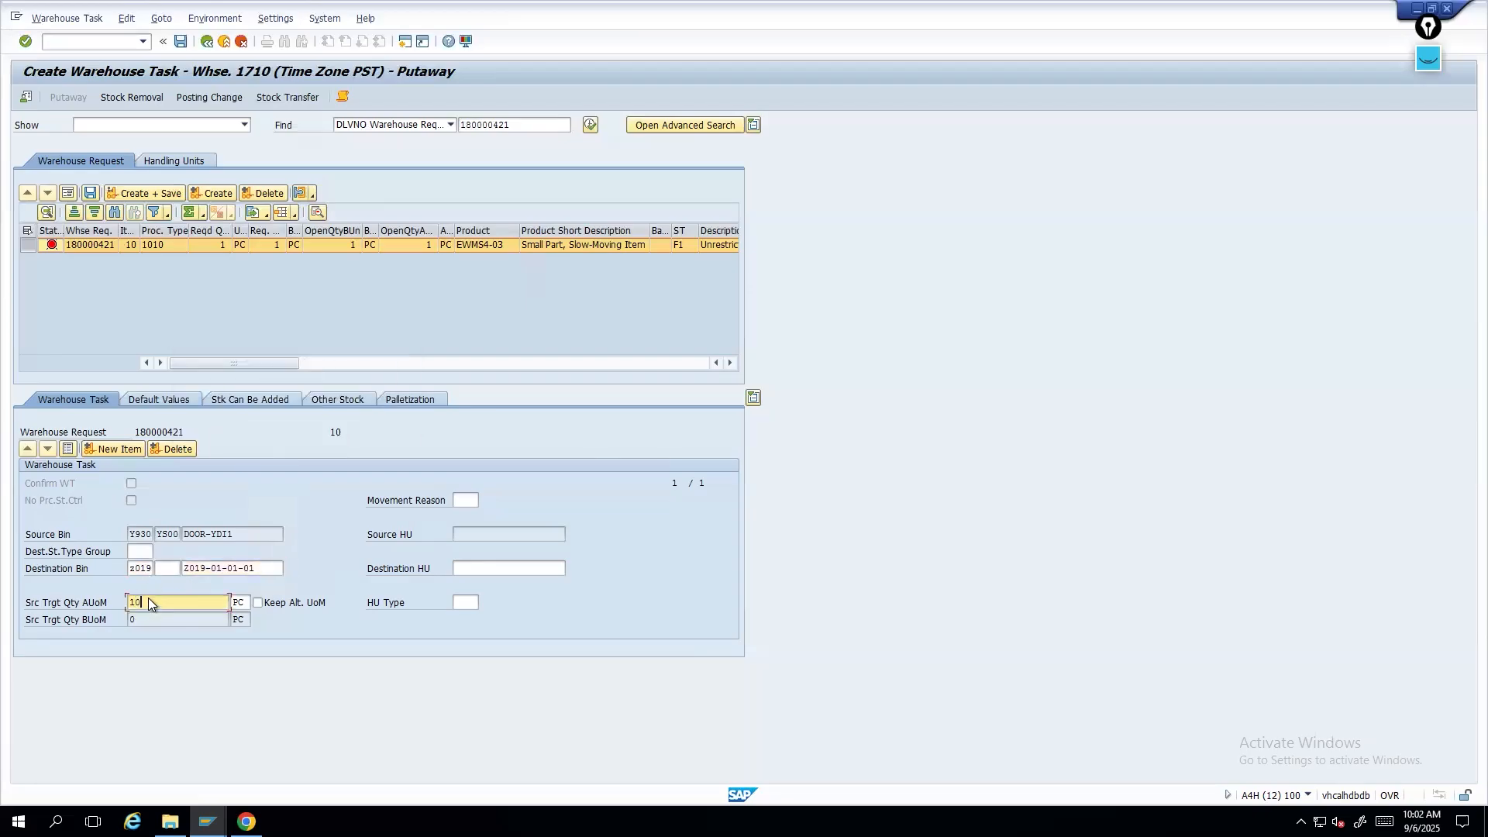
pyautogui.write('1')
pyautogui.press('Return')
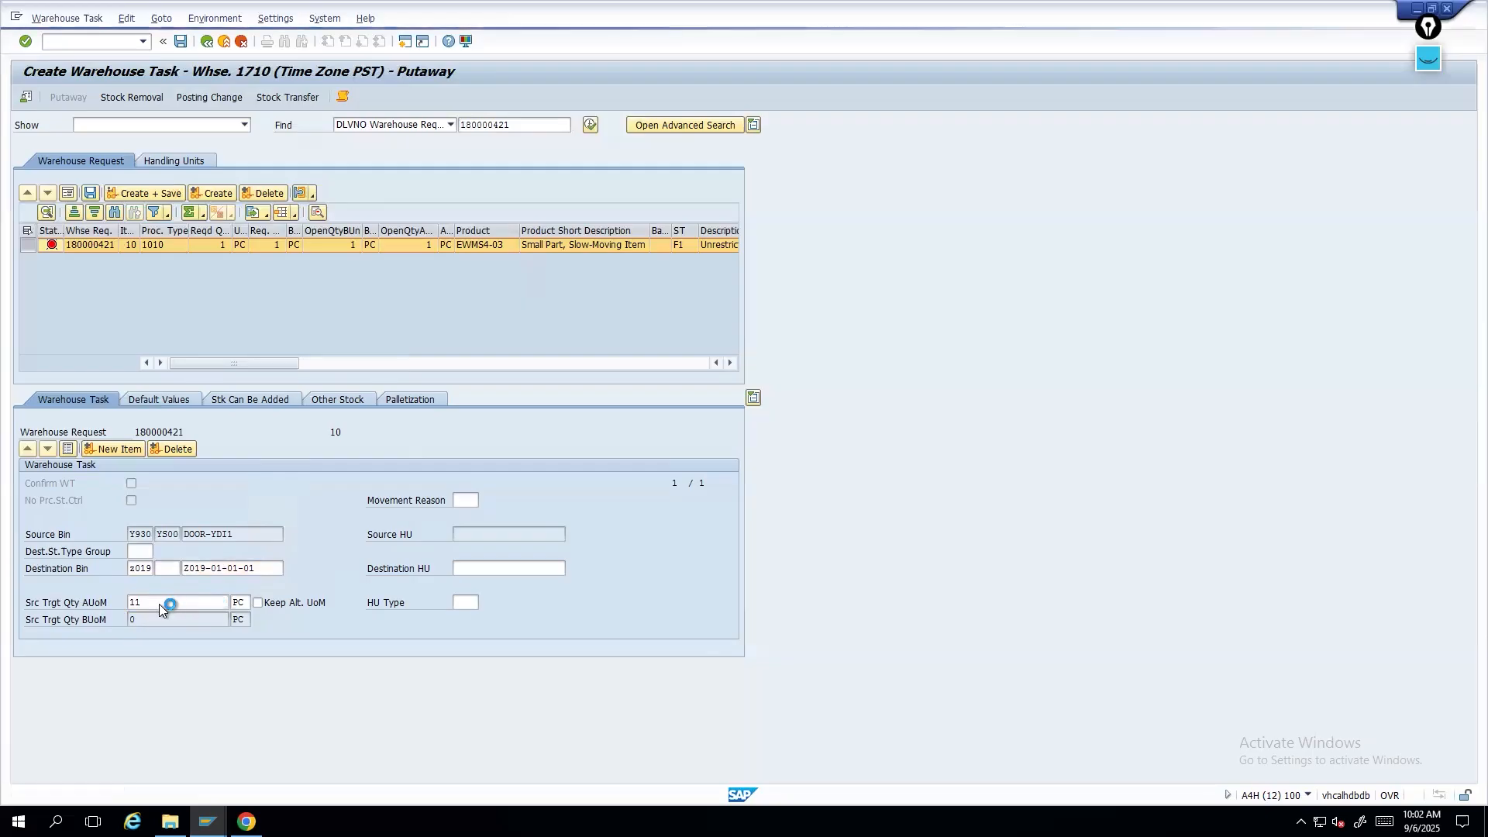
pyautogui.press('Return')
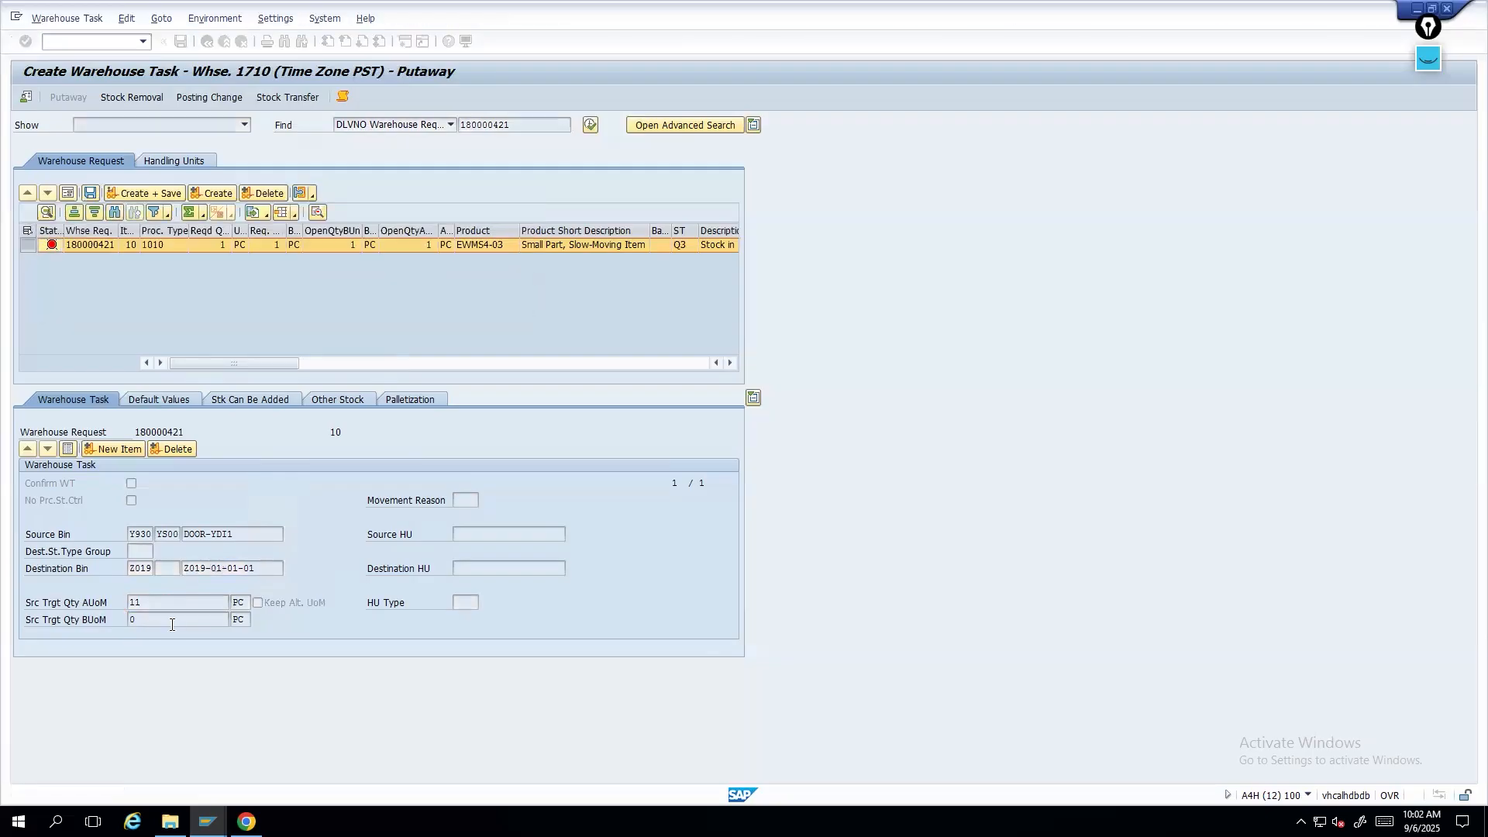
pyautogui.press('BackSpace')
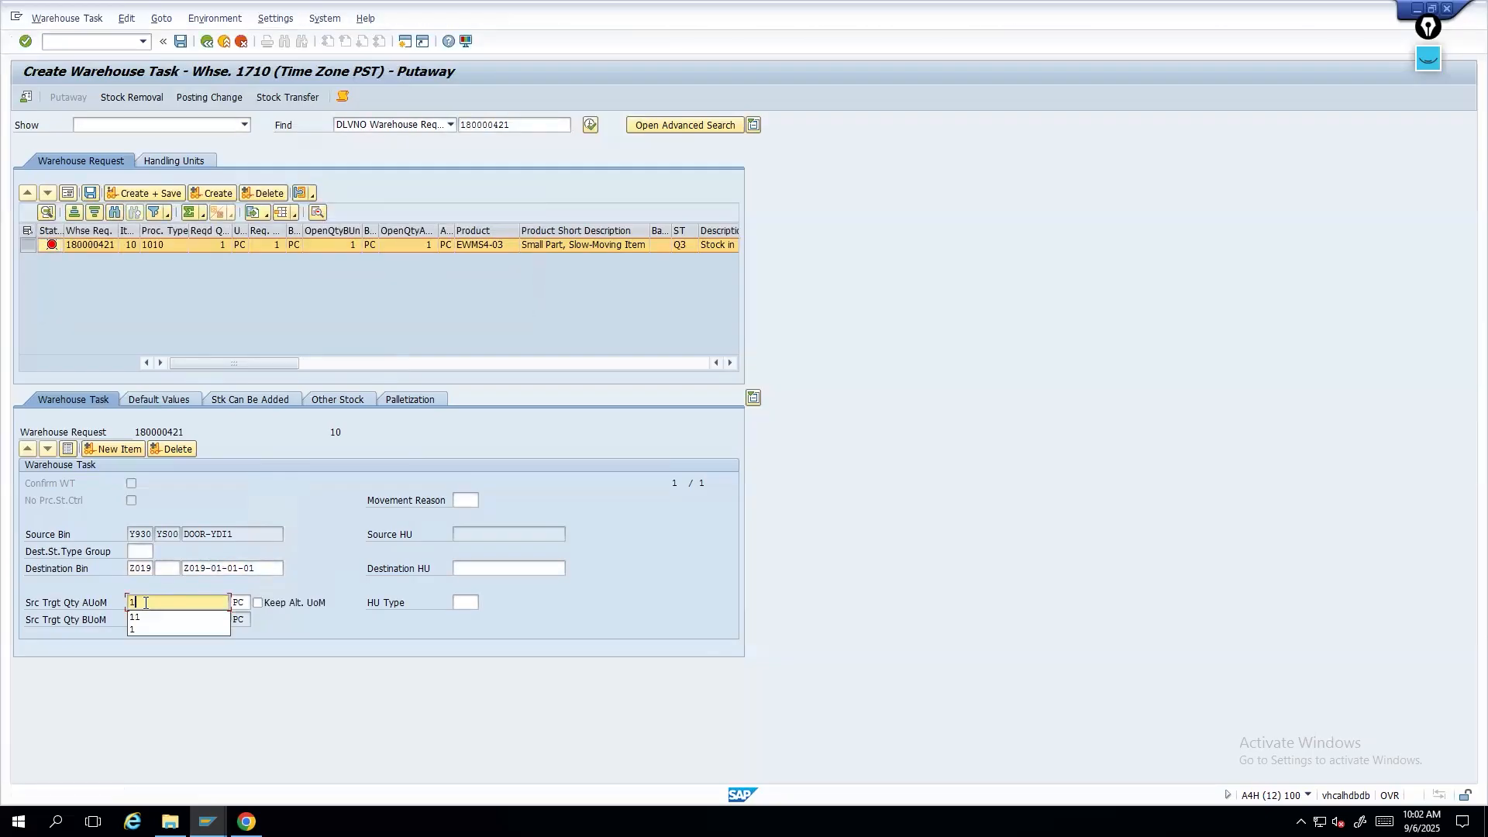
pyautogui.press('Return')
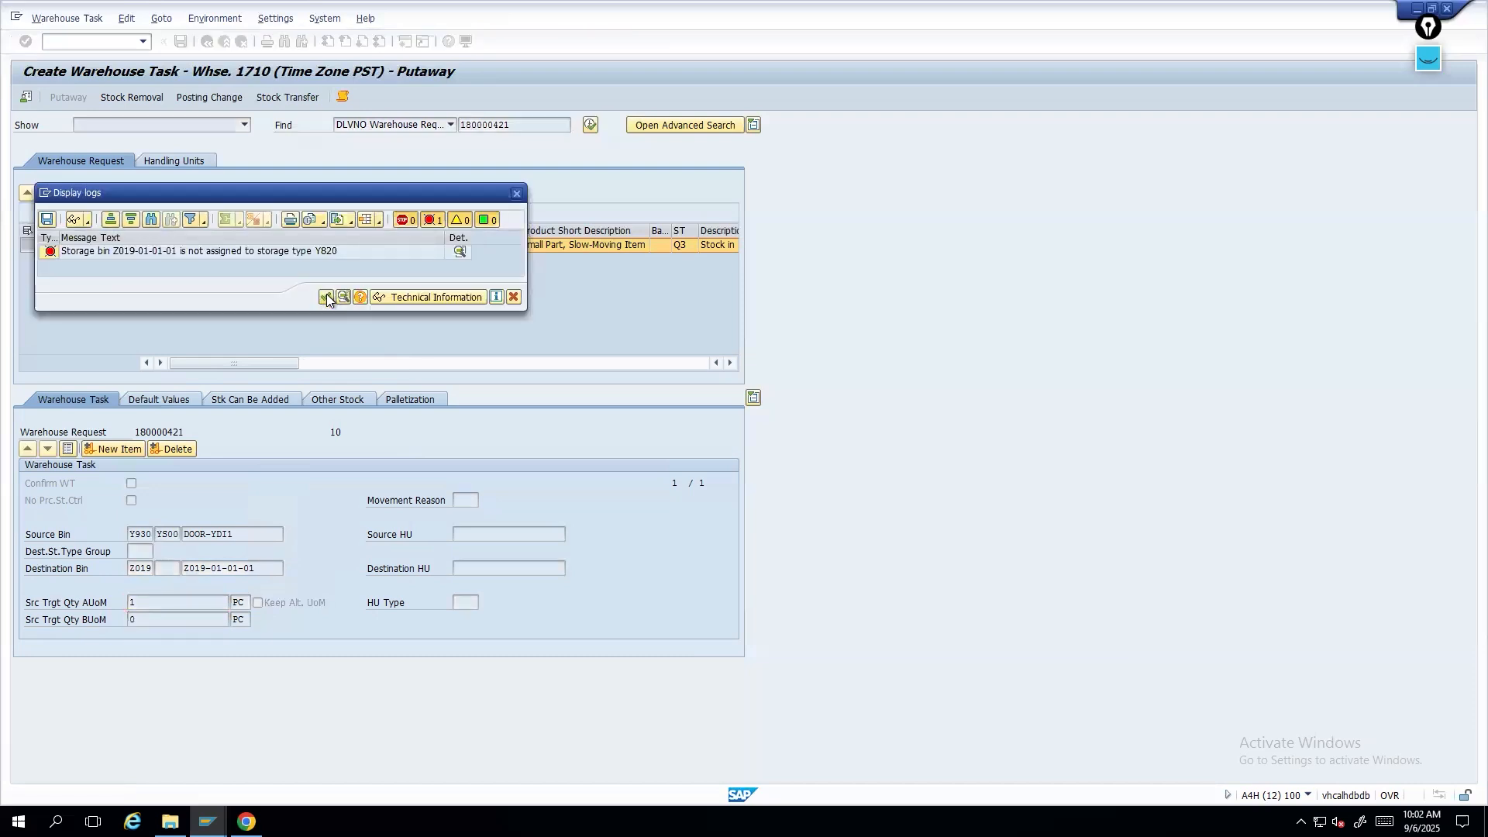
pyautogui.click(325, 296)
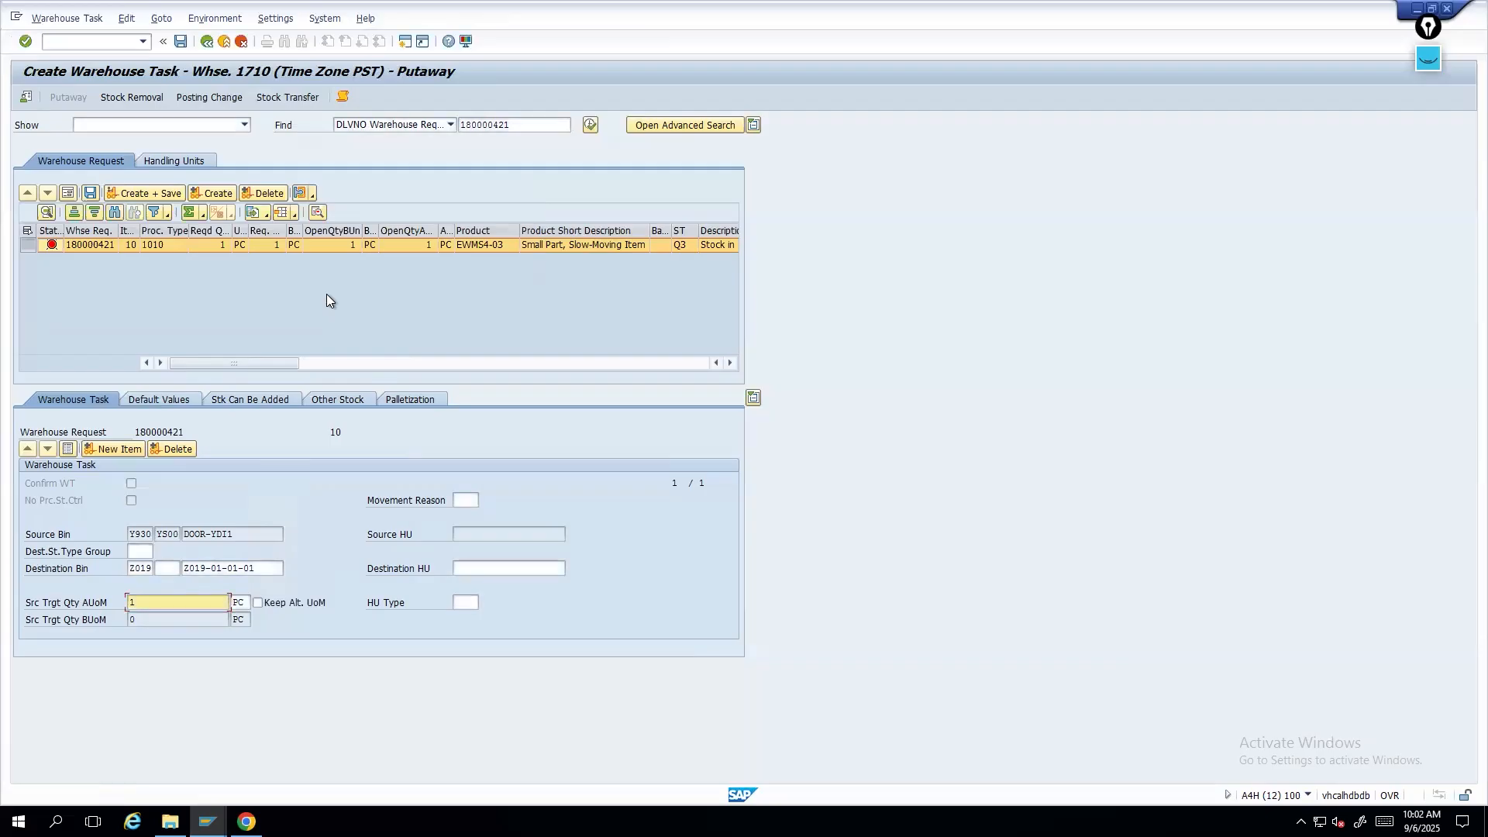
# - Change the destination storage type to Y820 from the storage type list and confirm
pyautogui.moveTo(129, 568); pyautogui.dragTo(155, 566)
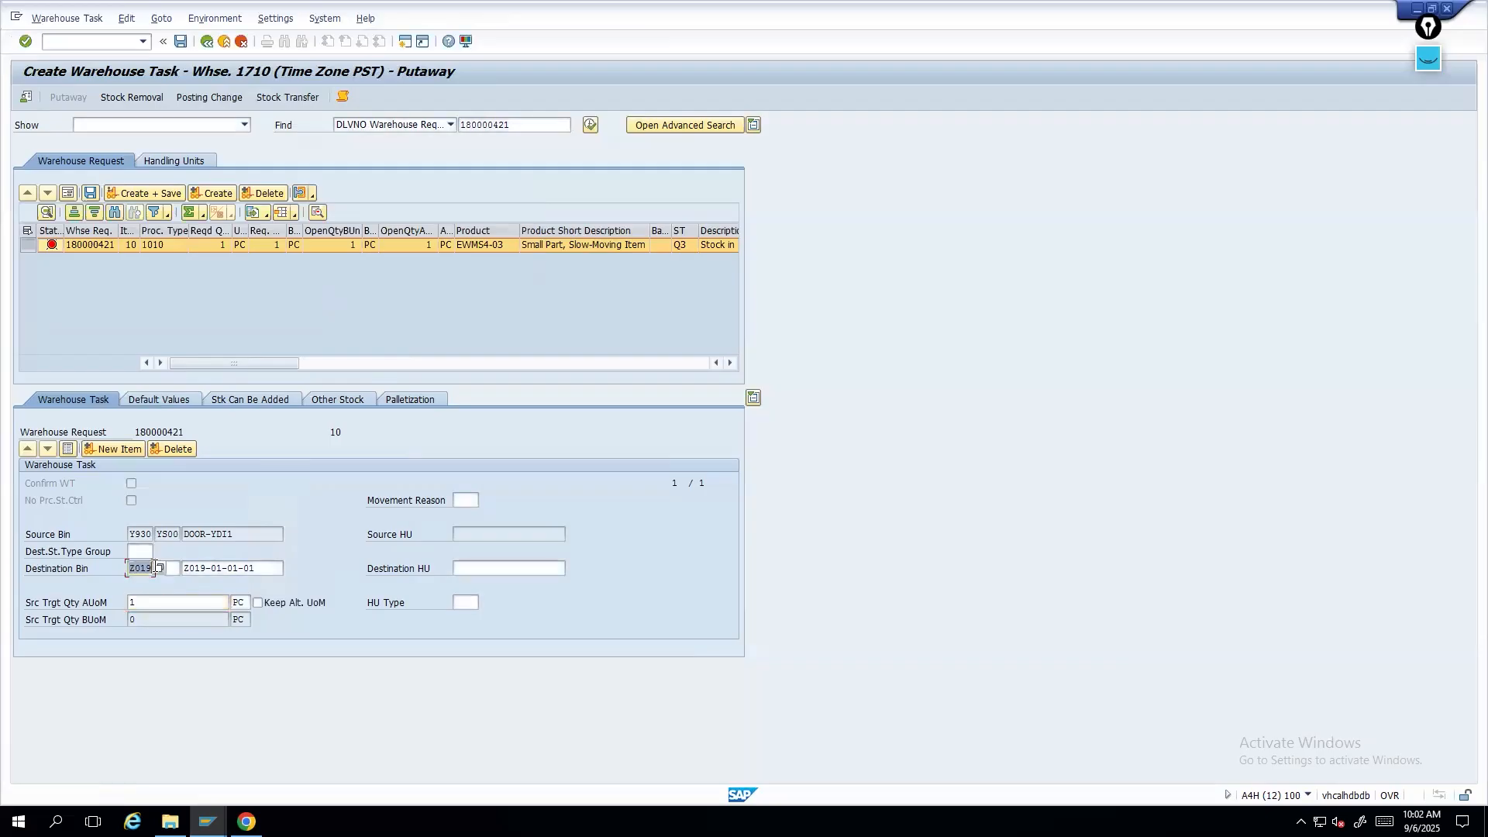
pyautogui.click(159, 567)
pyautogui.scroll(-1, 177, 701)
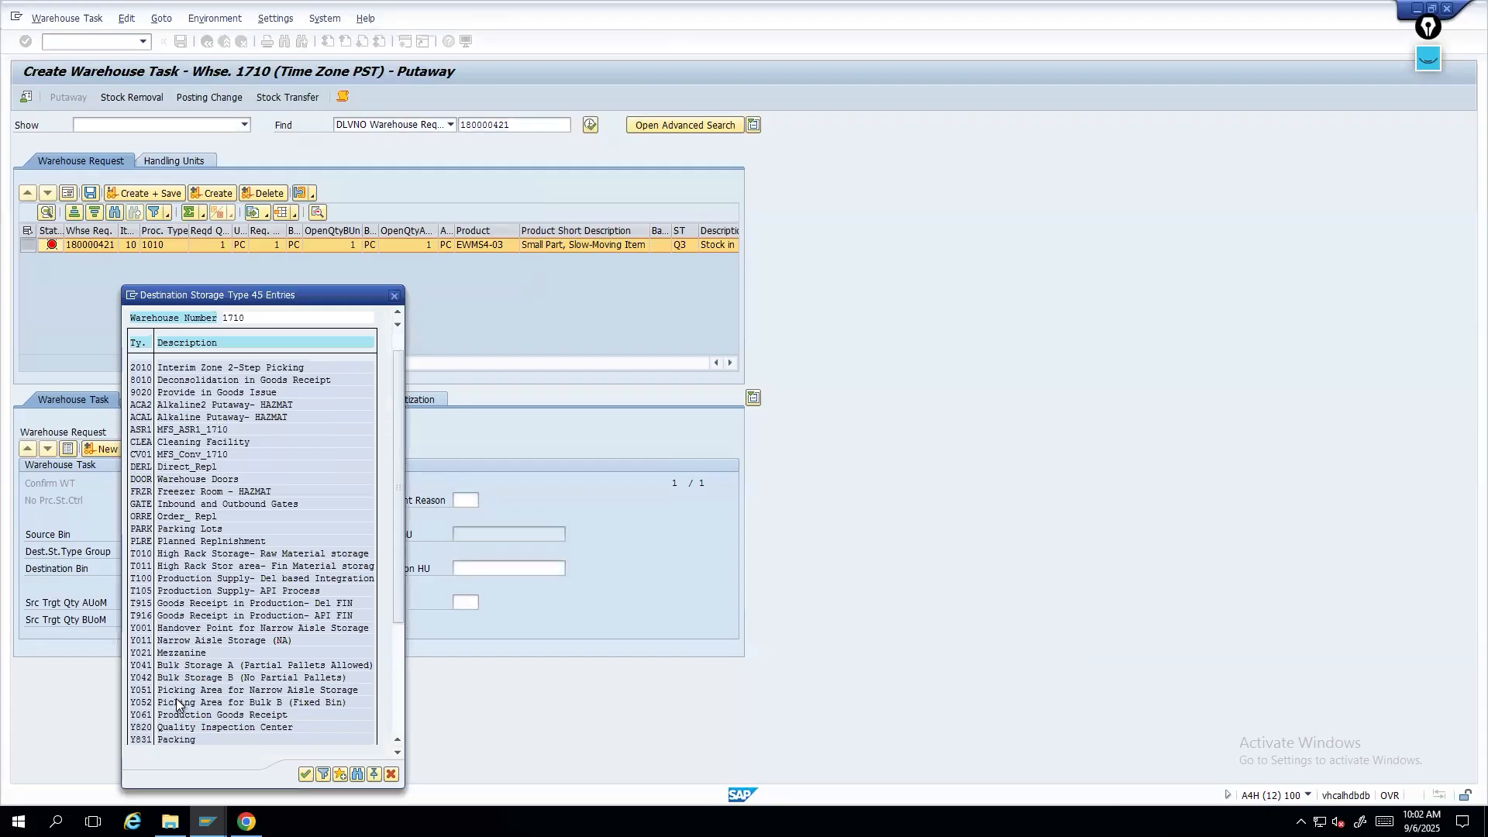
pyautogui.doubleClick(196, 728)
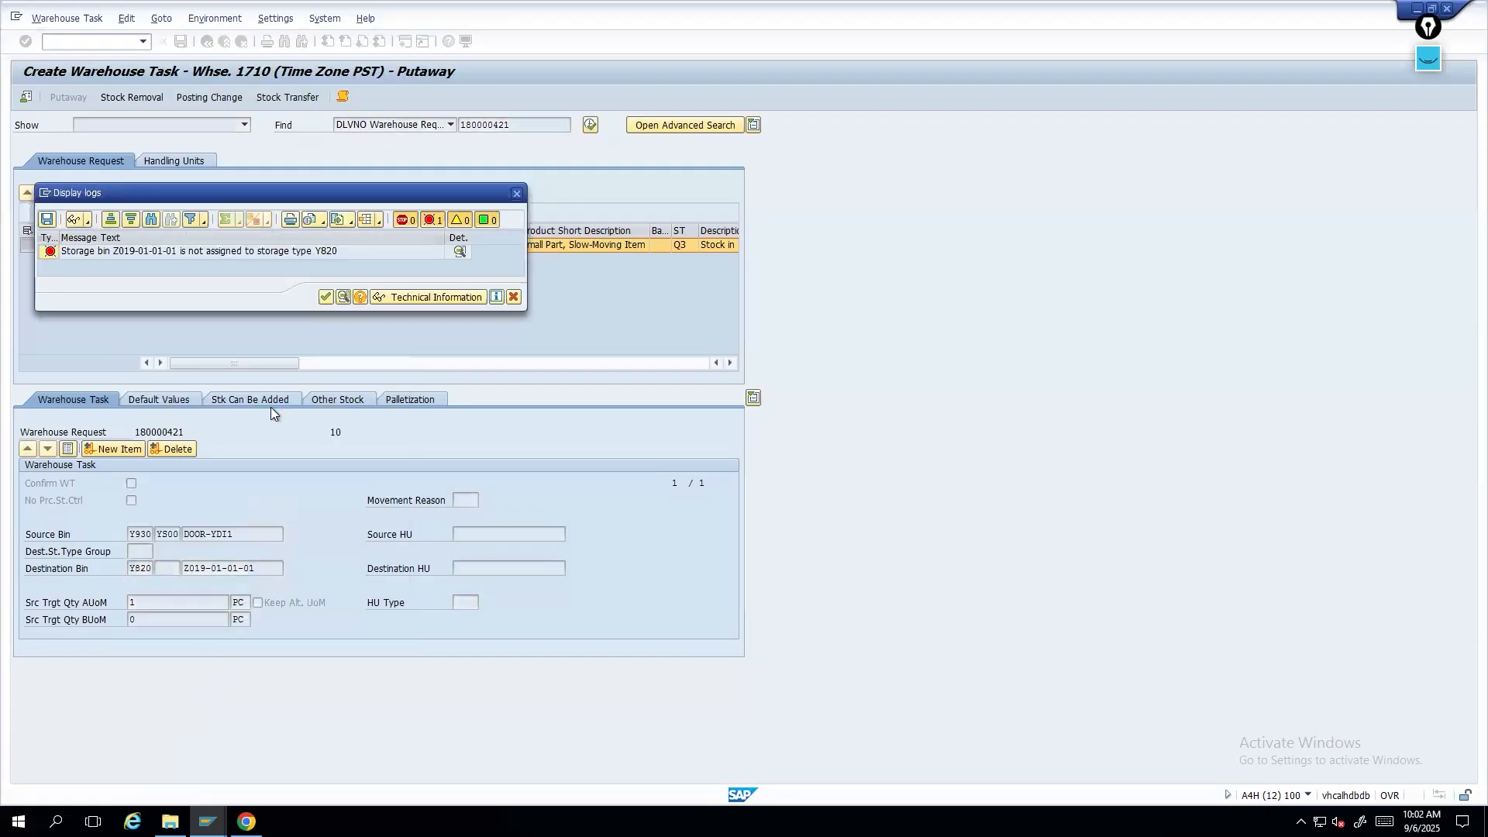
pyautogui.press('Return')
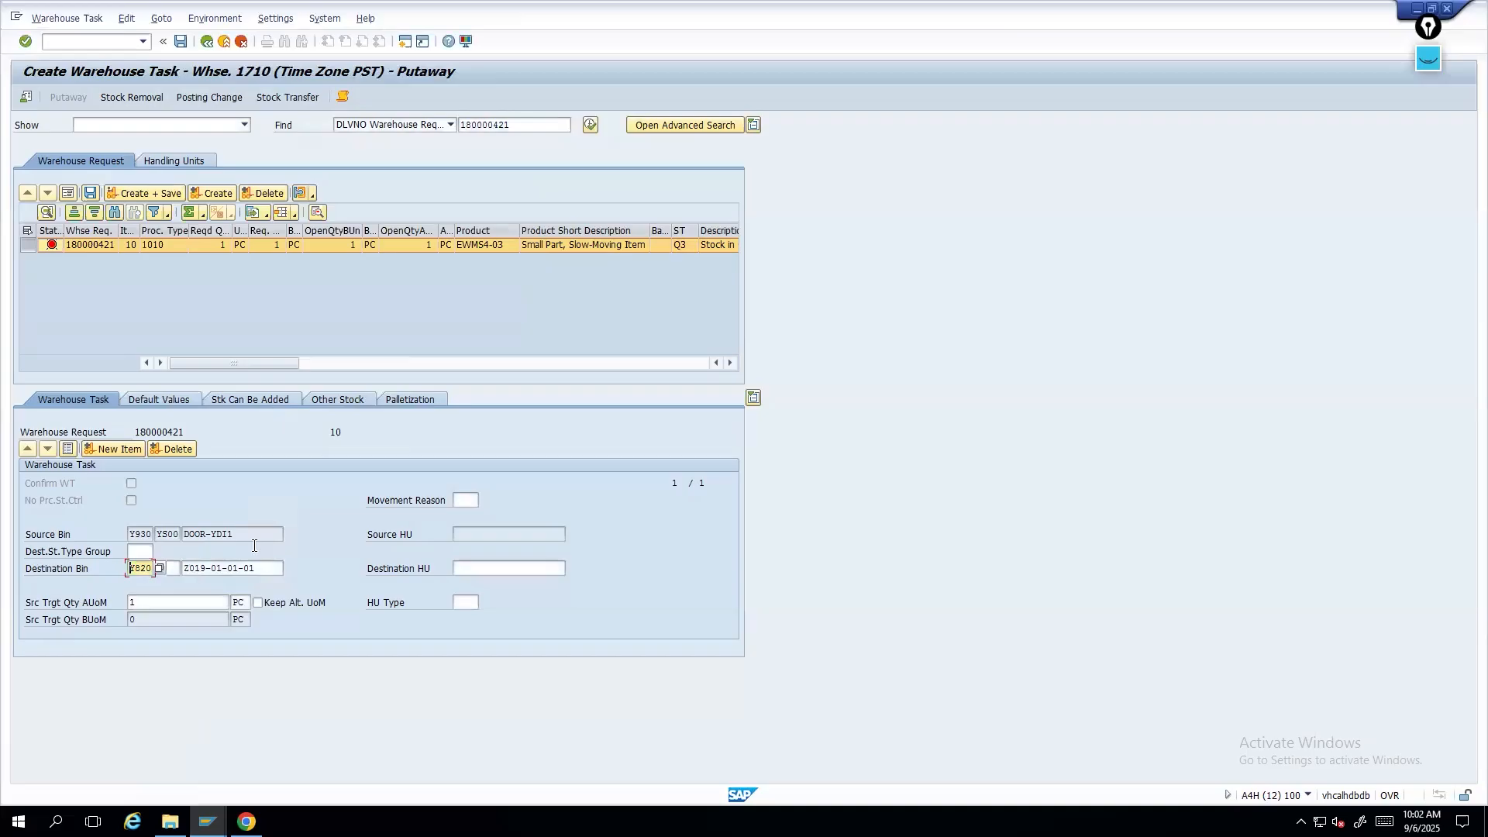
pyautogui.moveTo(271, 566); pyautogui.dragTo(152, 572)
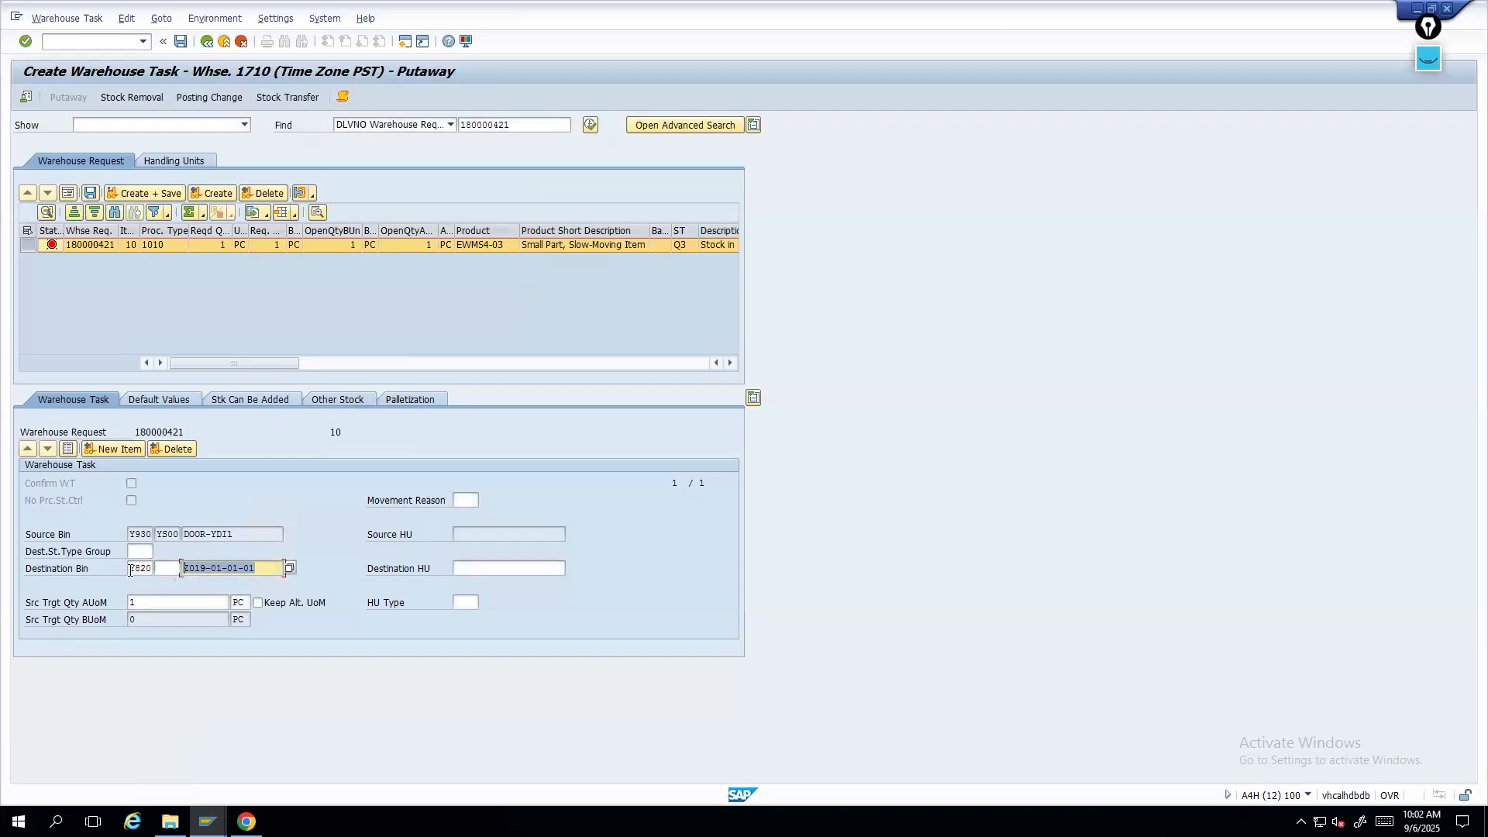
pyautogui.doubleClick(138, 568)
pyautogui.moveTo(134, 570); pyautogui.dragTo(128, 571)
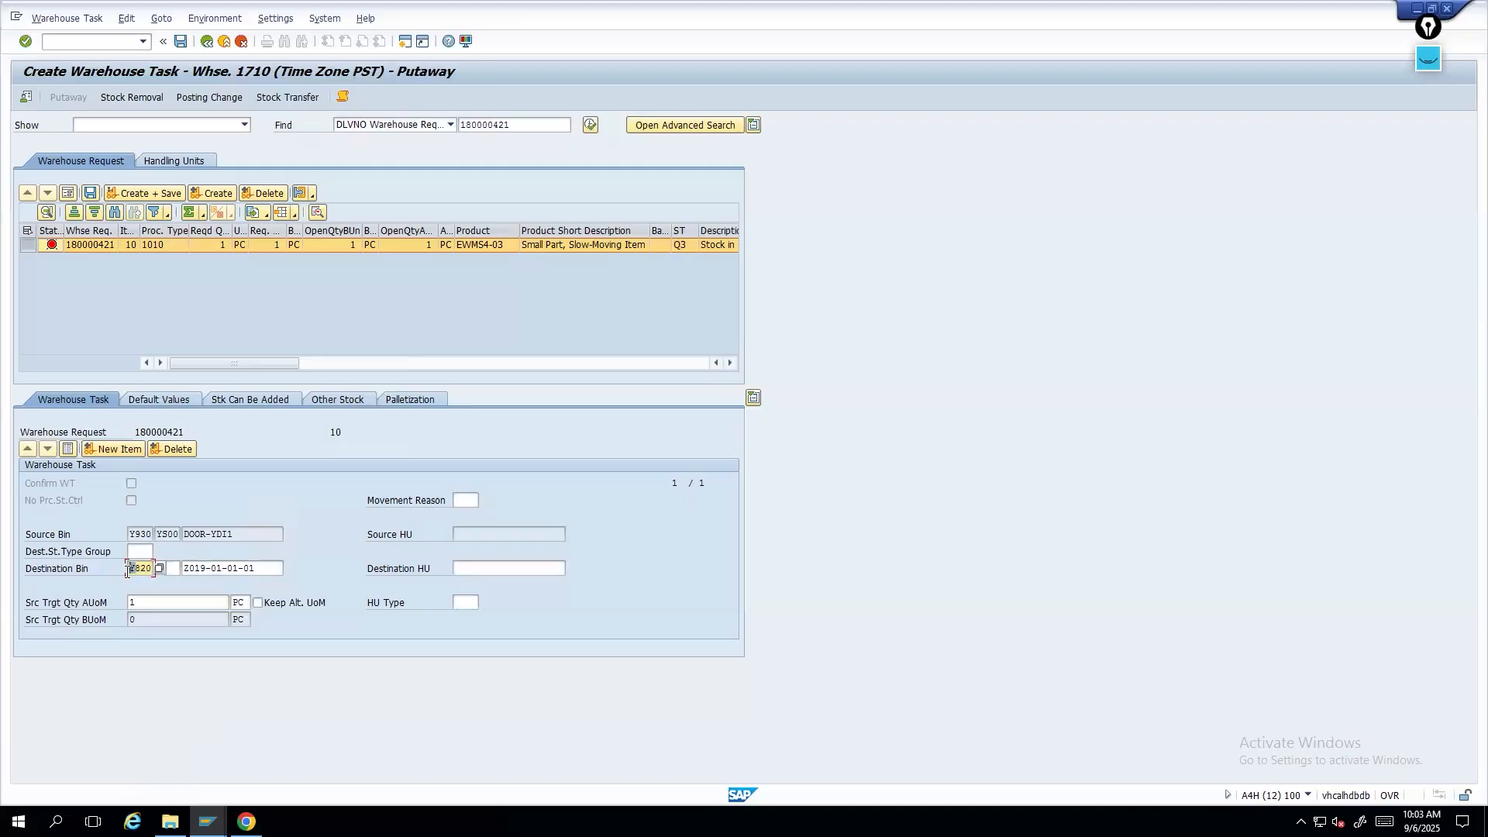
pyautogui.click(130, 552)
pyautogui.moveTo(128, 571); pyautogui.dragTo(145, 567)
pyautogui.moveTo(183, 568); pyautogui.dragTo(261, 564)
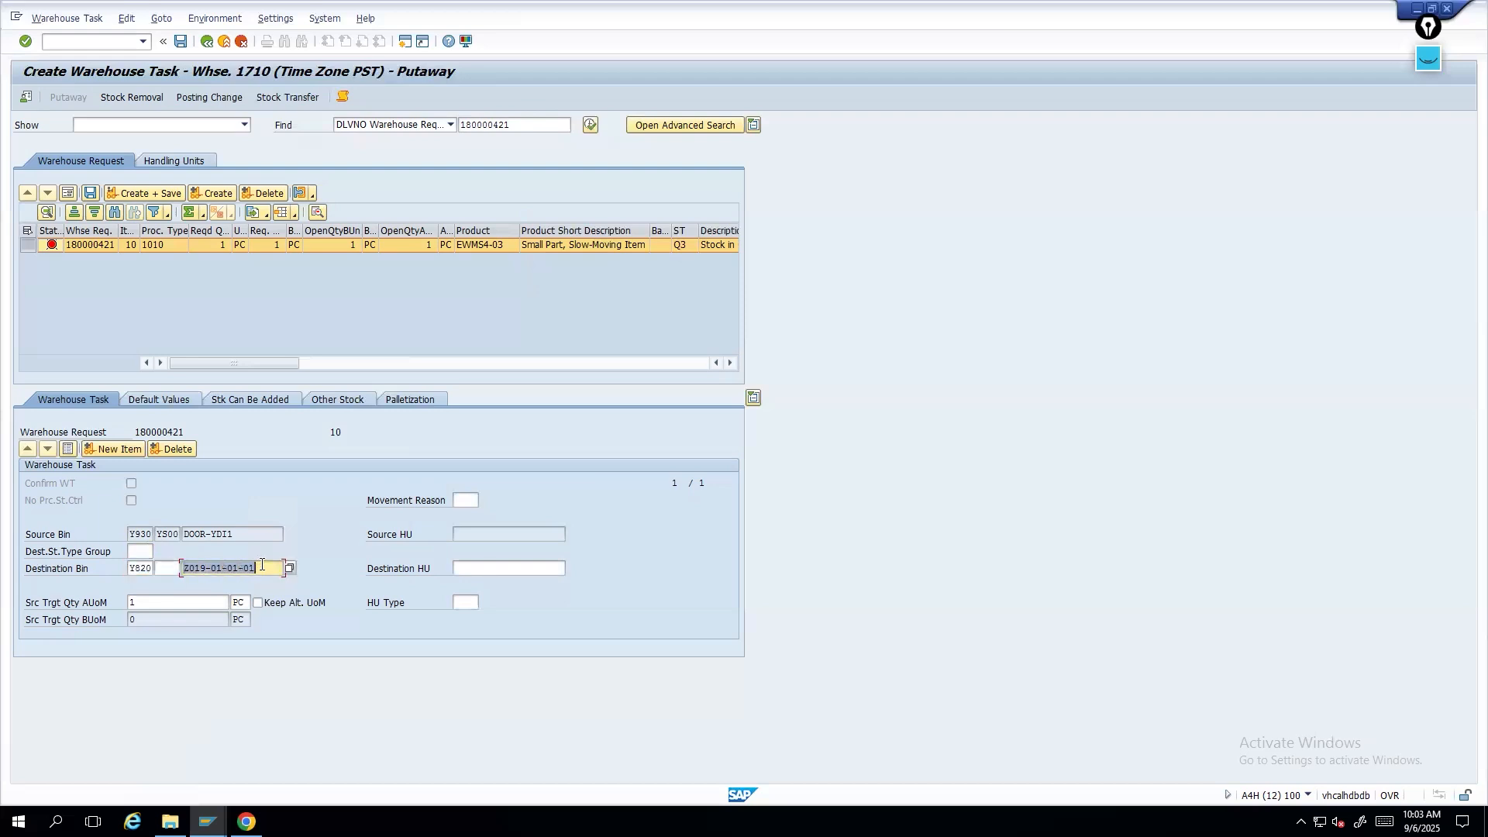
pyautogui.moveTo(129, 569); pyautogui.dragTo(164, 560)
pyautogui.doubleClick(254, 567)
pyautogui.doubleClick(131, 571)
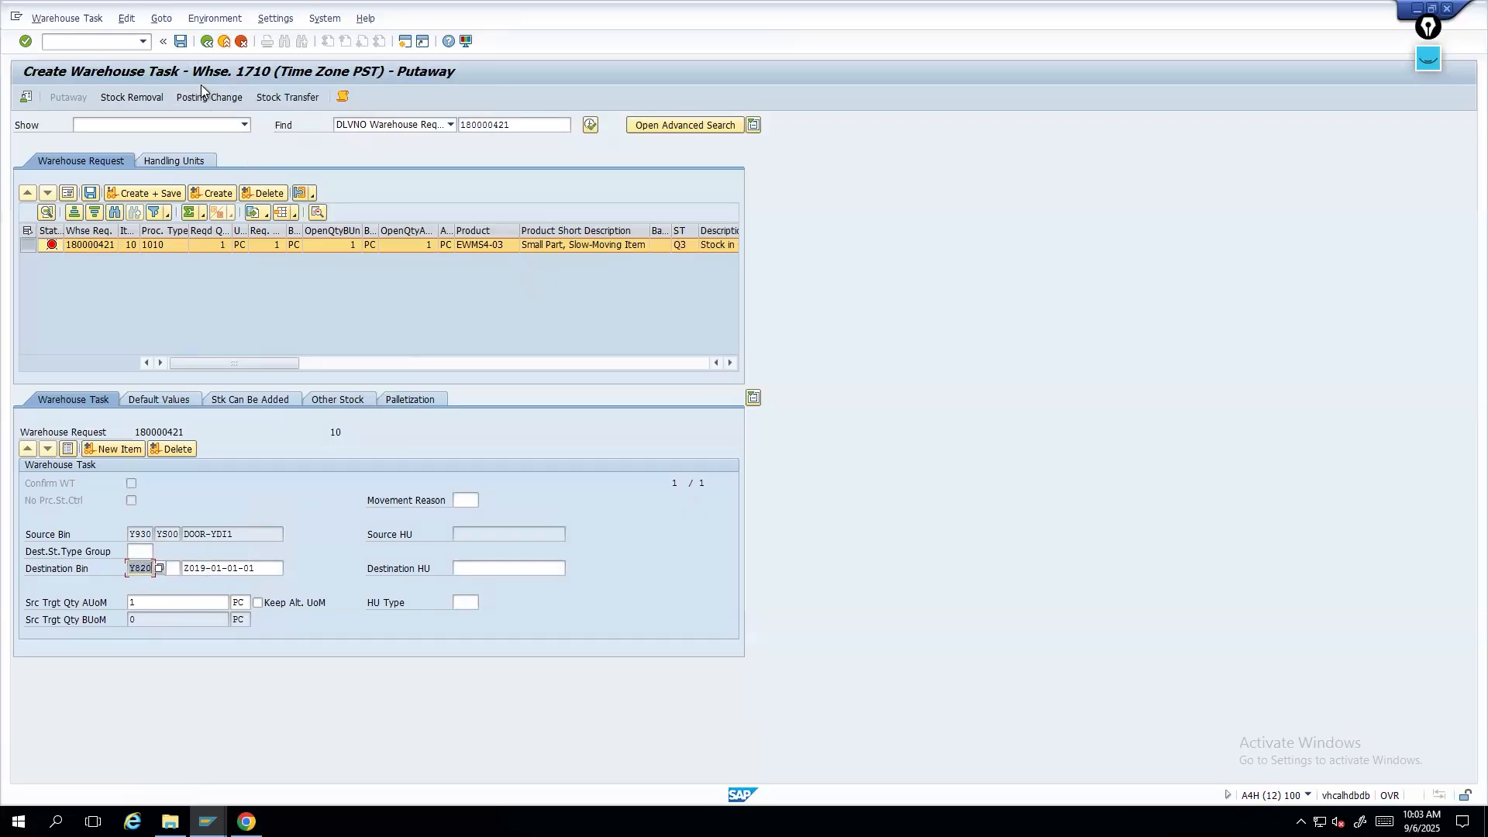
# - Leave the warehouse task creation screen and return to maintaining inbound delivery 180000421
pyautogui.click(207, 41)
pyautogui.click(296, 302)
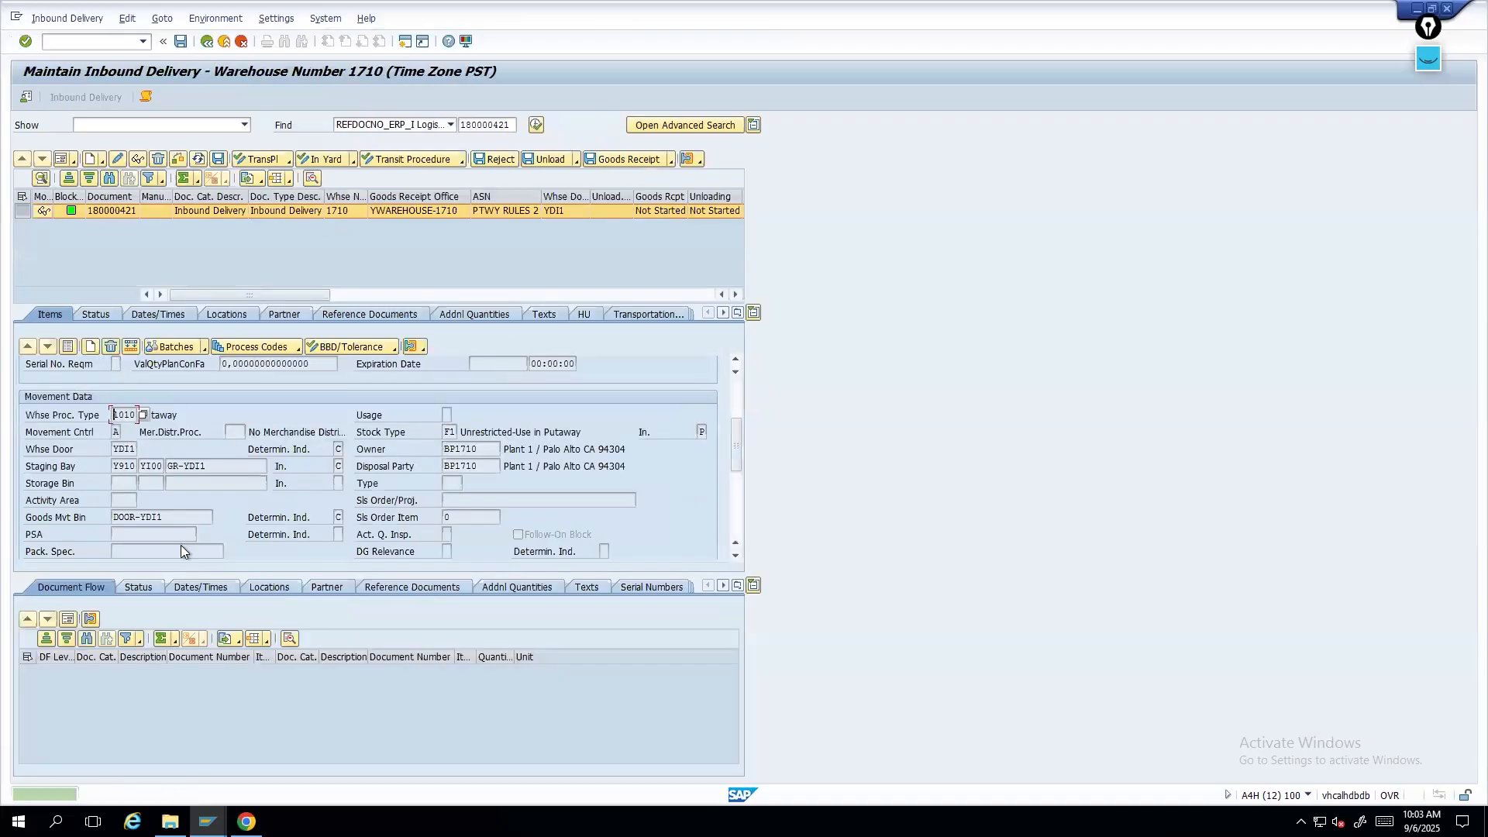
# - Switch to the Edit Storage Bin session for bin Z019-01-01-01 and exit it back out of its screens
pyautogui.click(207, 822)
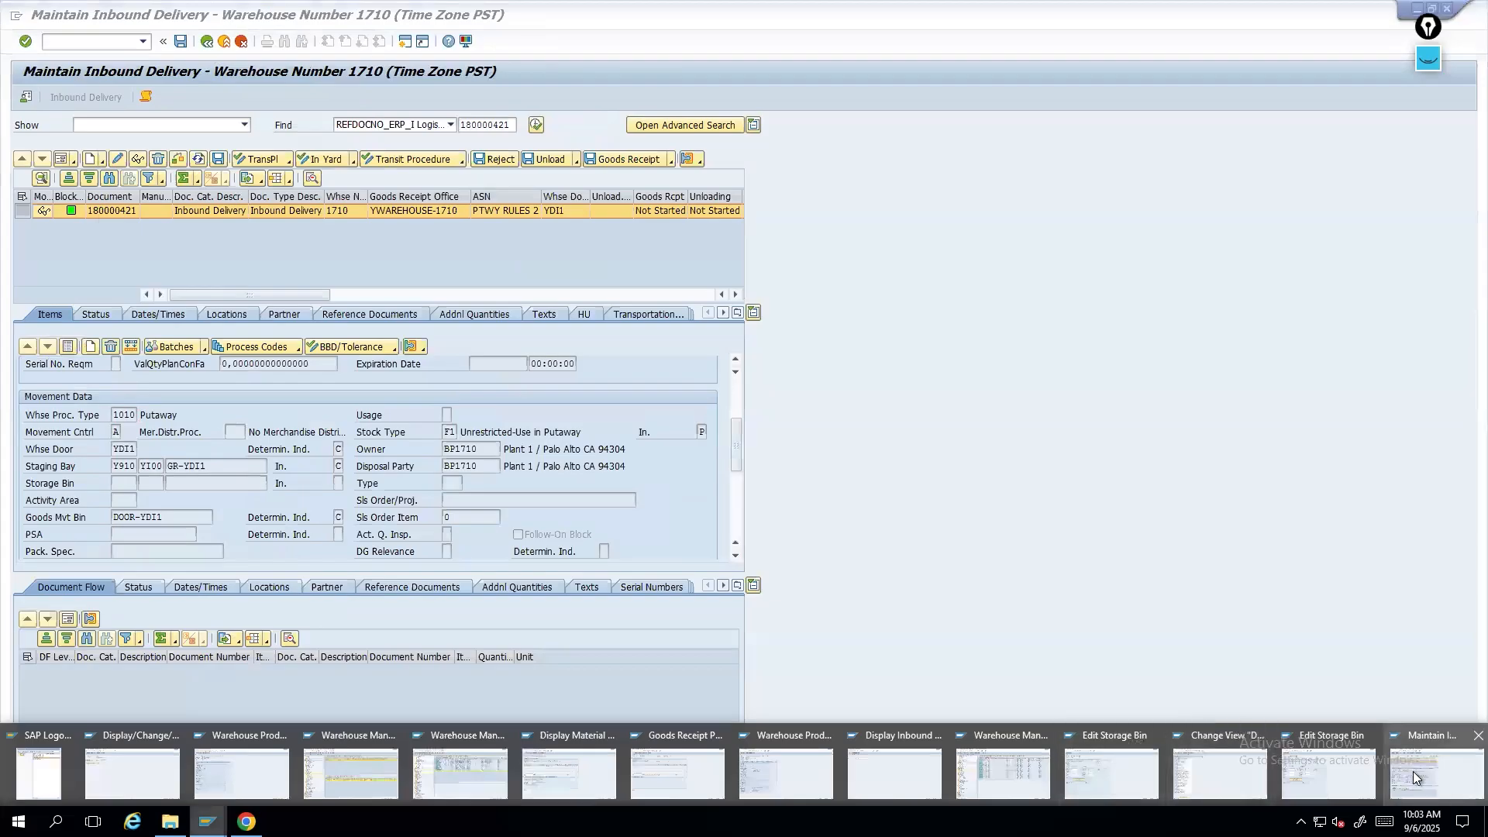
pyautogui.click(1304, 769)
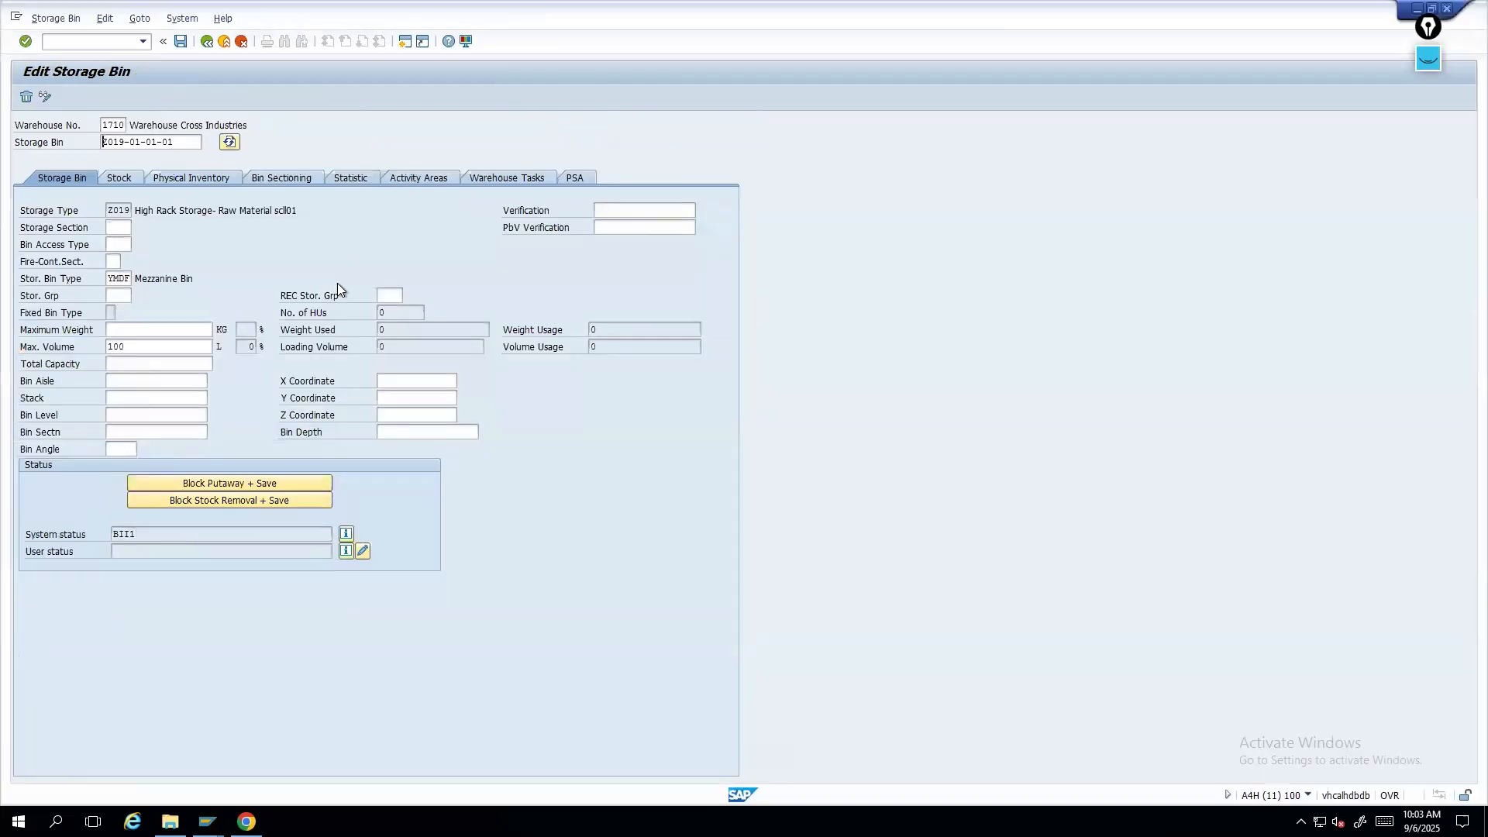
pyautogui.click(225, 45)
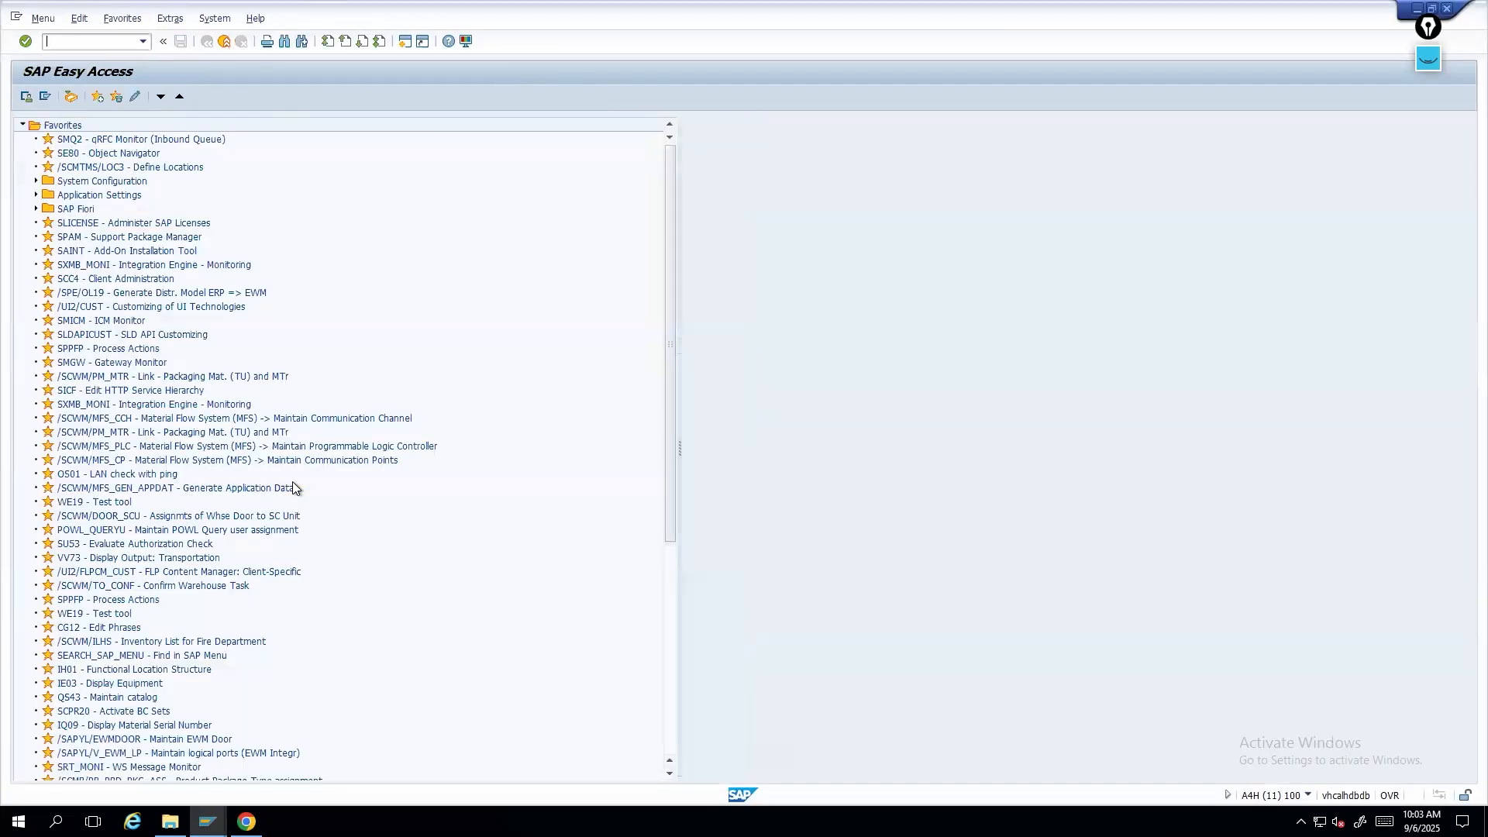
pyautogui.click(225, 41)
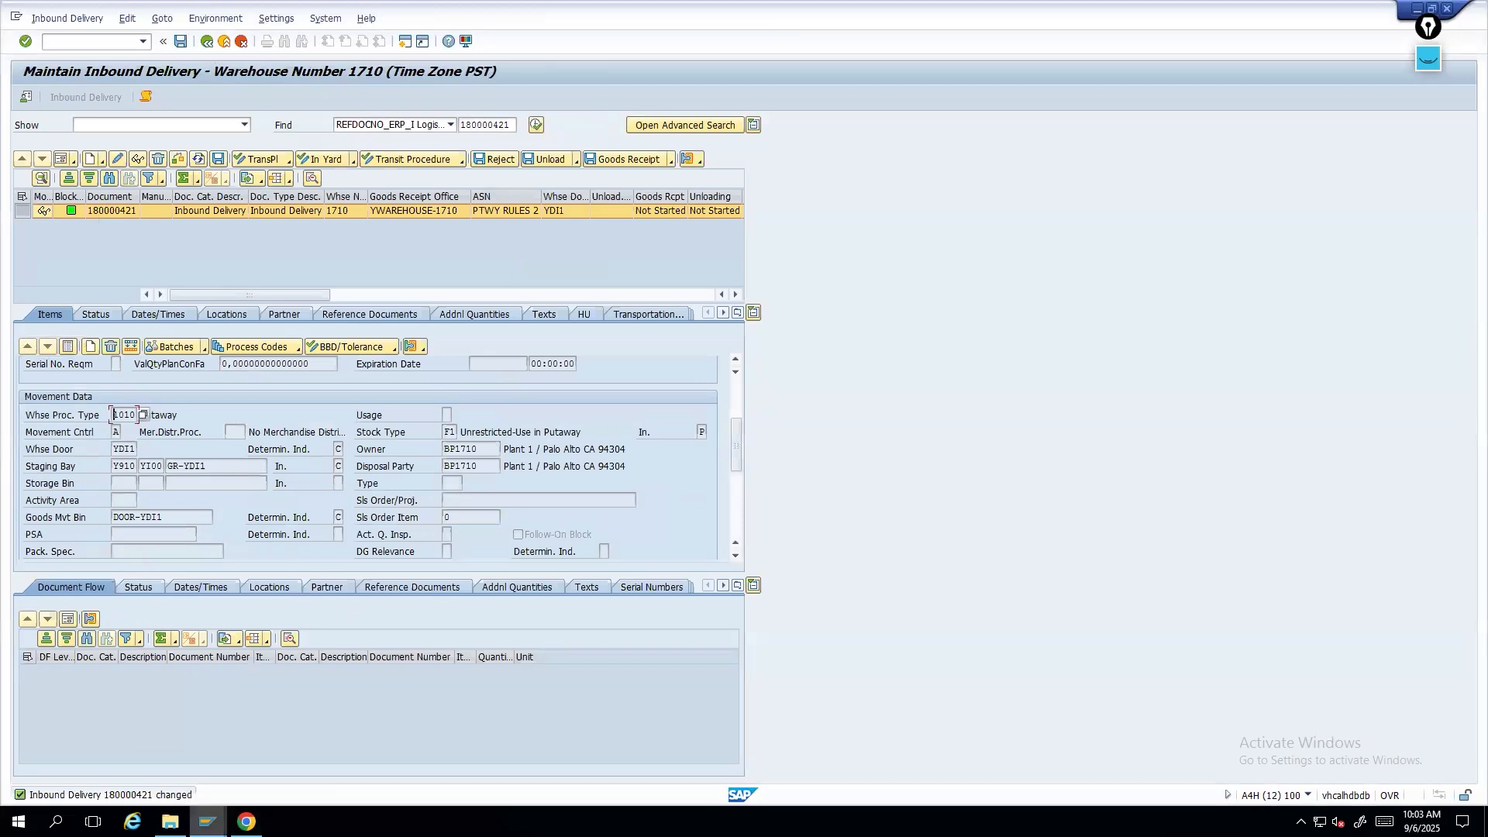
# - Switch to the Maintain Inbound Delivery session and display the delivery items as a list
pyautogui.moveTo(207, 822)
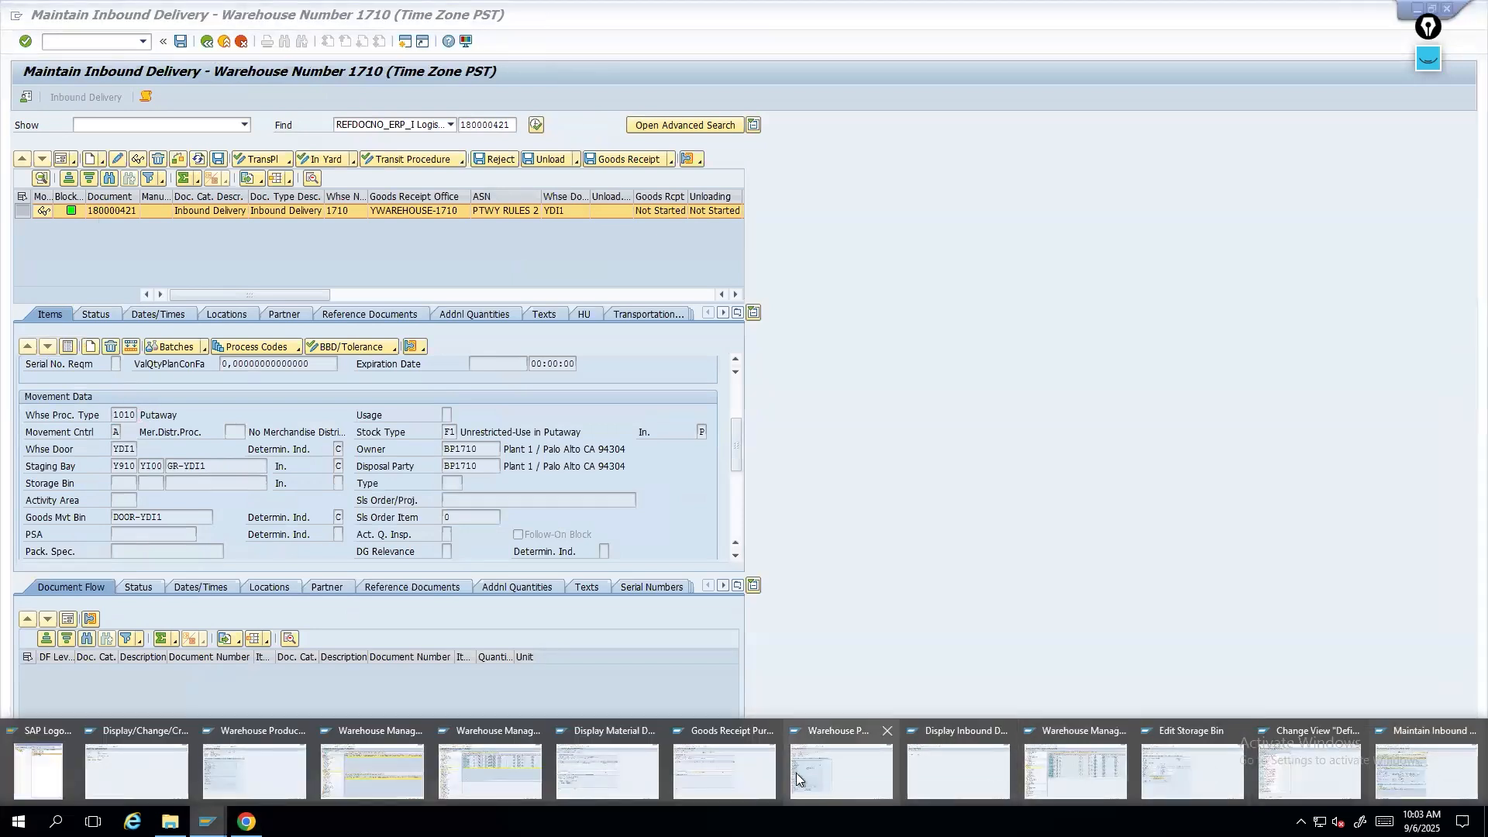
pyautogui.click(1393, 754)
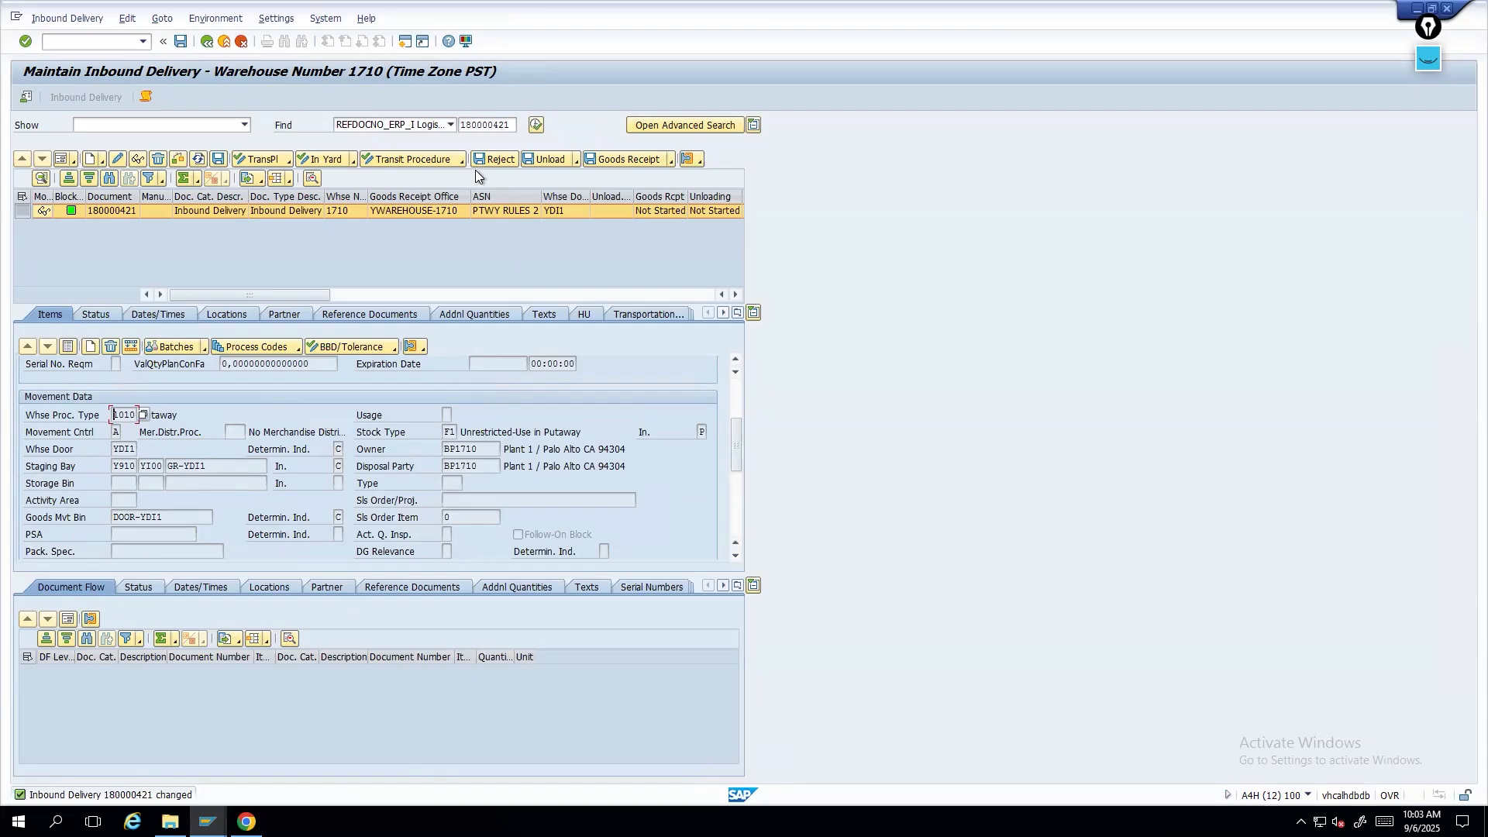
pyautogui.click(69, 348)
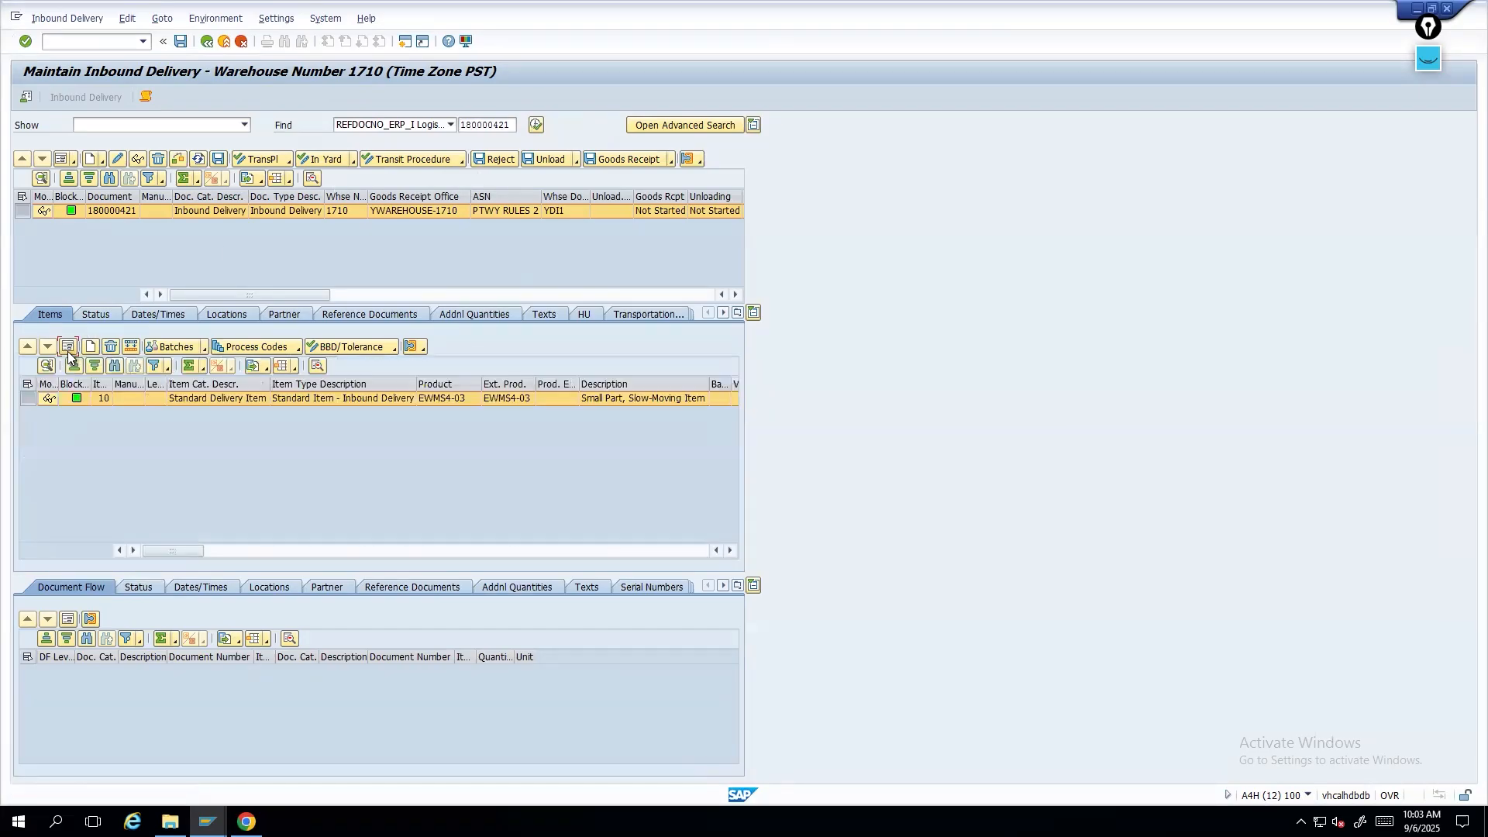